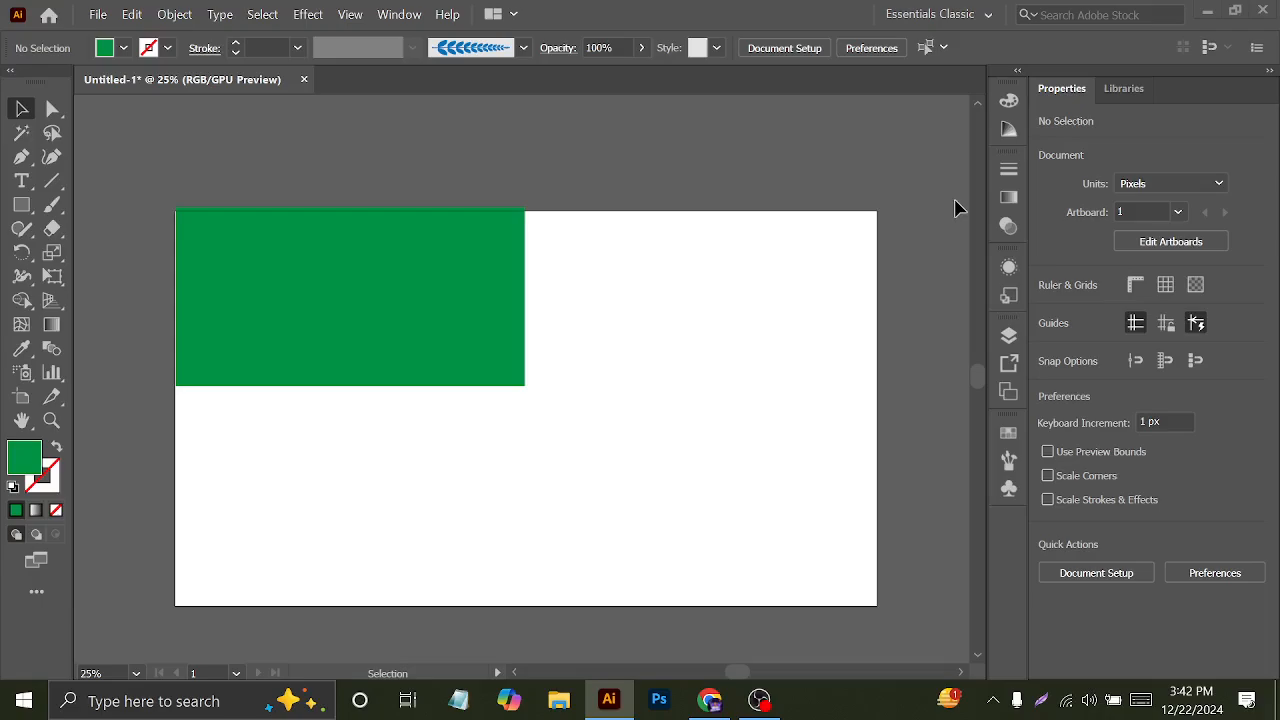
- Collapse the docked Properties and Libraries panels to icons and move the green rectangle fully inside the artboard
click(1270, 70)
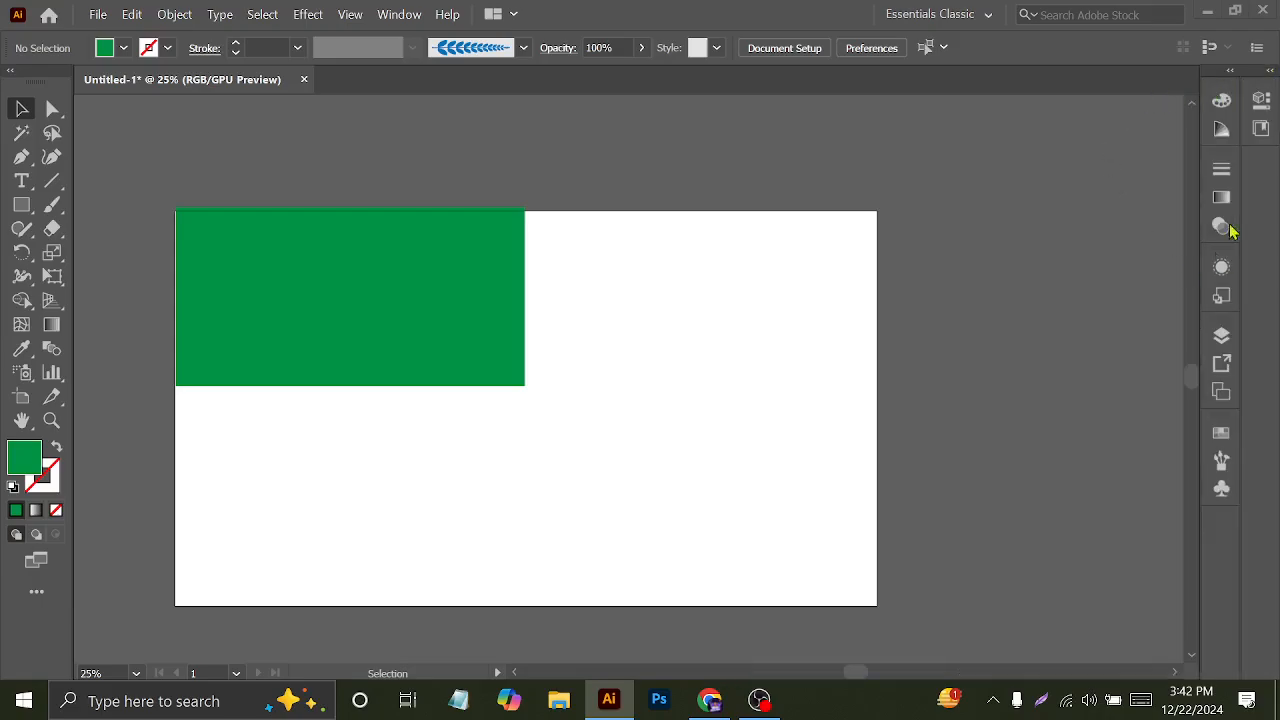
click(1270, 70)
click(1268, 72)
drag(377, 279, 441, 353)
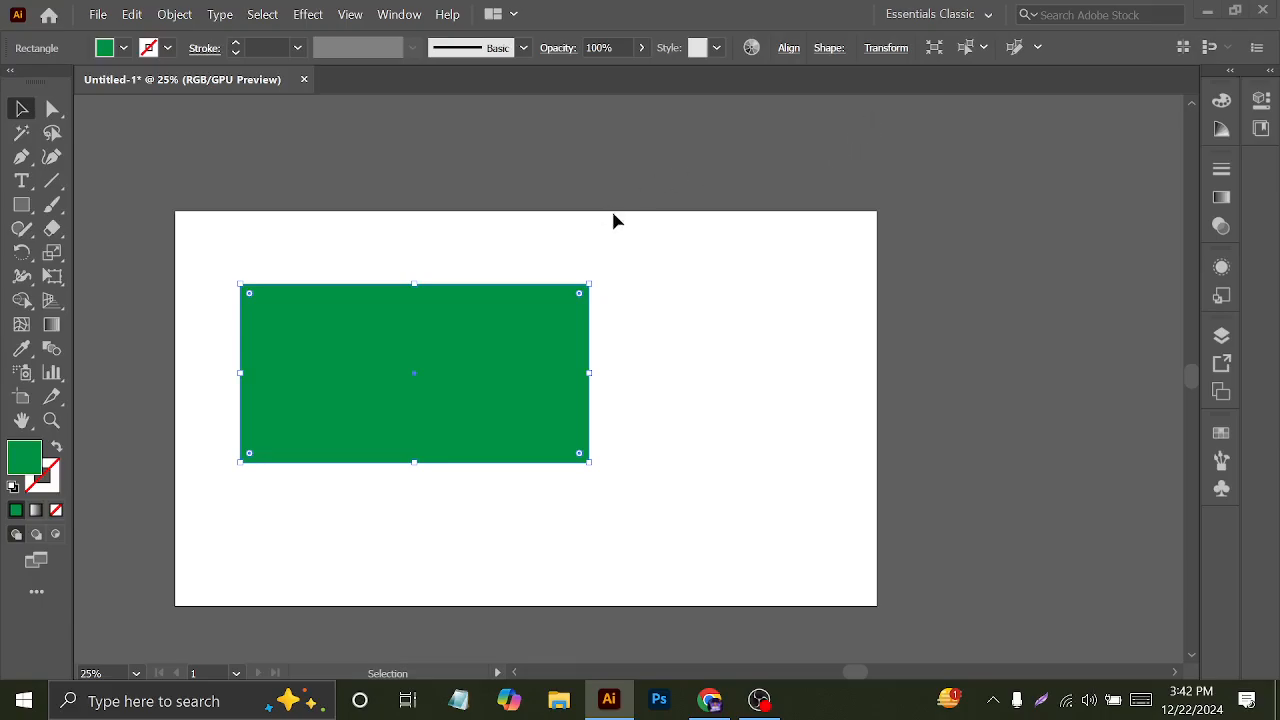
- Open the Color panel, detach it from the dock as a floating panel, and show its full RGB slider options
click(398, 15)
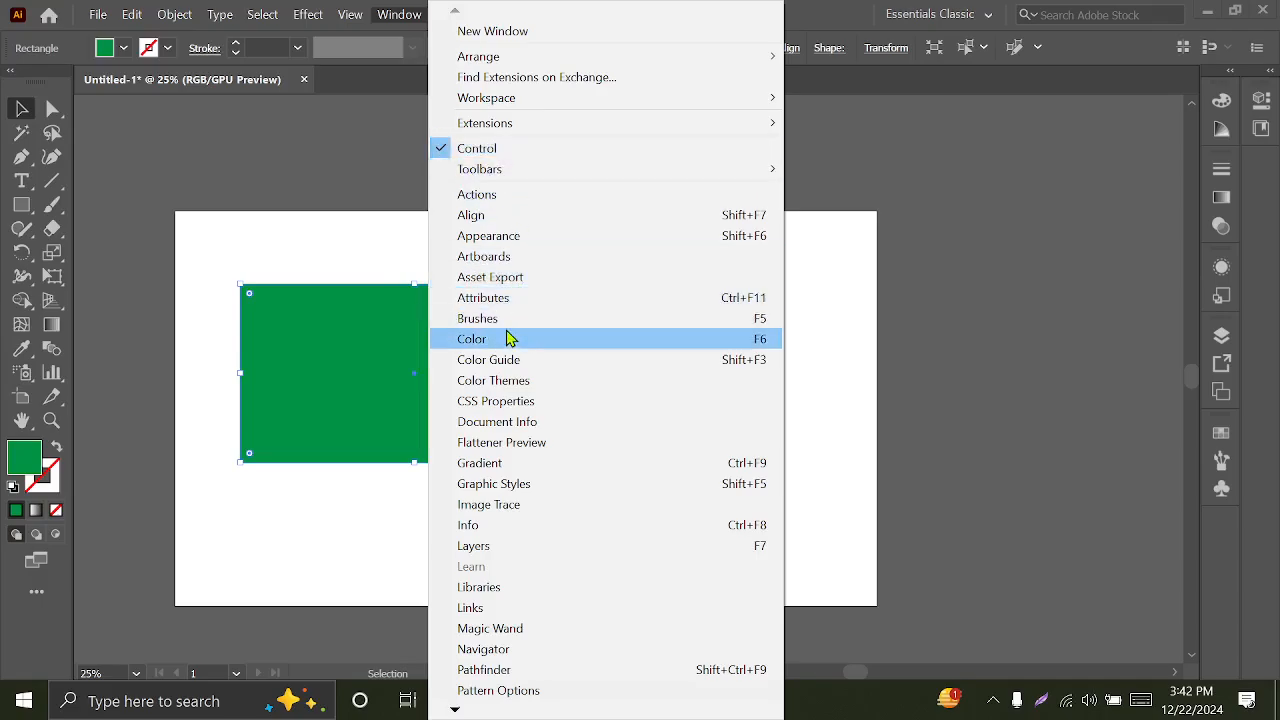
click(557, 343)
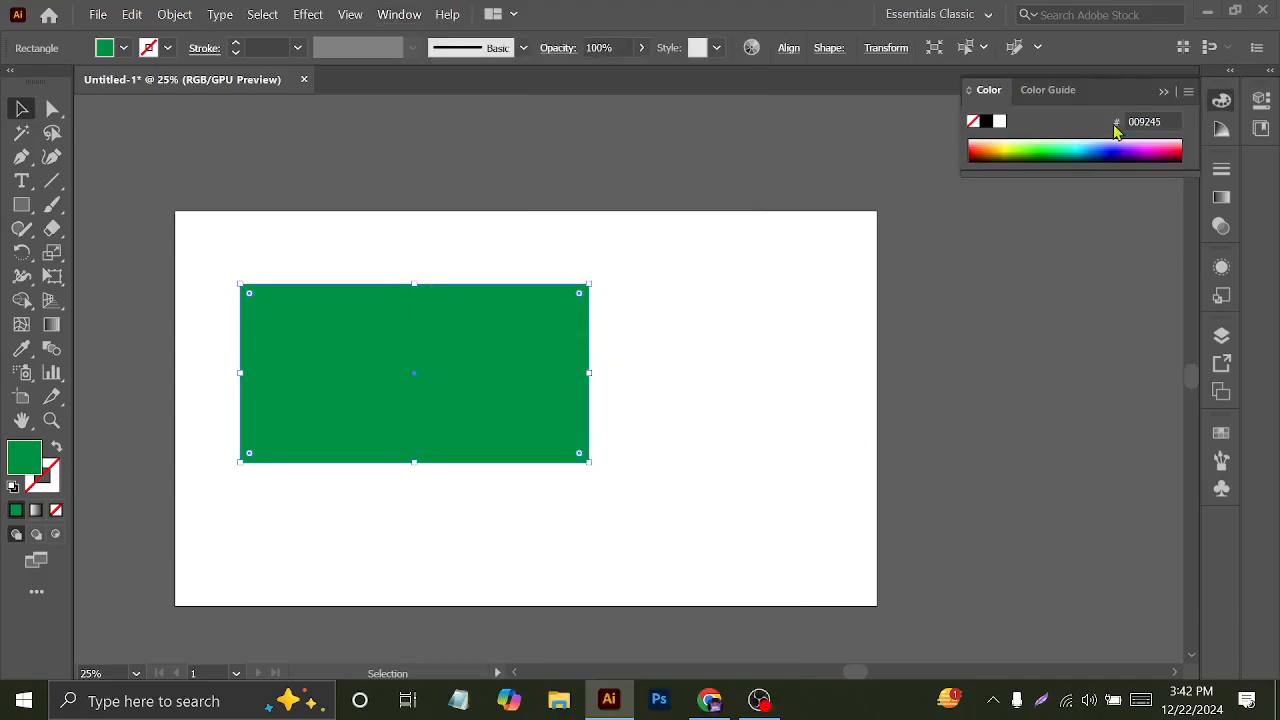
drag(1111, 89, 1050, 124)
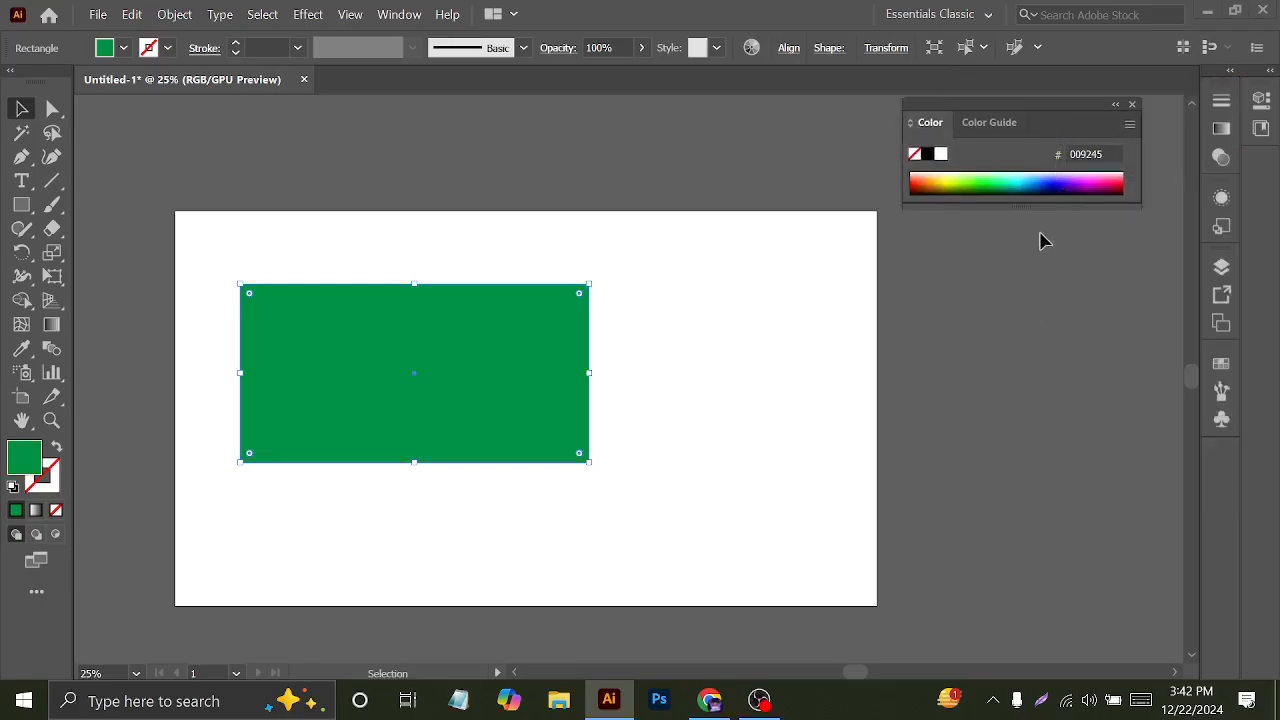
click(1130, 126)
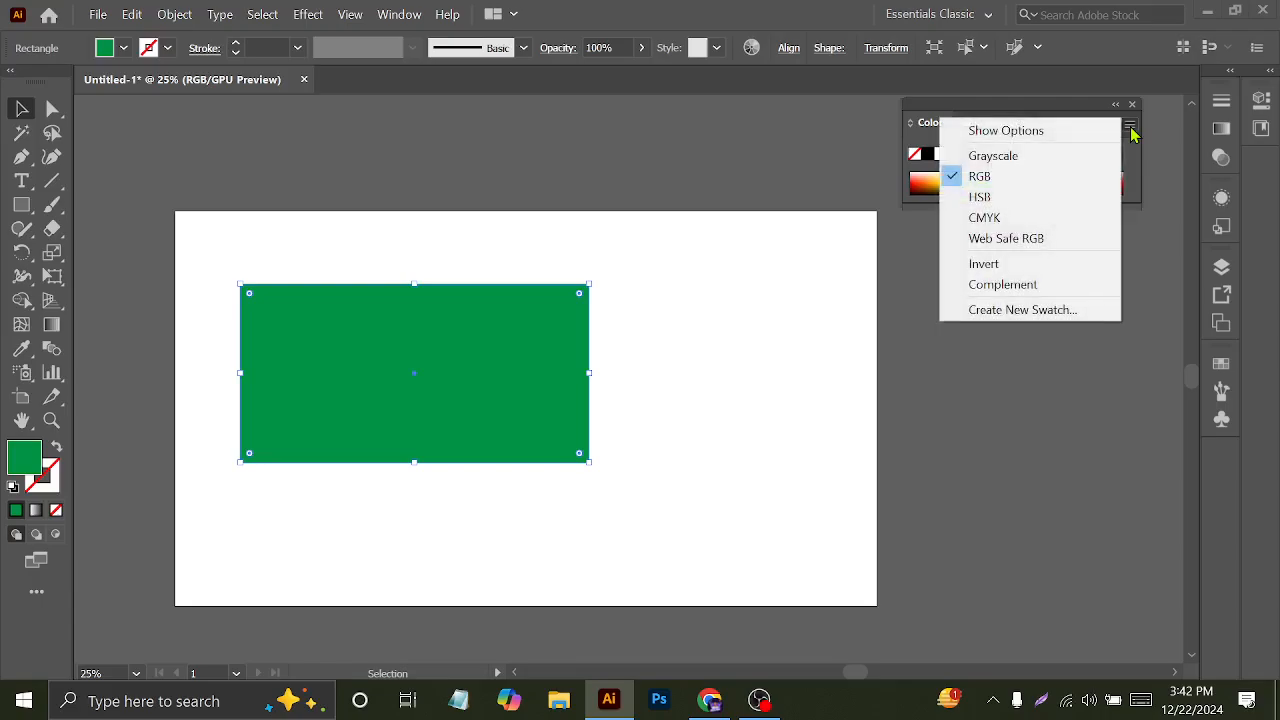
click(1006, 131)
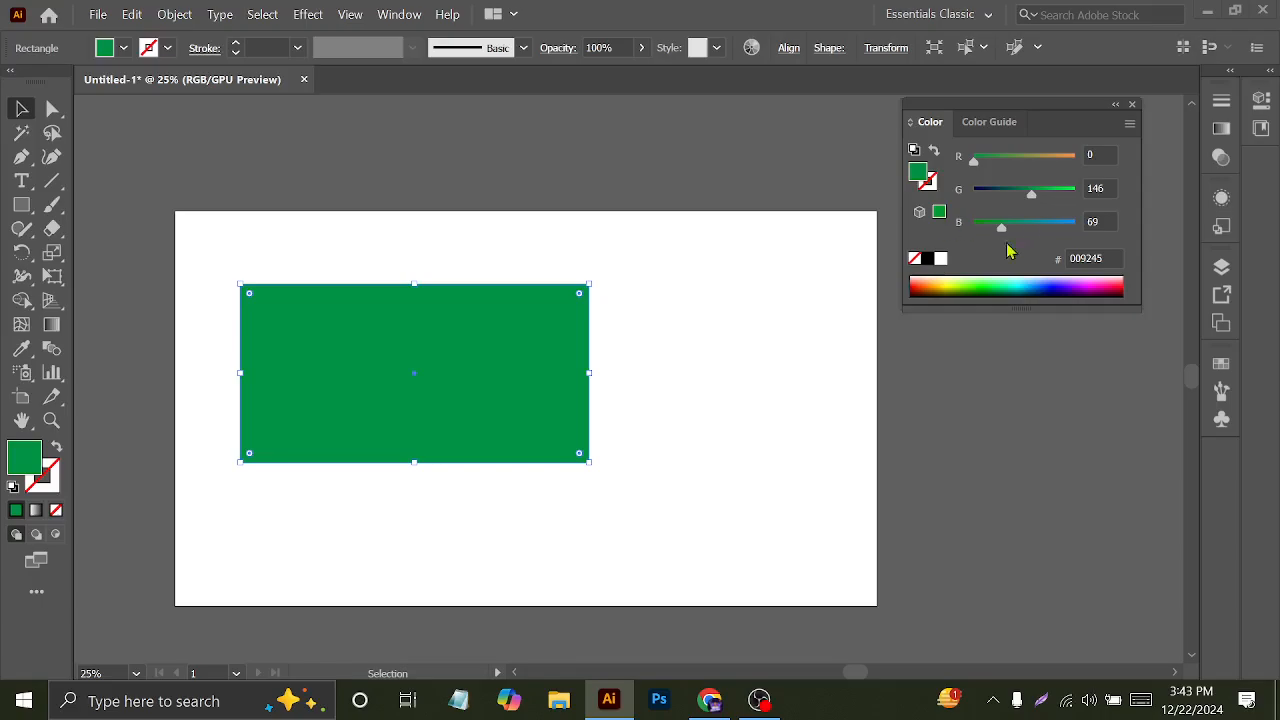
- Move the rectangle toward the artboard's center and set its fill's green value to 78
drag(477, 357, 480, 400)
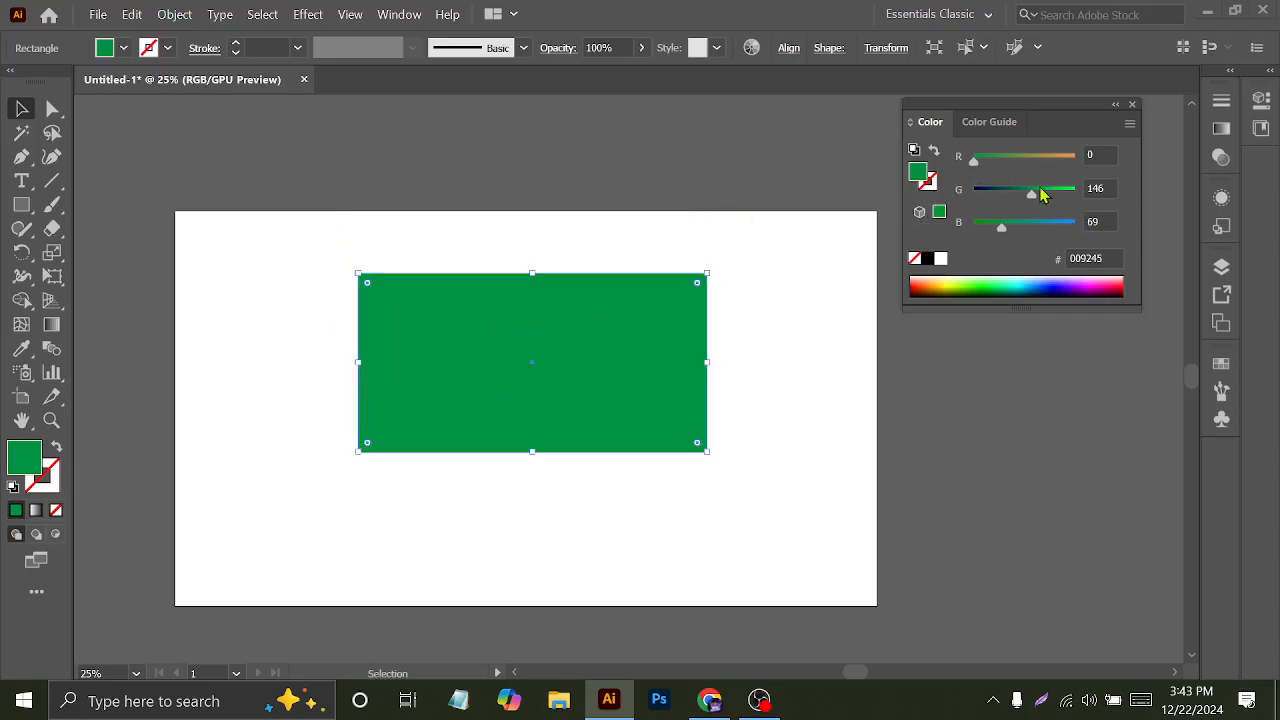
drag(1033, 194, 1005, 194)
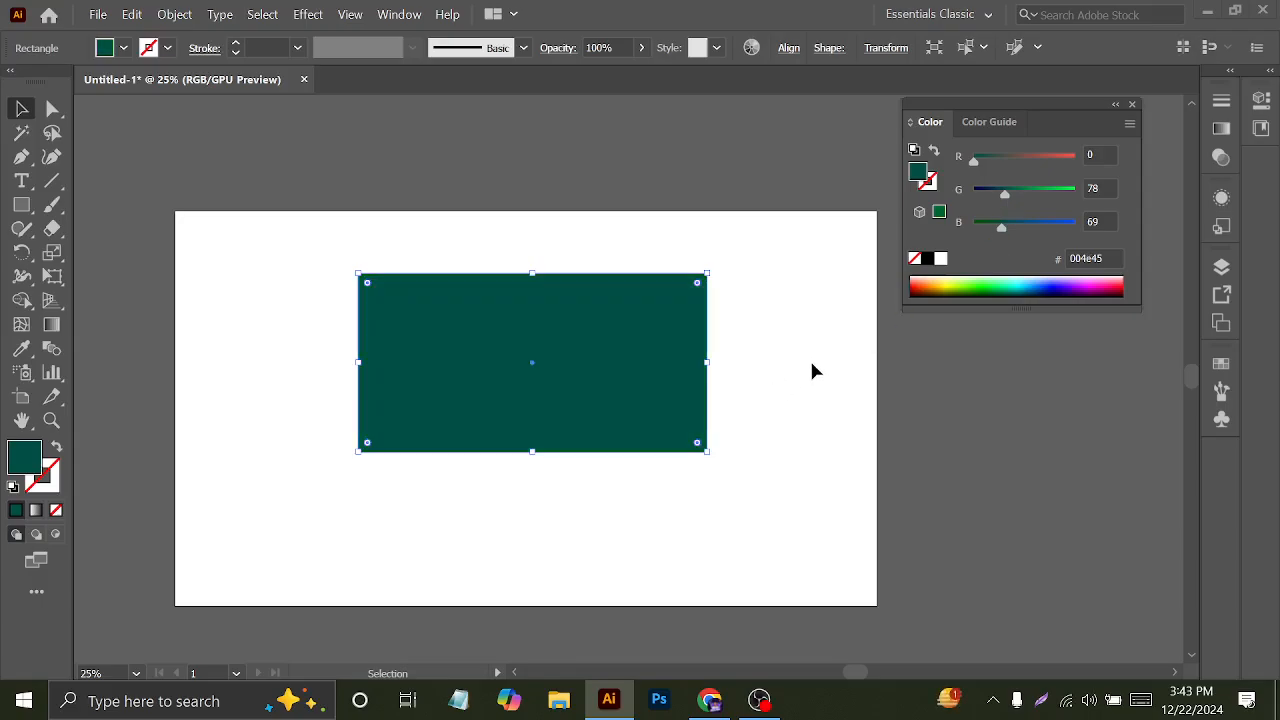
- Separate Color Guide from the Color panel and close it, and set the rectangle's green value to 116
drag(1048, 130, 560, 178)
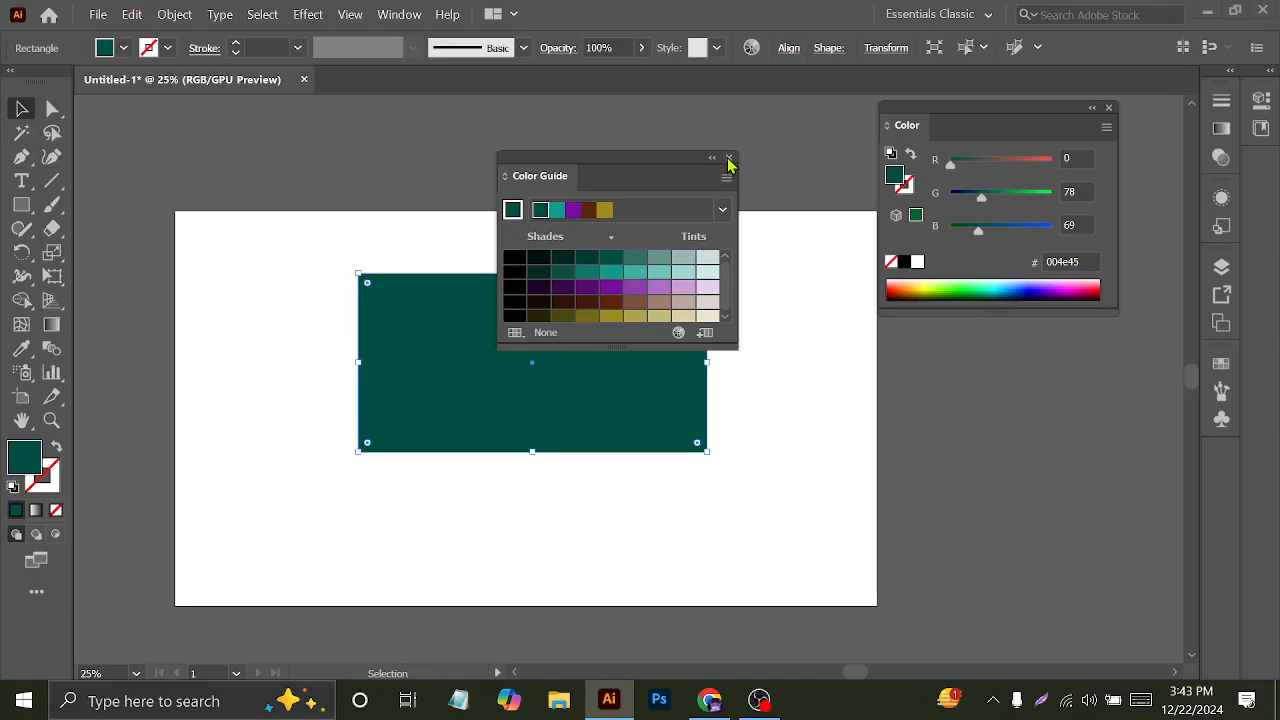
click(729, 159)
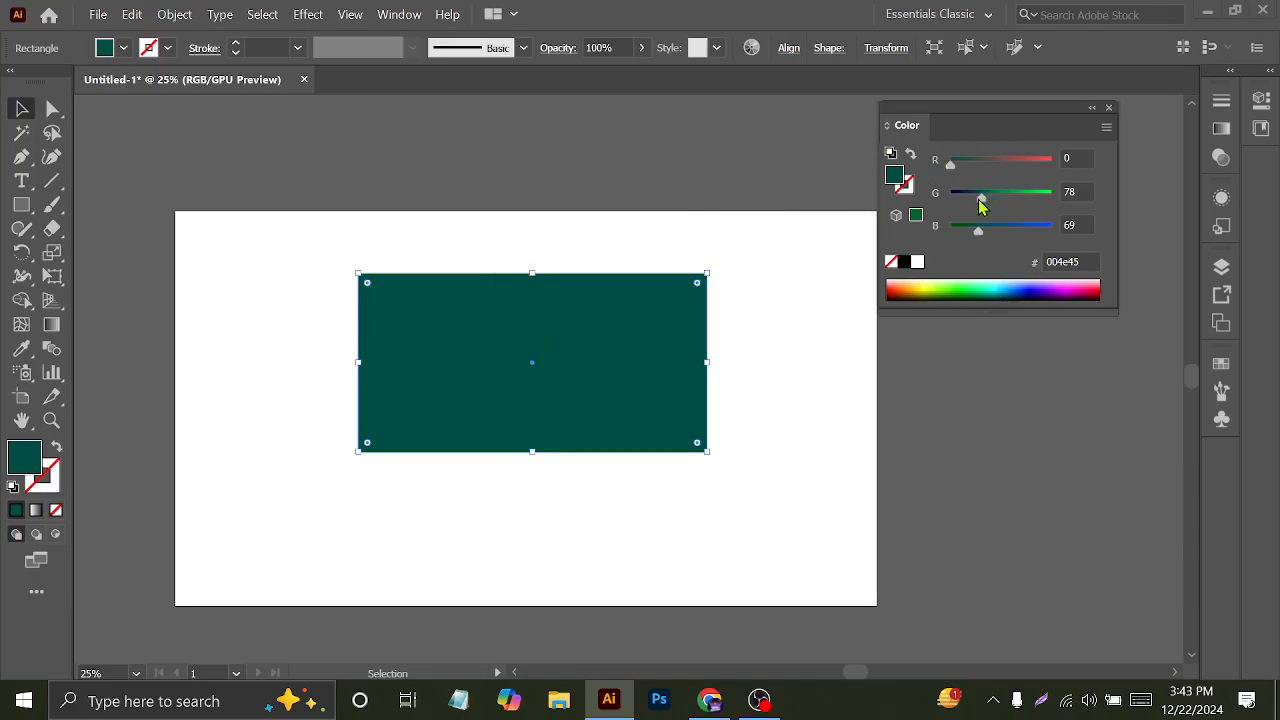
drag(981, 198, 994, 194)
drag(986, 135, 981, 125)
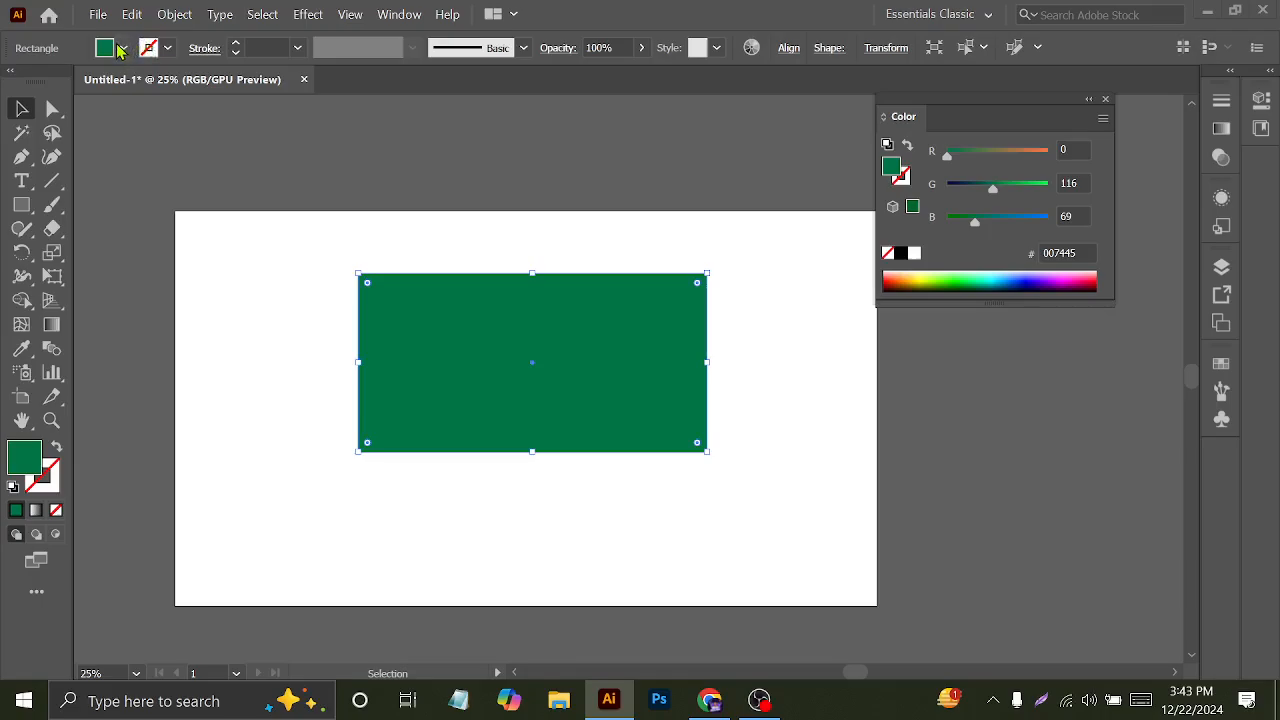
click(286, 180)
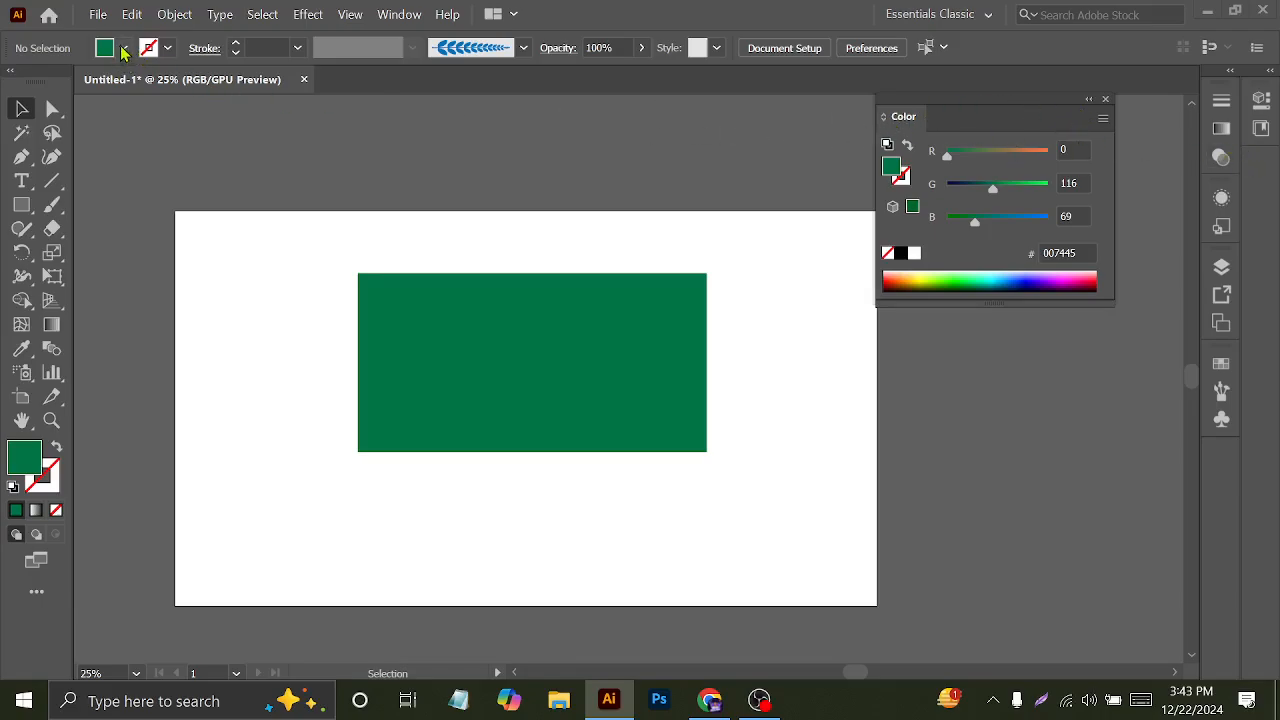
drag(1045, 124, 1067, 129)
- Delete the rectangle and draw a new one of about 851 by 474 px near the artboard's center
click(571, 374)
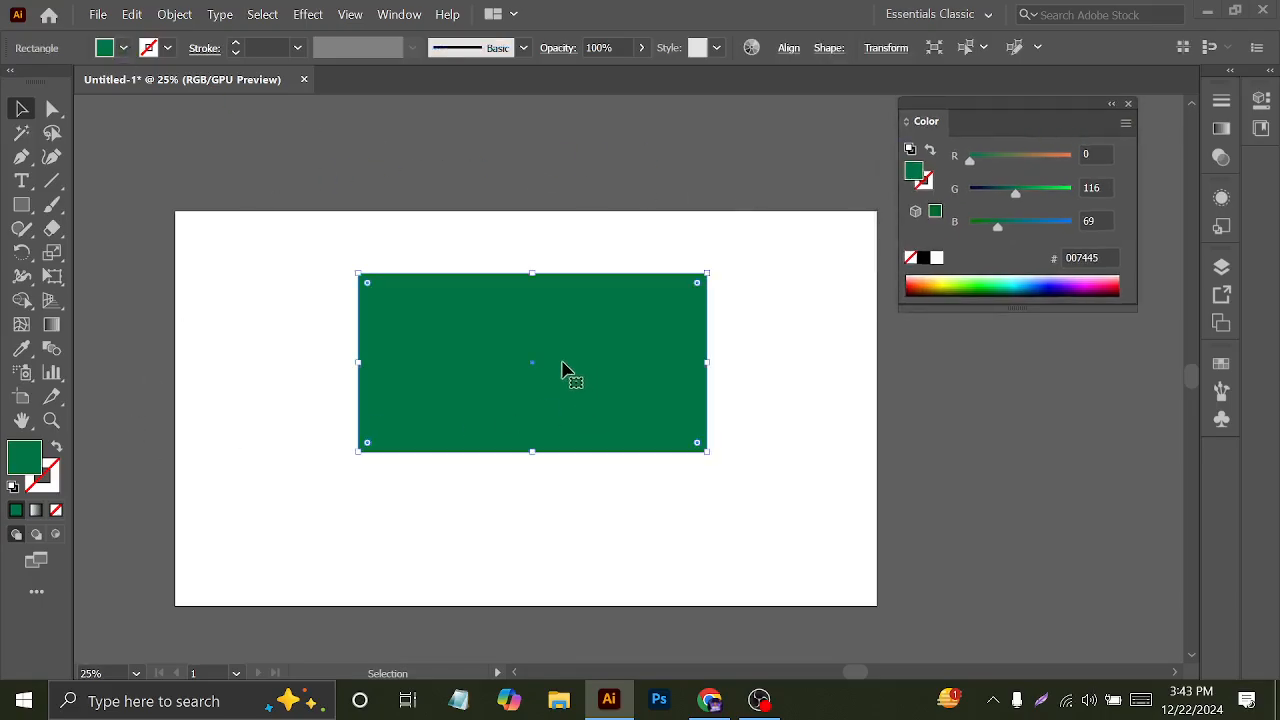
key(Delete)
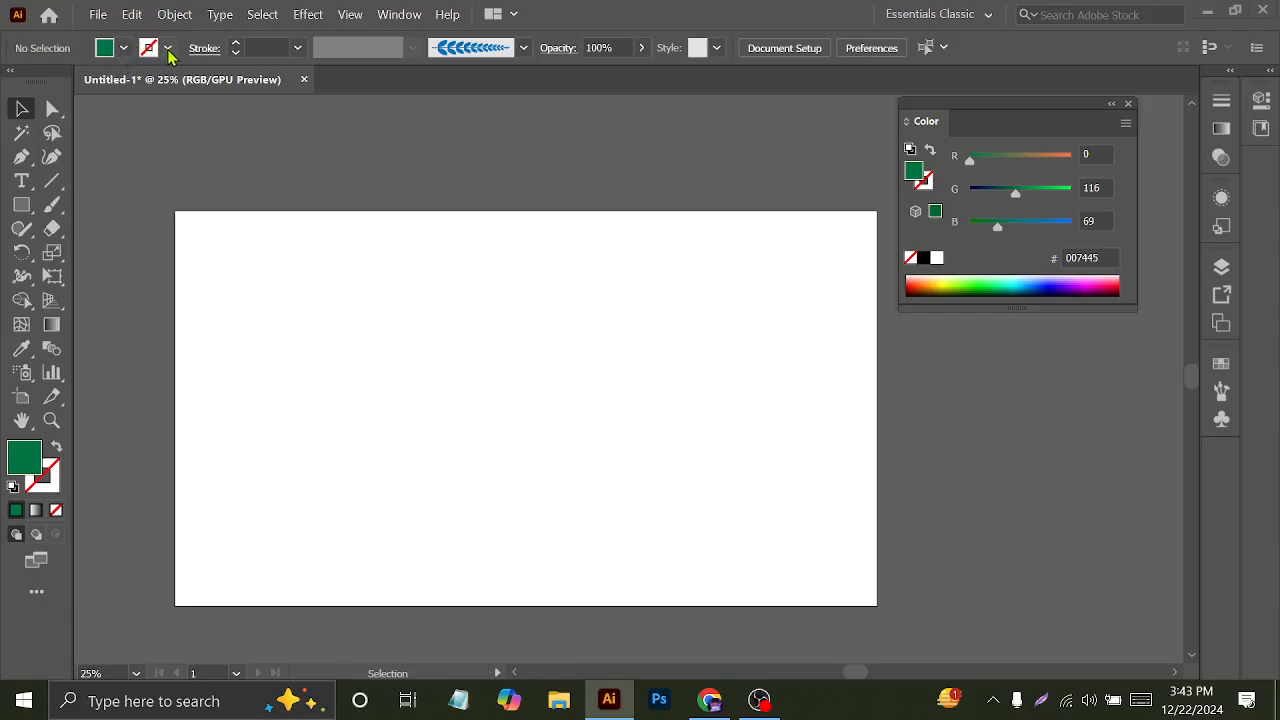
double_click(24, 456)
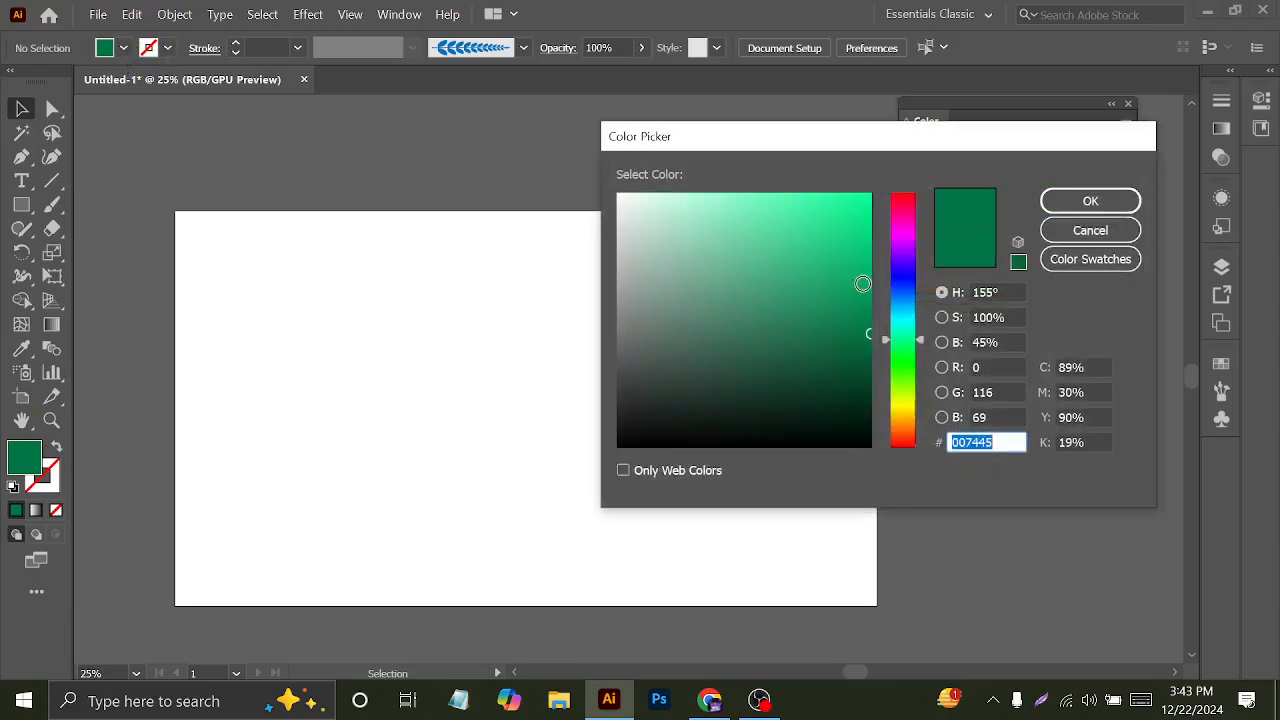
click(1072, 236)
click(21, 204)
drag(388, 319, 701, 490)
- Open the Swatches panel group, float it just below the Color panel, and make it slightly taller
click(395, 14)
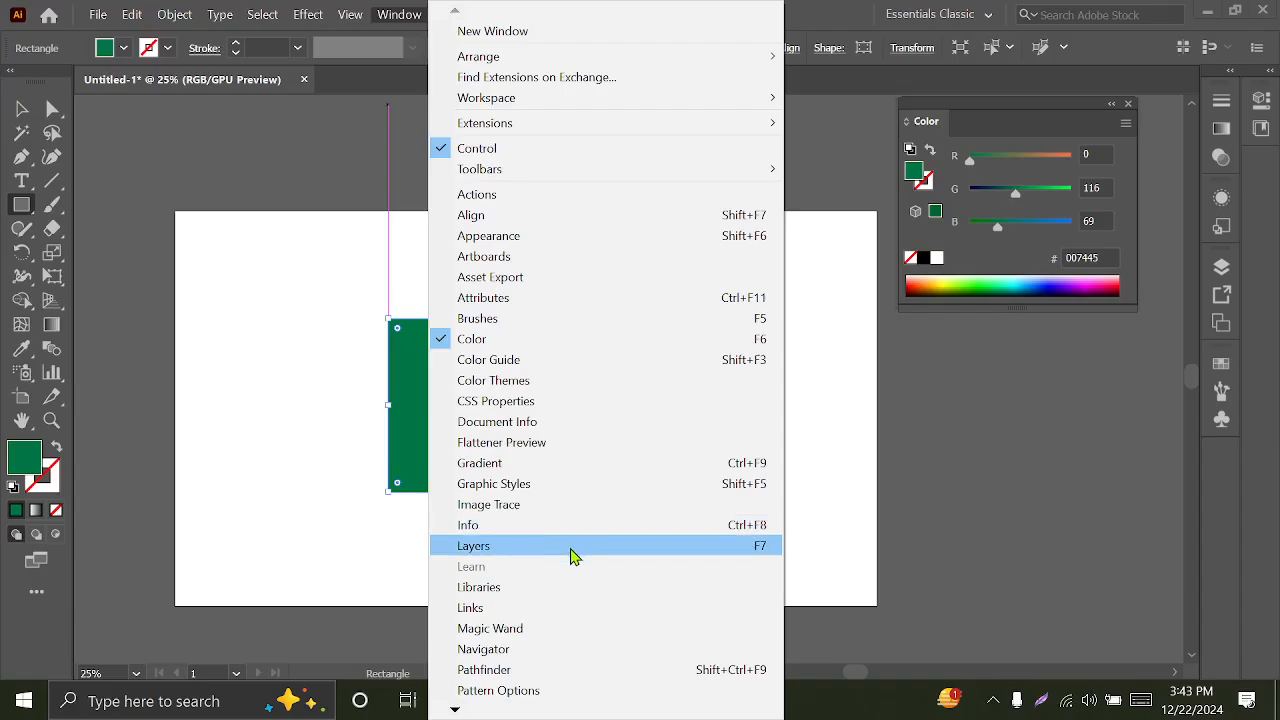
mouse_move(455, 710)
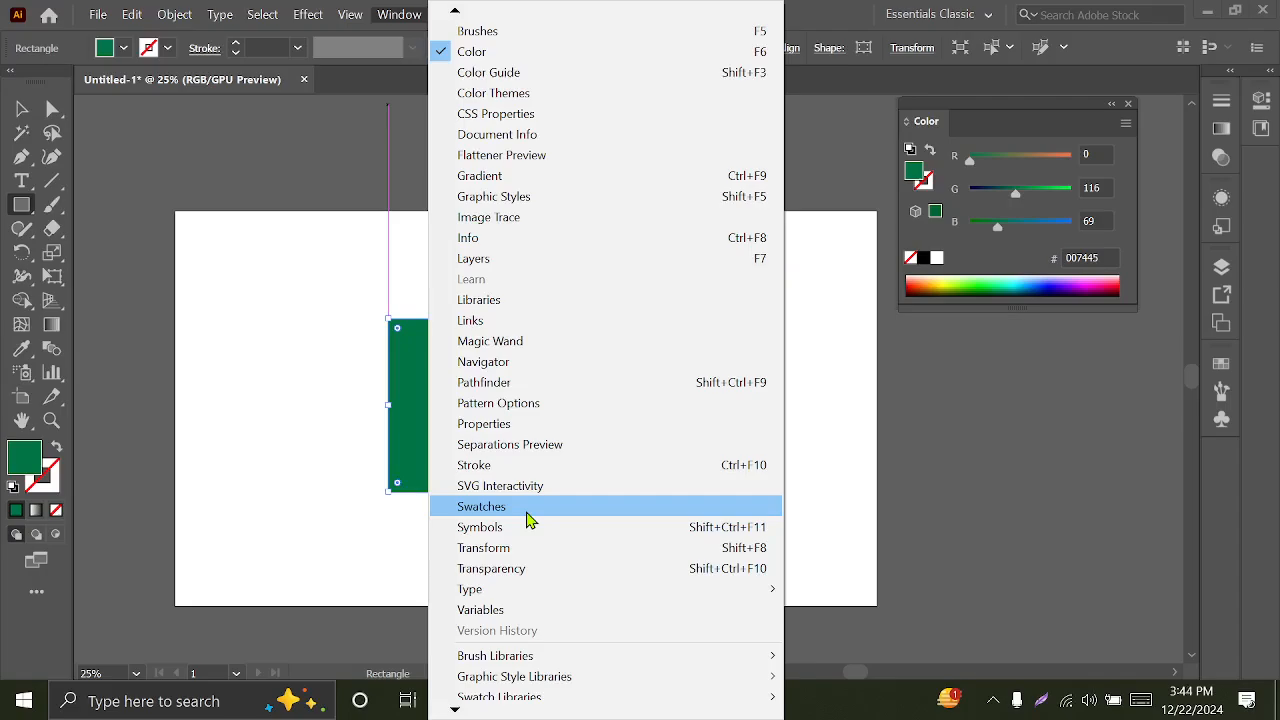
click(530, 508)
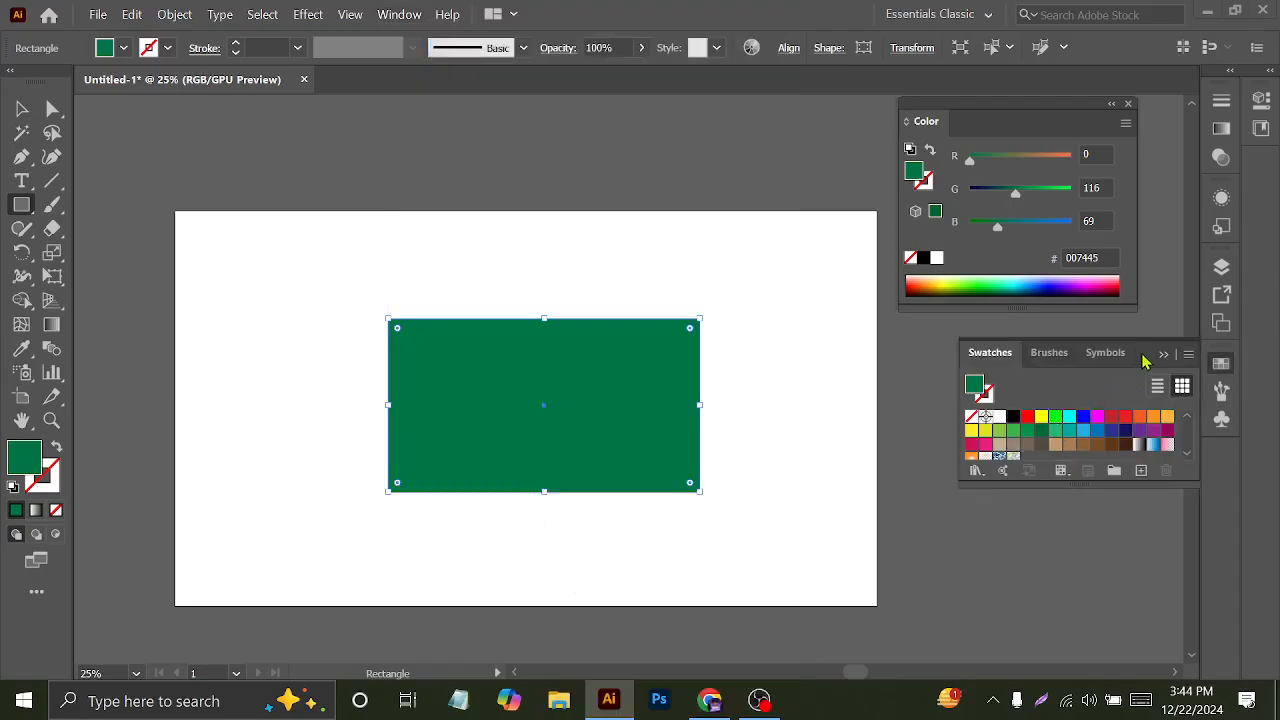
drag(1145, 360, 1071, 347)
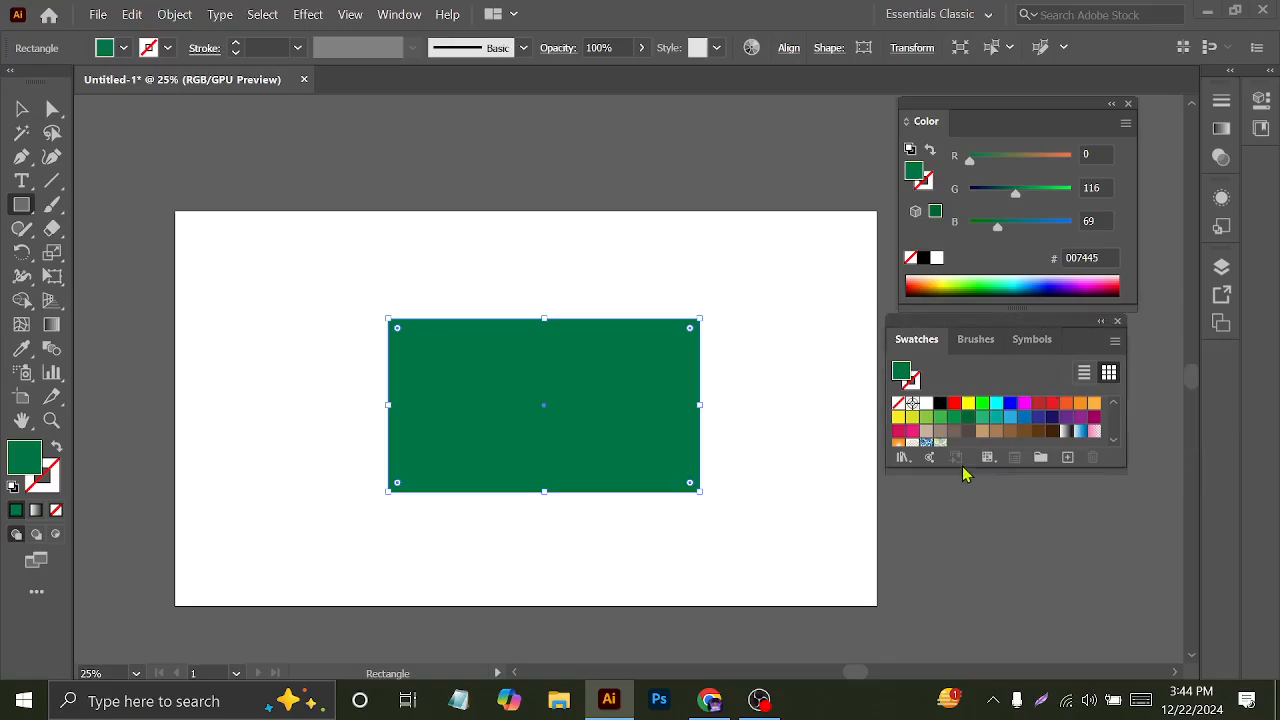
drag(994, 468, 998, 490)
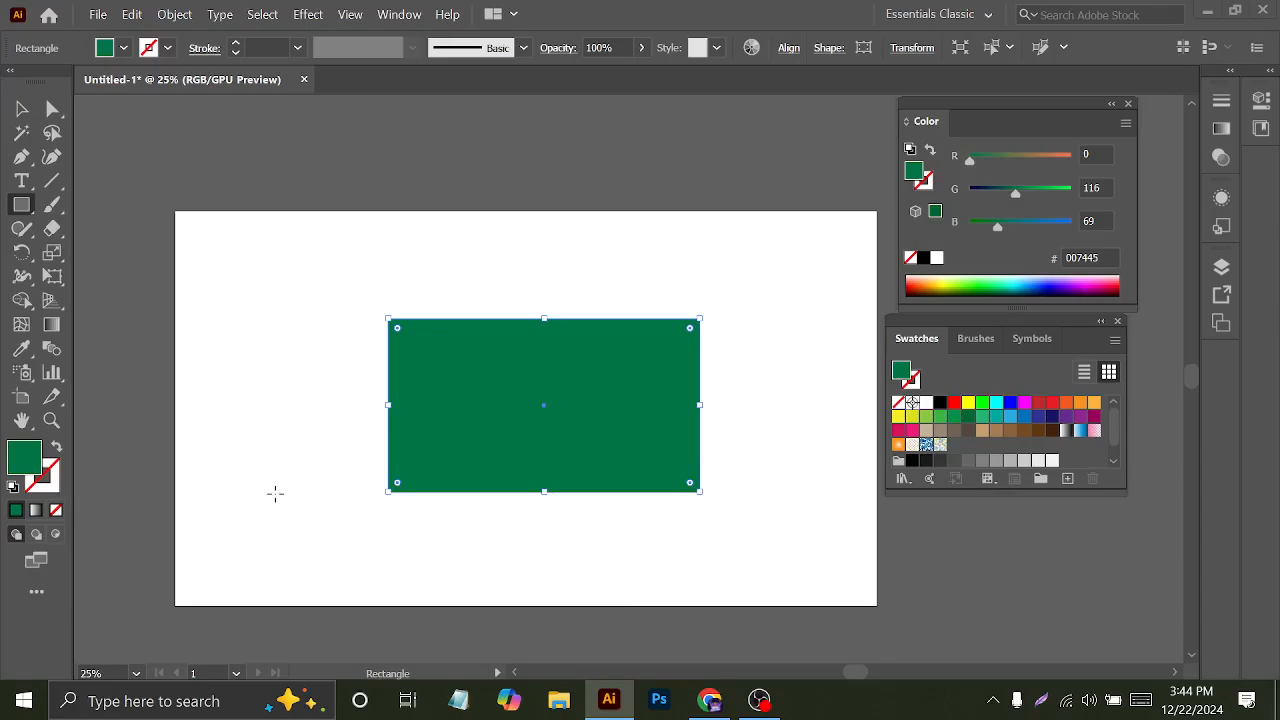
- Open the Gradient panel, float it on its own below the rectangle, and close the Stroke and Transparency panels grouped with it
click(390, 18)
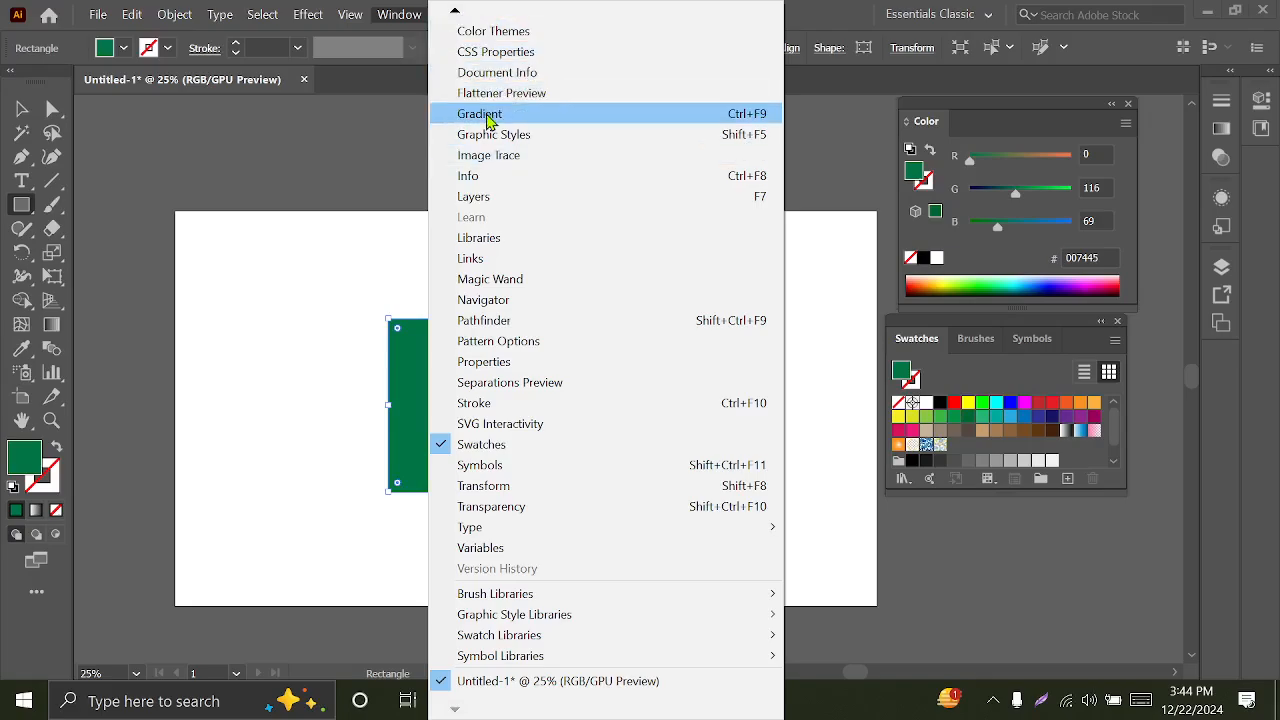
click(719, 116)
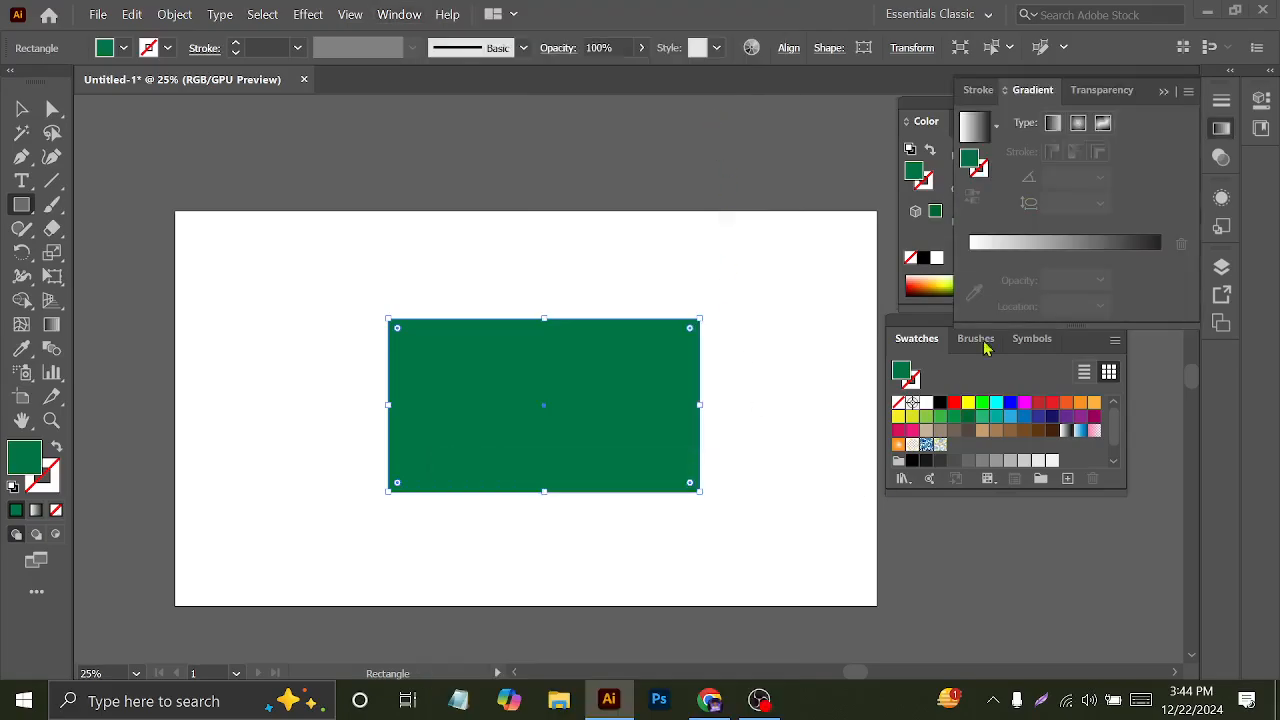
mouse_move(1148, 104)
mouse_down()
mouse_move(990, 218)
mouse_move(743, 134)
mouse_move(305, 185)
mouse_move(308, 172)
mouse_up()
drag(570, 113, 300, 115)
click(506, 93)
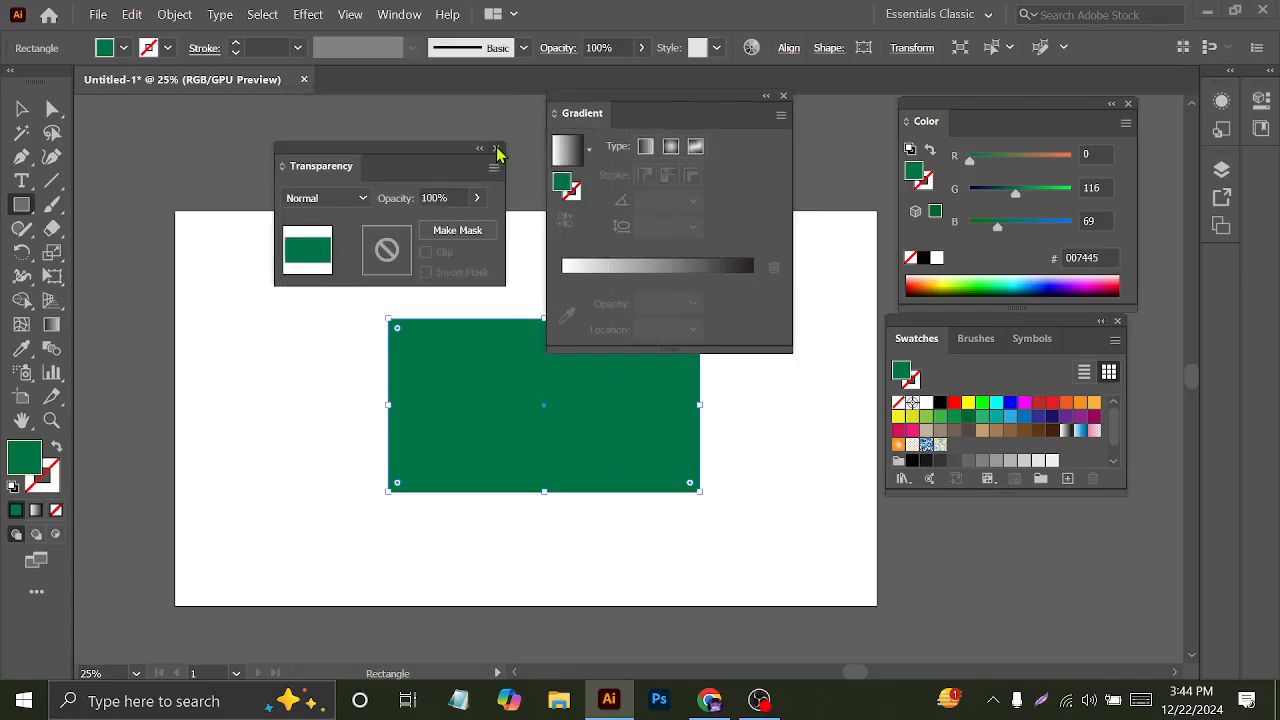
click(494, 151)
mouse_move(655, 118)
mouse_down()
mouse_move(726, 503)
mouse_move(622, 575)
mouse_up()
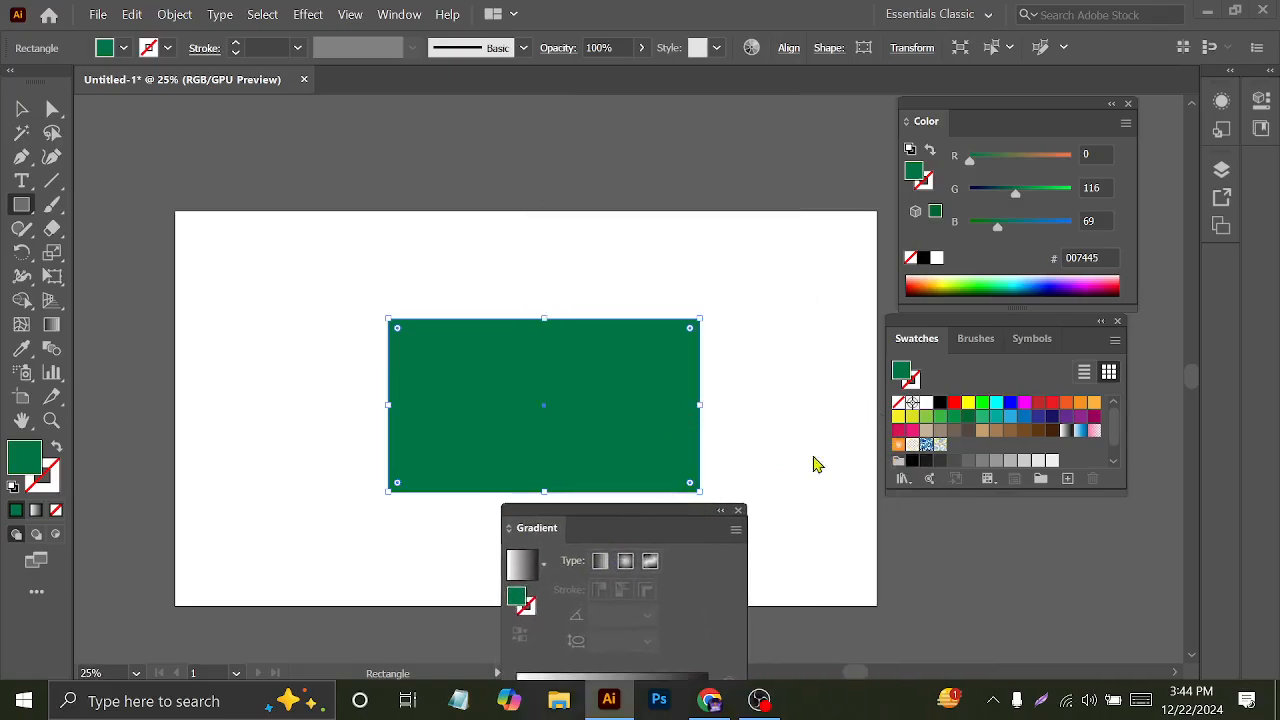
- Separate the Symbols and Brushes panels from Swatches and close both of them
drag(1040, 338, 643, 218)
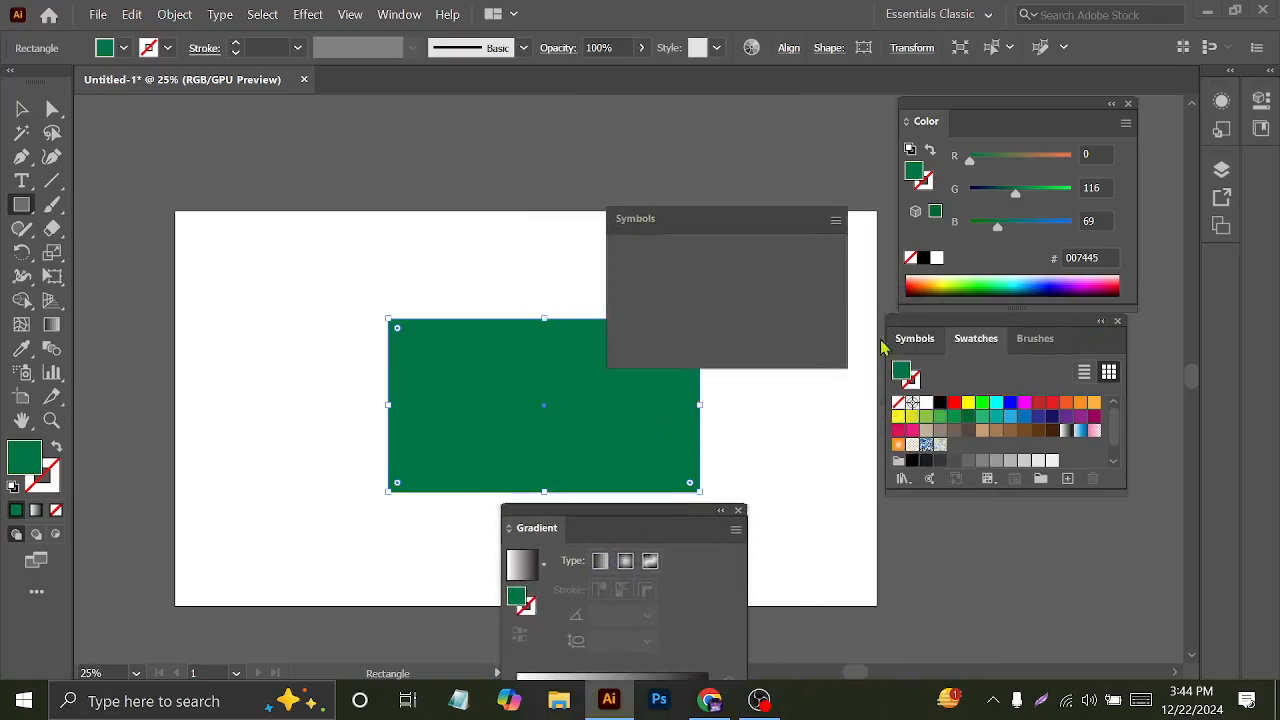
drag(975, 340, 238, 166)
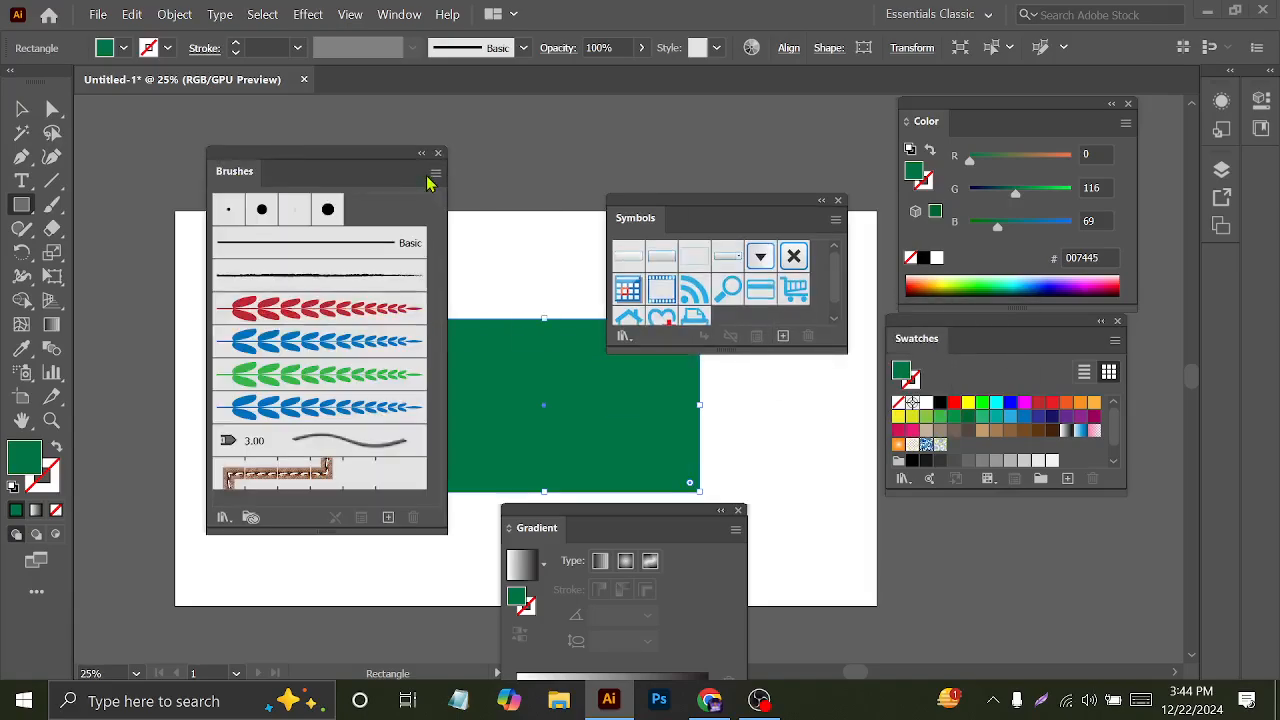
click(443, 154)
click(841, 193)
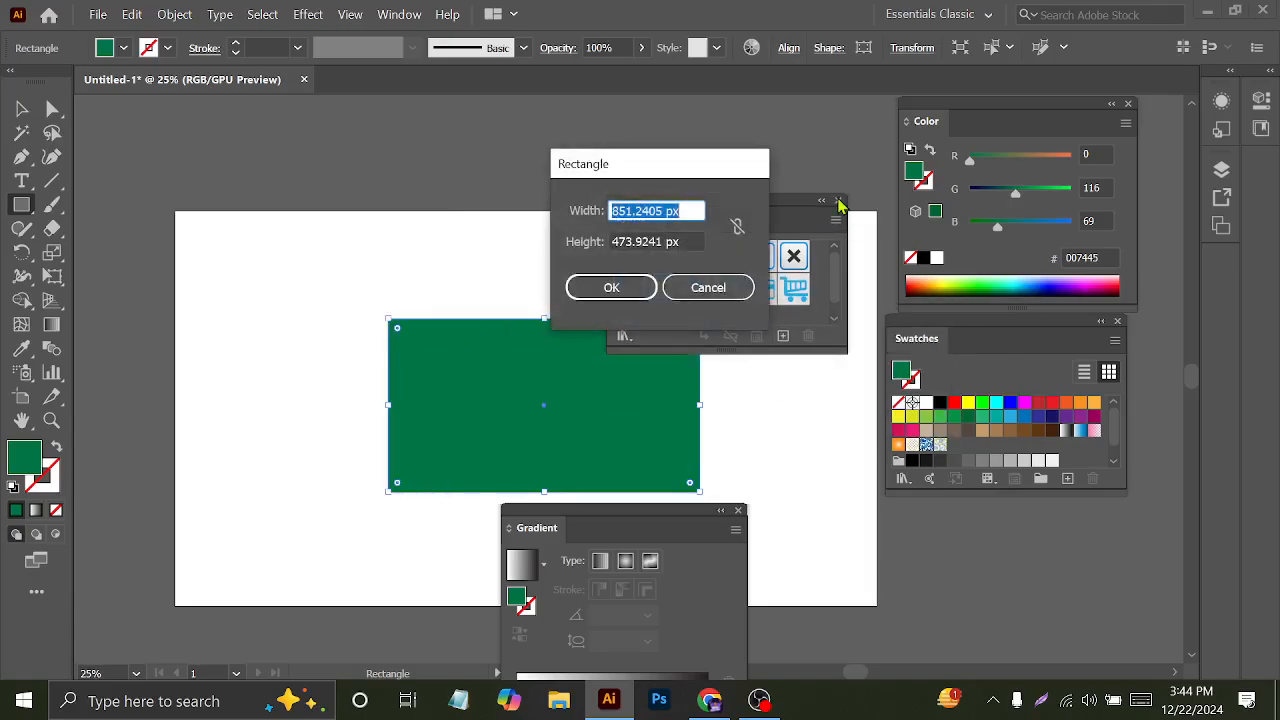
click(707, 289)
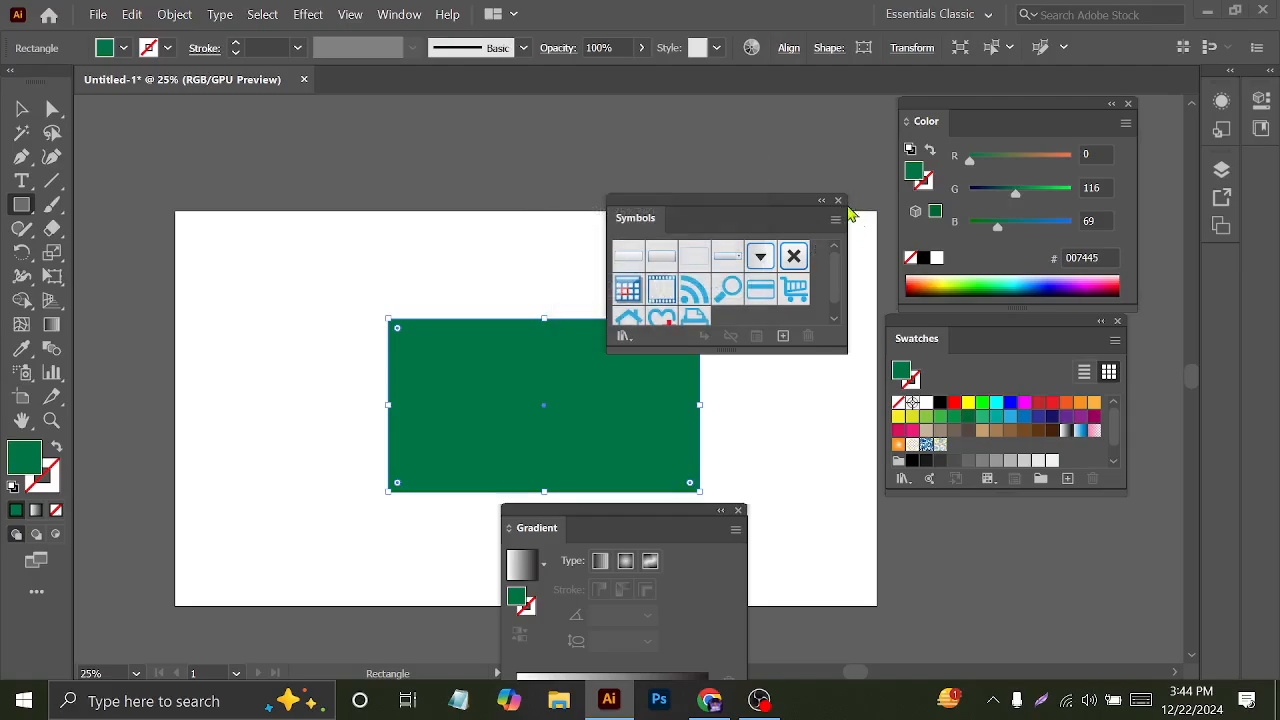
click(838, 200)
- Stack Swatches under the Color panel and Gradient under Swatches, and raise the stack so all three fit on screen
mouse_move(994, 340)
mouse_down()
mouse_move(1034, 349)
mouse_move(994, 380)
mouse_move(1011, 320)
mouse_move(951, 402)
mouse_move(1009, 325)
mouse_up()
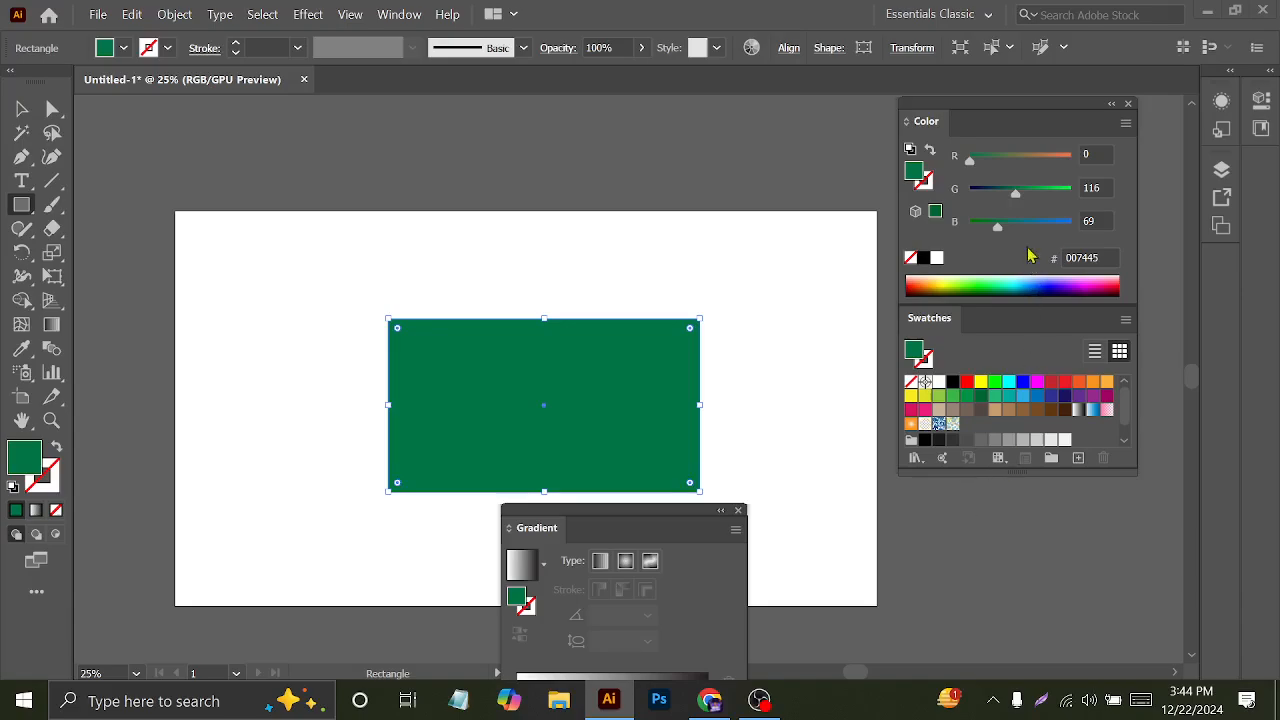
drag(1035, 133, 1068, 86)
drag(663, 523, 1072, 462)
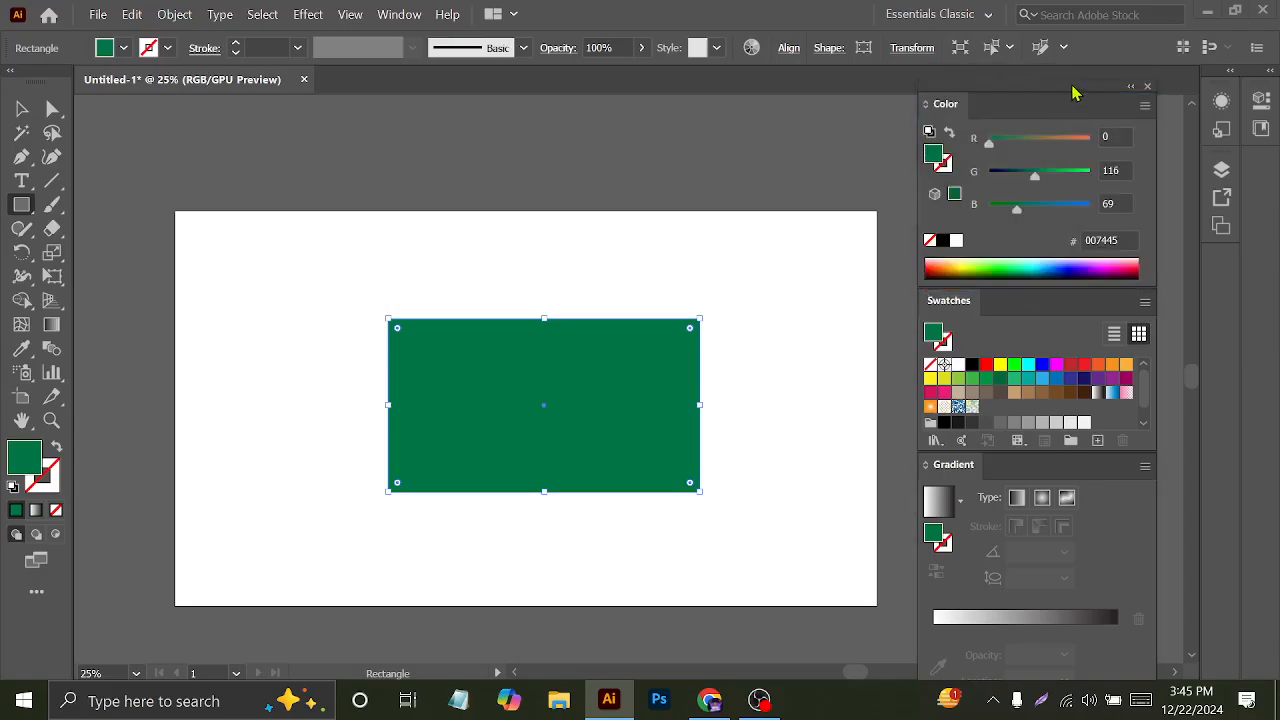
drag(1074, 91, 1074, 63)
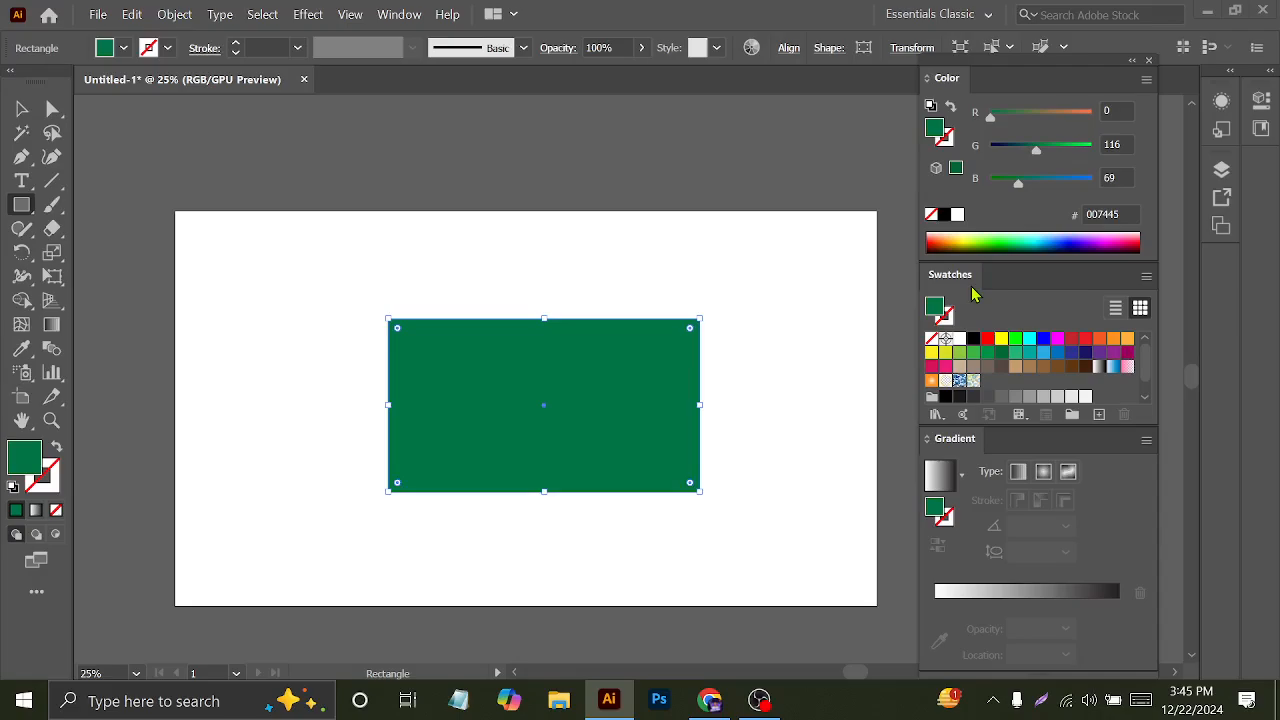
- Start a new workspace from the current arrangement of Color, Swatches and Gradient panels
click(393, 18)
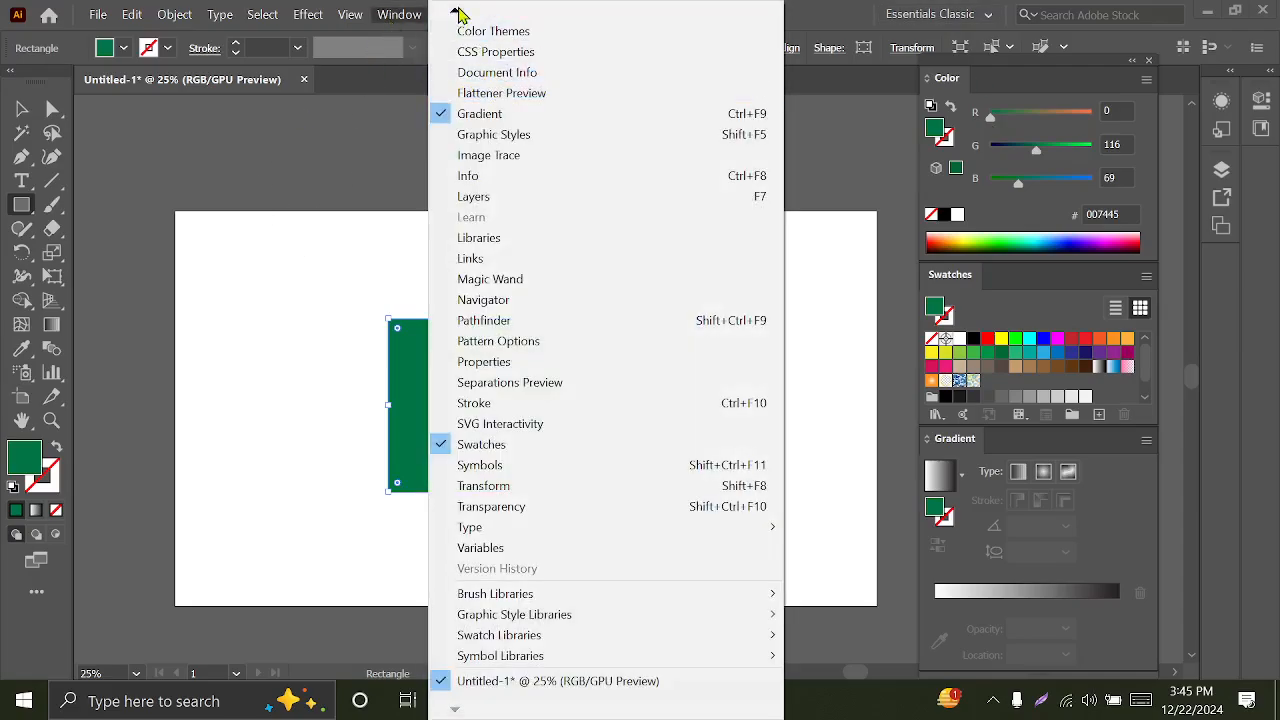
mouse_move(457, 11)
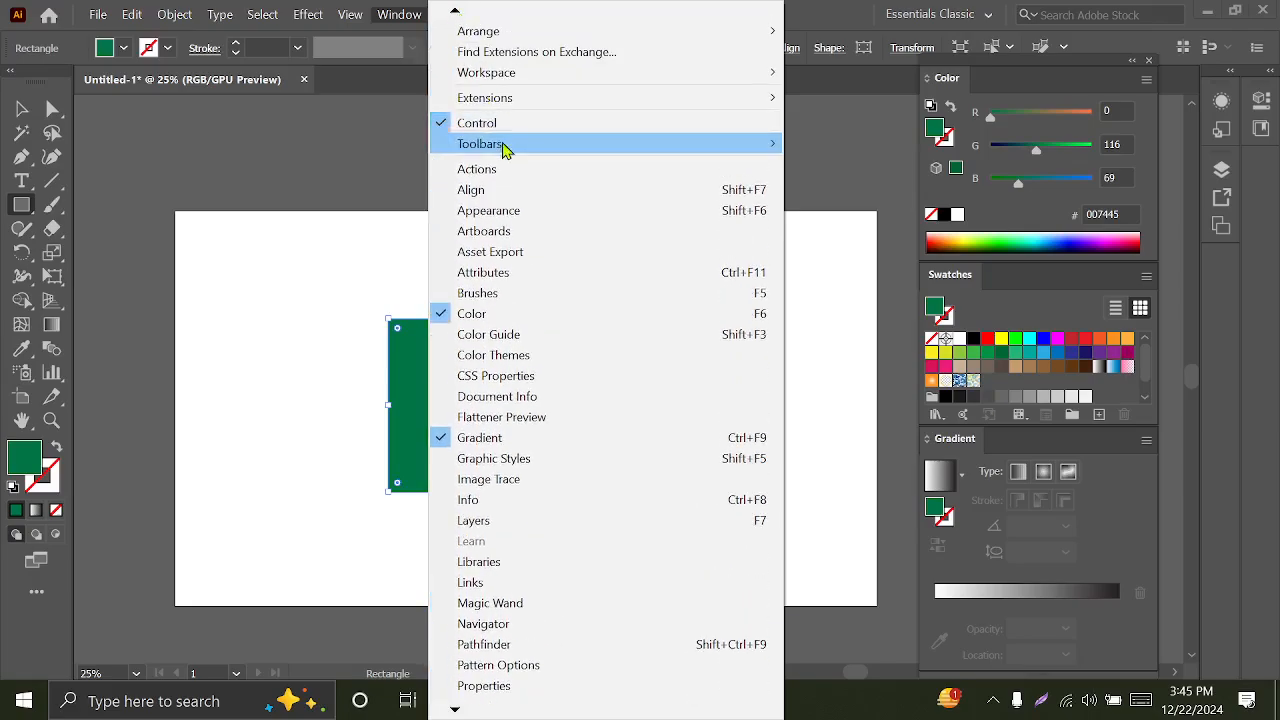
mouse_move(527, 76)
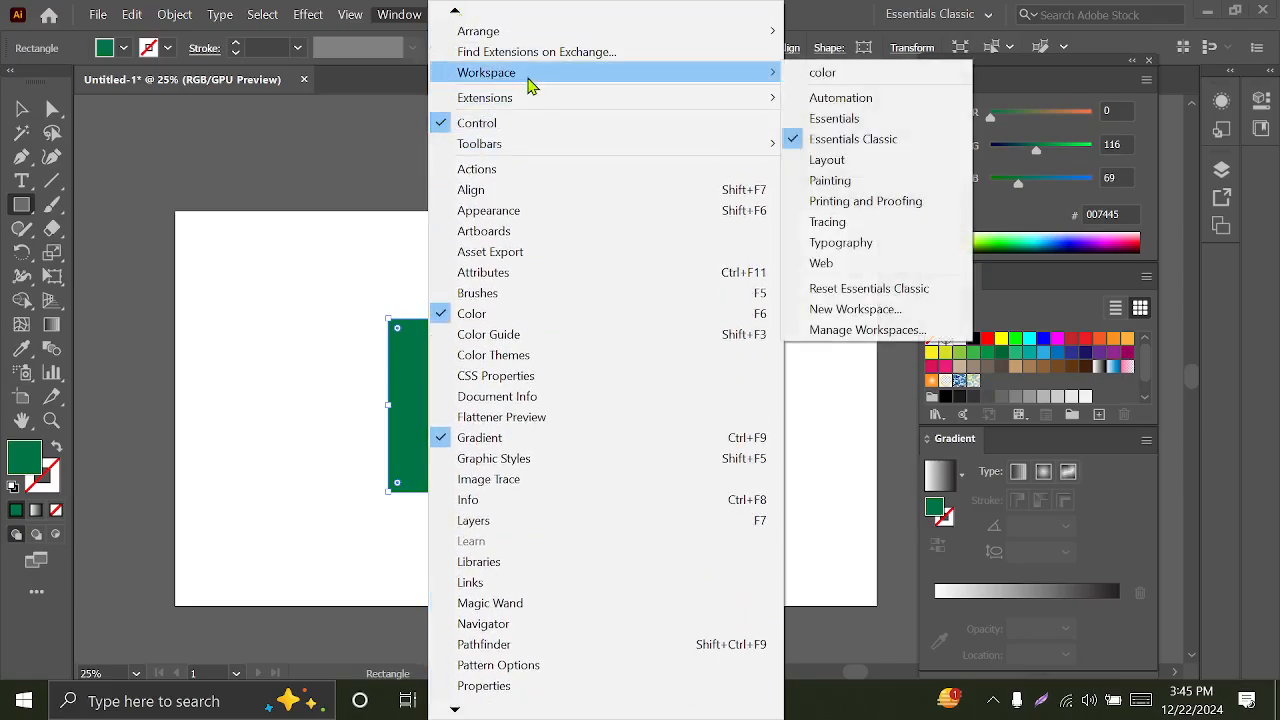
click(853, 316)
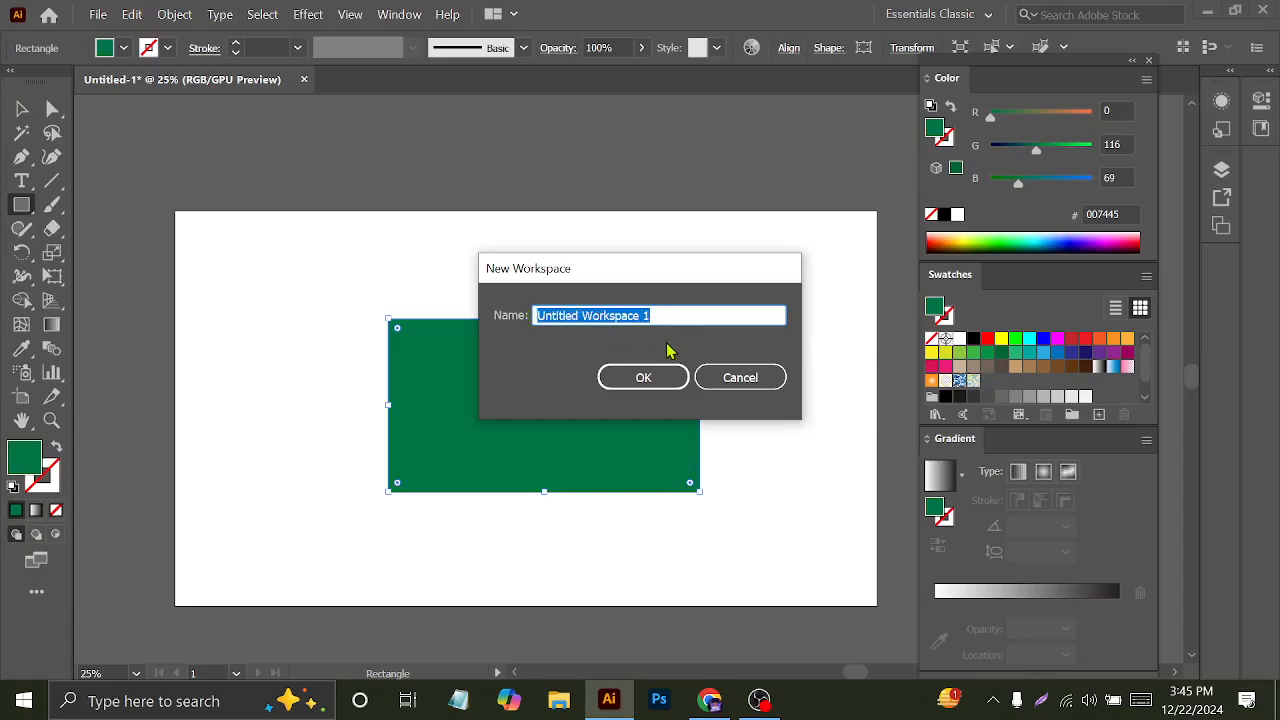
text(Color)
key(BackSpace)
key(BackSpace)
key(BackSpace)
key(BackSpace)
key(BackSpace)
- Name the new workspace Gradient and save it
text(G)
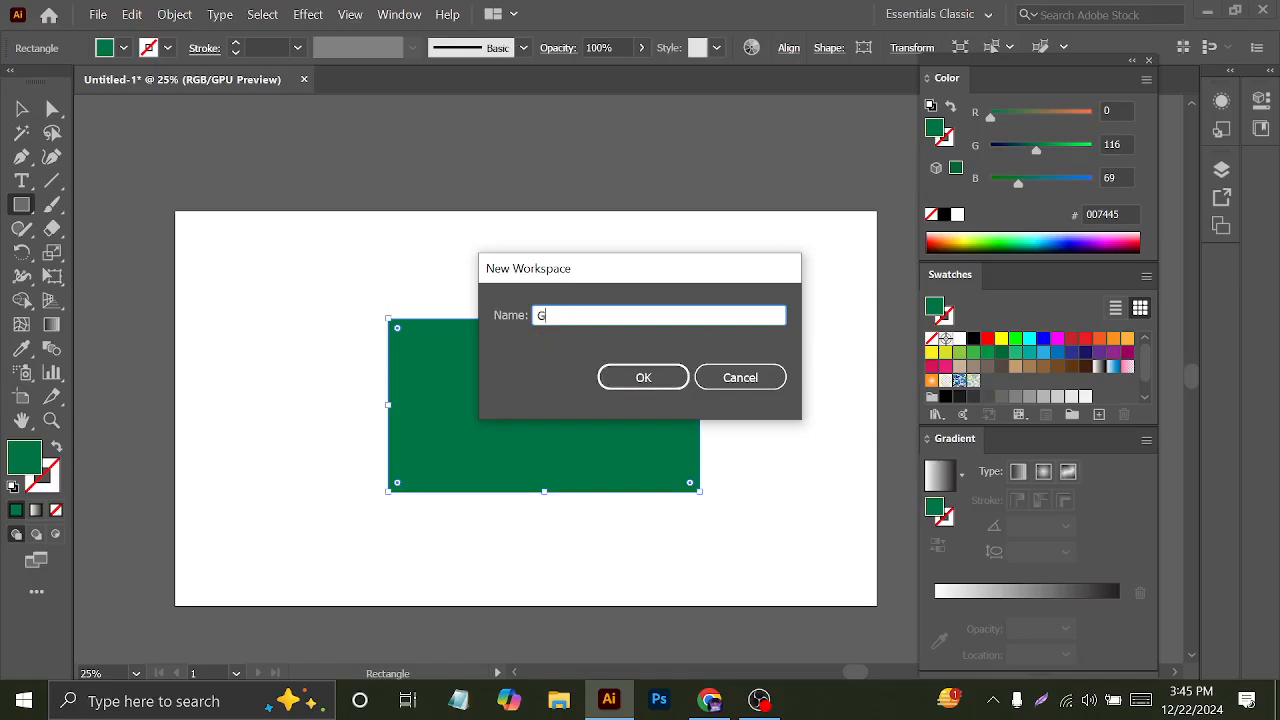
text(radient)
click(645, 383)
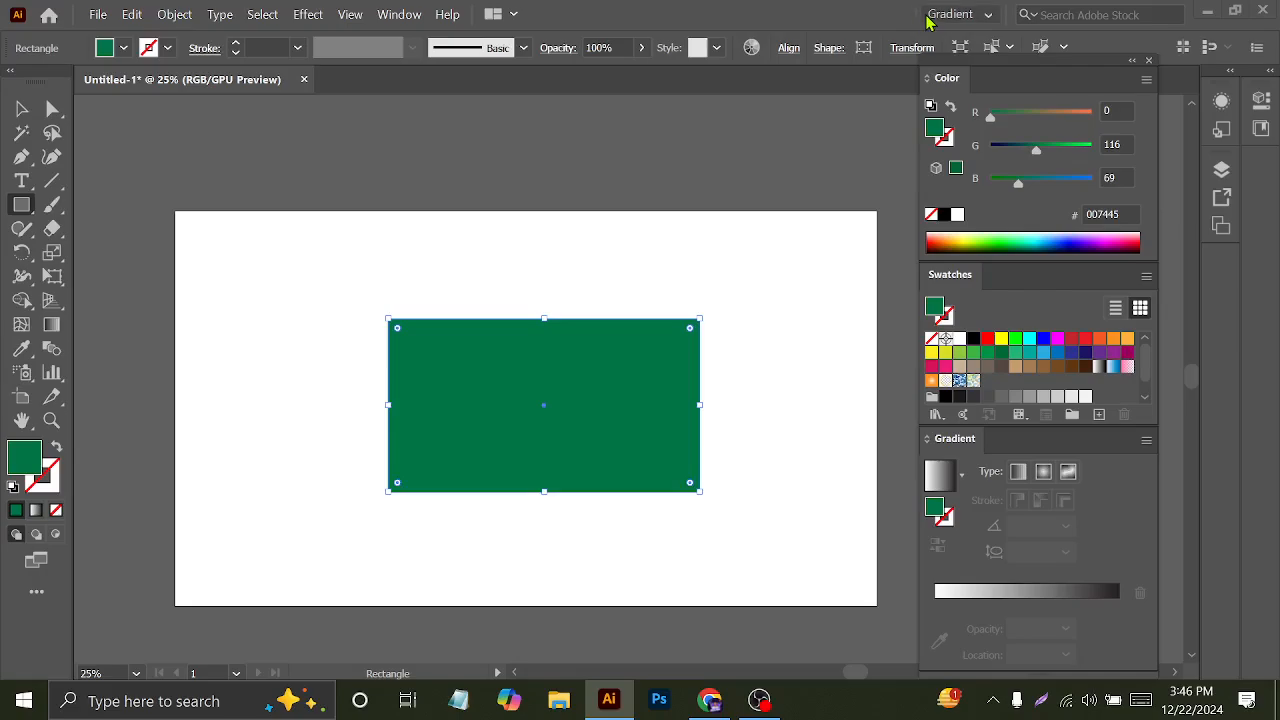
- Switch to the Essentials Classic workspace and reset it to its default panel layout
click(987, 12)
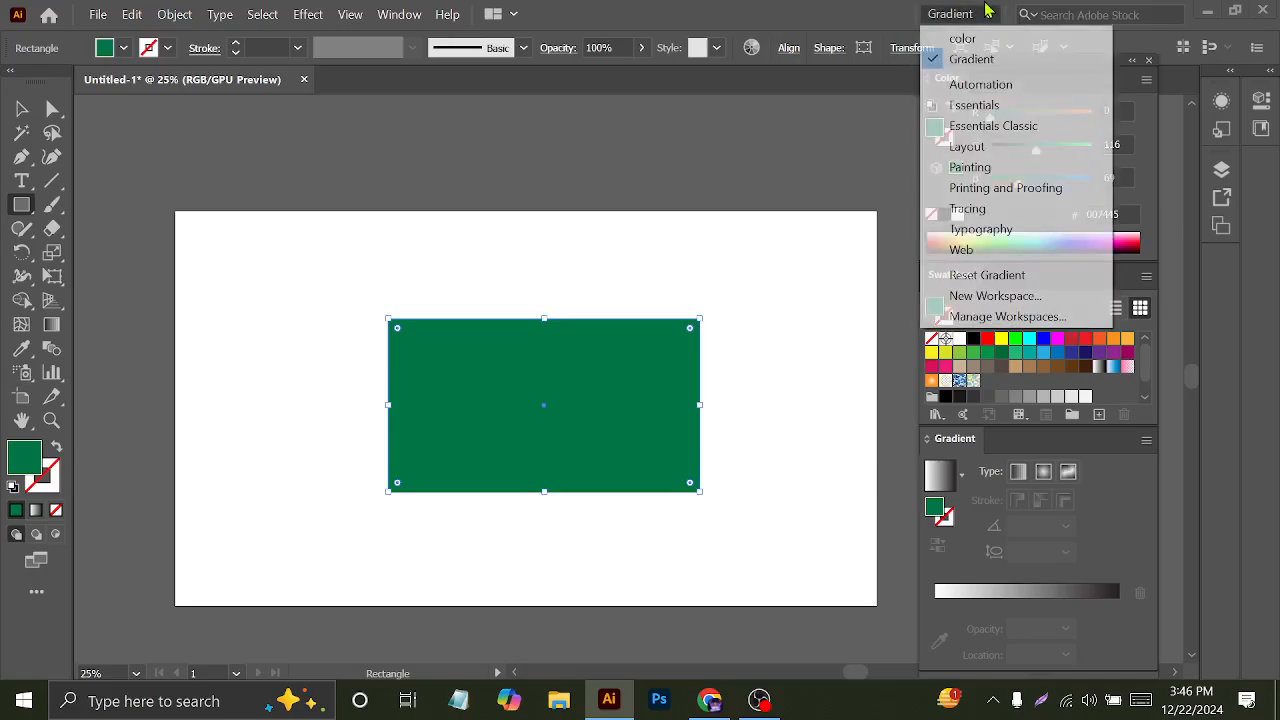
click(988, 128)
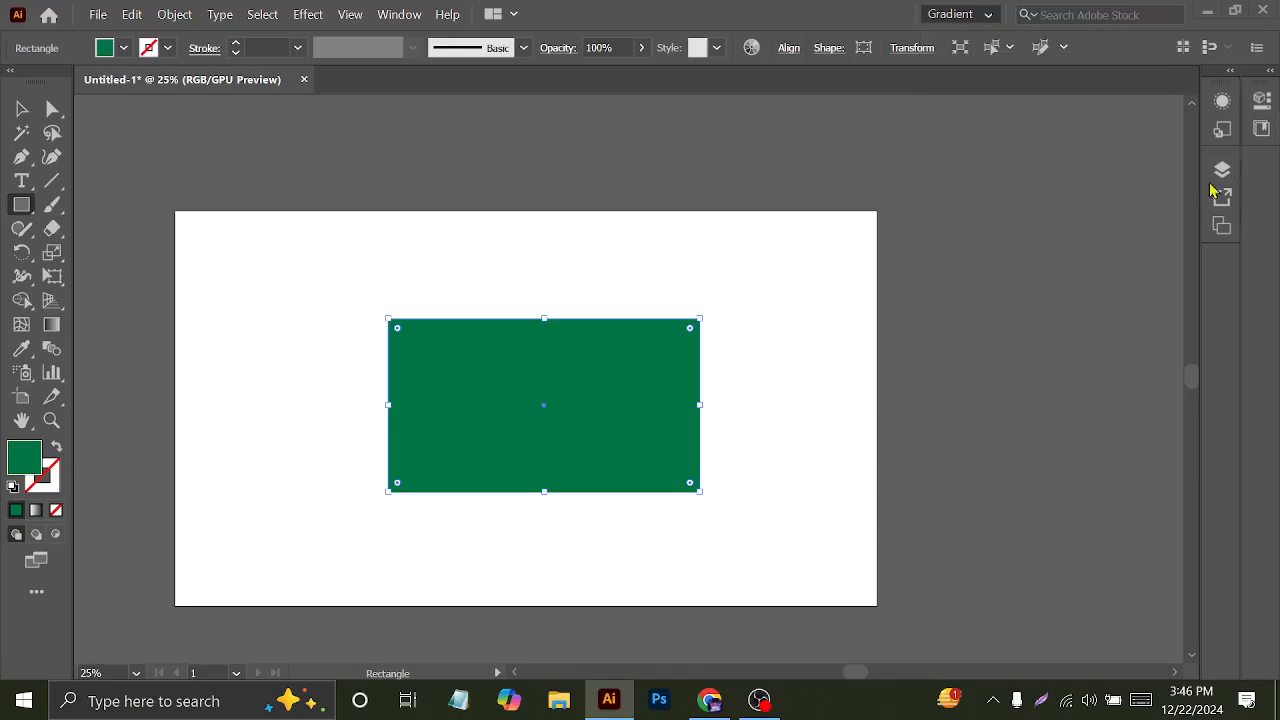
click(984, 15)
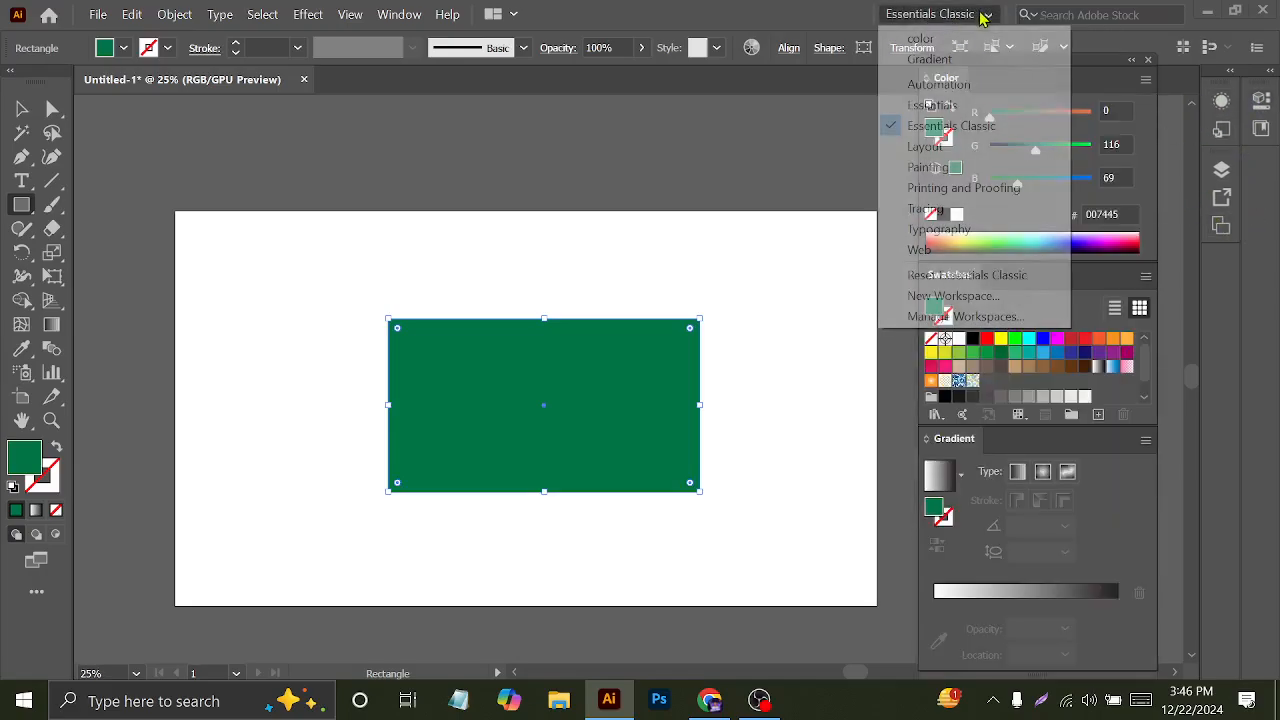
click(963, 274)
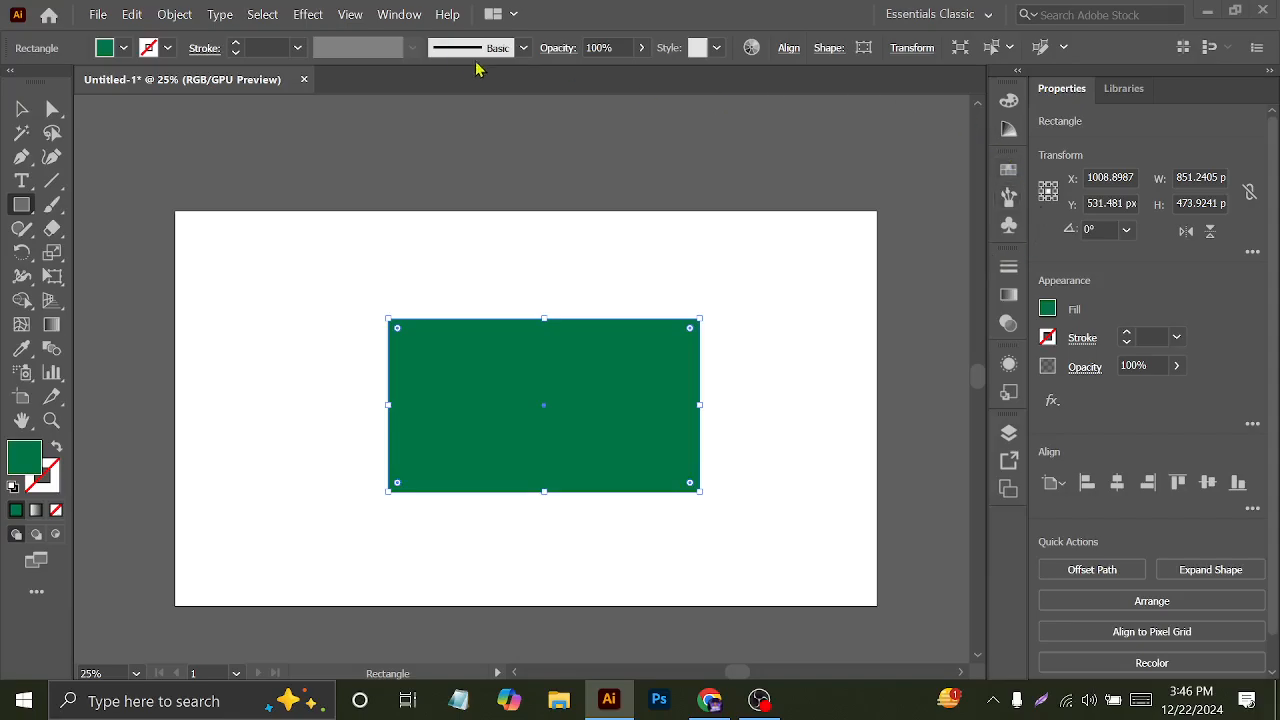
click(397, 14)
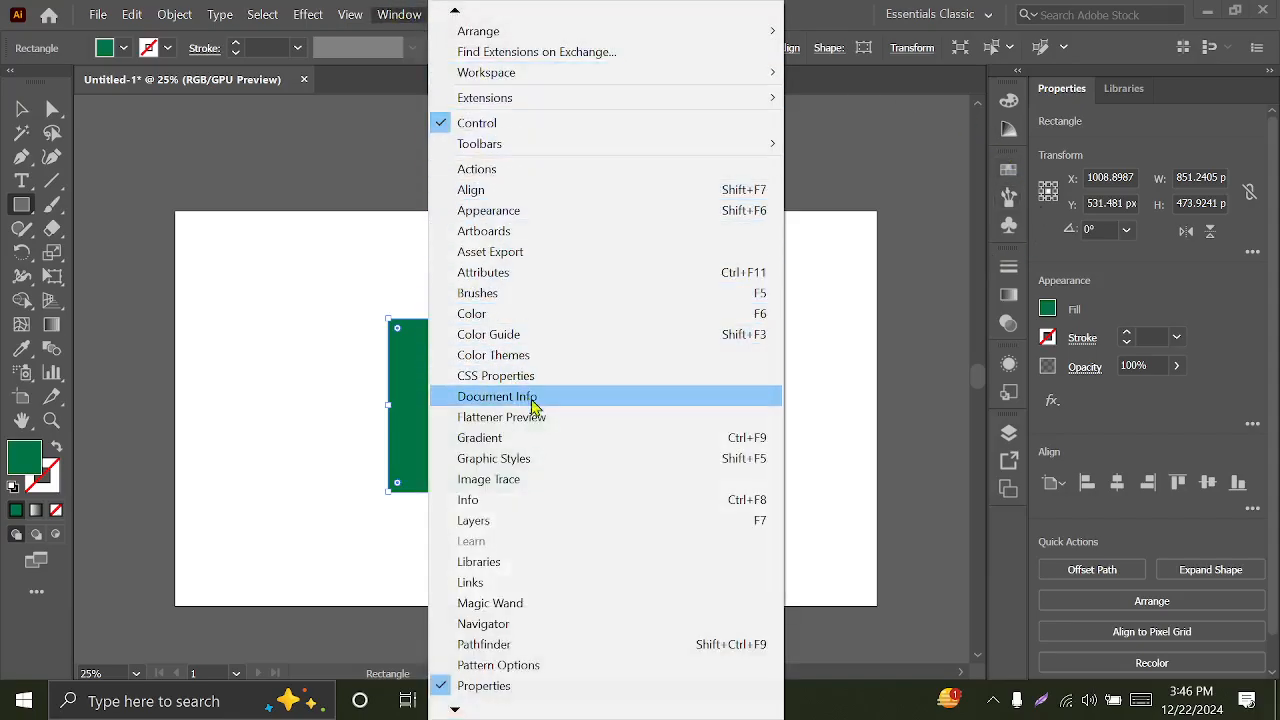
click(292, 266)
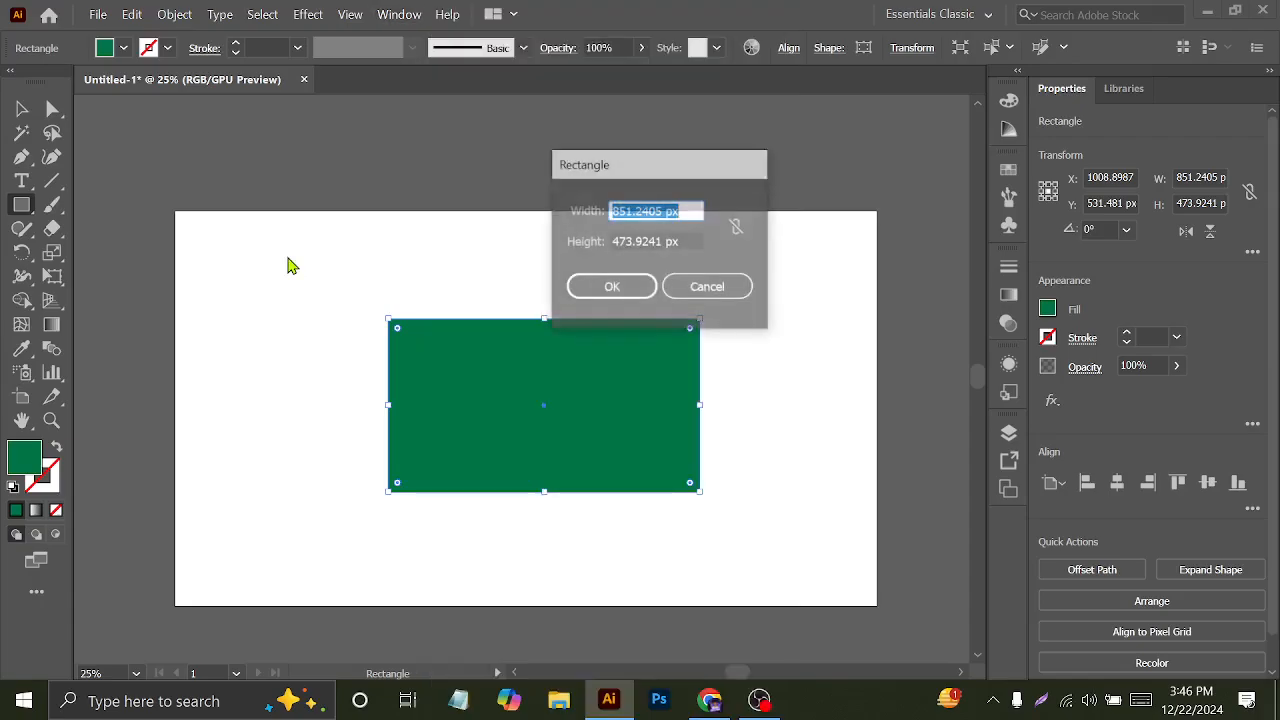
click(708, 287)
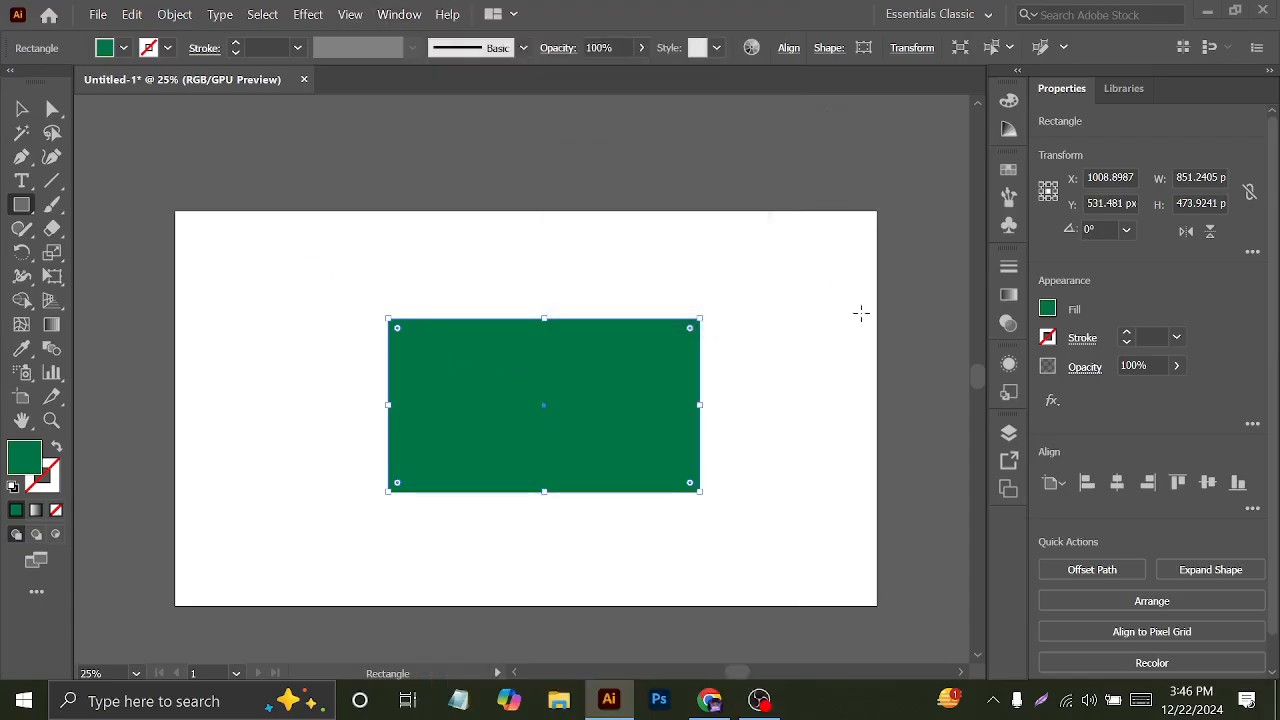
- Activate the Selection tool and switch to the saved Gradient workspace
click(22, 109)
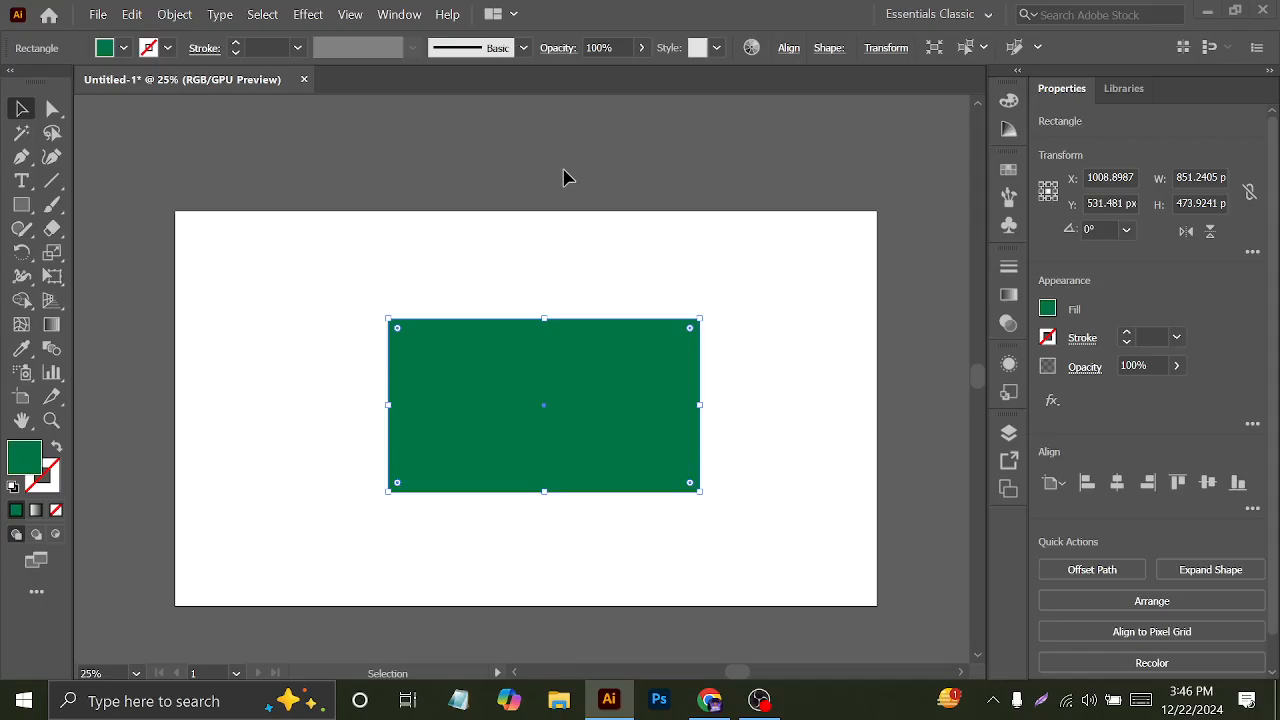
click(903, 15)
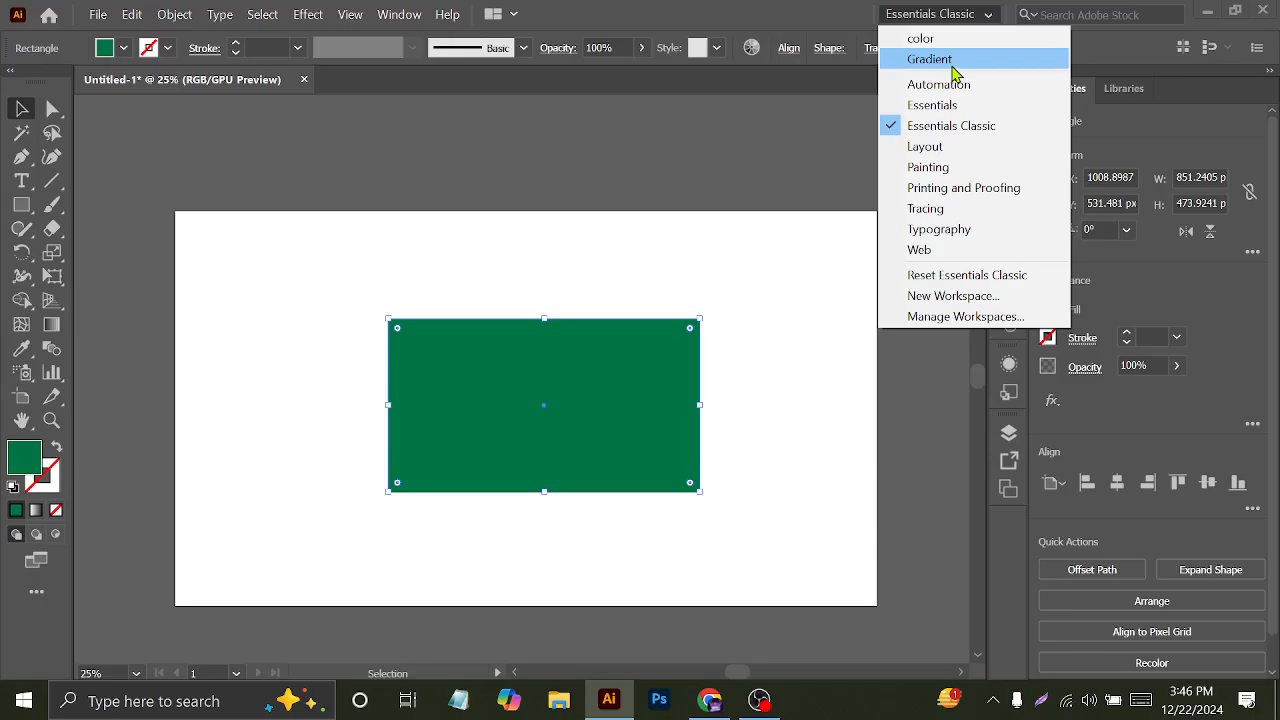
click(953, 70)
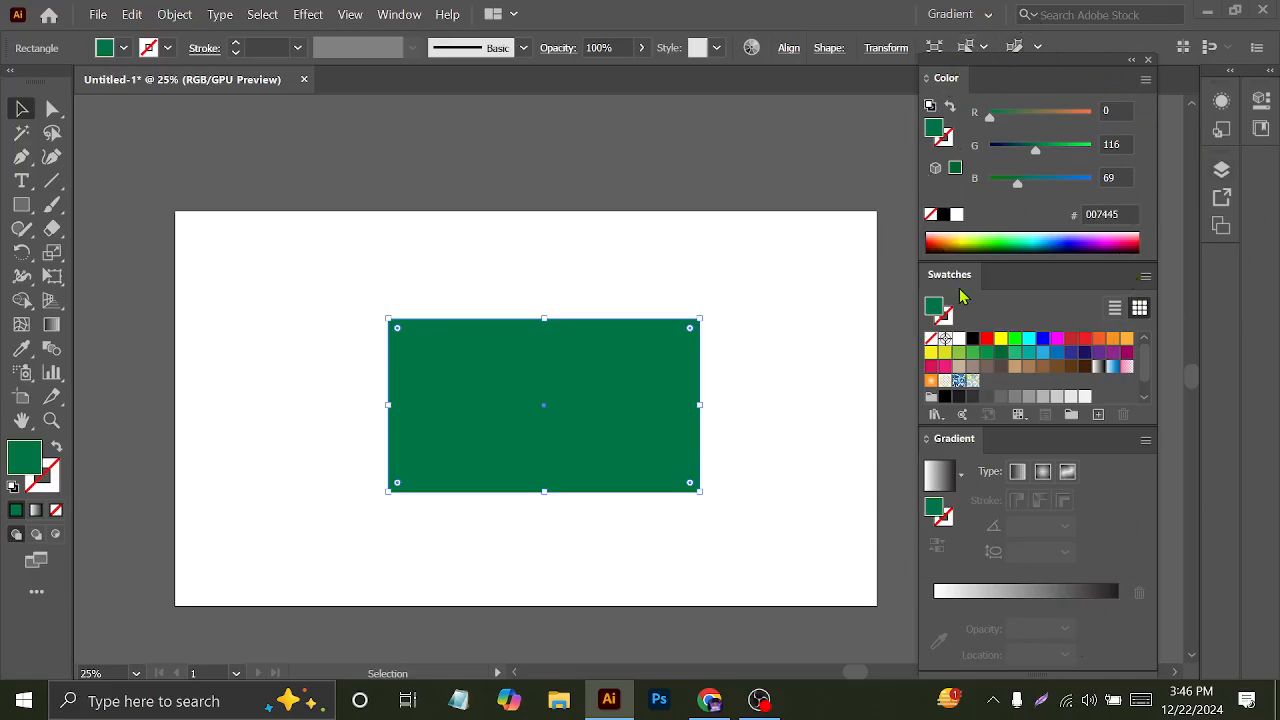
mouse_move(1046, 80)
mouse_down()
mouse_move(1054, 70)
mouse_move(1058, 90)
mouse_move(665, 168)
mouse_move(1014, 98)
mouse_move(1057, 71)
mouse_move(1054, 94)
mouse_up()
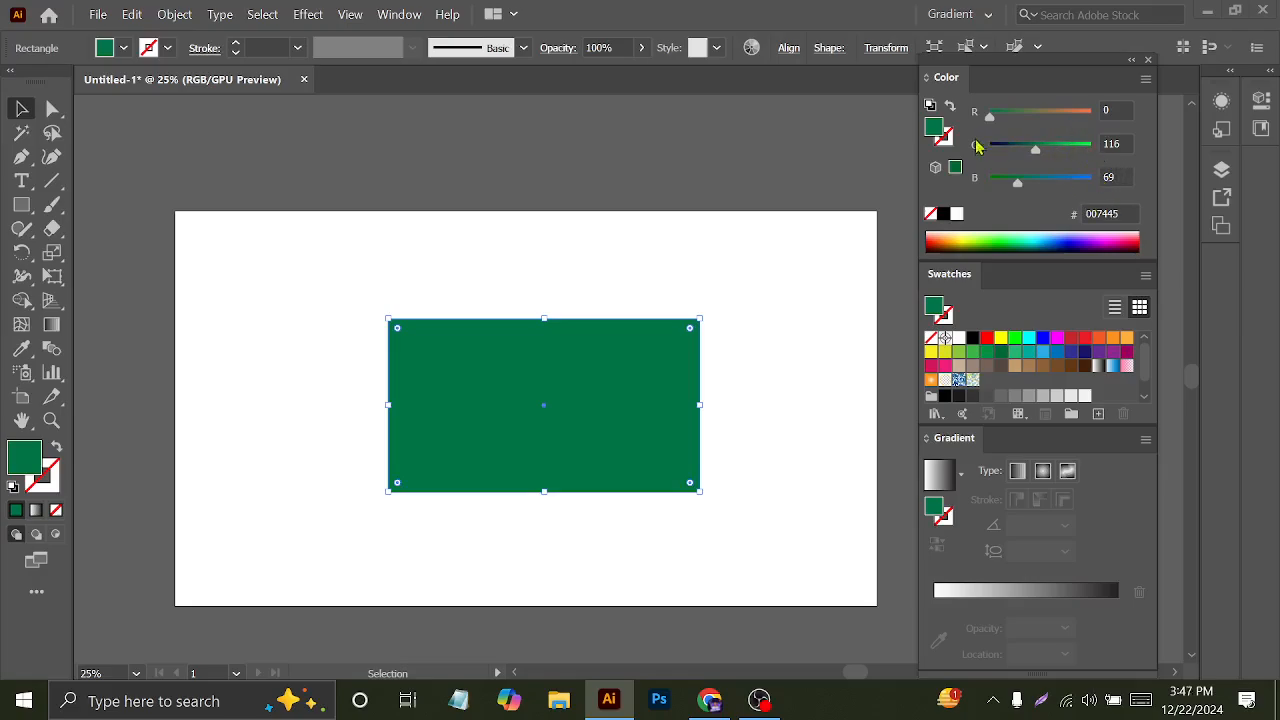
- Switch the Color panel to CMYK sliders and move the green rectangle slightly higher on the artboard
drag(629, 388, 591, 343)
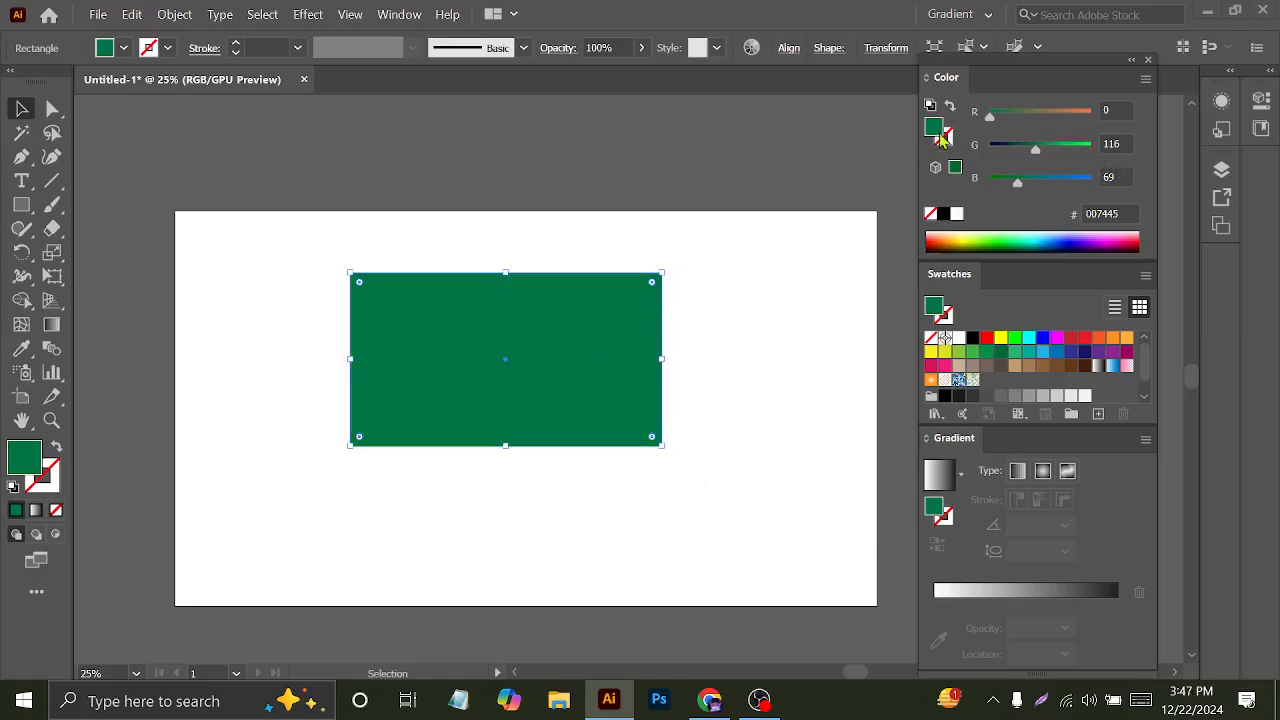
click(1147, 81)
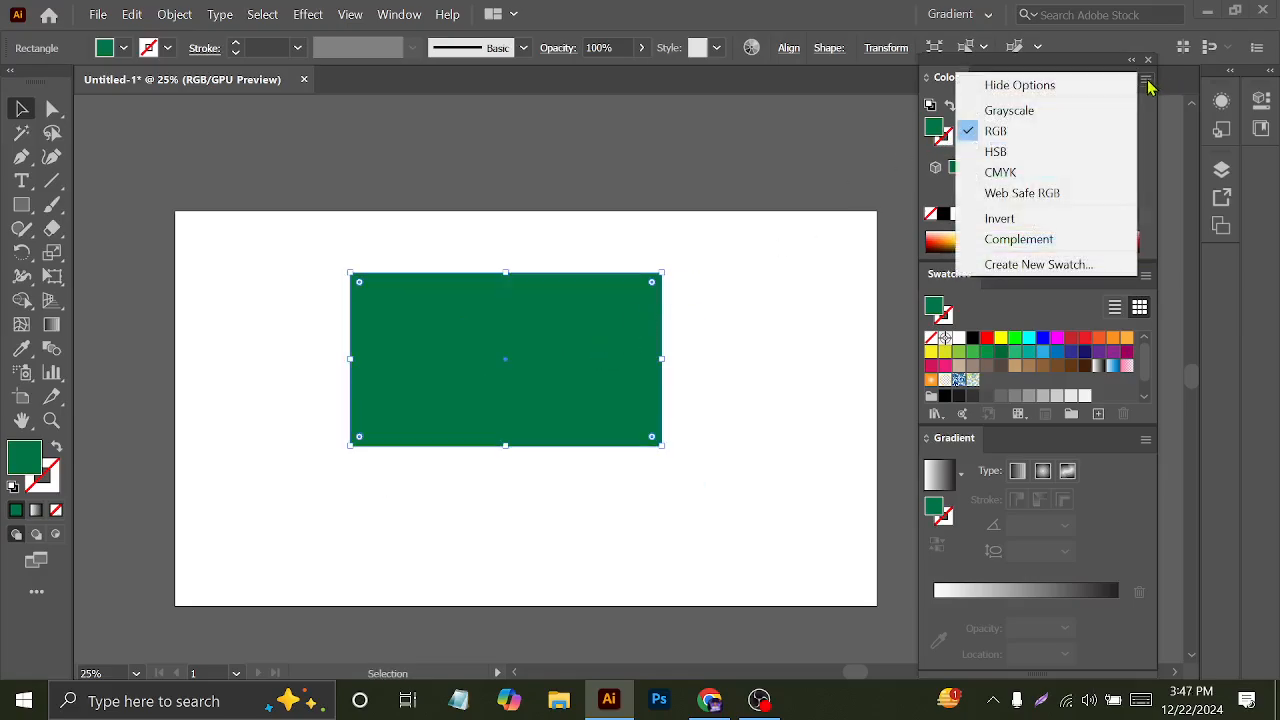
click(1017, 177)
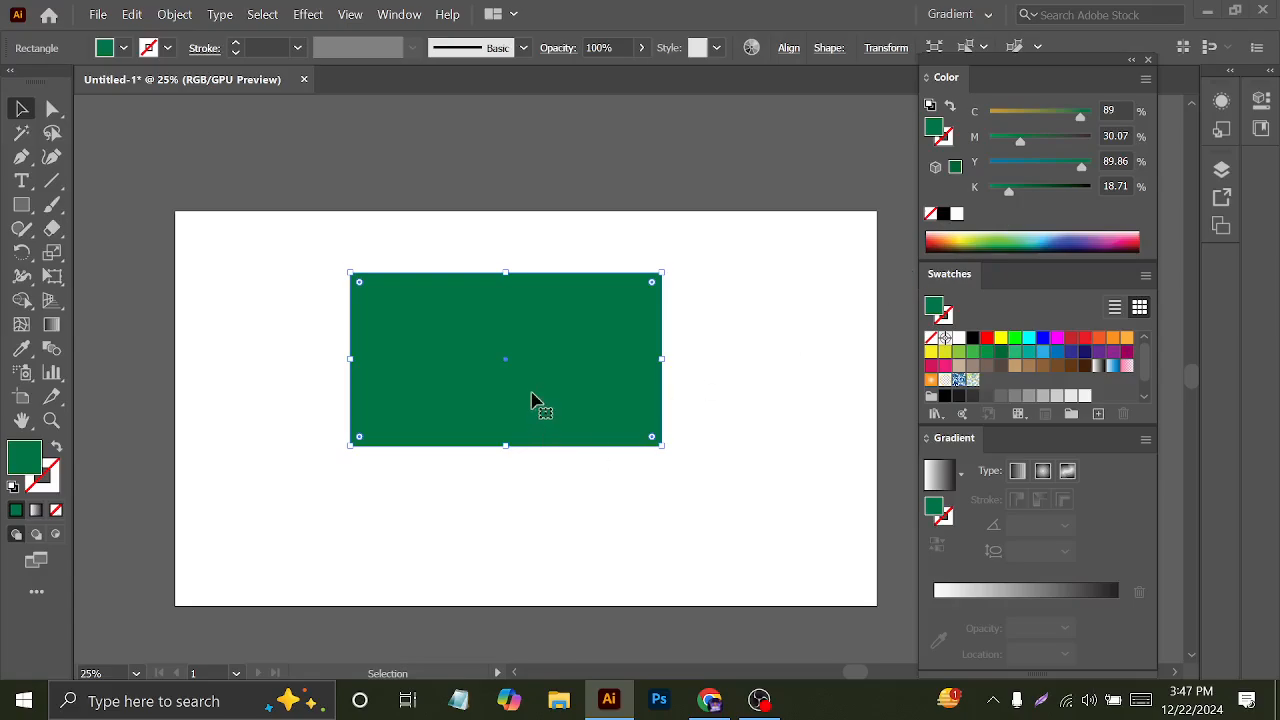
drag(532, 402, 580, 398)
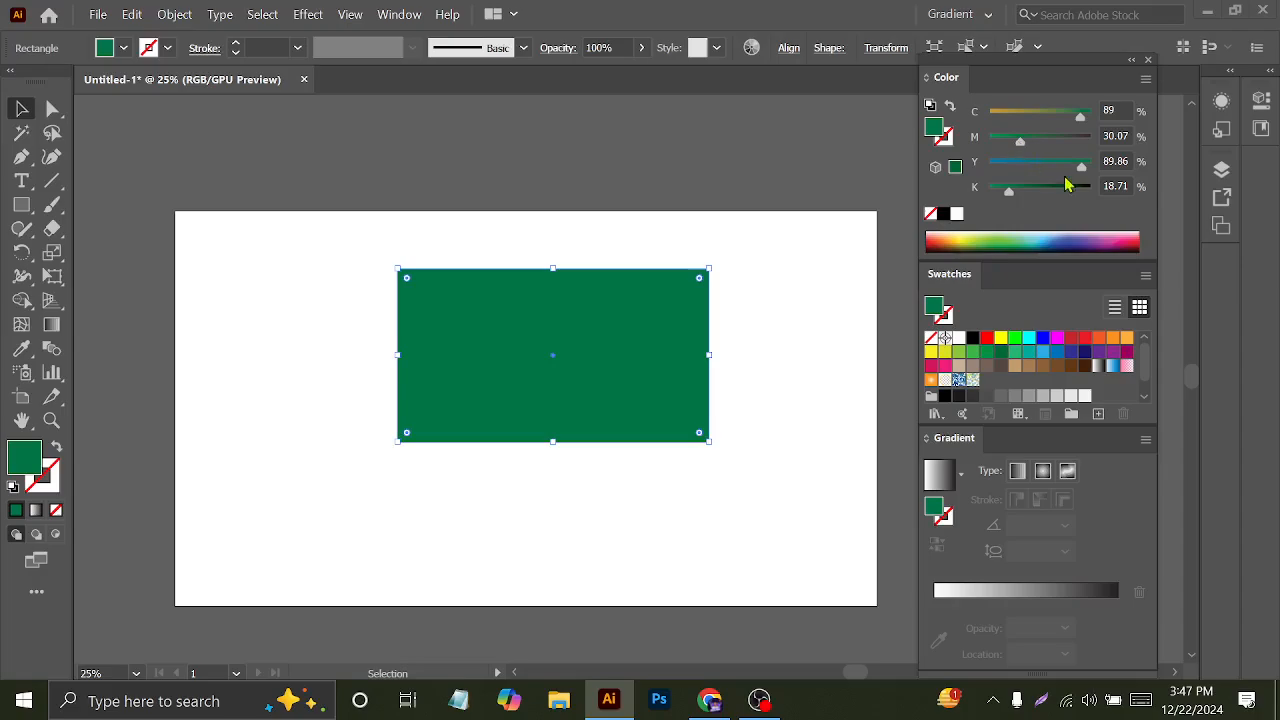
- Recolor the rectangle blue by setting magenta to 63% and yellow to 17%
click(1119, 108)
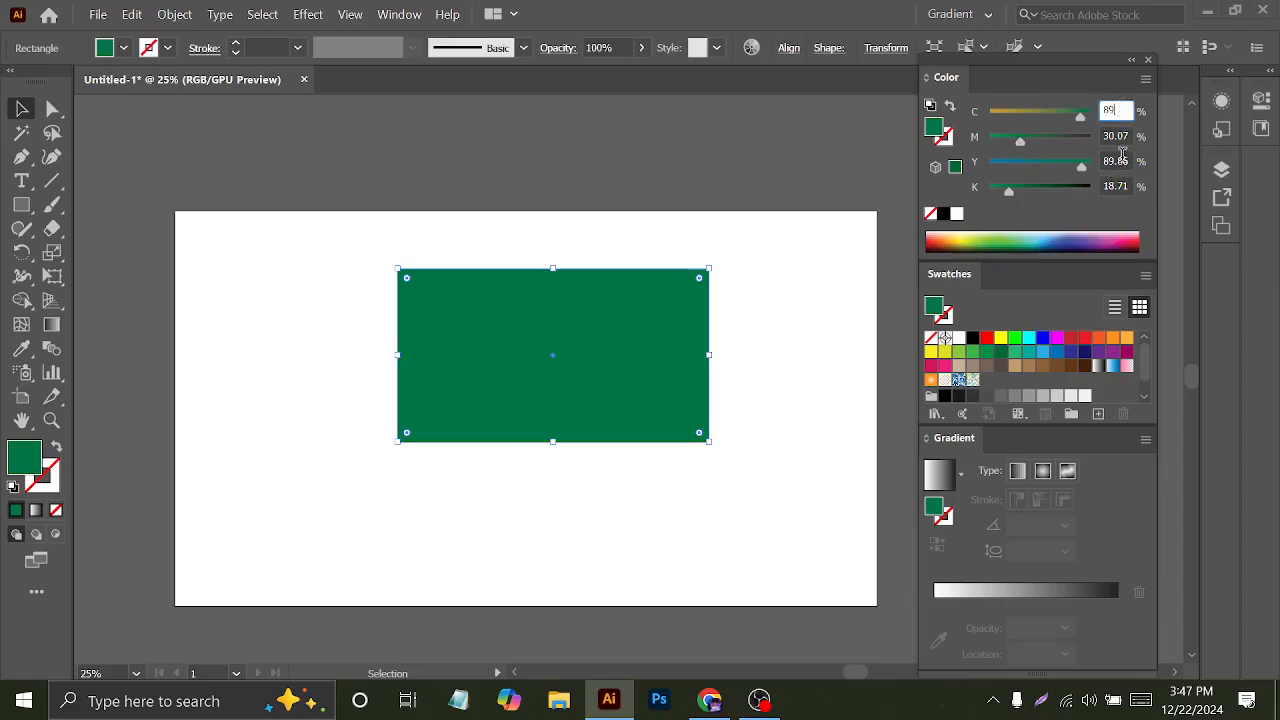
click(1125, 134)
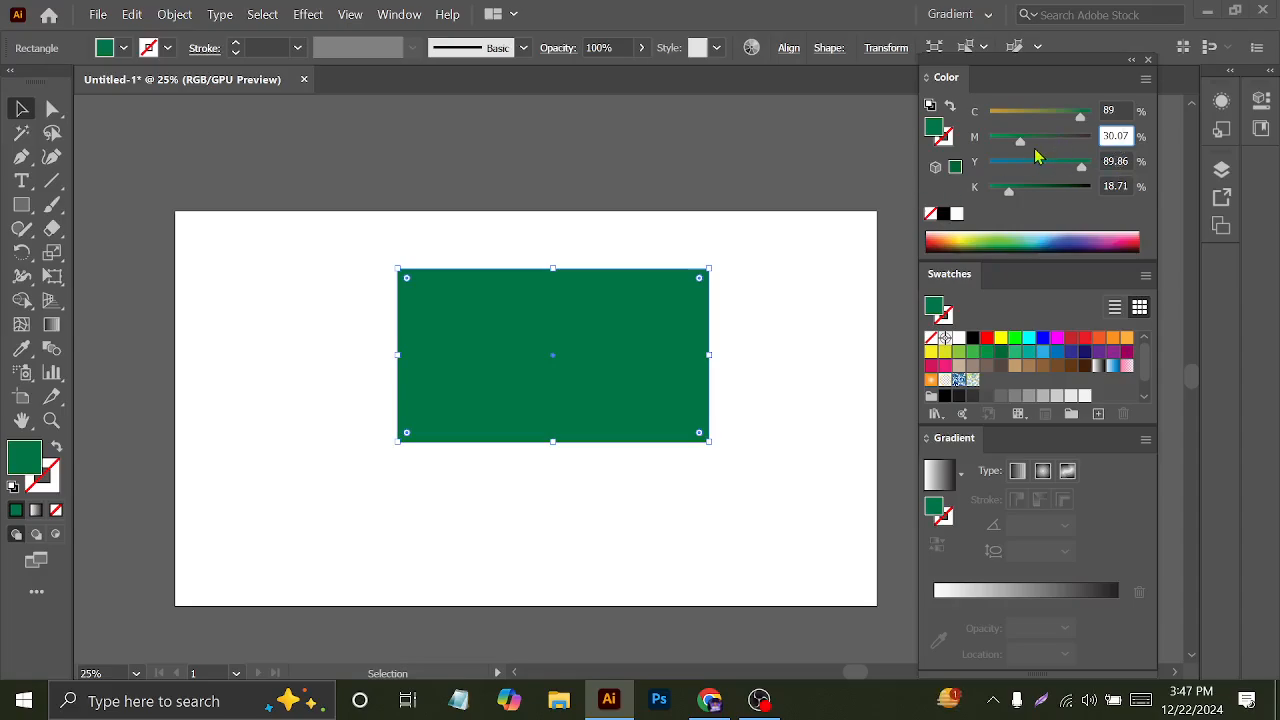
click(1020, 142)
drag(1022, 148, 1008, 172)
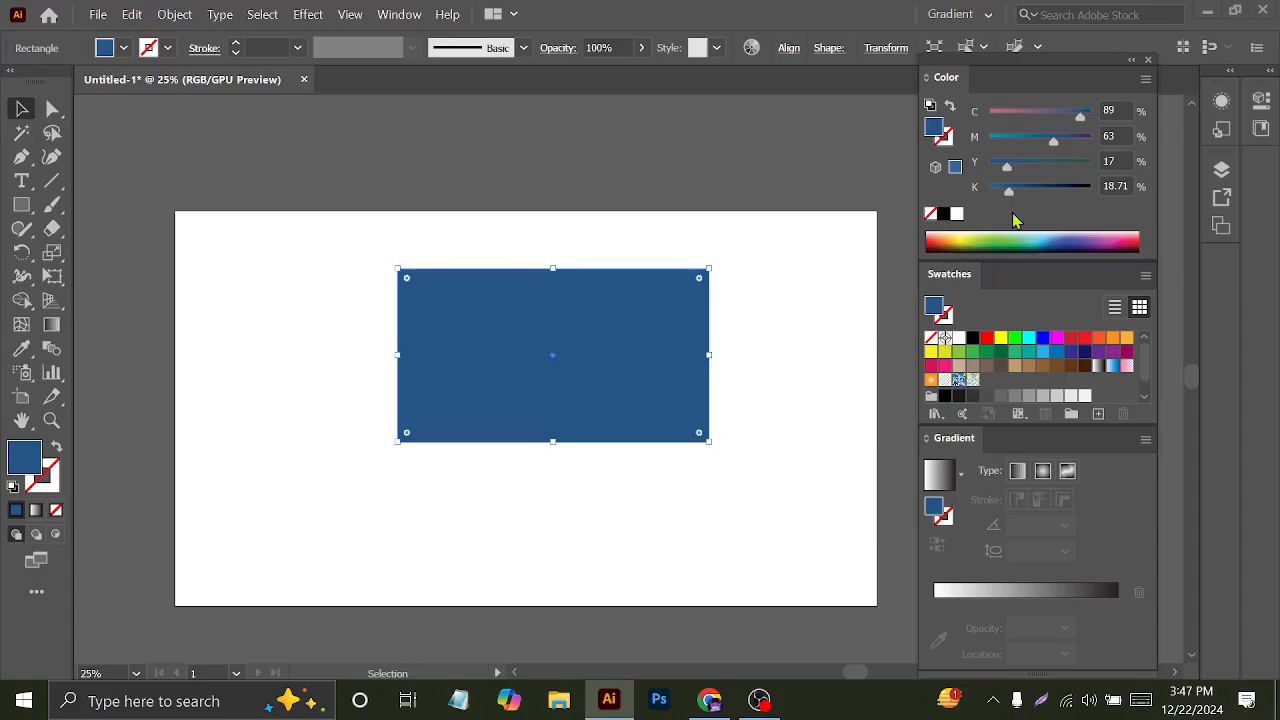
- Move the blue rectangle slightly further up and switch the Color panel to HSB sliders
drag(612, 352, 595, 323)
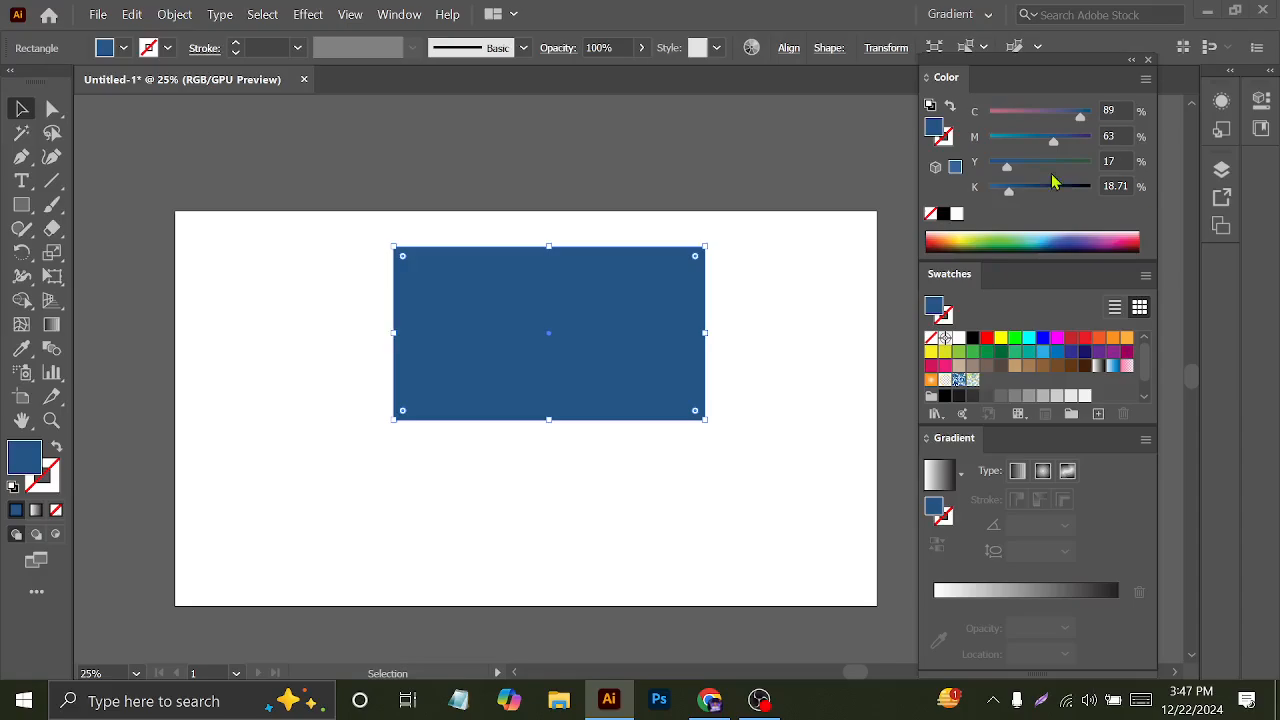
click(1146, 80)
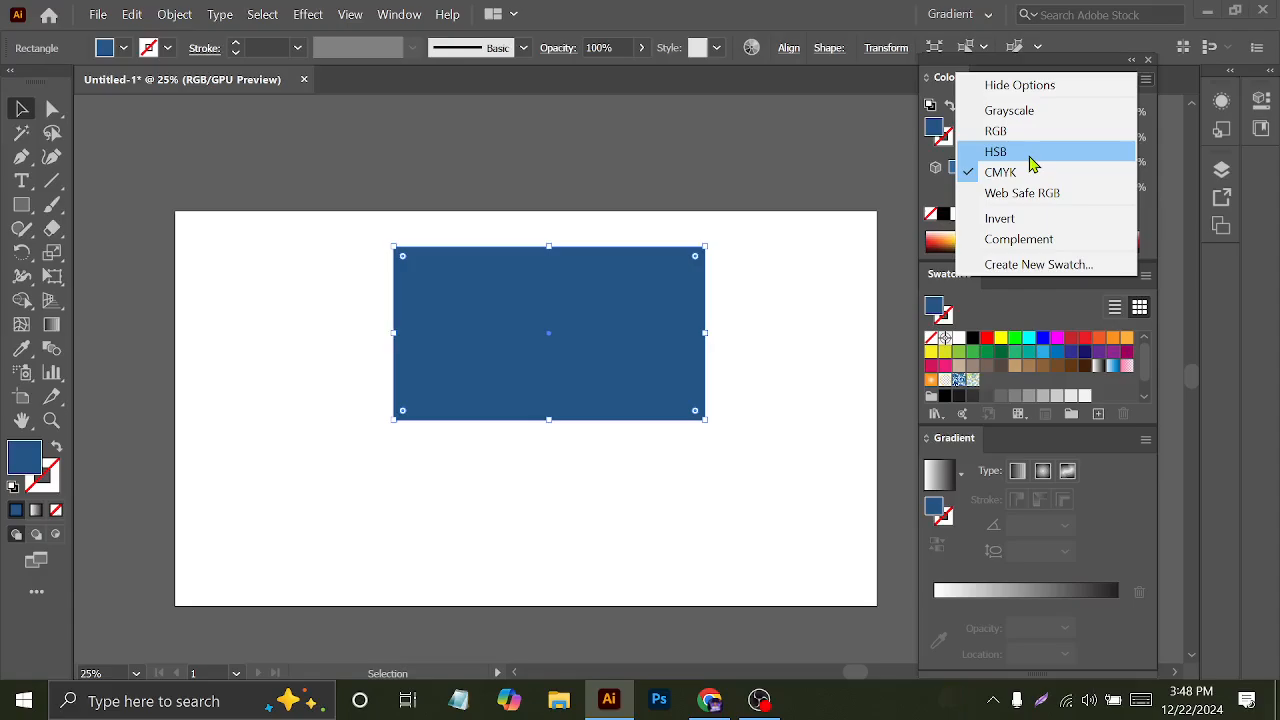
click(1033, 155)
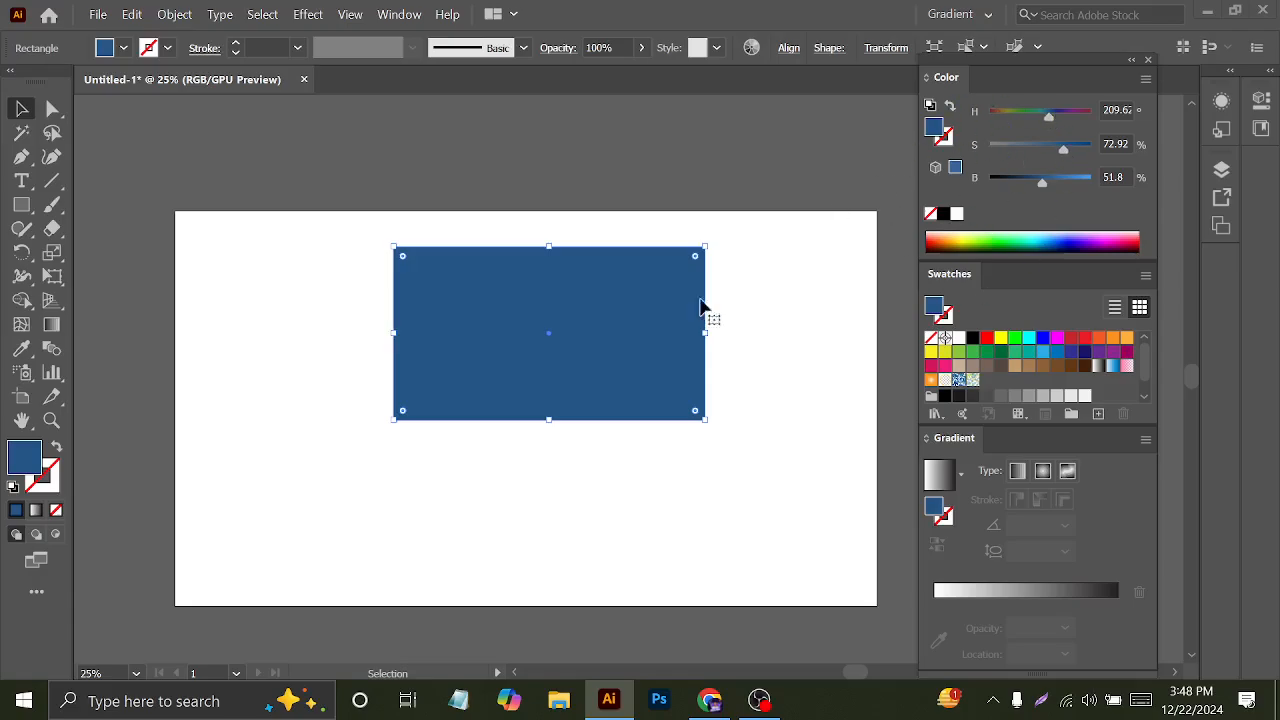
- Delete the rectangle and draw a new blue one of similar size near the artboard's center, nudging it slightly into place
key(Delete)
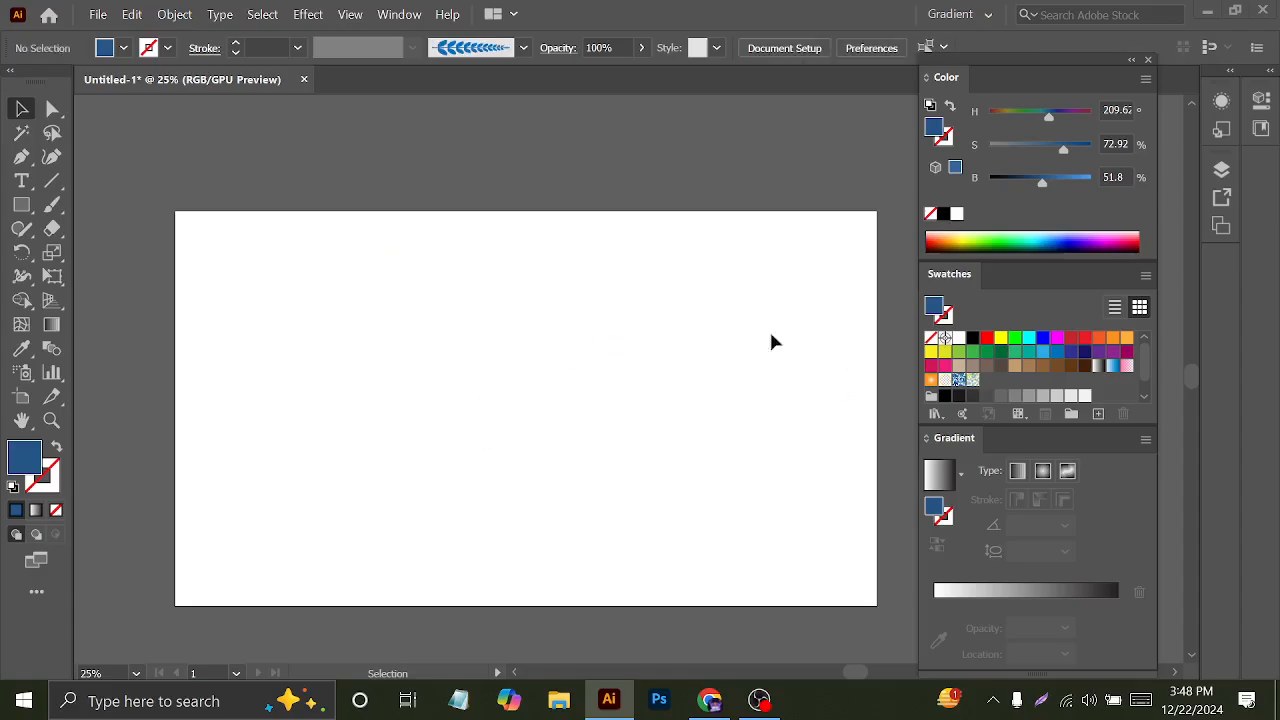
click(21, 204)
drag(359, 289, 672, 468)
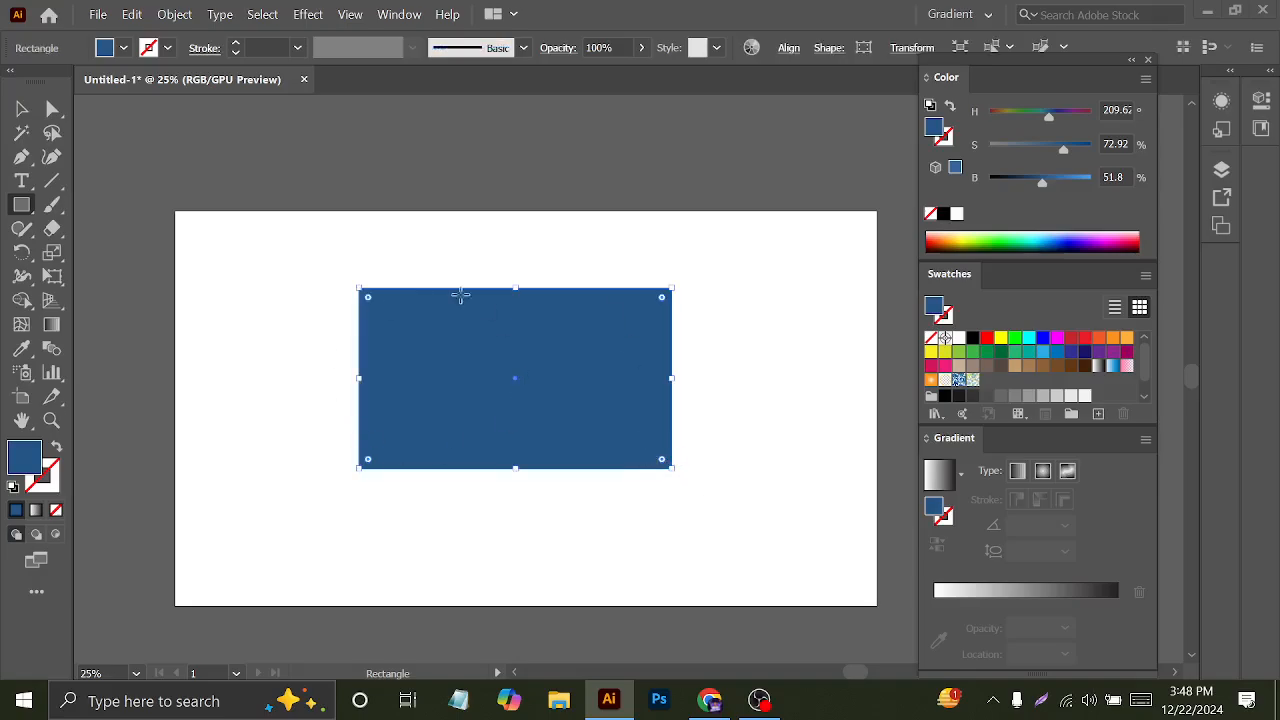
click(21, 108)
mouse_move(477, 397)
mouse_down()
mouse_move(429, 383)
mouse_move(457, 389)
mouse_up()
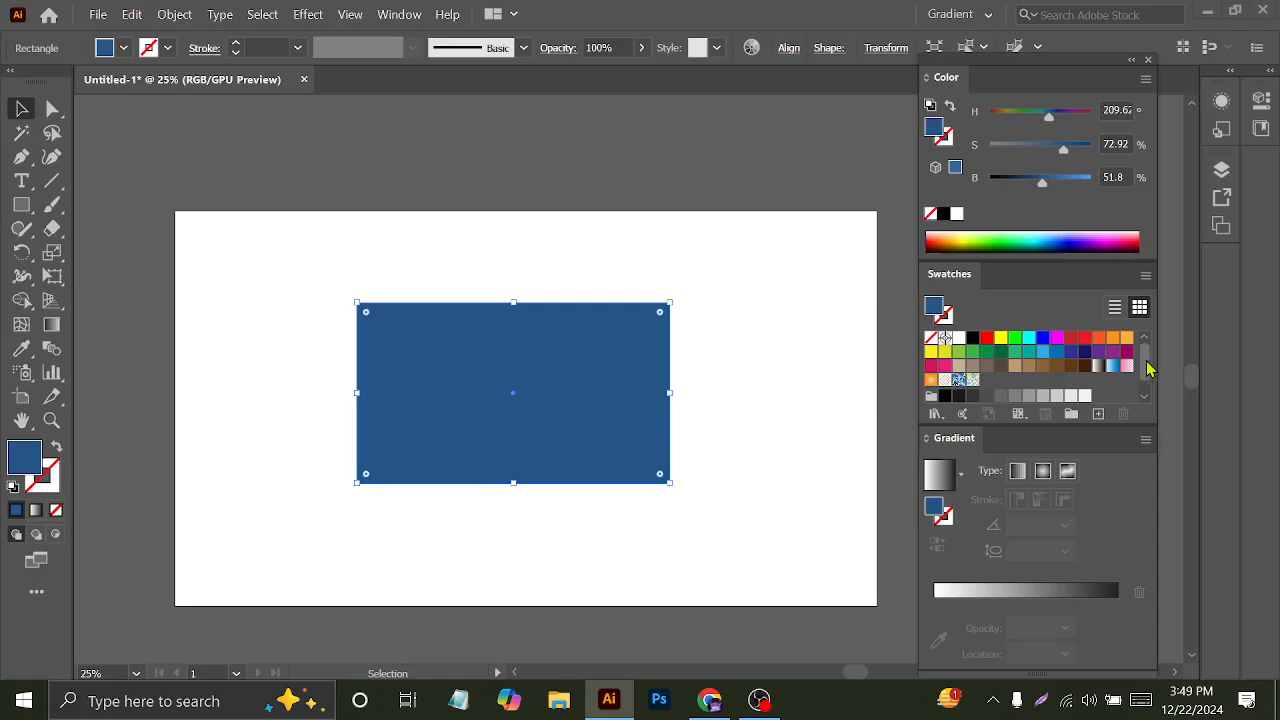
- Try filling the rectangle with the blue linear gradient swatch, and undo the fill
scroll(1147, 370, down, 1)
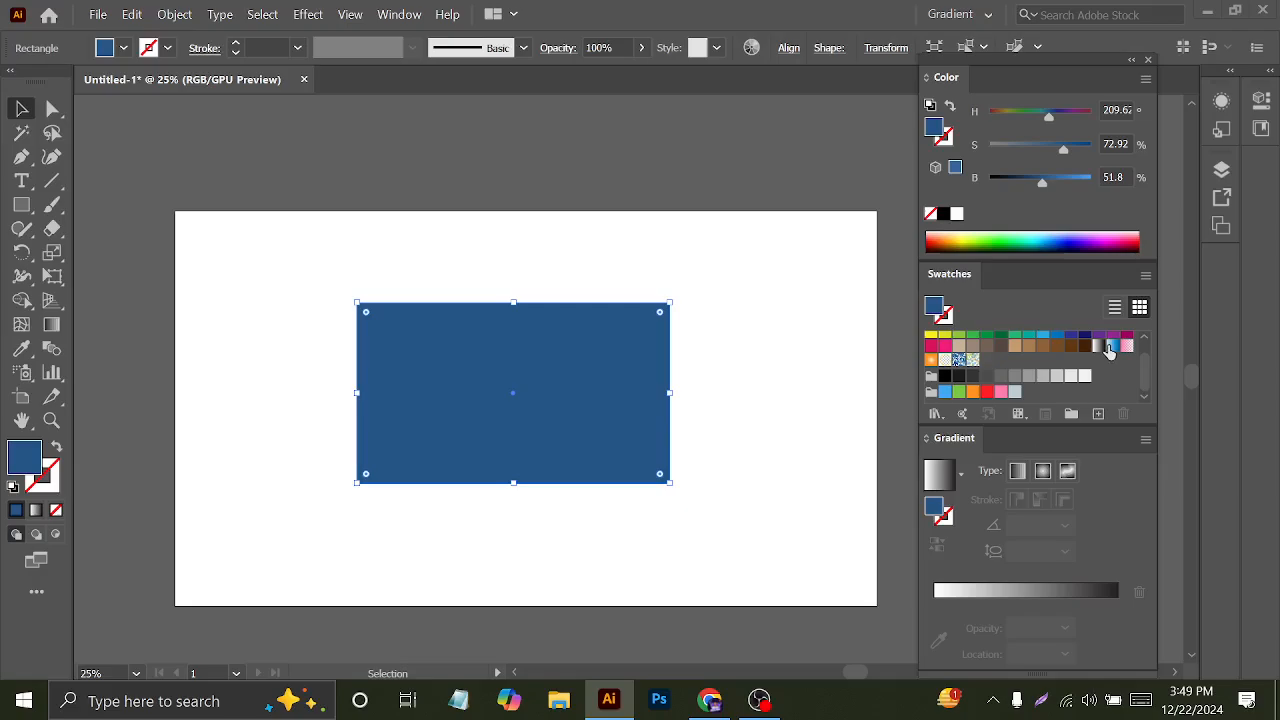
click(1110, 346)
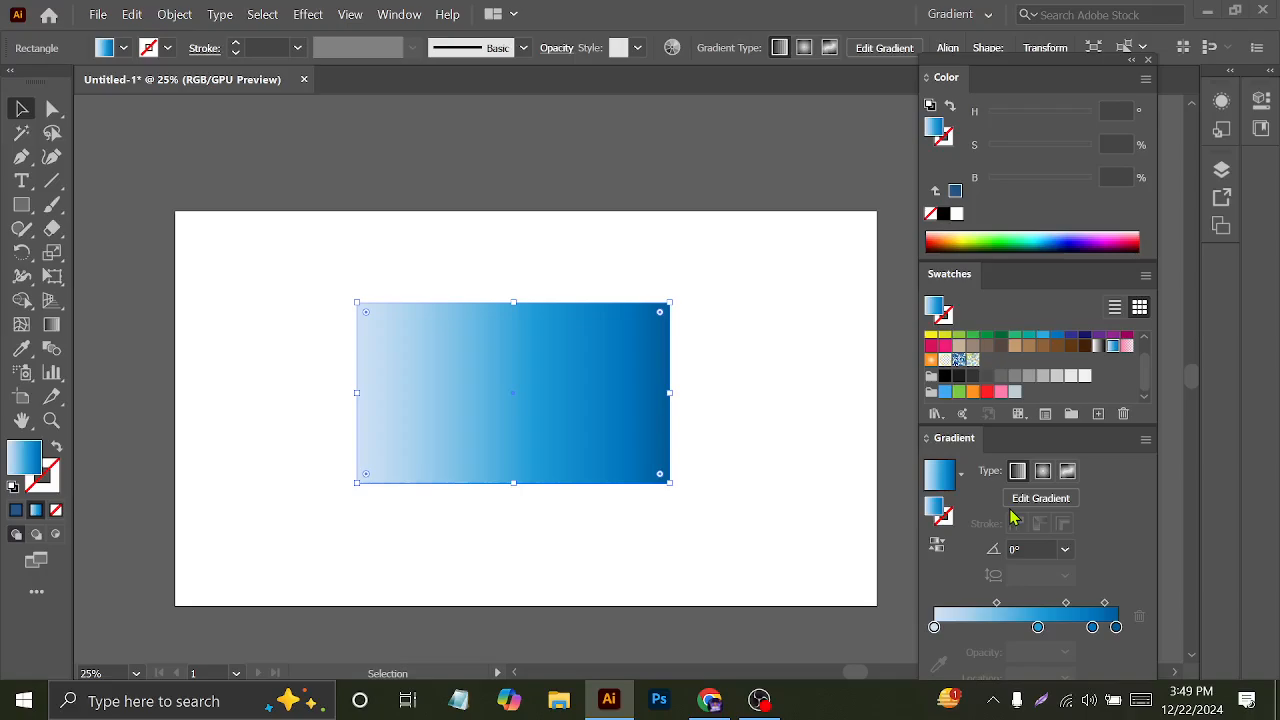
key(ctrl+z)
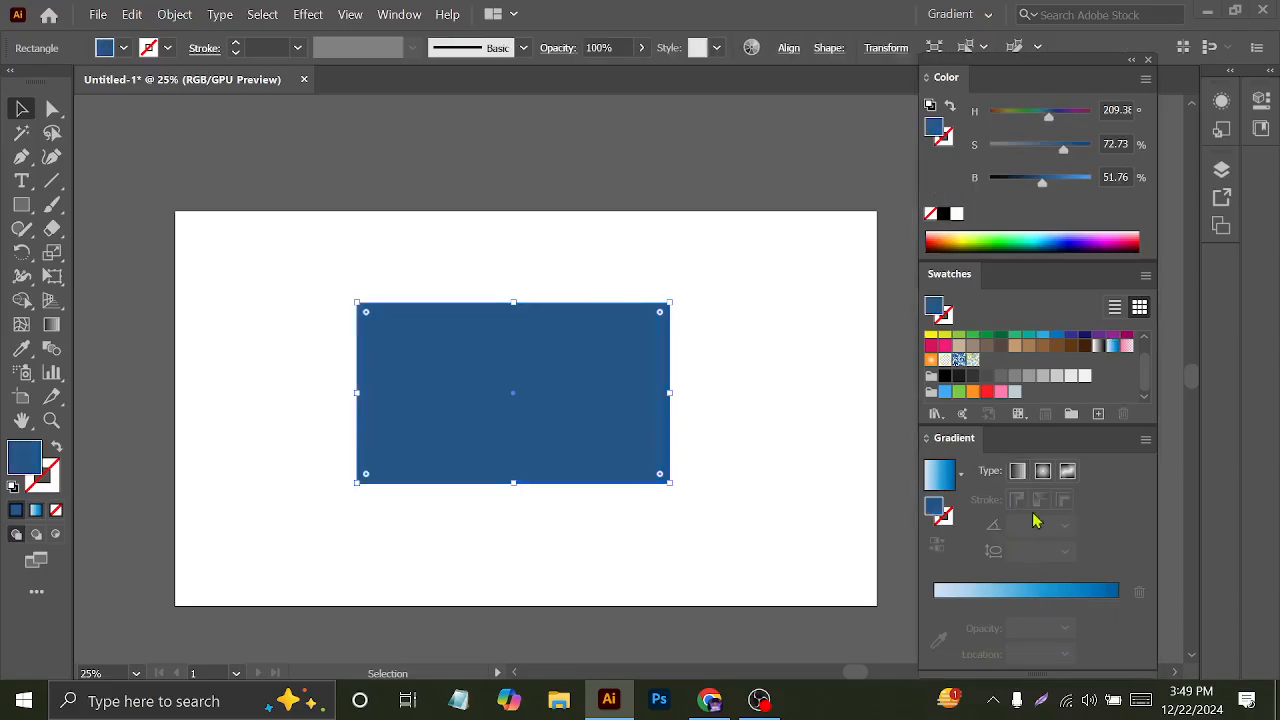
- Deselect the rectangle and make the blue linear gradient the active fill
click(815, 489)
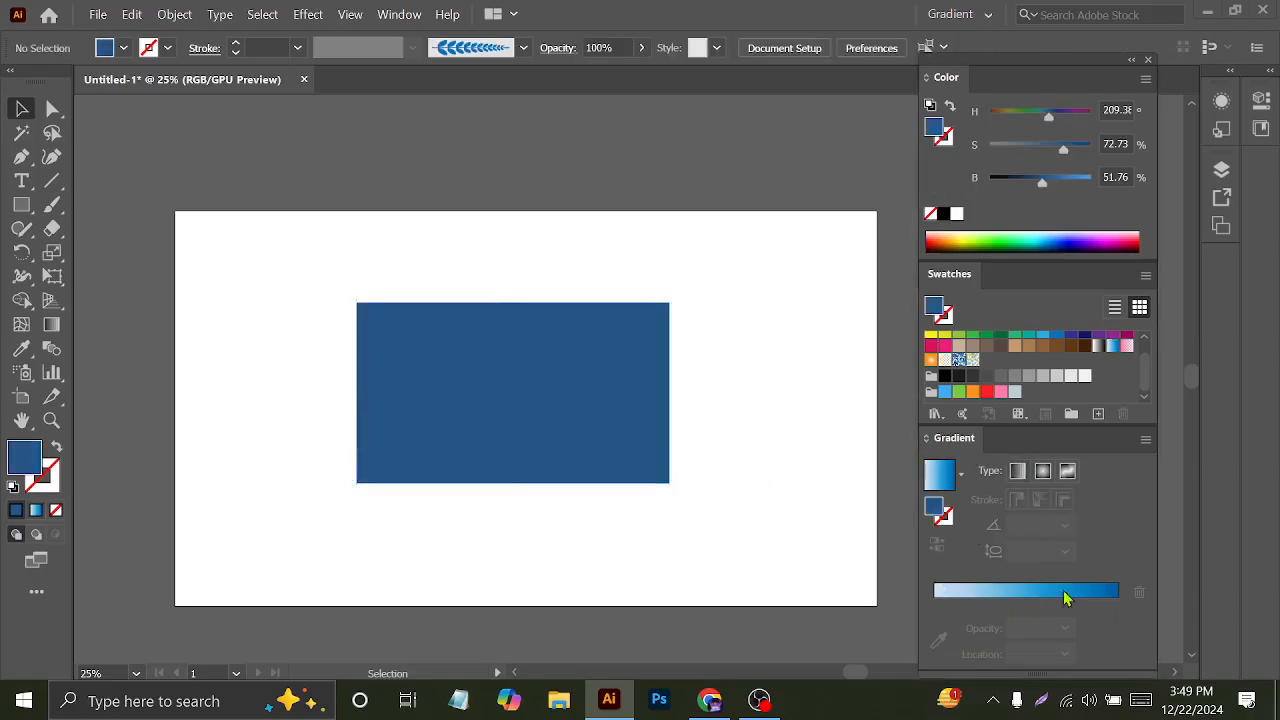
click(986, 590)
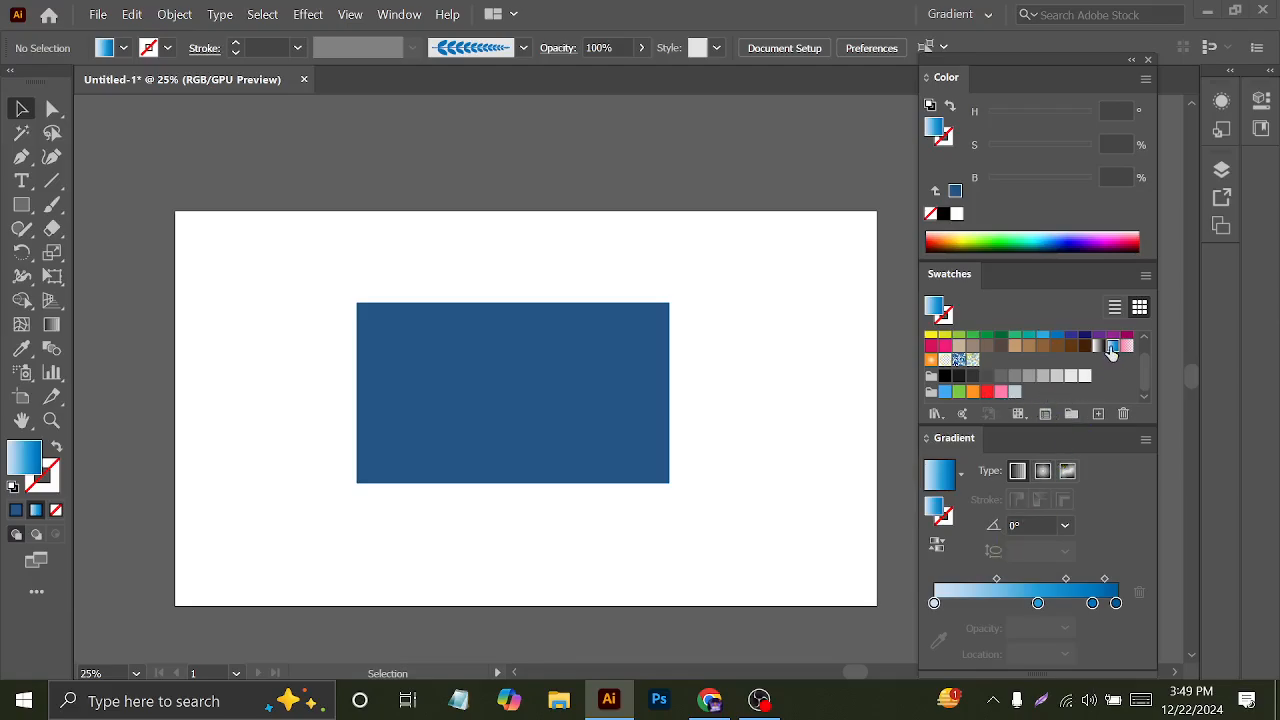
- Fill the blue rectangle with the white-to-black linear gradient swatch and nudge it slightly down and to the right
click(591, 387)
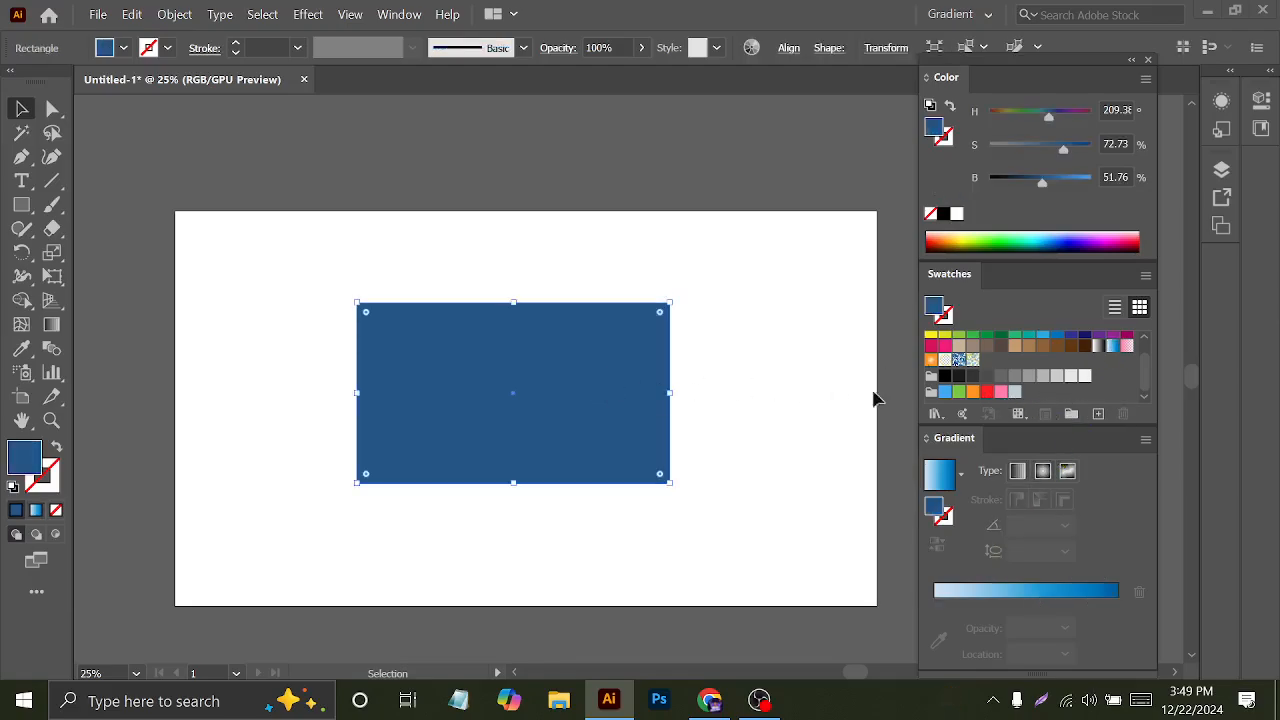
click(1100, 345)
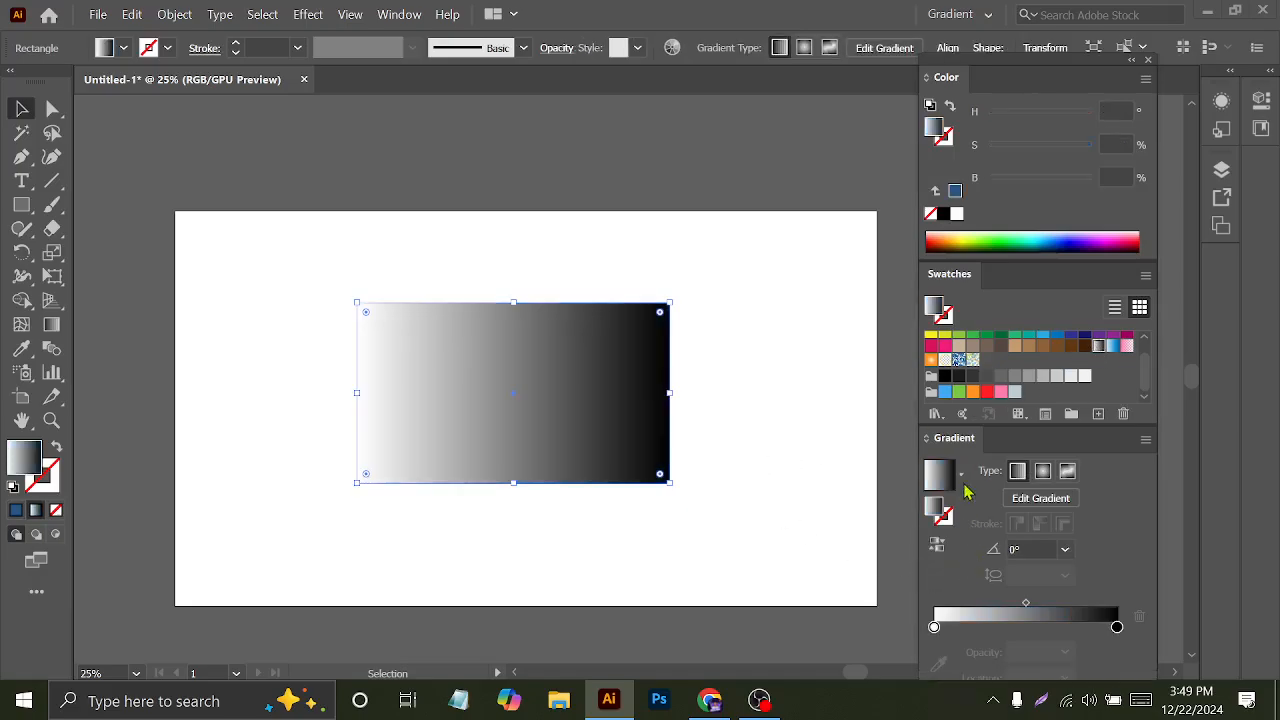
drag(533, 341, 541, 412)
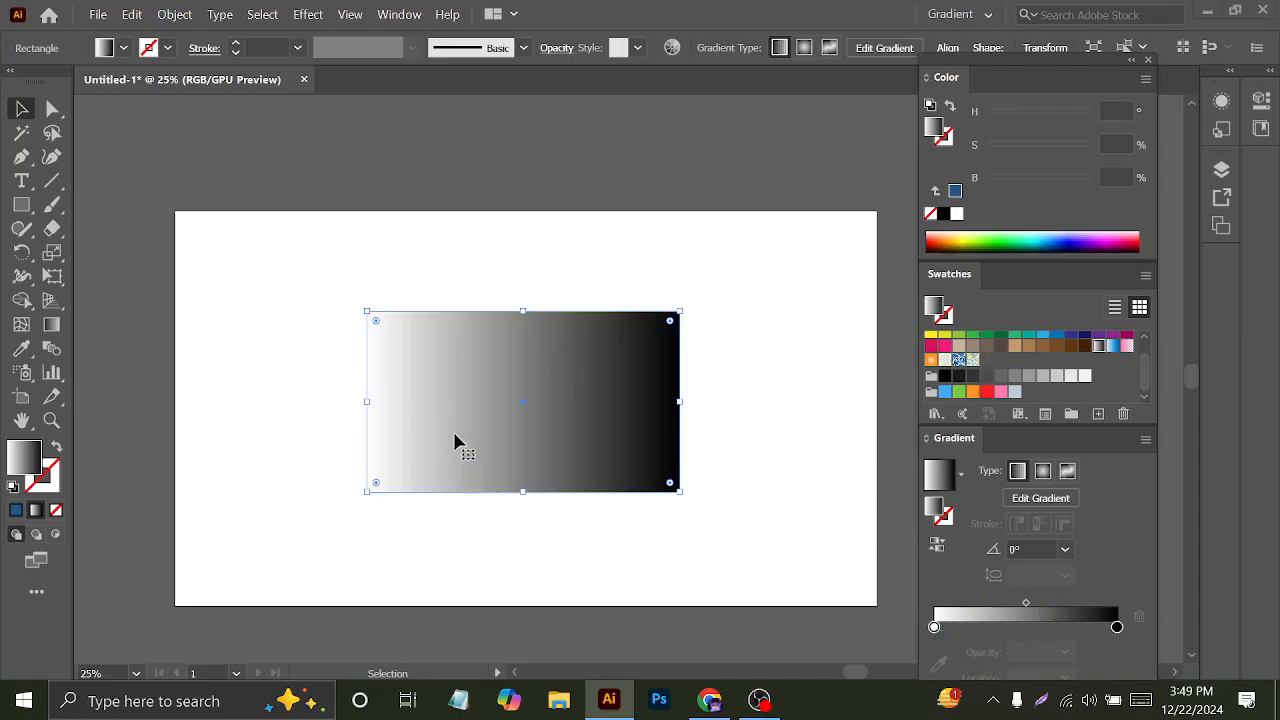
- Redraw the rectangle's gradient diagonally from its upper-left corner to beyond its lower-right corner, at about -33°
click(1117, 628)
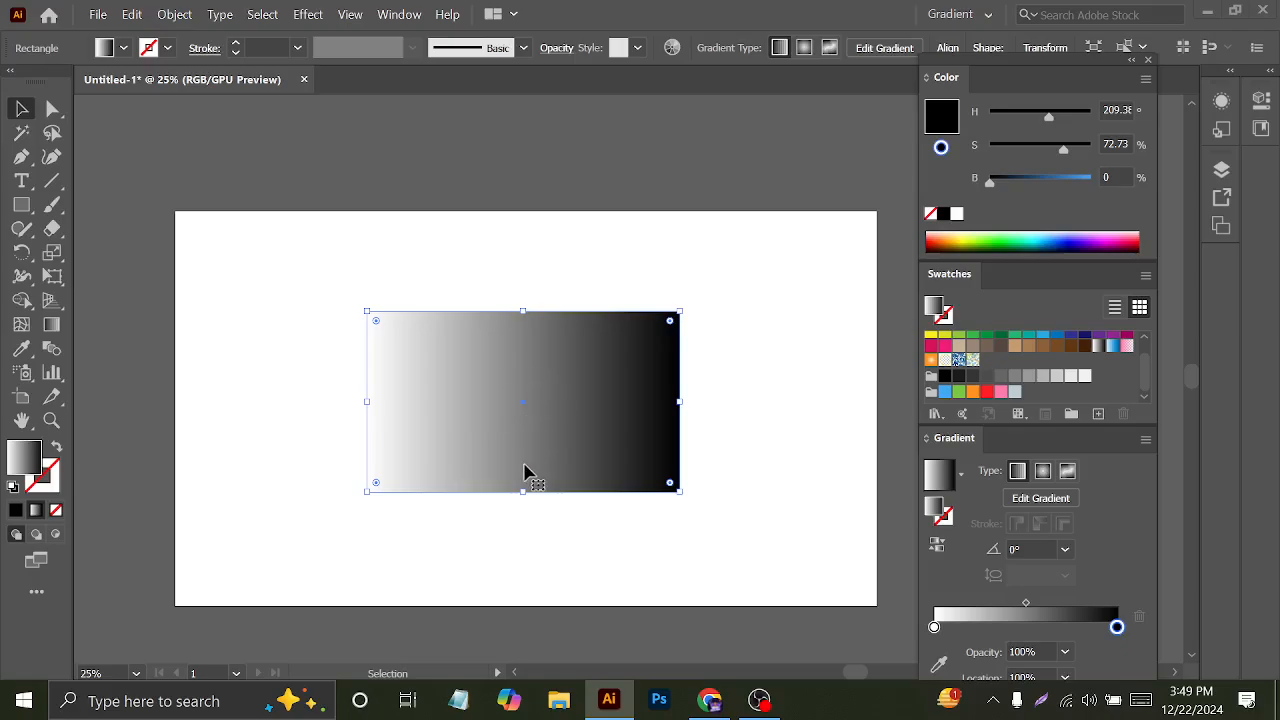
click(52, 325)
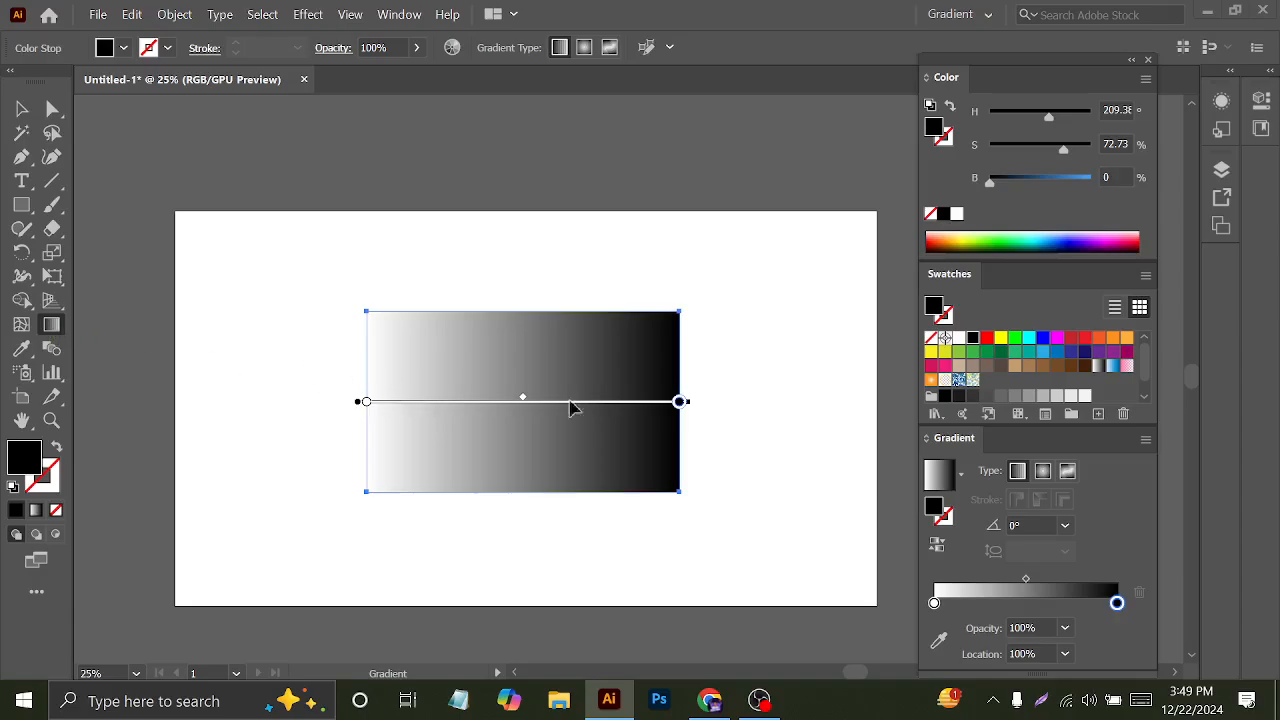
drag(493, 246, 546, 519)
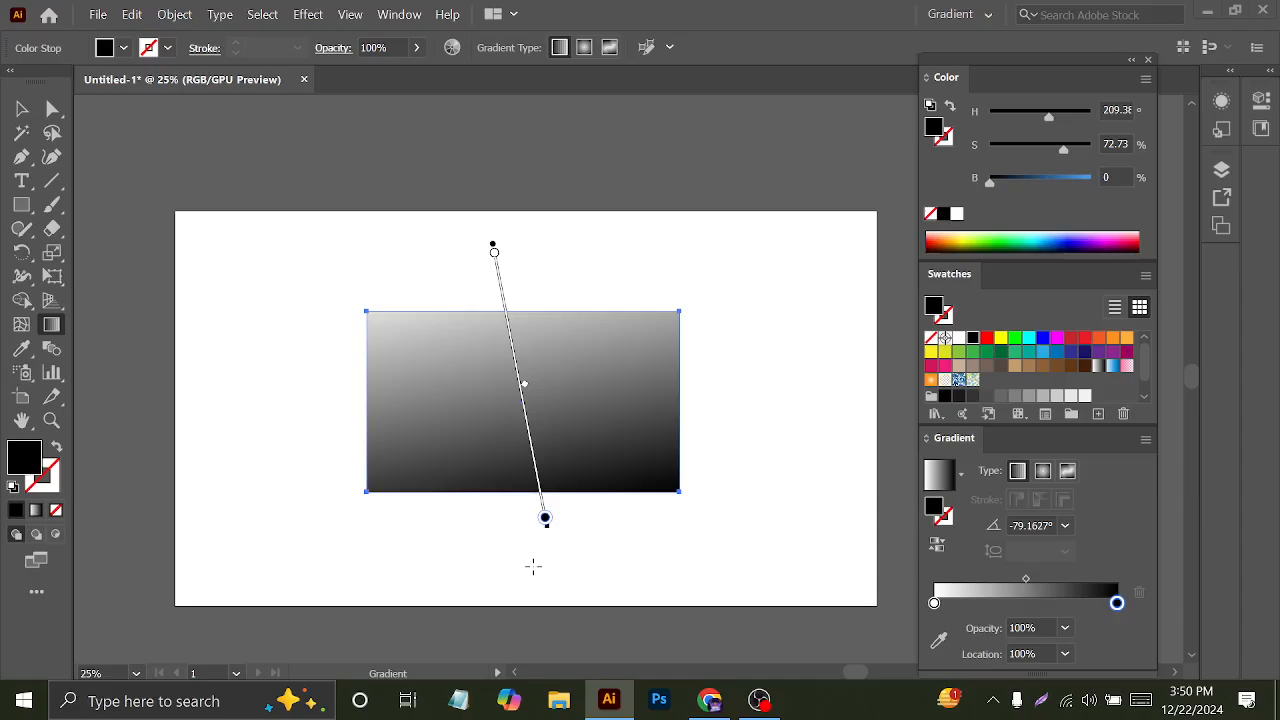
drag(357, 296, 753, 549)
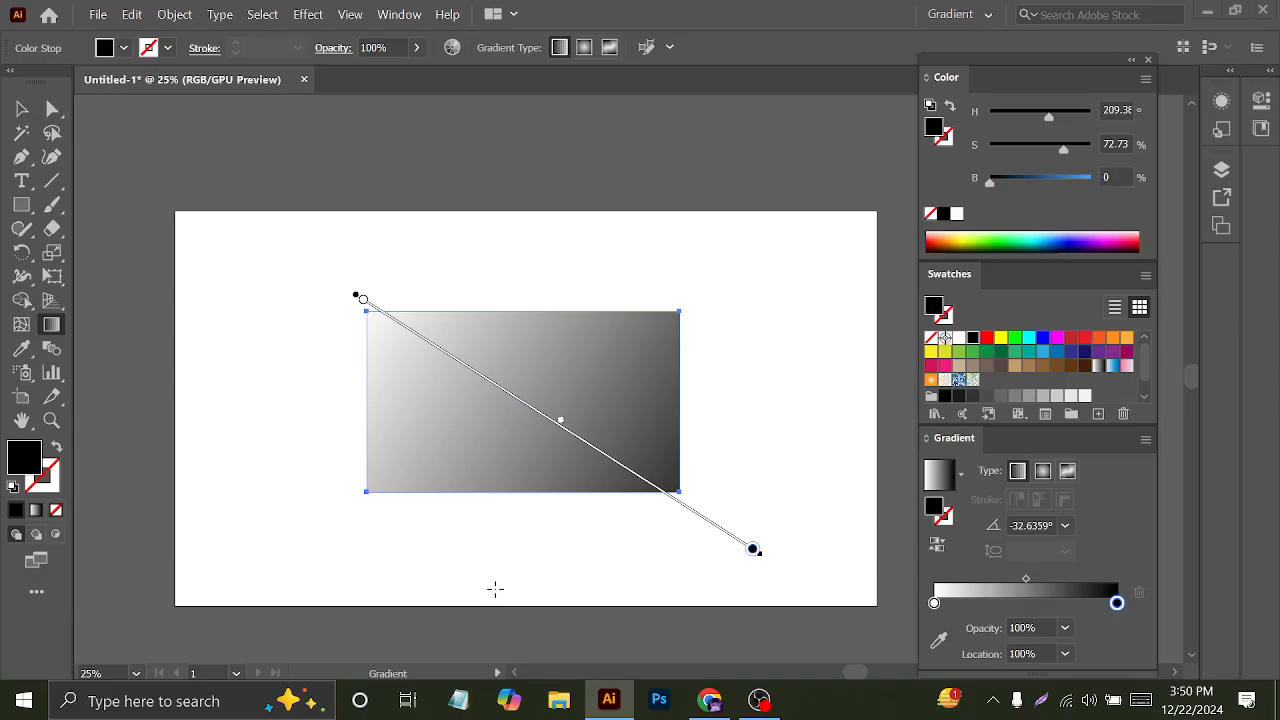
- Recolor the gradient's start stop medium green and its end stop dark green using swatches
click(934, 603)
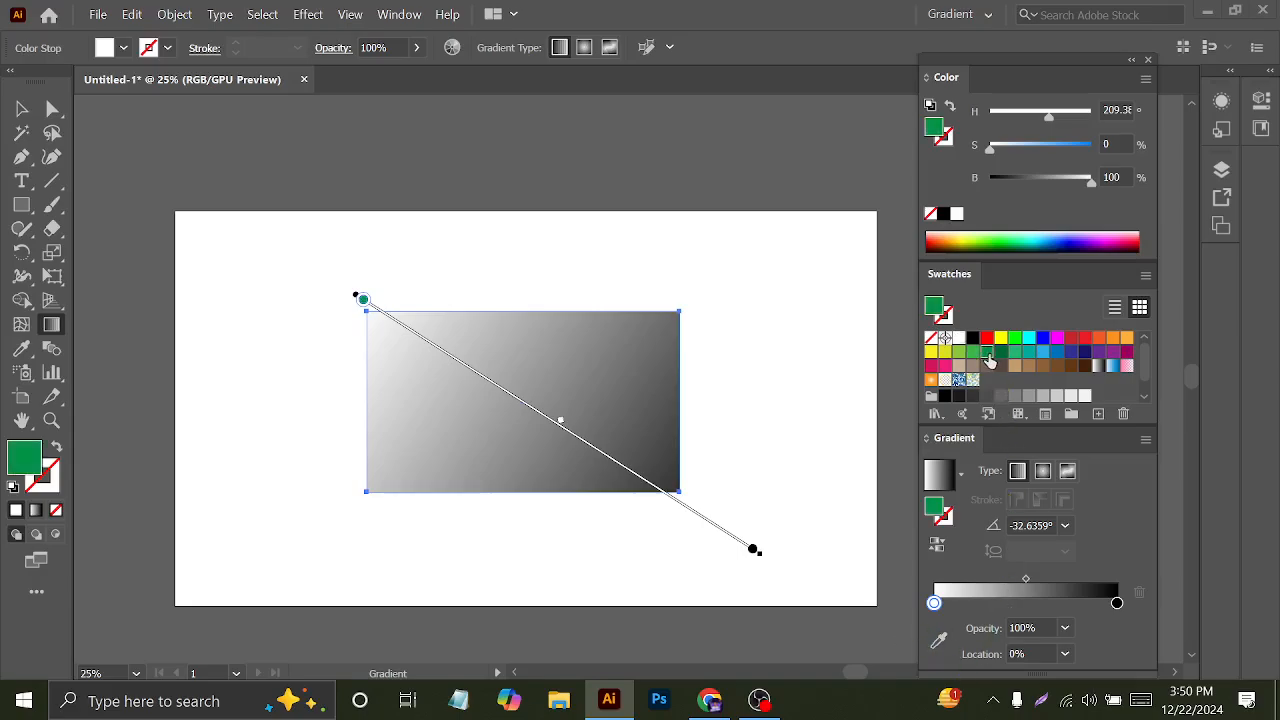
click(988, 353)
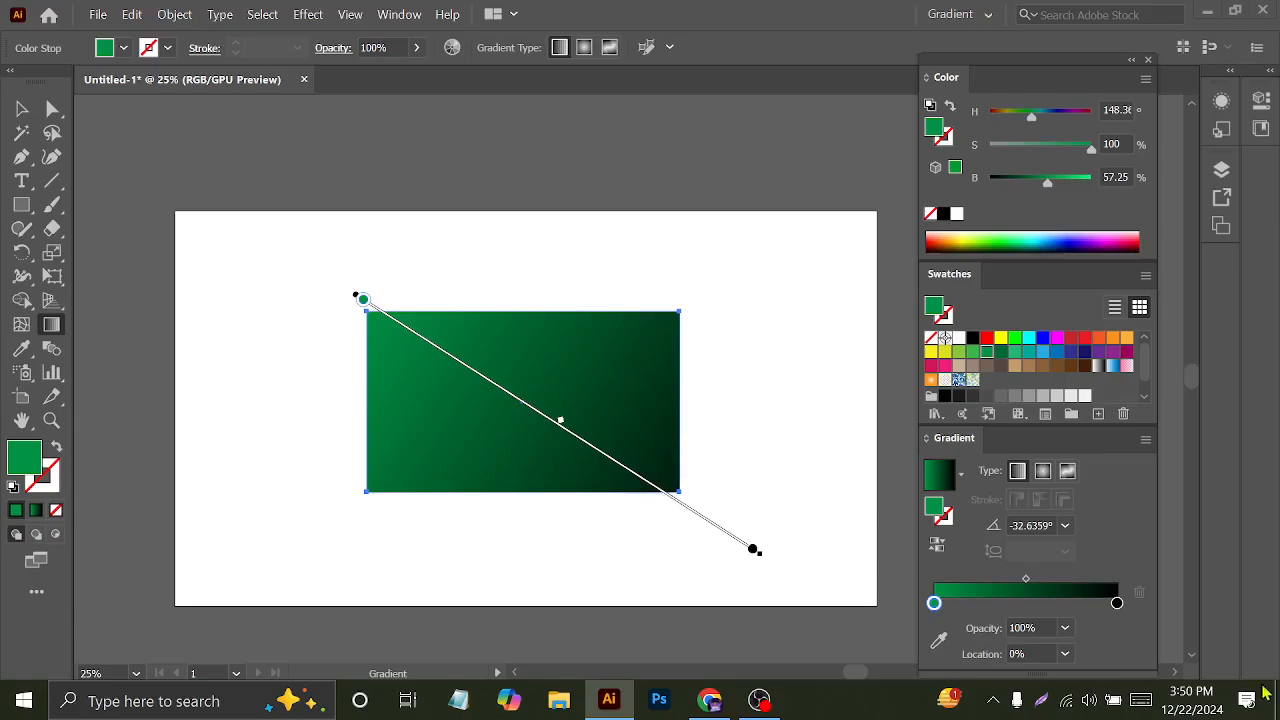
click(1117, 603)
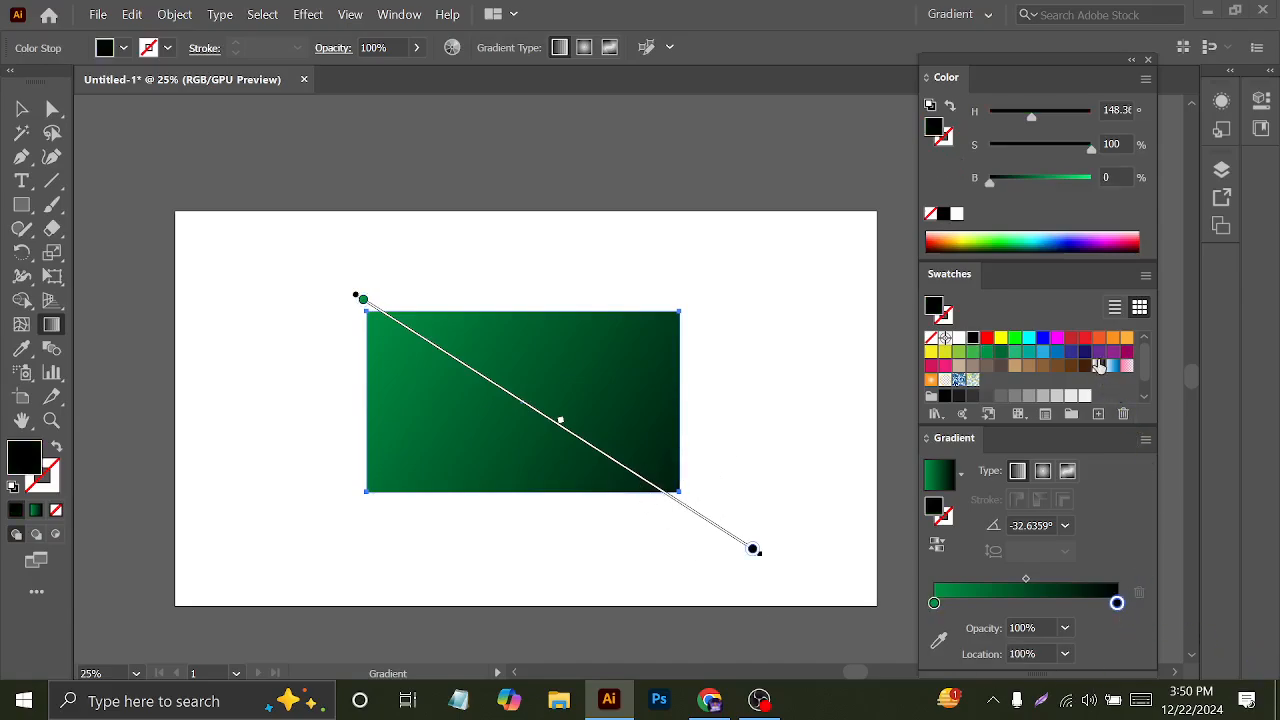
click(1015, 353)
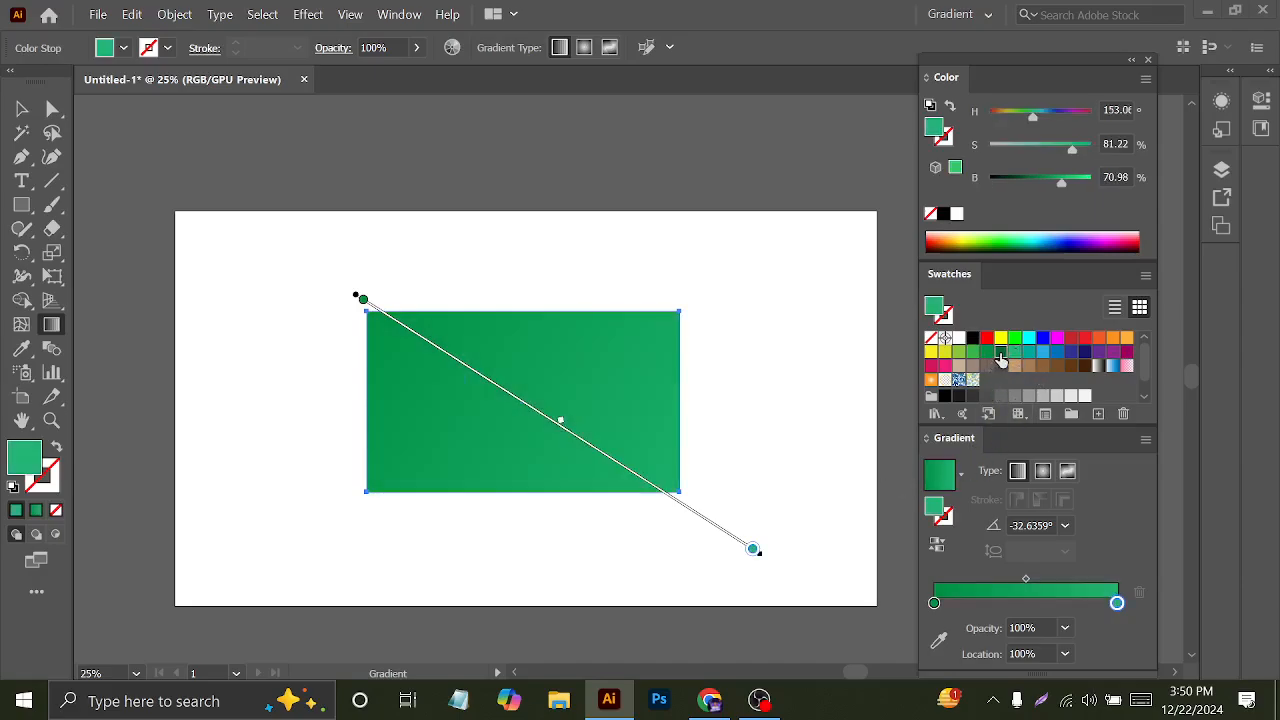
click(1001, 352)
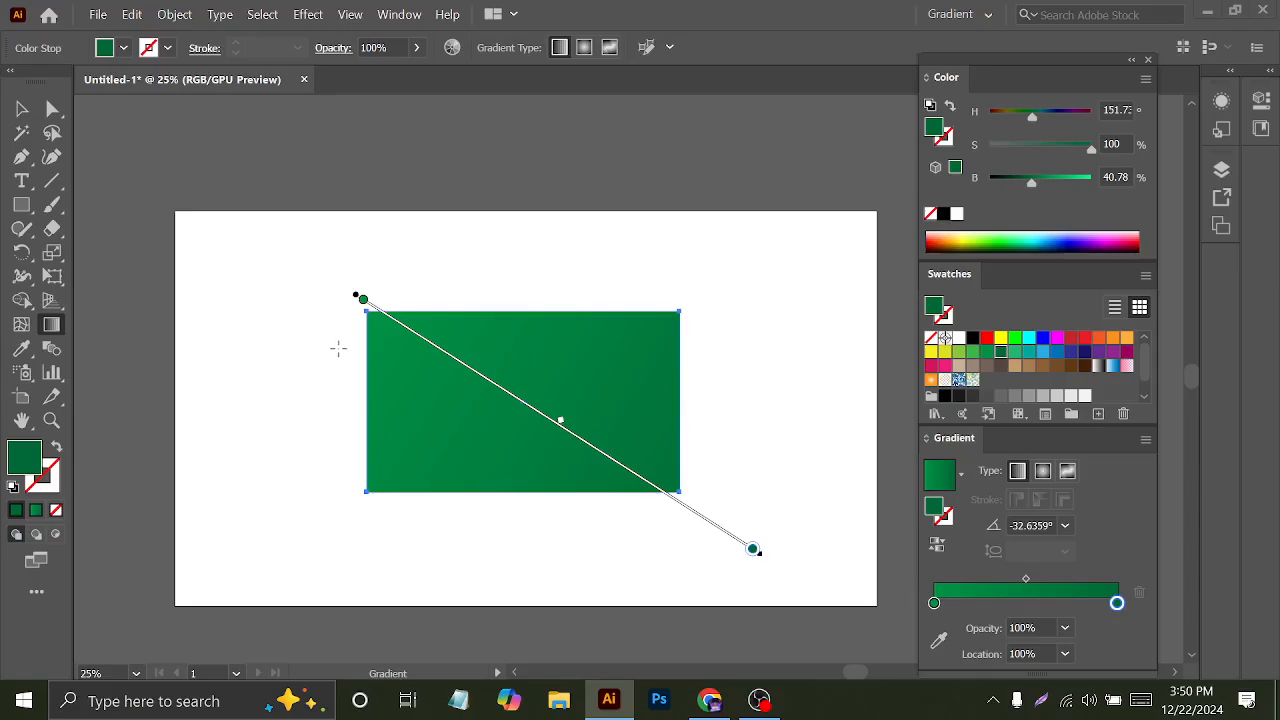
- Try sliding the dark green end stop inward along the gradient, and return it to 100% location
mouse_move(753, 551)
mouse_down()
mouse_move(726, 536)
mouse_move(760, 556)
mouse_up()
drag(1102, 606, 1060, 606)
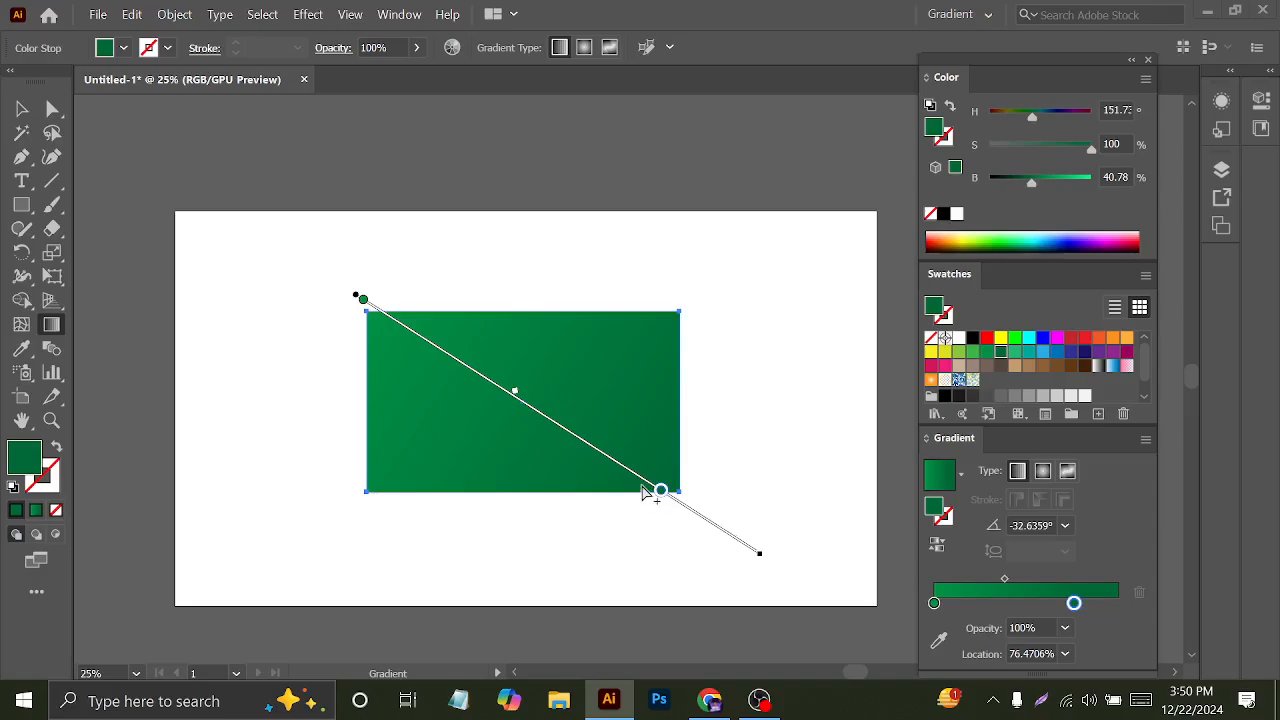
drag(657, 503, 800, 575)
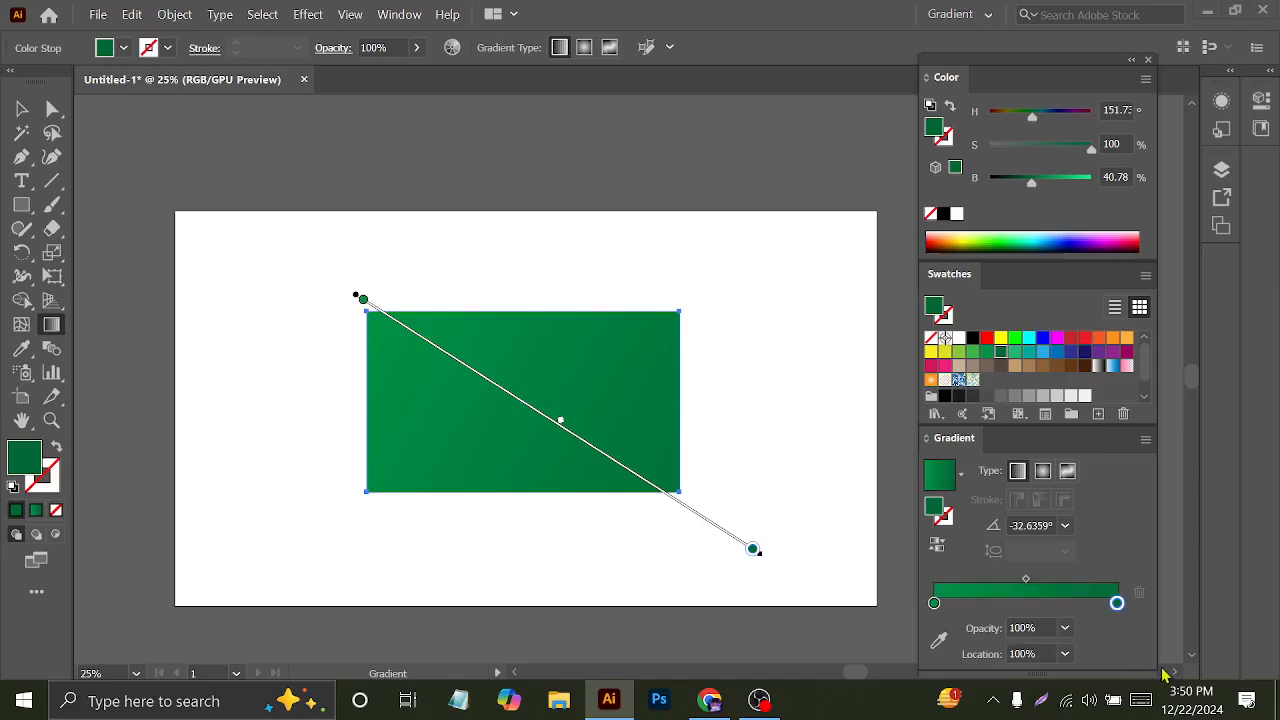
drag(1117, 603, 1107, 603)
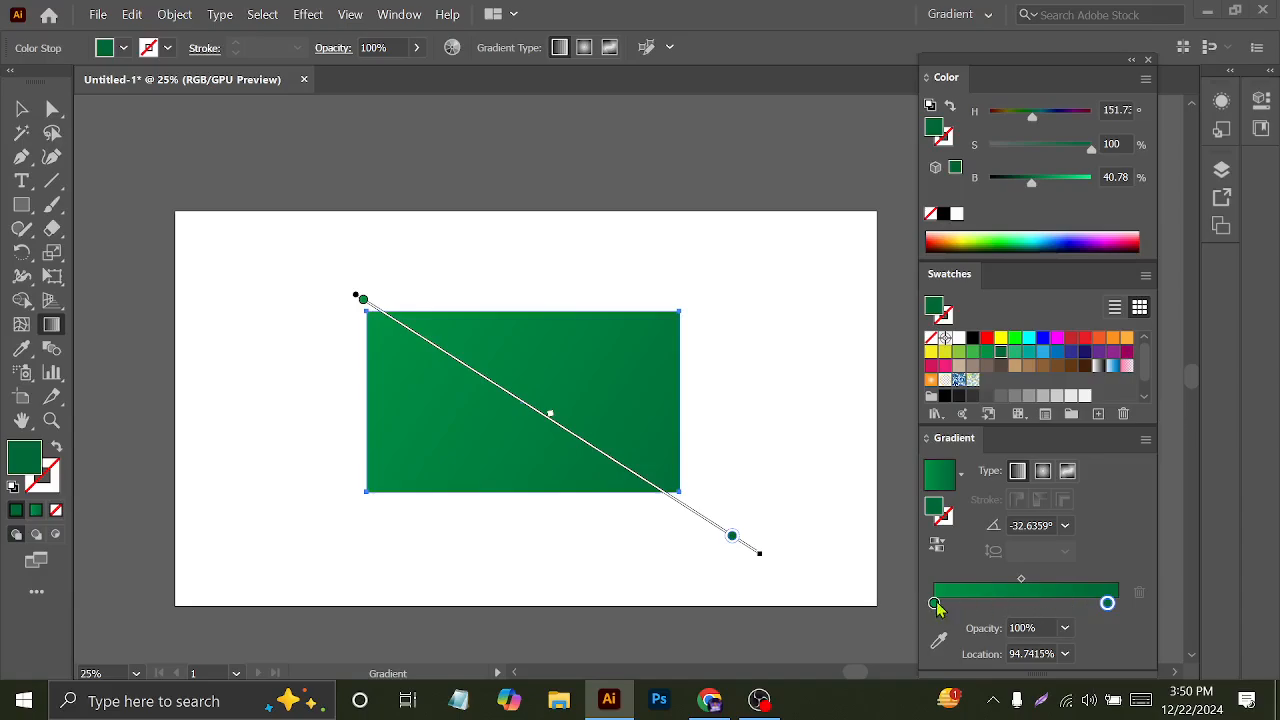
drag(1108, 604, 1140, 606)
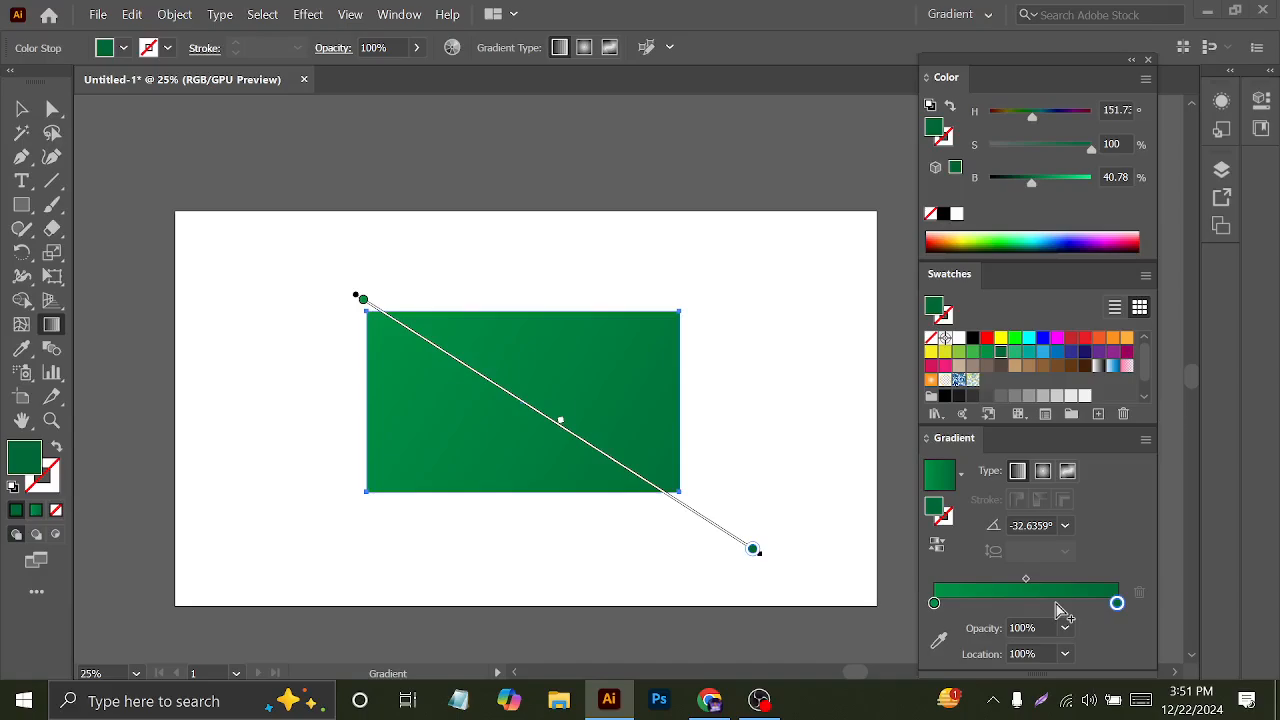
- Move the floating Color, Swatches and Gradient panels to the opposite side of the workspace and keep the whole rectangle in view for gradient editing
drag(1043, 62, 182, 72)
key(space)
drag(574, 188, 783, 188)
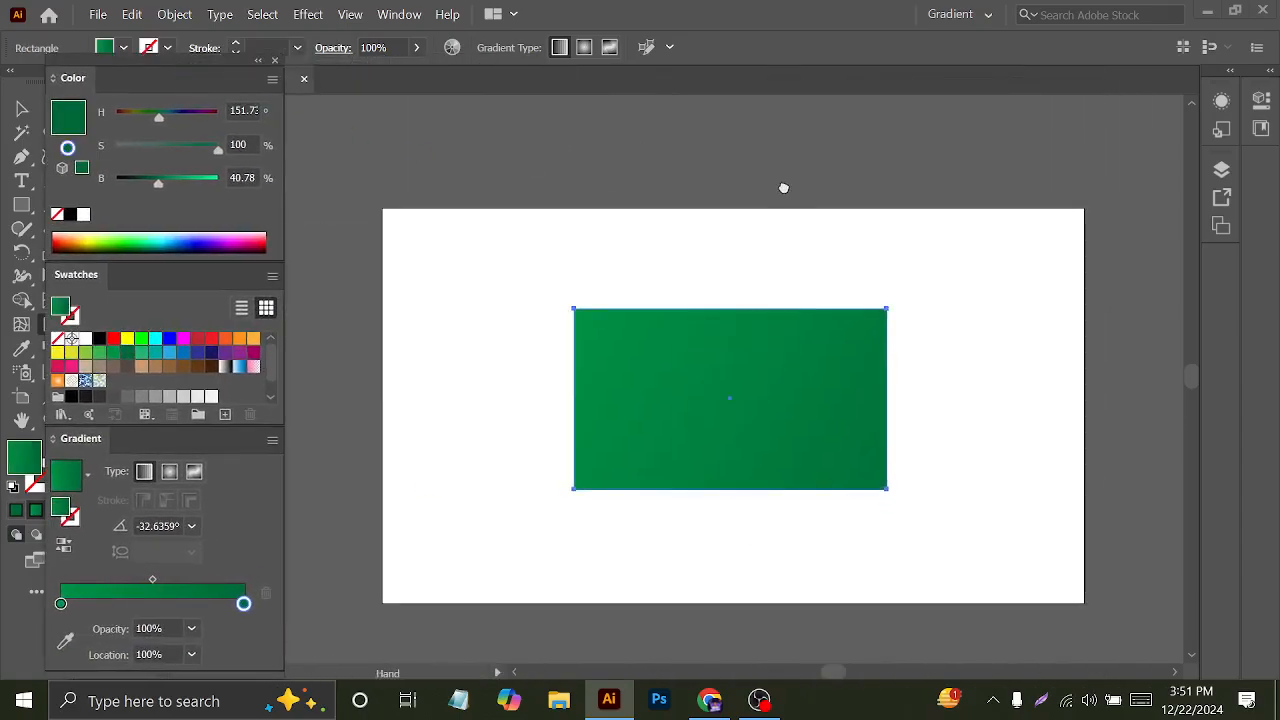
key(g)
mouse_move(198, 76)
mouse_down()
mouse_move(246, 76)
mouse_move(183, 76)
mouse_move(309, 70)
mouse_up()
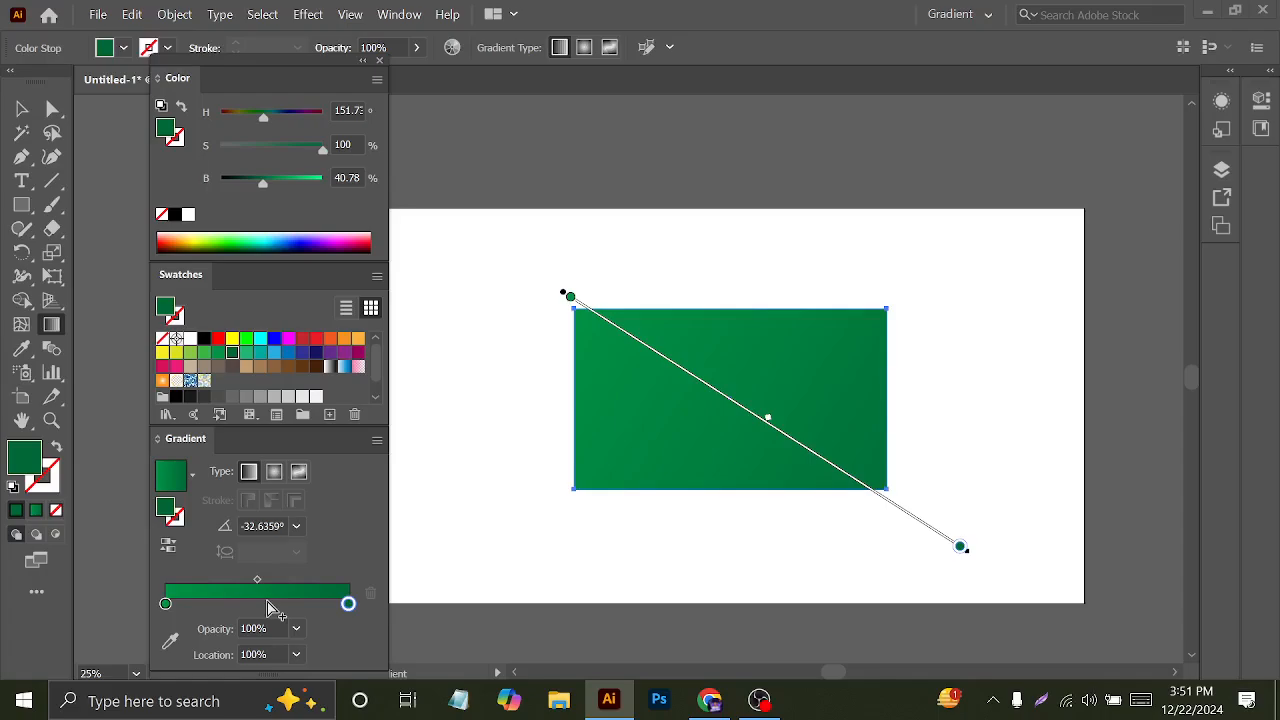
- Add a red middle stop to the green gradient, slide it to about 38%, and remove it
click(267, 604)
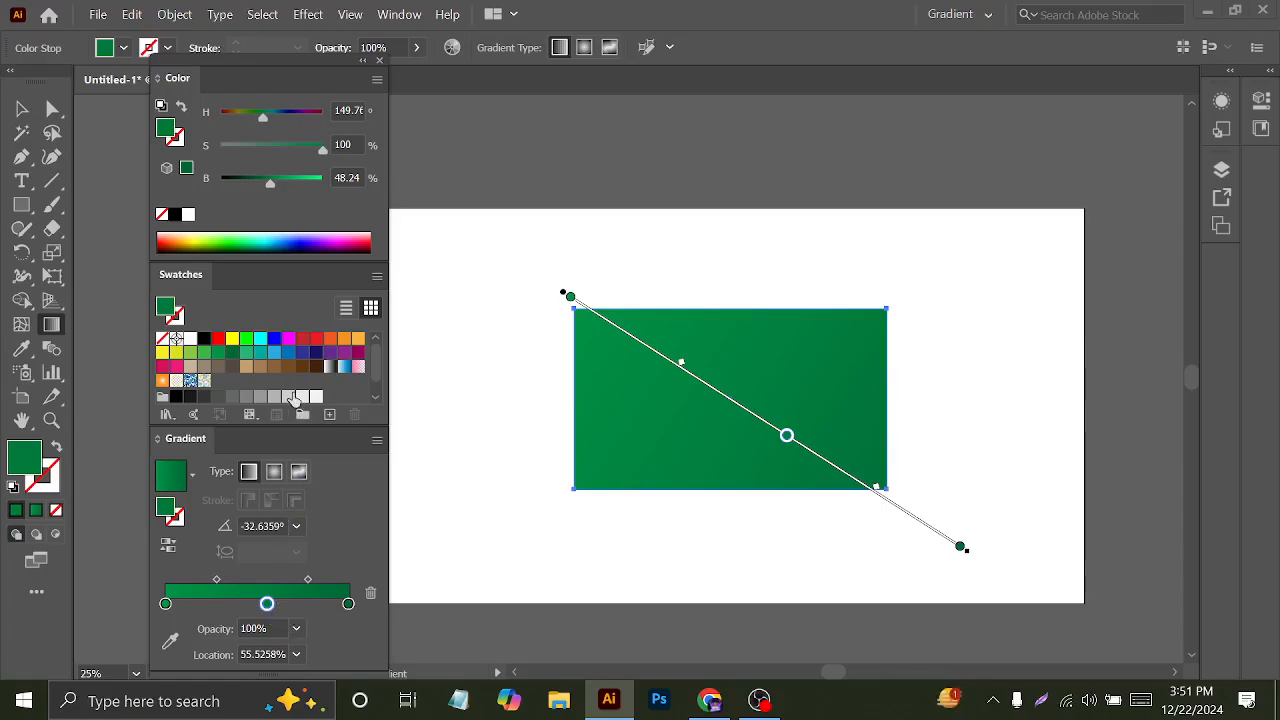
click(316, 339)
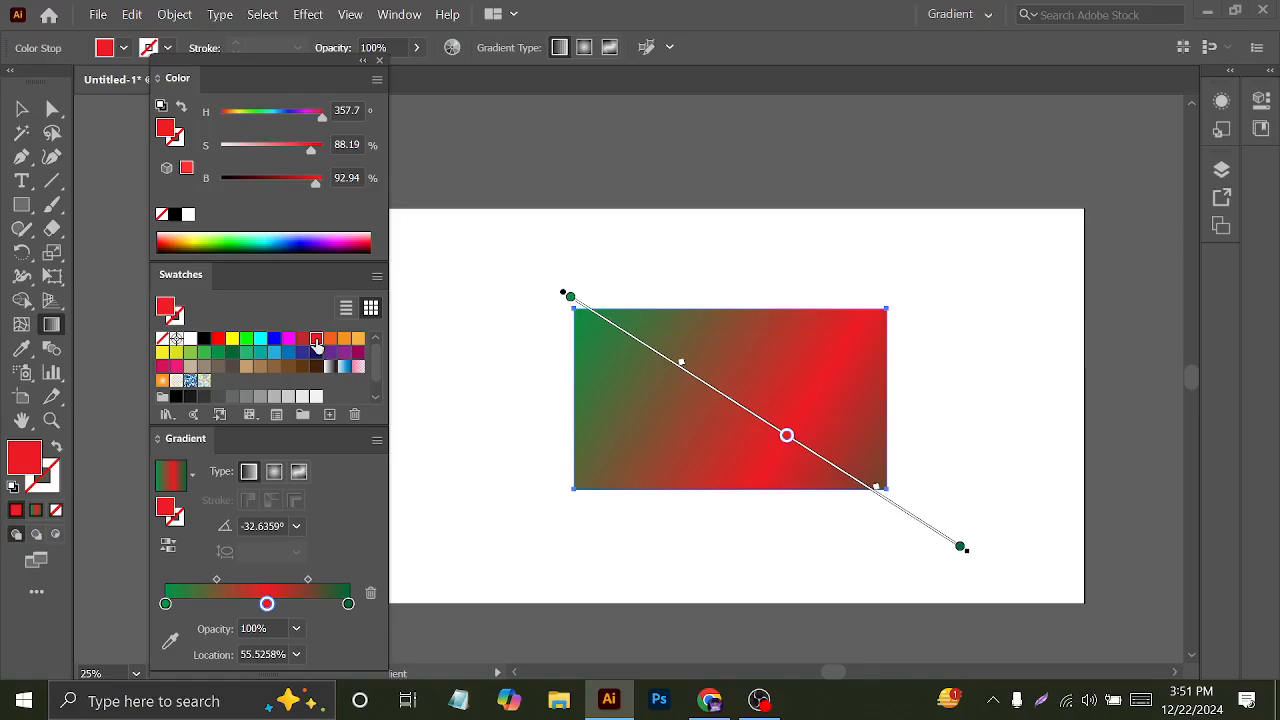
mouse_move(788, 438)
mouse_down()
mouse_move(708, 388)
mouse_move(720, 397)
mouse_up()
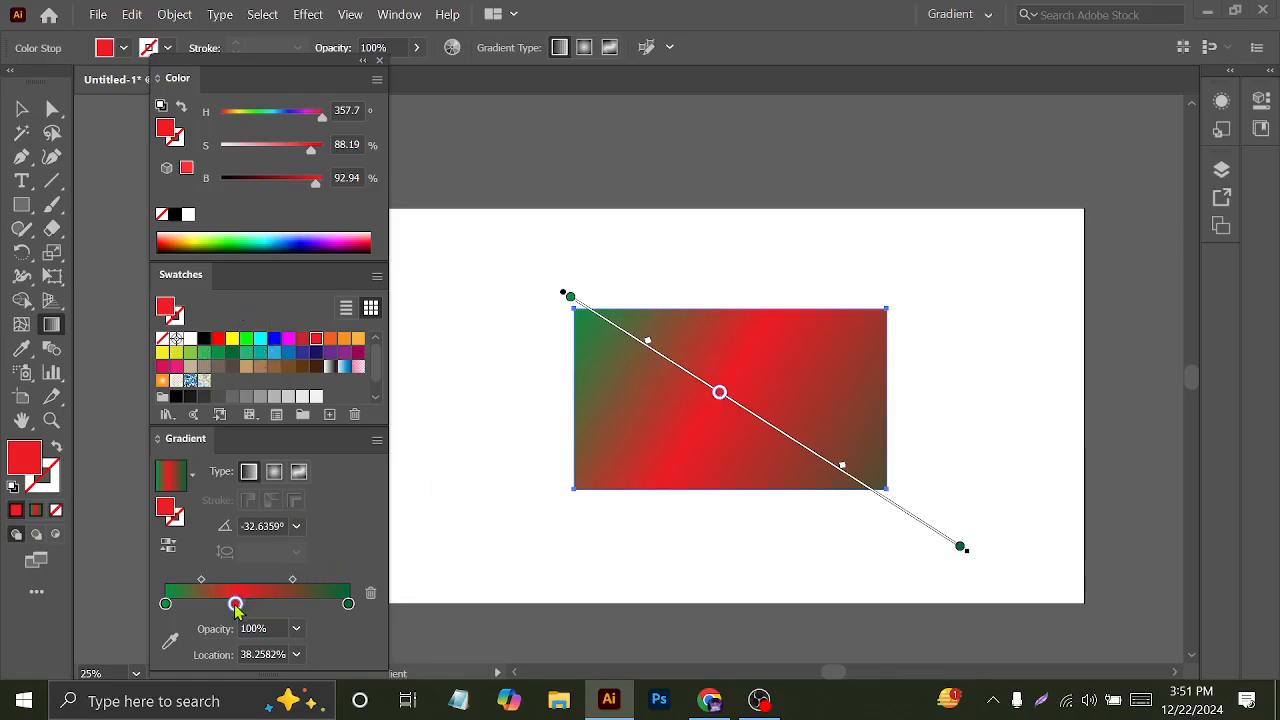
drag(237, 602, 283, 366)
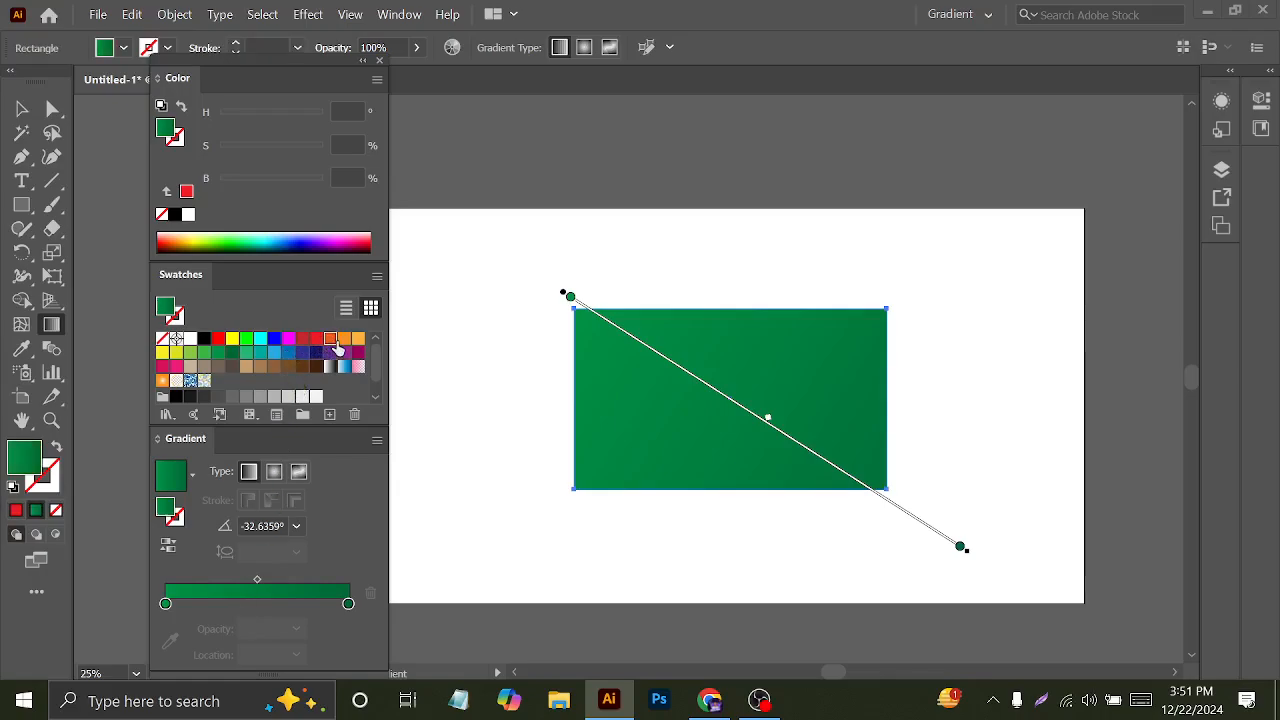
- Reset the gradient to a 0° angle and recolor its start stop orange and its end stop yellow-orange
click(330, 338)
click(227, 592)
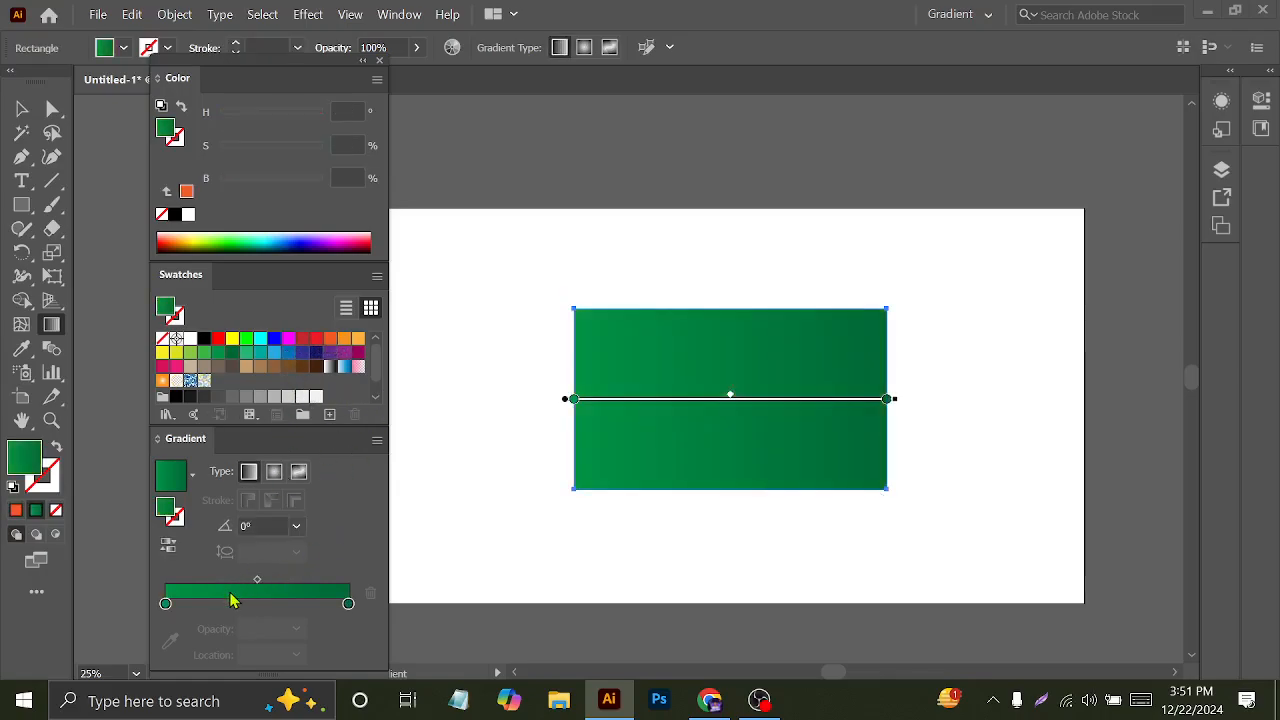
click(166, 604)
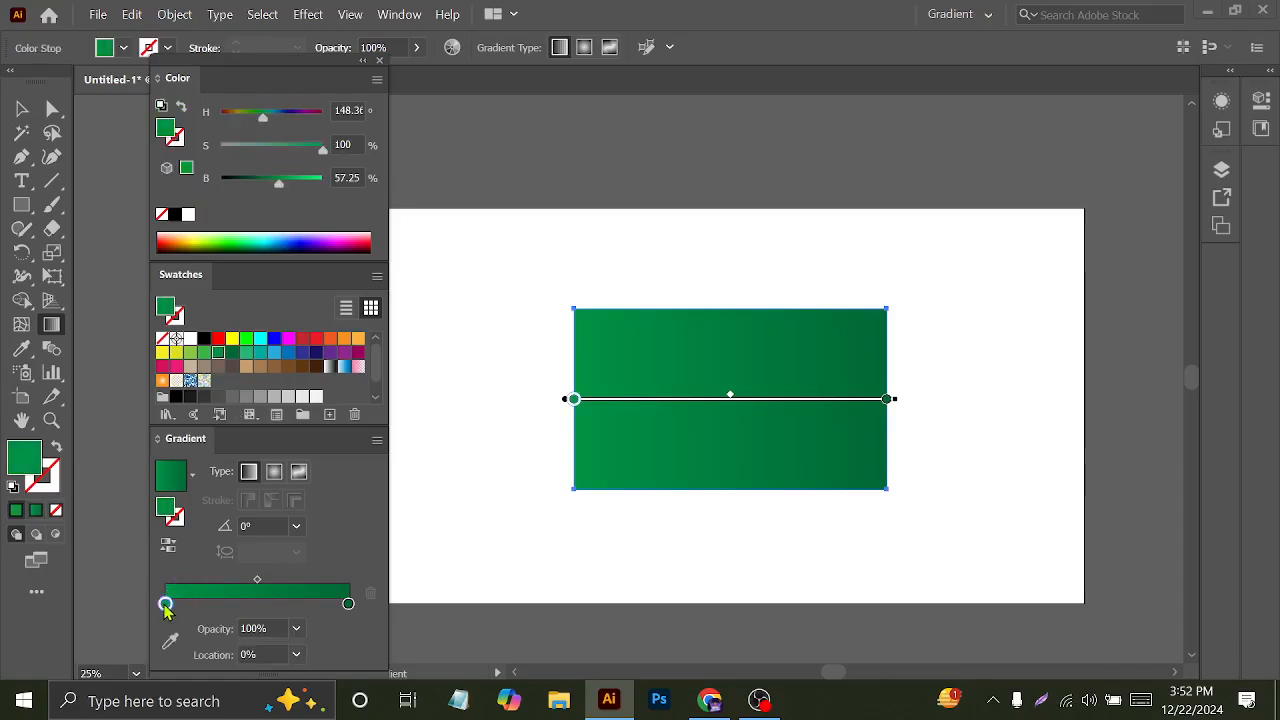
click(330, 338)
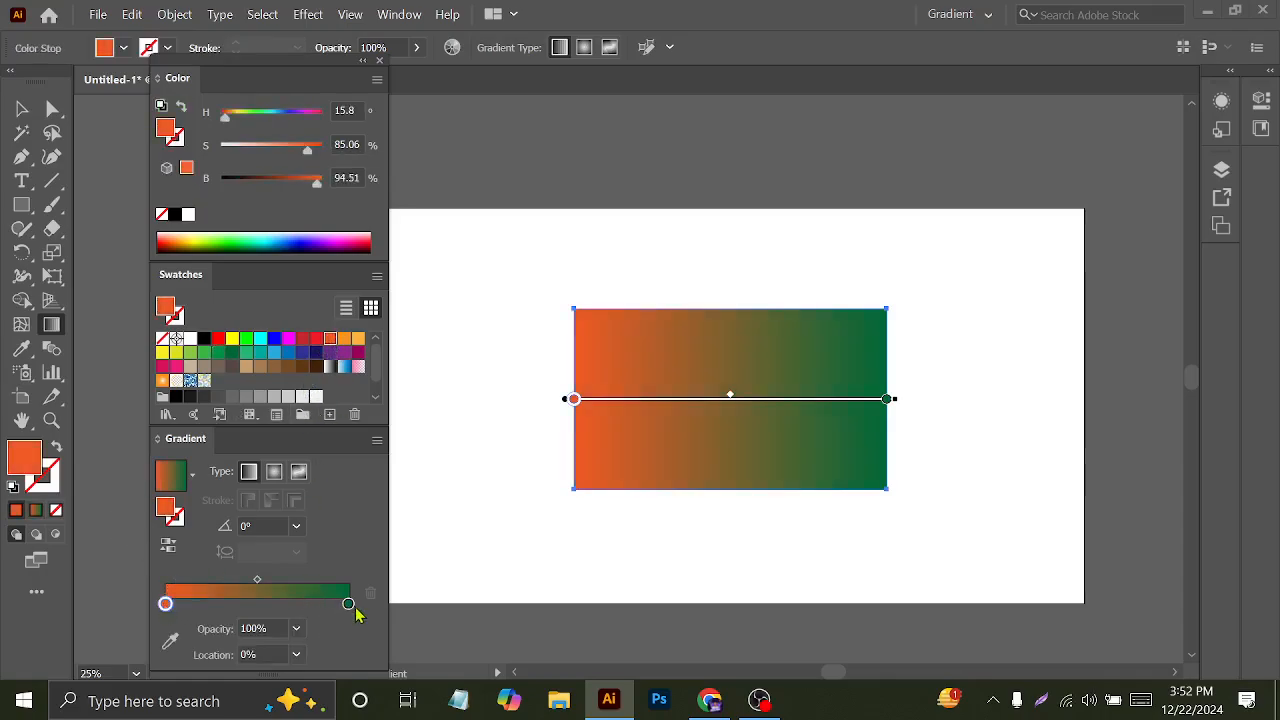
click(348, 604)
click(358, 339)
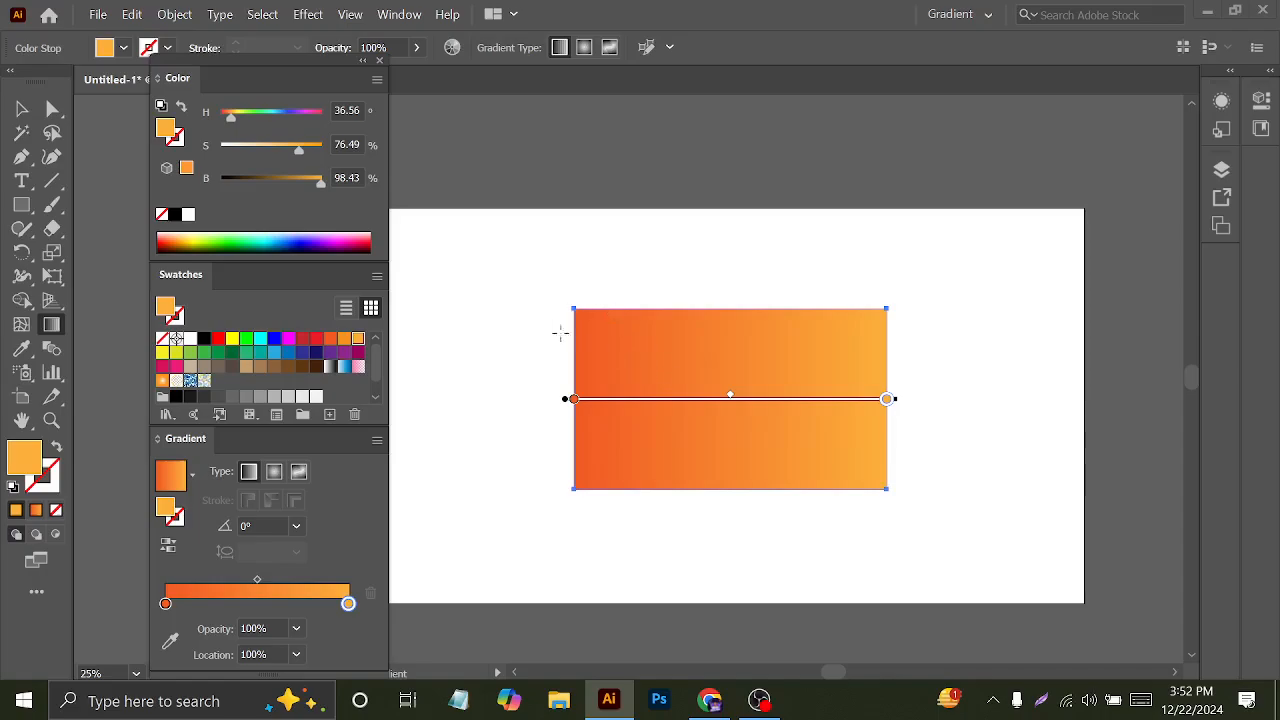
- Redraw the orange gradient diagonally across the rectangle at about -29° and reverse its color direction
drag(545, 265, 860, 492)
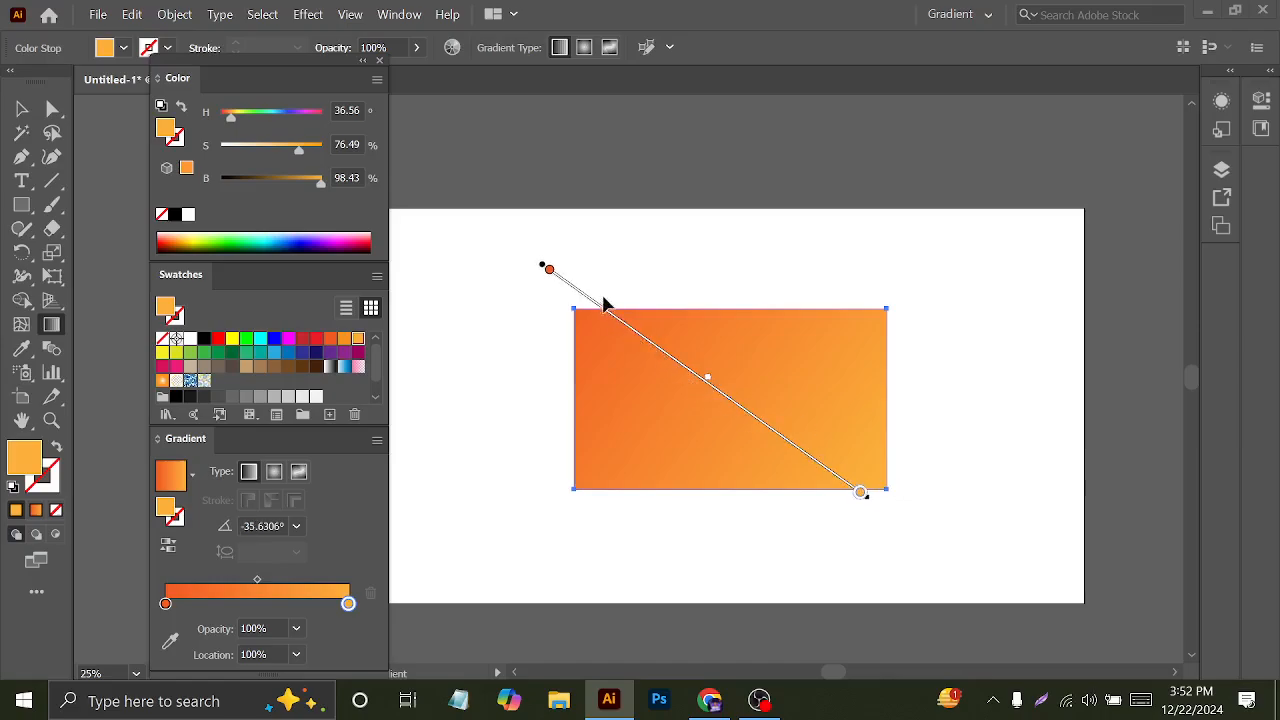
click(548, 270)
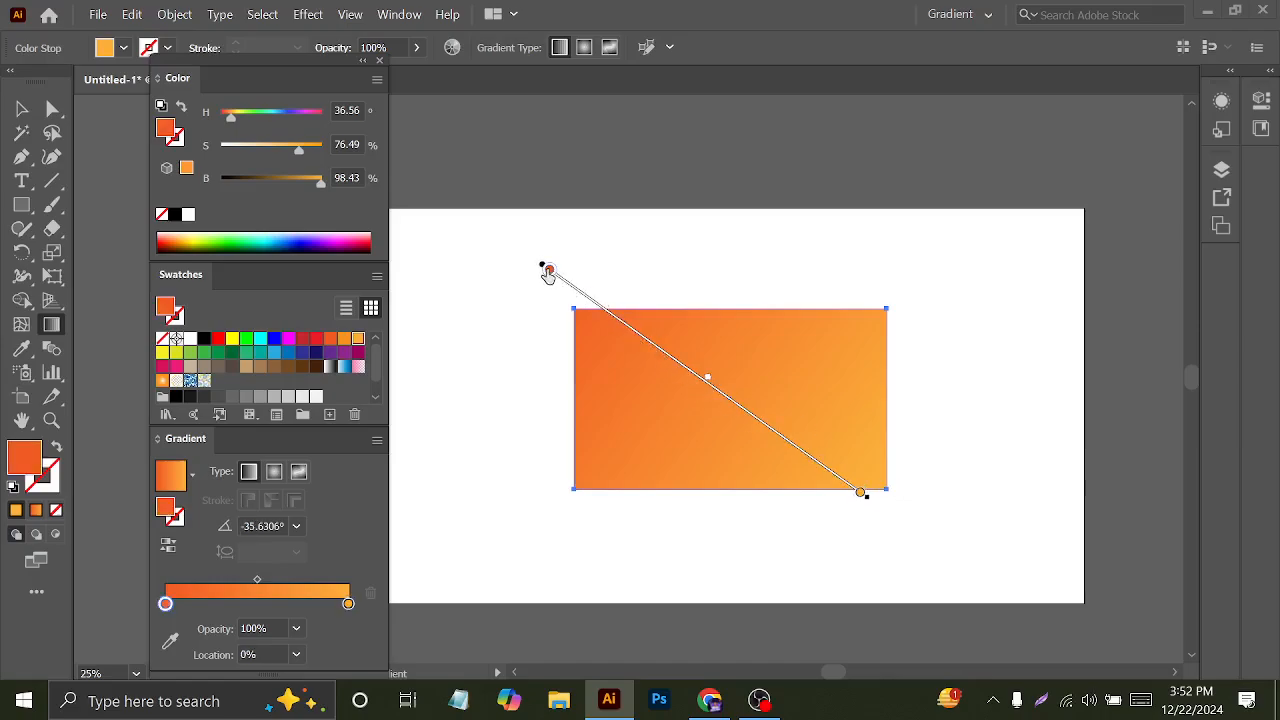
click(860, 492)
drag(860, 494, 854, 490)
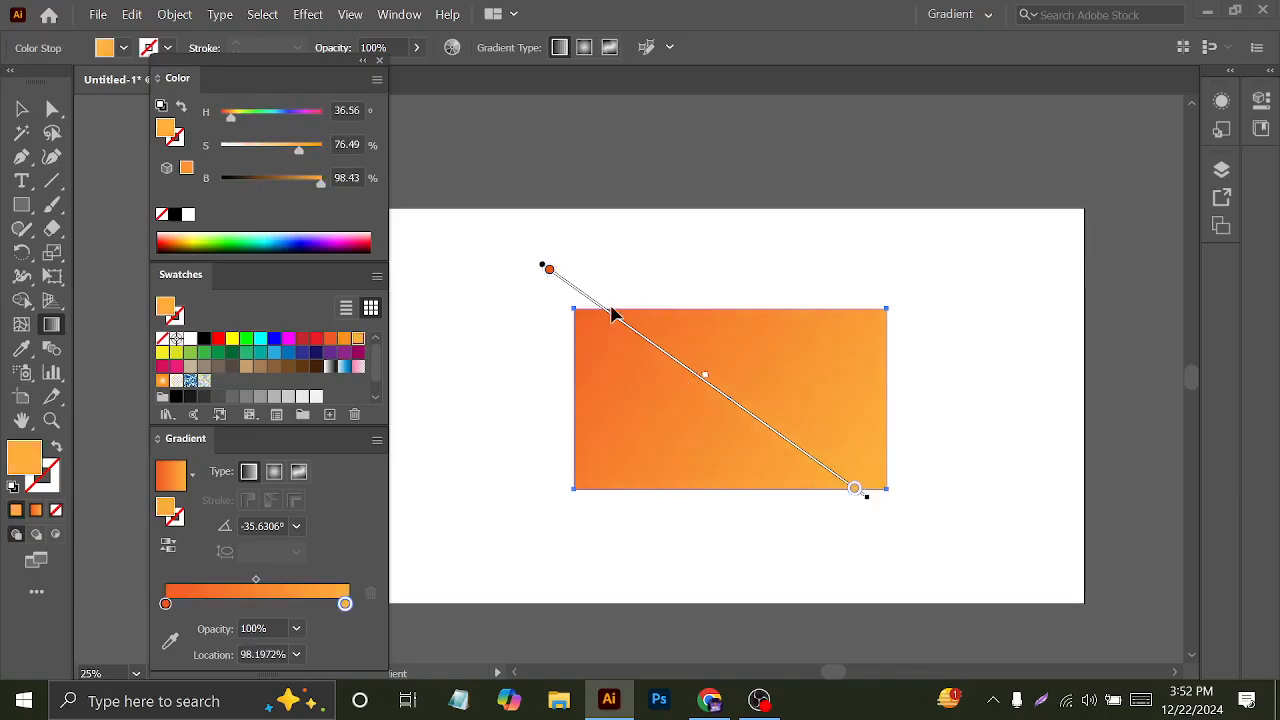
drag(575, 248, 934, 548)
drag(521, 302, 946, 517)
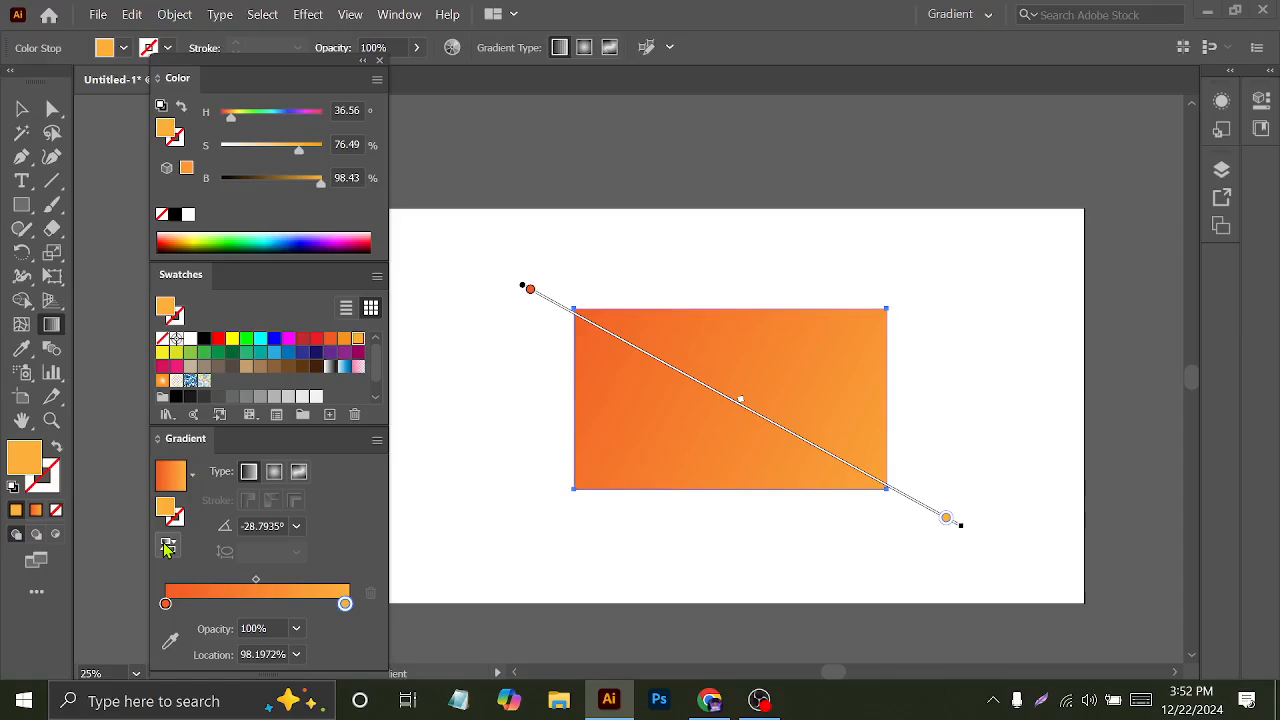
click(167, 548)
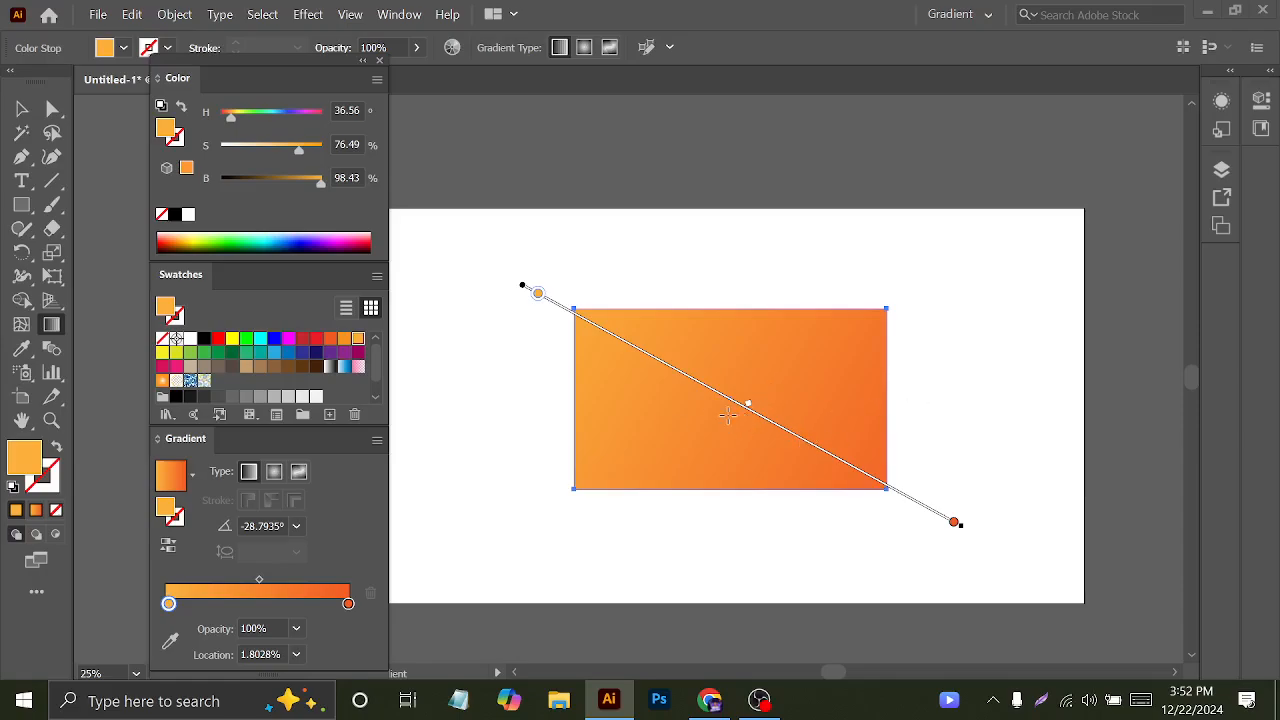
drag(758, 420, 740, 409)
- Move the rectangle over the artboard's upper-left edge and place a duplicate of it near the artboard's center
key(v)
mouse_move(670, 371)
mouse_down()
mouse_move(583, 305)
mouse_move(520, 185)
mouse_move(522, 160)
mouse_up()
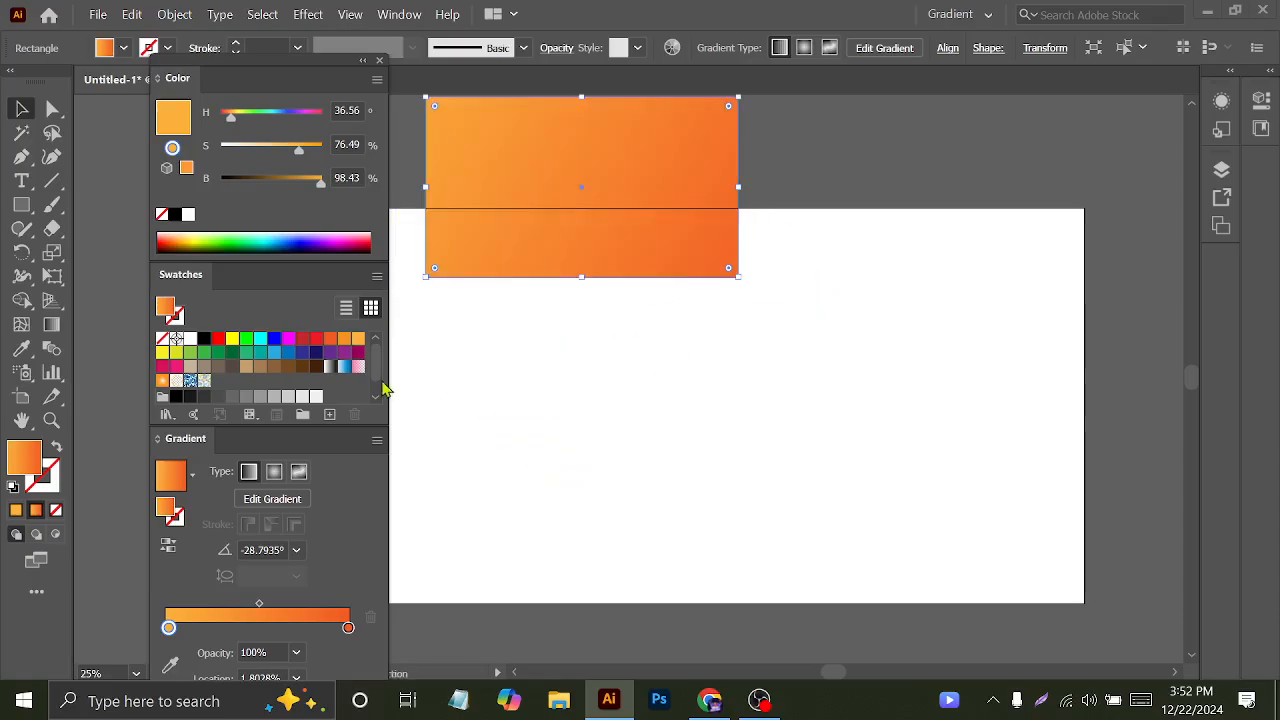
drag(619, 192, 797, 408)
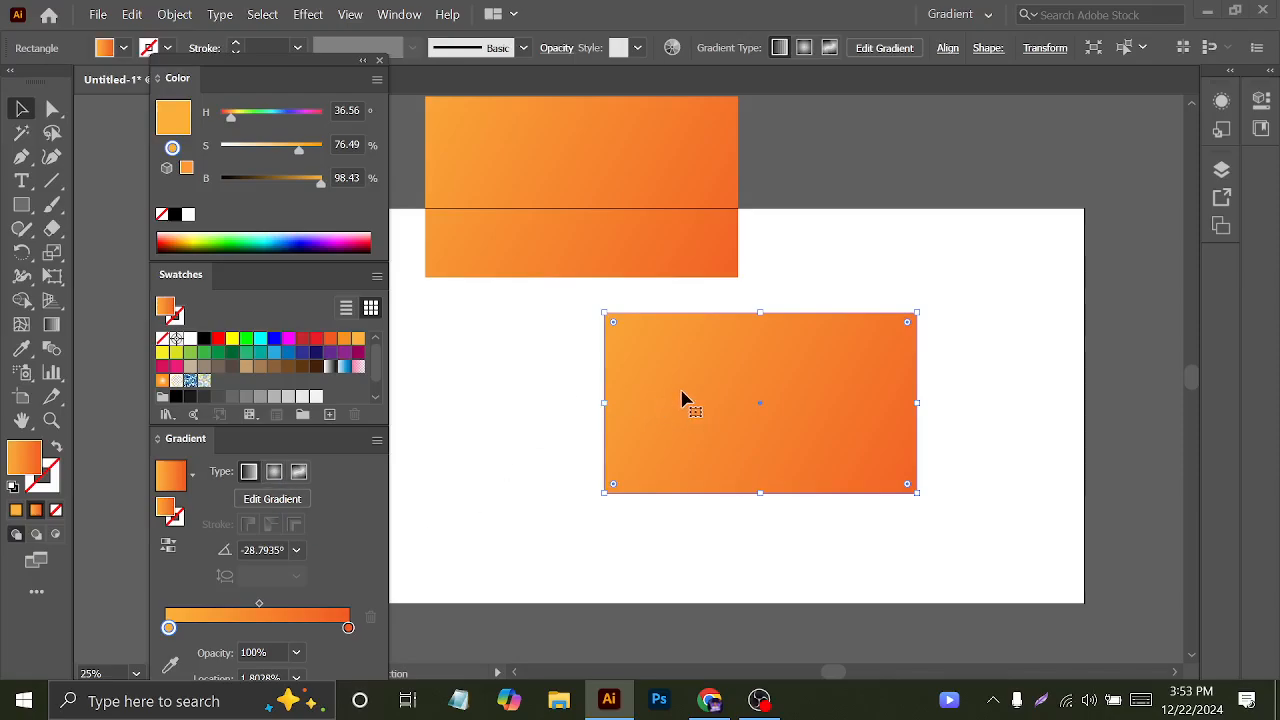
- Change the duplicate rectangle to a radial gradient and redraw it from its upper-left area toward its lower-right corner, at about -28°
click(275, 472)
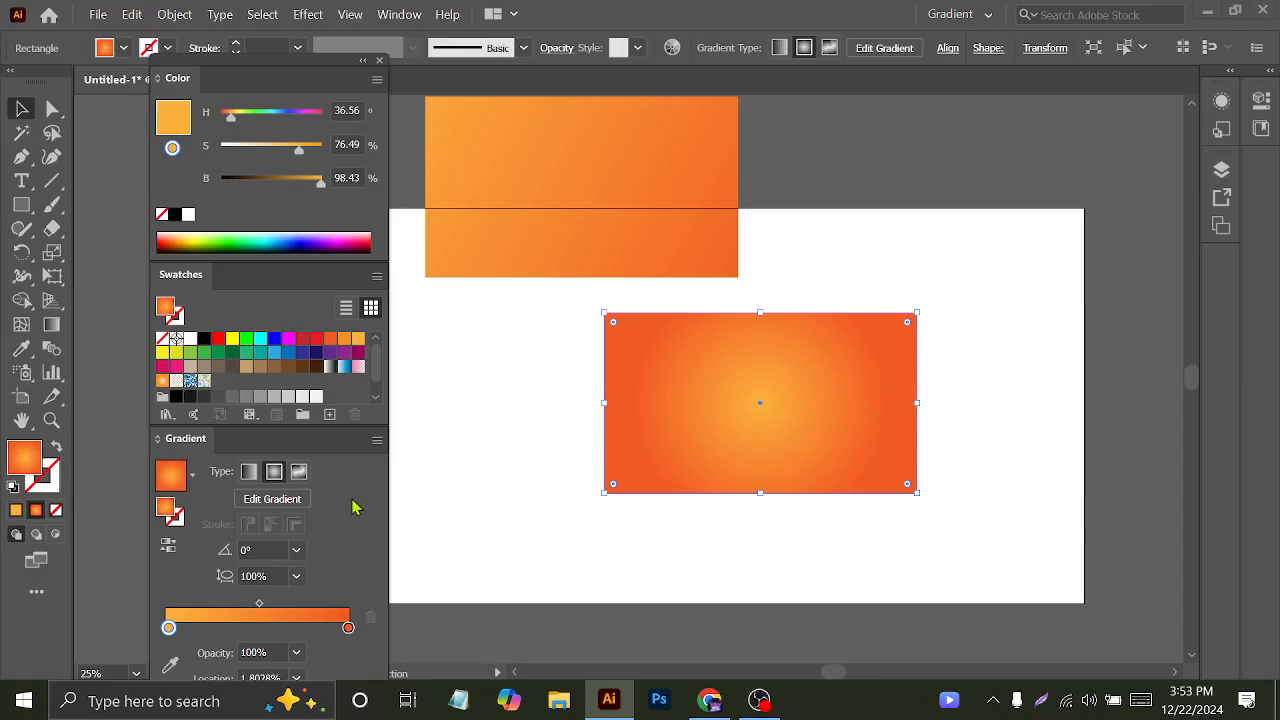
click(52, 325)
drag(656, 354, 852, 456)
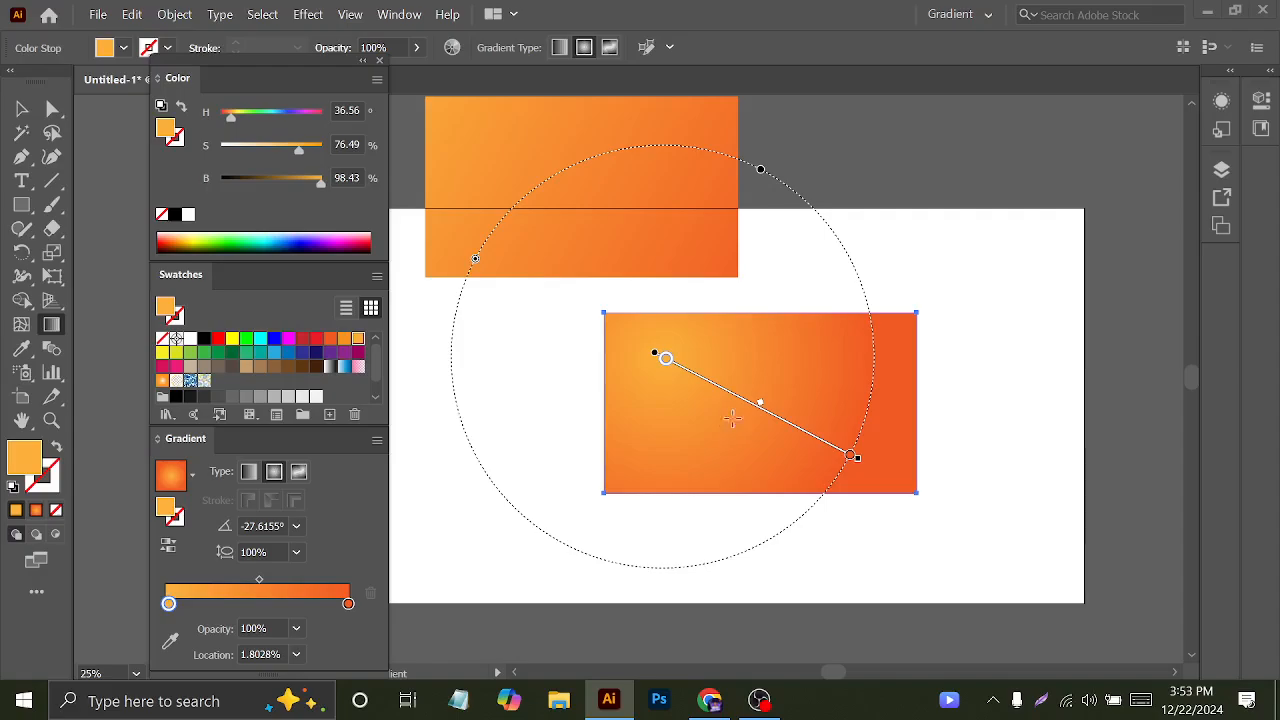
- Try a diagonal linear gradient on the duplicate rectangle, and switch it back to a radial gradient redrawn at about 17°
click(250, 474)
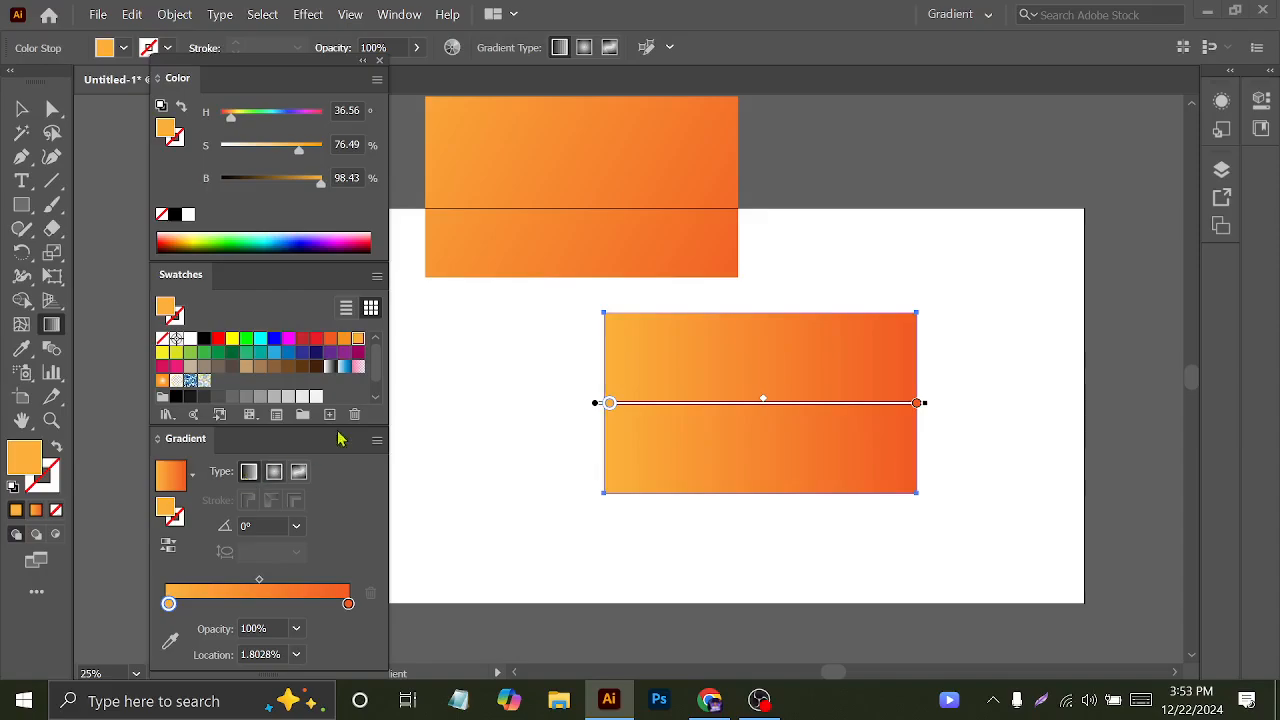
mouse_move(576, 307)
mouse_down()
mouse_move(929, 543)
mouse_move(986, 549)
mouse_move(917, 484)
mouse_up()
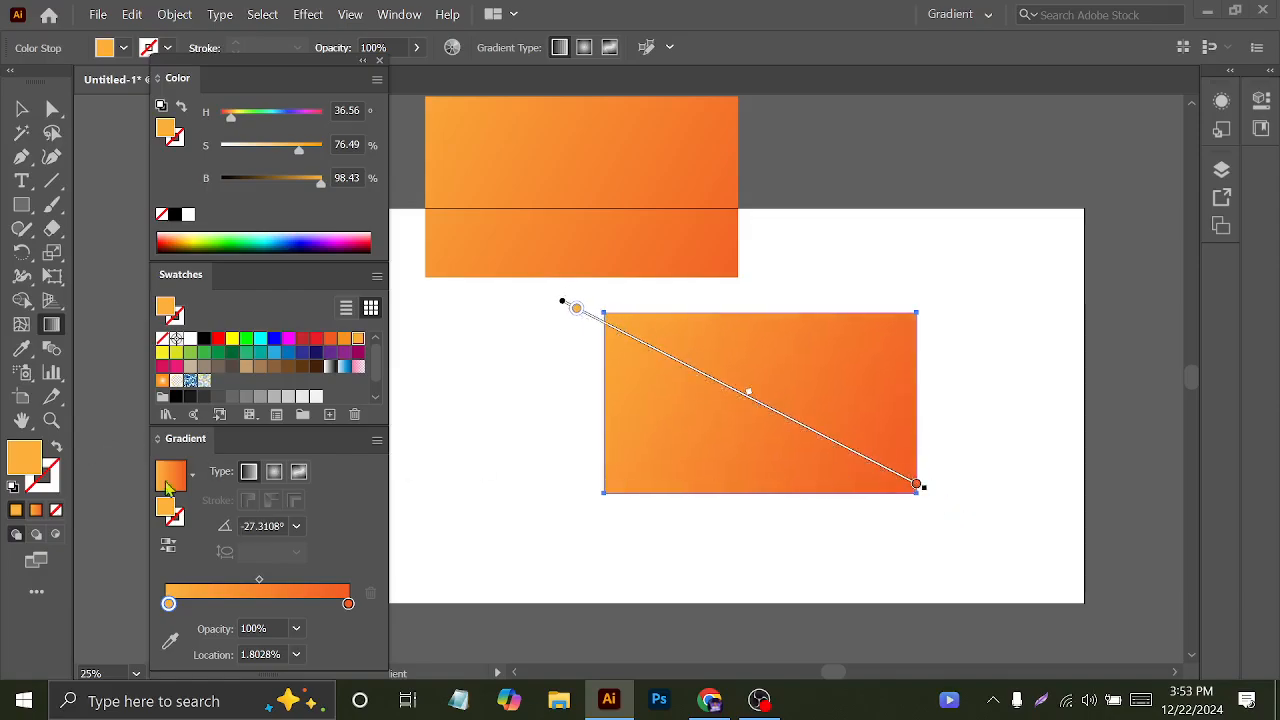
click(274, 472)
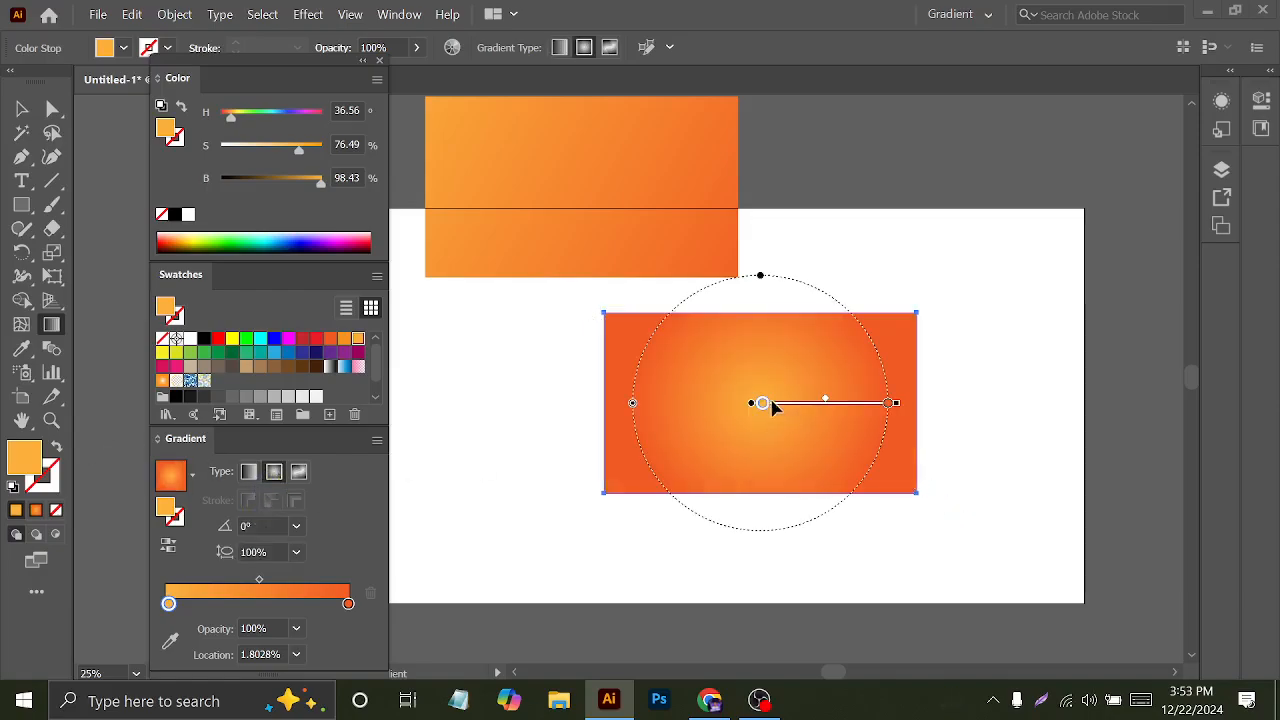
mouse_move(715, 376)
mouse_down()
mouse_move(801, 373)
mouse_move(825, 341)
mouse_up()
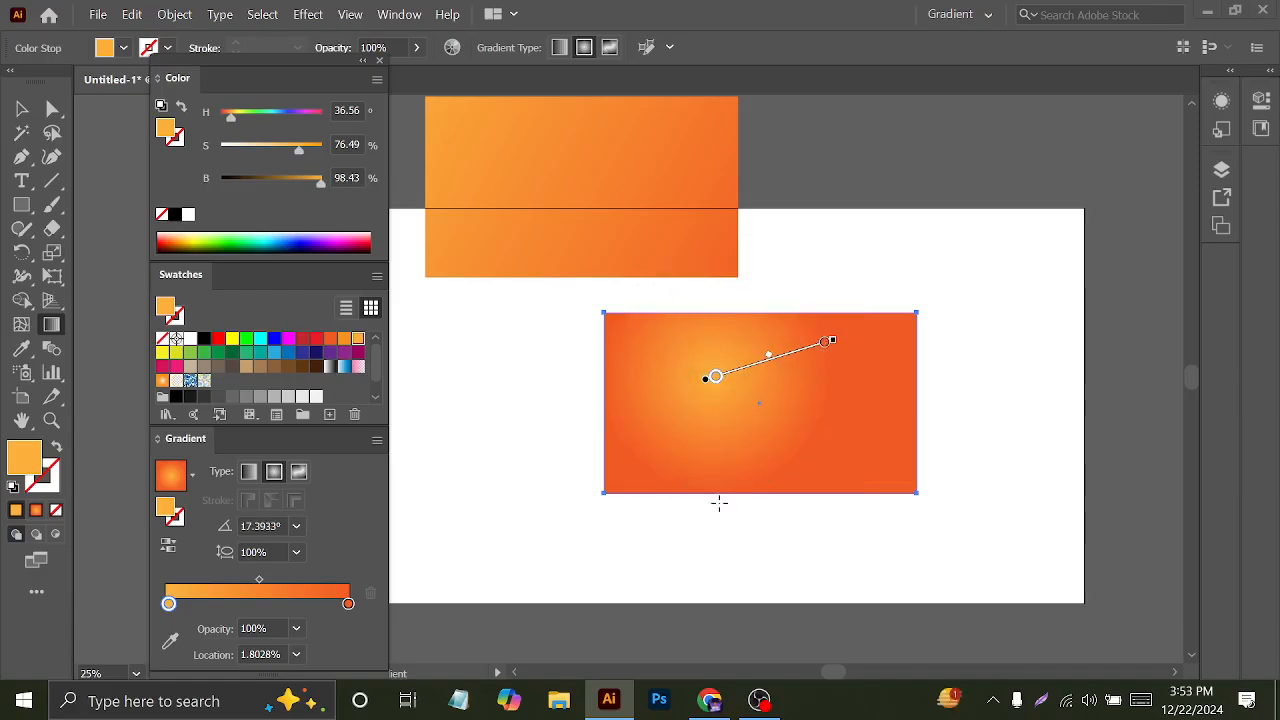
- Move the radial-gradient rectangle over the artboard's upper-right corner and draw a circle near the artboard's center
key(v)
drag(752, 416, 959, 206)
click(26, 207)
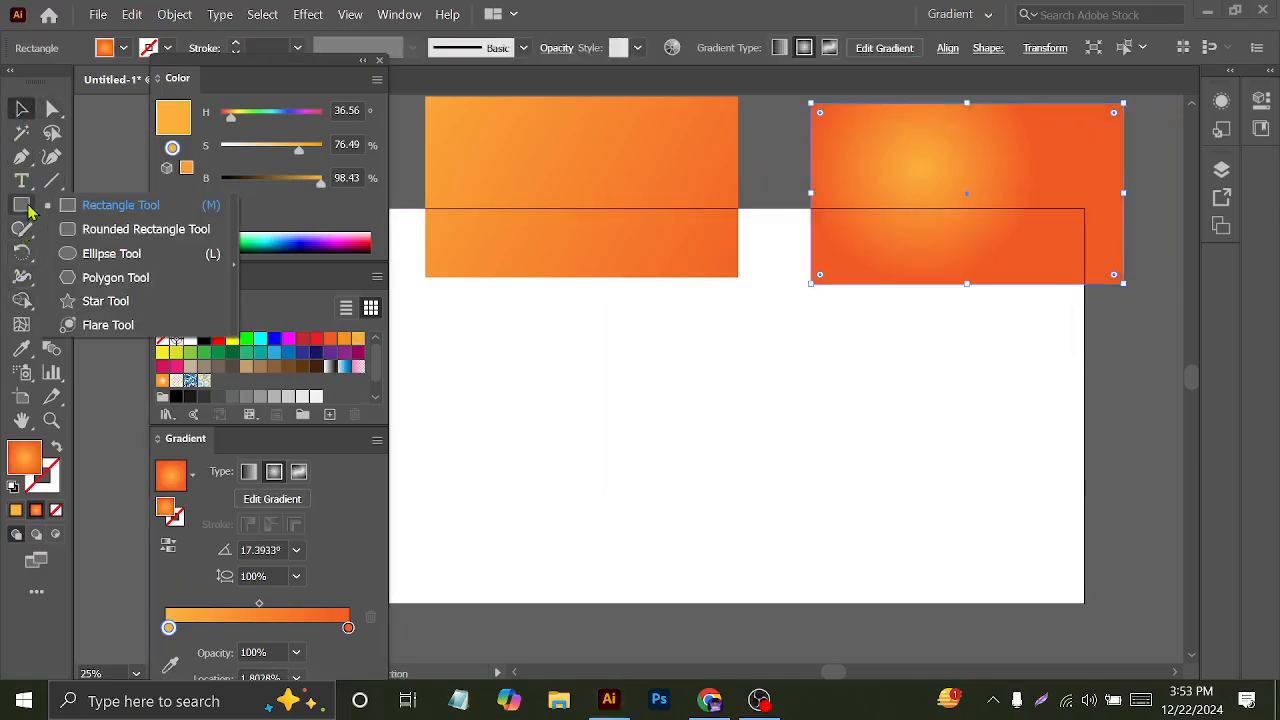
click(106, 253)
drag(695, 424, 792, 520)
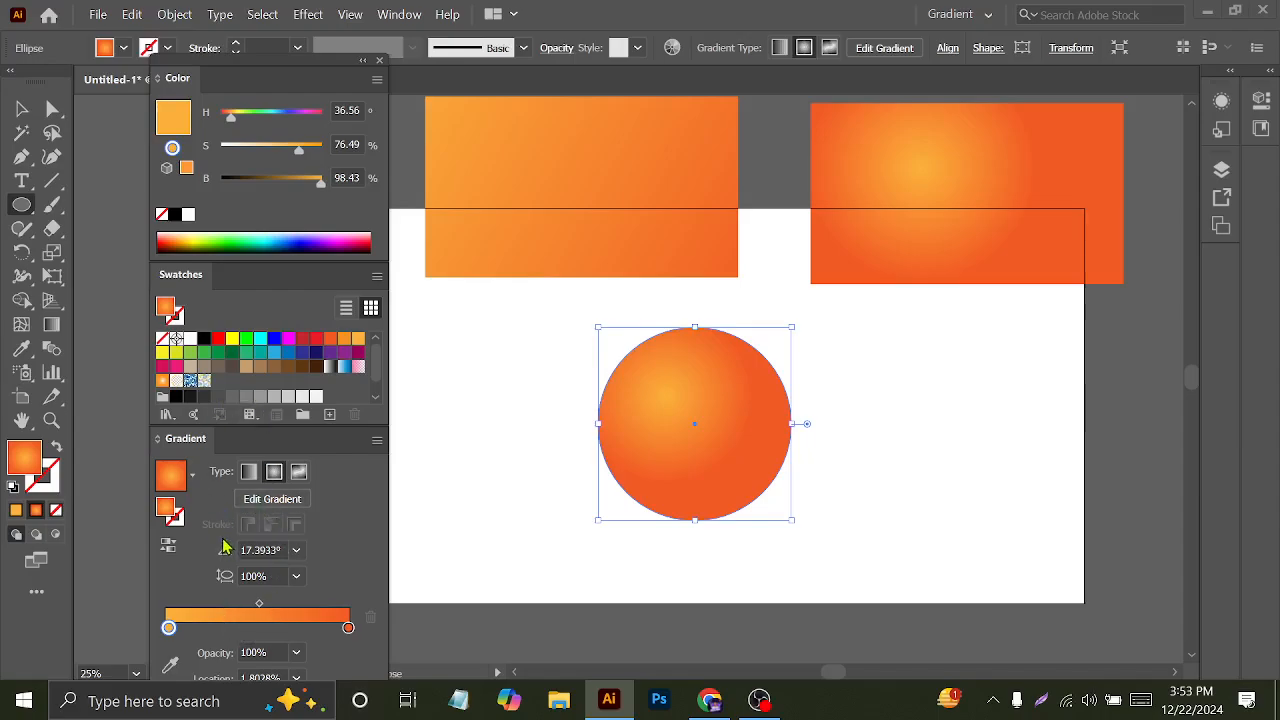
- Redraw the circle's radial gradient from its upper-left area toward the lower right, at about -42°, and deselect the circle
key(g)
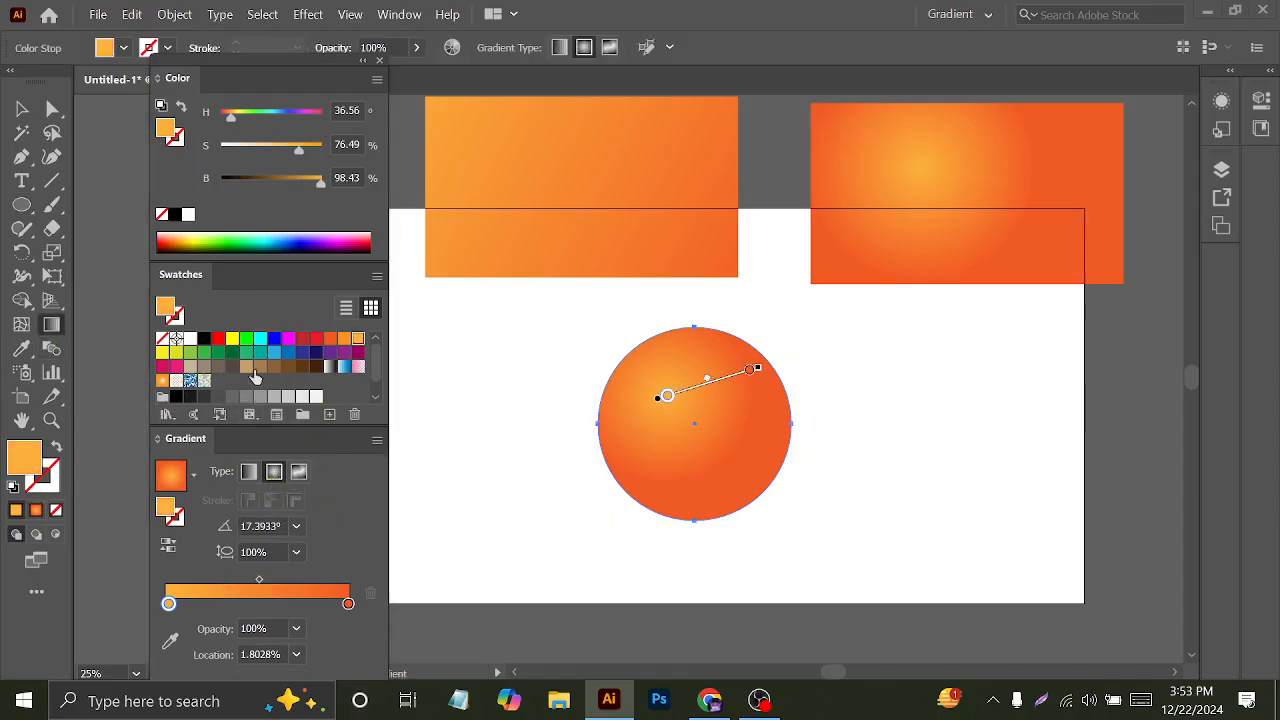
drag(656, 368, 740, 446)
mouse_move(656, 391)
mouse_down()
mouse_move(689, 448)
mouse_move(717, 446)
mouse_up()
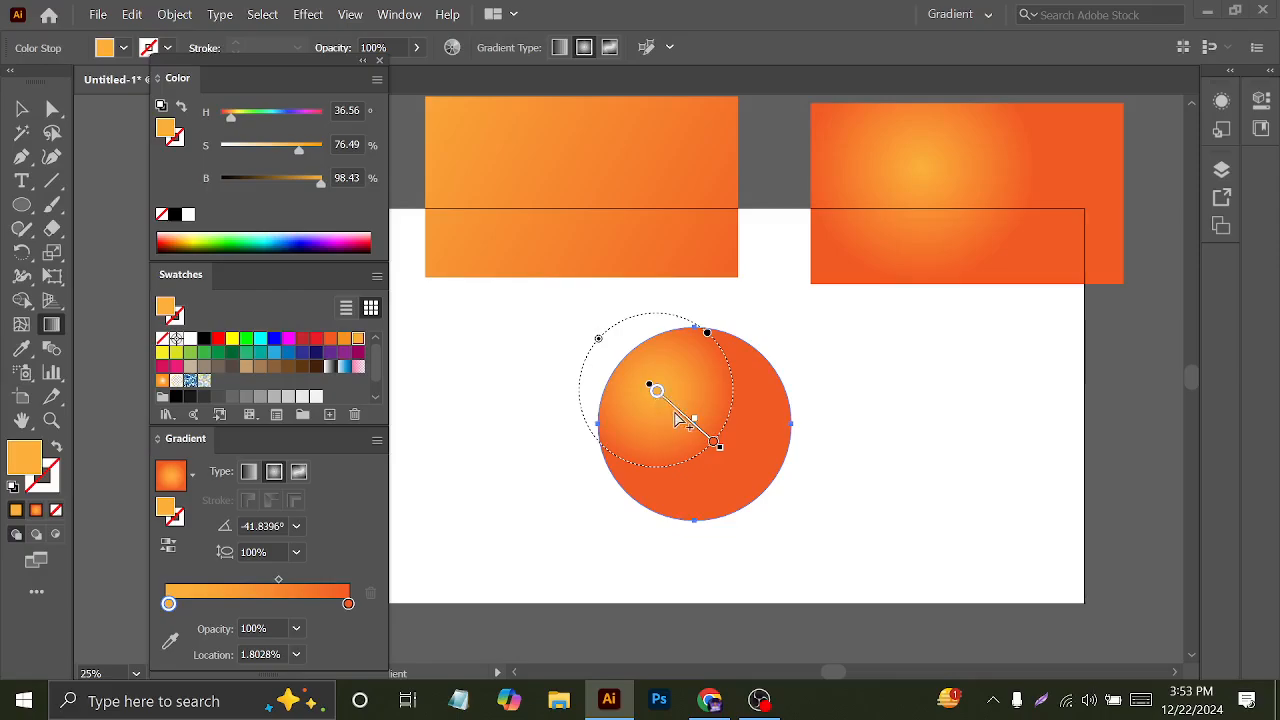
drag(680, 417, 694, 428)
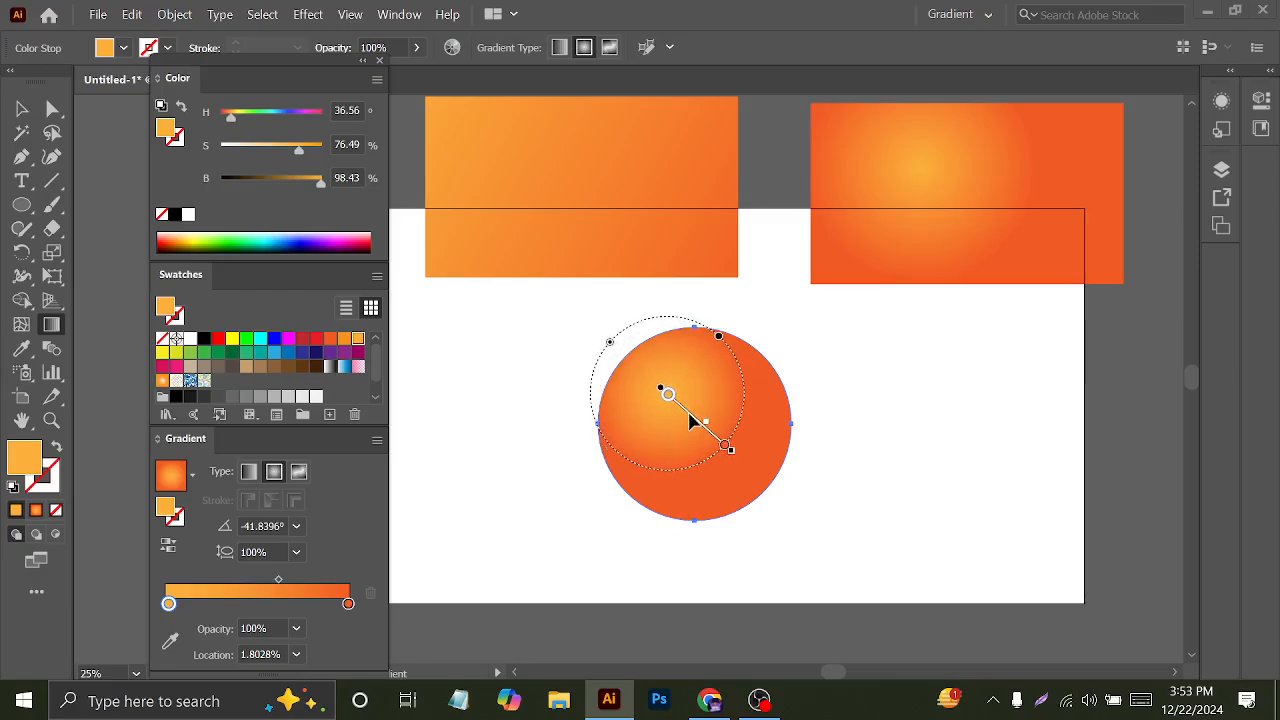
mouse_move(590, 399)
mouse_down()
mouse_move(740, 384)
mouse_move(737, 397)
mouse_up()
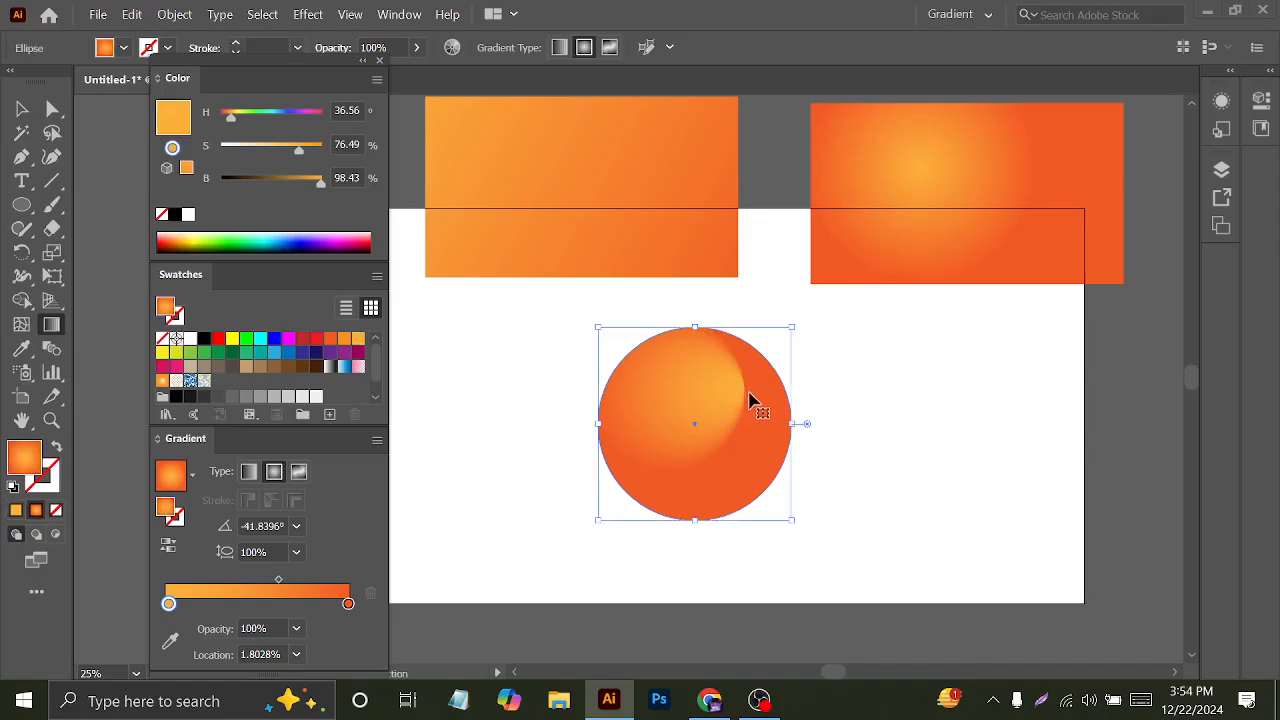
key(v)
click(533, 378)
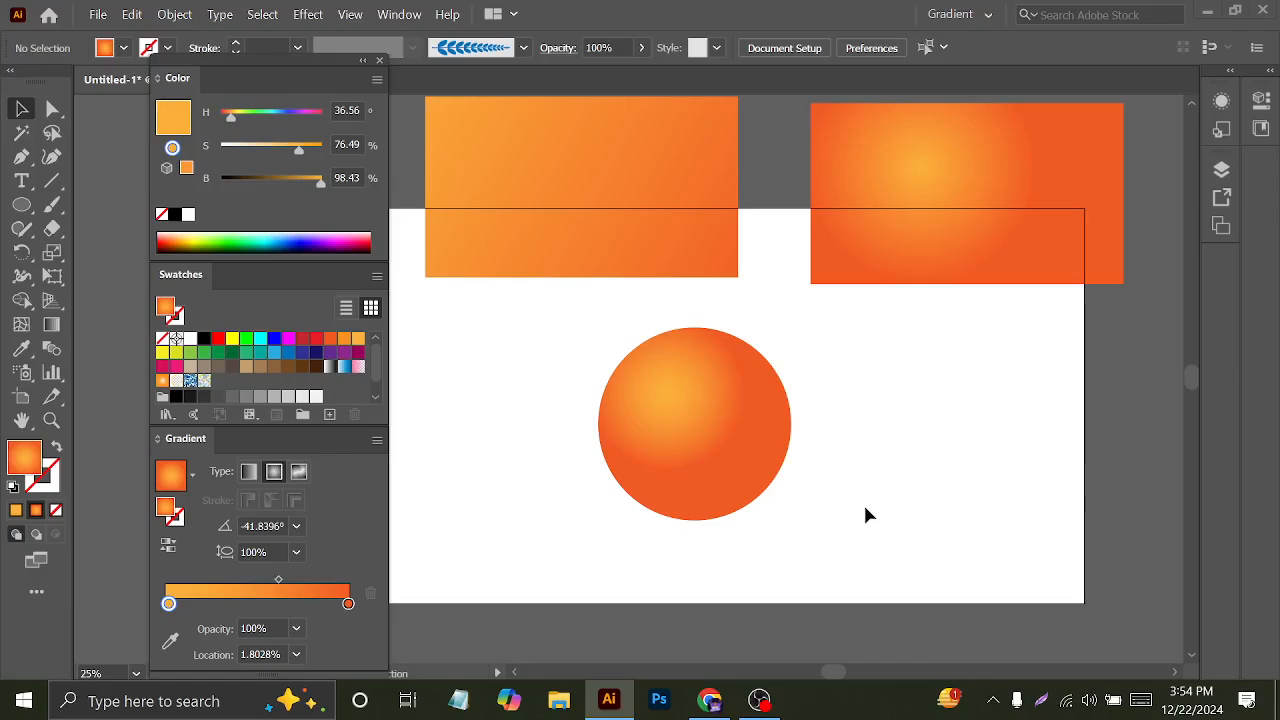
- Shift the yellow-orange start stop of the circle's gradient inward to a location of about 13%
click(688, 398)
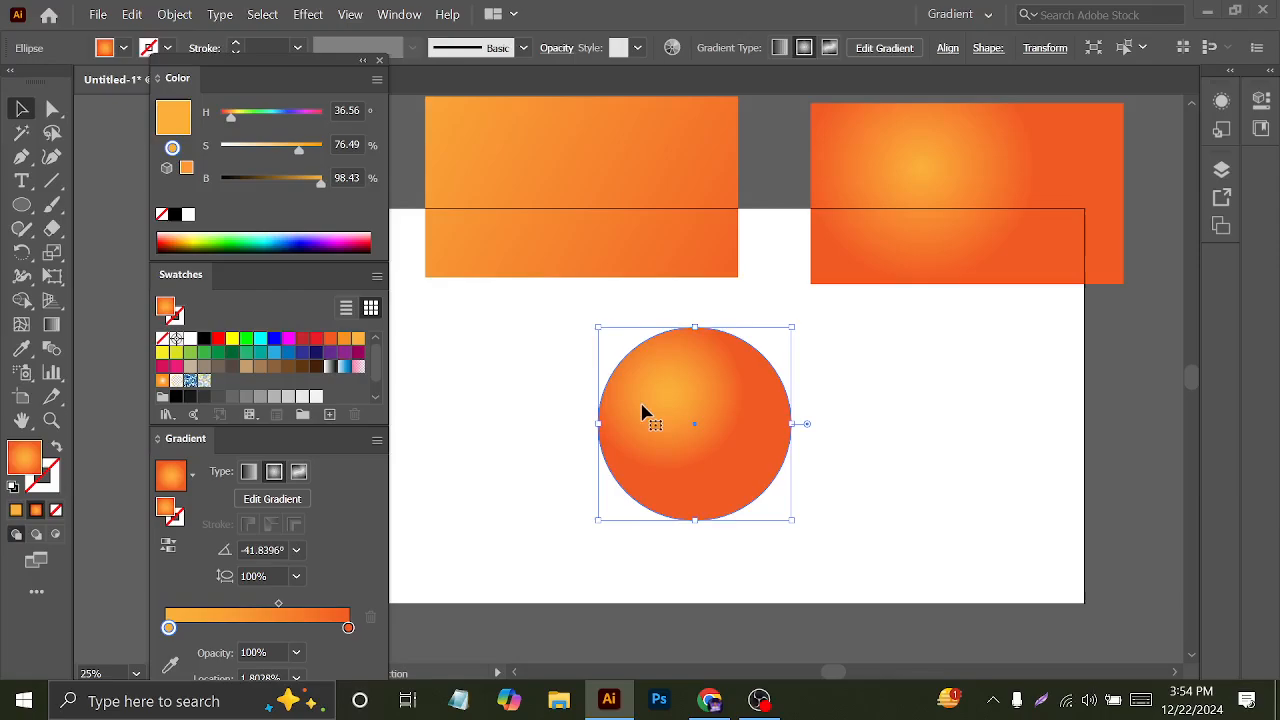
click(875, 425)
click(684, 374)
drag(168, 628, 204, 632)
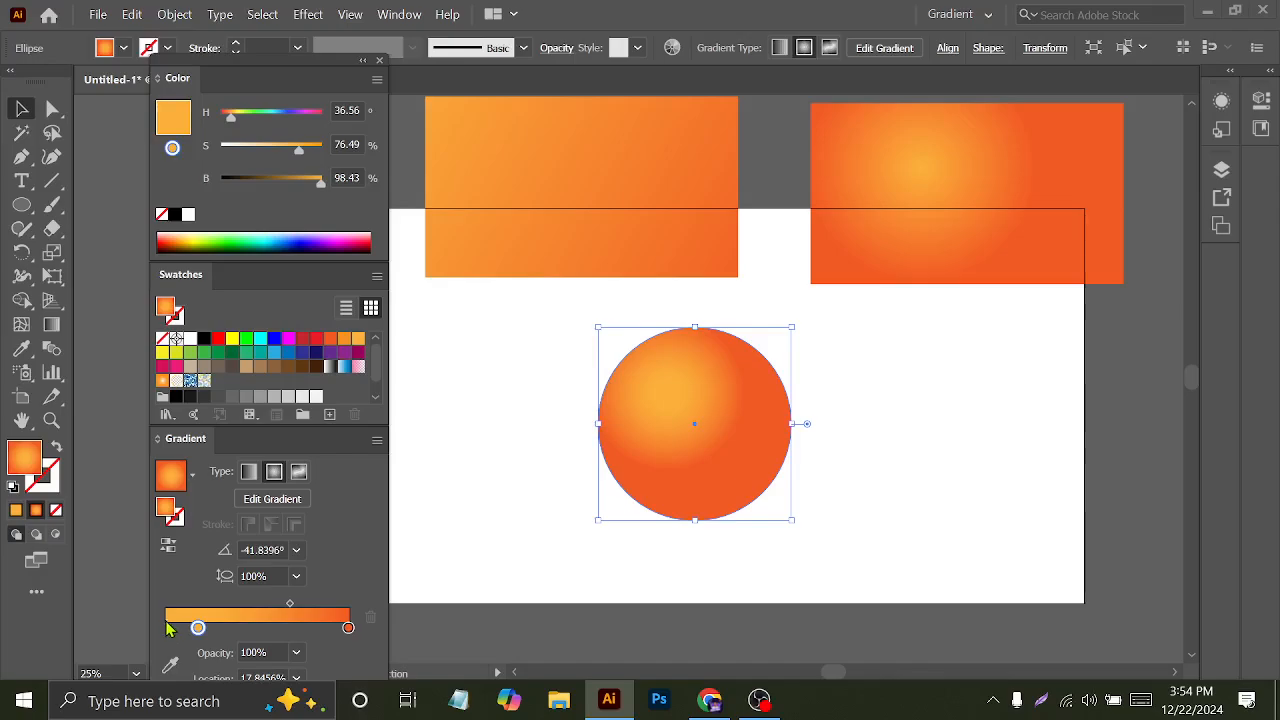
click(445, 484)
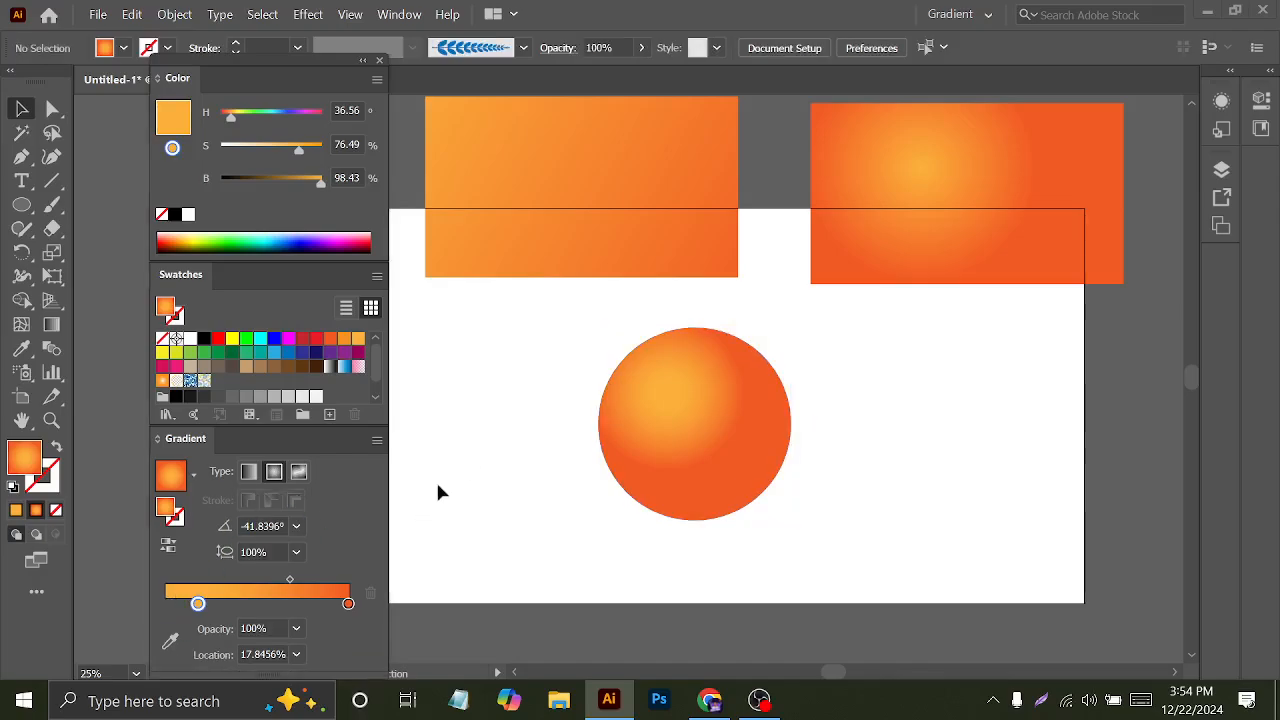
click(696, 382)
drag(180, 621, 171, 621)
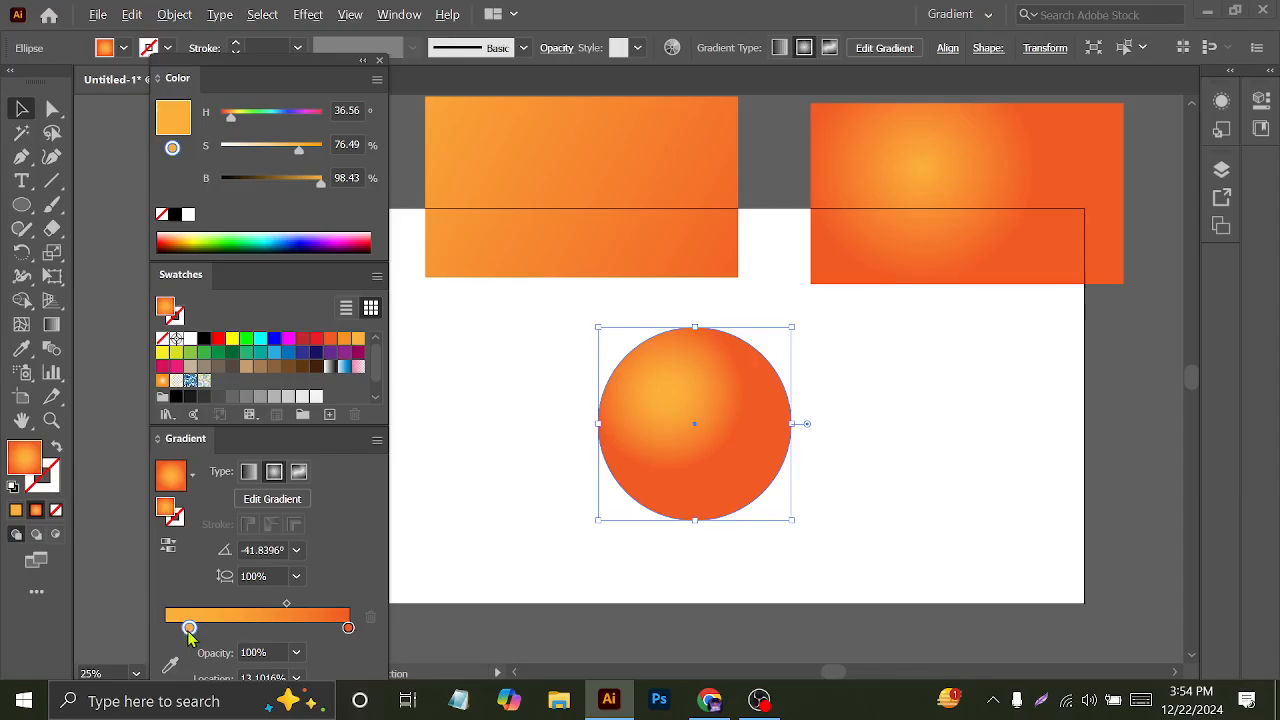
- Add an extra yellow-orange color stop at location 0% of the circle's gradient, ahead of the existing 13% stop
drag(189, 629, 163, 630)
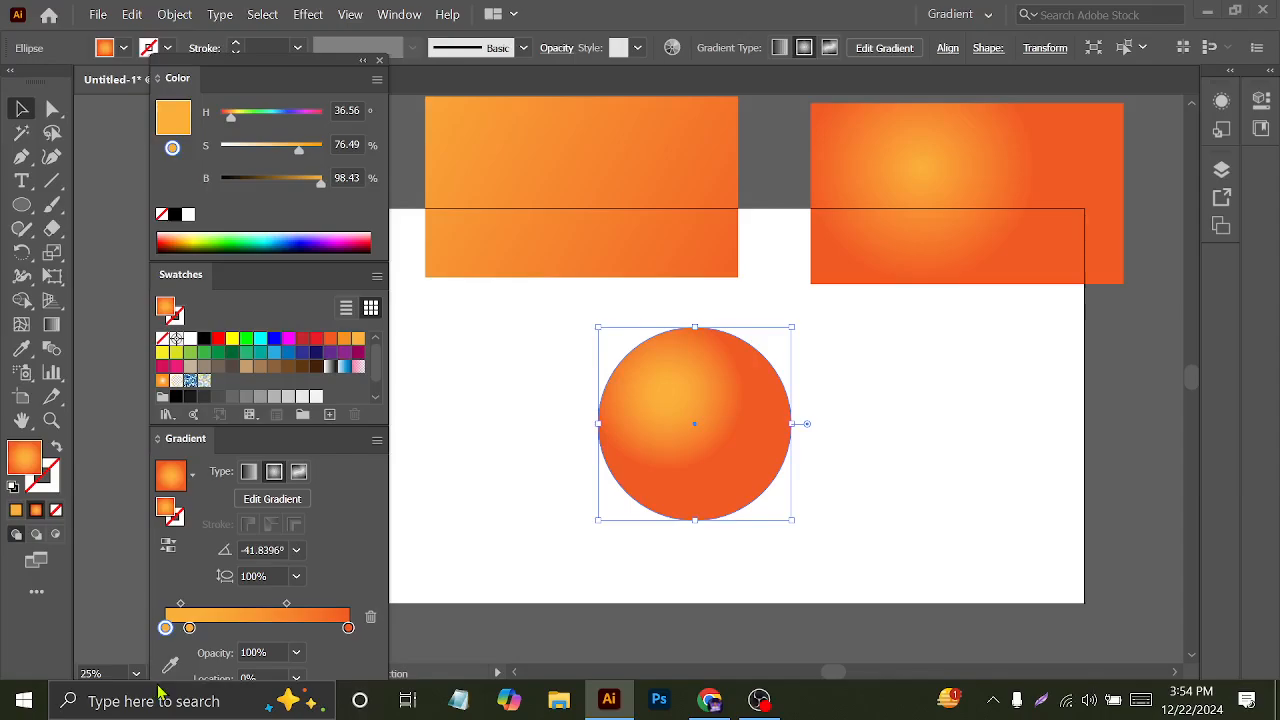
key(Delete)
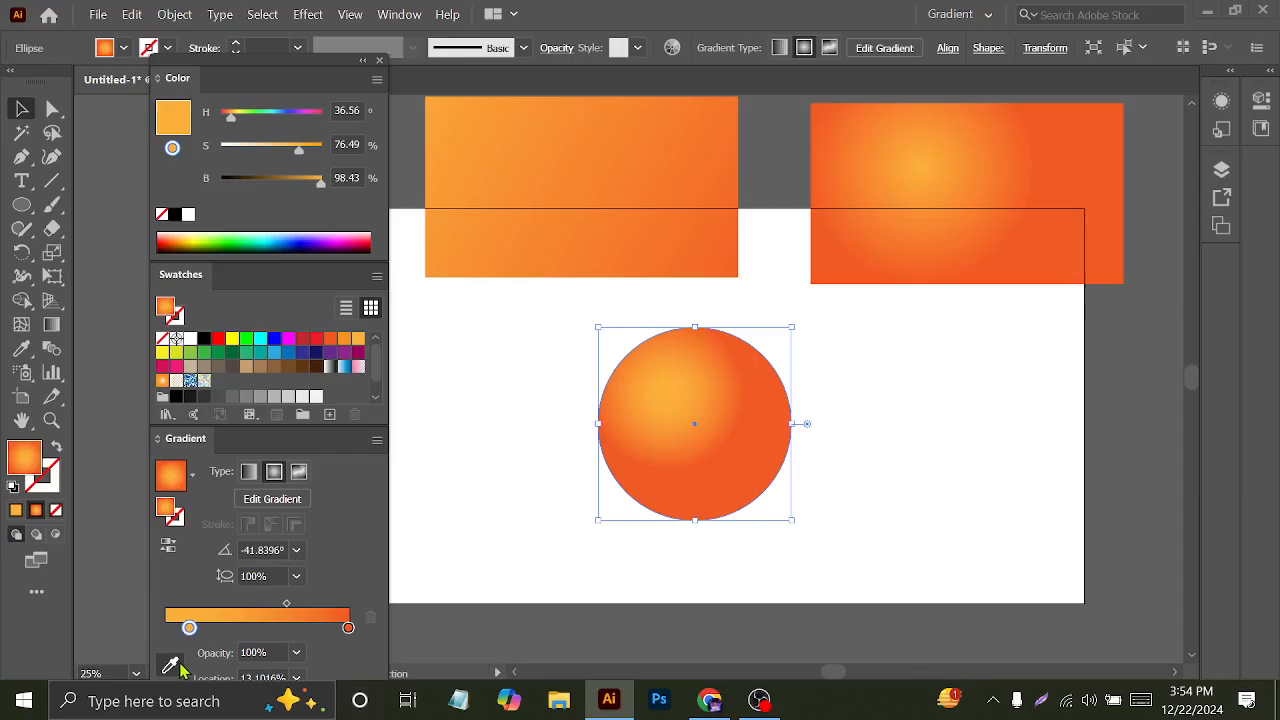
drag(190, 628, 165, 628)
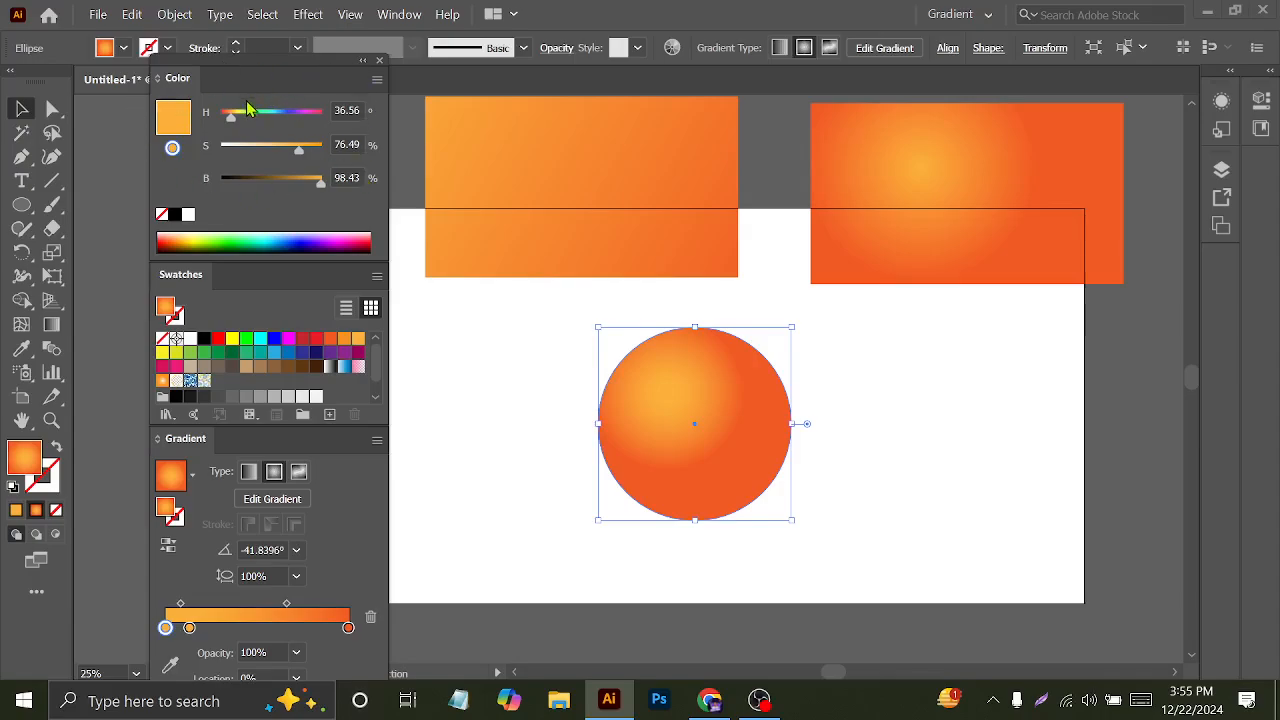
- Choose the HSB color sliders and raise the 0% stop's saturation to 100%
click(374, 84)
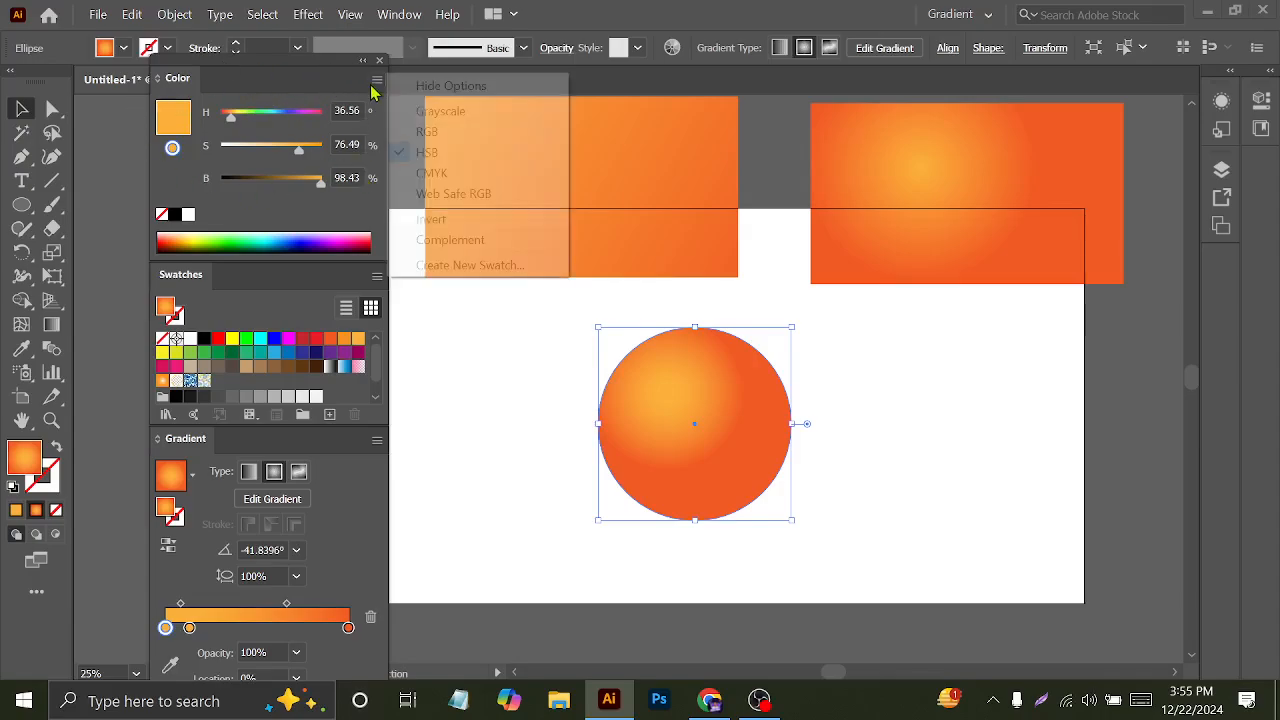
click(445, 158)
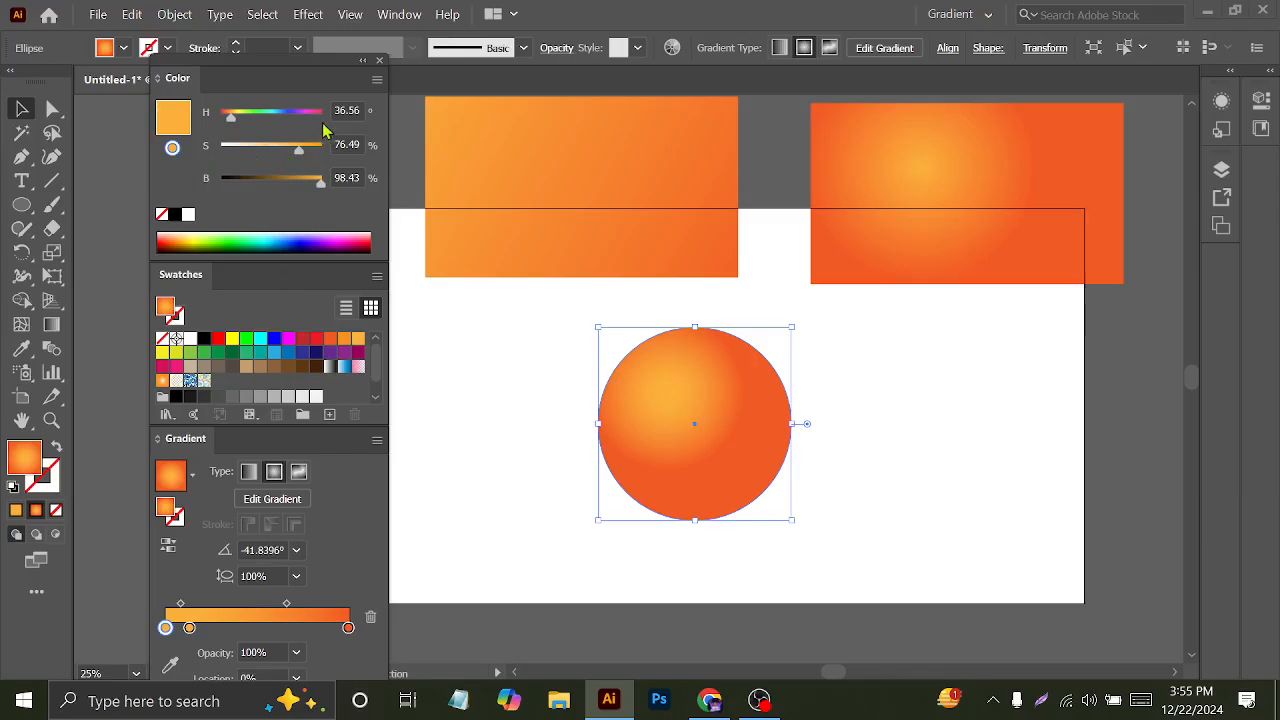
drag(299, 150, 330, 152)
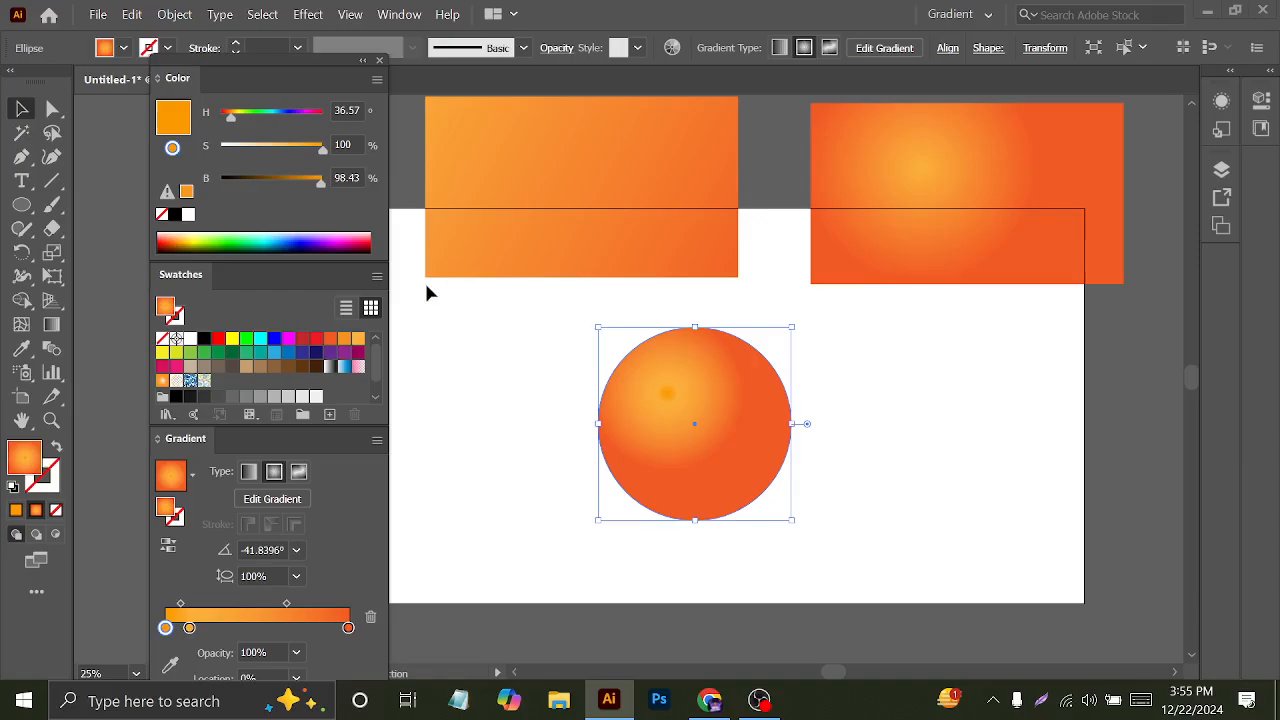
- Try raising the 13% stop's saturation to 100% on the circle's gradient, and undo the change
click(189, 627)
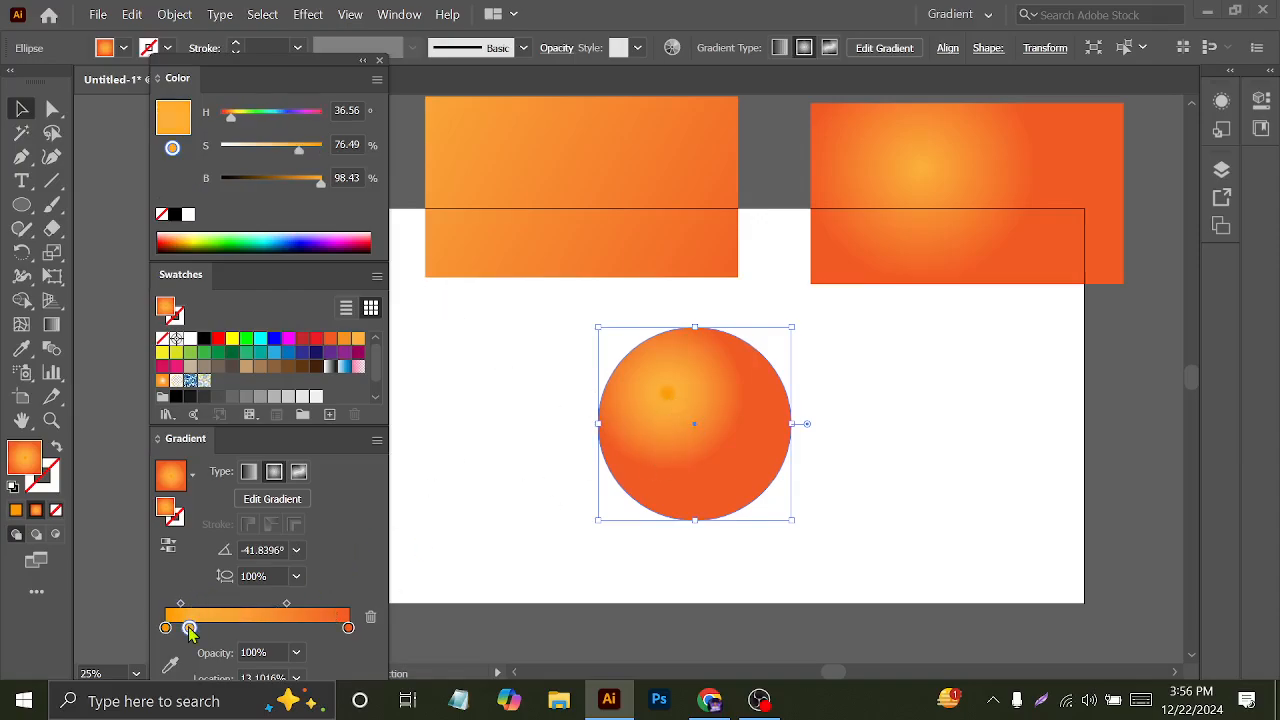
drag(300, 150, 330, 152)
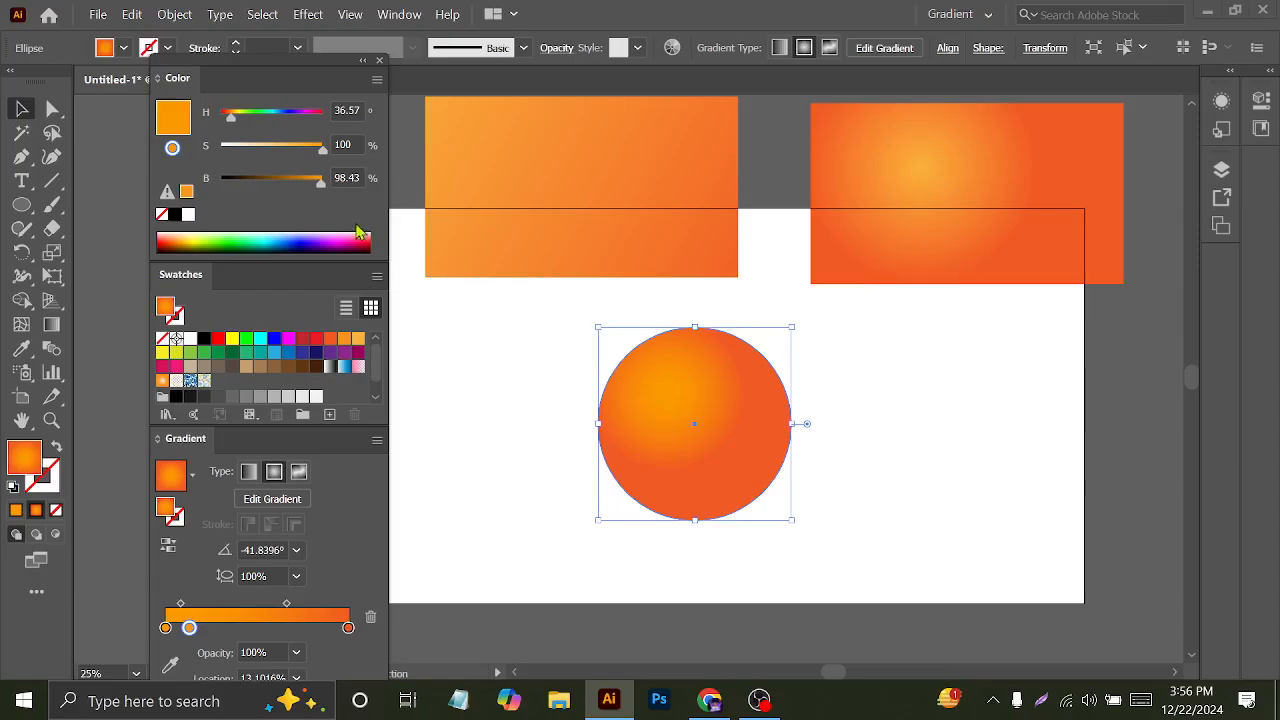
key(ctrl+z)
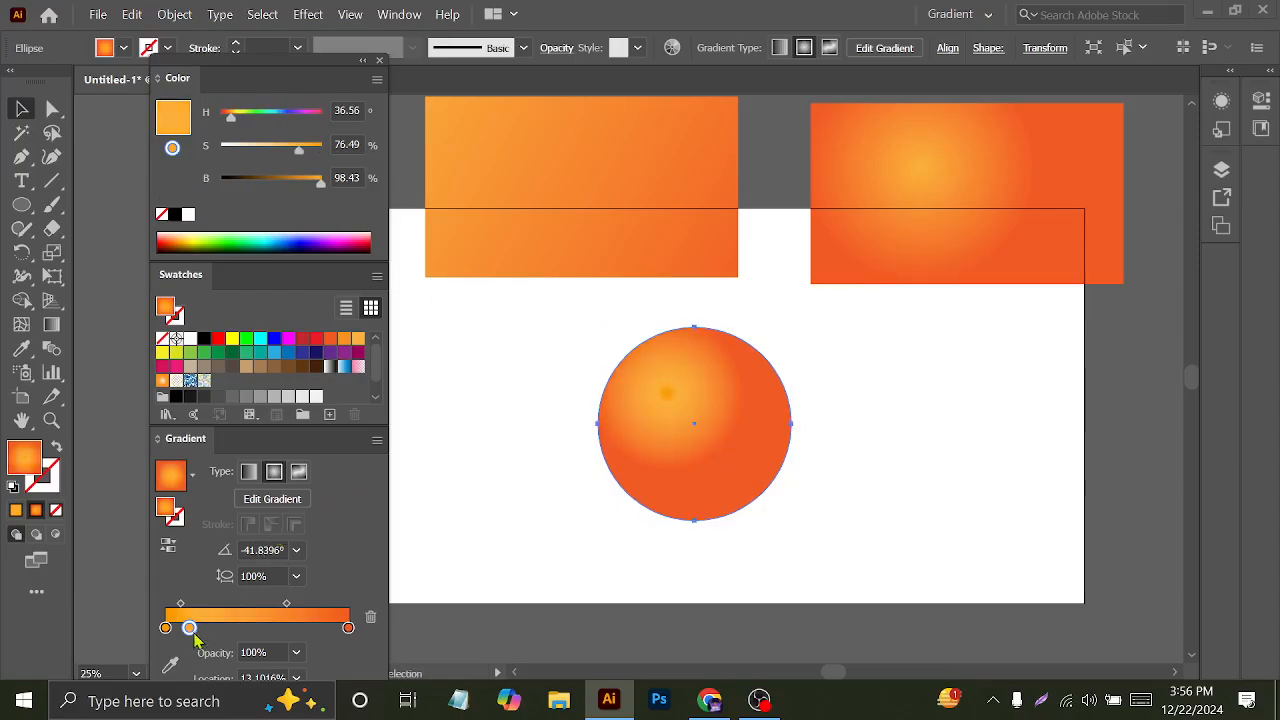
click(689, 400)
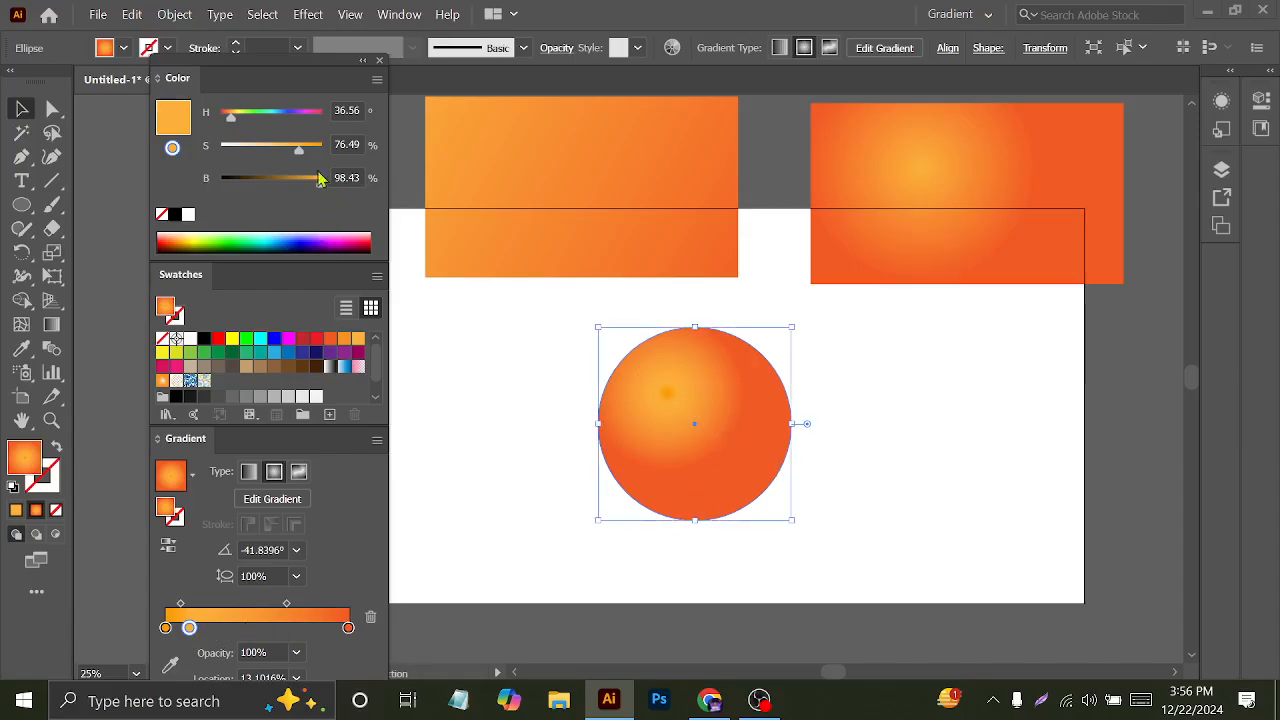
drag(299, 151, 333, 152)
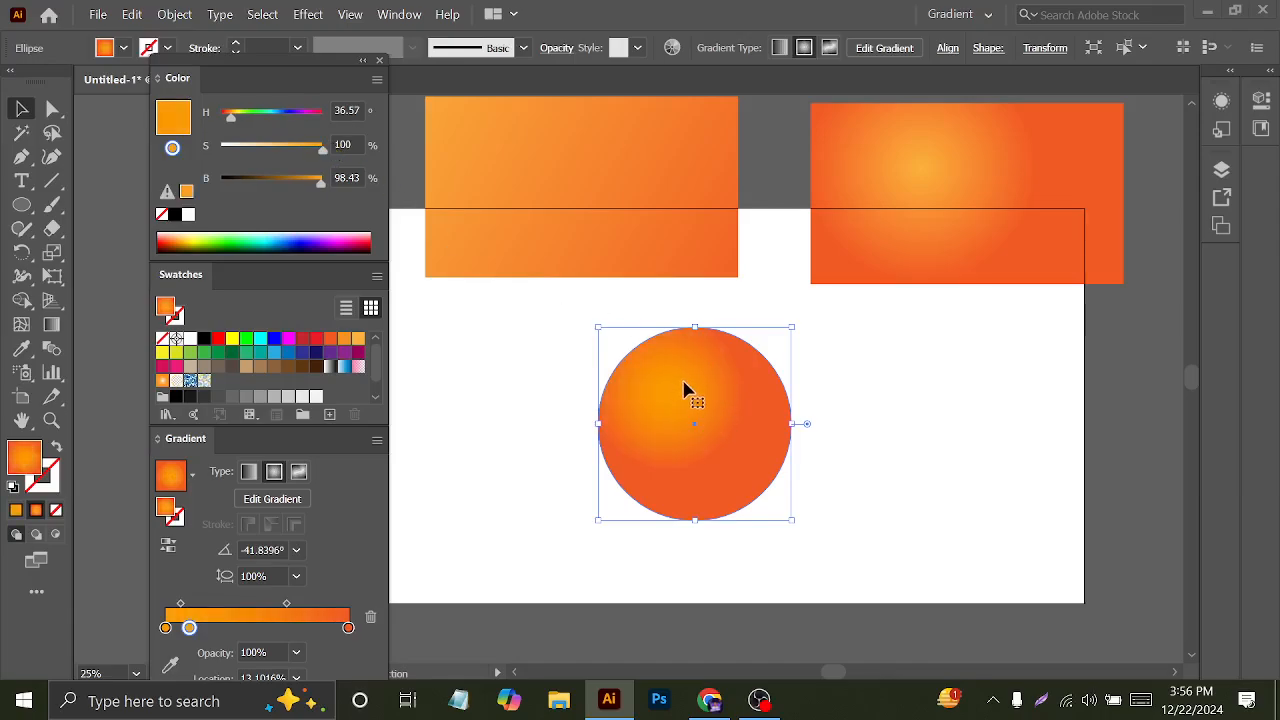
key(ctrl+z)
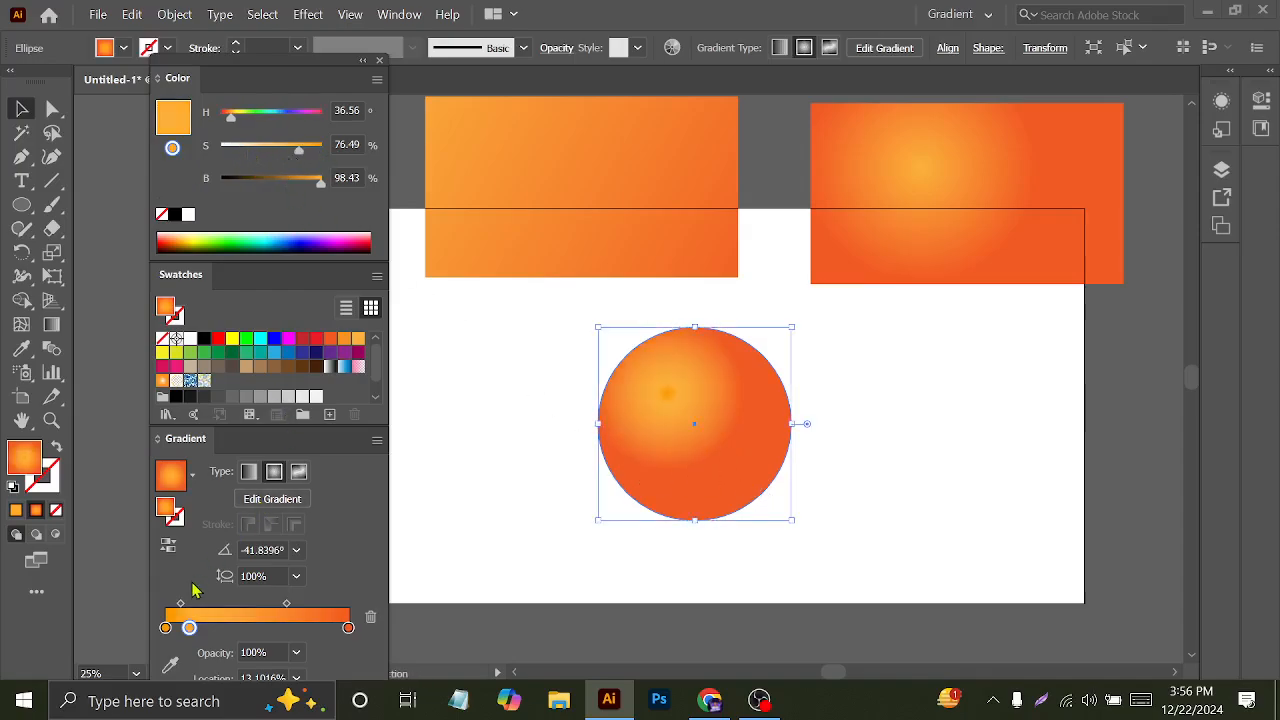
- Lower the saturation of the gradient's 0% stop to about 33% for a pale highlight on the circle
click(166, 628)
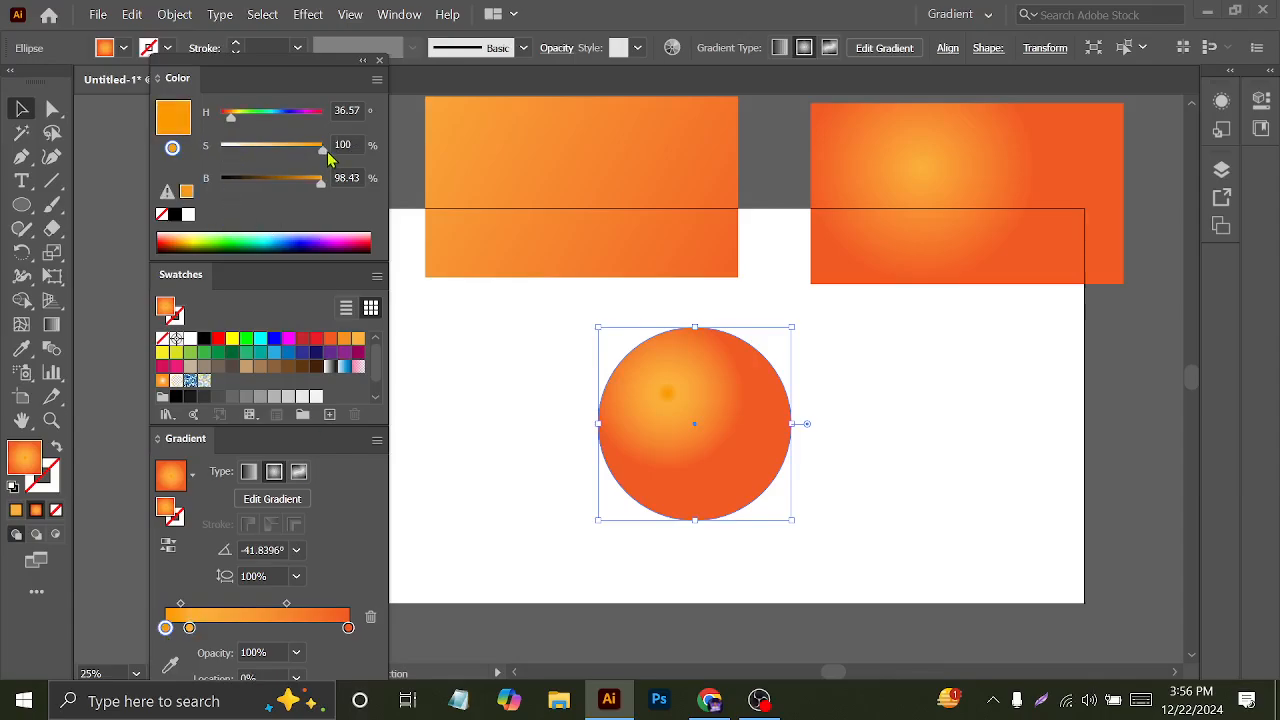
drag(322, 147, 258, 148)
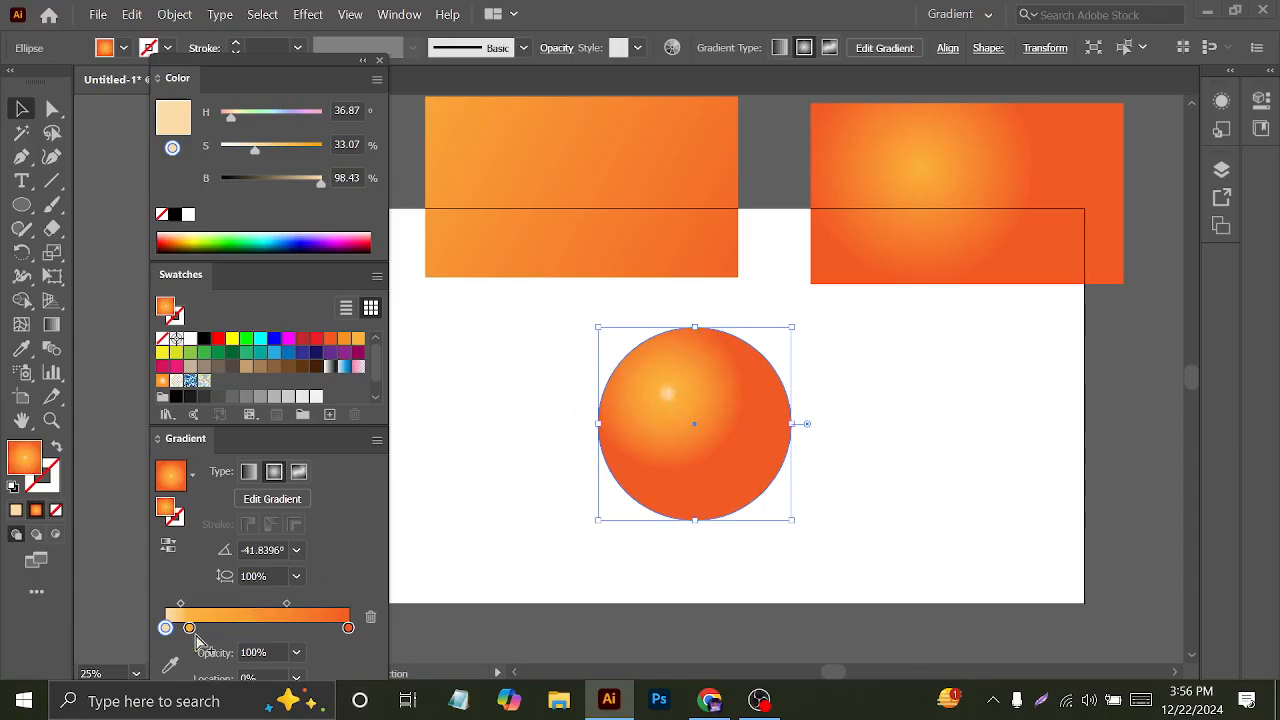
- Redraw the circle's three-stop radial gradient from near its upper-left edge toward the lower right, at about -41°
click(52, 324)
drag(668, 377, 760, 455)
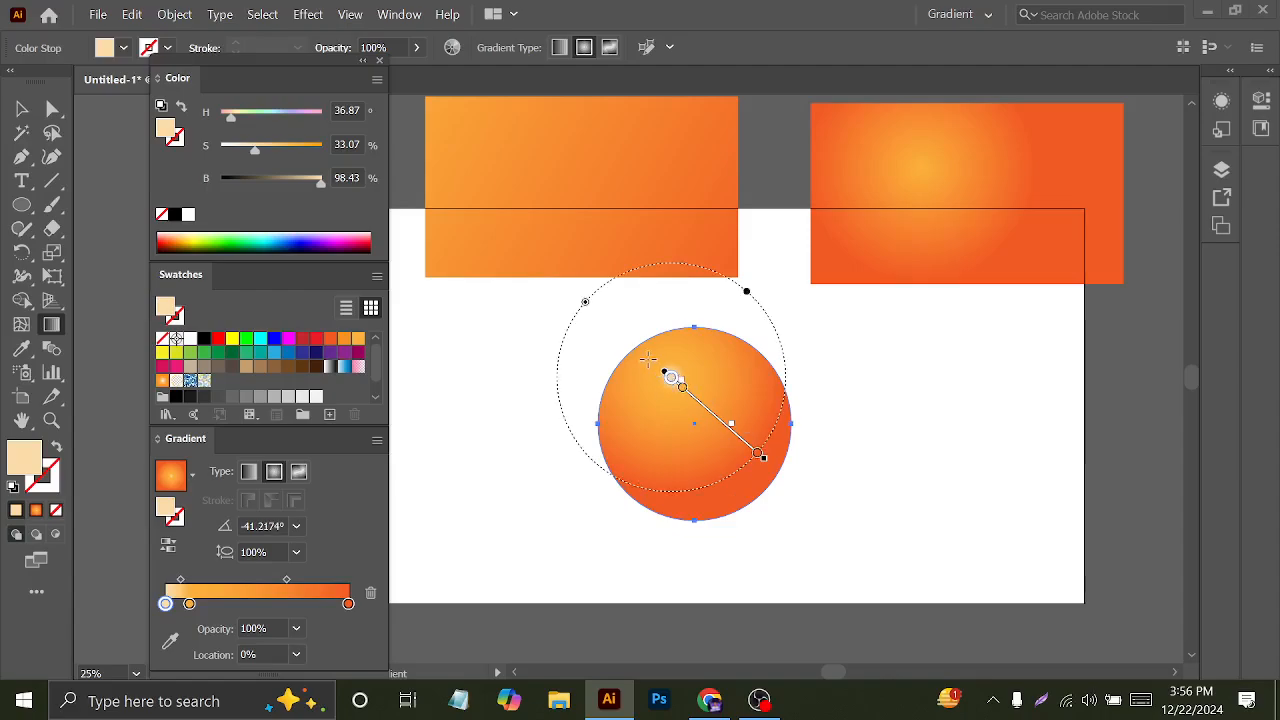
drag(669, 374, 652, 362)
drag(741, 443, 720, 426)
drag(644, 382, 738, 464)
- Move the gradient's middle stop outward and its end stop inward to about 95%, and deselect the circle
drag(656, 393, 681, 414)
click(737, 466)
drag(737, 466, 706, 430)
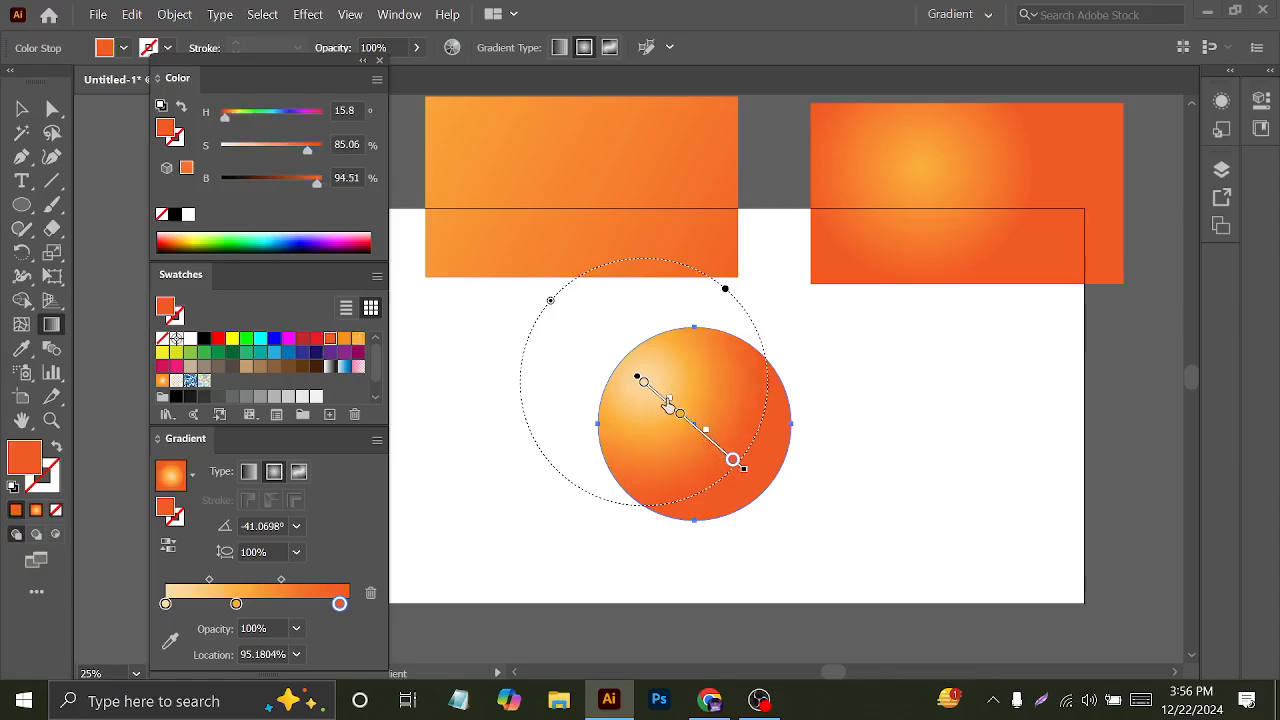
key(v)
click(551, 347)
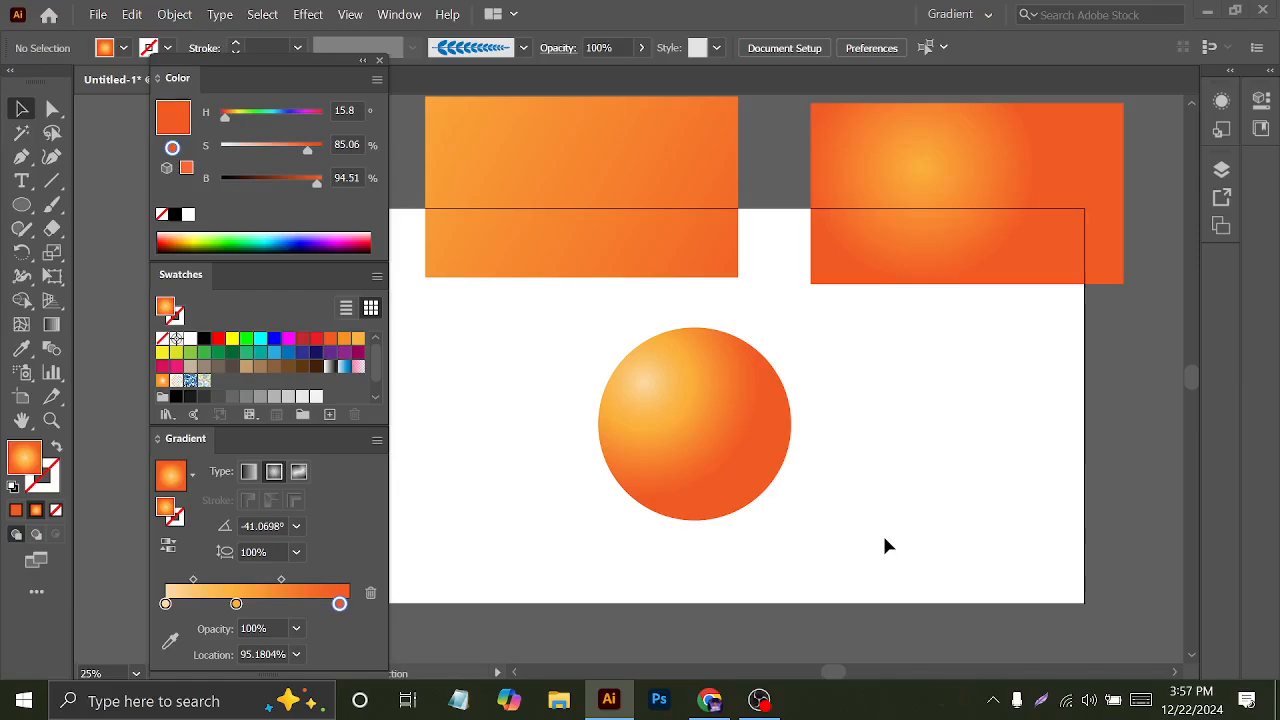
- Try a green hue of about 106° on the circle's gradient end stop, and change it to a golden hue of about 43°
click(721, 449)
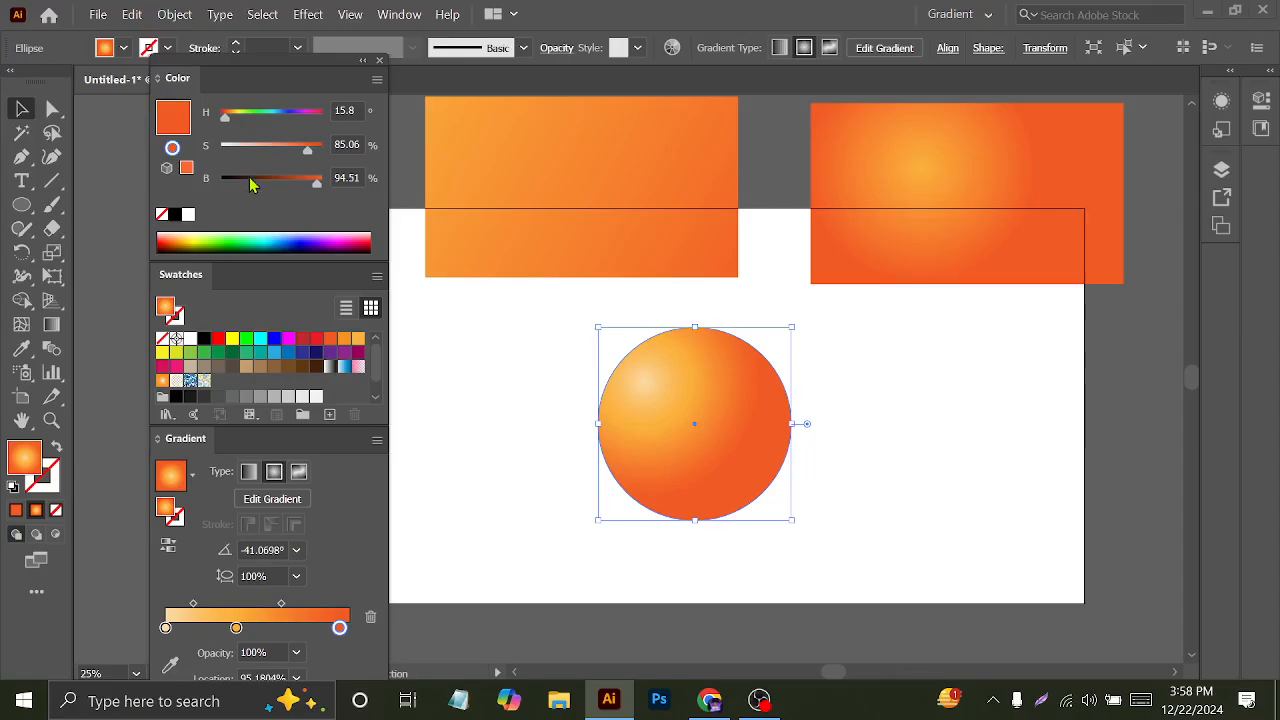
click(251, 117)
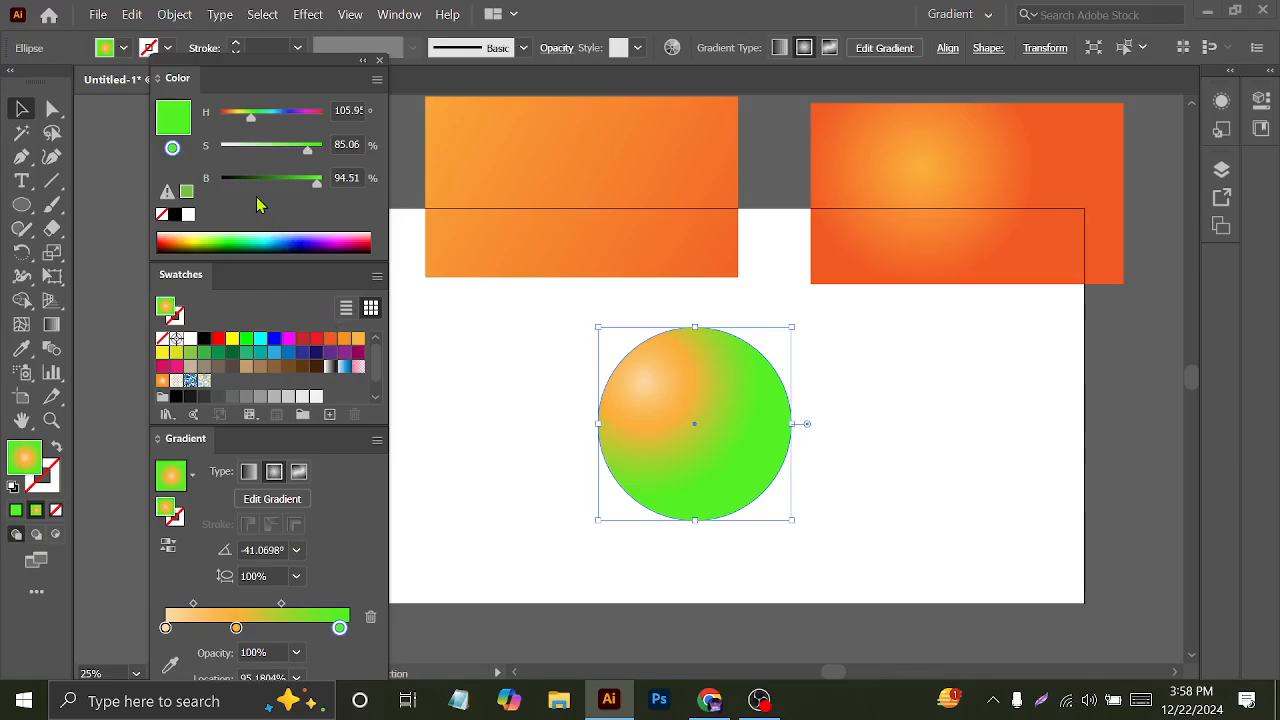
click(234, 117)
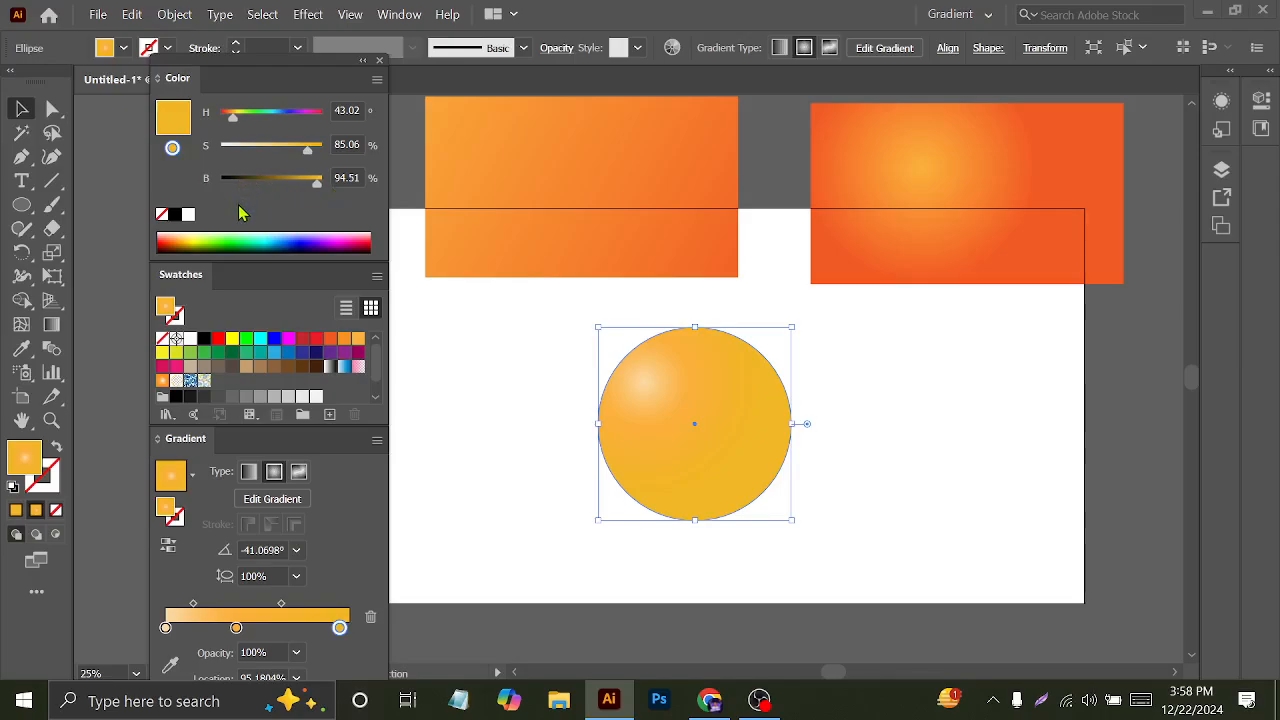
- Try lowering the brightness of the circle's gradient end stop to about 21%, and deselect the circle
click(314, 186)
drag(314, 193, 242, 190)
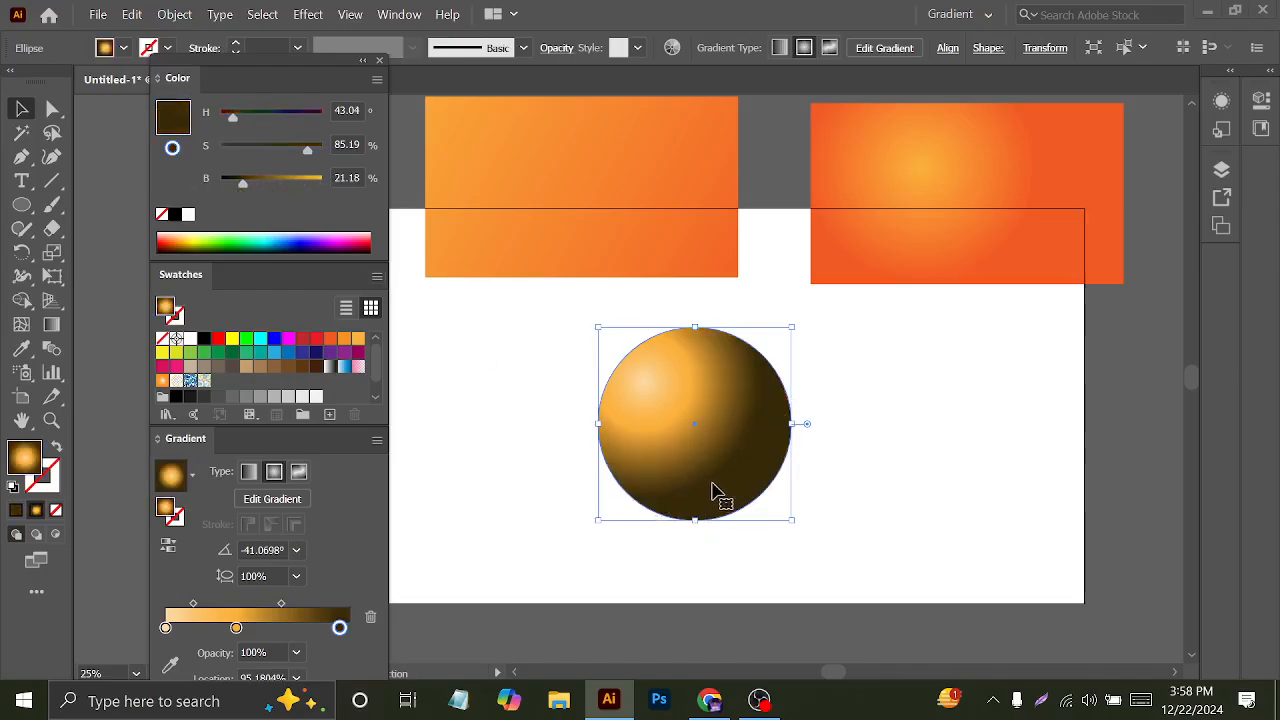
click(869, 461)
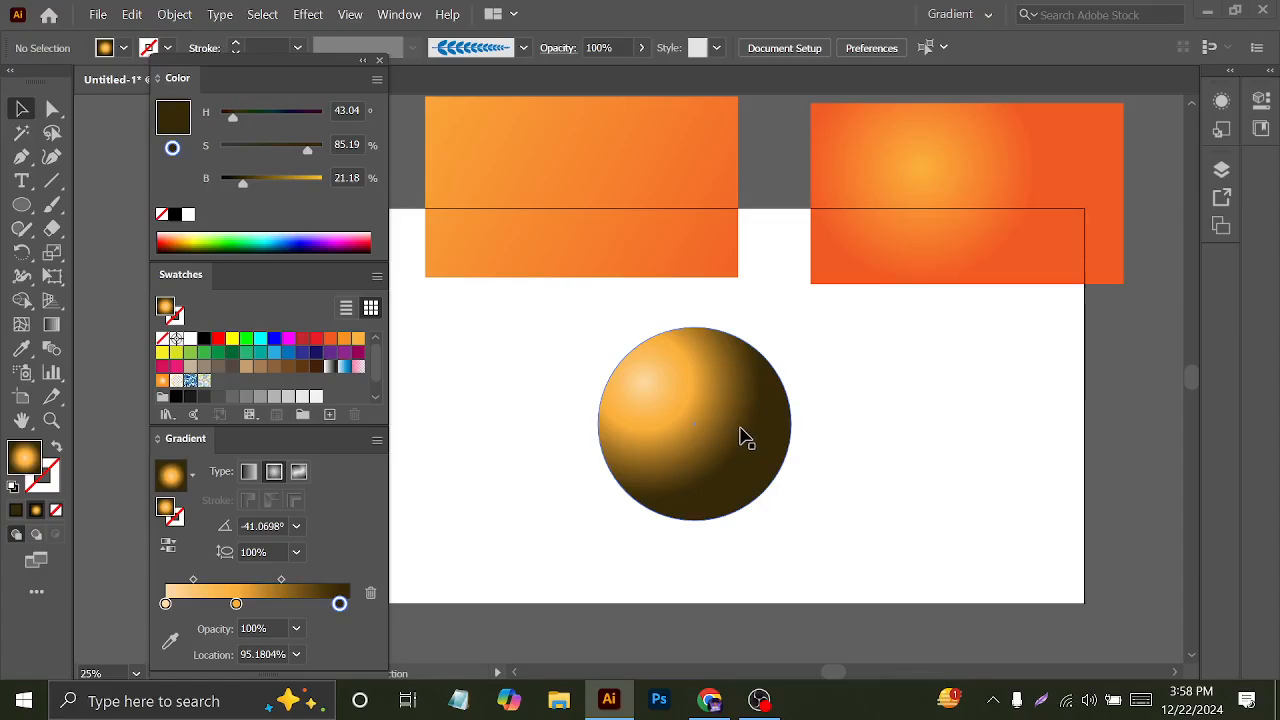
- Undo the recent brightness and hue changes to the circle's gradient end stop, and deselect the circle
key(ctrl+z)
key(ctrl+z)
key(ctrl+z)
key(ctrl+z)
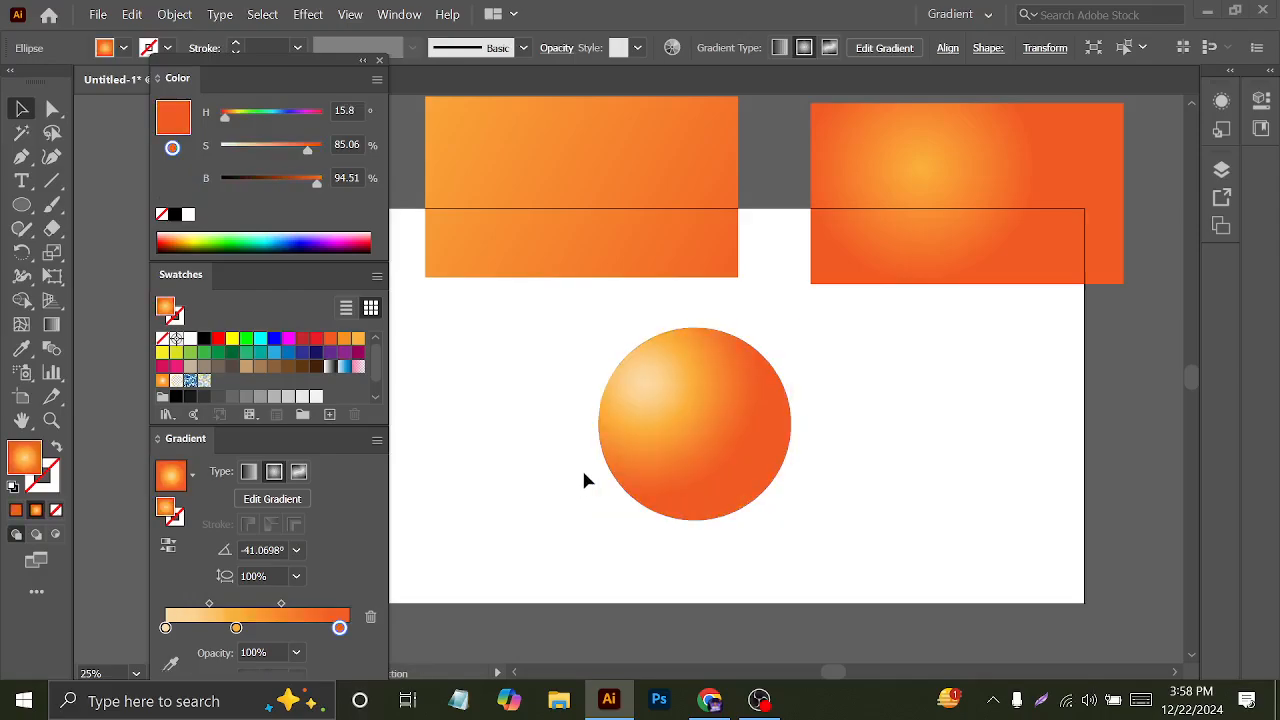
click(581, 468)
- Select both rectangles and the circle, scale them down together, and move them above the artboard
scroll(628, 450, down, 1)
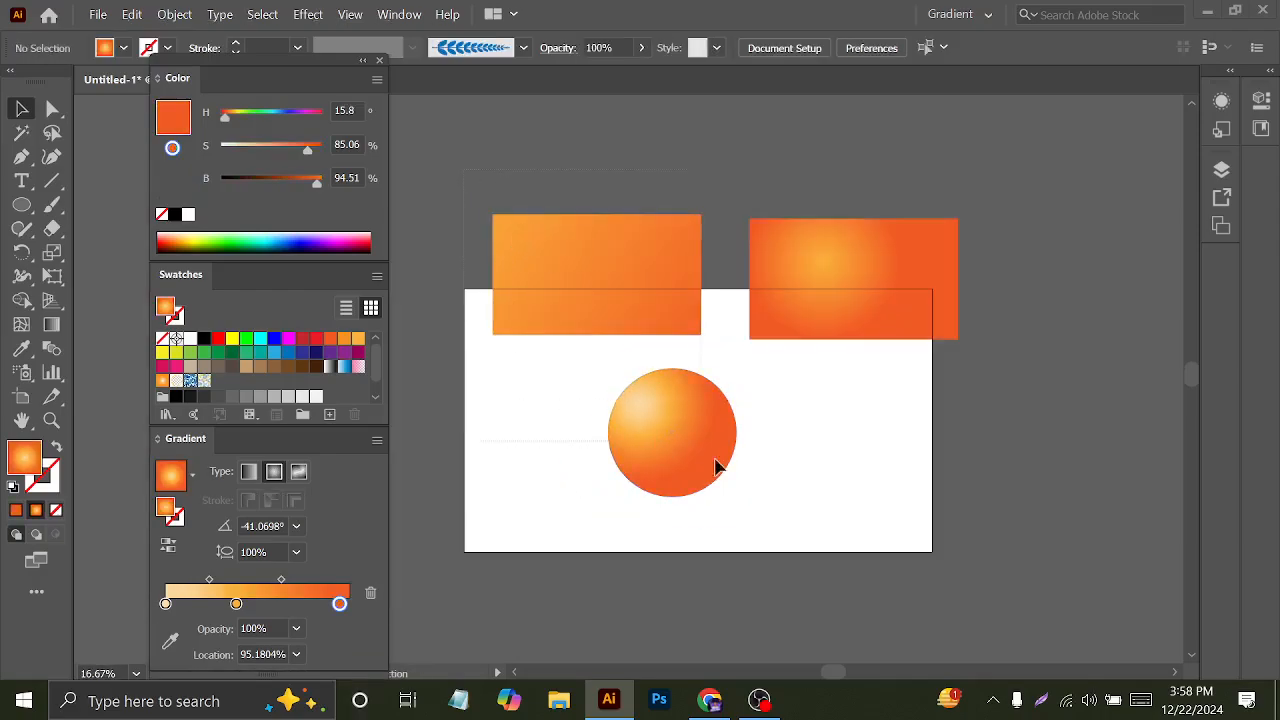
key(ctrl+a)
mouse_move(700, 440)
mouse_down()
mouse_move(837, 380)
mouse_move(722, 443)
mouse_up()
drag(927, 230, 786, 314)
drag(668, 410, 800, 248)
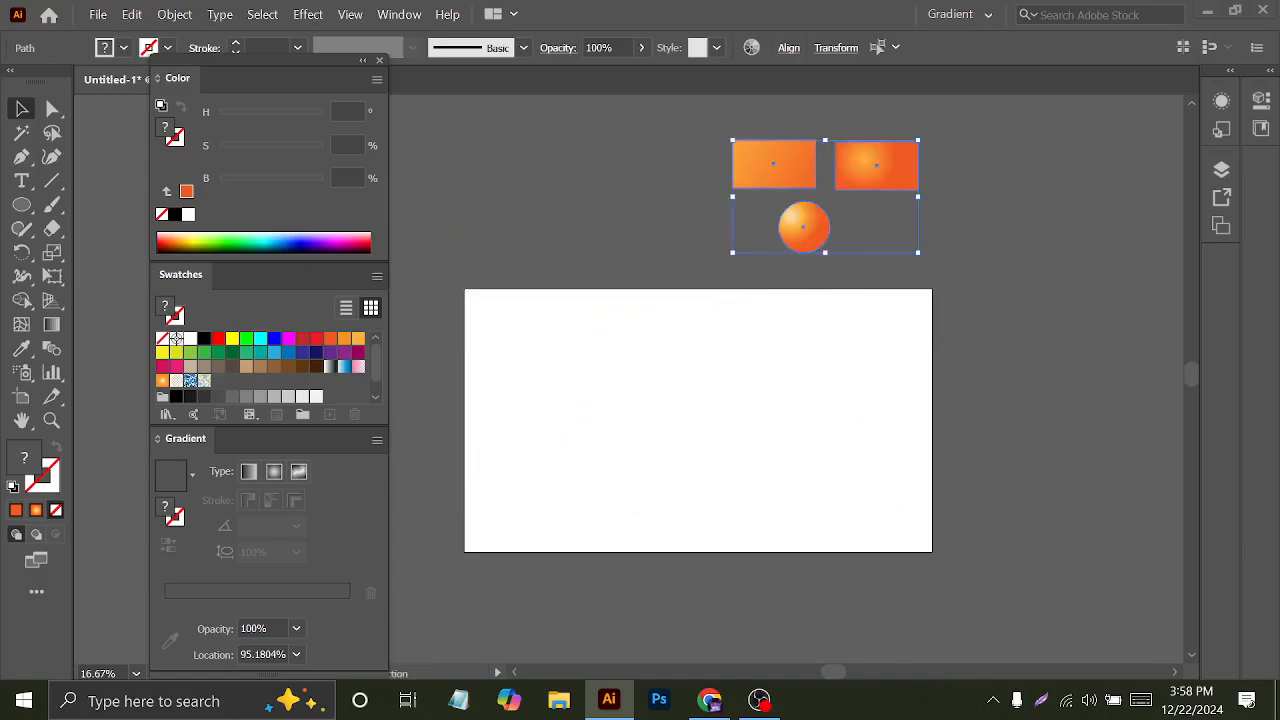
click(760, 700)
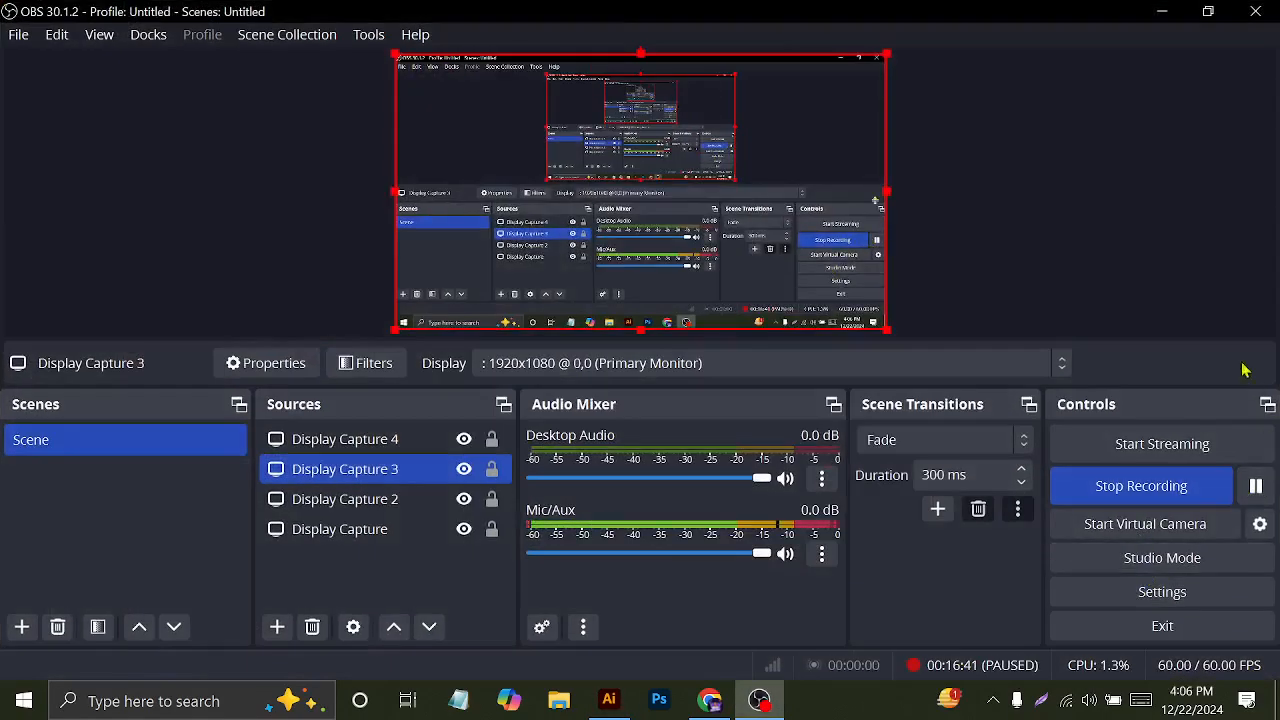
key(alt+Tab)
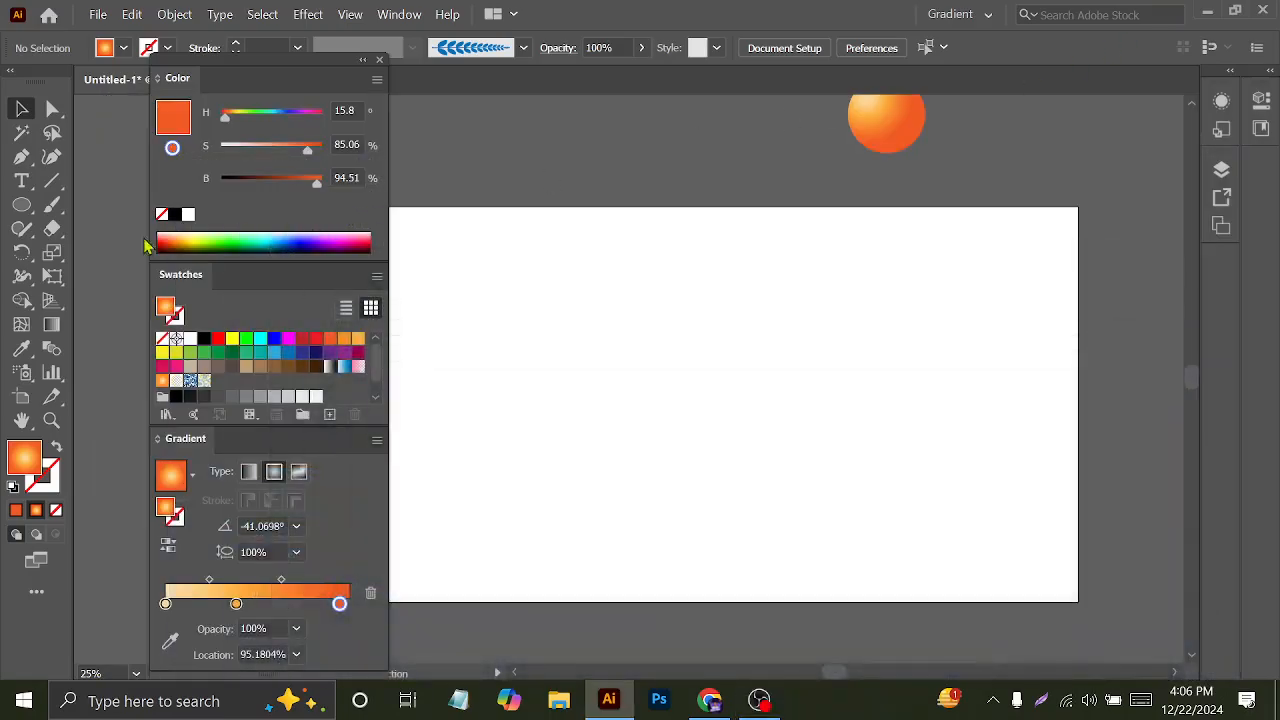
- Draw a tall, narrow rectangle near the middle of the artboard and remove the middle stop from its gradient
drag(21, 204, 90, 206)
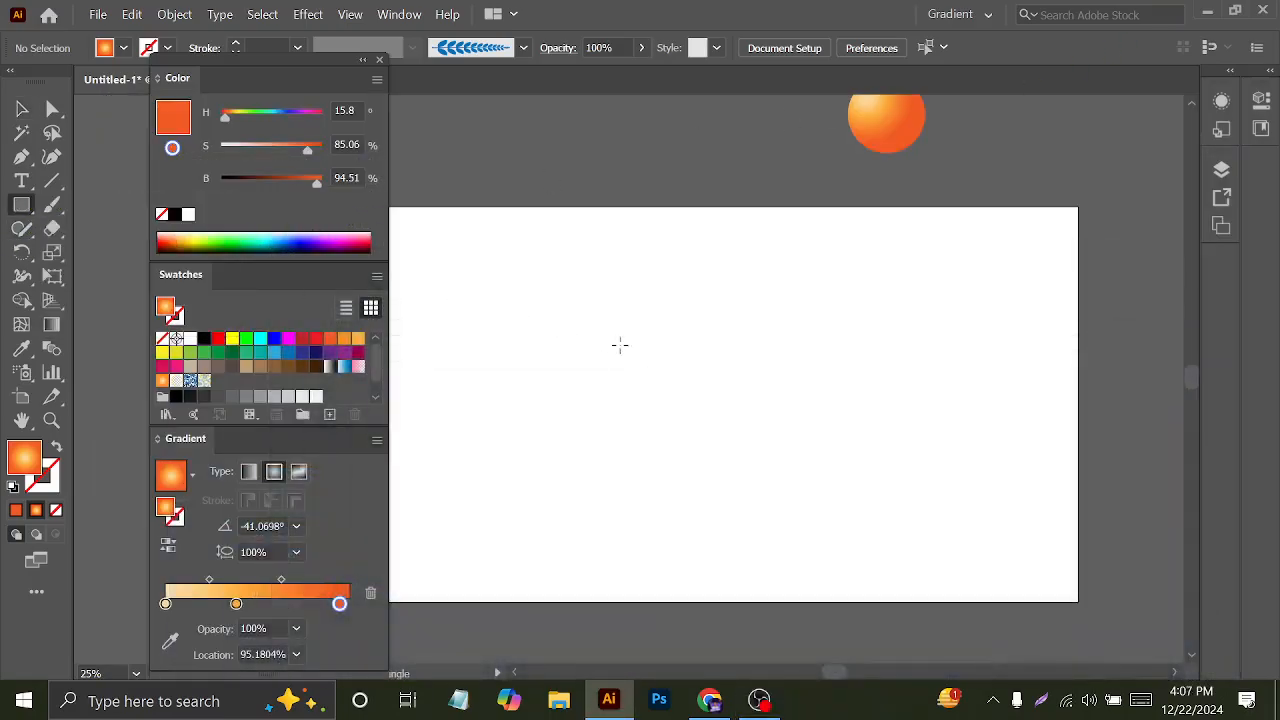
drag(631, 263, 665, 529)
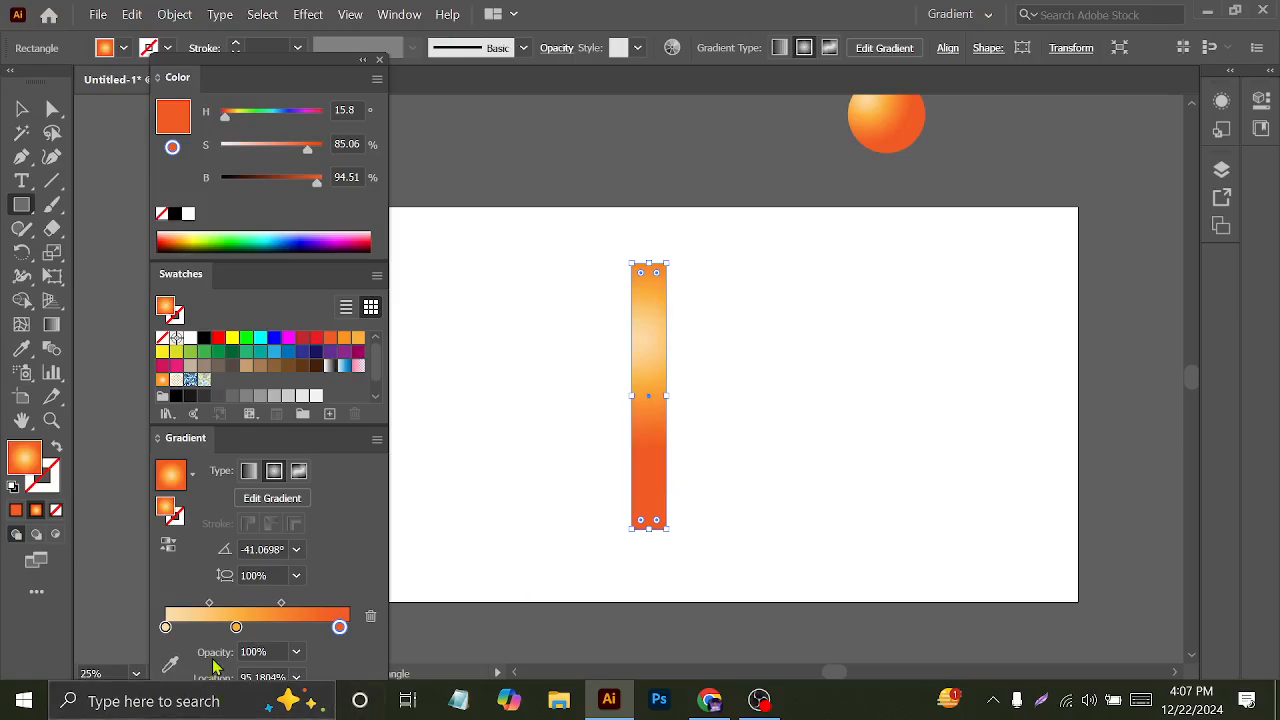
drag(236, 626, 237, 648)
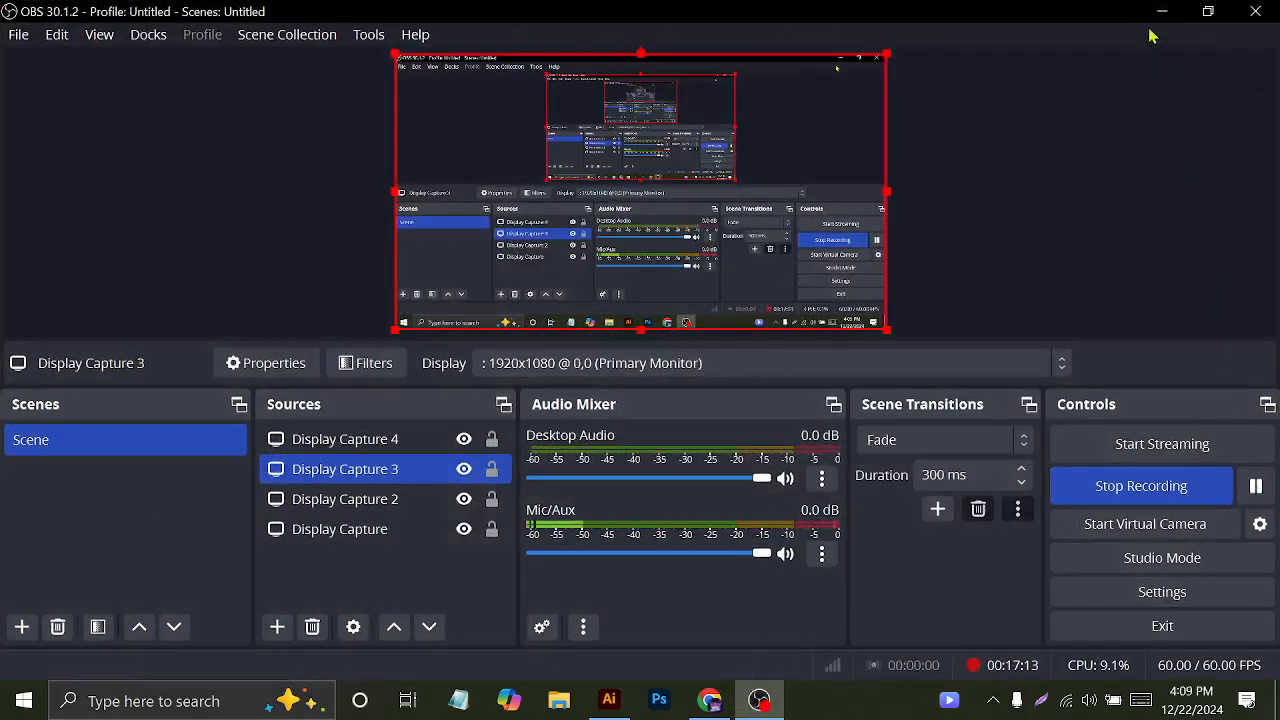
- Return to Illustrator and change the narrow rectangle's gradient type to linear, with the Gradient tool active
click(1162, 12)
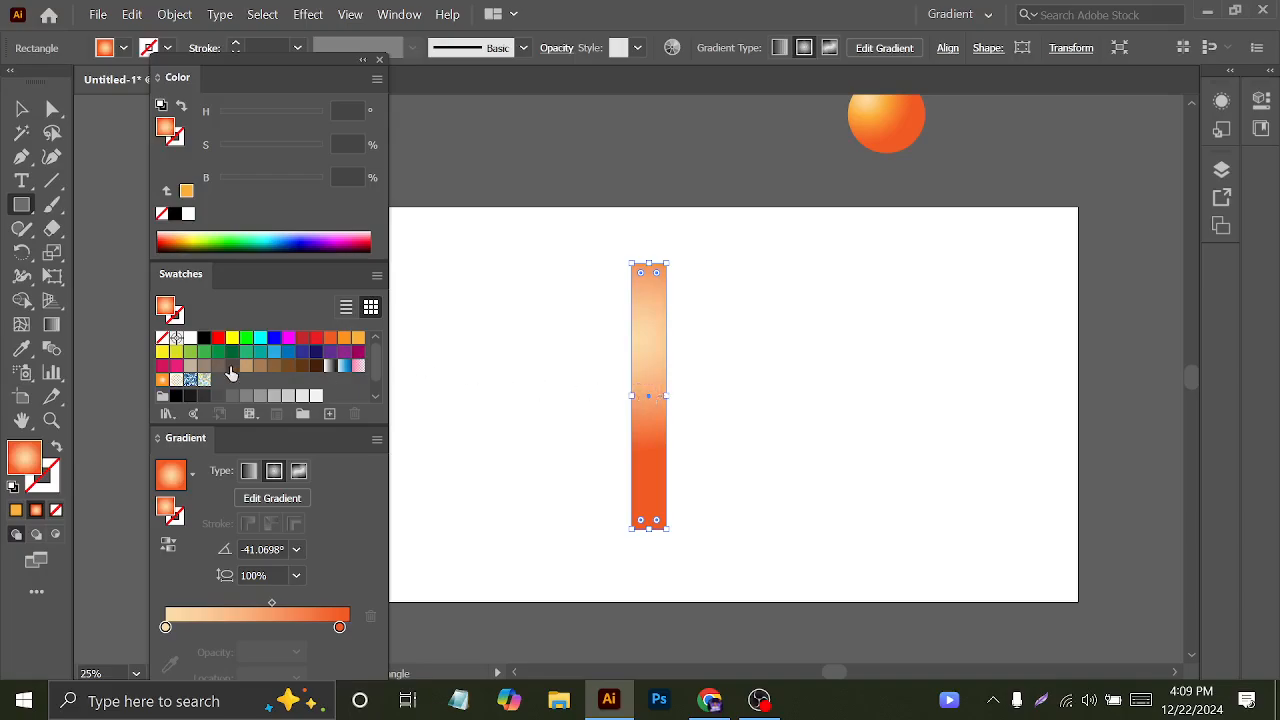
click(52, 324)
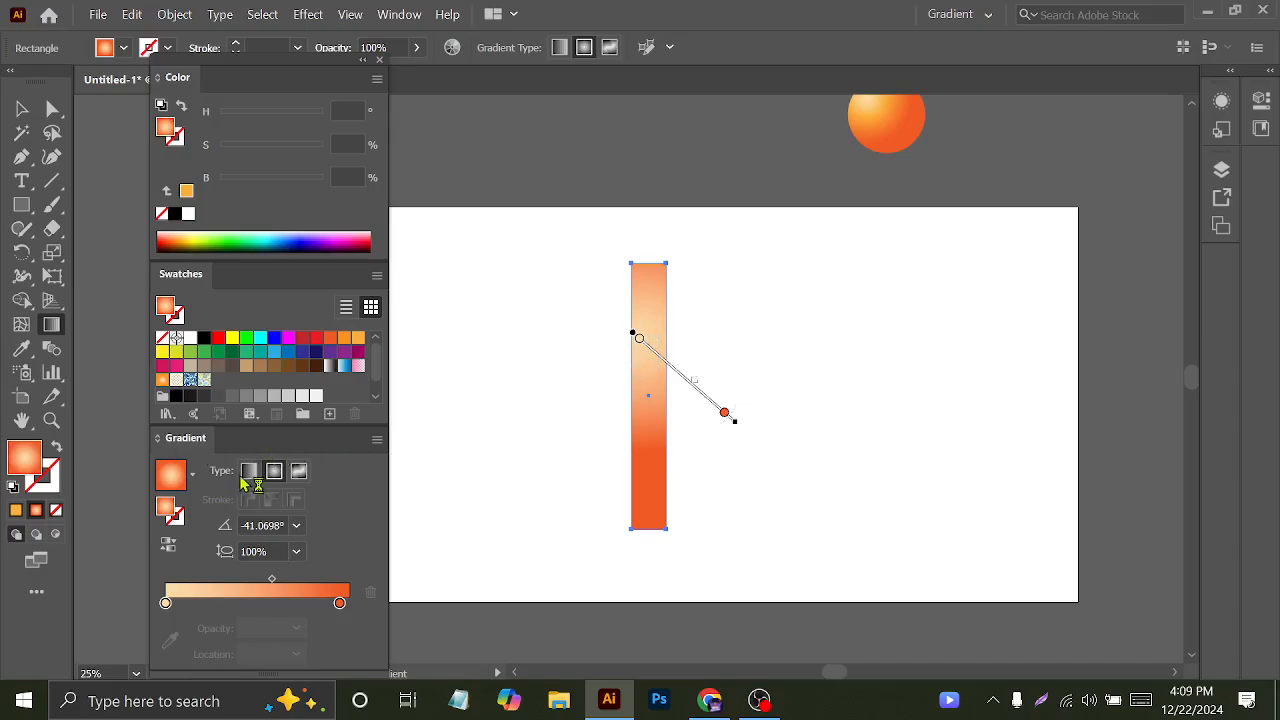
click(299, 472)
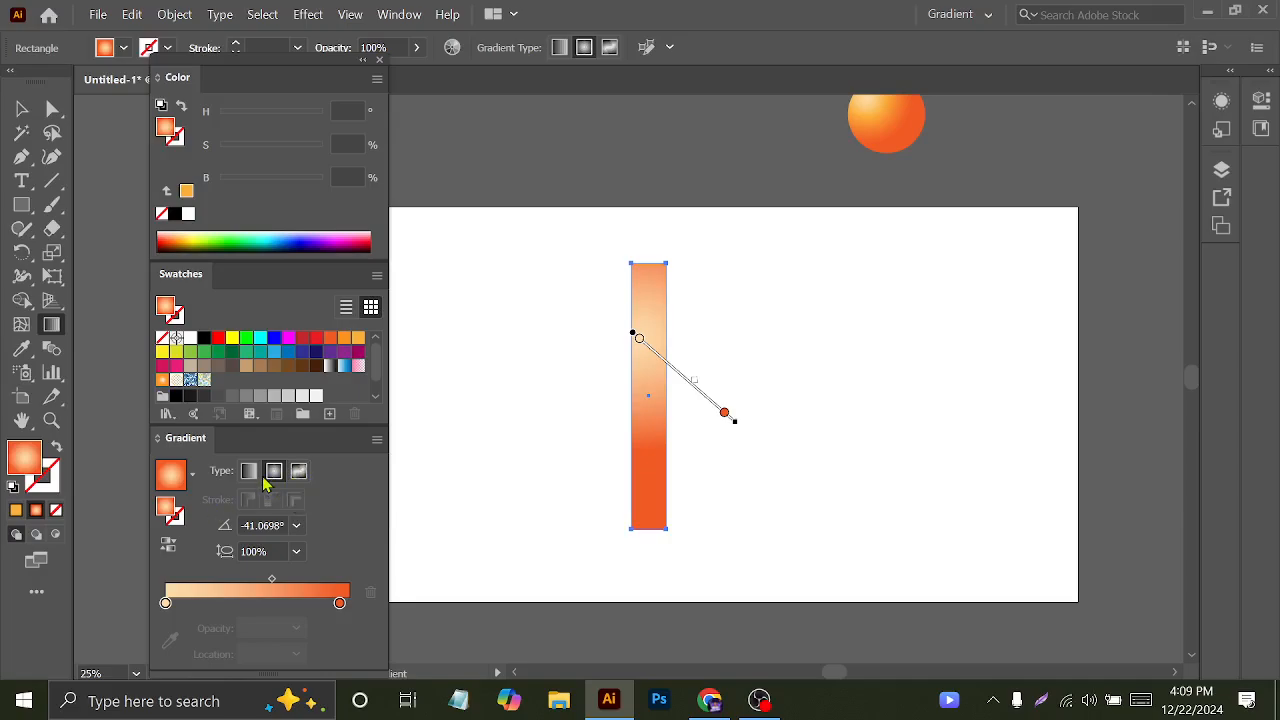
click(255, 479)
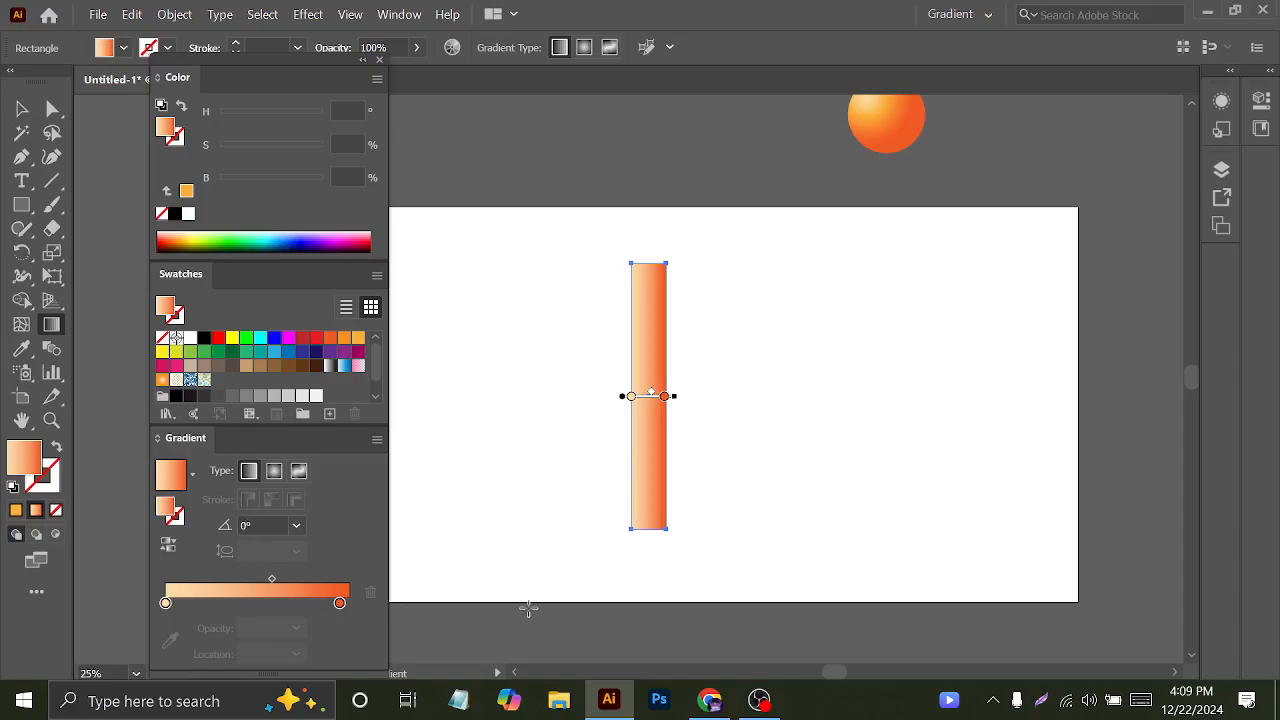
drag(160, 606, 253, 613)
drag(340, 604, 214, 606)
key(ctrl+z)
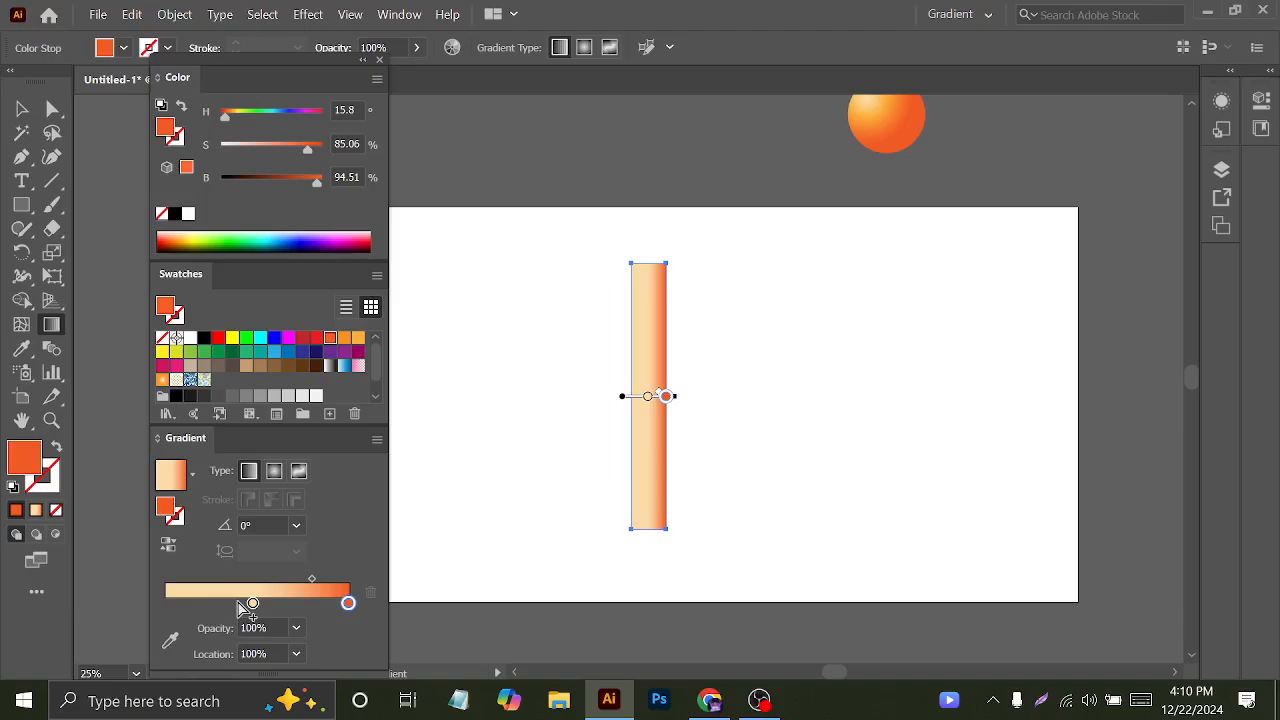
key(ctrl+z)
key(ctrl+z)
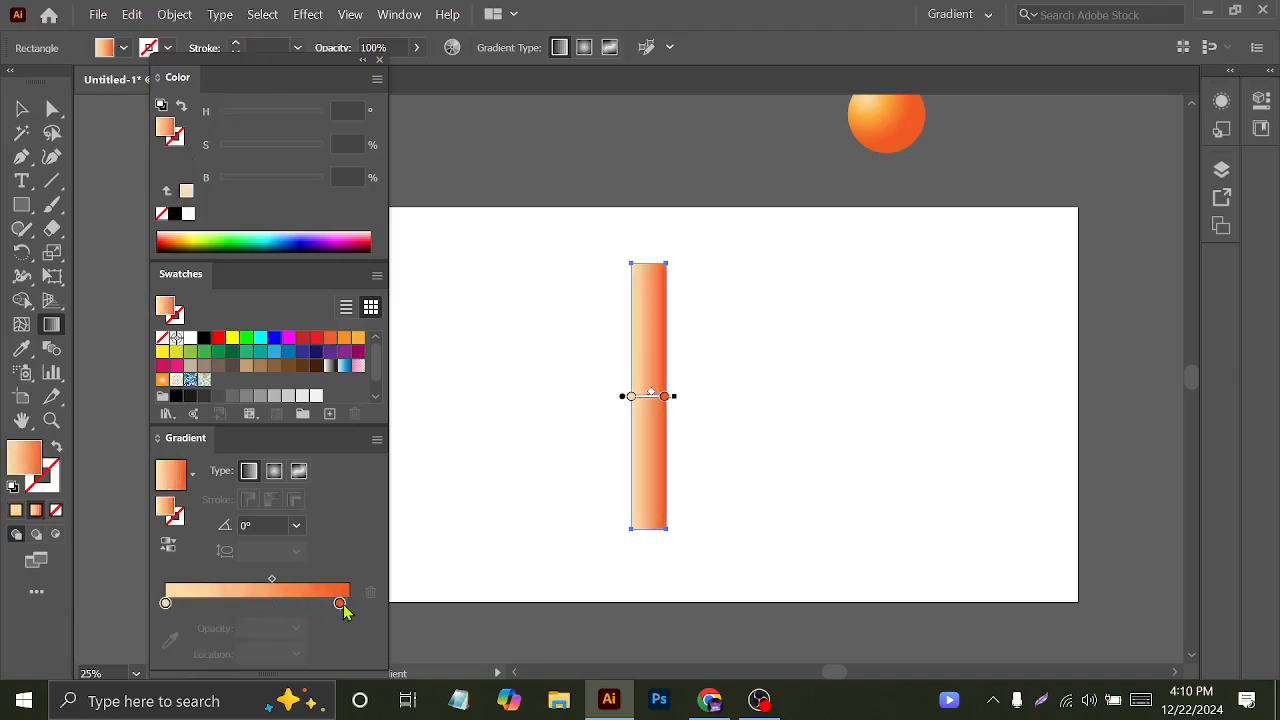
- Move the linear gradient's end stop to 100% and give it the lighter orange swatch with a hue of about 32°
drag(341, 604, 362, 604)
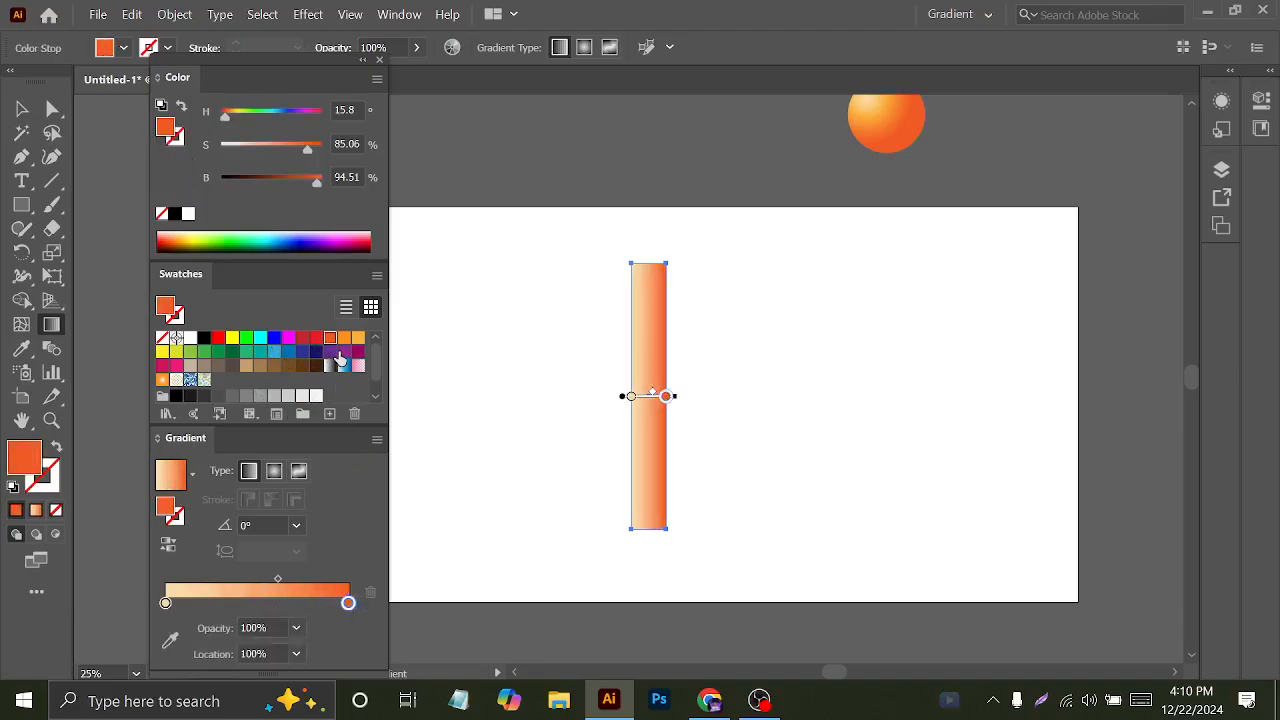
click(344, 338)
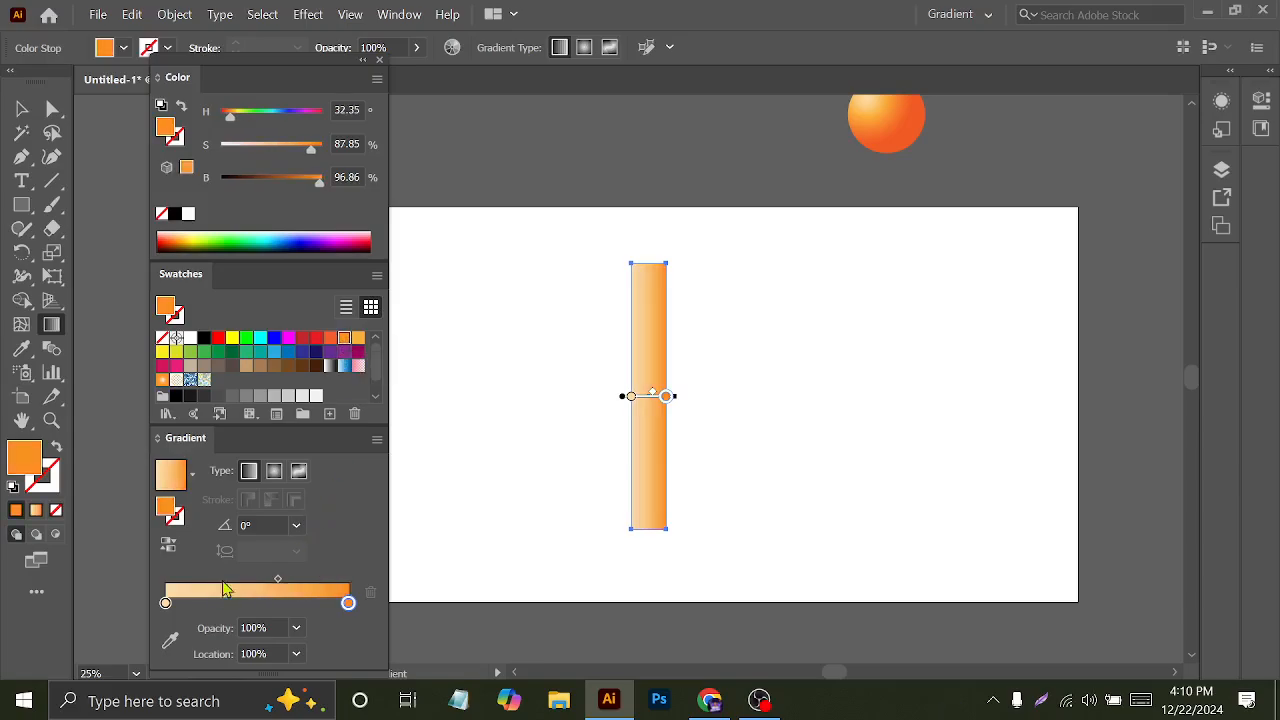
- Replace the gradient's pale start stop with a duplicate of the orange end stop placed at 0%
click(166, 603)
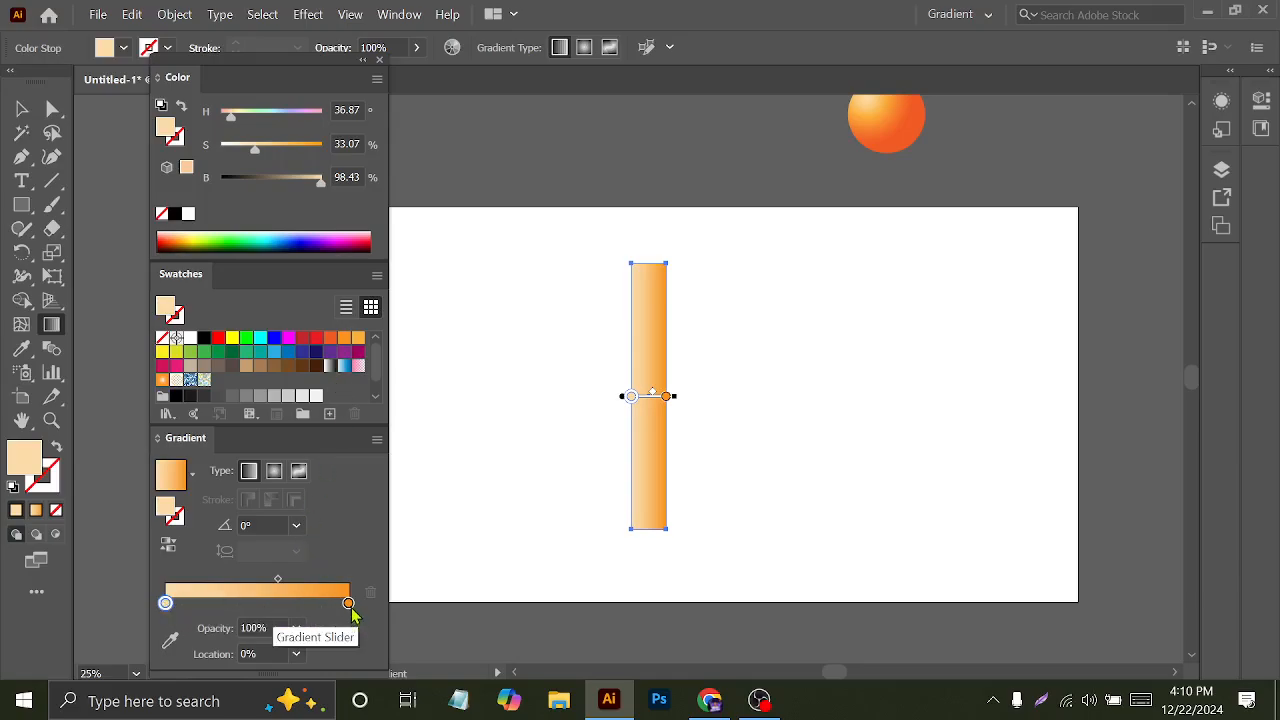
drag(351, 606, 277, 603)
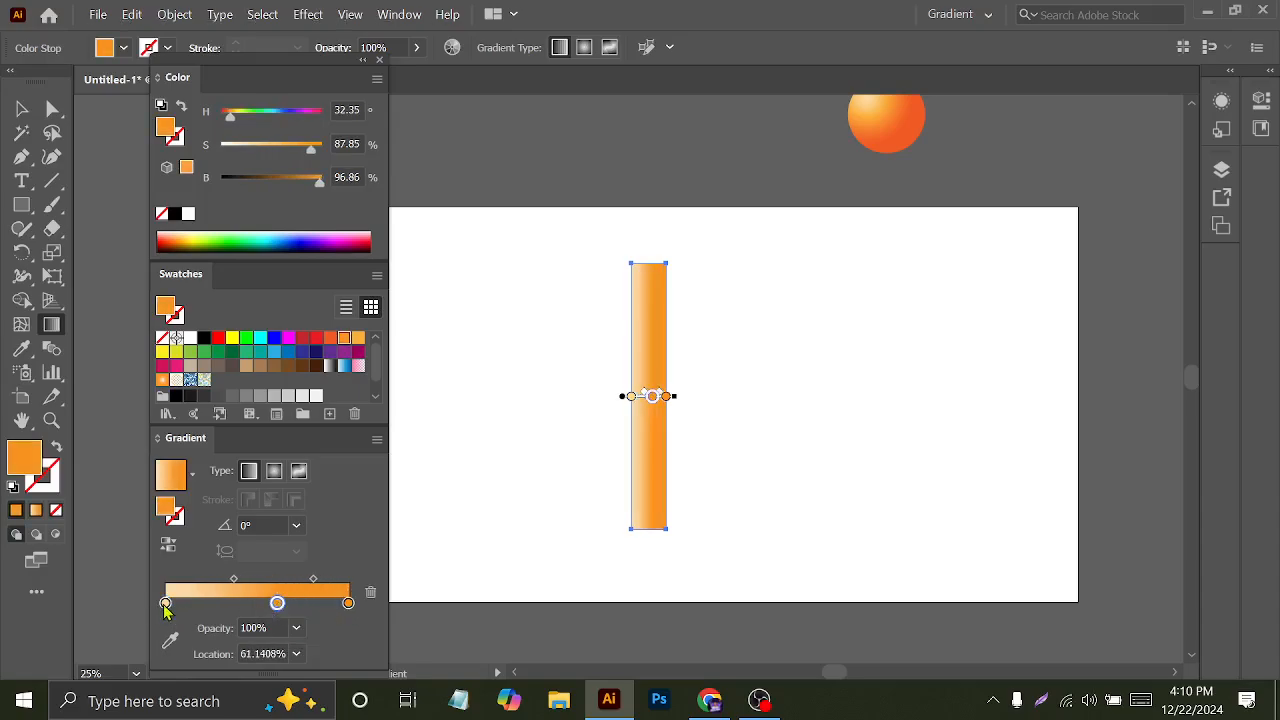
click(166, 603)
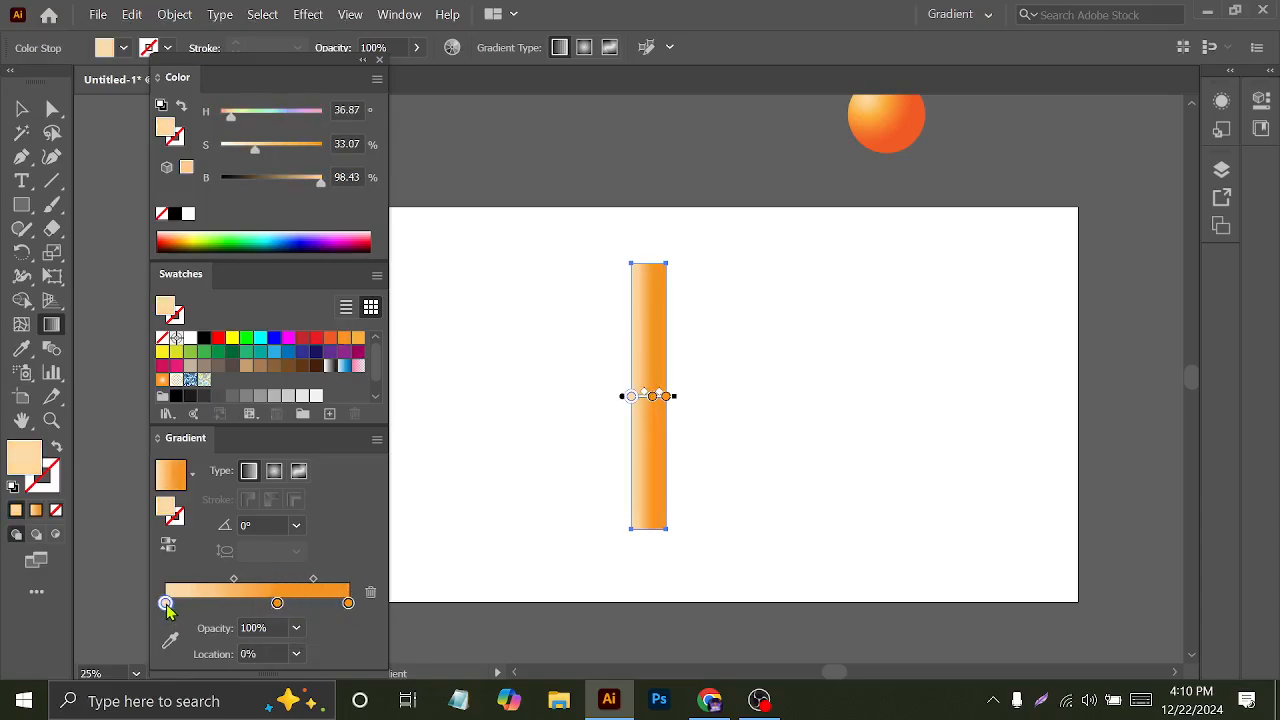
click(370, 594)
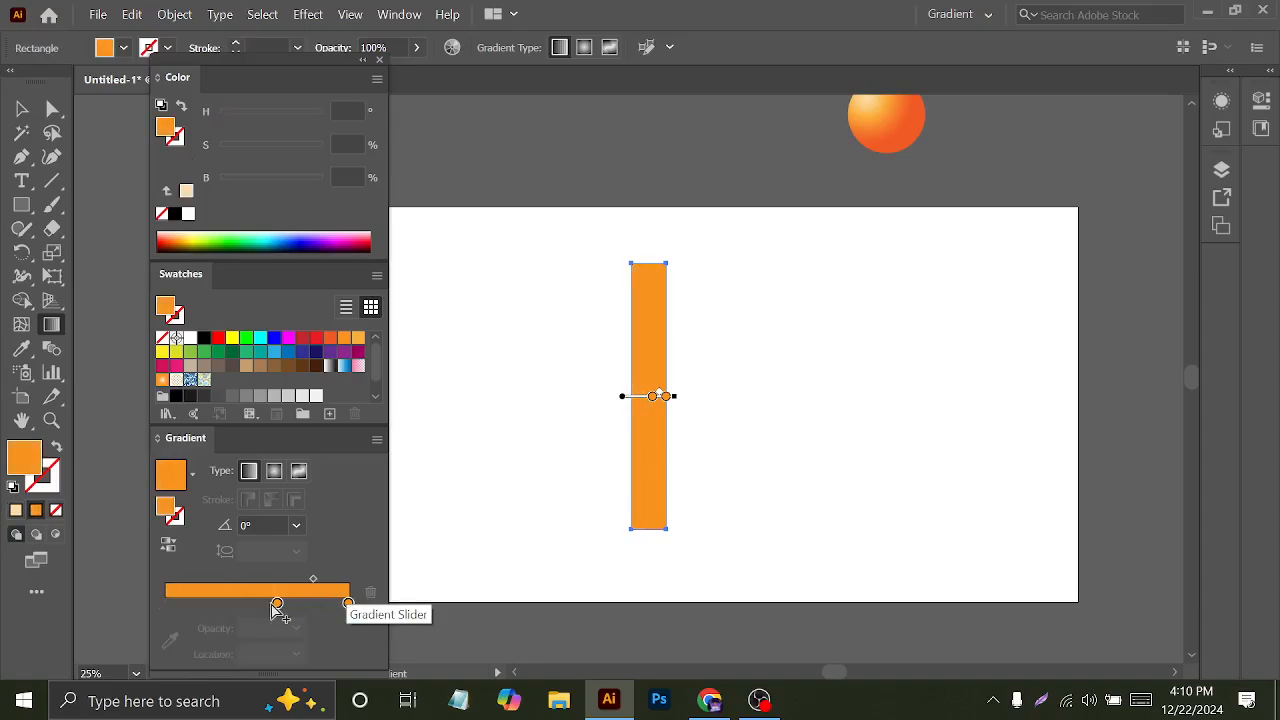
click(277, 603)
drag(277, 604, 166, 604)
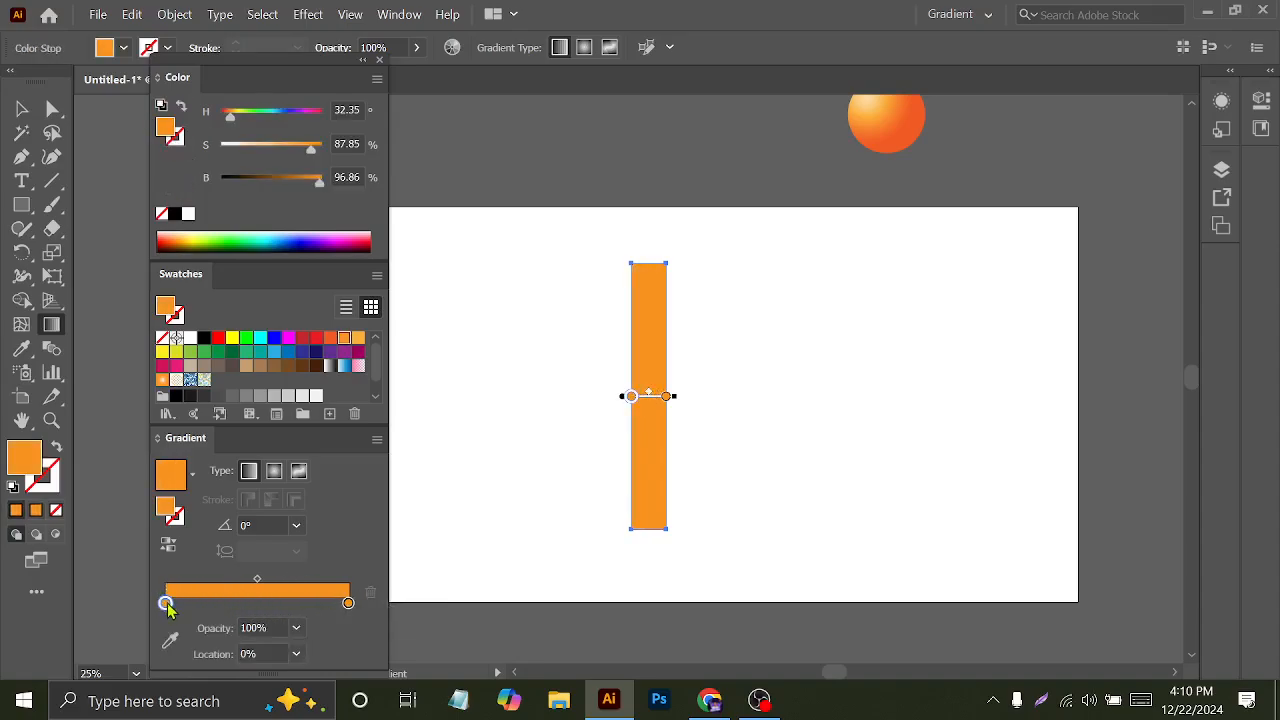
- Add a middle stop at about 47% to the orange gradient and lower its saturation to about 60%
click(252, 605)
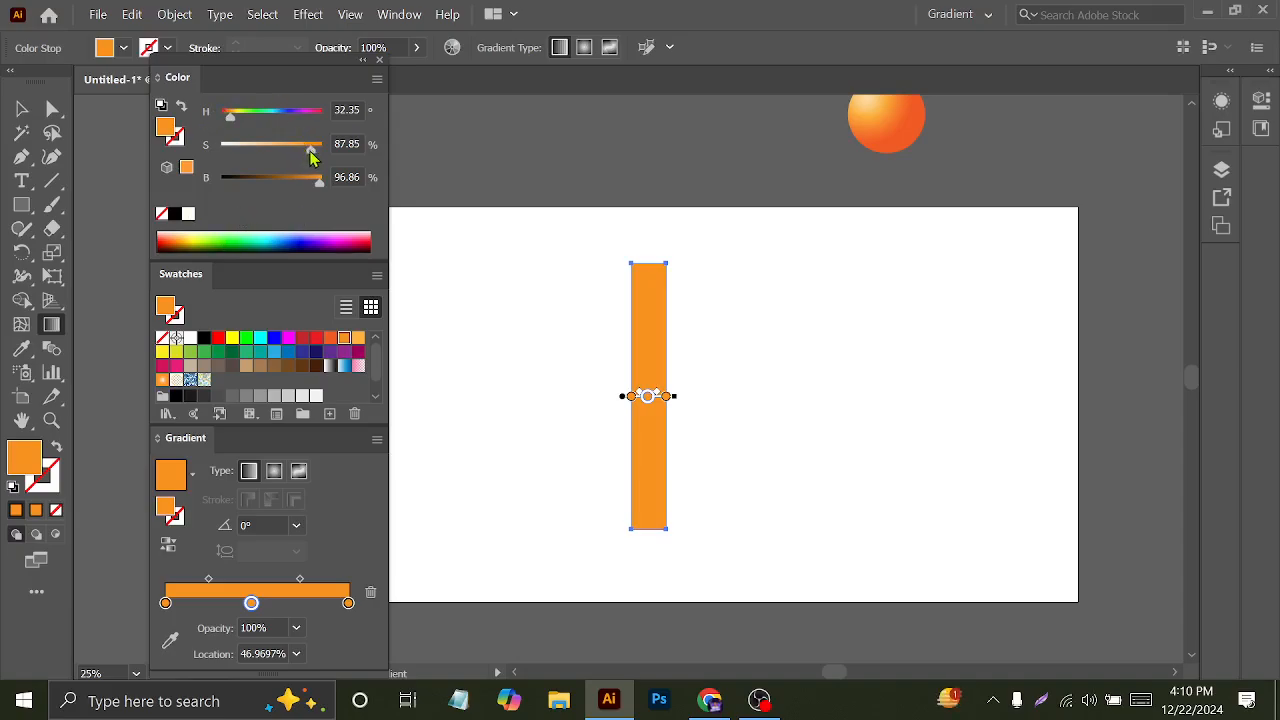
drag(311, 150, 281, 143)
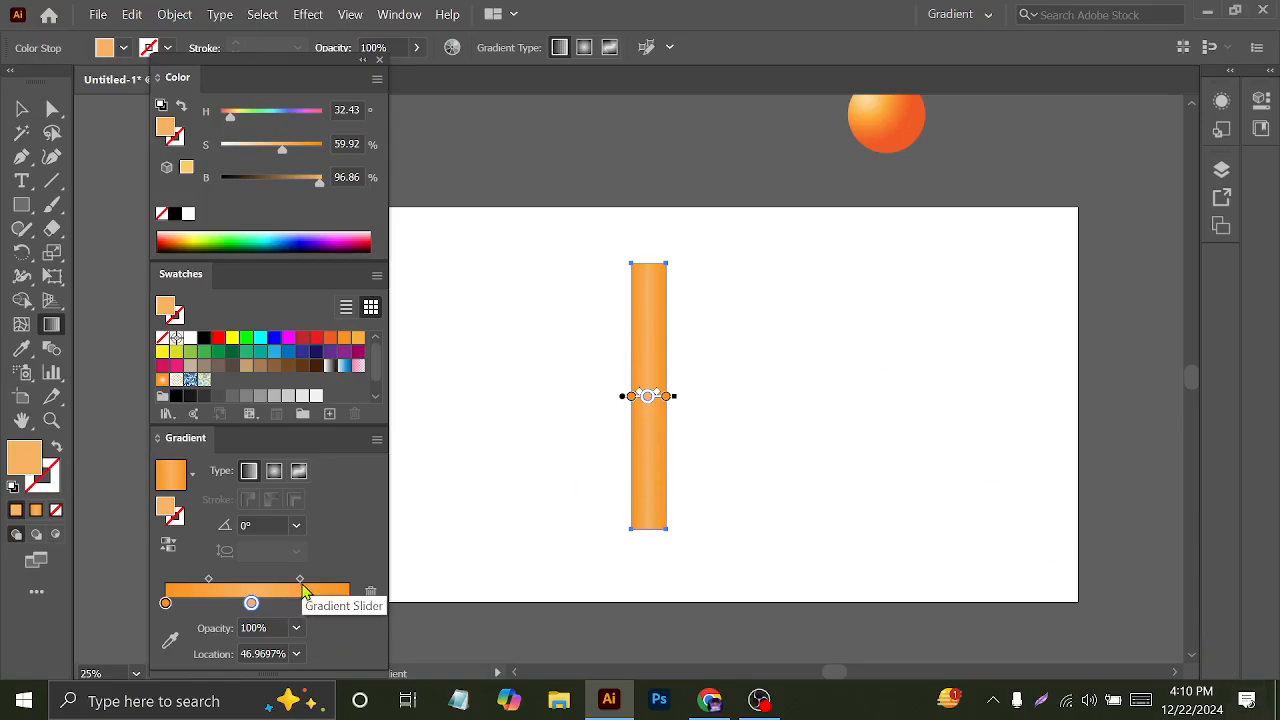
- Shift the two gradient midpoints outward, away from the middle stop, to widen the rectangle's highlight
drag(300, 580, 318, 580)
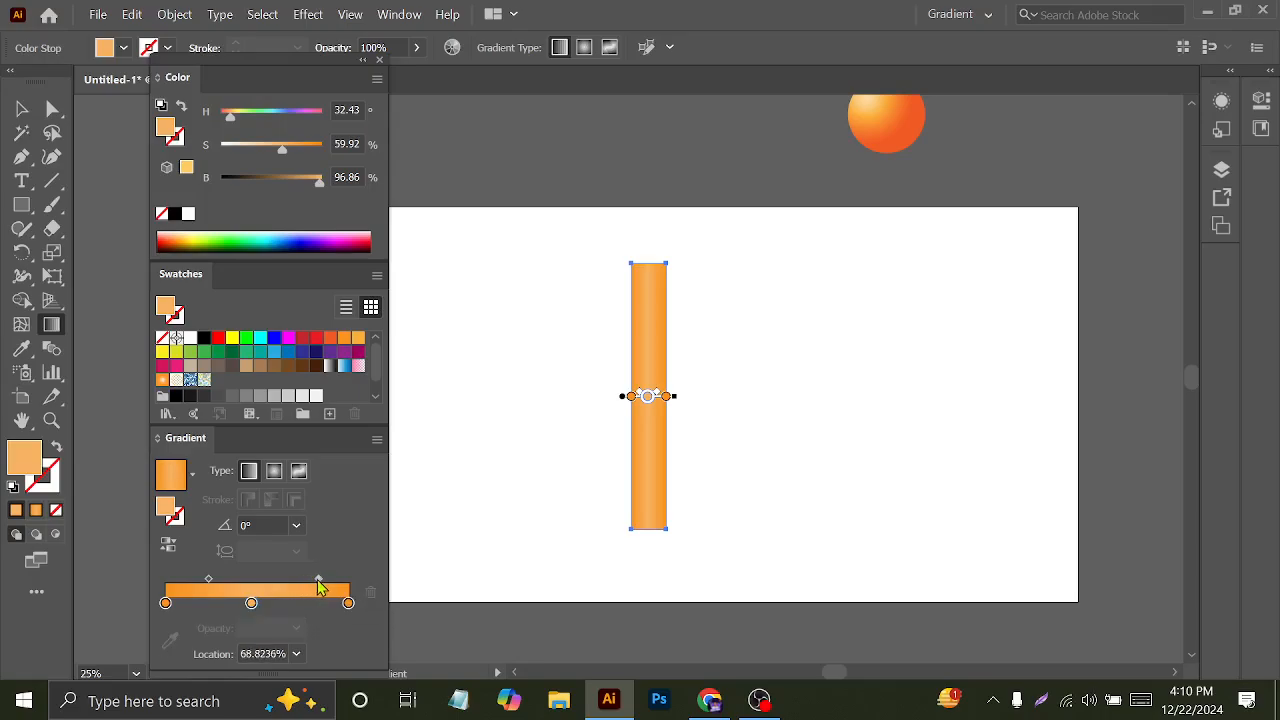
drag(208, 580, 195, 581)
drag(318, 580, 310, 586)
- Lower the brightness of the rectangle's gradient stop at 100% to about 84%
click(348, 603)
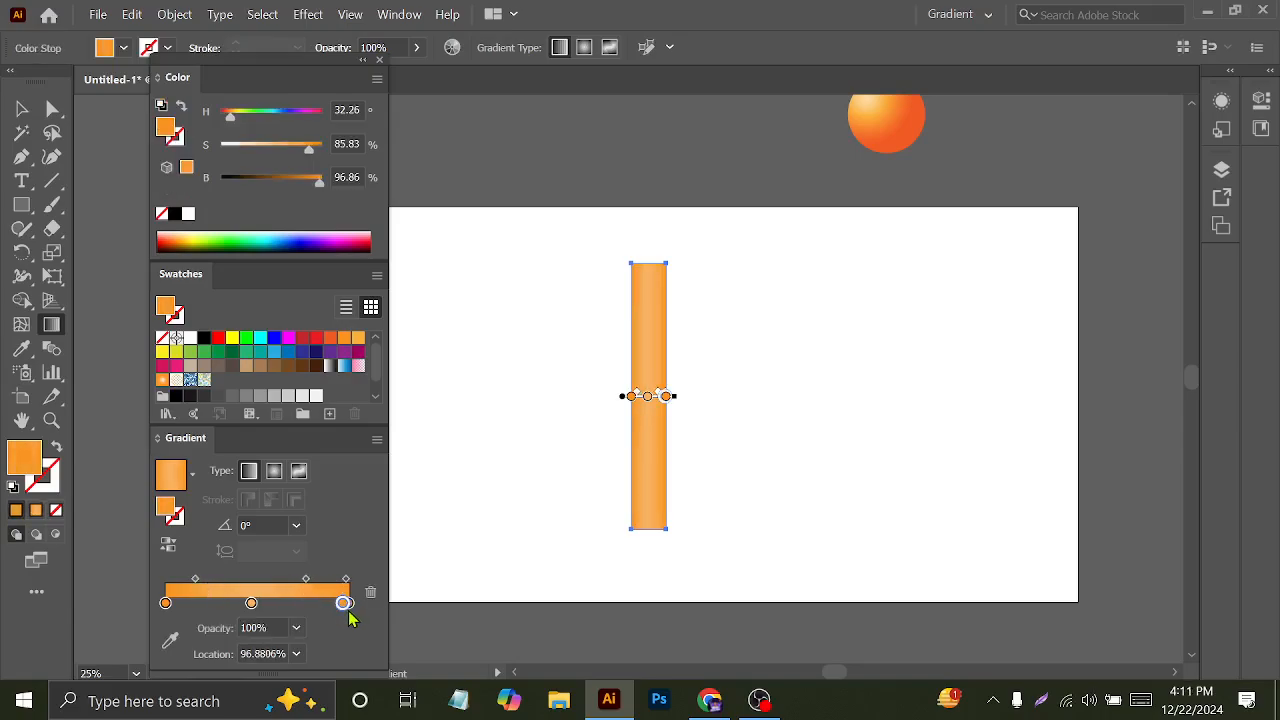
click(348, 603)
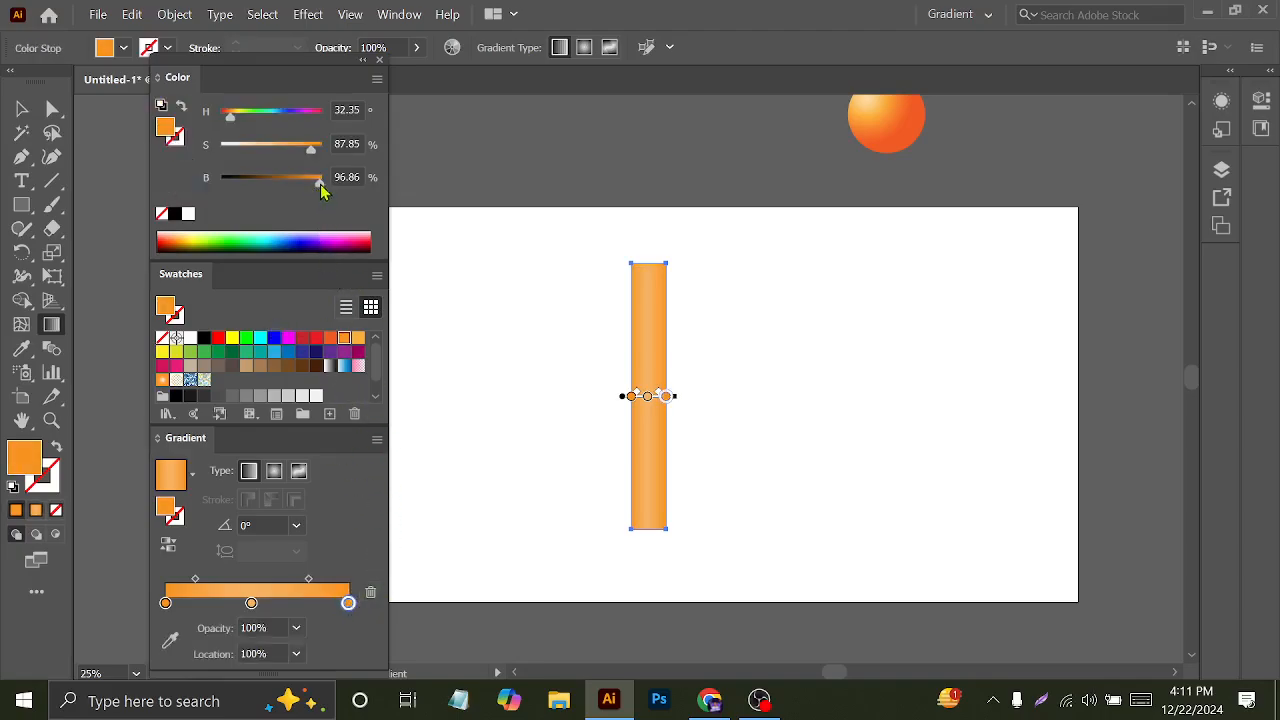
drag(320, 184, 307, 186)
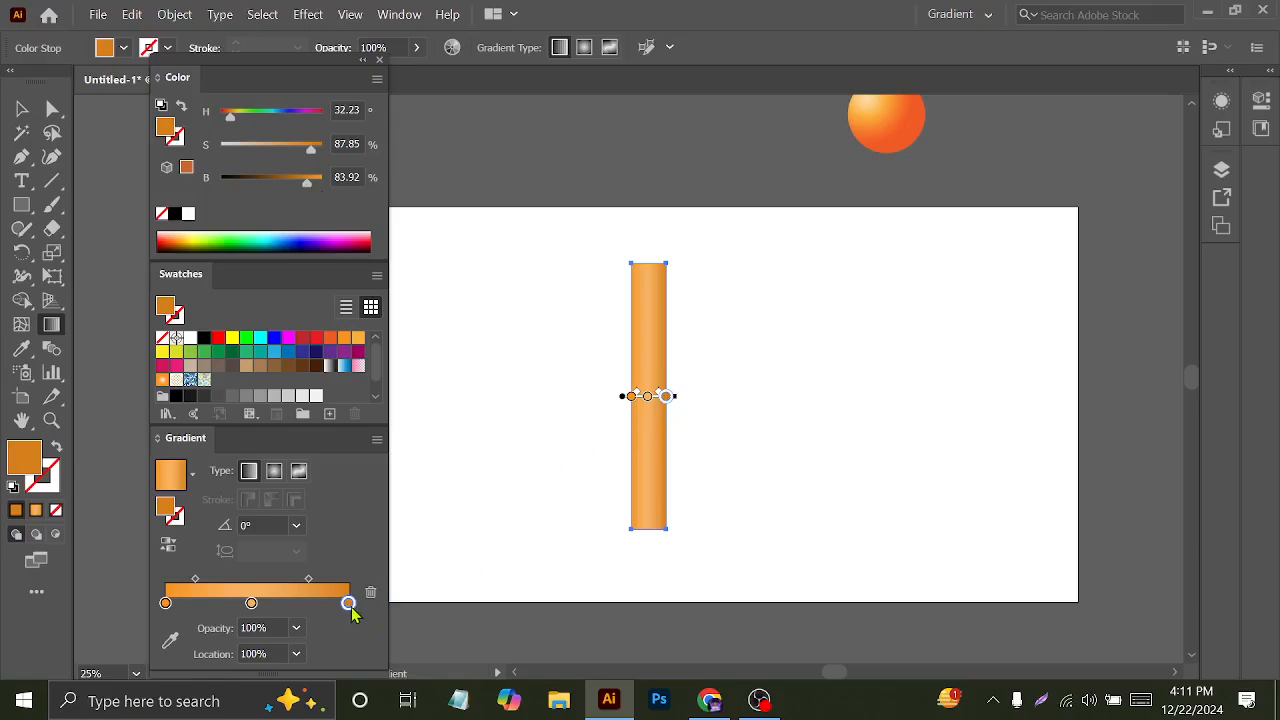
- Replace the gradient's start stop with a duplicate of the darkened end stop at 0%
drag(348, 603, 166, 605)
click(165, 604)
click(370, 592)
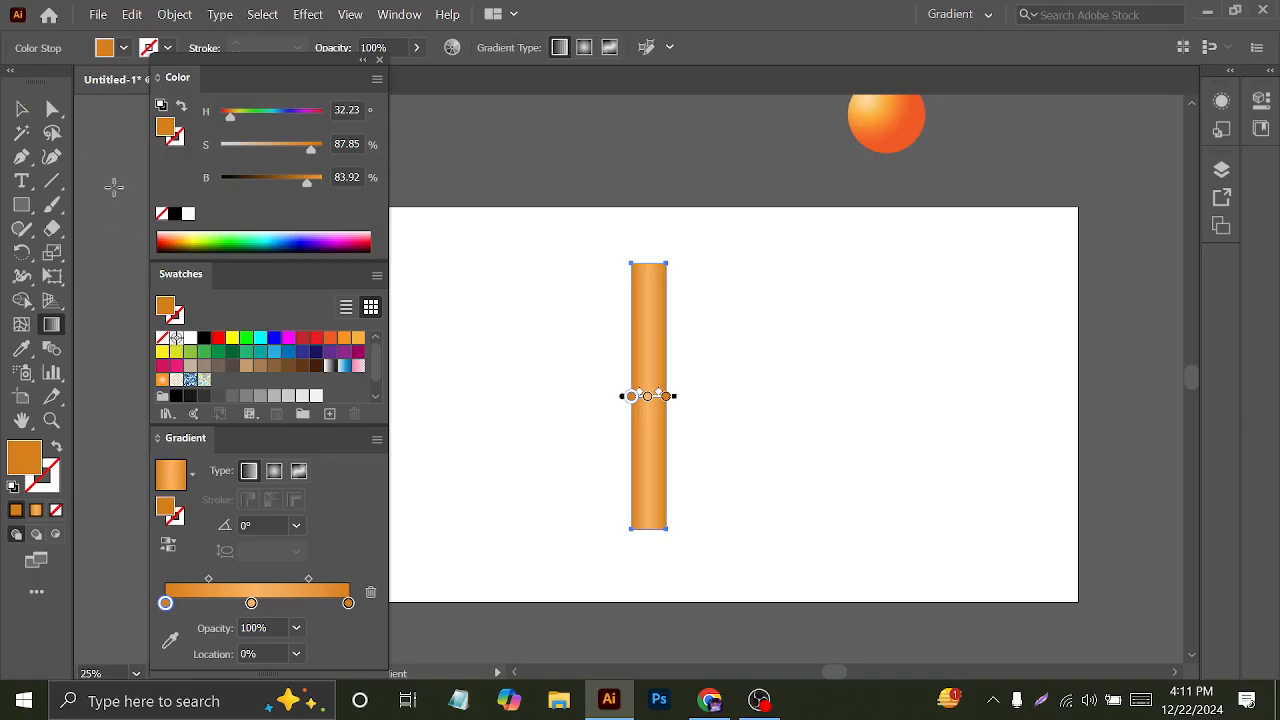
- Move the shaded narrow rectangle to the right half of the artboard with the Selection tool, and deselect it
click(21, 108)
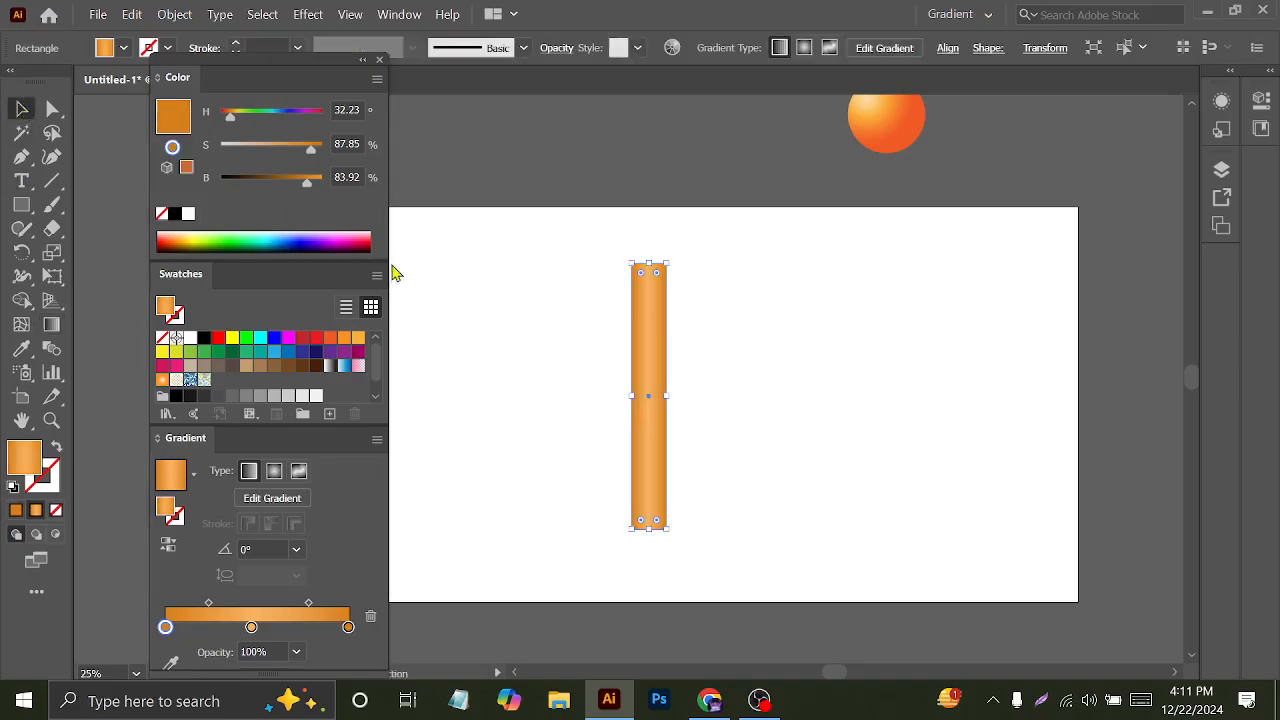
drag(651, 337, 818, 312)
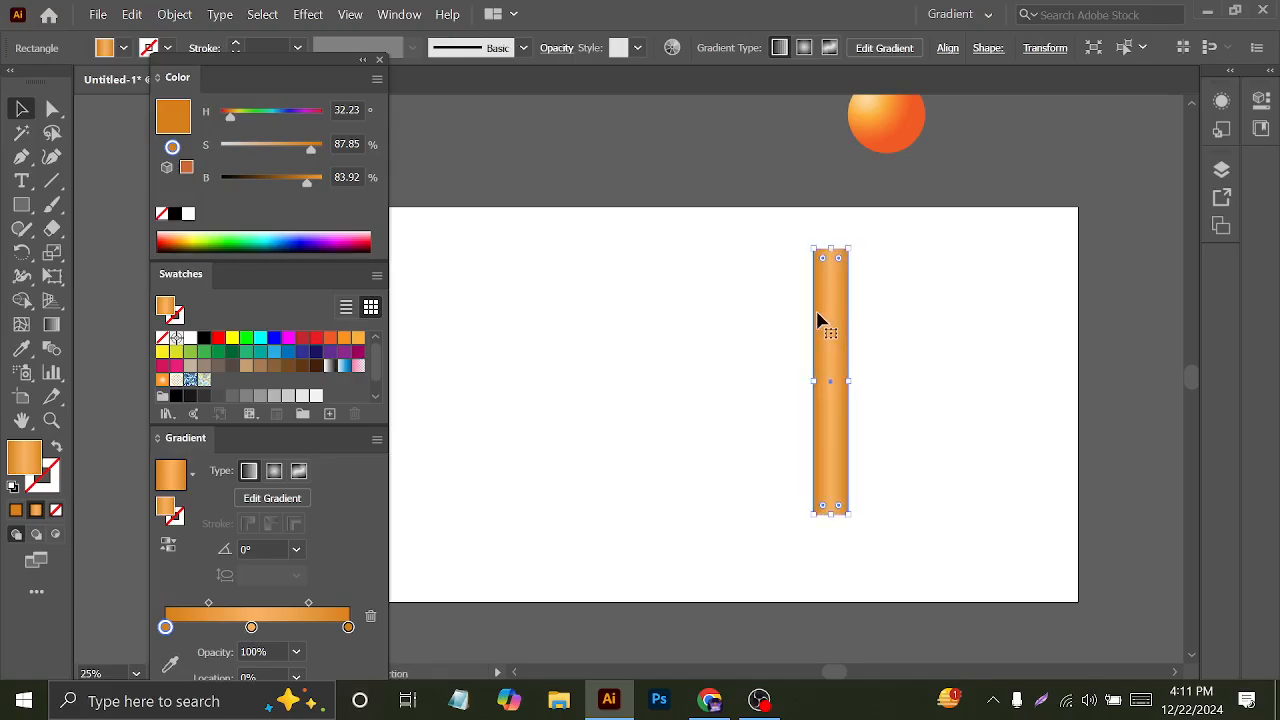
click(856, 360)
click(827, 321)
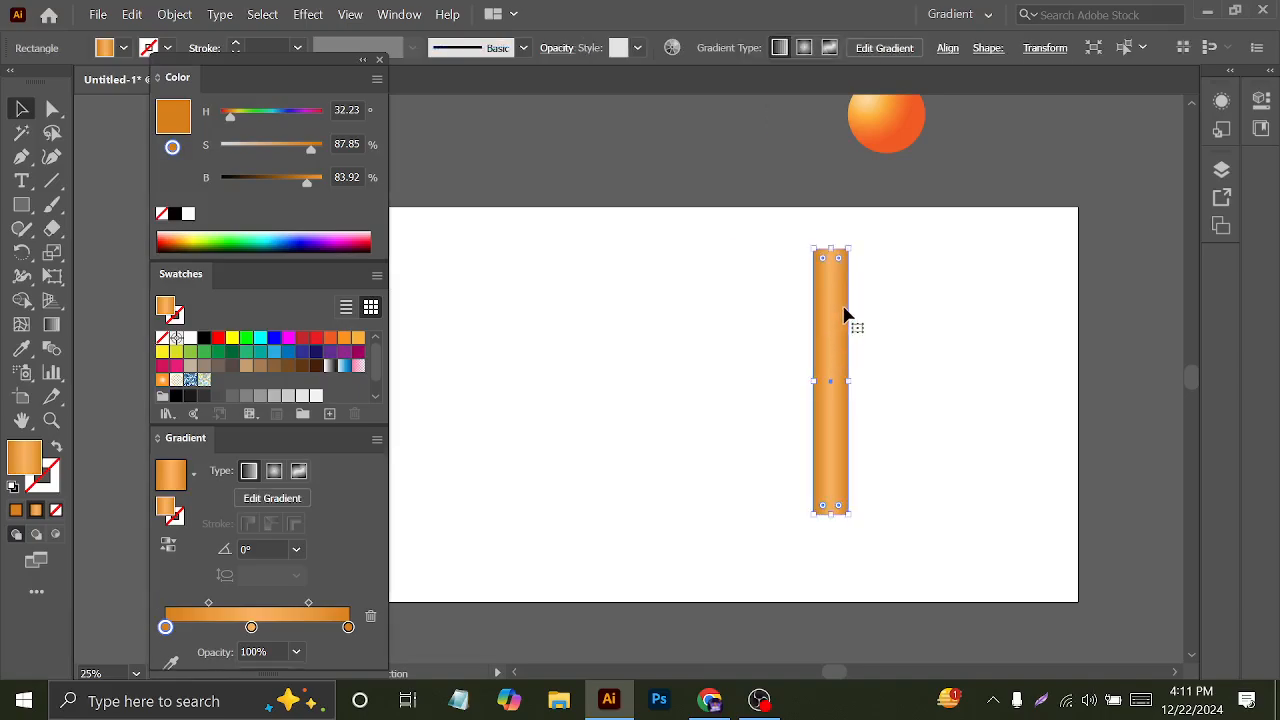
key(ctrl)
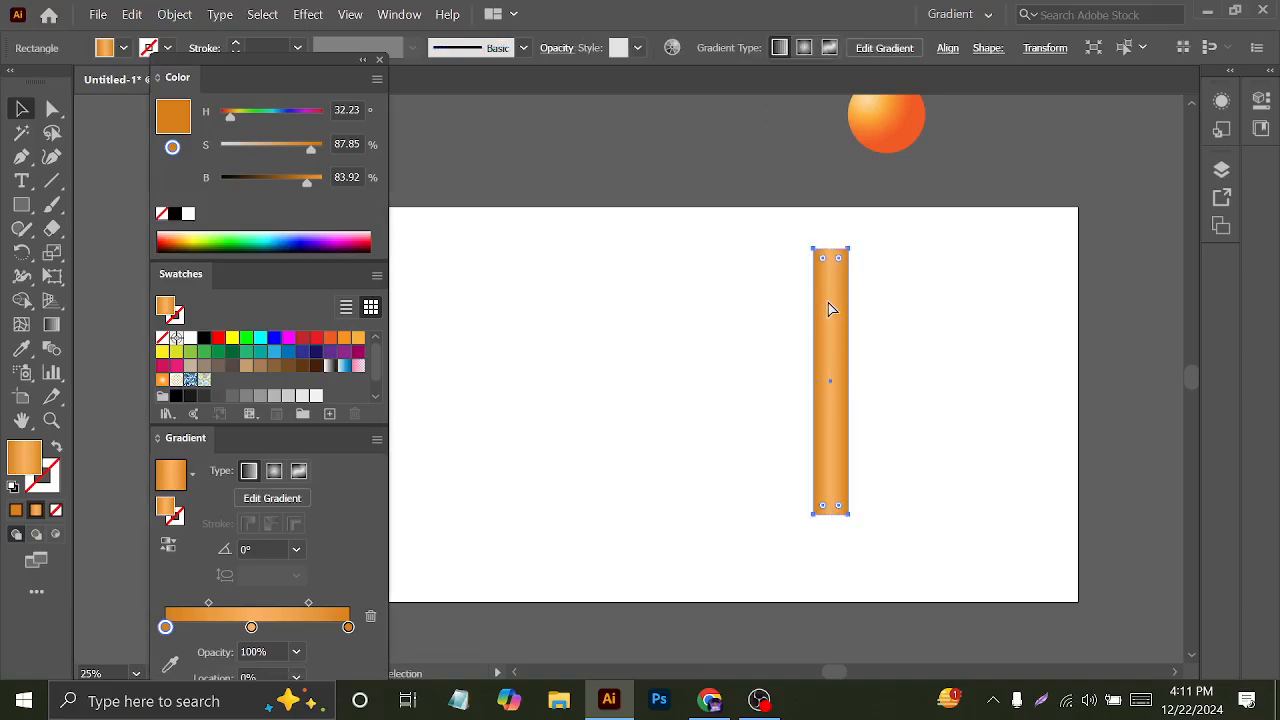
click(862, 320)
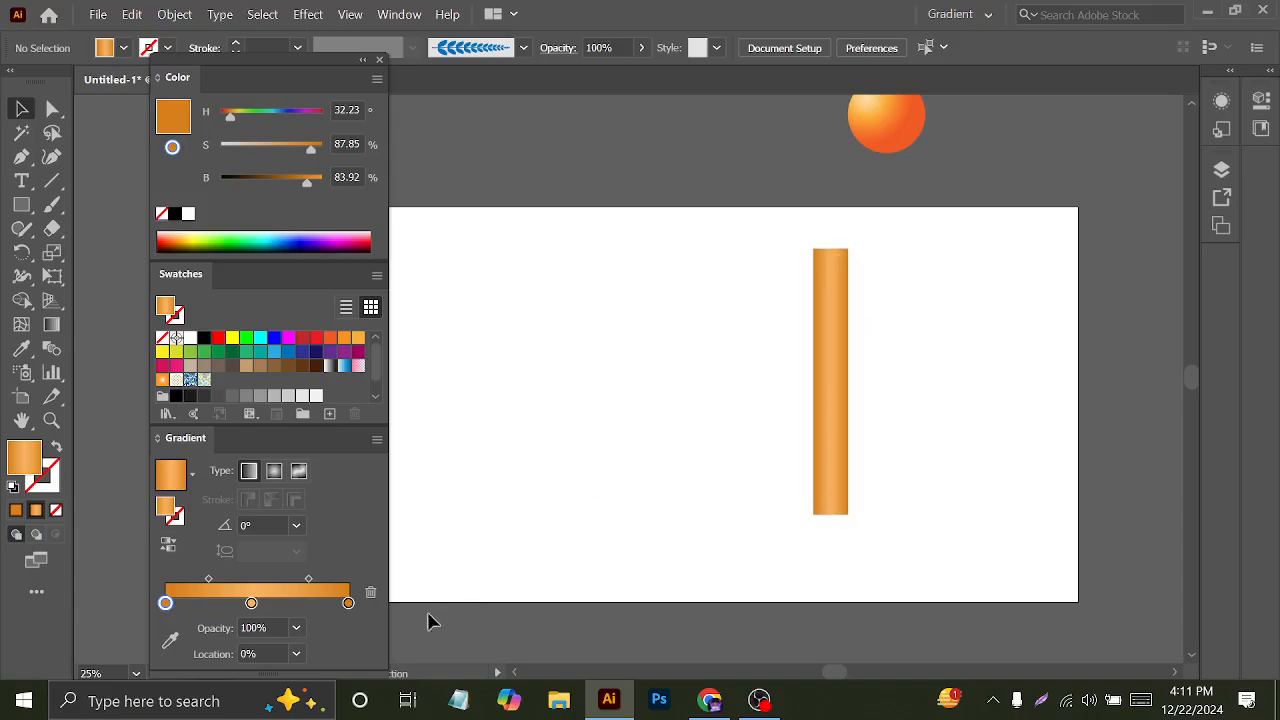
mouse_move(347, 603)
mouse_down()
mouse_move(338, 614)
mouse_move(346, 601)
mouse_up()
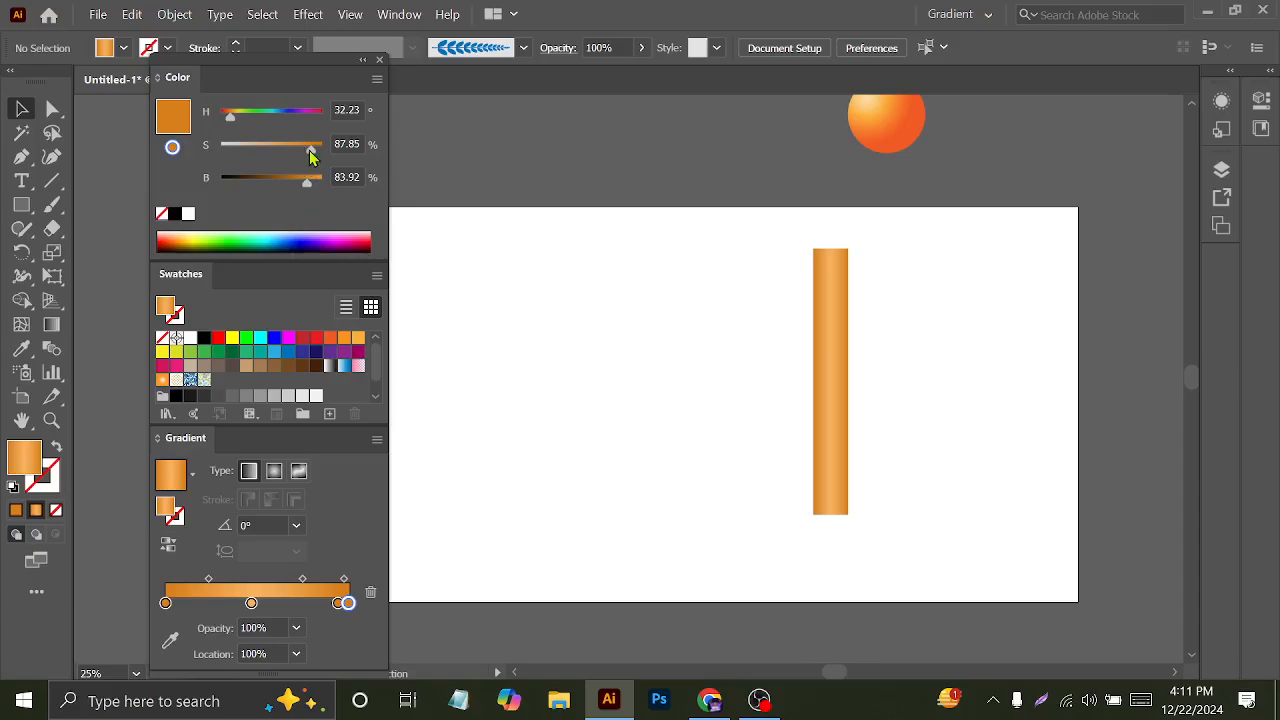
drag(310, 152, 258, 157)
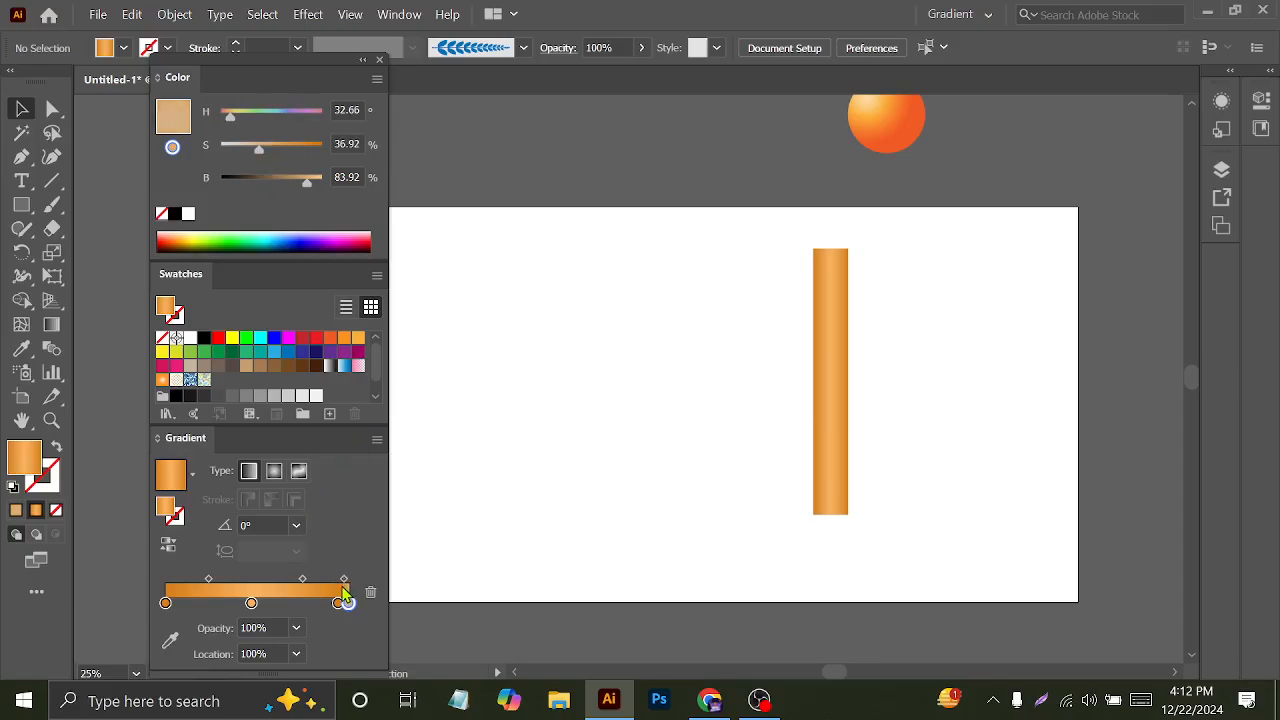
drag(345, 581, 339, 583)
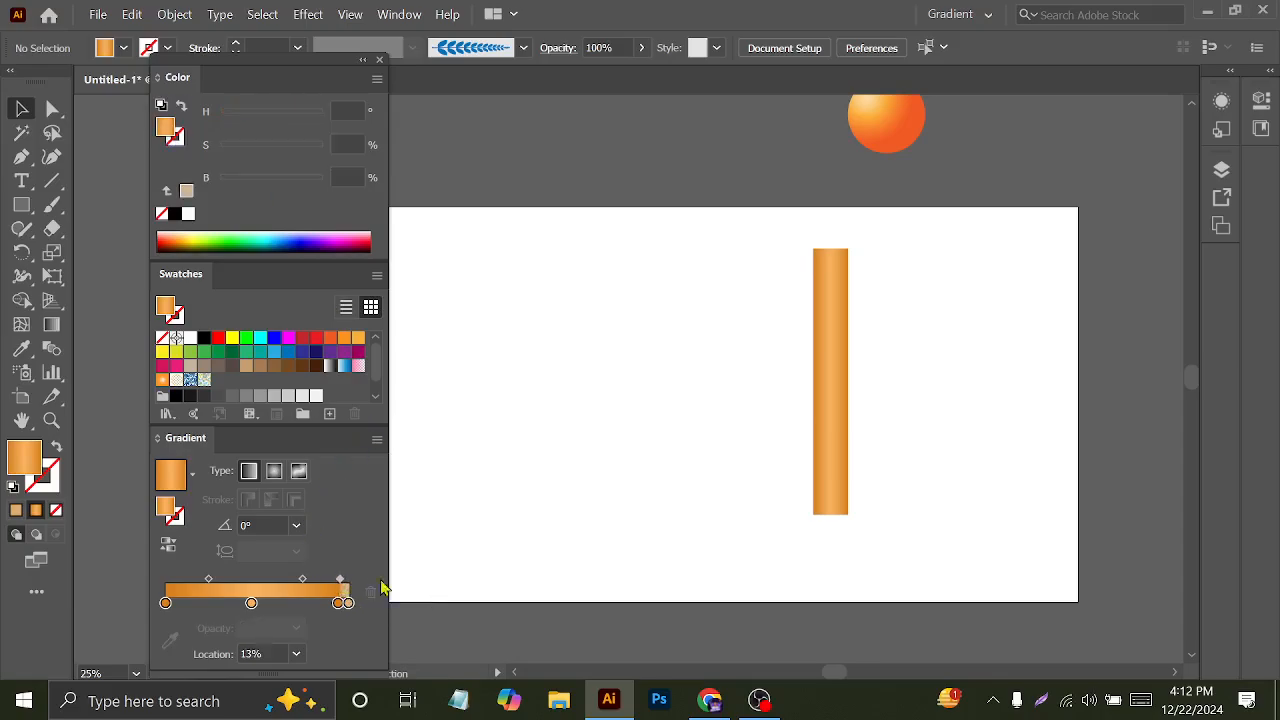
scroll(879, 356, up, 8)
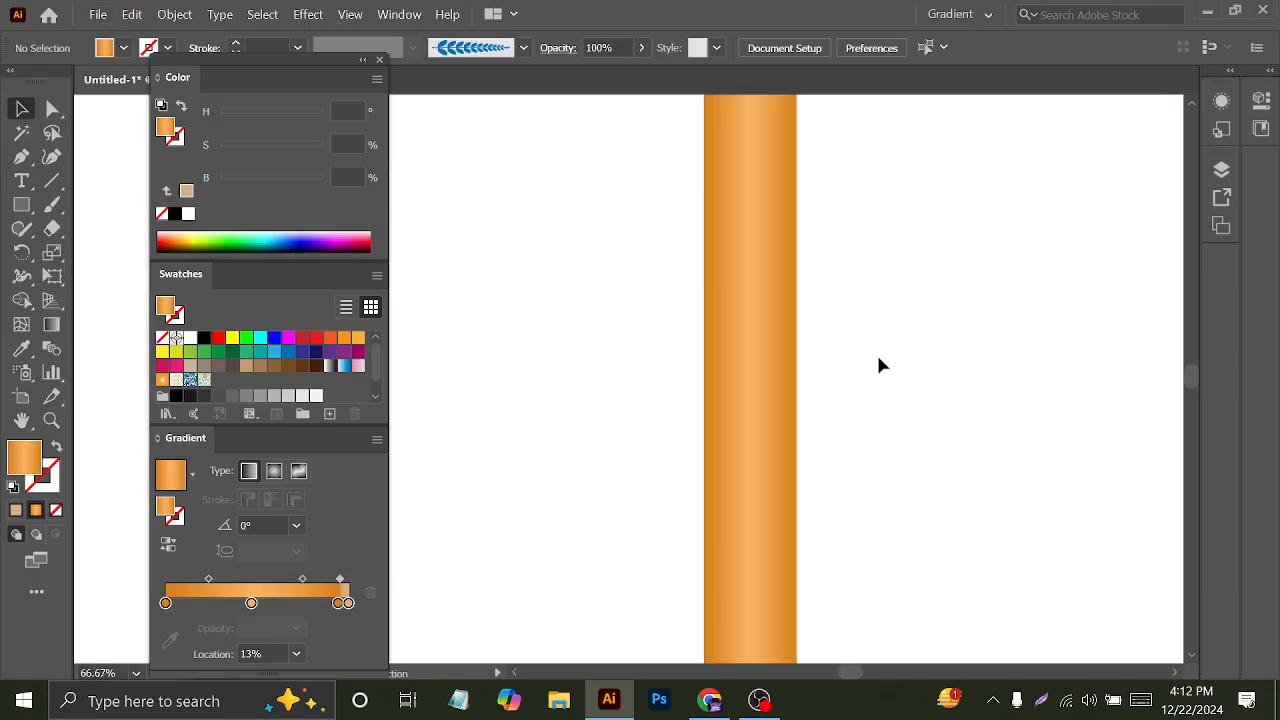
scroll(688, 326, down, 7)
scroll(691, 329, down, 2)
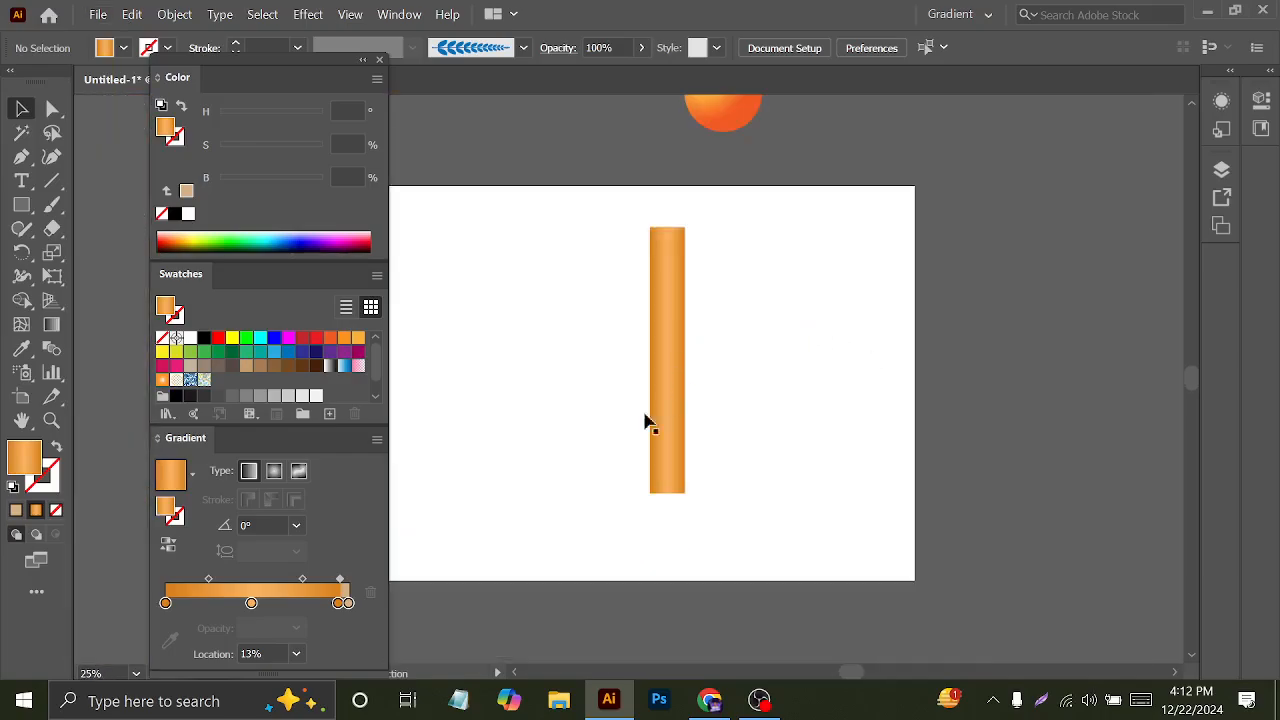
drag(324, 606, 331, 606)
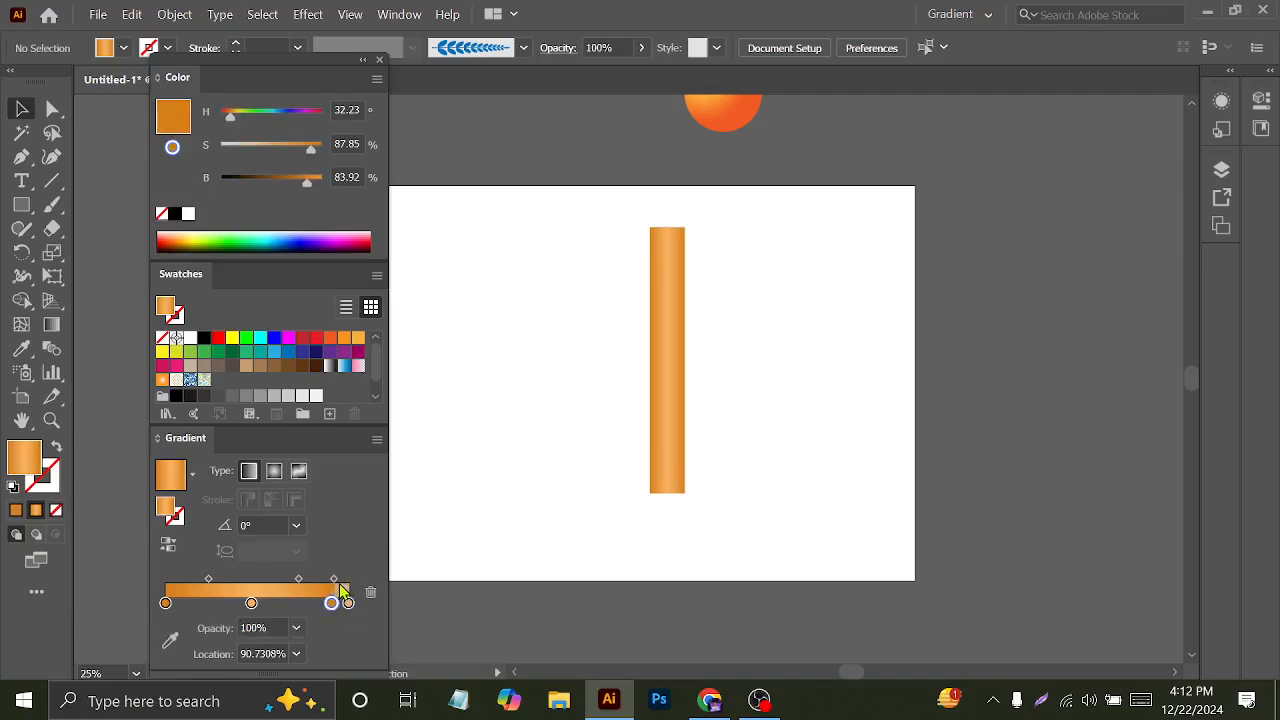
click(340, 580)
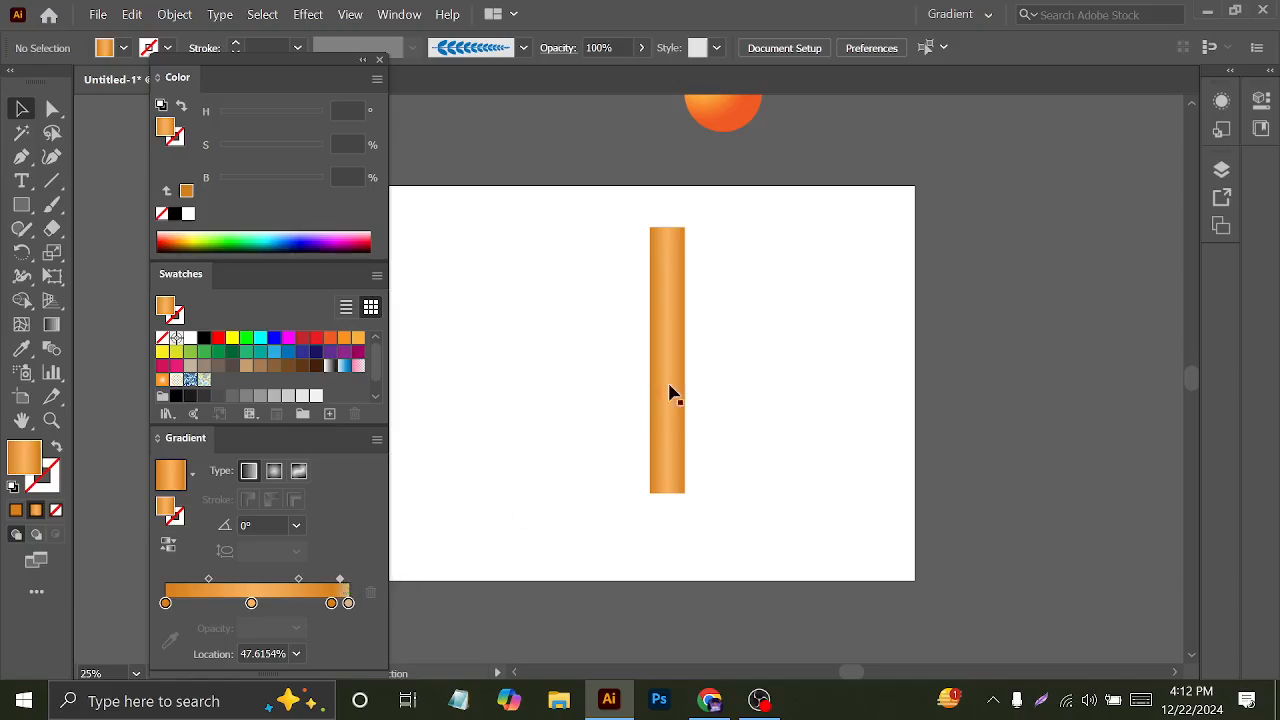
click(676, 366)
click(742, 306)
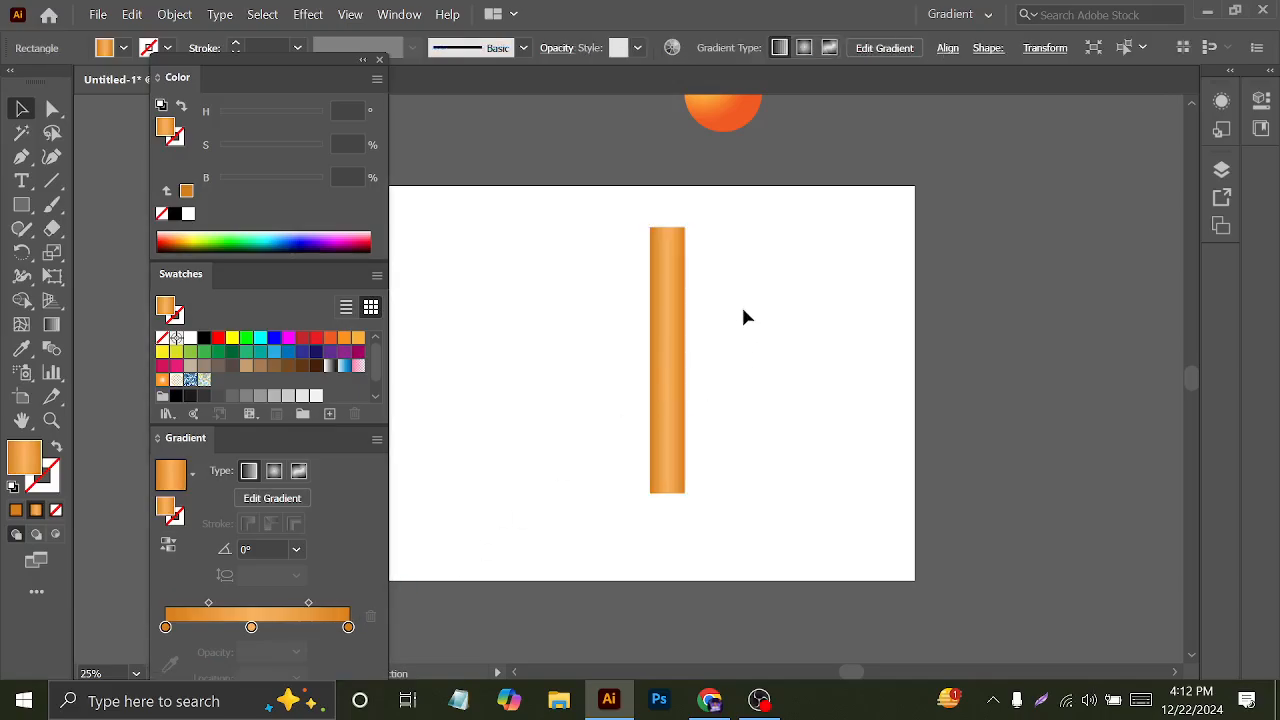
- Duplicate the selected rectangle's end gradient stop at about 91% and lower the saturation of the stop at 100% to about 61%
click(672, 370)
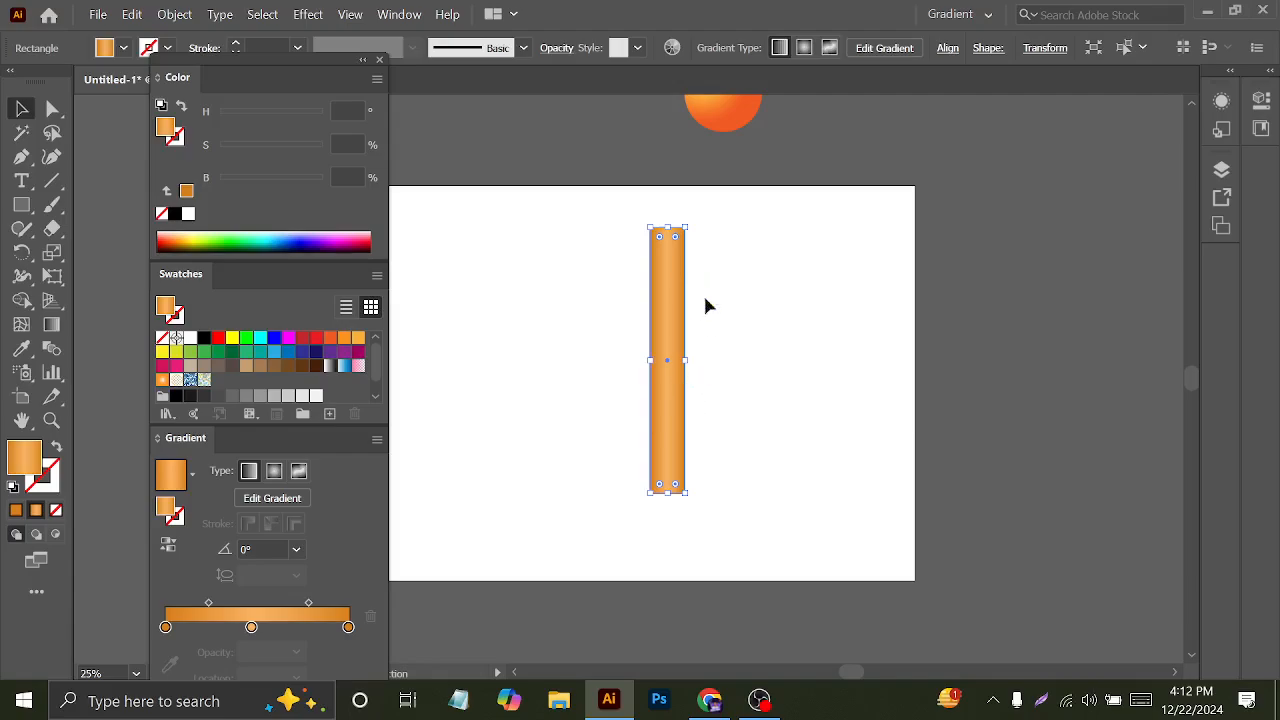
click(348, 627)
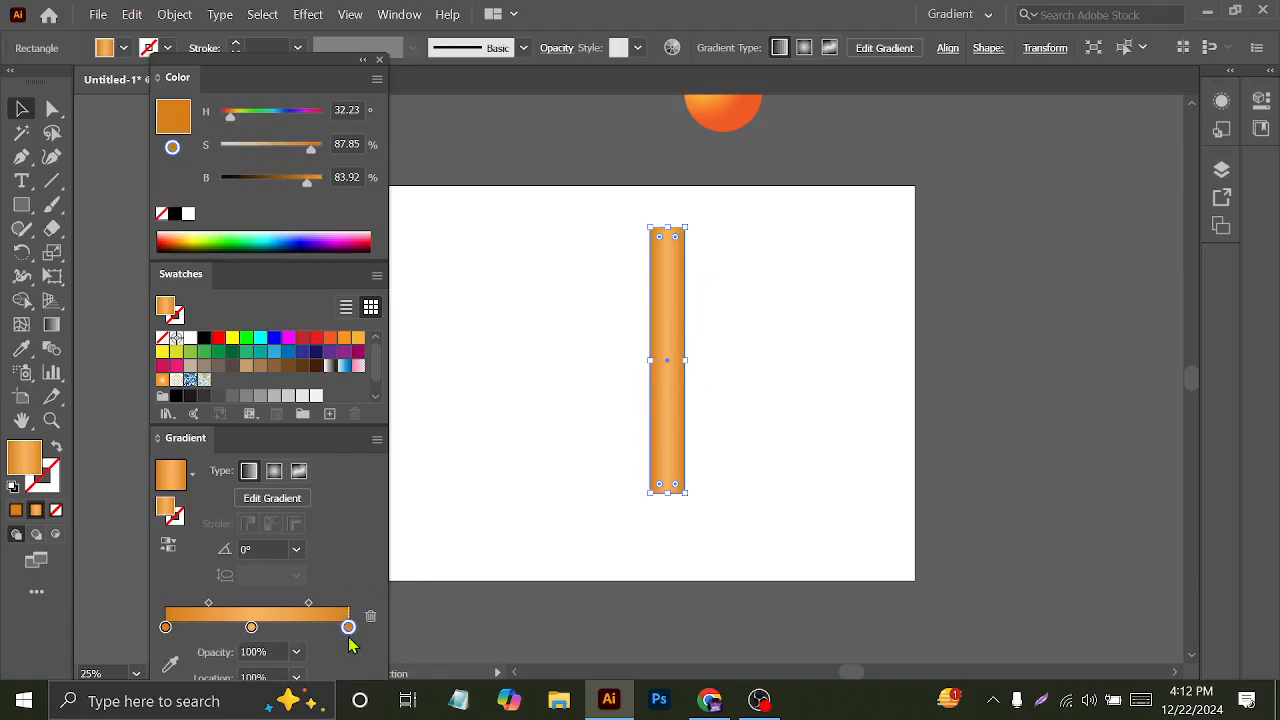
drag(348, 627, 333, 627)
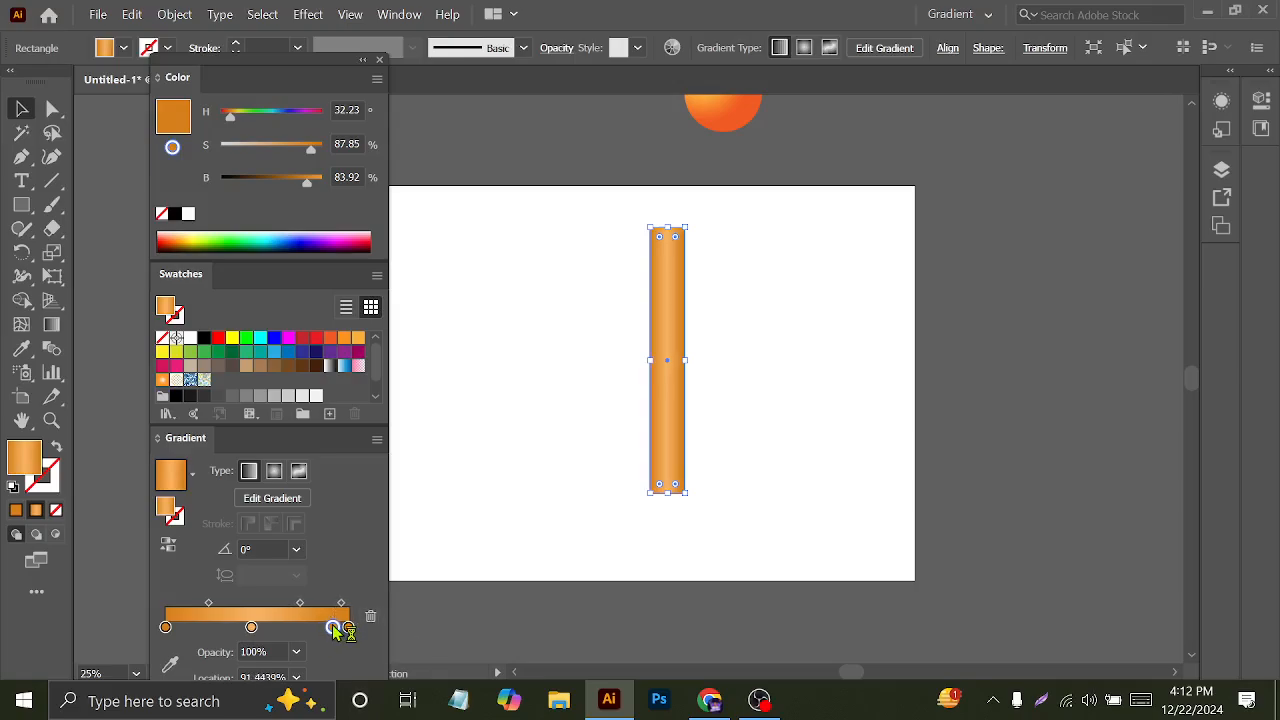
click(348, 628)
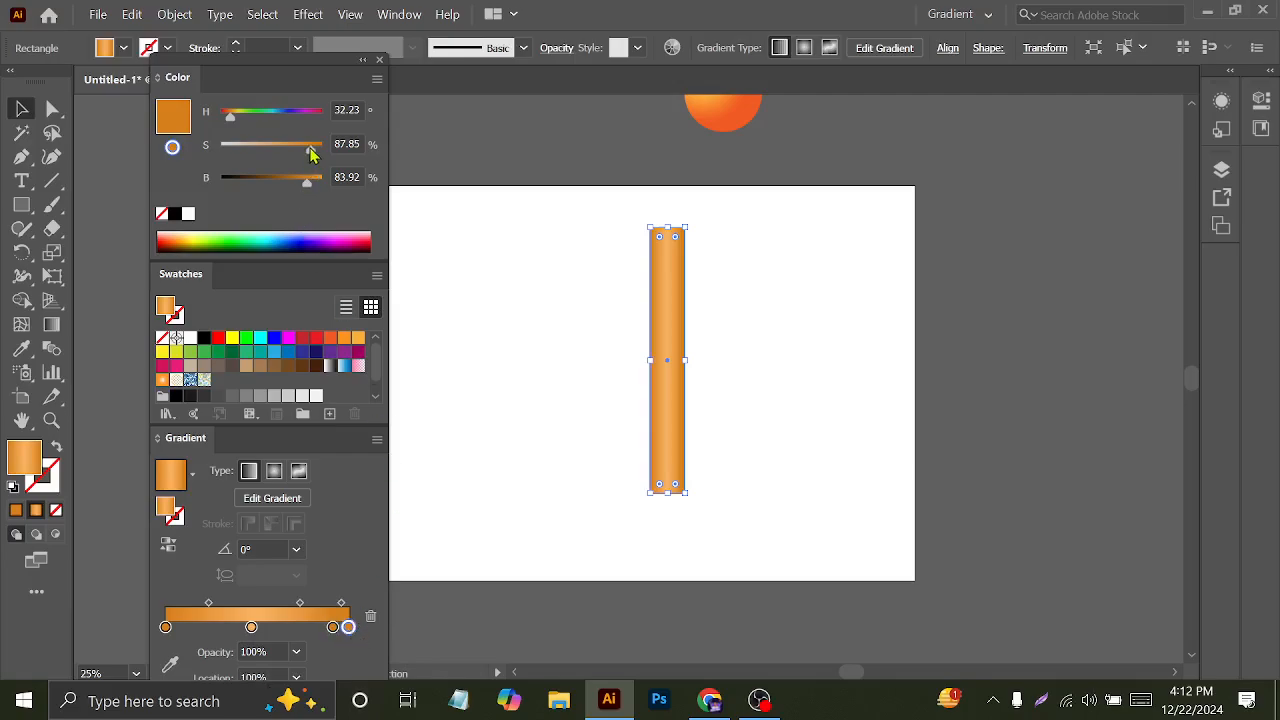
drag(303, 147, 282, 148)
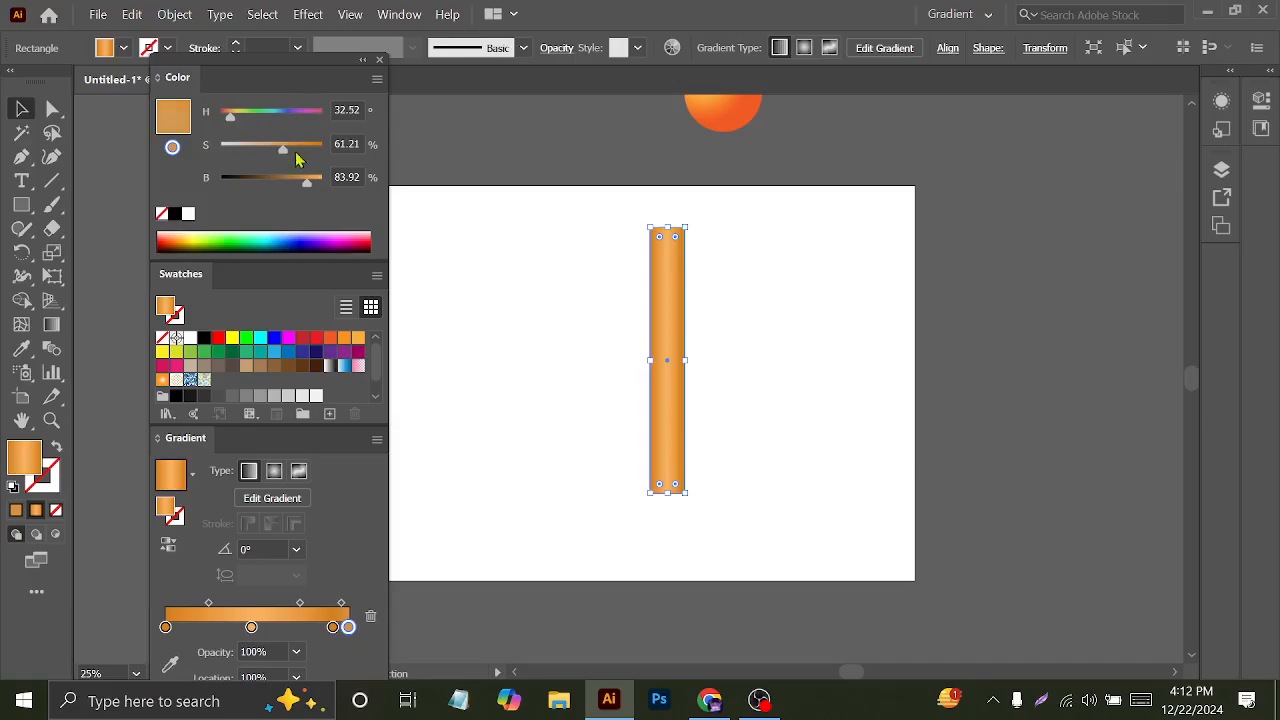
click(553, 262)
scroll(722, 294, up, 2)
scroll(629, 271, up, 5)
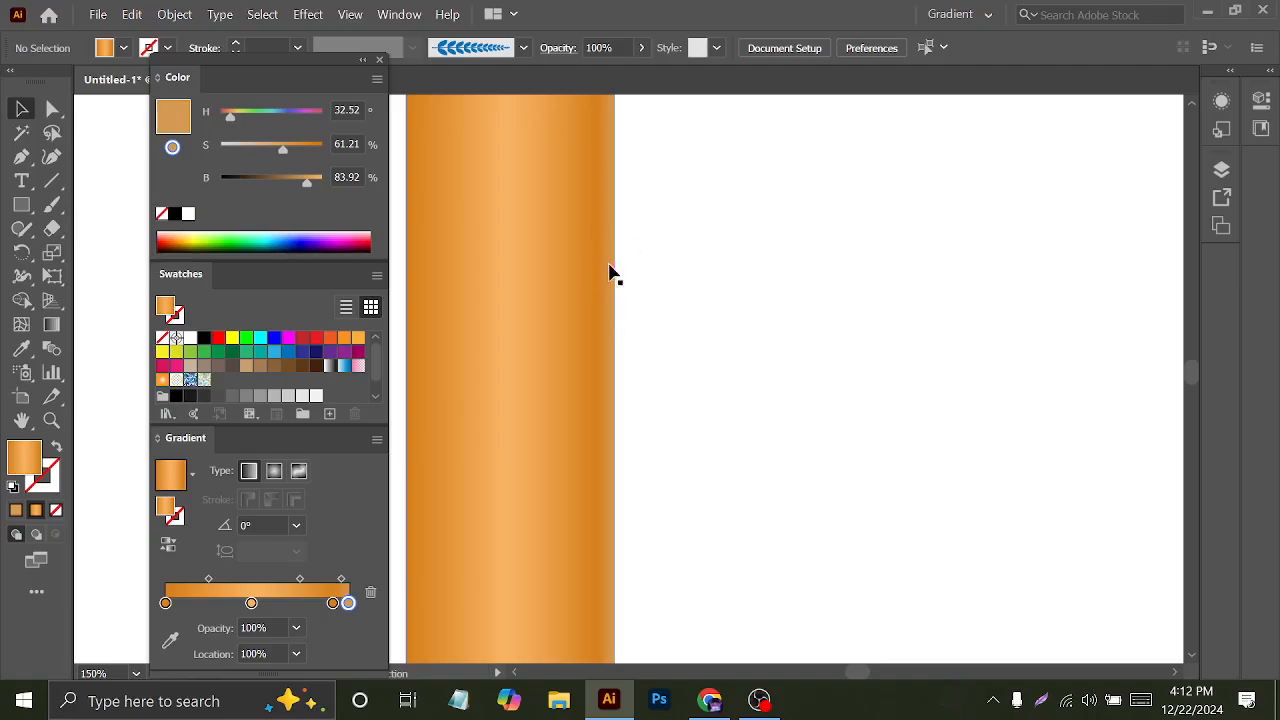
- Shift the midpoint between the rectangle's last two gradient stops to 25%, and deselect the rectangle
scroll(612, 268, down, 3)
drag(341, 581, 336, 583)
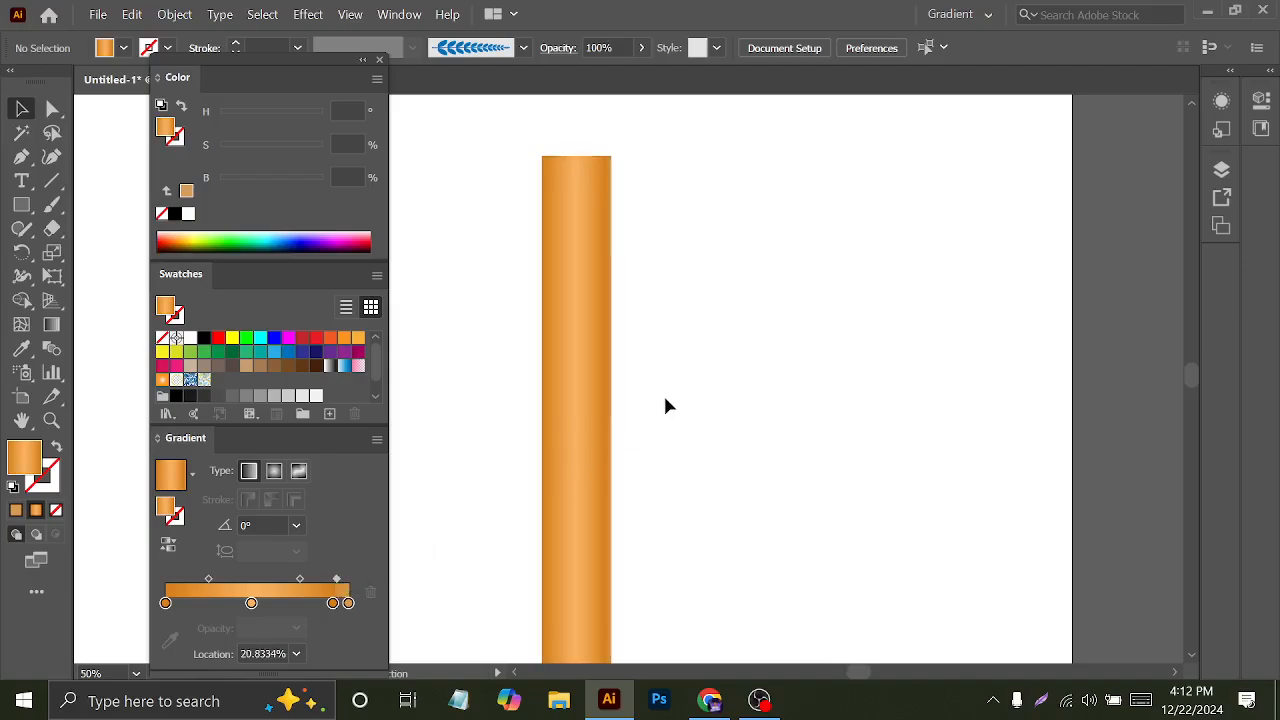
scroll(662, 404, down, 1)
click(603, 417)
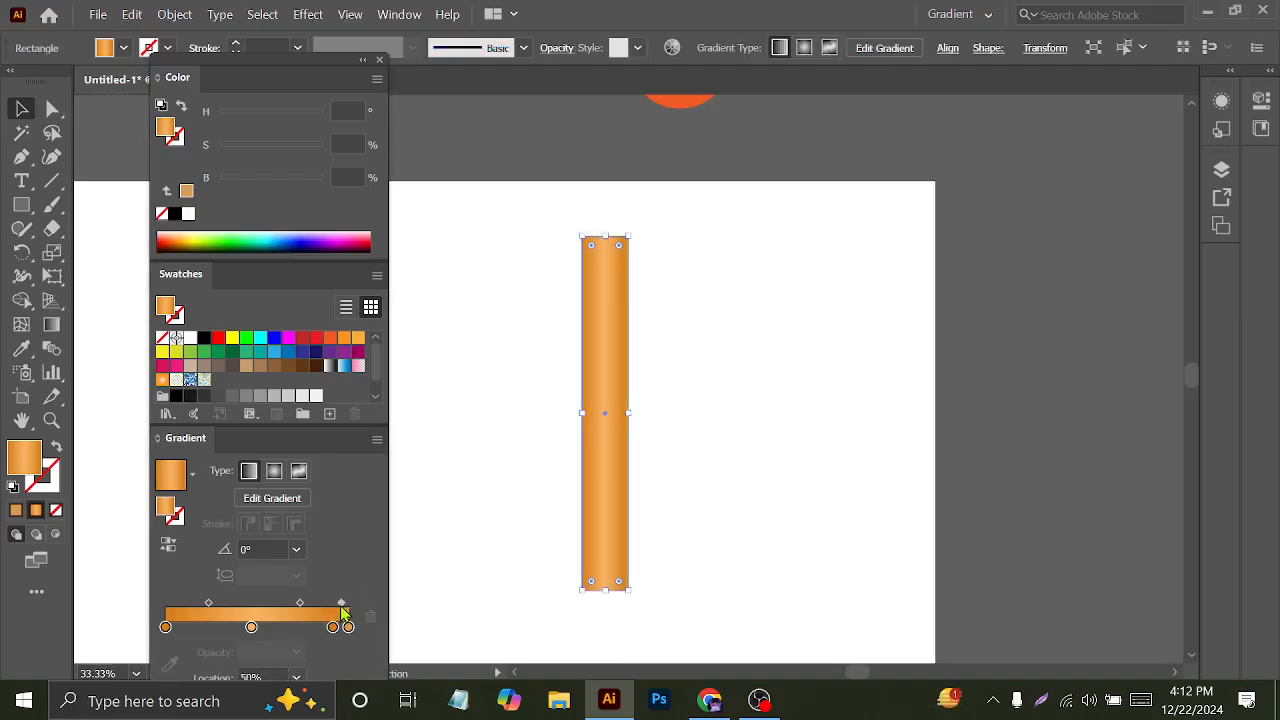
drag(341, 604, 340, 608)
click(680, 363)
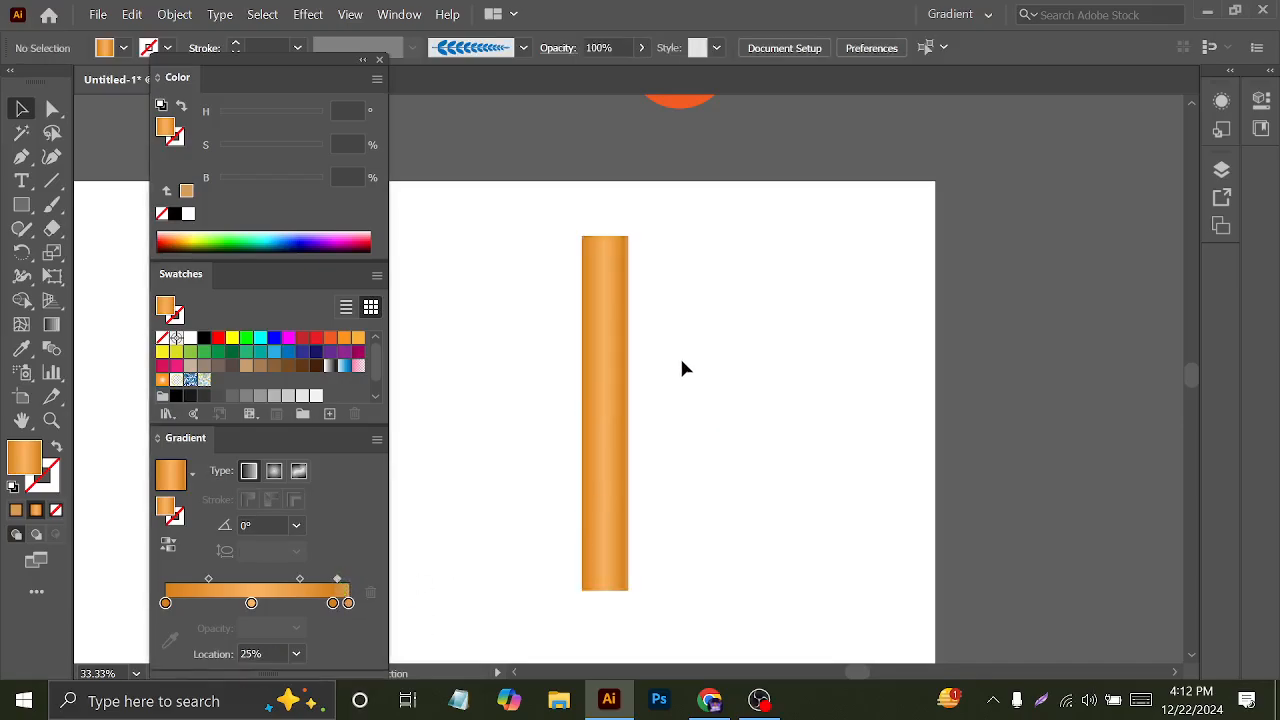
scroll(679, 384, down, 3)
scroll(668, 397, up, 2)
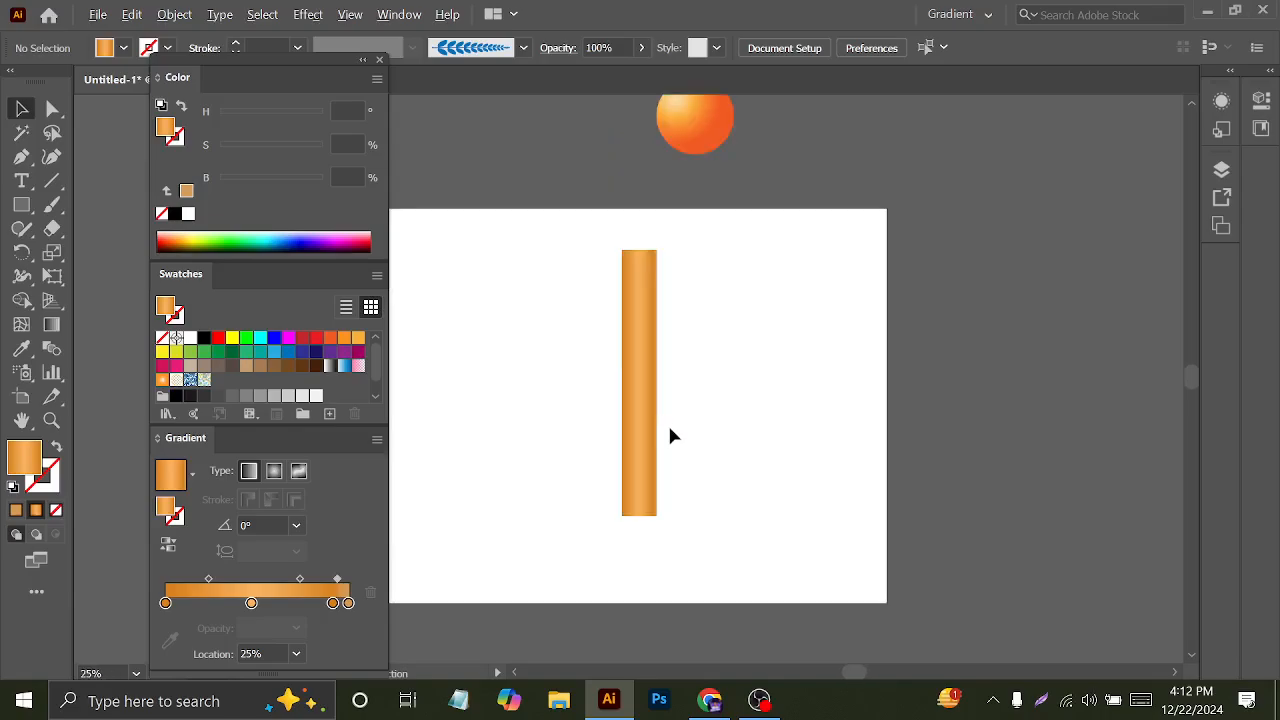
- Duplicate the shaded rectangle straight downward and shorten the copy to a small segment starting at the original's bottom edge
click(648, 380)
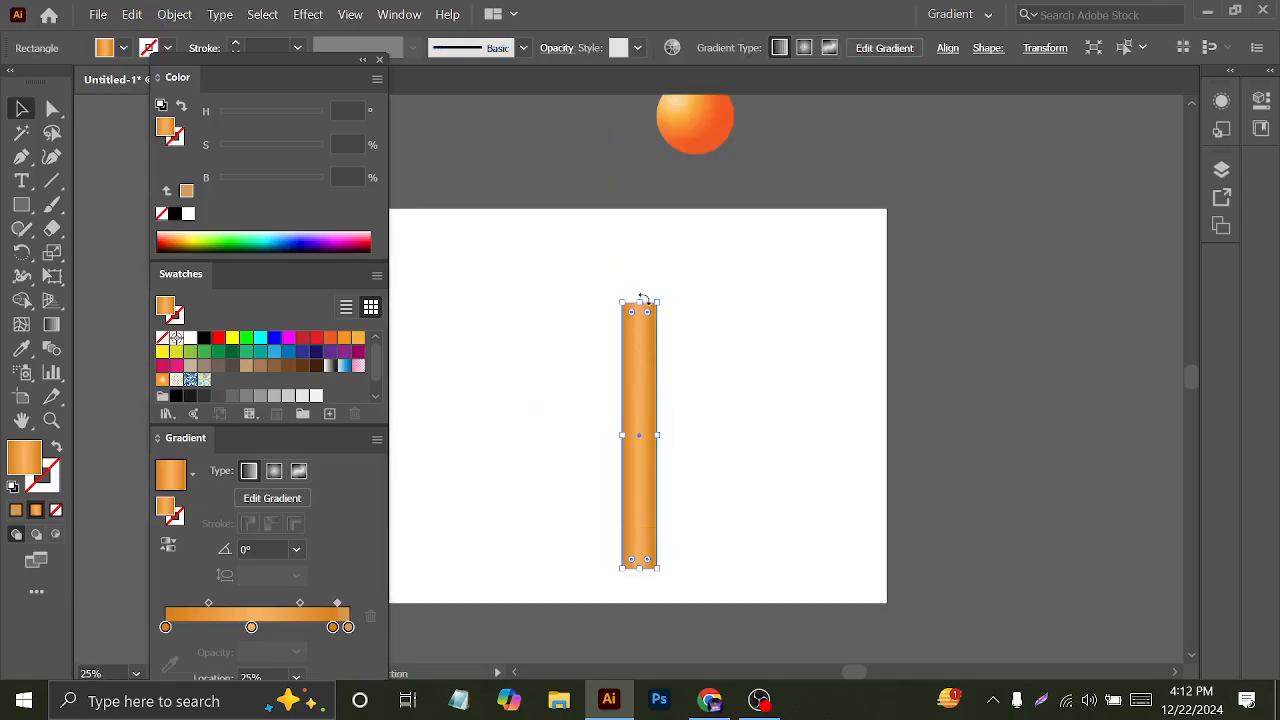
scroll(647, 482, down, 2)
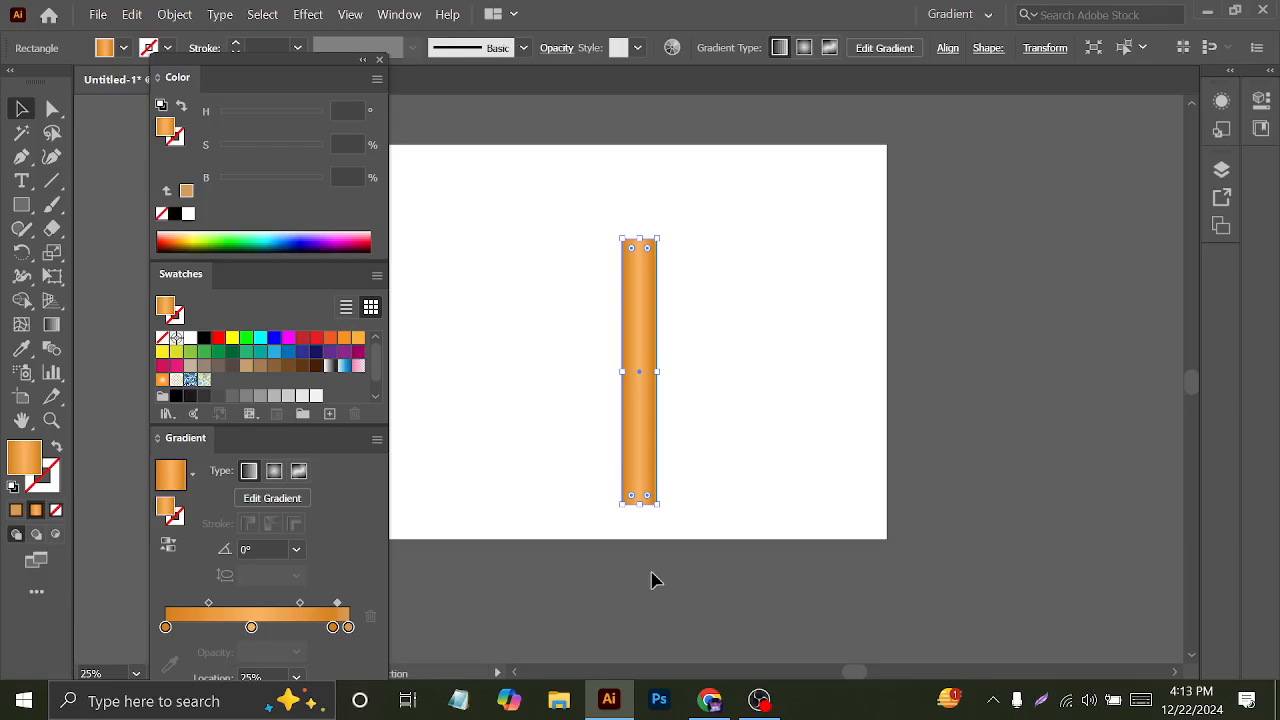
drag(640, 344, 634, 394)
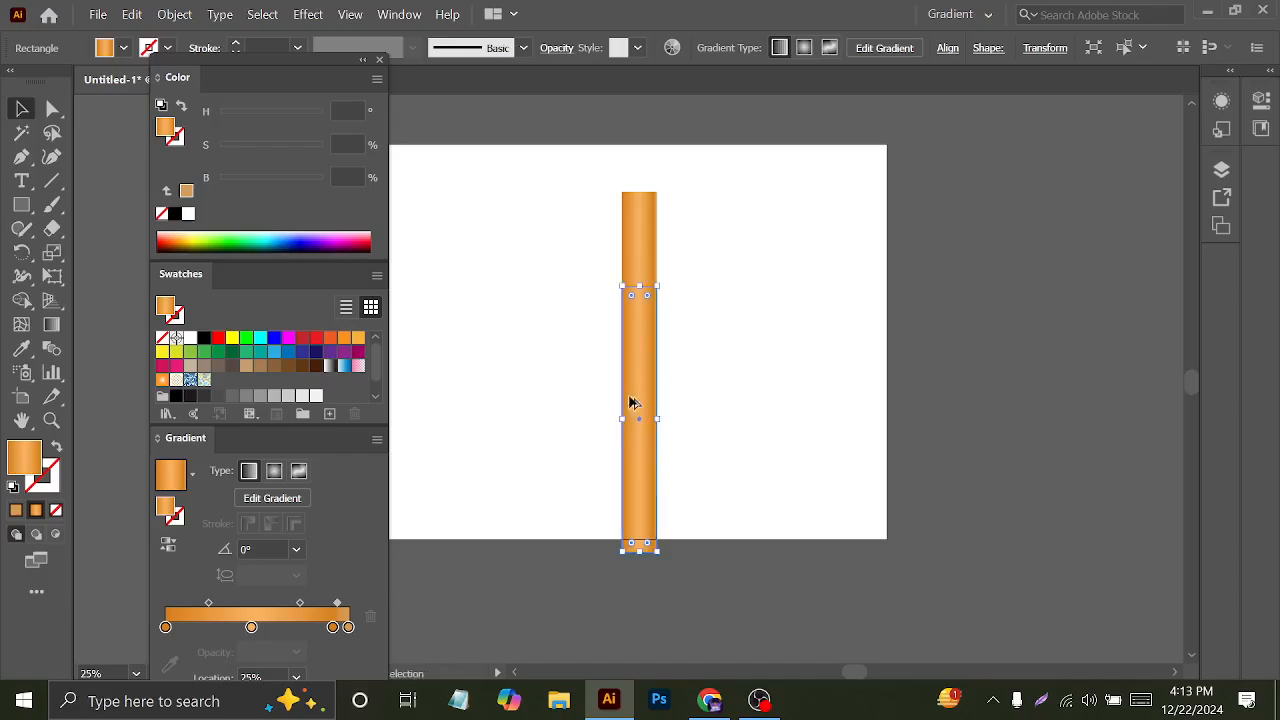
drag(640, 286, 634, 463)
scroll(640, 480, up, 5)
scroll(634, 463, down, 4)
scroll(634, 566, up, 3)
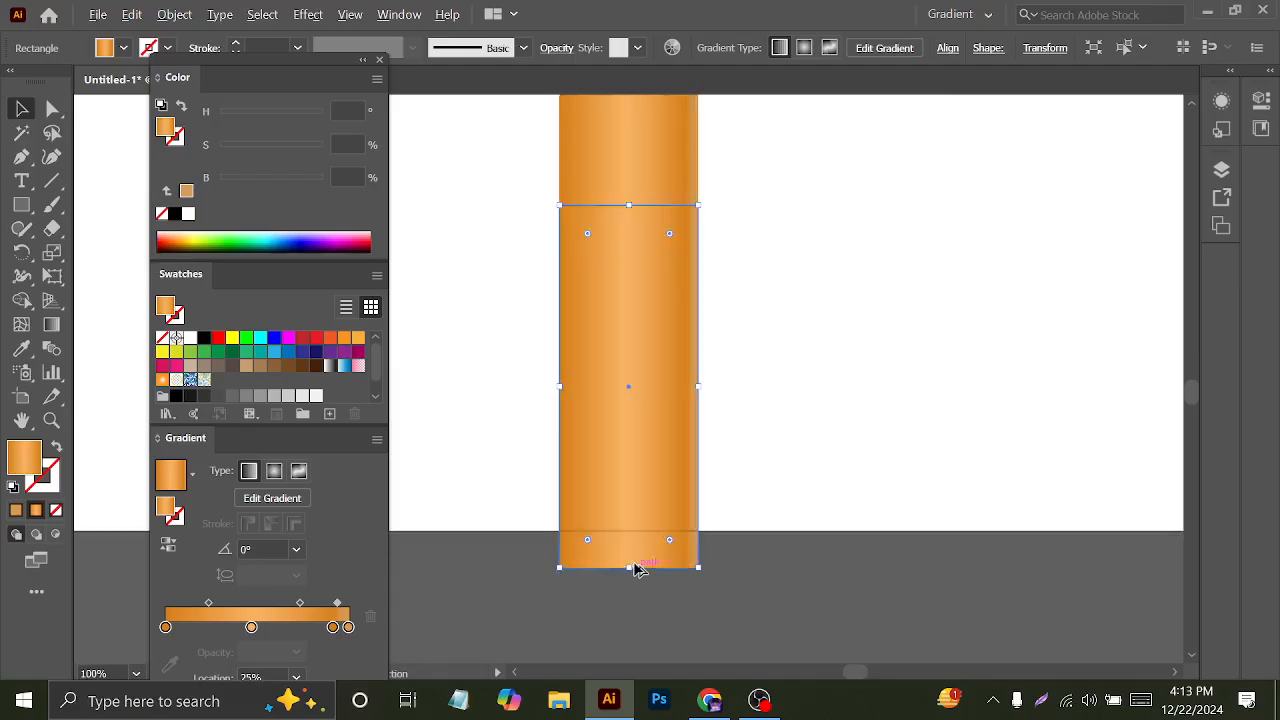
drag(631, 570, 618, 350)
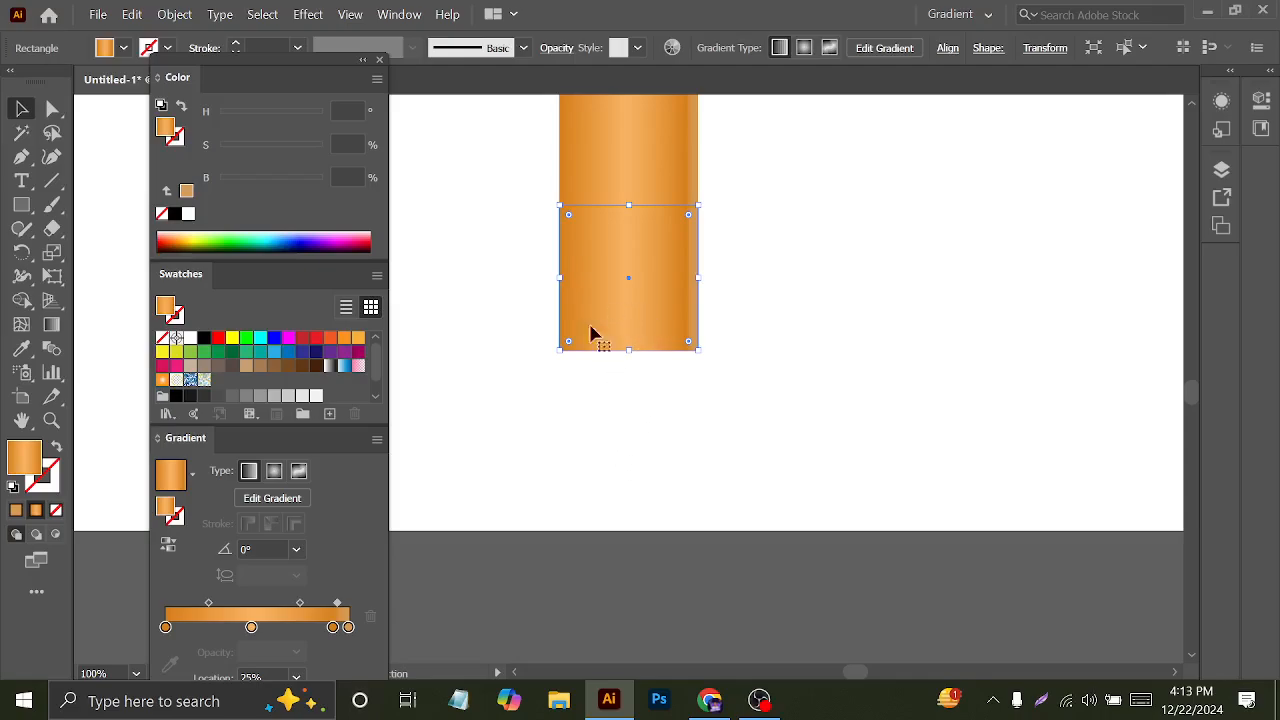
- Add an anchor point at the middle of the short copy's bottom edge and pull it straight down into a long pointed tip
drag(31, 163, 137, 178)
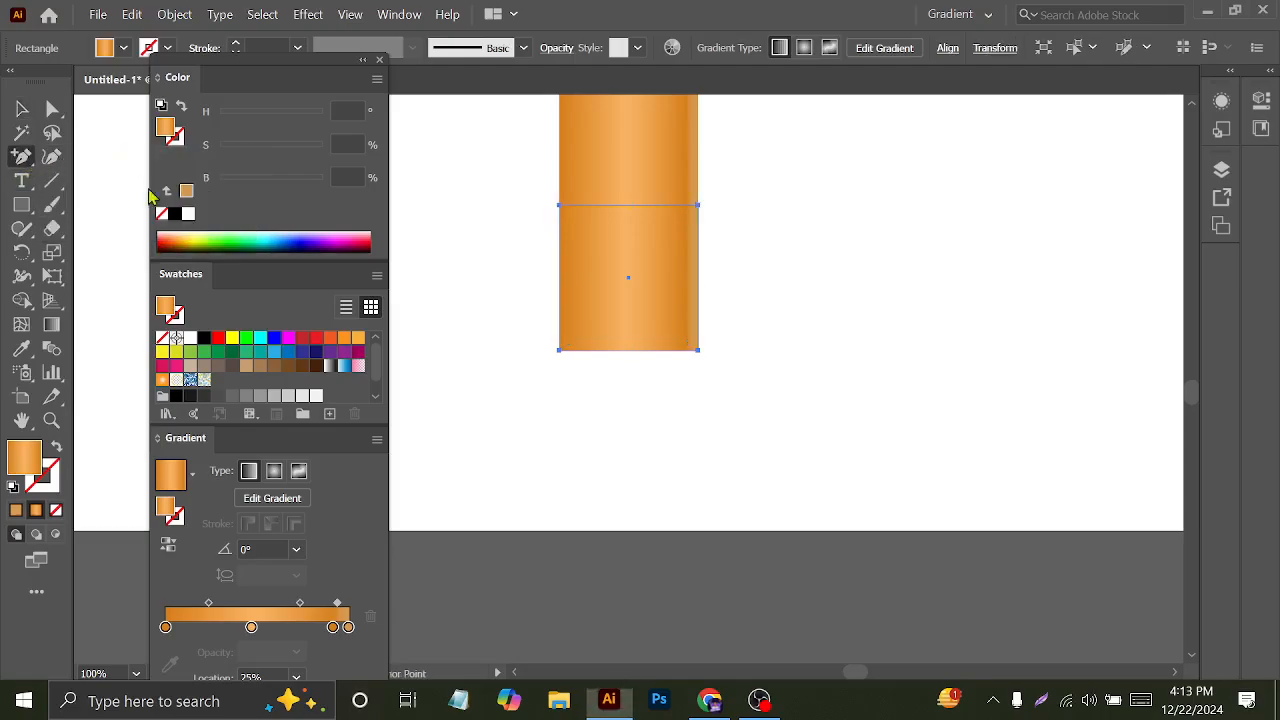
click(628, 350)
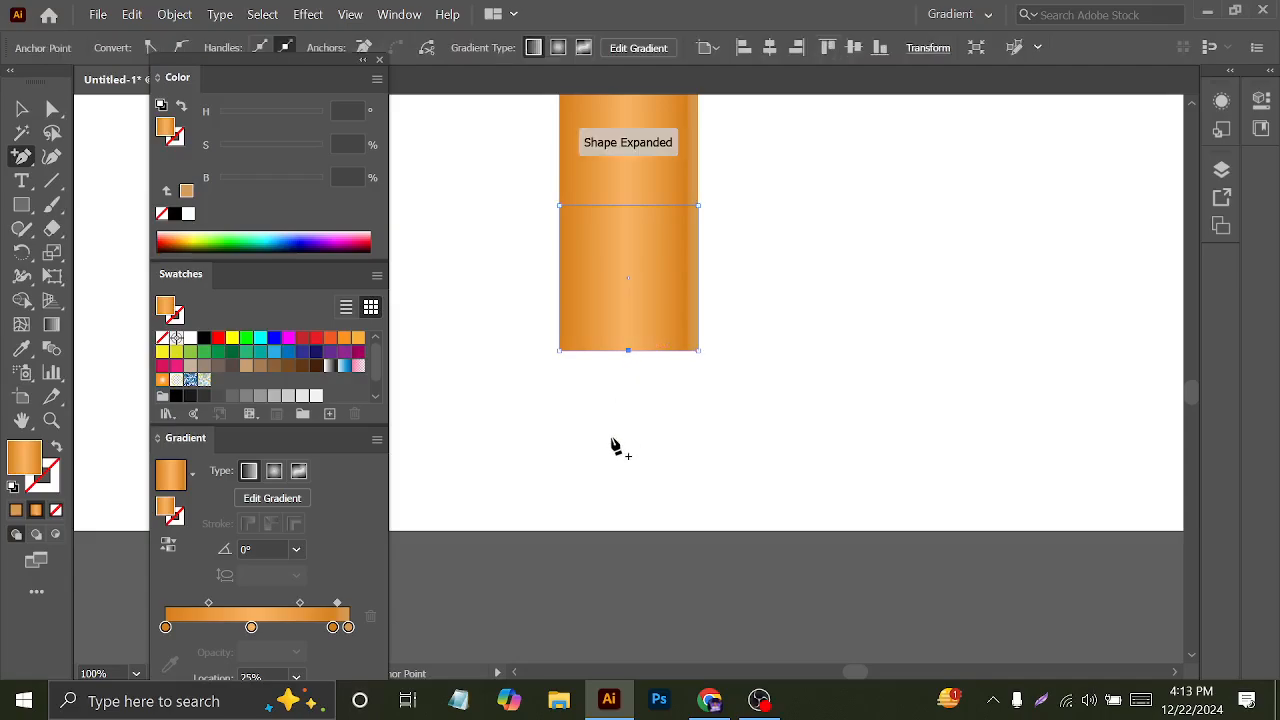
click(53, 108)
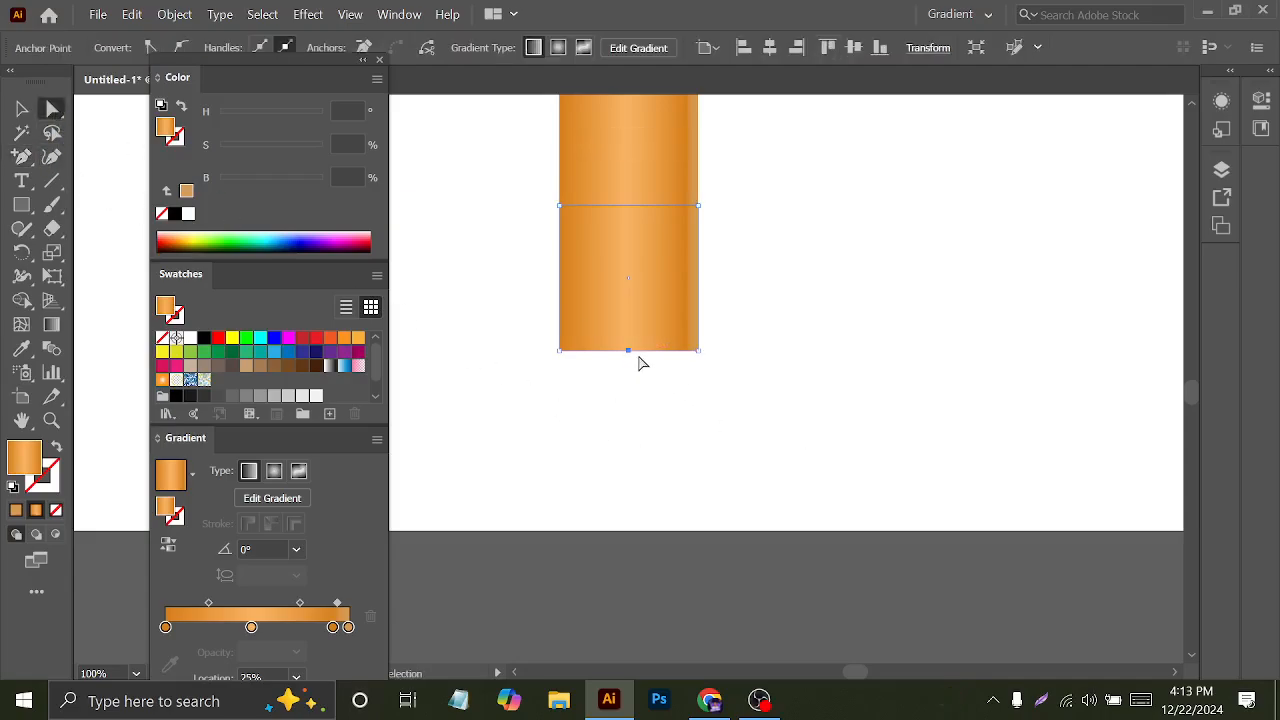
drag(628, 351, 628, 565)
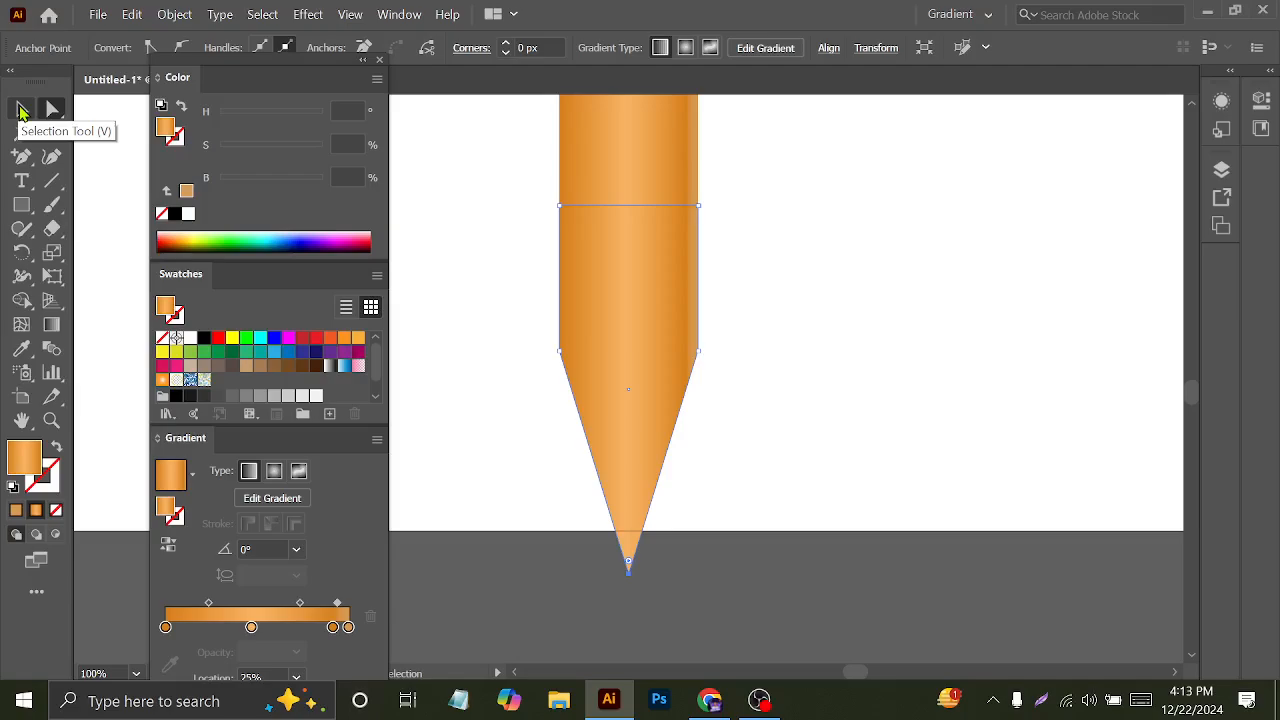
click(20, 112)
click(646, 272)
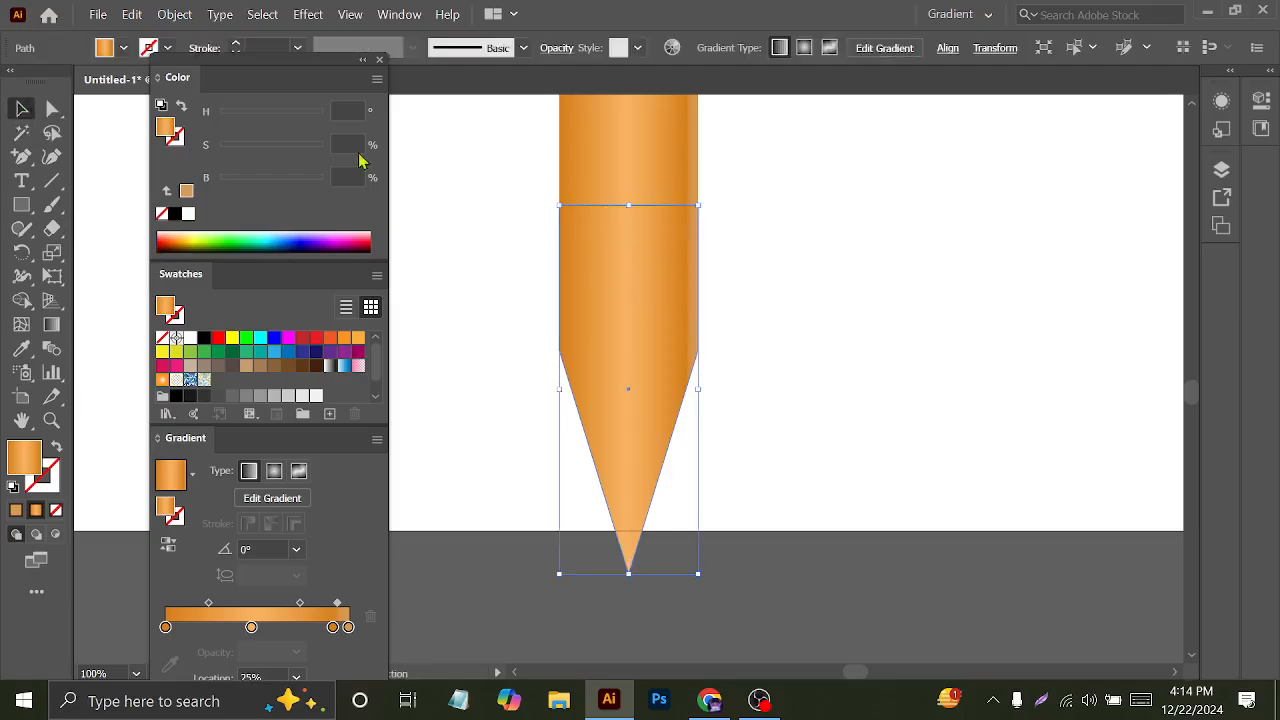
- Delete the pointed copy's two top corner anchors to leave a triangle, and move it up against the long rectangle's bottom edge
key(a)
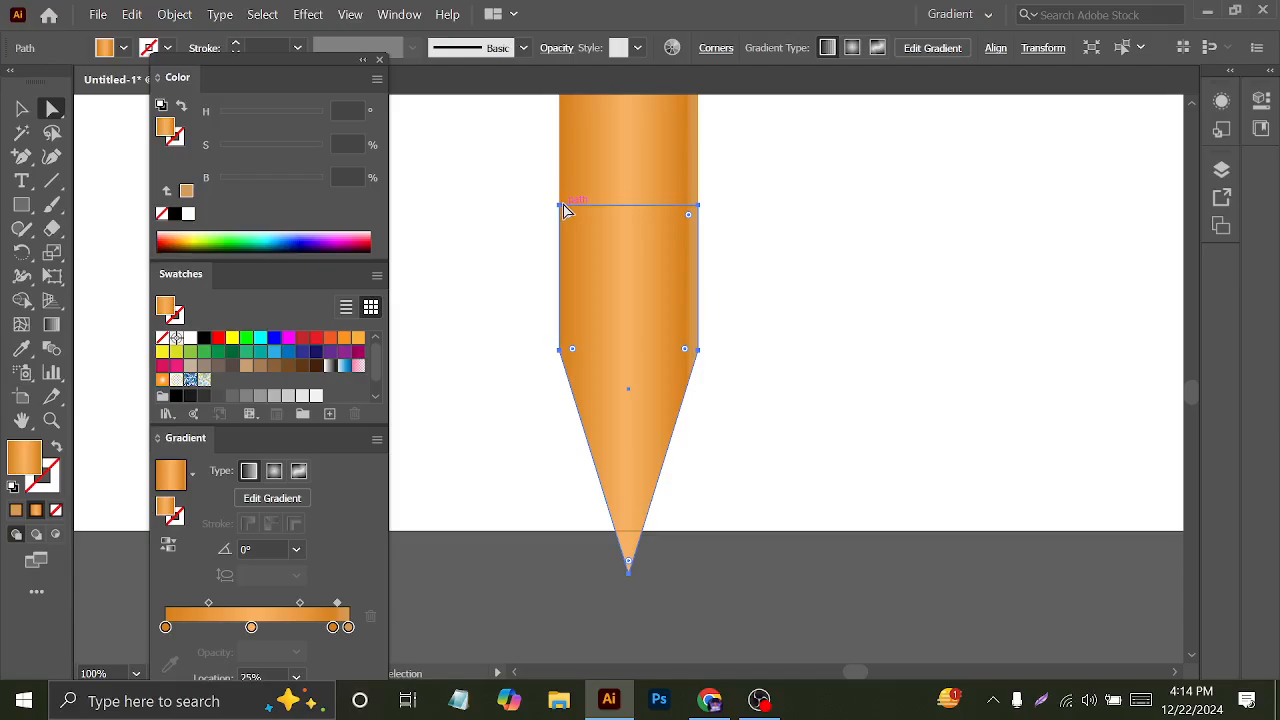
drag(562, 212, 563, 215)
drag(700, 210, 701, 212)
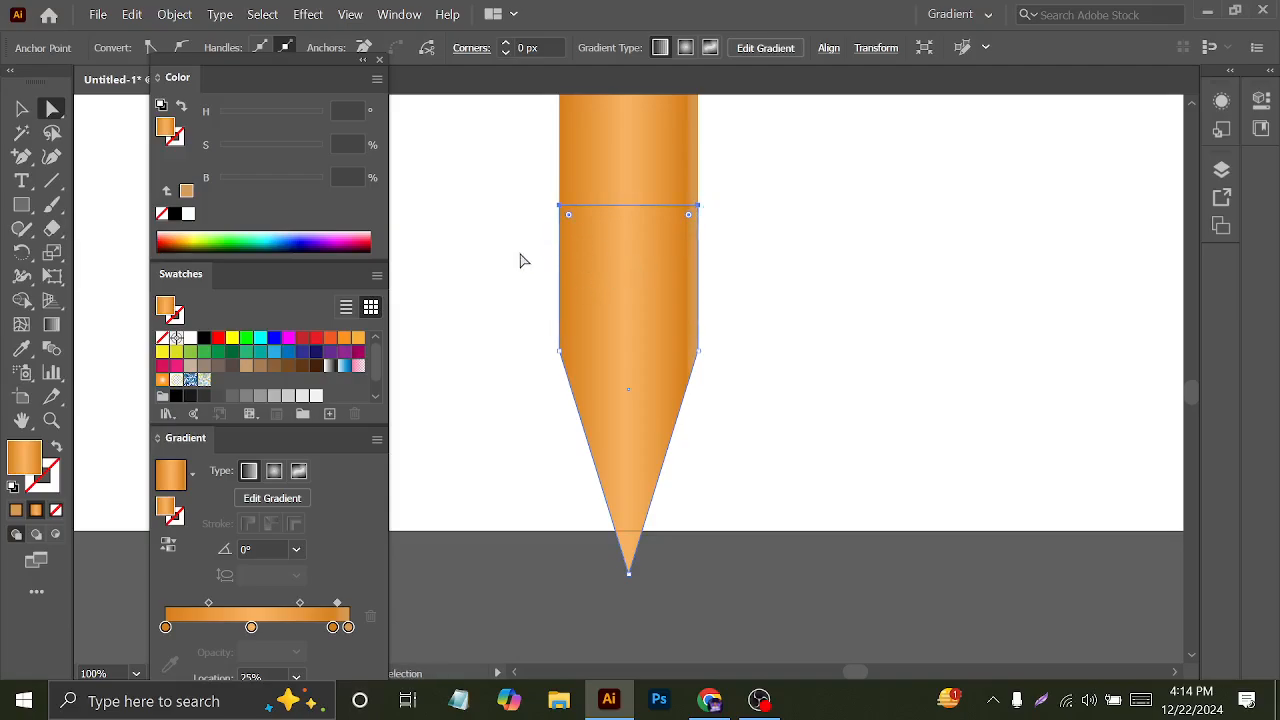
drag(21, 156, 148, 207)
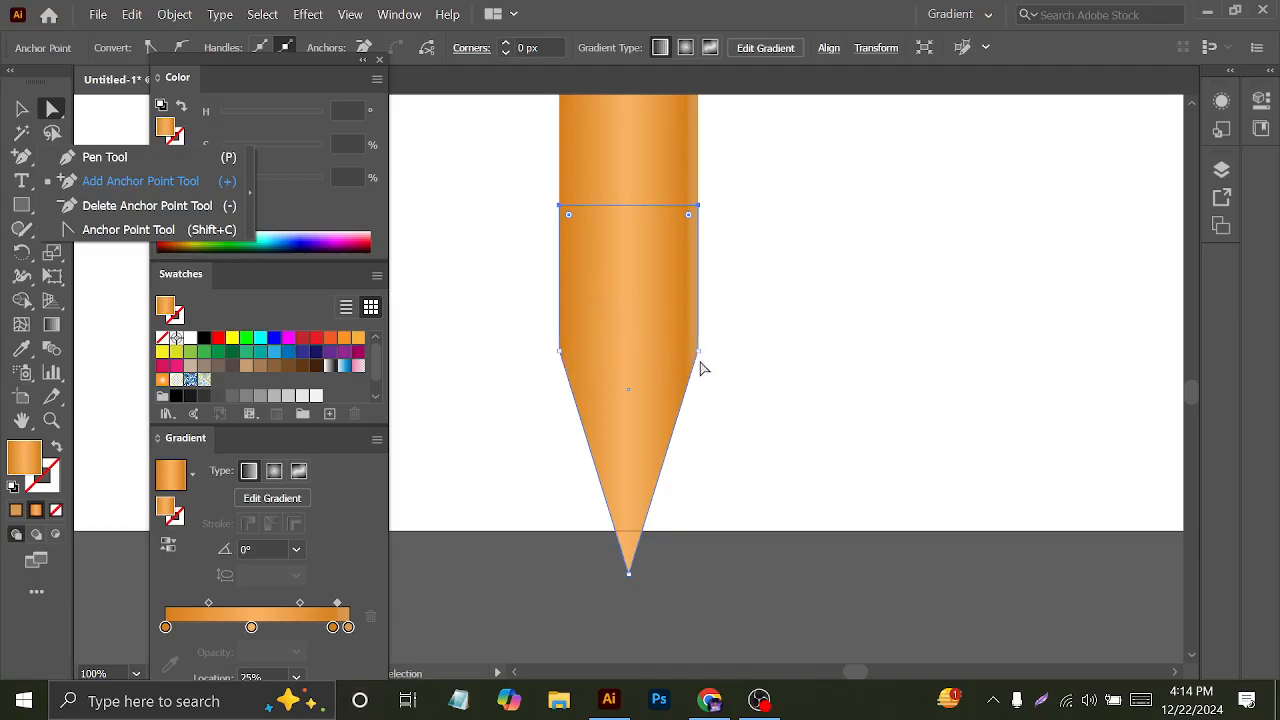
click(85, 181)
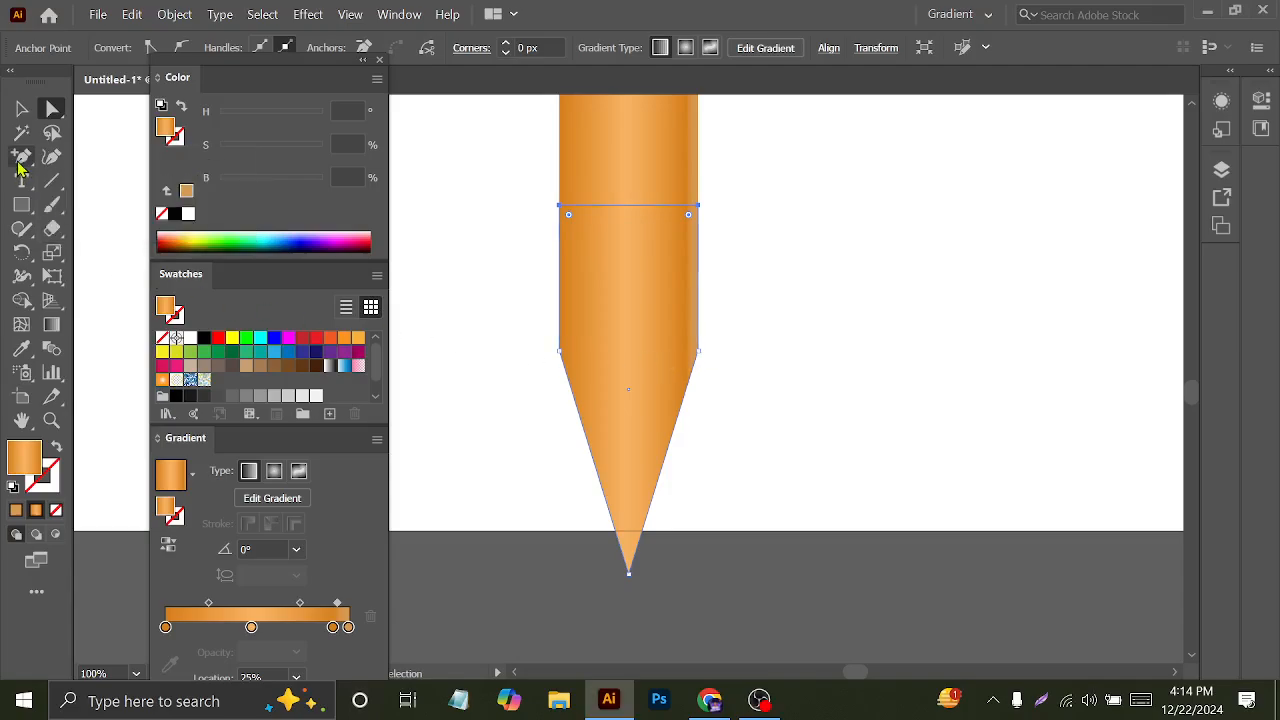
drag(20, 168, 90, 206)
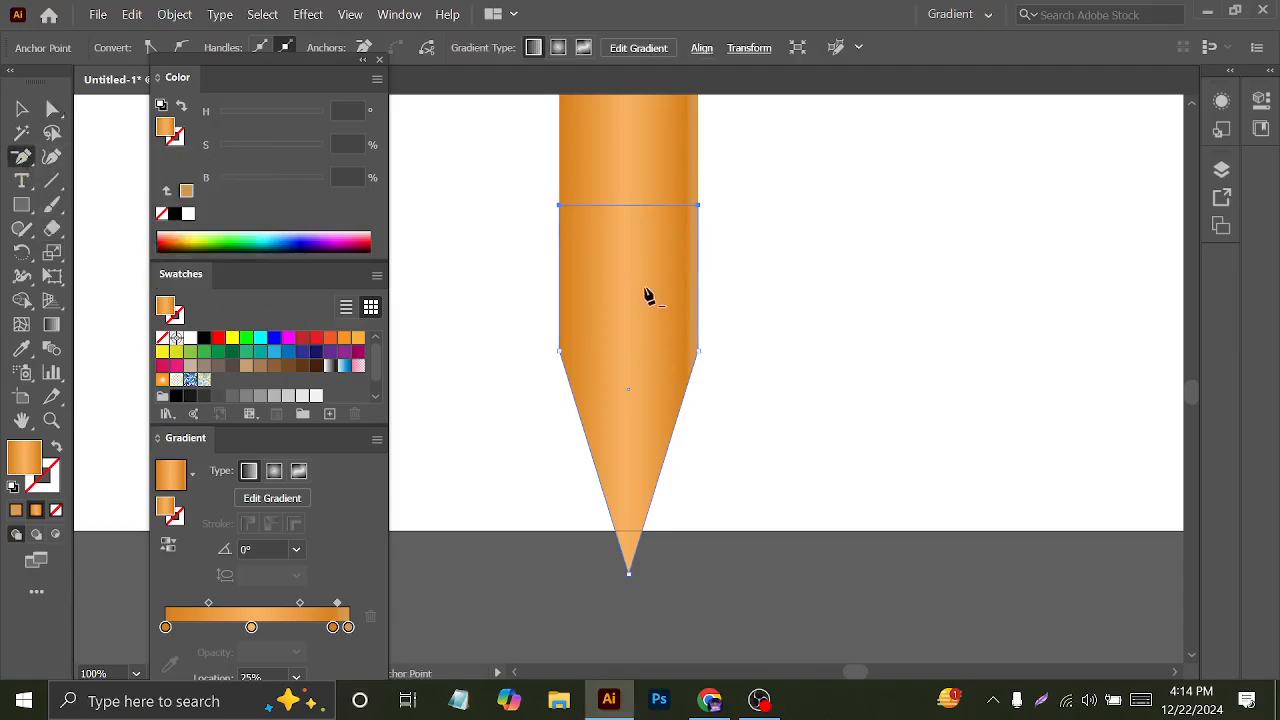
click(559, 206)
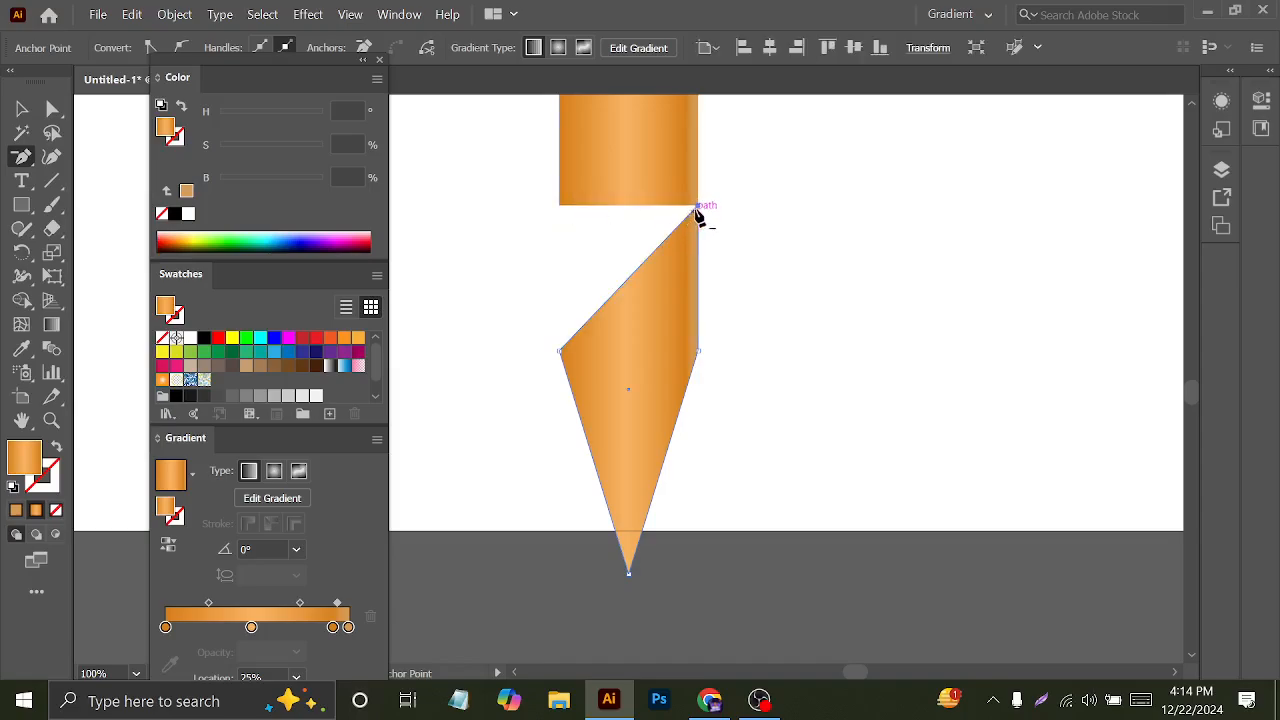
click(698, 208)
click(24, 108)
drag(634, 443, 631, 283)
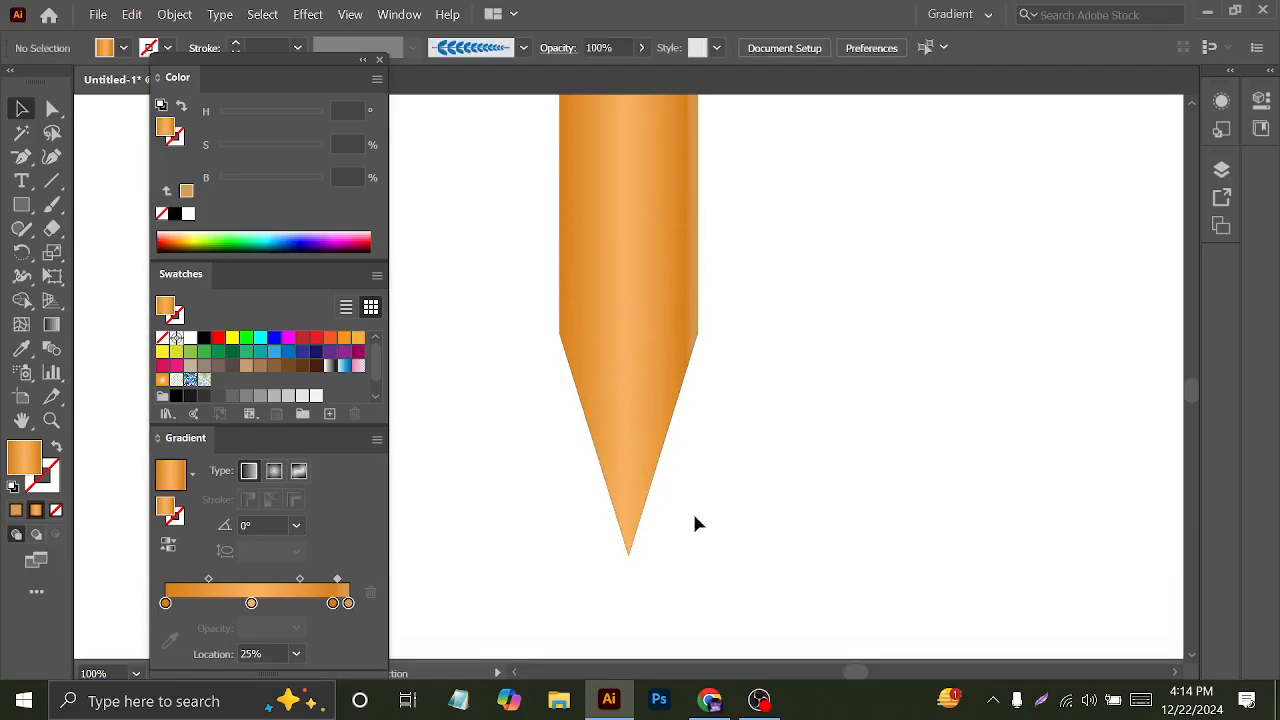
click(635, 500)
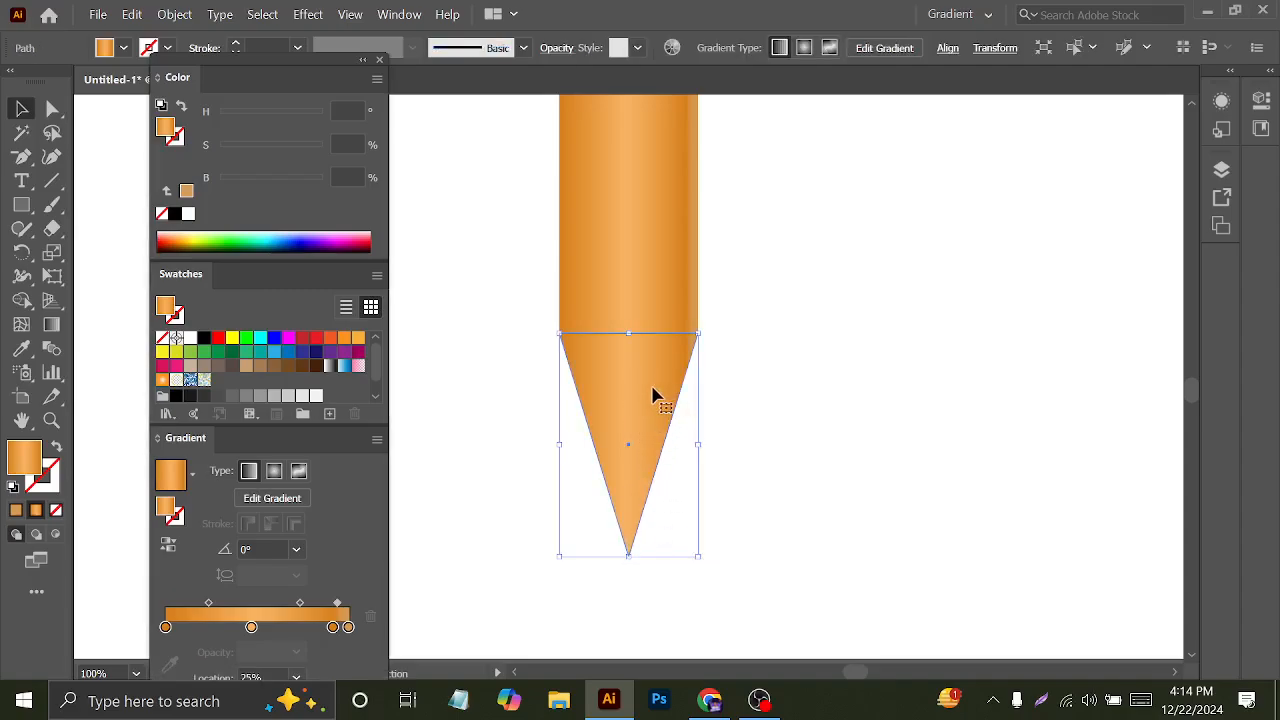
click(764, 330)
scroll(673, 343, up, 2)
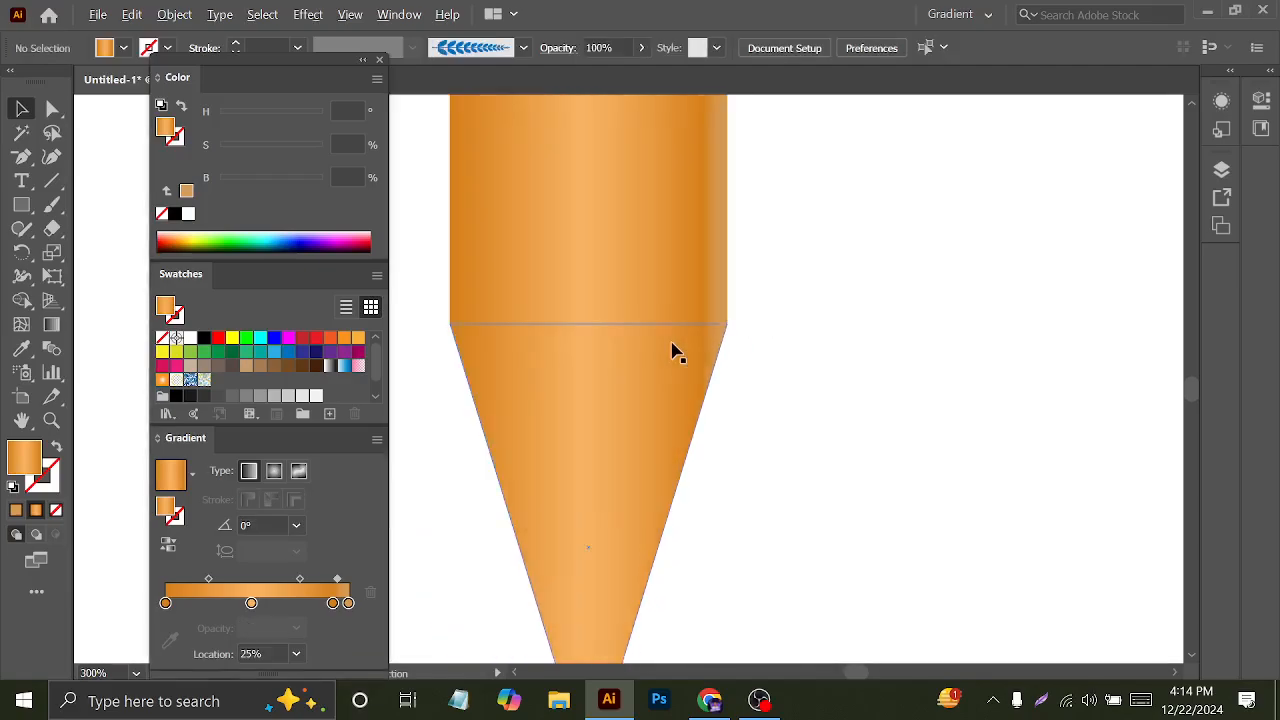
scroll(673, 343, down, 2)
click(648, 375)
scroll(650, 400, up, 2)
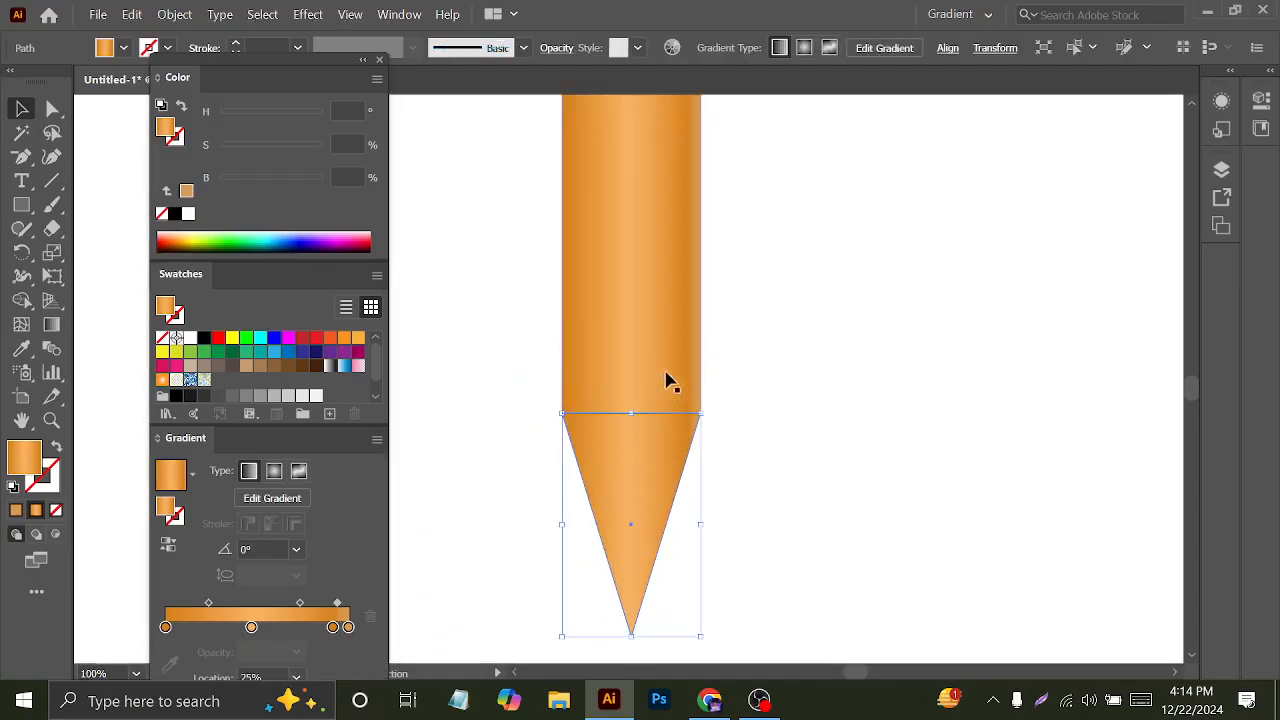
- Try to recolour the first gradient stop of the long rectangle with the yellow swatch
click(656, 240)
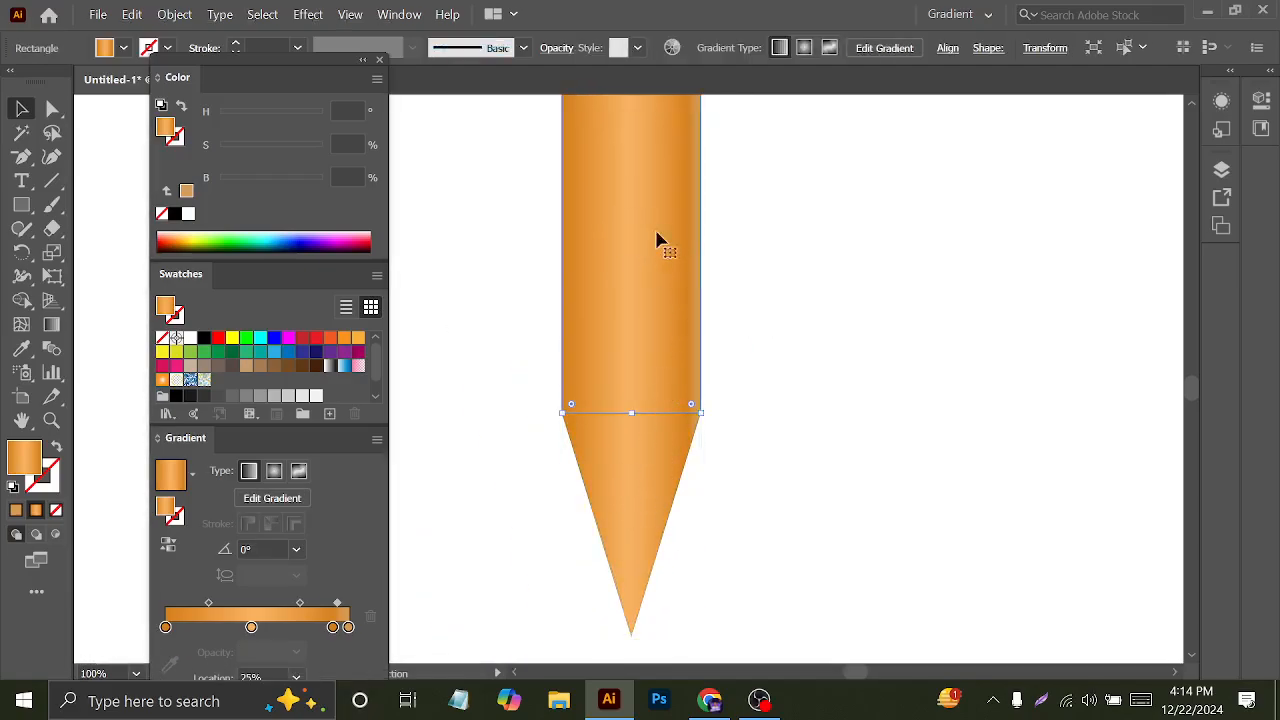
click(166, 628)
click(232, 338)
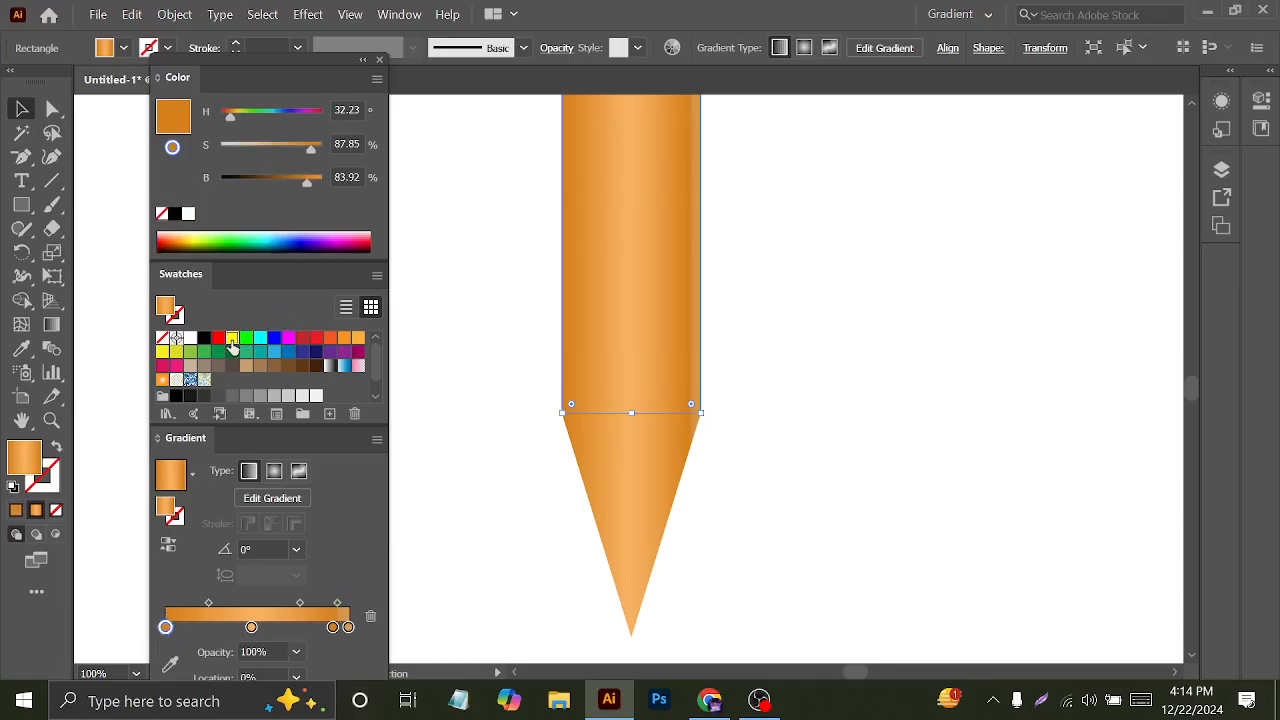
click(296, 591)
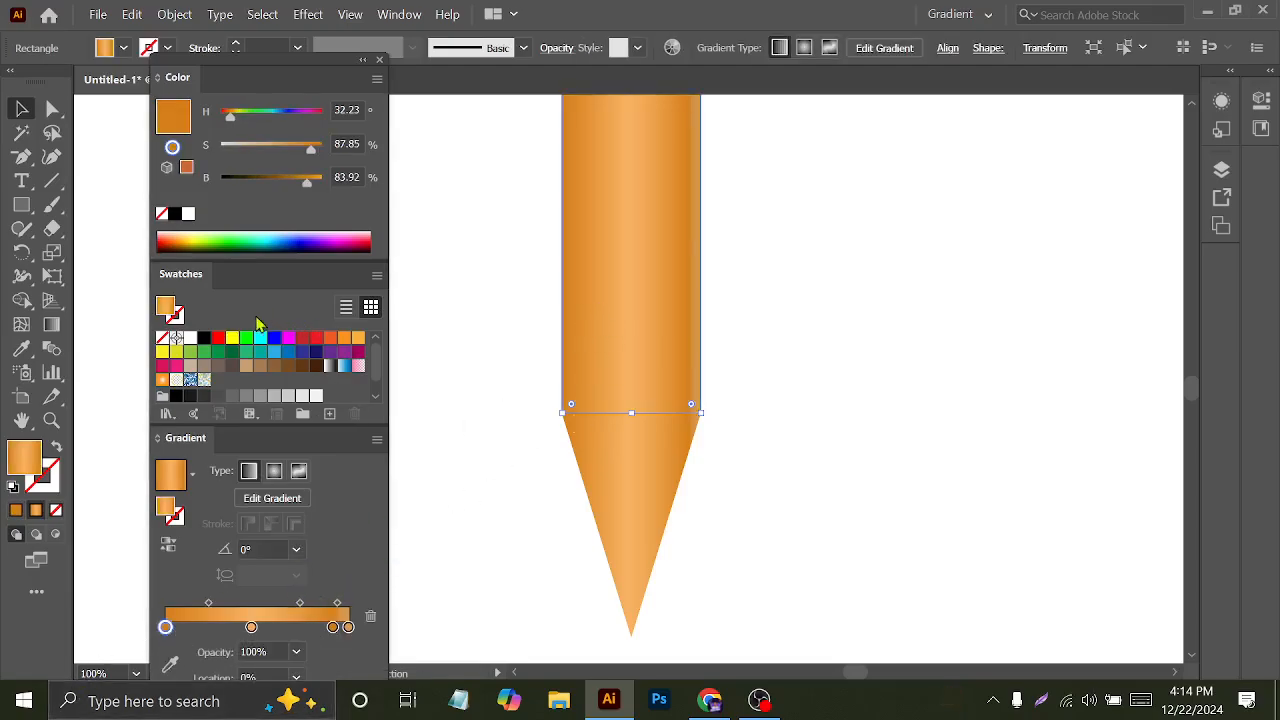
click(234, 341)
key(ctrl+z)
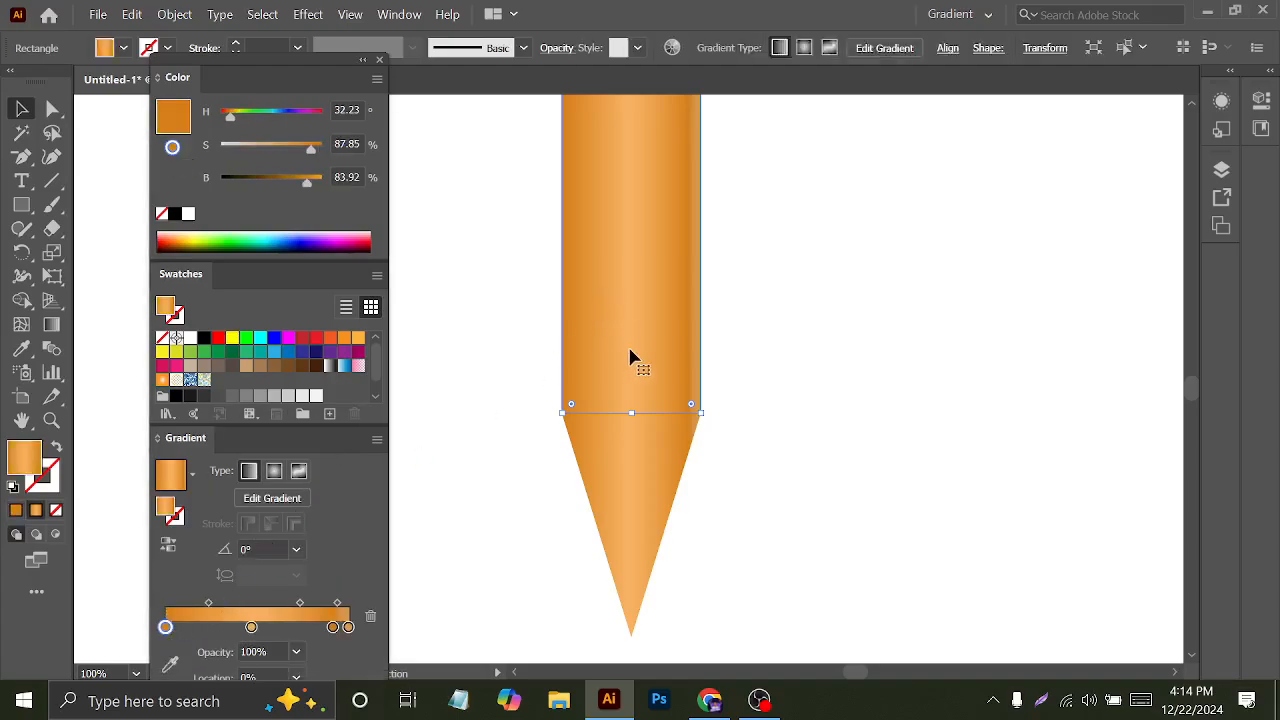
key(ctrl+minus)
key(ctrl+minus)
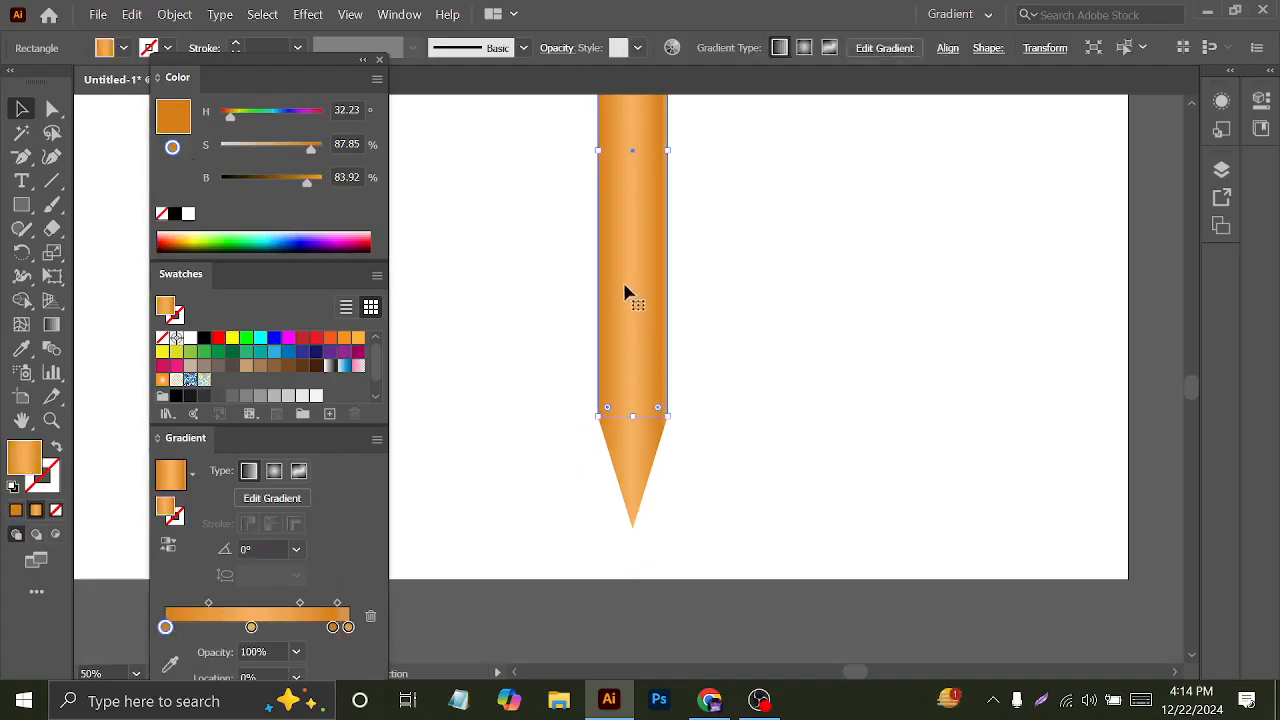
click(234, 341)
key(ctrl+z)
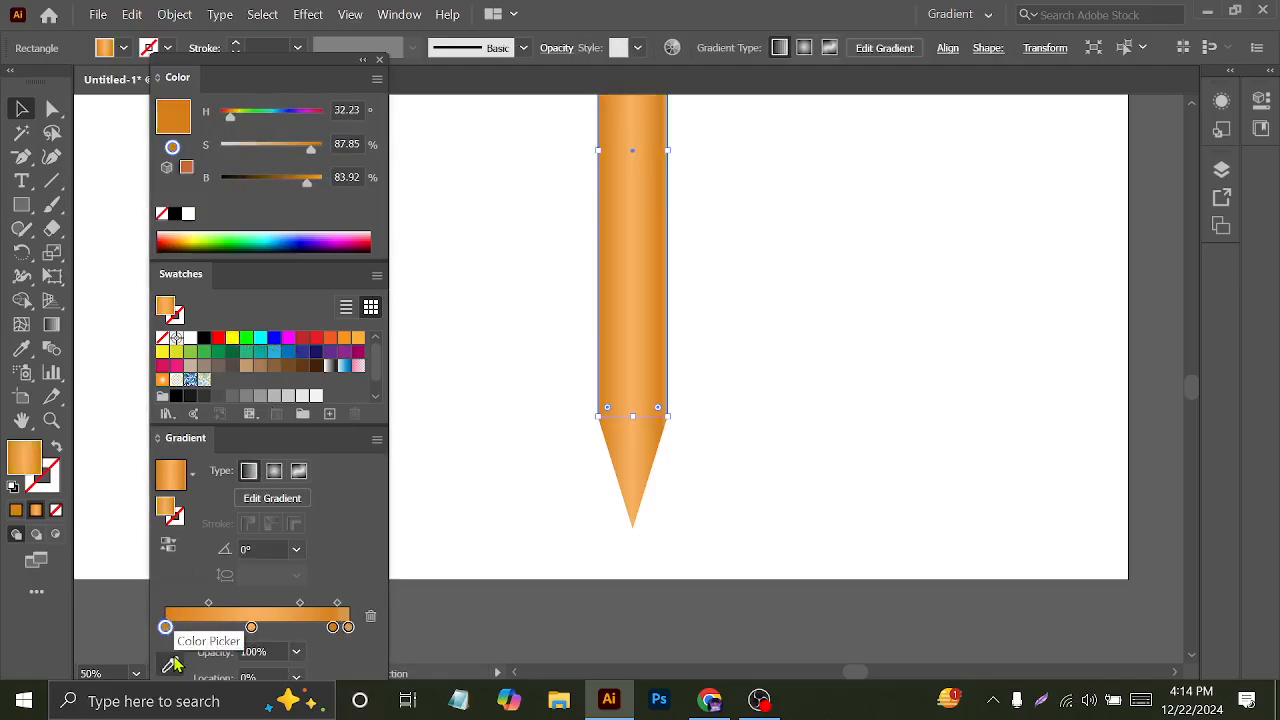
- Recolour the long rectangle's first and third gradient stops pure yellow (H 60, S 100, B 100)
click(170, 664)
click(232, 337)
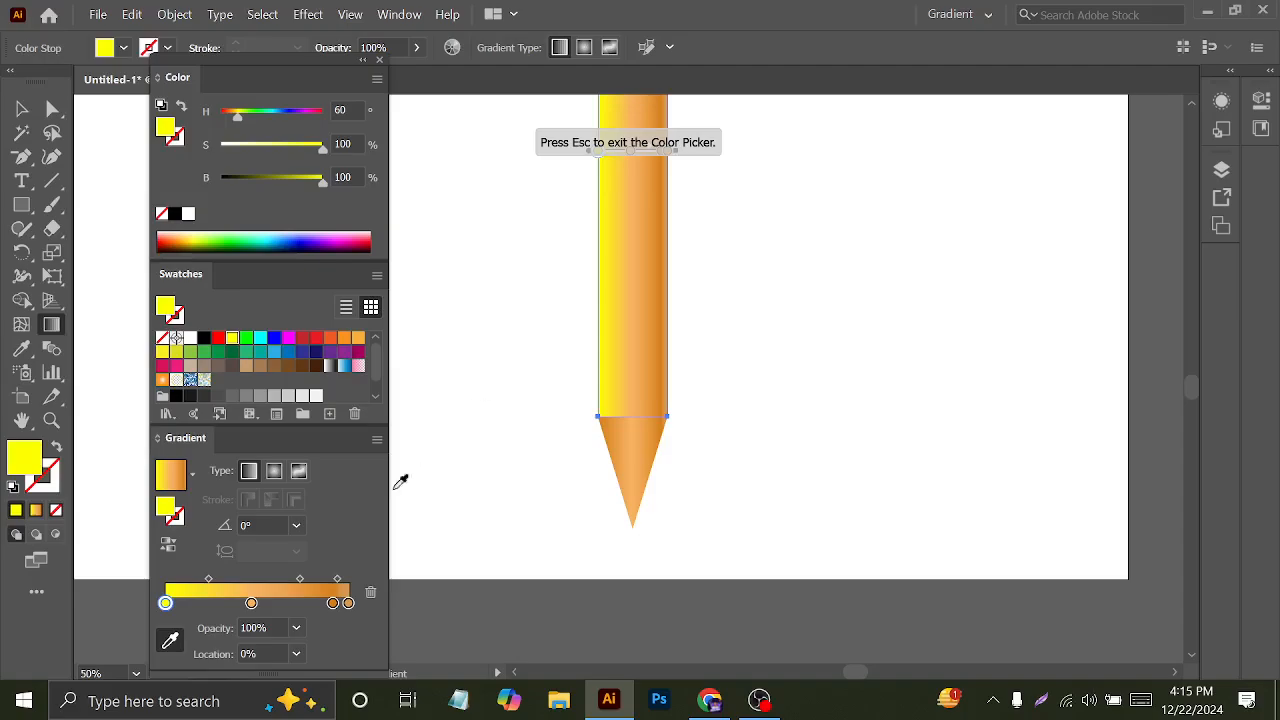
key(Escape)
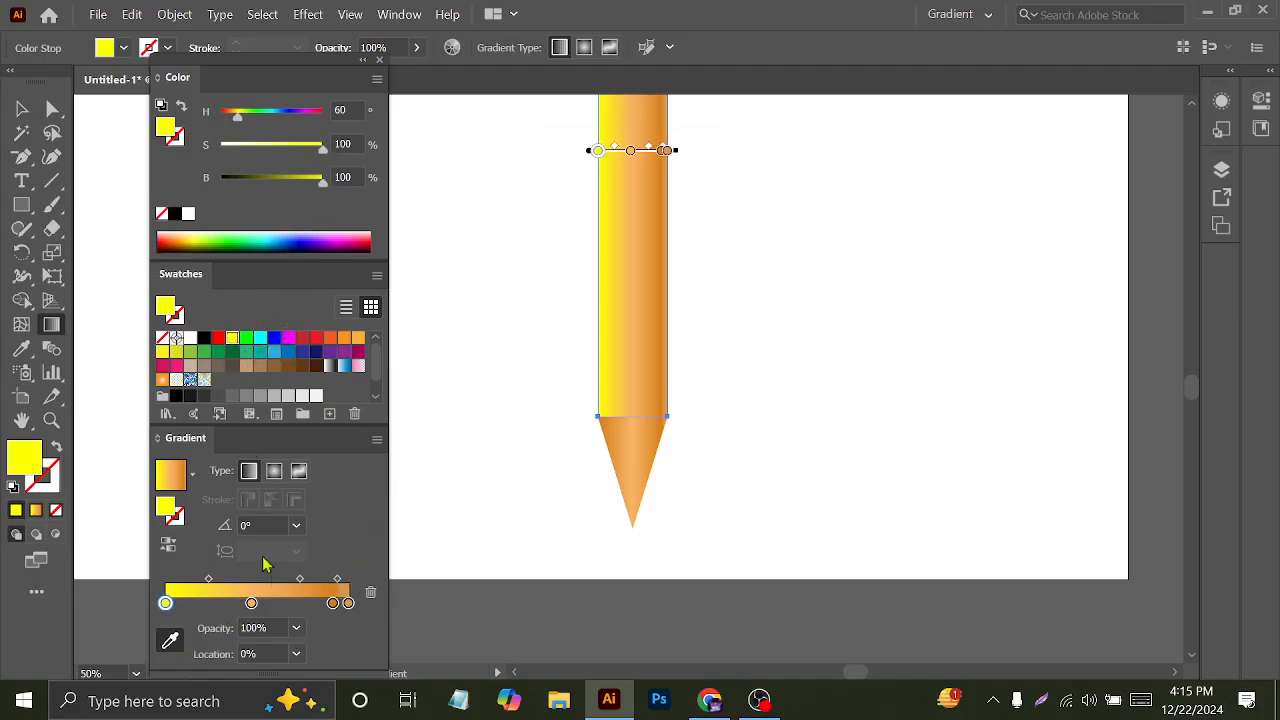
click(334, 603)
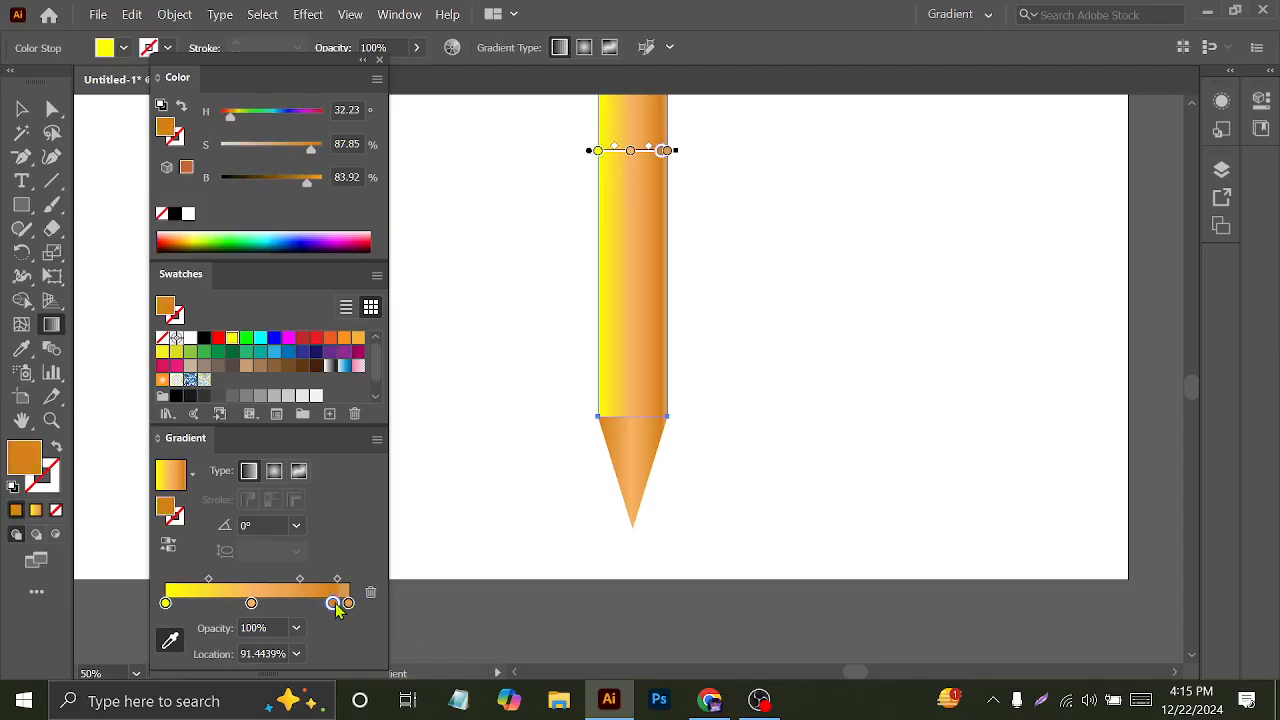
click(231, 342)
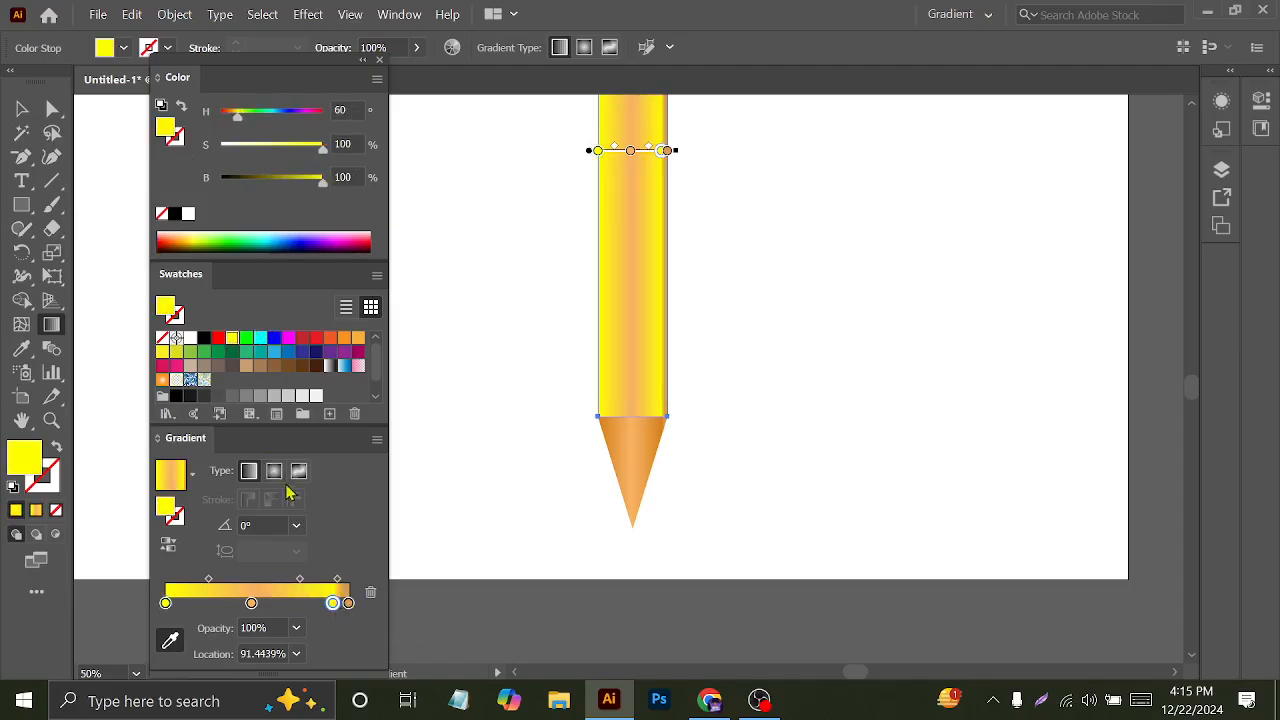
- Recolour the rectangle's middle gradient stop yellow with about 53% saturation and its last stop yellow with 50% saturation
click(251, 603)
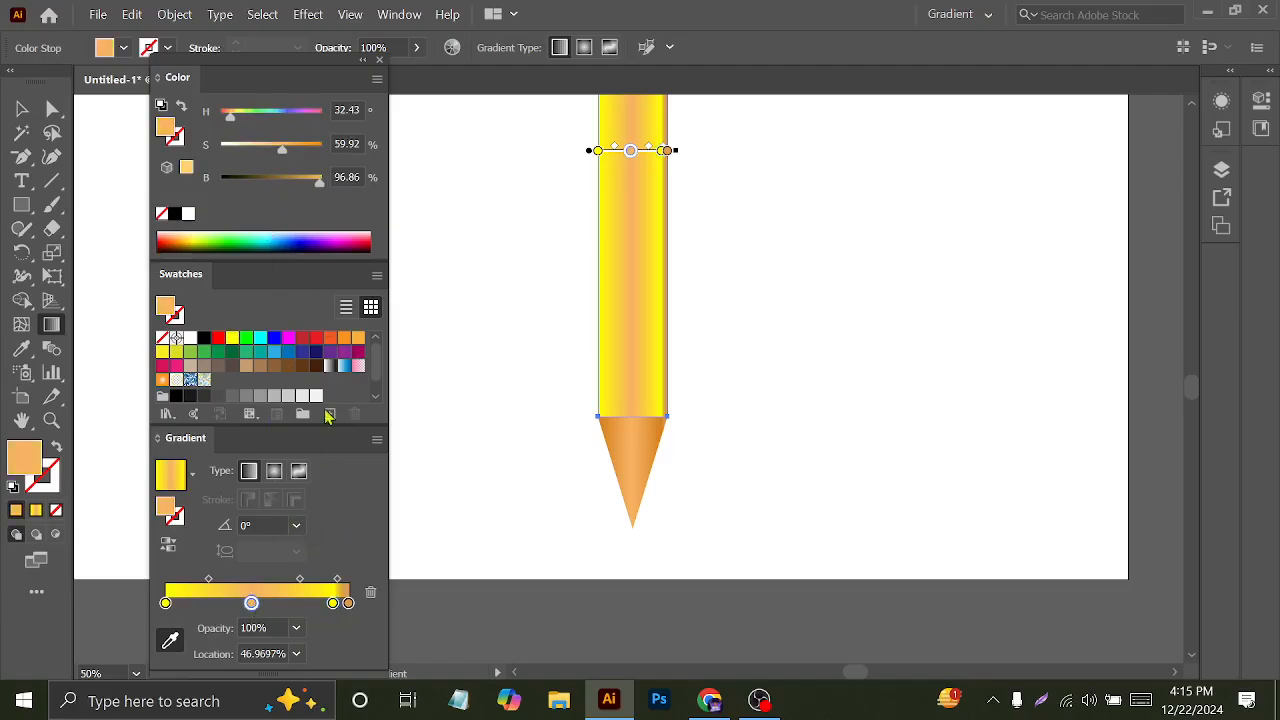
click(232, 337)
drag(320, 146, 276, 153)
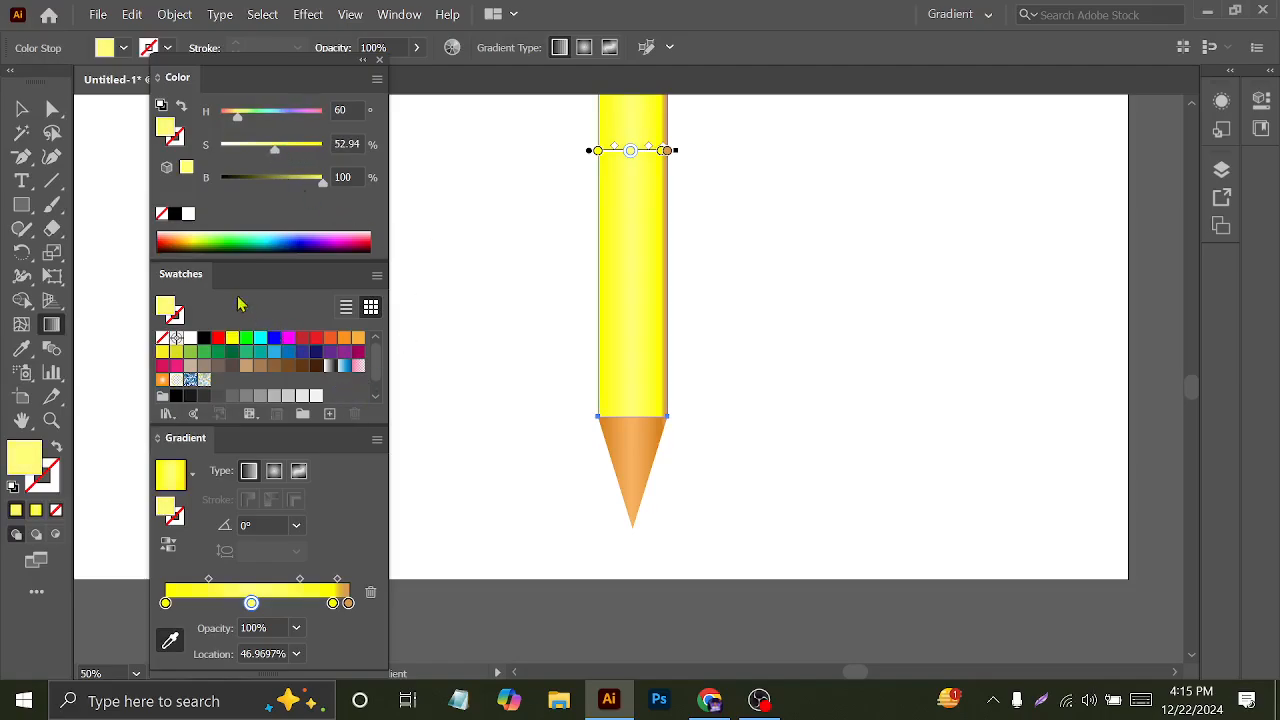
click(347, 603)
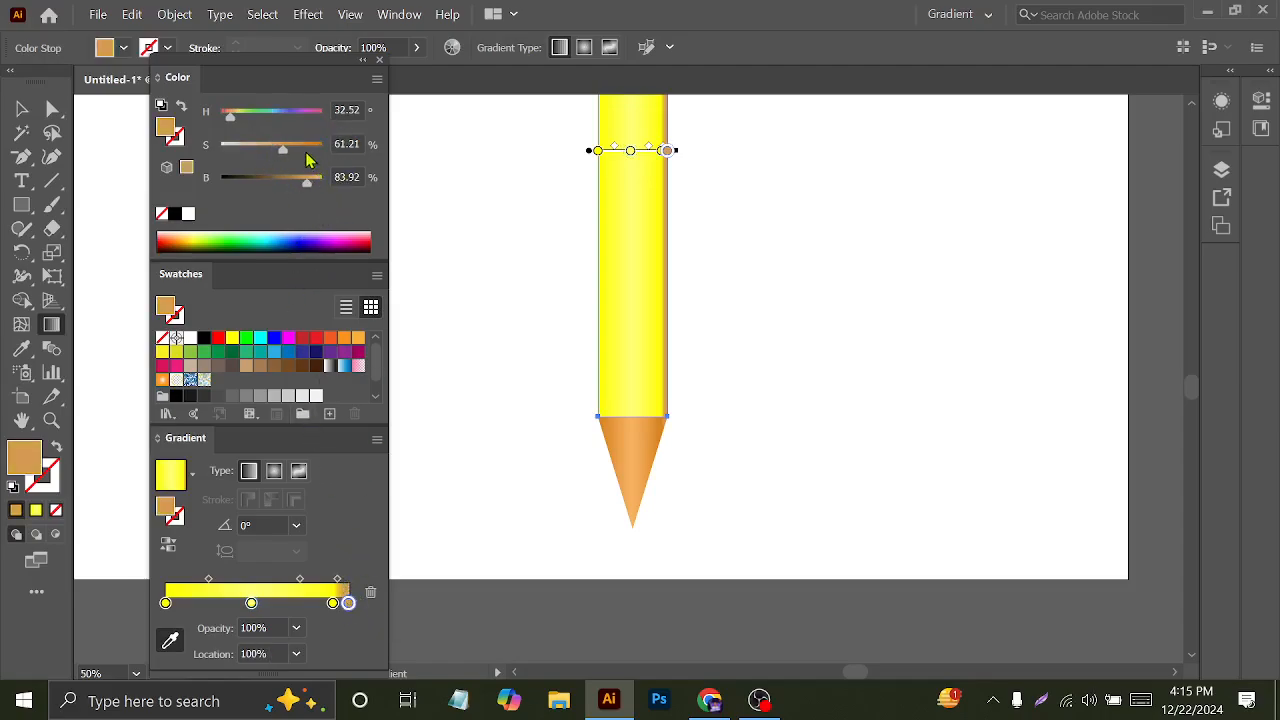
click(232, 338)
drag(320, 150, 276, 158)
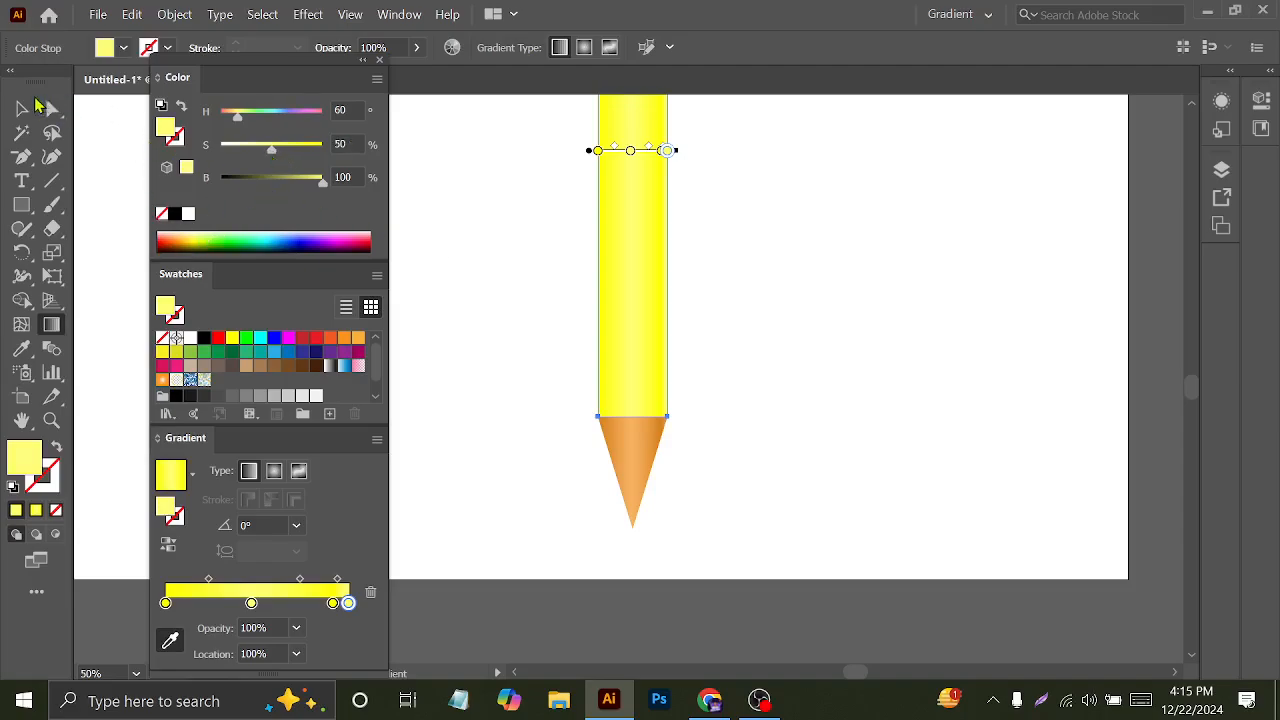
- Undo the yellow recolouring of the long rectangle's gradient stops
click(24, 107)
key(ctrl+z)
key(ctrl+z)
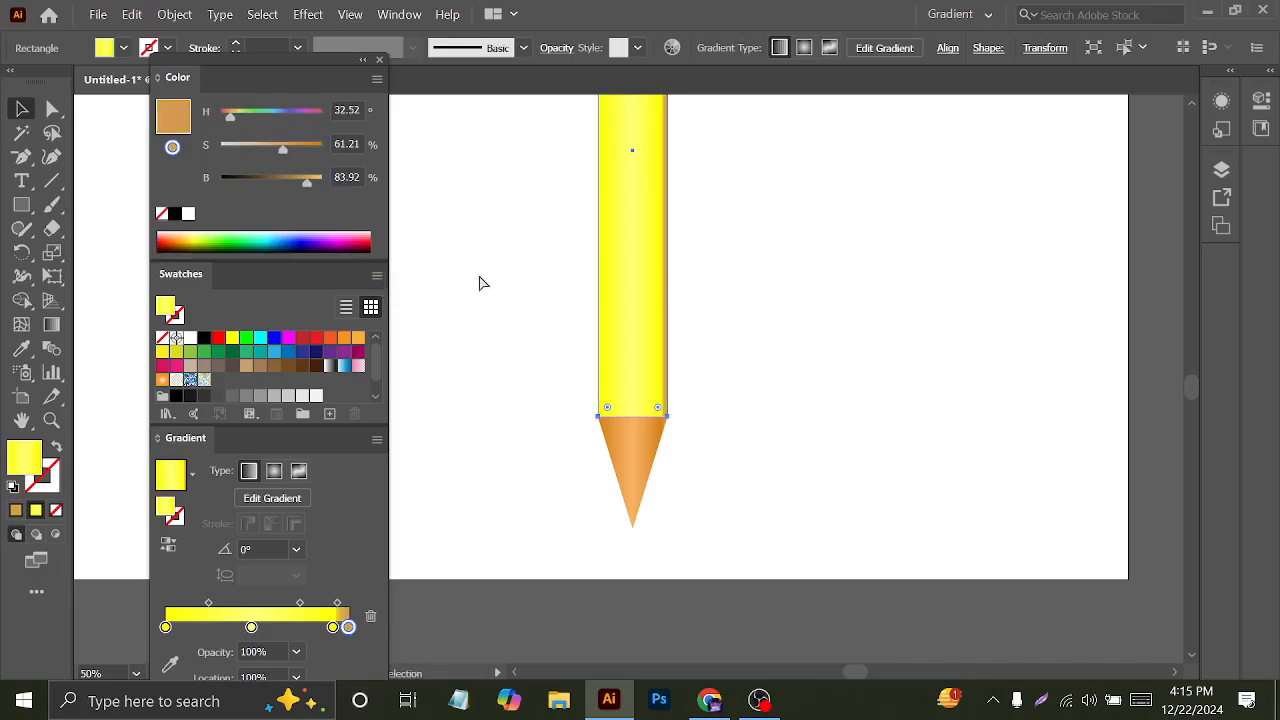
key(ctrl+z)
key(ctrl+z)
key(ctrl+z)
key(ctrl+z)
key(ctrl+z)
key(ctrl+z)
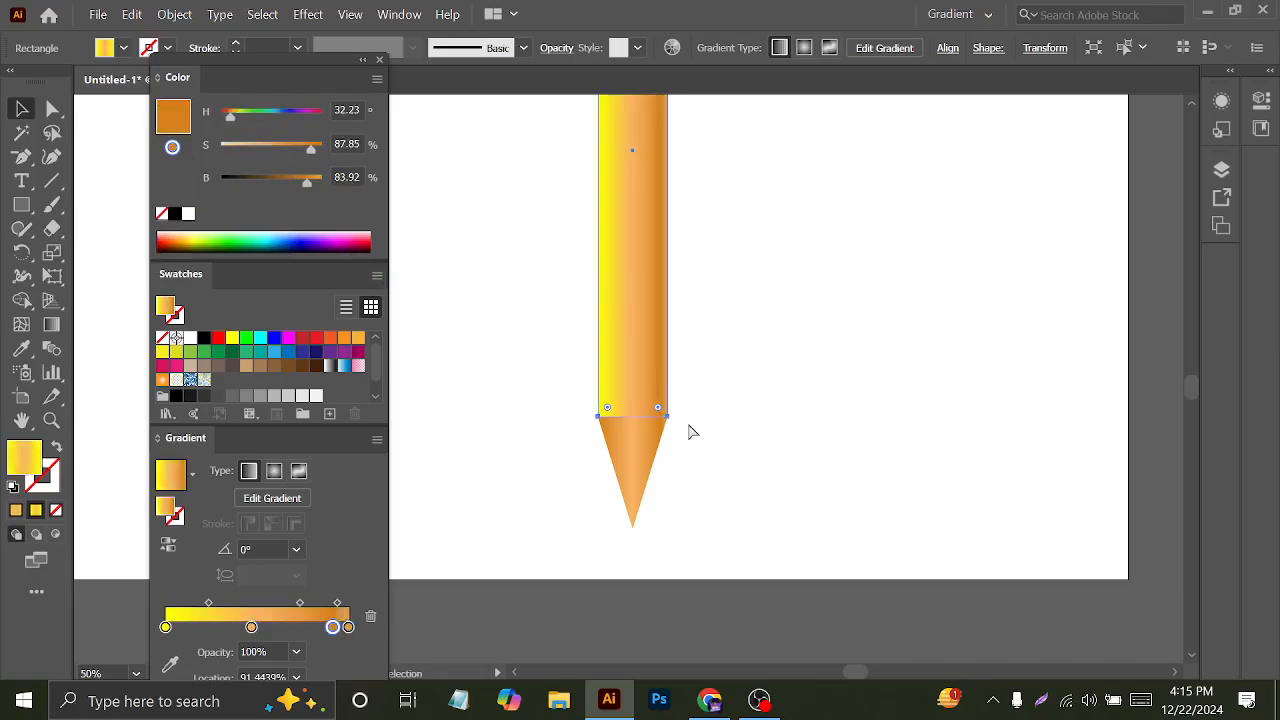
- Recolour the first and third gradient stops of the triangular tip with the light brown swatch (H 31.69, S 44.95, B 77.65)
click(721, 443)
click(633, 488)
scroll(617, 562, up, 1)
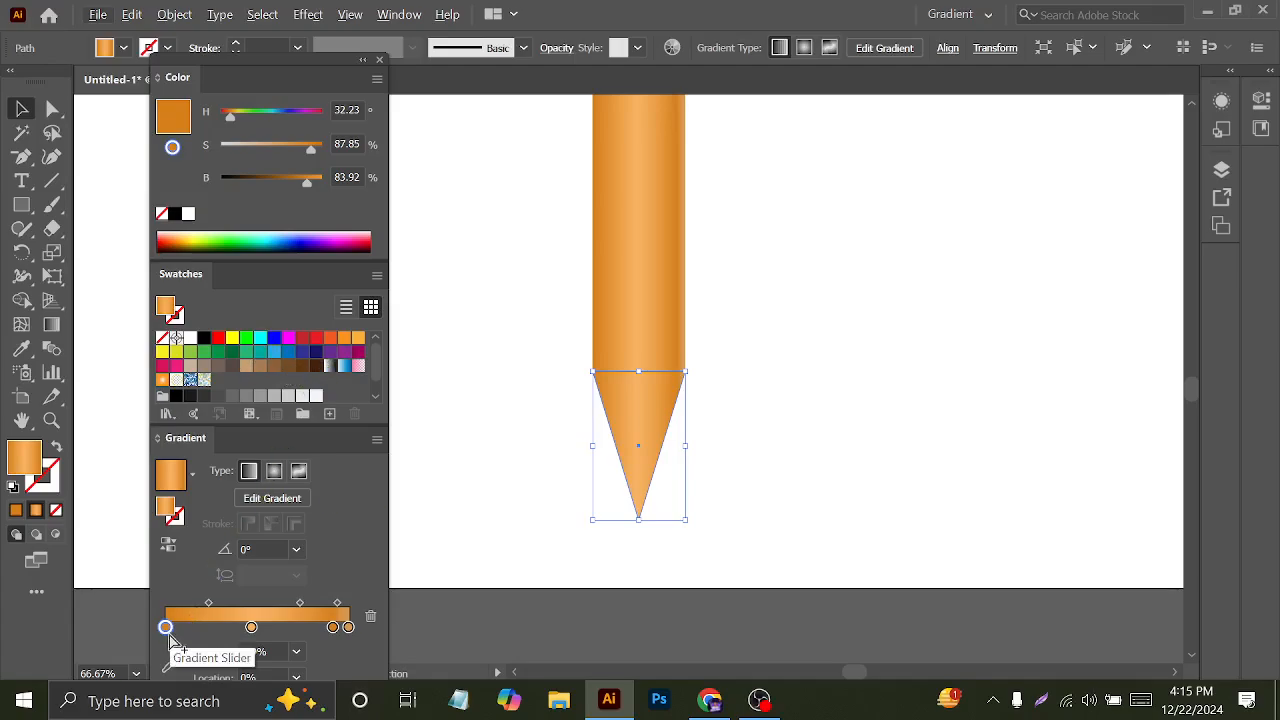
click(259, 367)
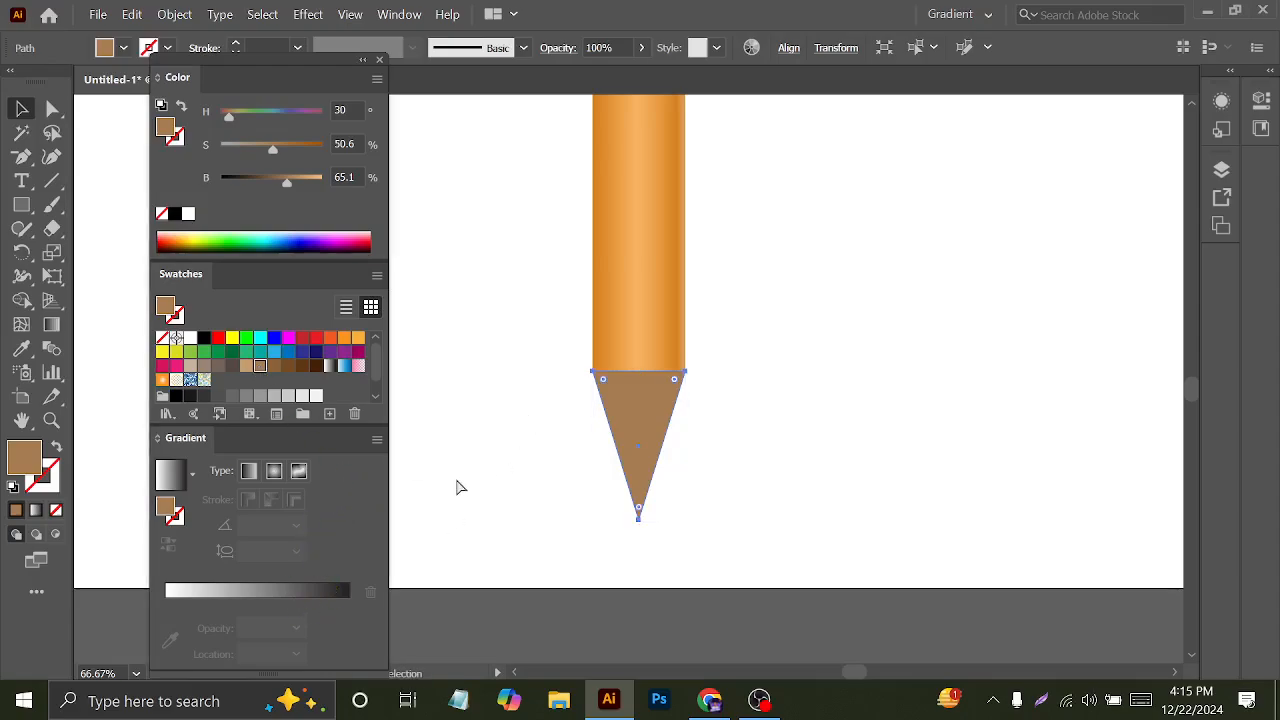
key(ctrl+z)
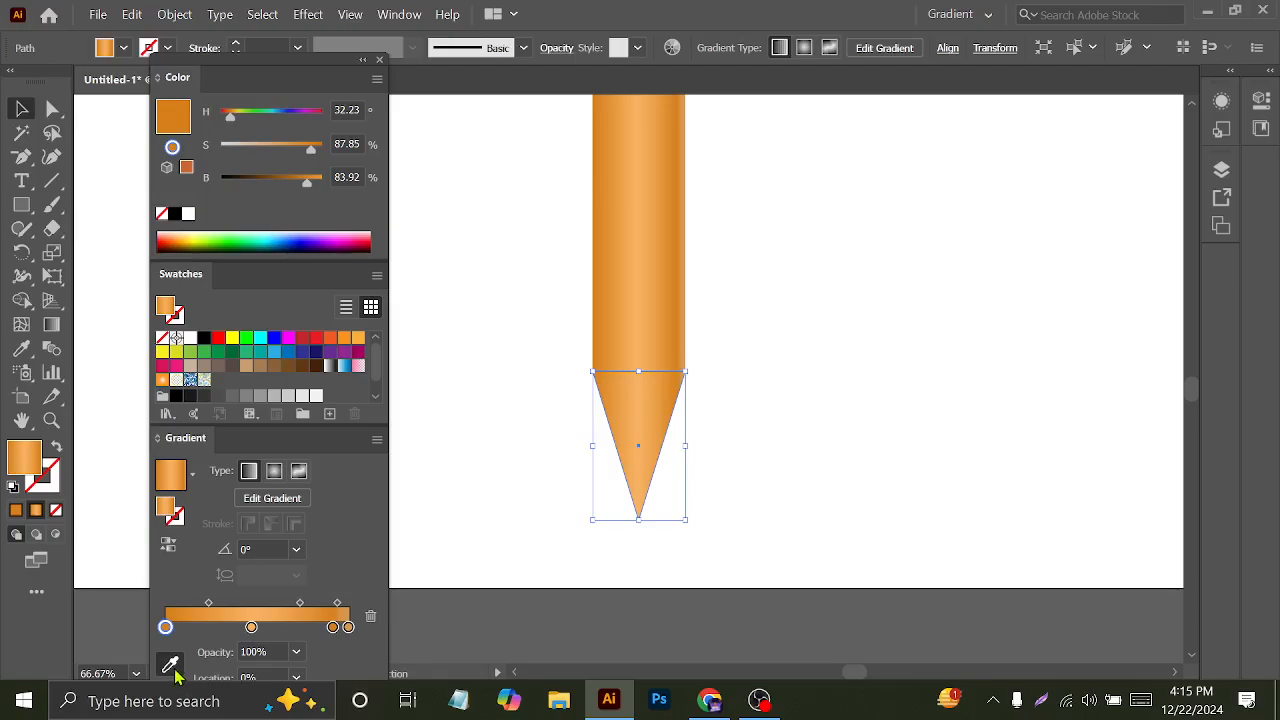
click(170, 665)
click(246, 365)
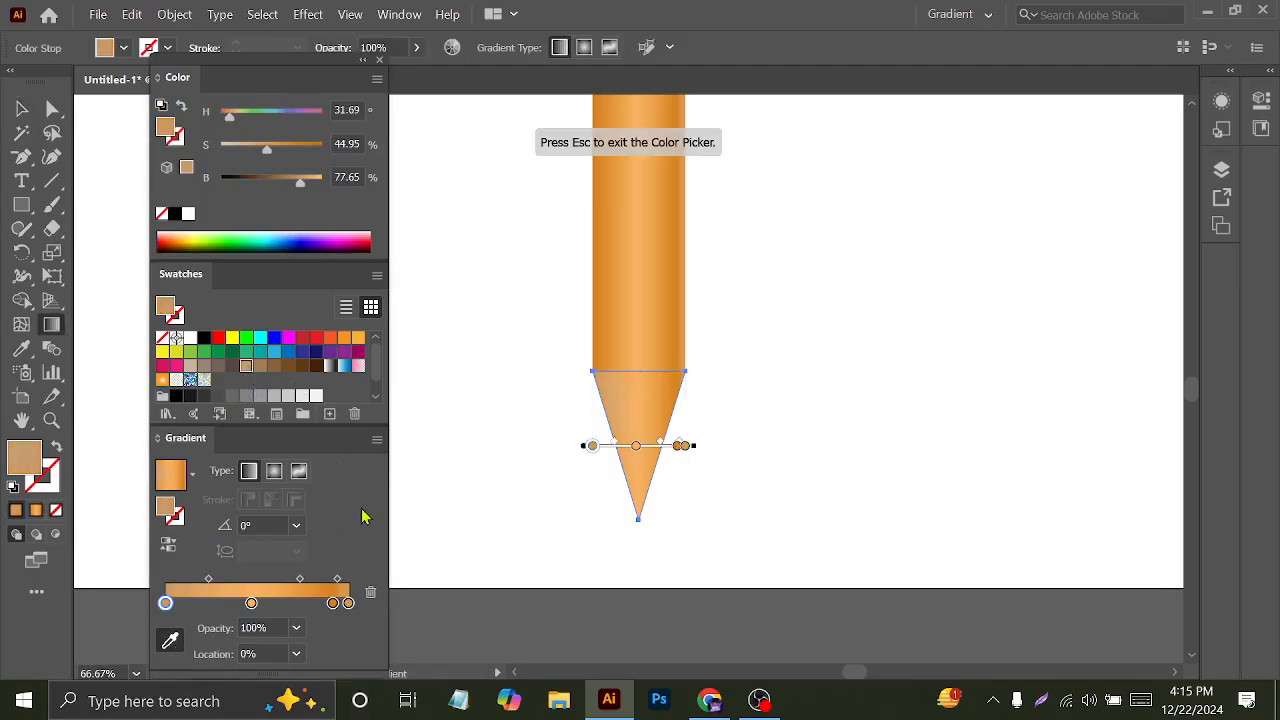
key(Escape)
click(333, 602)
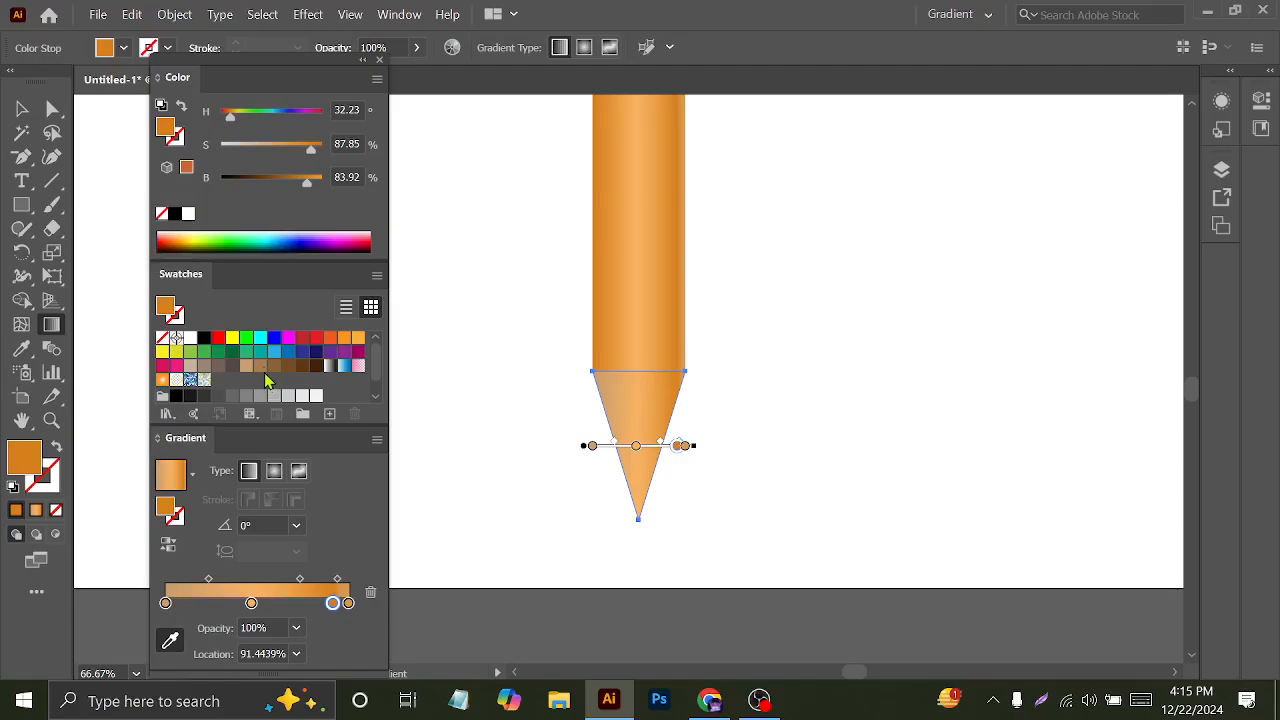
click(248, 366)
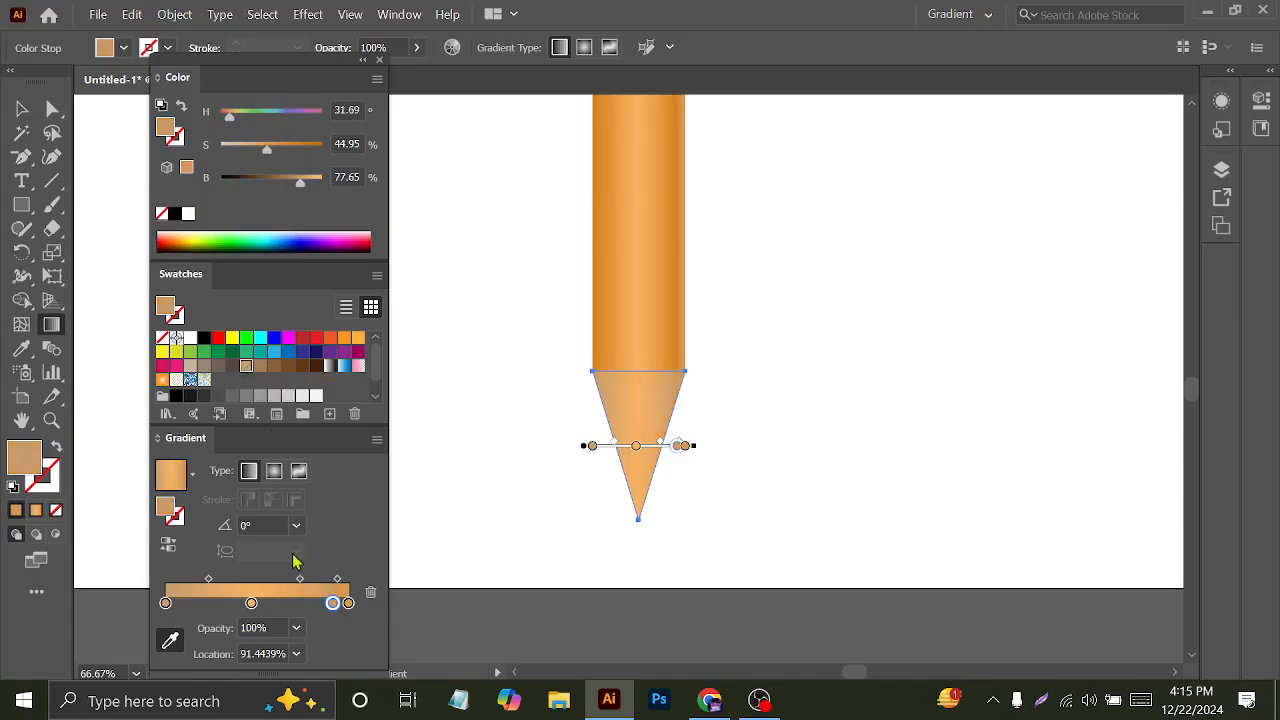
- Recolour the tip's middle gradient stop with the same light brown swatch and lower its saturation to about 20%
click(251, 602)
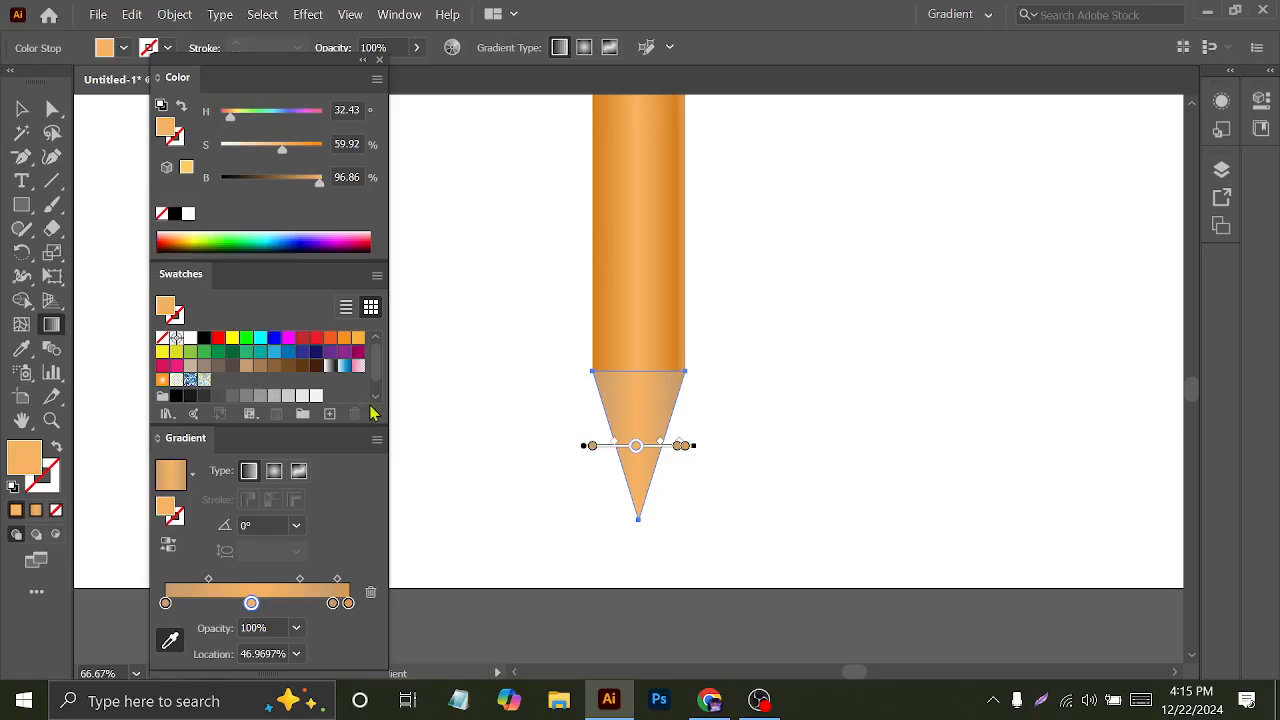
click(247, 366)
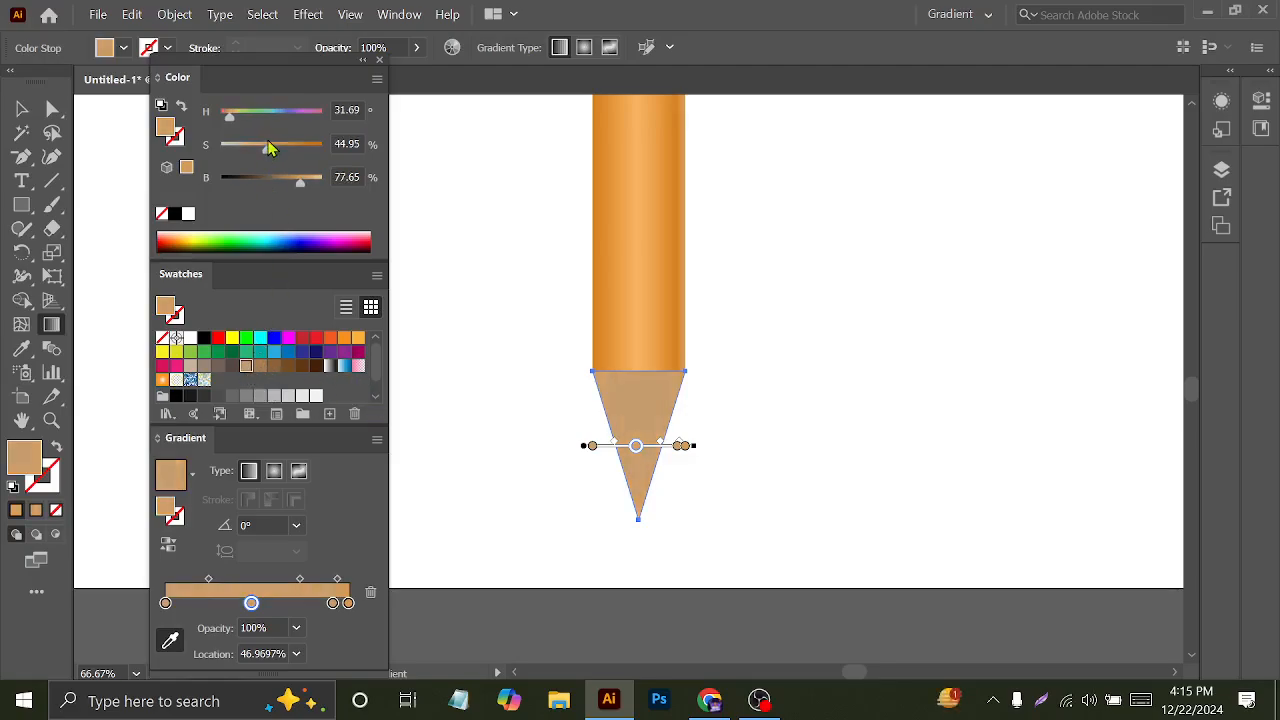
drag(267, 160, 236, 160)
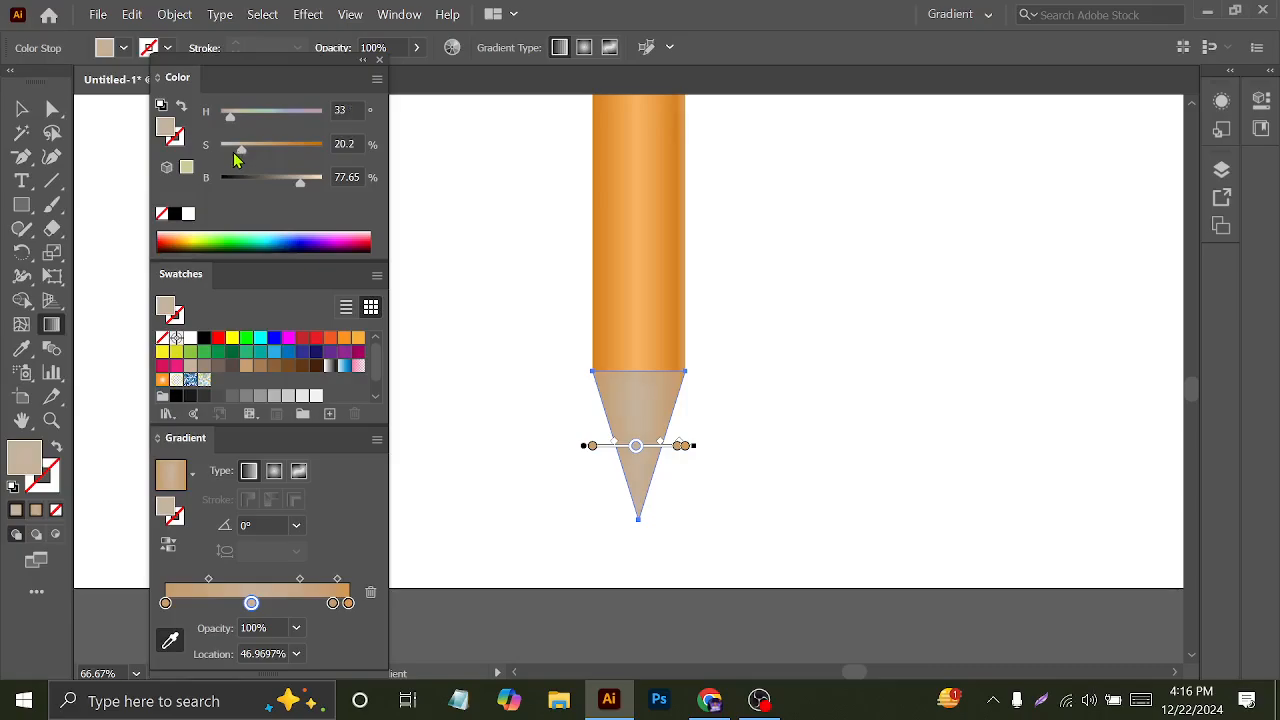
- Delete the tip's last gradient stop, move the third stop to 100% and shift the middle stop to about 50%
click(349, 606)
key(Delete)
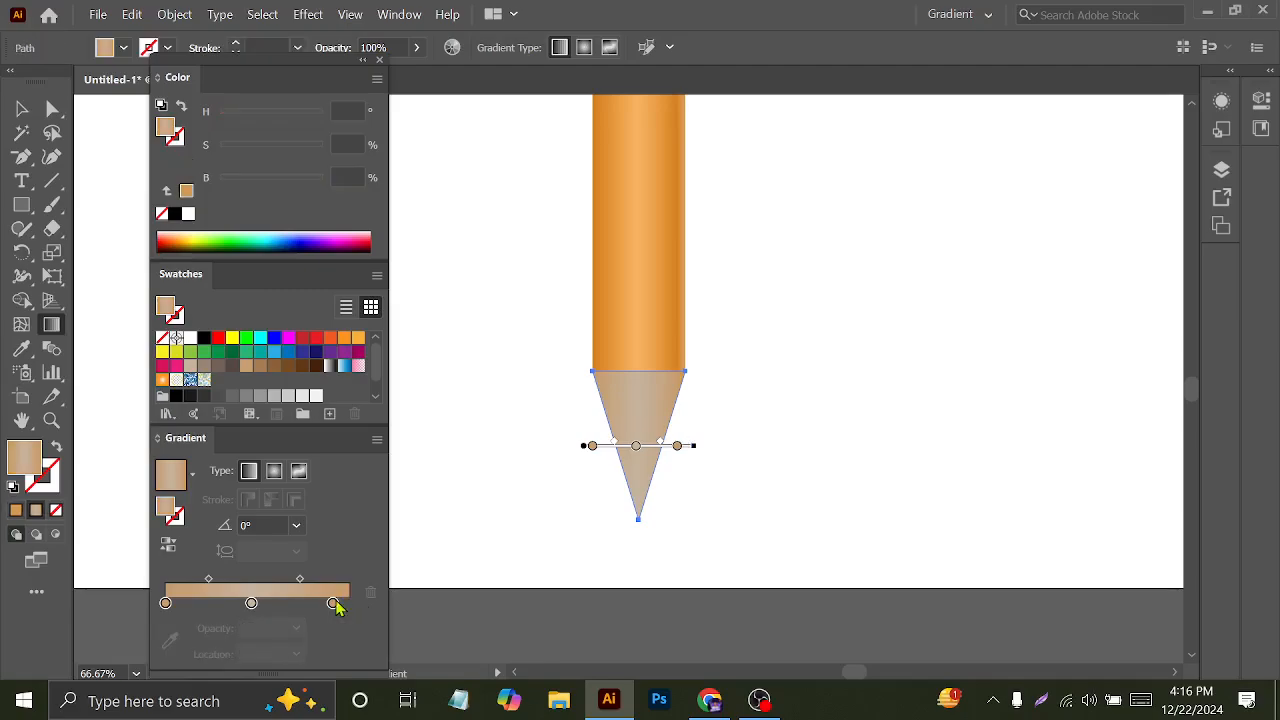
drag(334, 604, 349, 604)
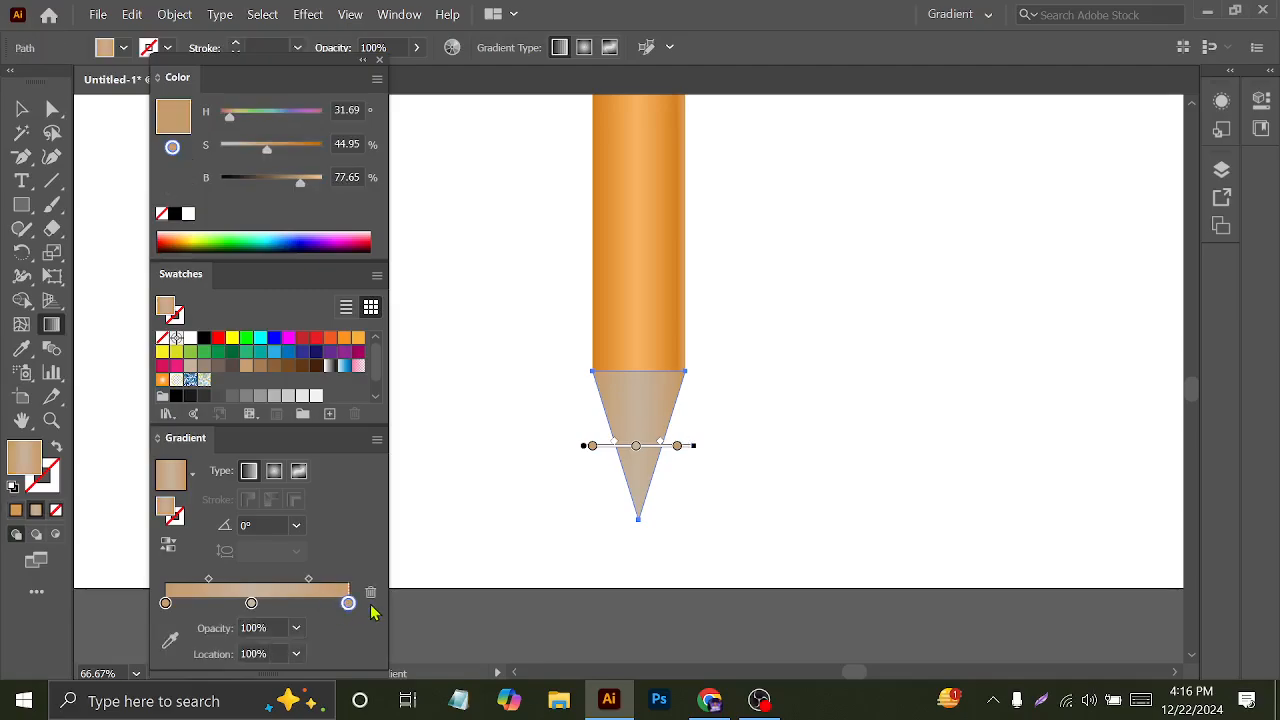
drag(251, 603, 257, 603)
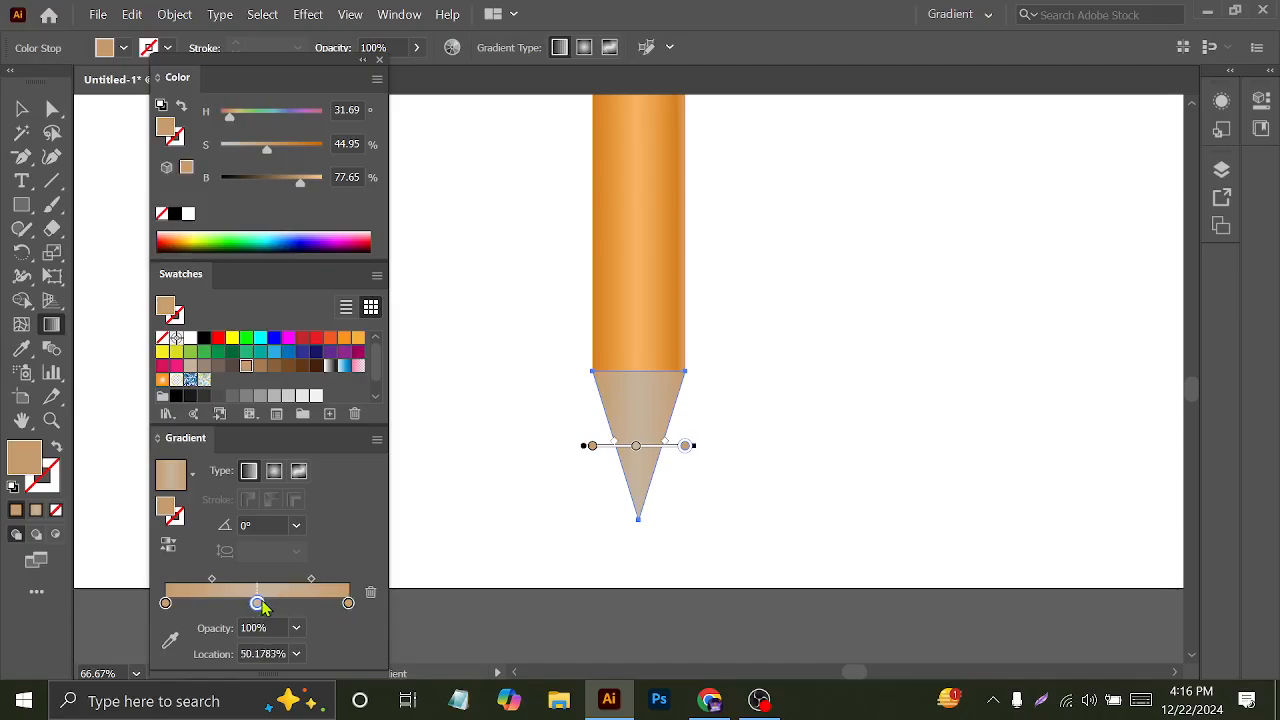
- Darken the tip's first gradient stop to about 48% brightness and its last stop to about 42%, and deselect the tip
click(166, 603)
drag(300, 184, 272, 184)
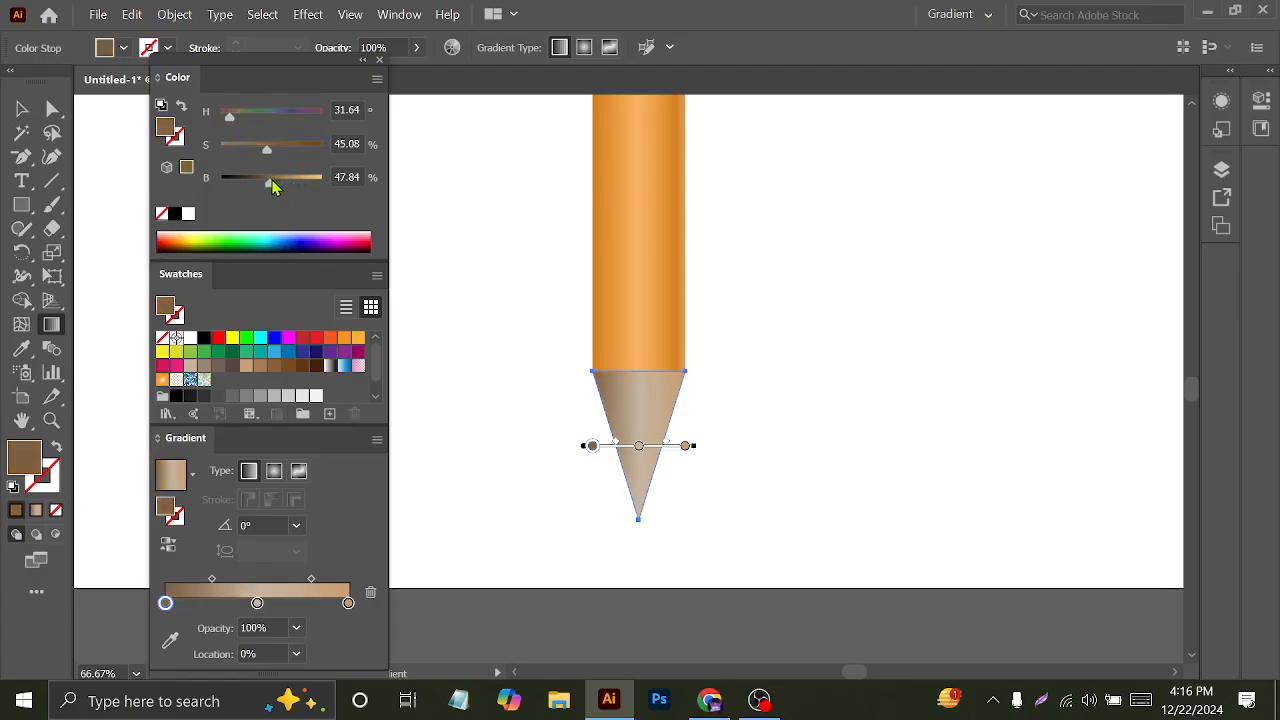
click(348, 603)
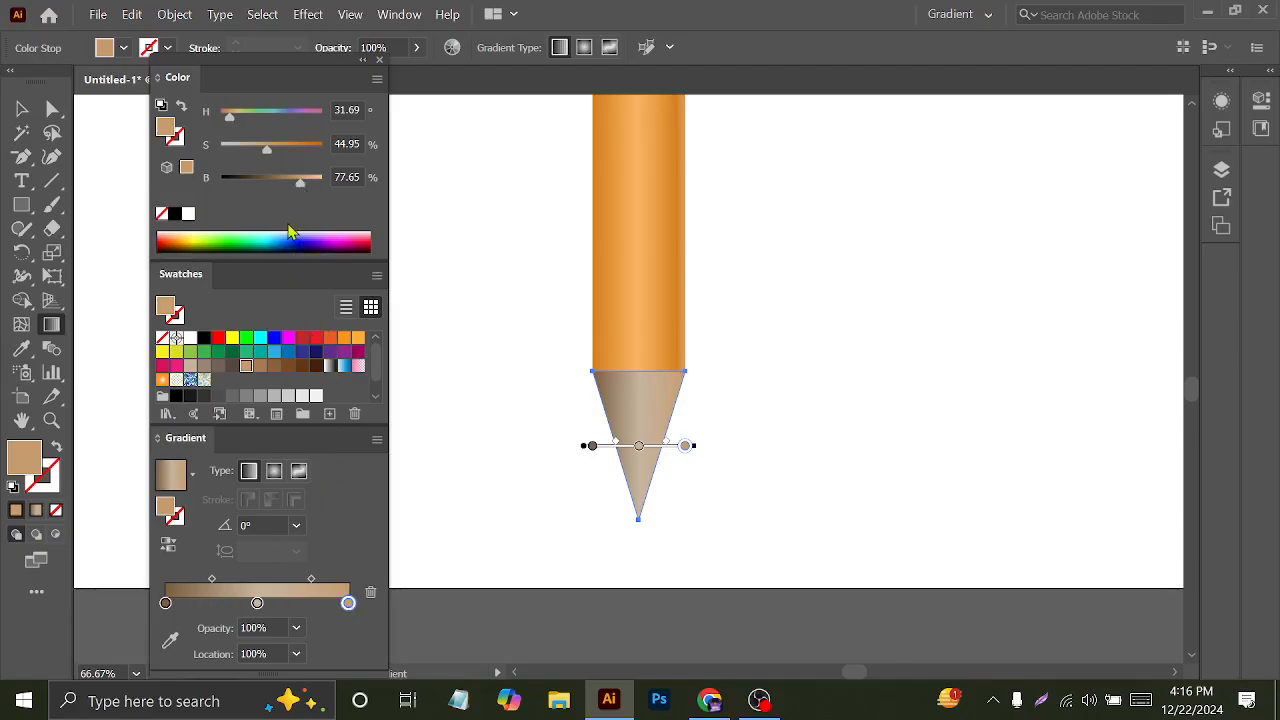
drag(298, 187, 262, 189)
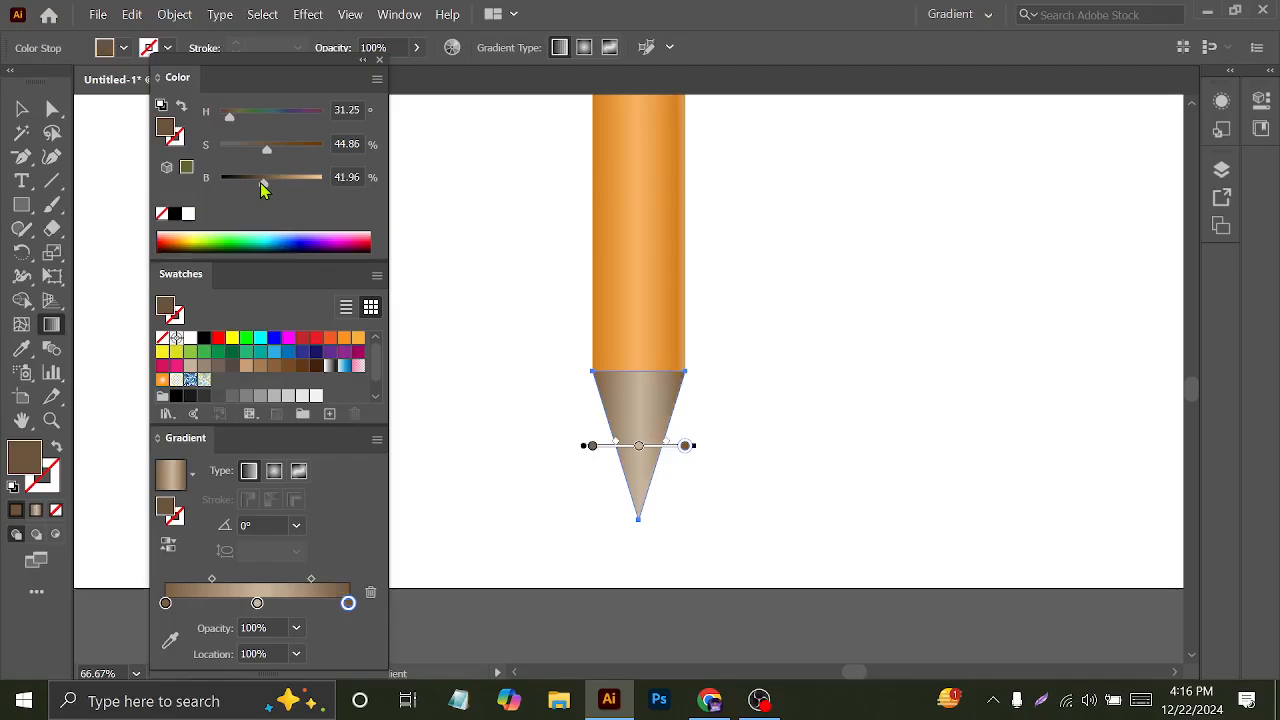
key(v)
click(558, 414)
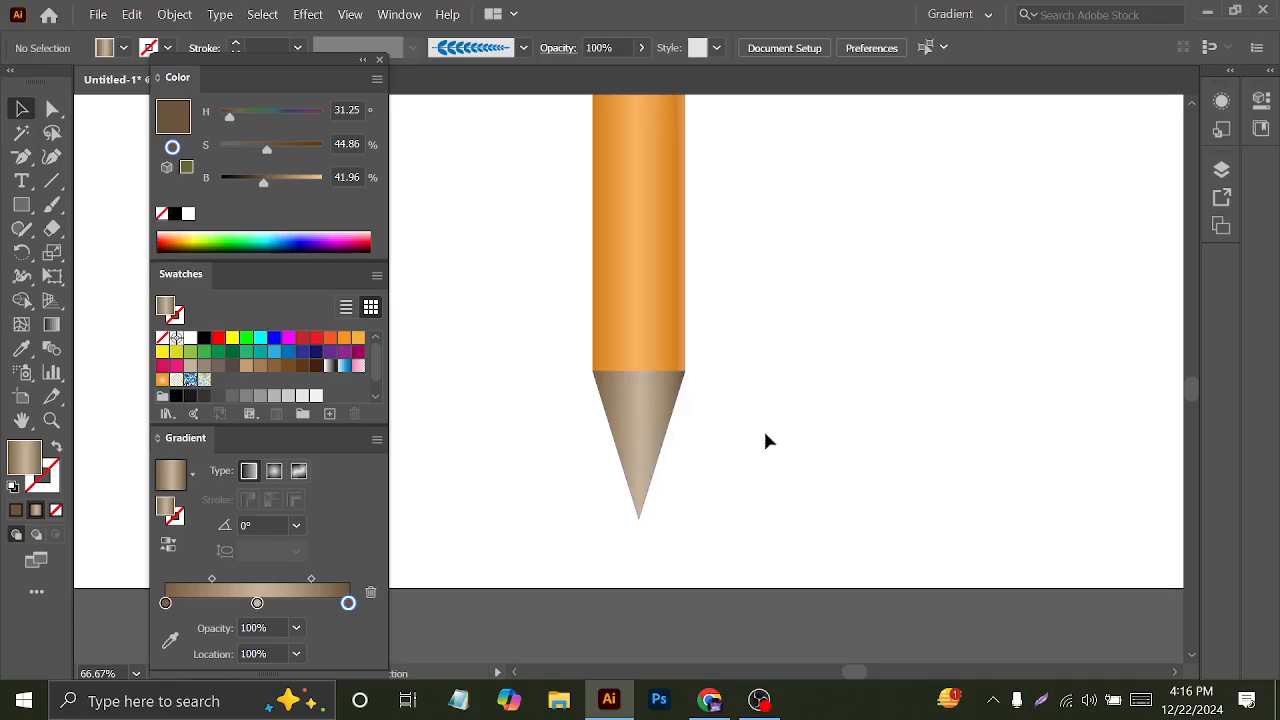
- Move the whole pencil, body and tip together, further right on the artboard and deselect it
scroll(664, 397, down, 4)
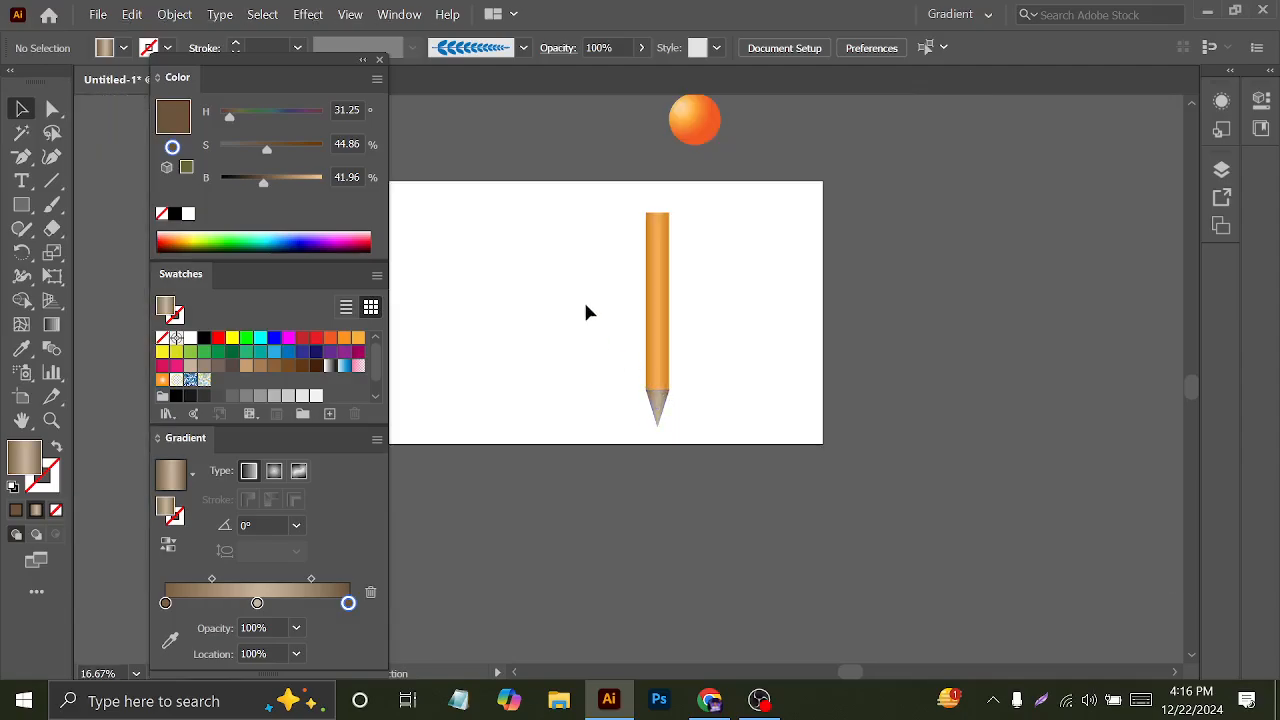
drag(585, 303, 711, 457)
drag(660, 337, 720, 337)
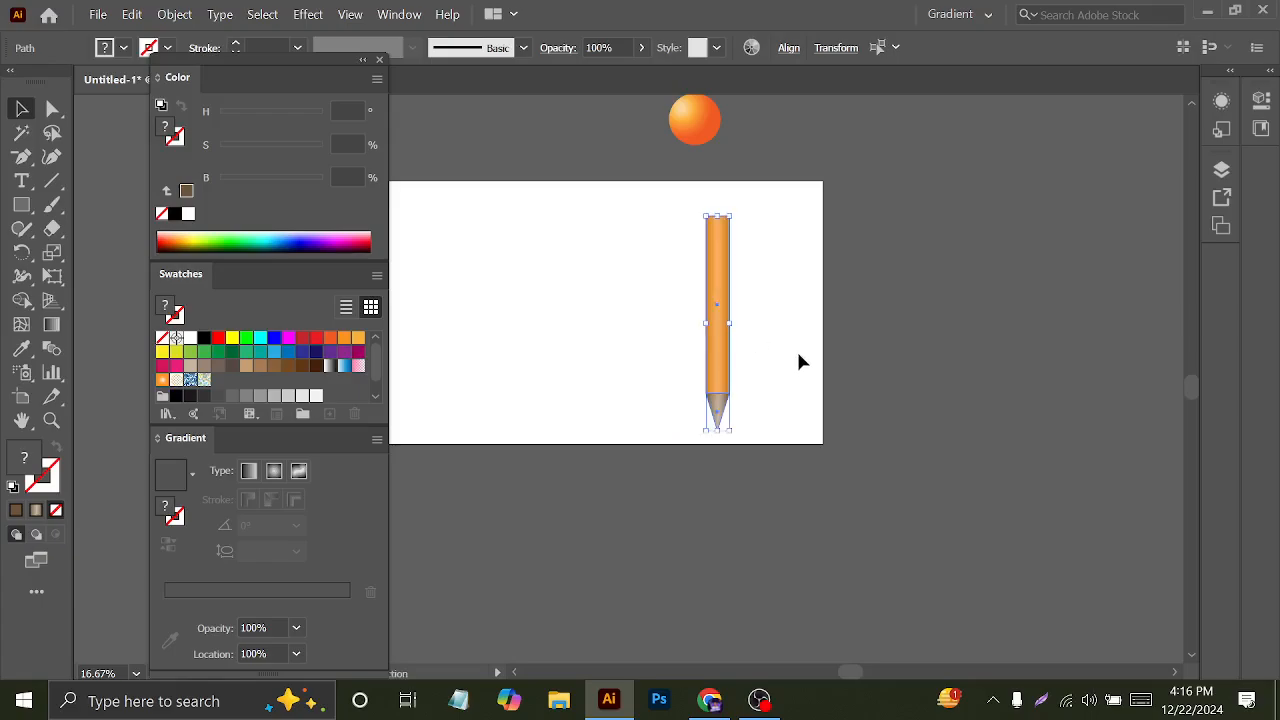
click(803, 360)
scroll(775, 438, up, 1)
scroll(750, 432, up, 1)
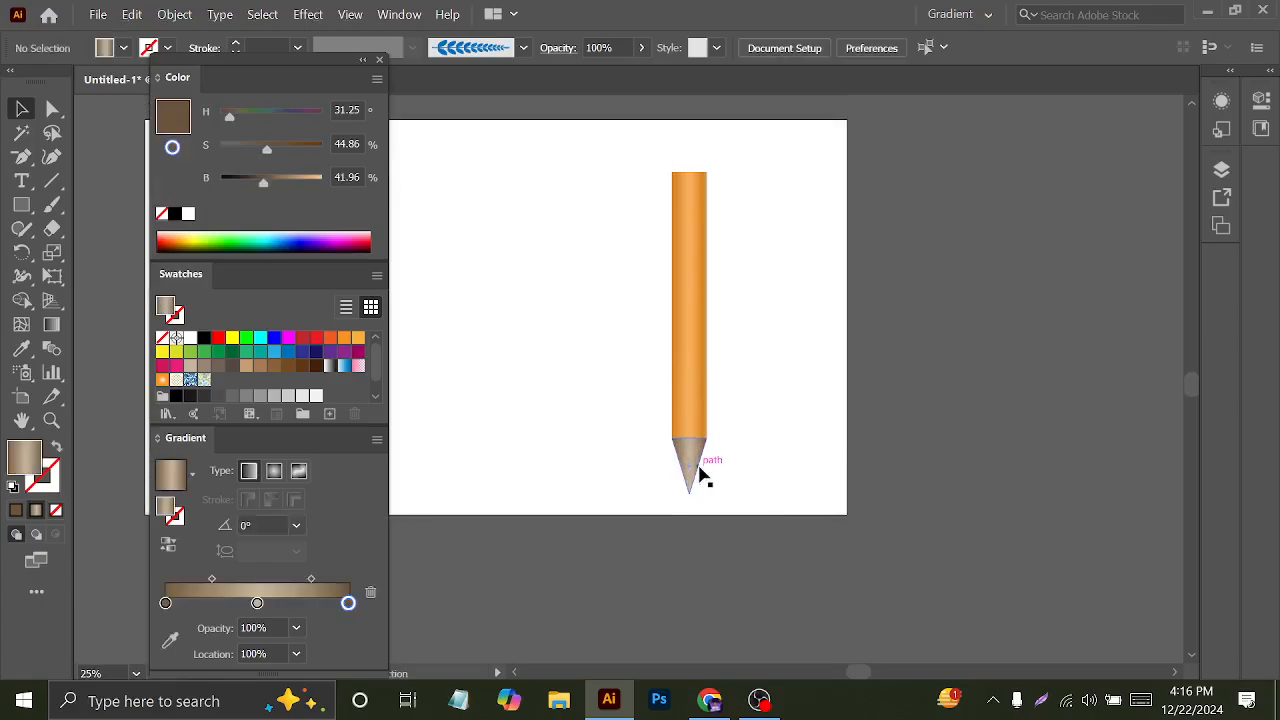
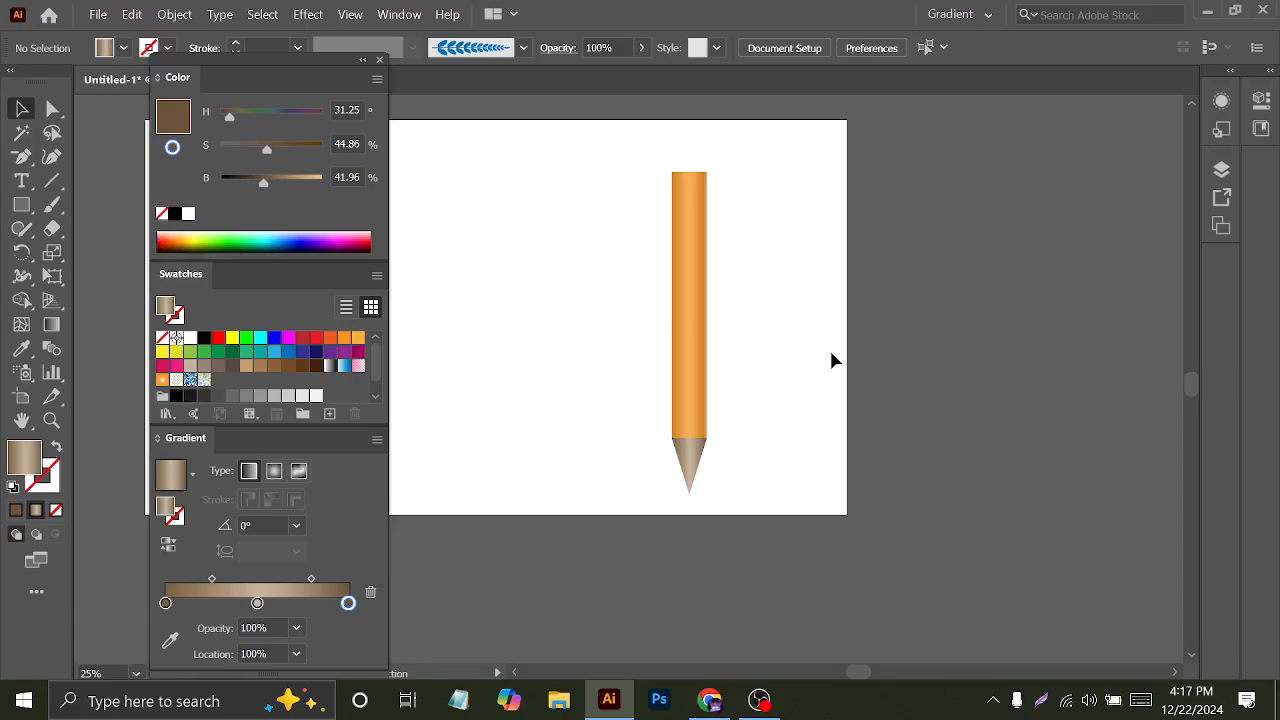
- Duplicate the orange pencil body straight upward and shorten the copy from its upper edge
scroll(724, 388, up, 4)
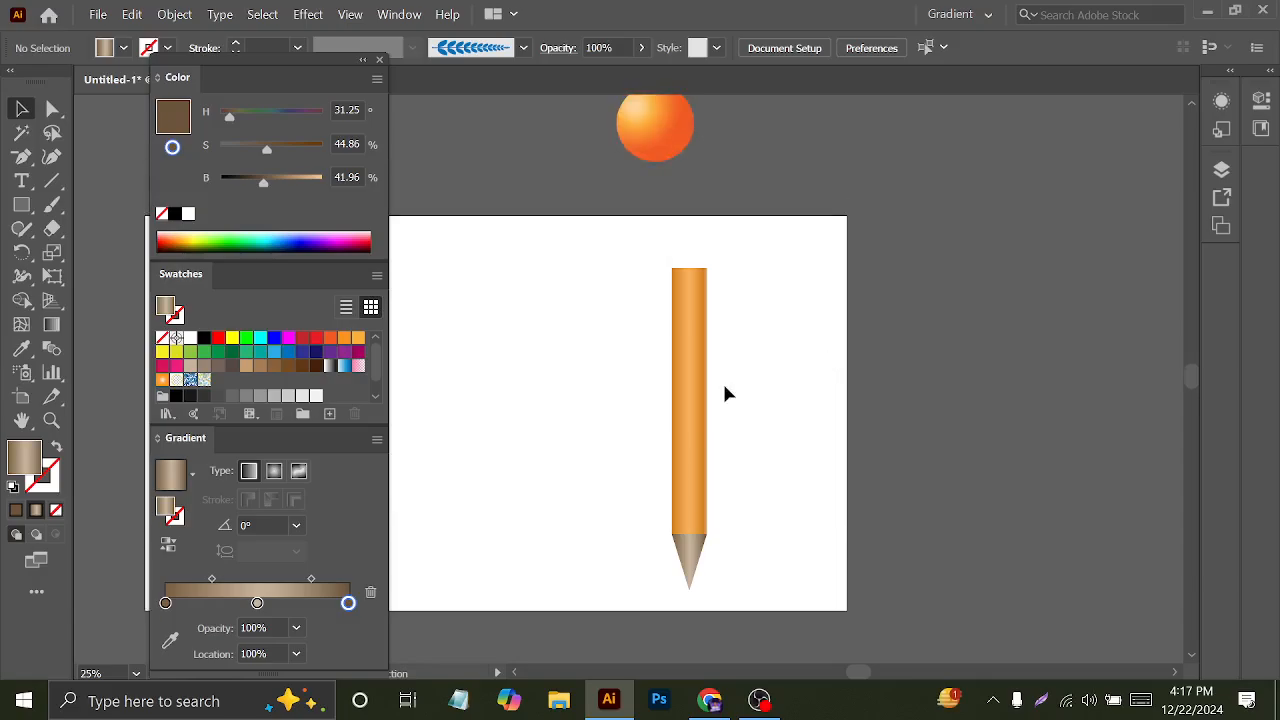
click(699, 385)
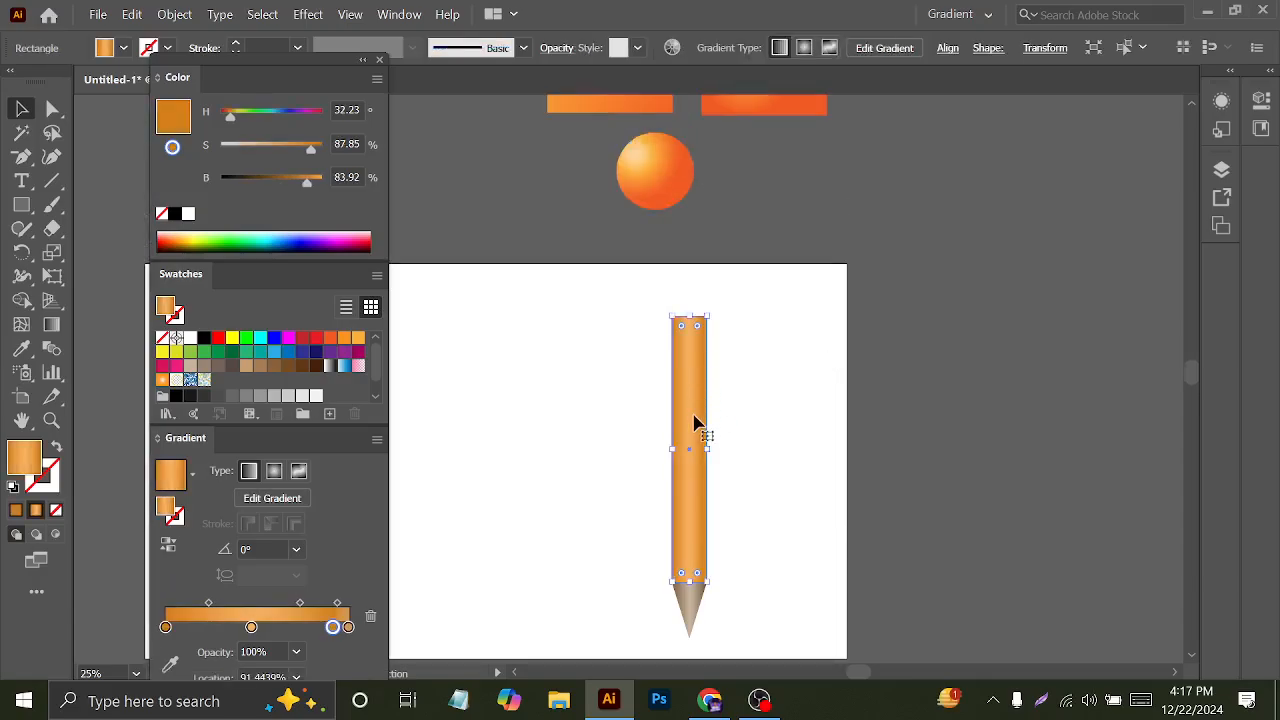
scroll(697, 423, up, 1)
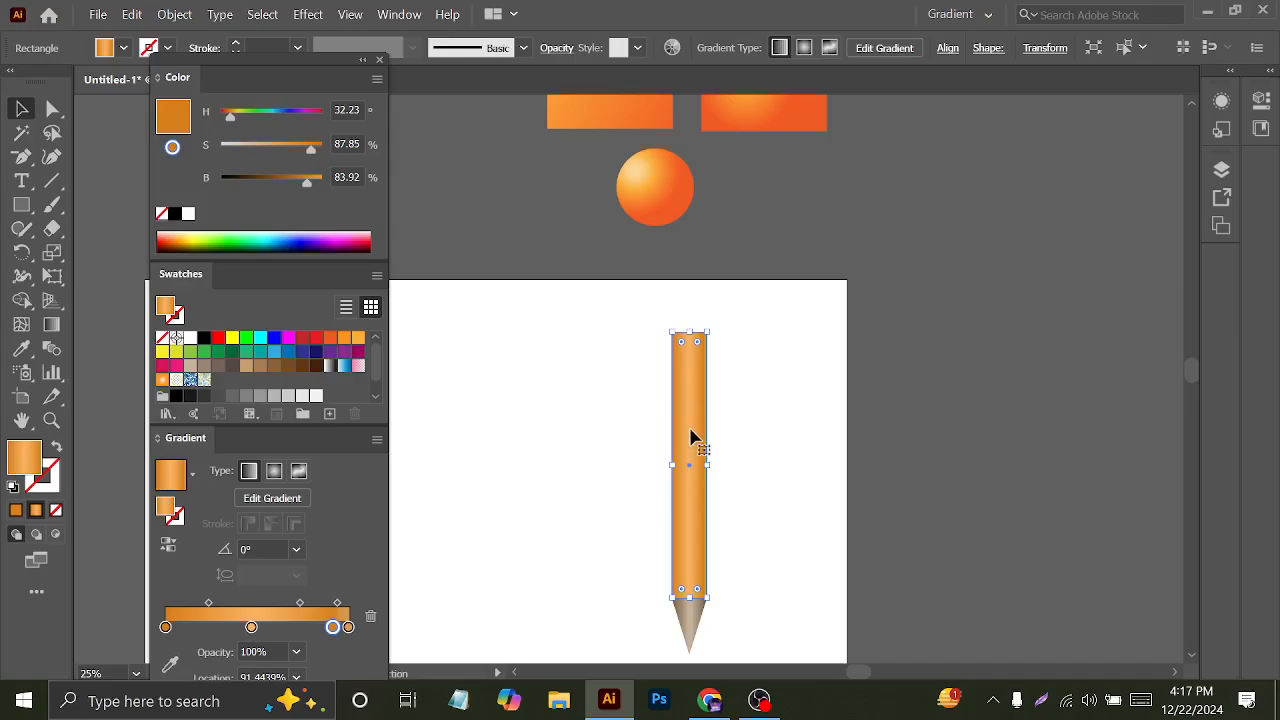
drag(685, 447, 693, 213)
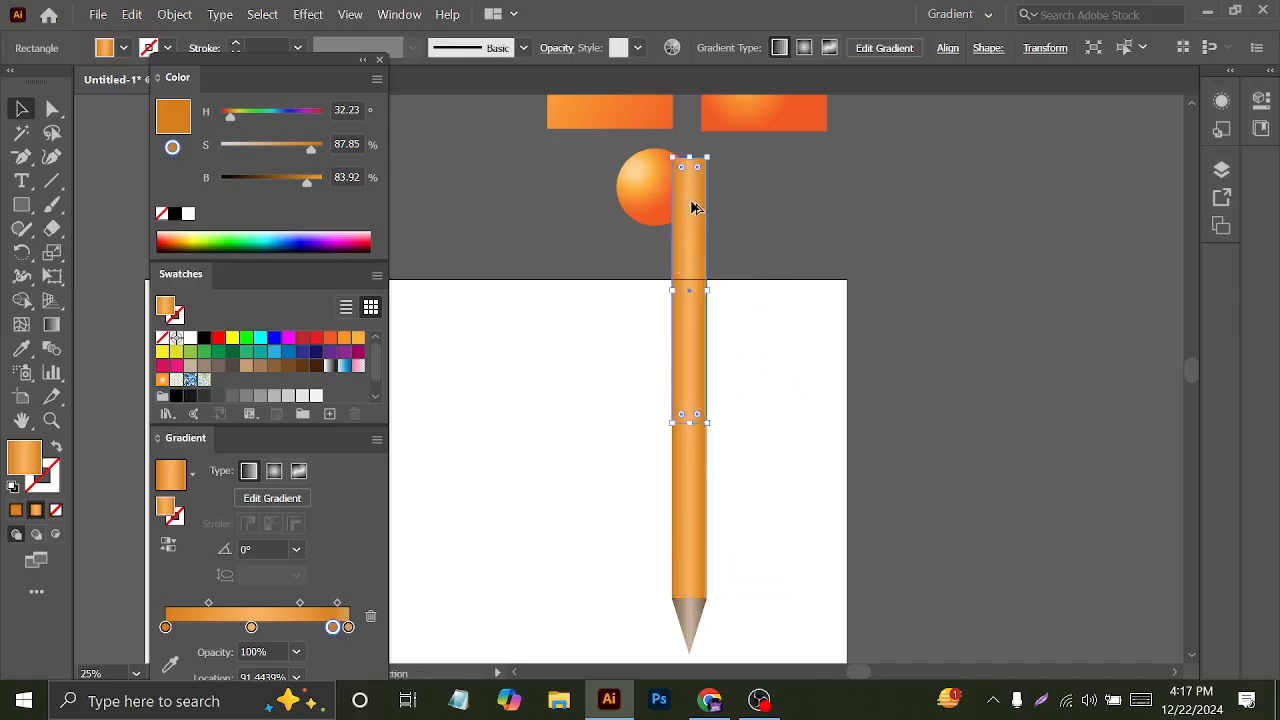
drag(693, 157, 694, 284)
- Shrink the copied rectangle to a short, roughly square eraser block seated on the upper end of the pencil body, and deselect it
scroll(691, 332, up, 3)
scroll(691, 336, up, 3)
drag(688, 405, 697, 219)
scroll(694, 346, down, 1)
drag(694, 306, 838, 520)
drag(836, 577, 700, 341)
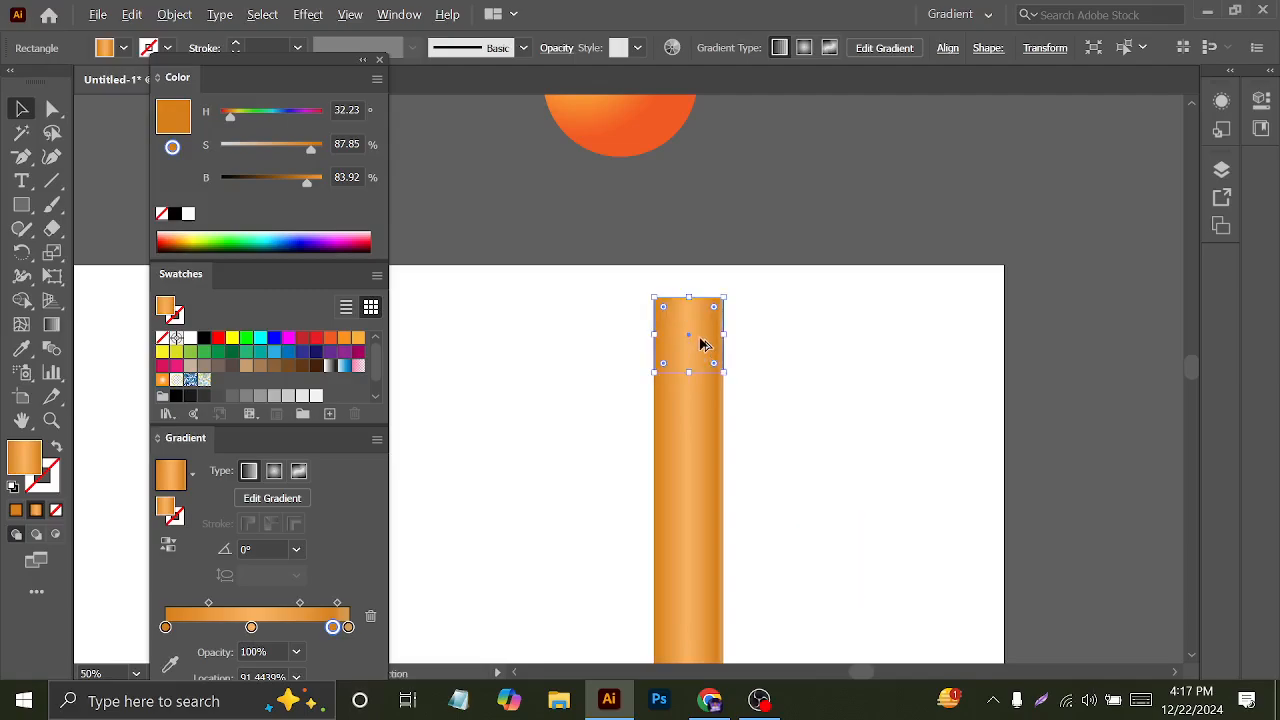
scroll(700, 341, up, 3)
drag(665, 212, 665, 227)
click(537, 211)
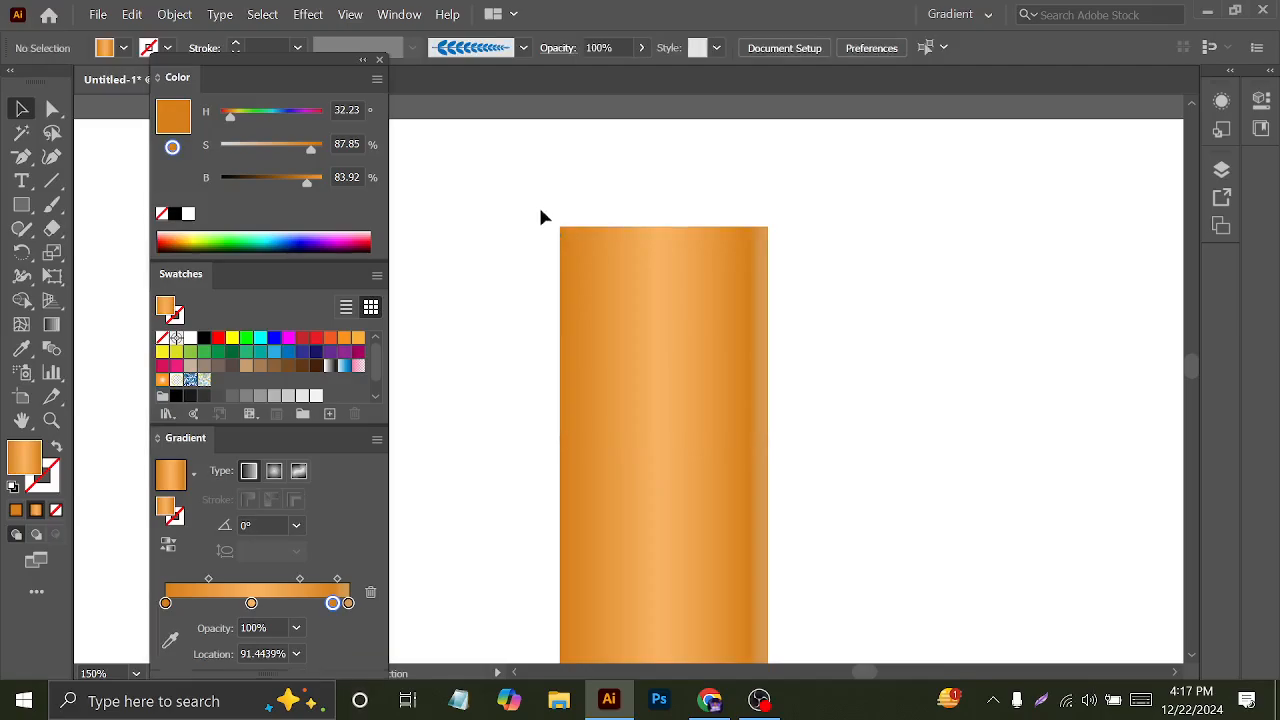
- Round only the two upper corners of the eraser block to a radius of about 13 px
click(589, 270)
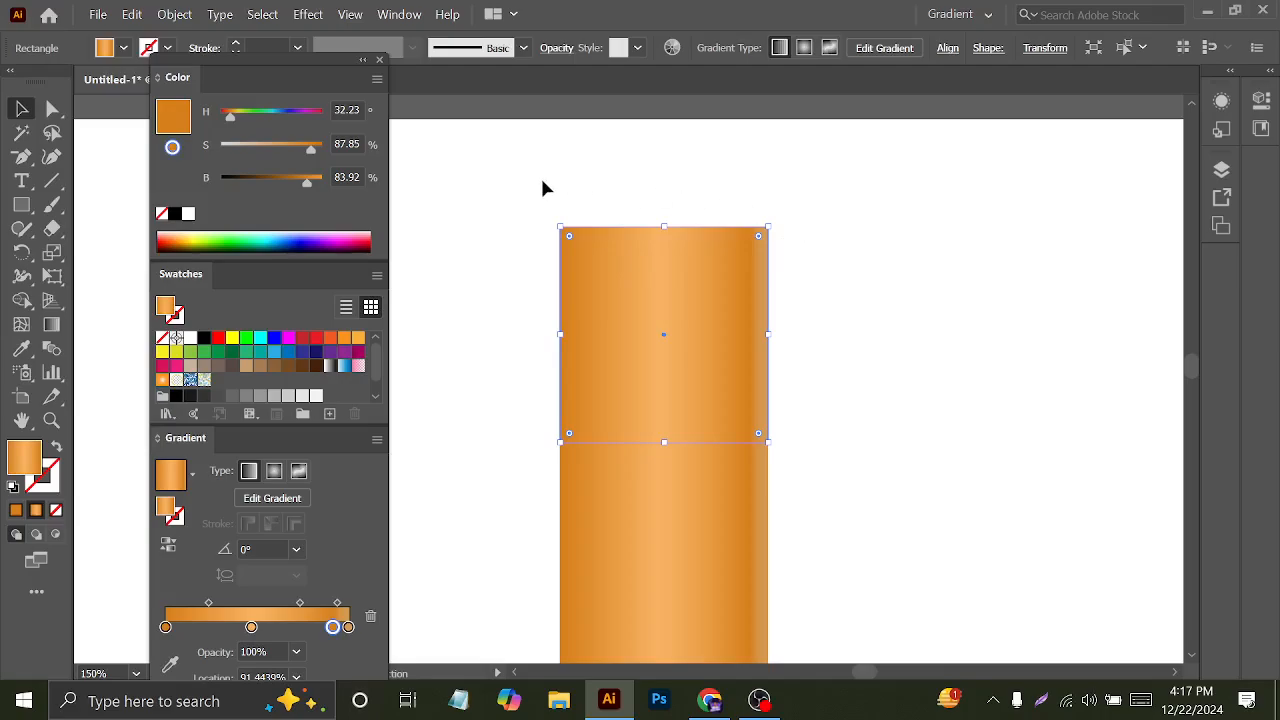
click(517, 189)
click(591, 249)
click(54, 110)
drag(514, 172, 896, 308)
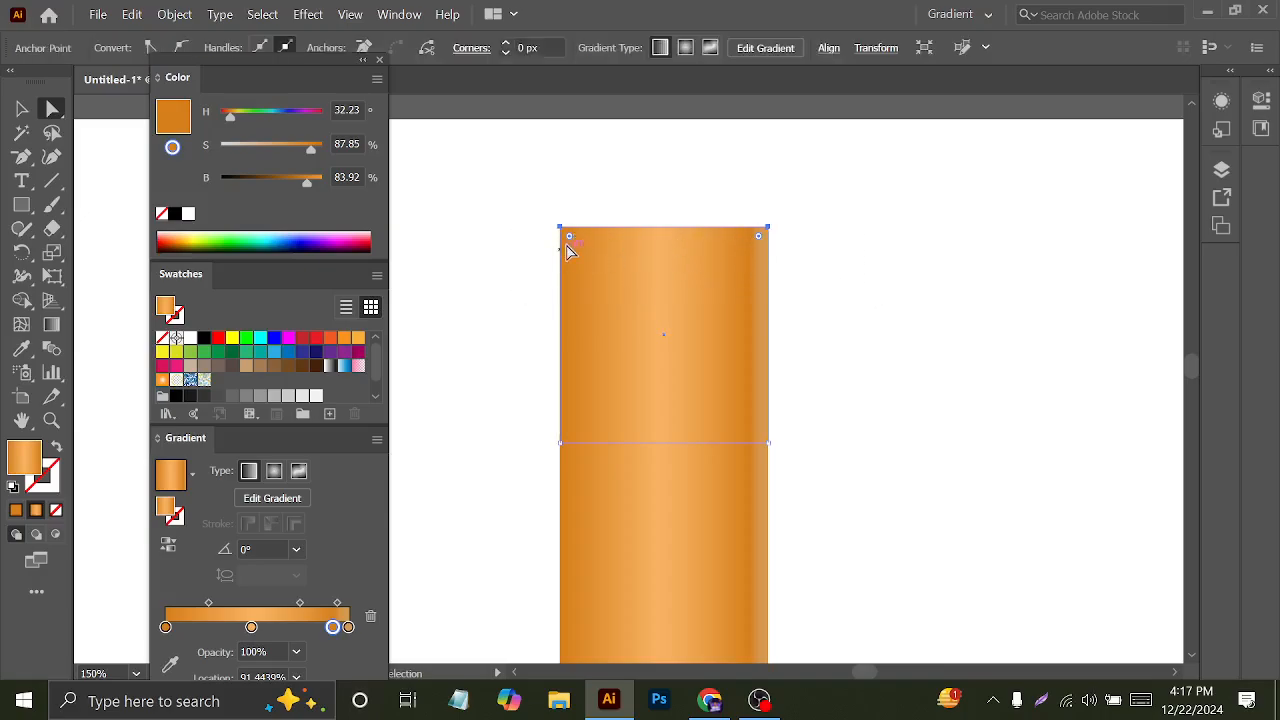
drag(569, 238, 590, 259)
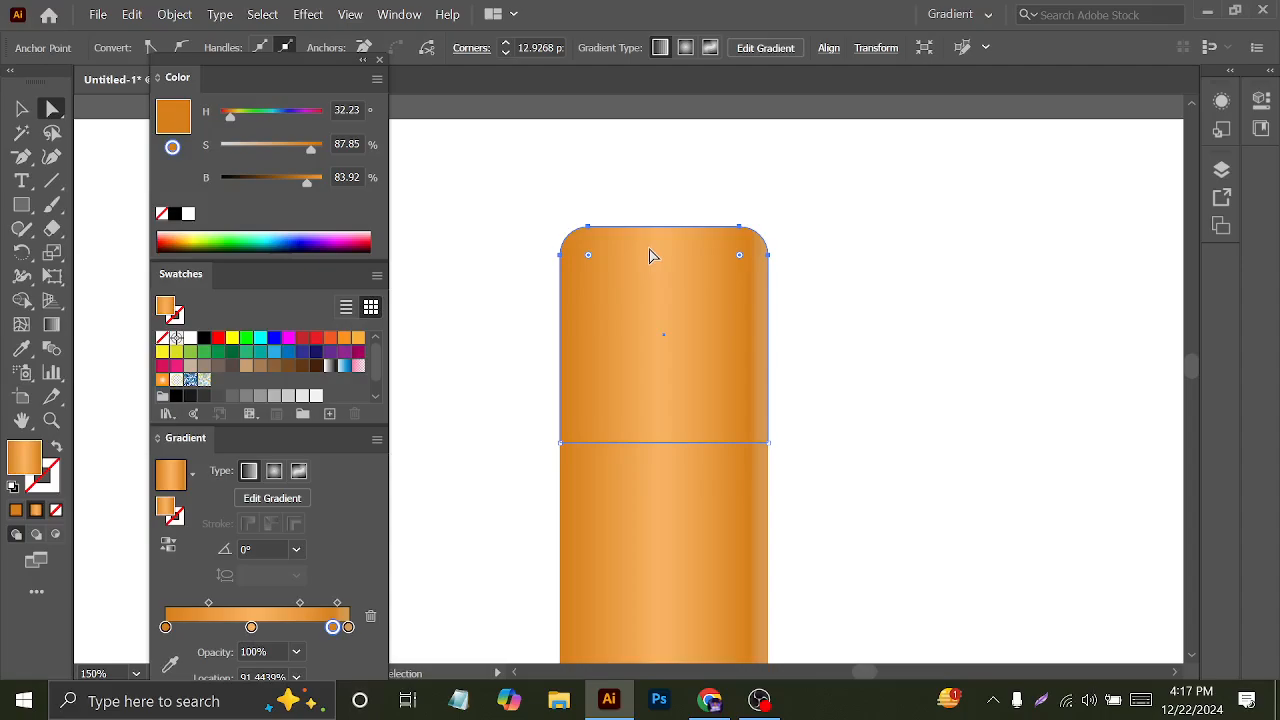
click(166, 628)
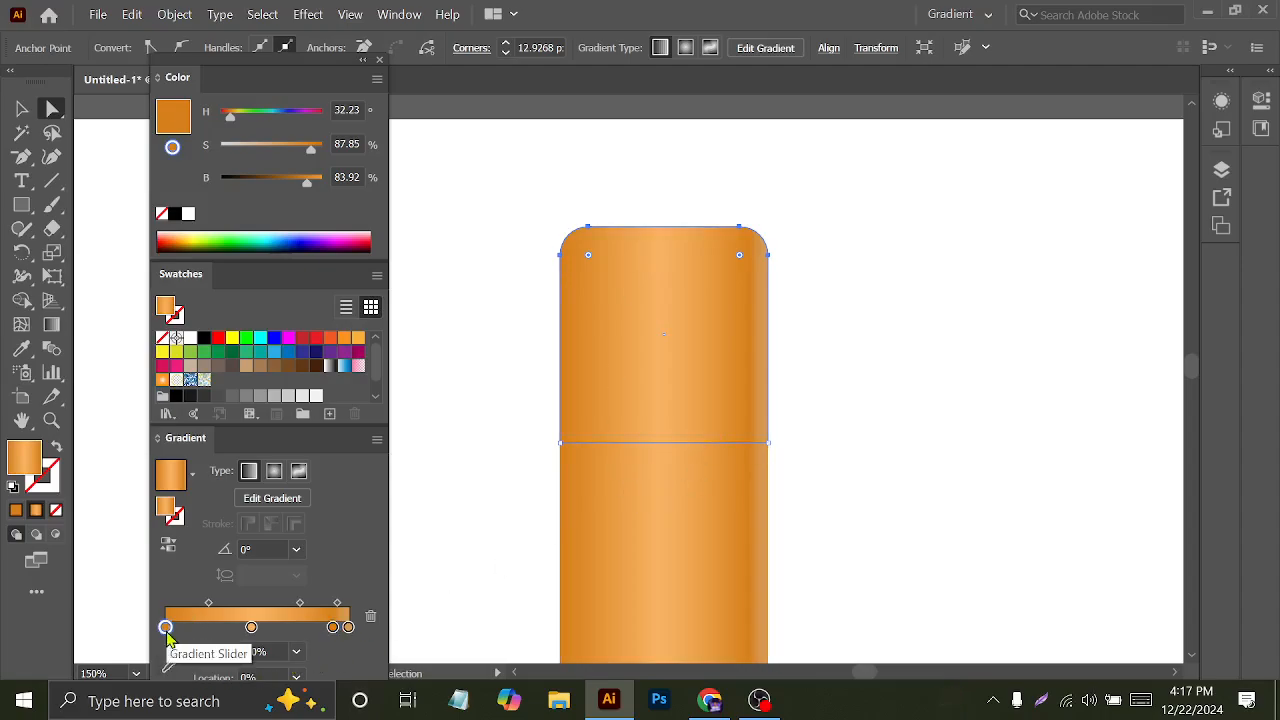
click(176, 365)
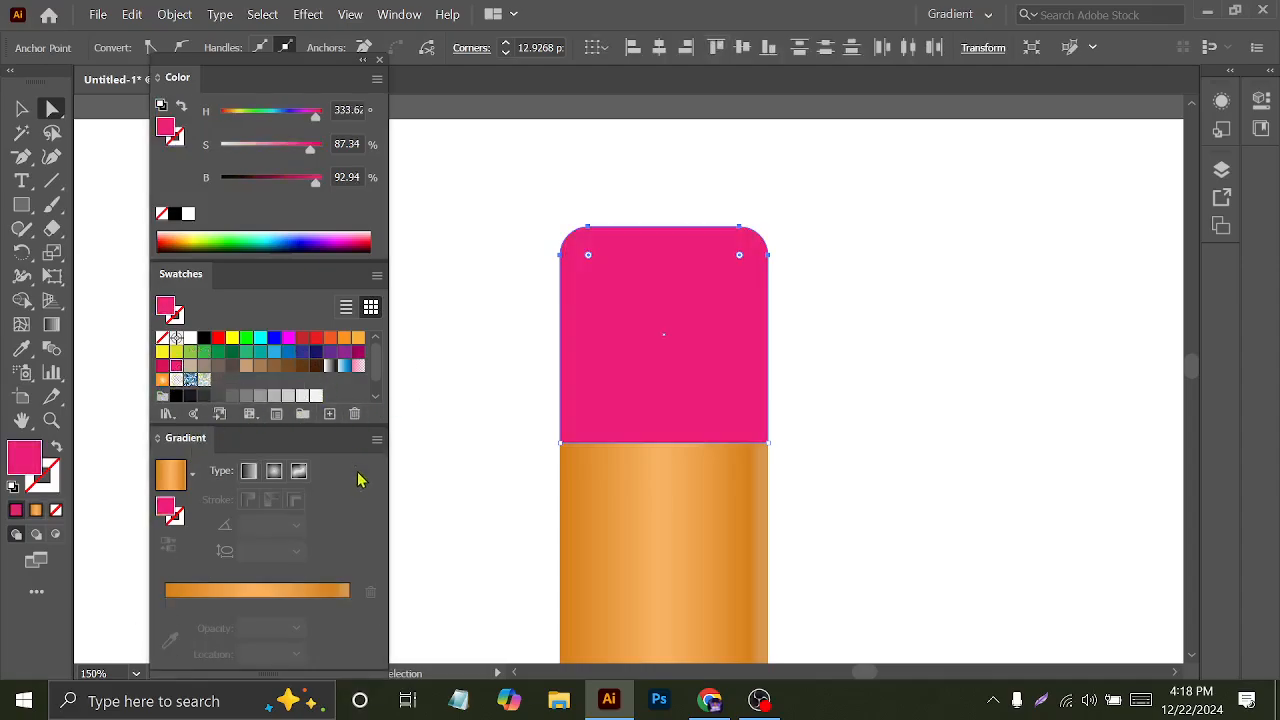
key(ctrl+z)
- Recolour the first, third and last gradient stops of the eraser with the pink swatch (H 333.62, S 87.34, B 92.94)
click(172, 666)
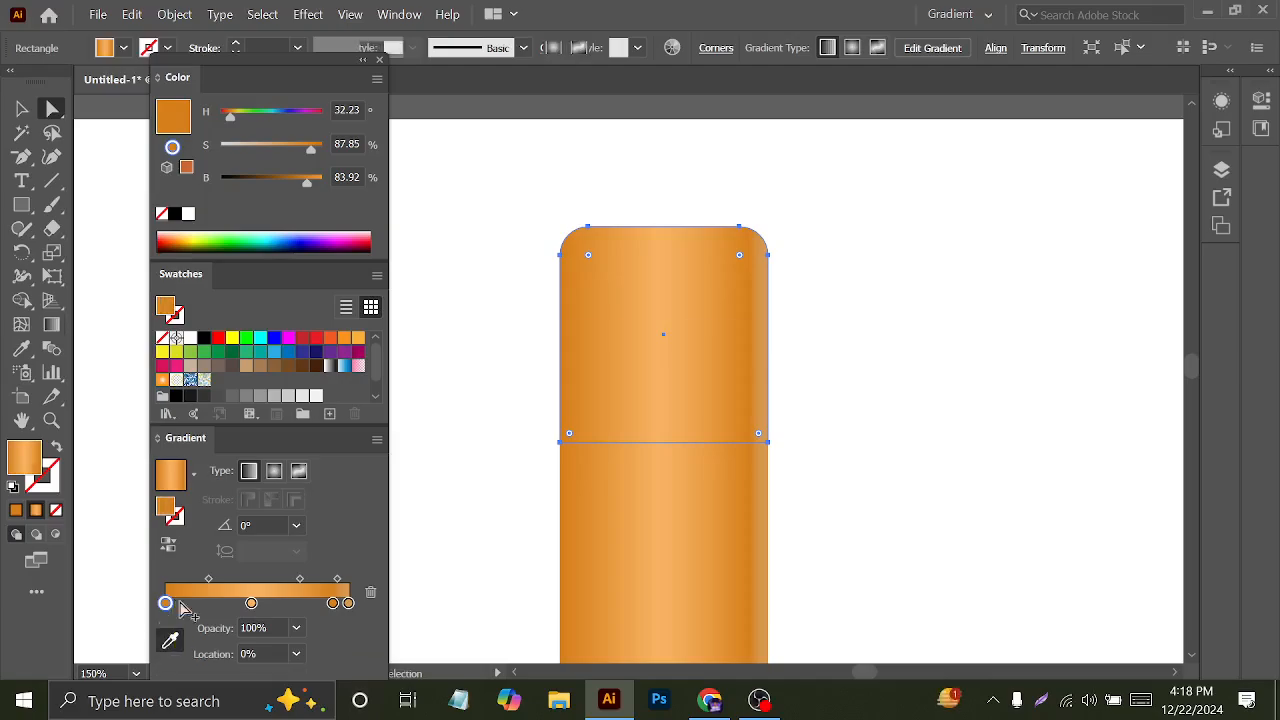
click(176, 365)
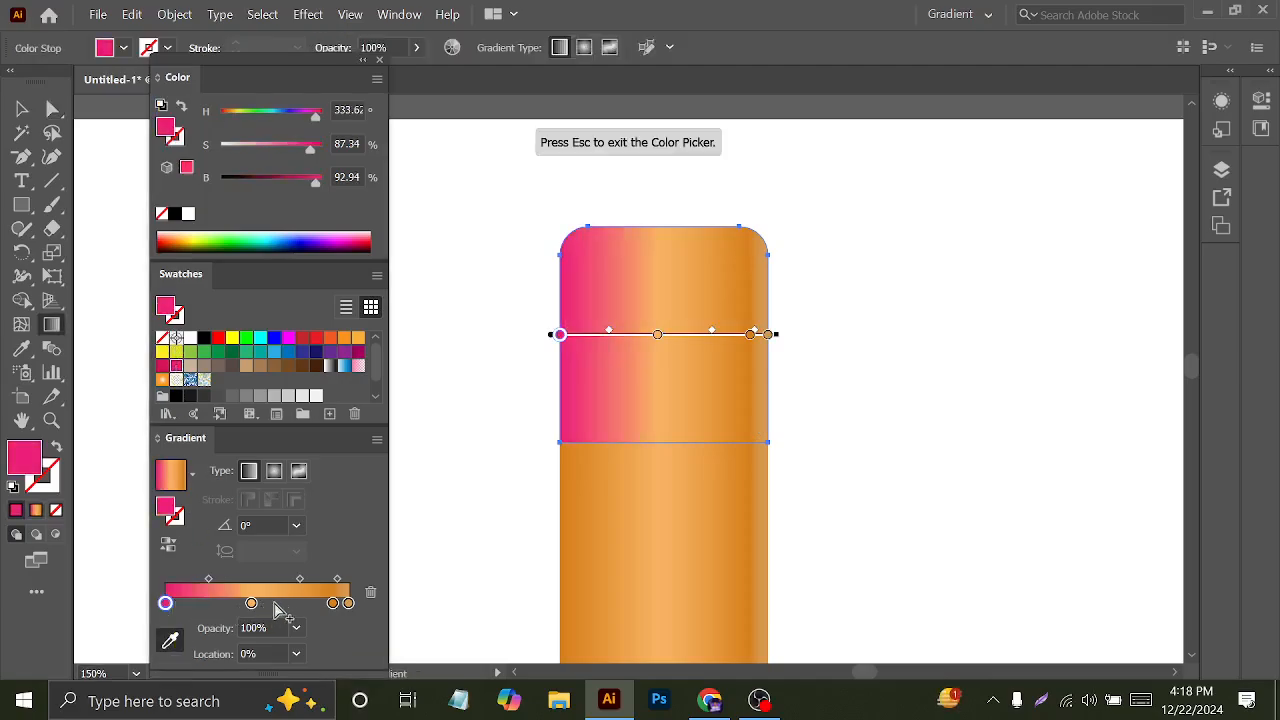
click(333, 603)
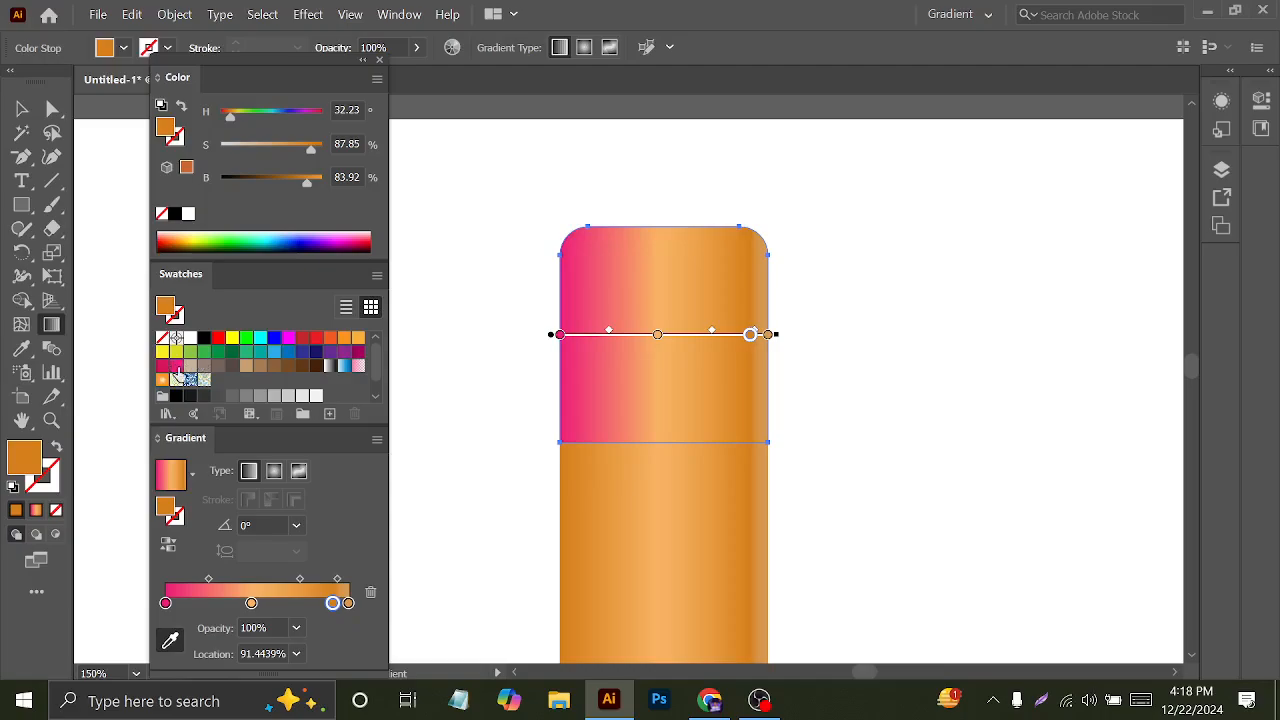
click(176, 365)
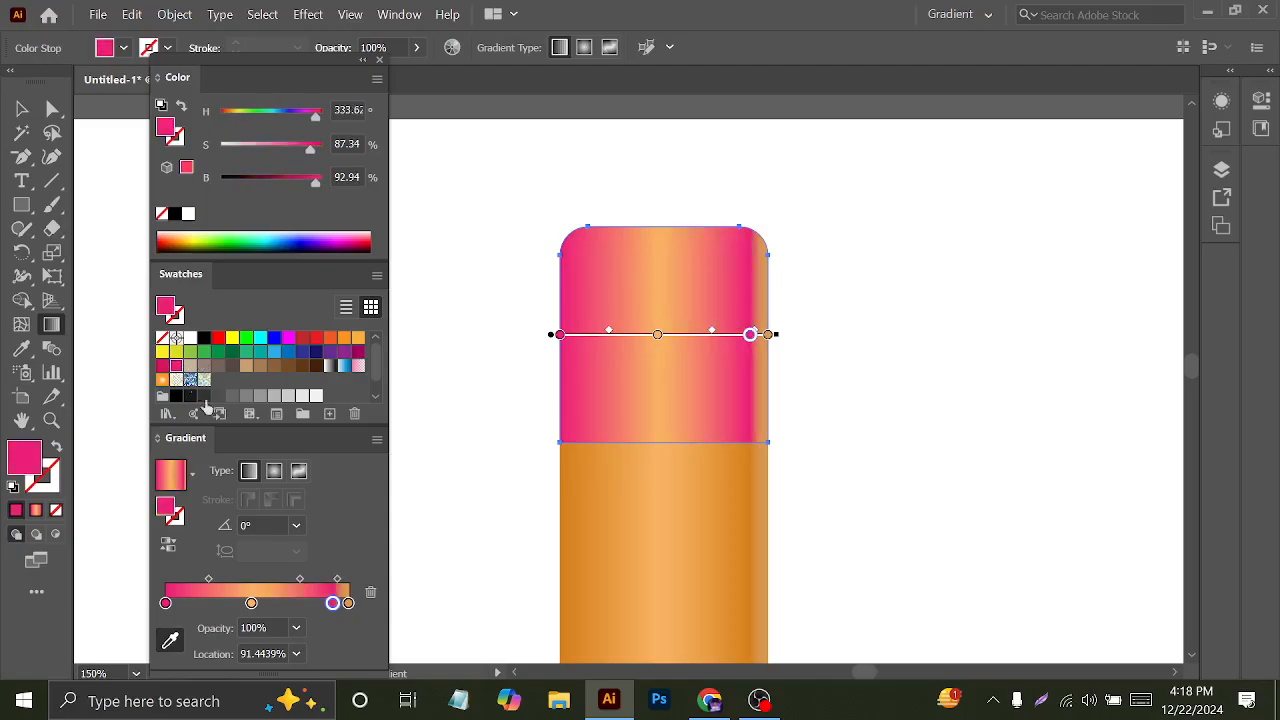
click(348, 603)
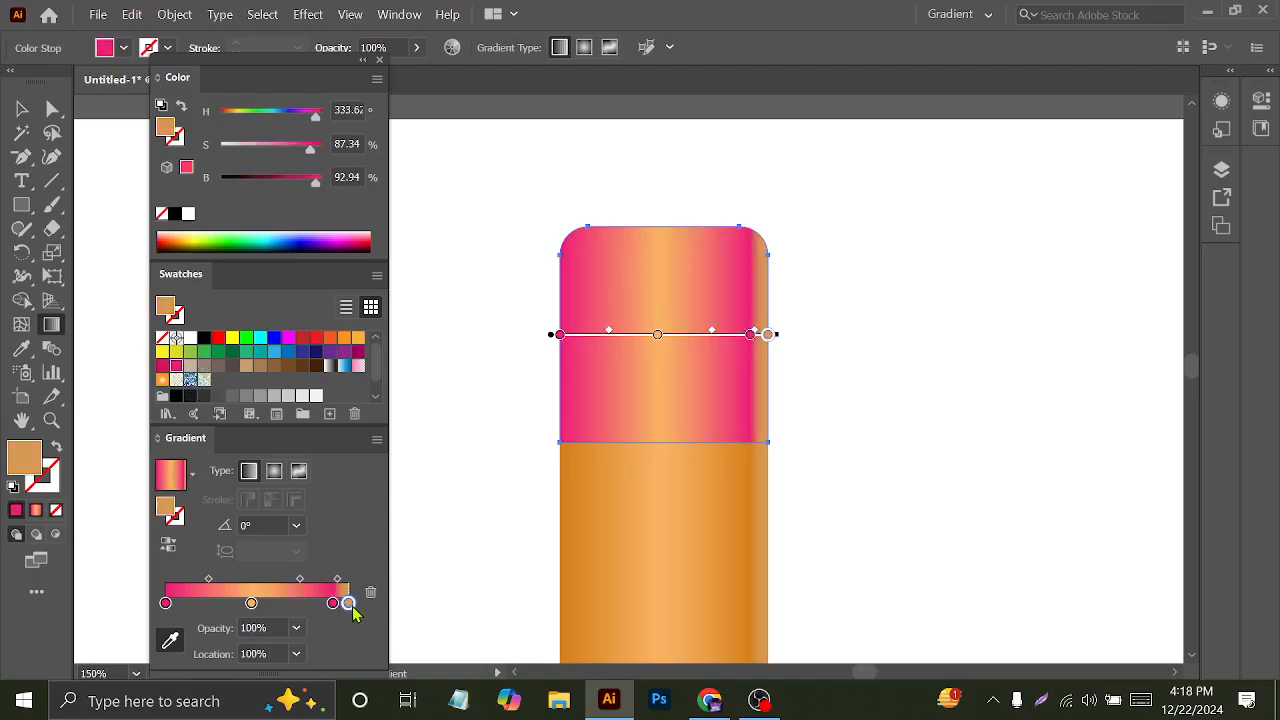
click(176, 365)
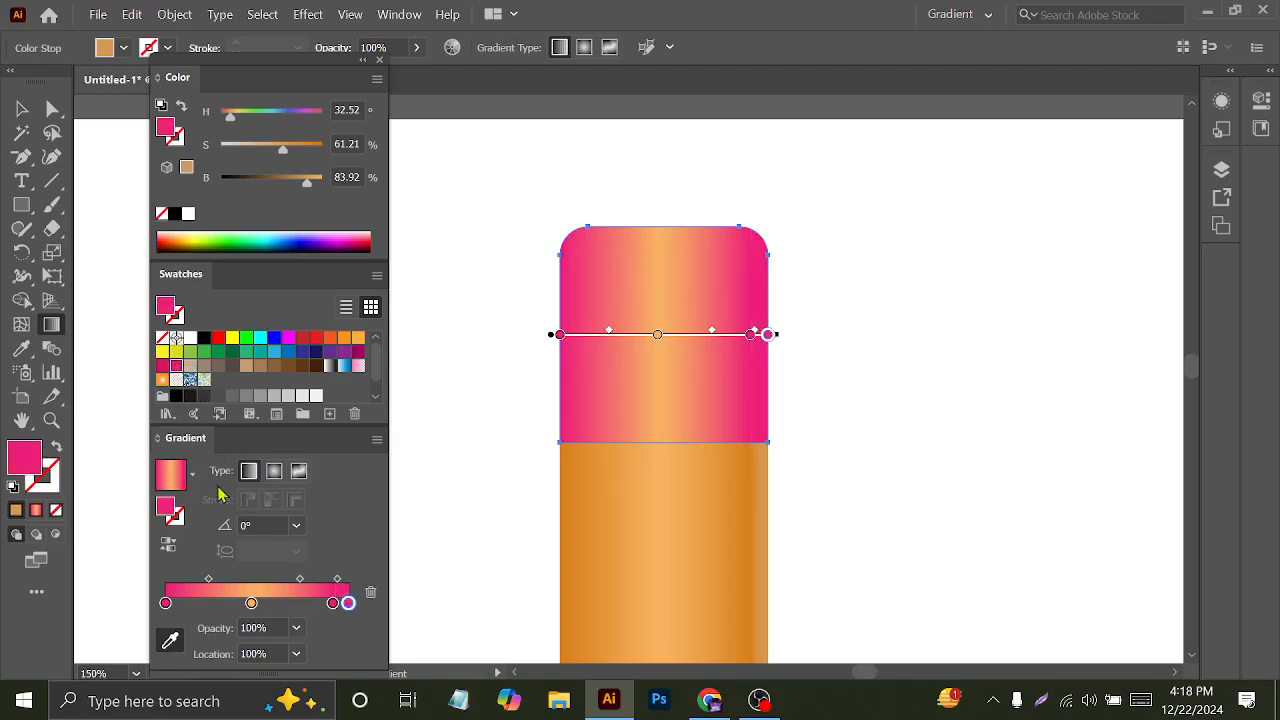
- Recolour the eraser's middle gradient stop with the same pink swatch and lower its saturation to about 52%
click(250, 603)
click(176, 365)
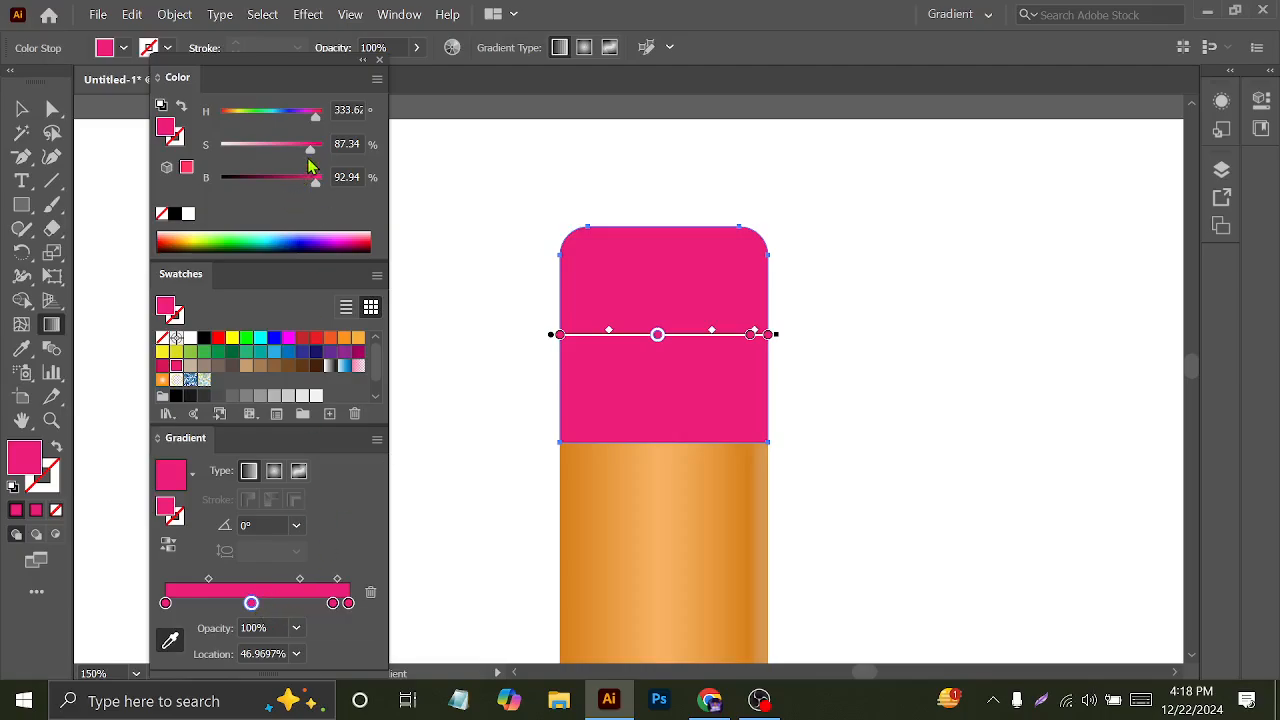
drag(307, 153, 275, 152)
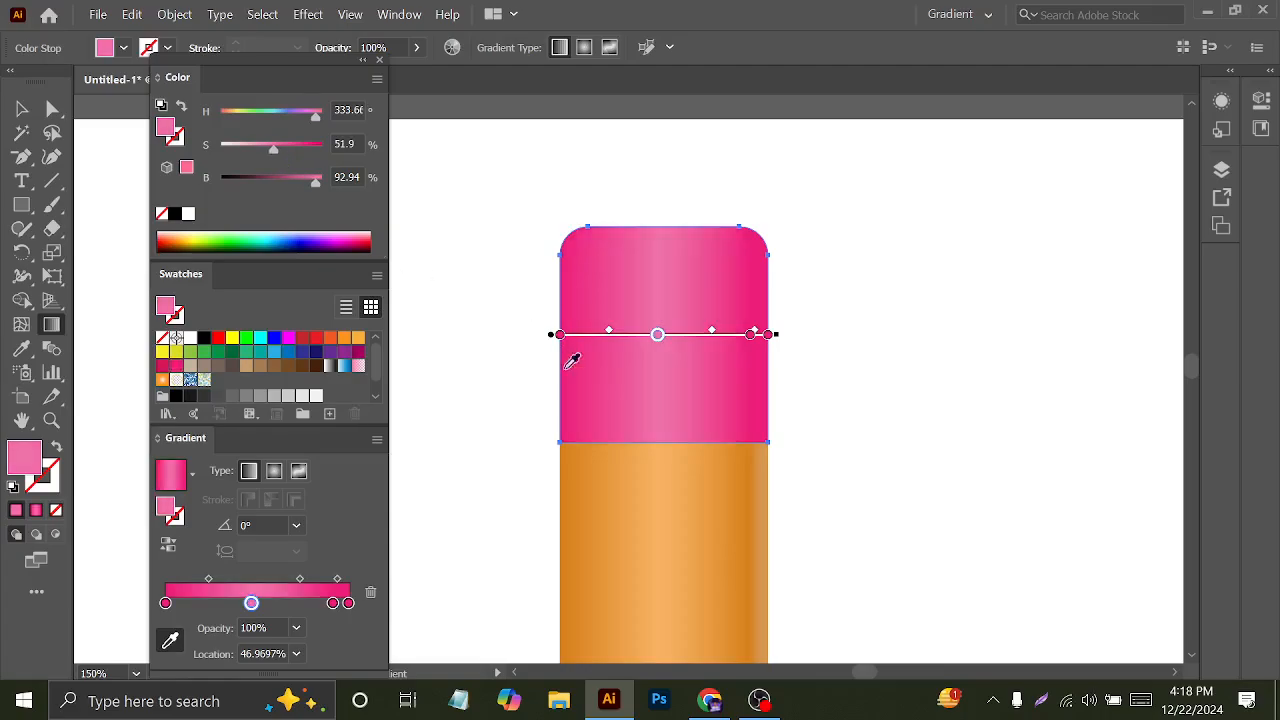
- Lower the saturation of the eraser's last gradient stop to about 58% and deselect the eraser
click(348, 603)
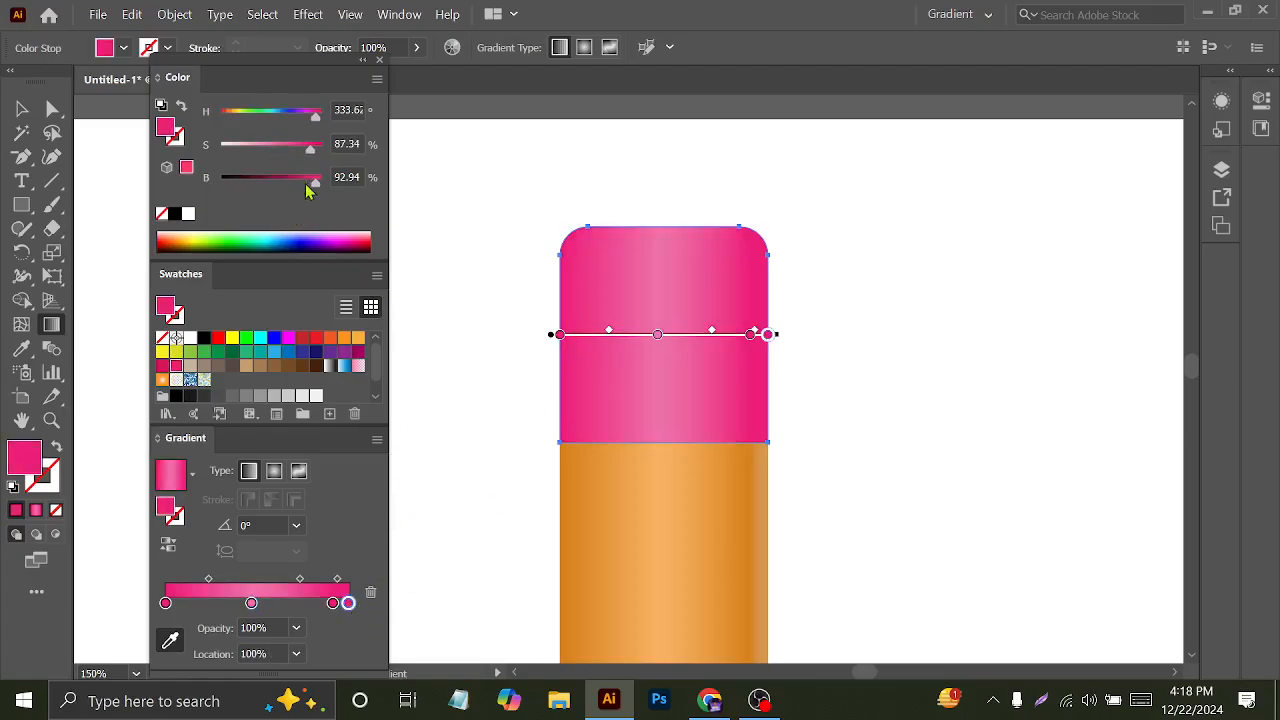
drag(313, 155, 279, 153)
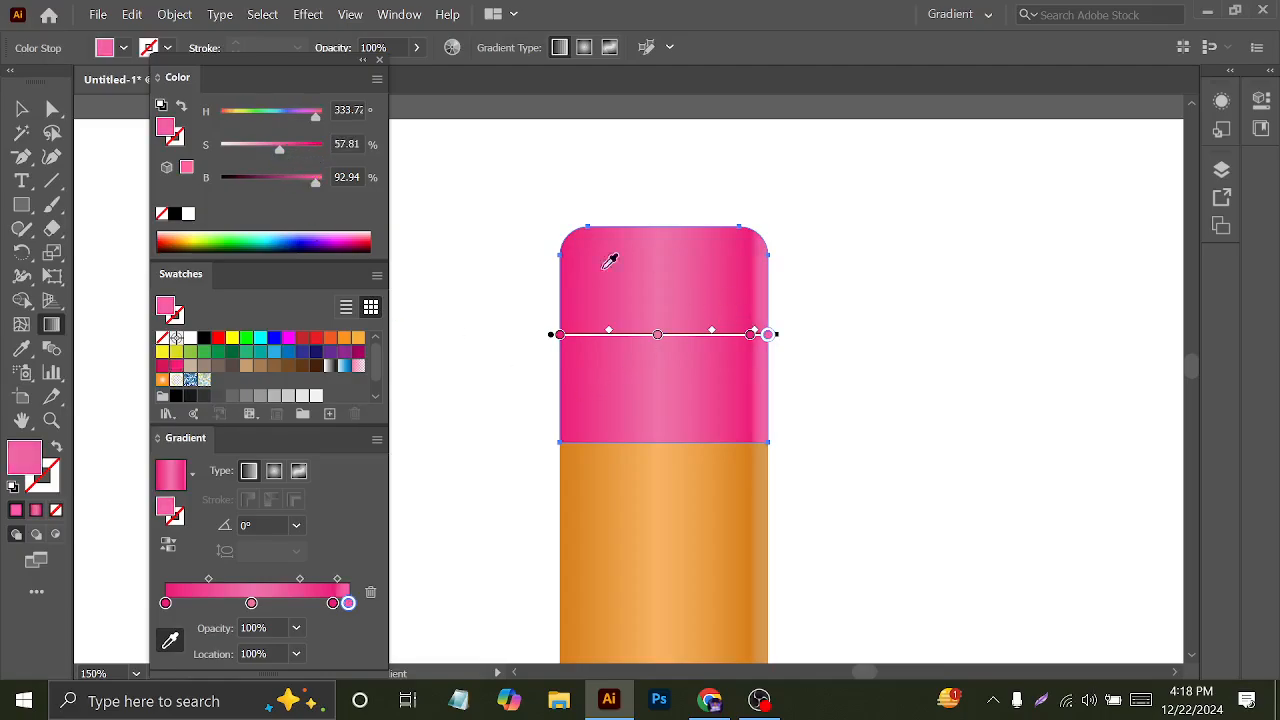
click(21, 108)
click(496, 221)
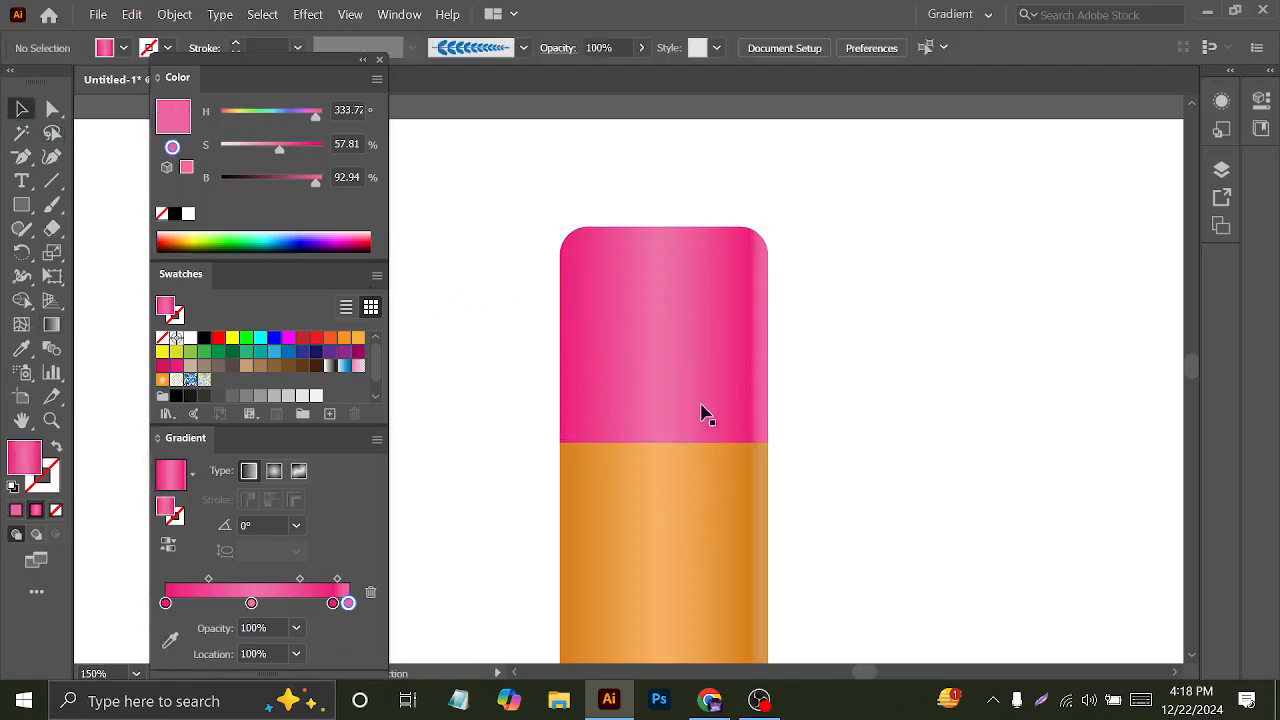
- Draw a rectangle as wide as the pencil over the joint between the pink eraser and the orange body
scroll(703, 434, down, 2)
scroll(706, 431, down, 1)
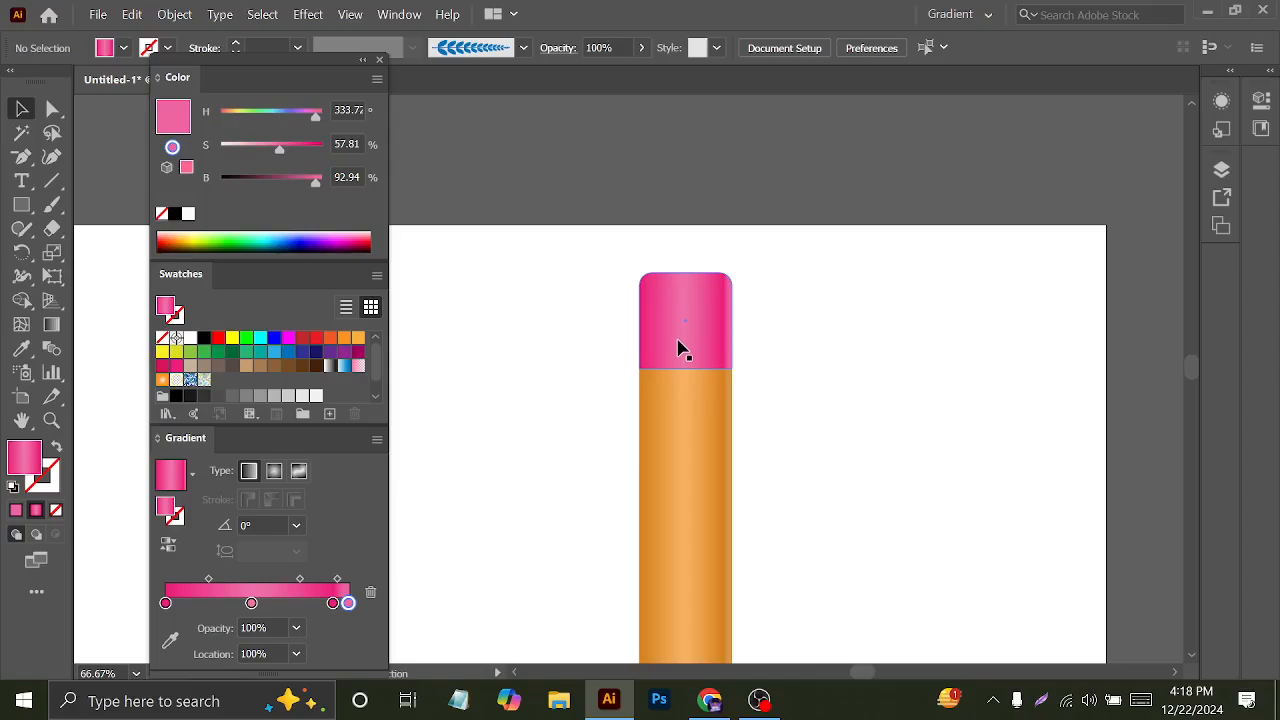
scroll(686, 349, up, 1)
scroll(697, 330, down, 1)
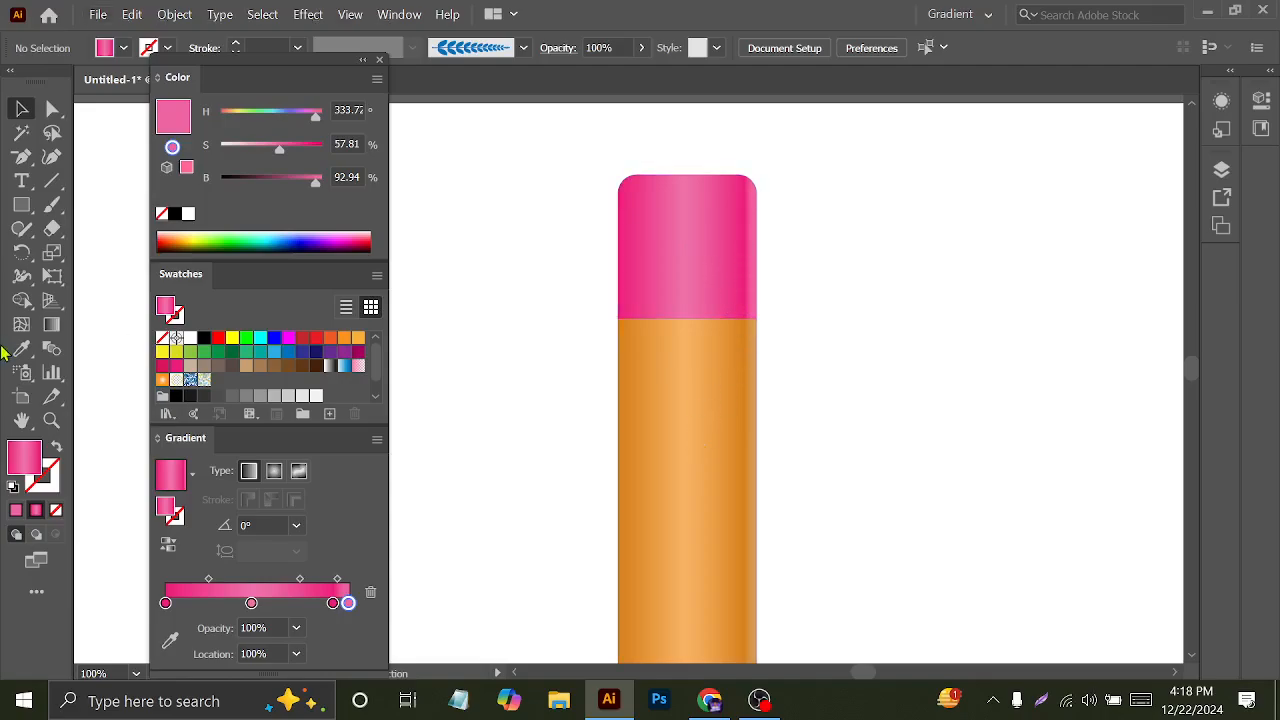
click(21, 204)
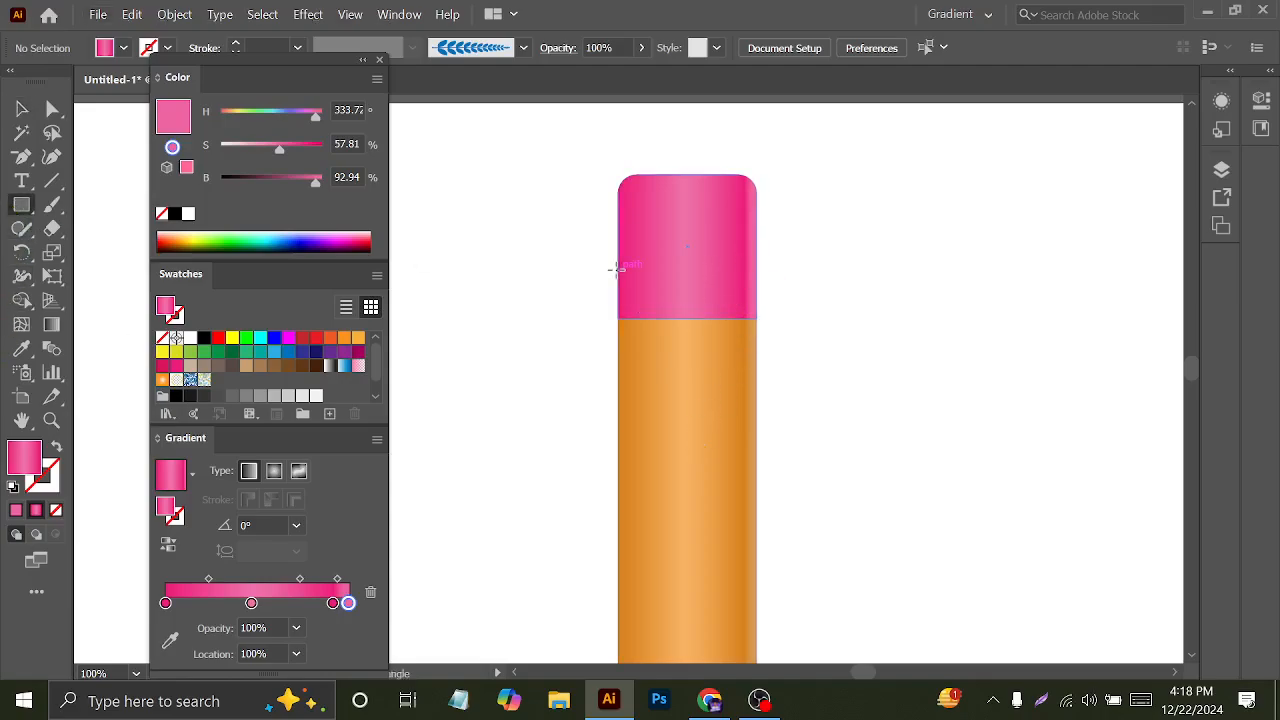
drag(617, 268, 757, 402)
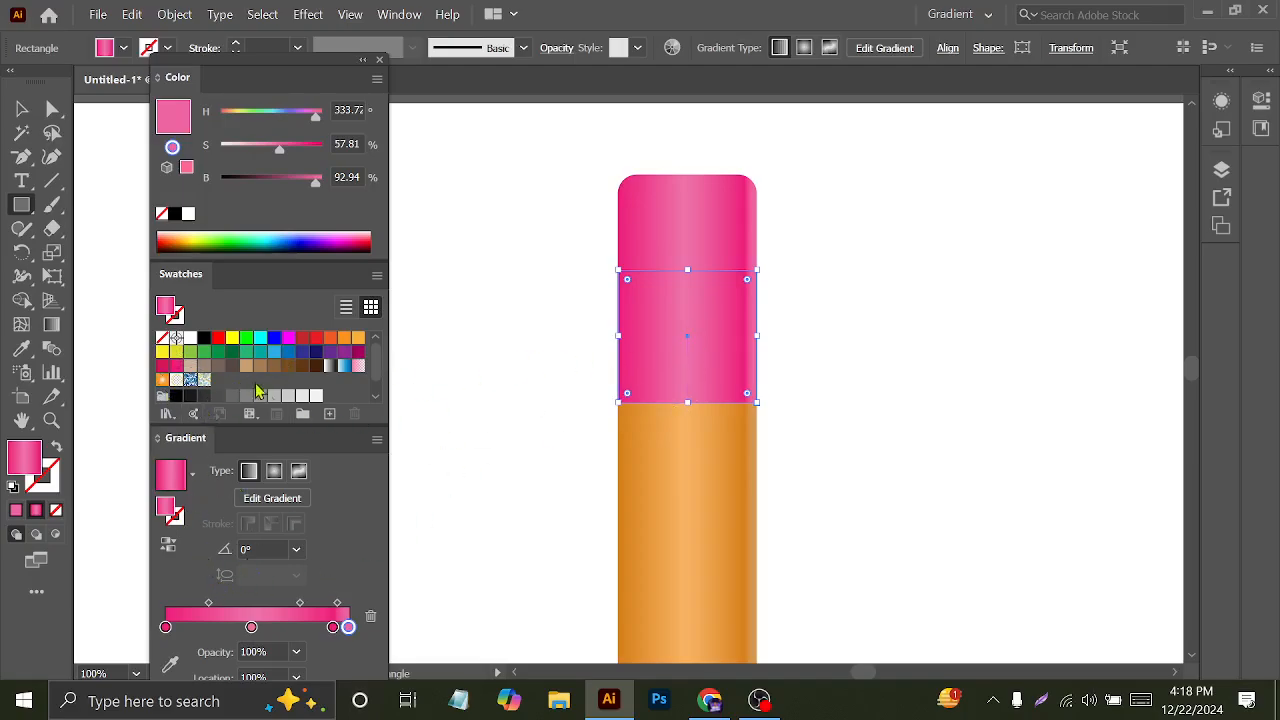
- Recolour all four gradient stops of the band with the light grey swatch (S 0, B 80)
click(170, 664)
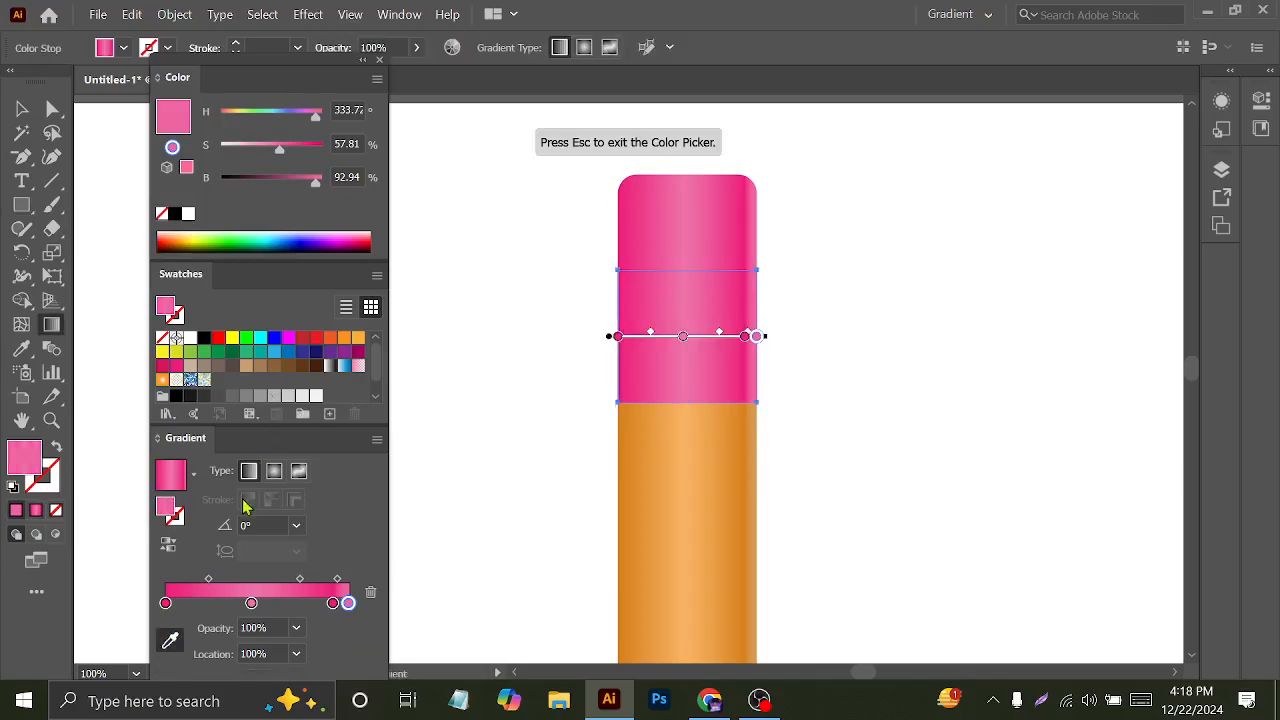
click(166, 604)
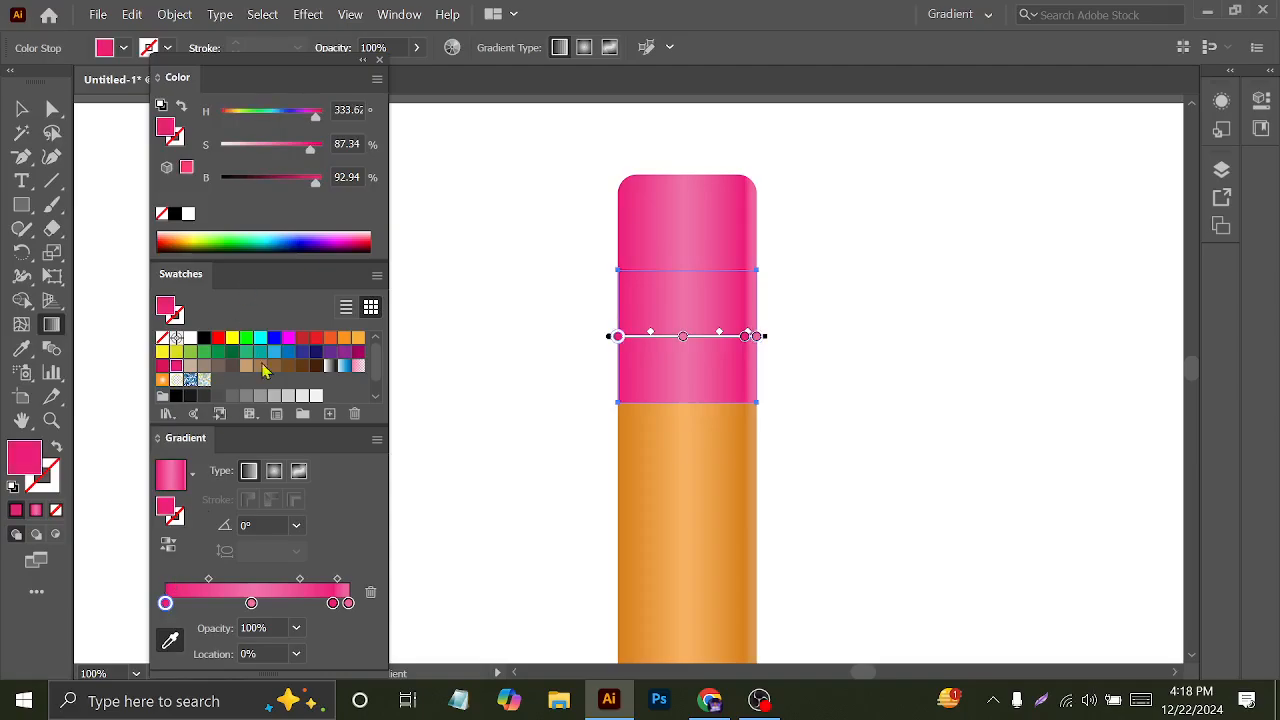
click(276, 397)
click(276, 397)
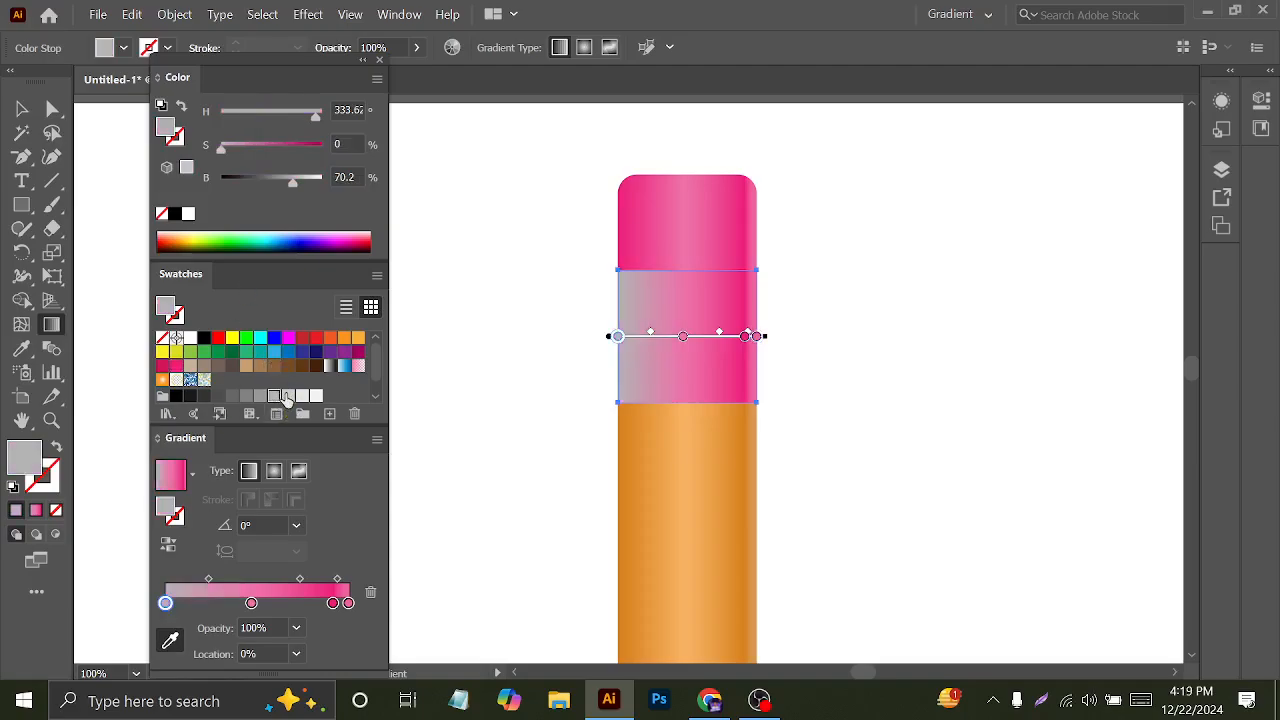
click(288, 396)
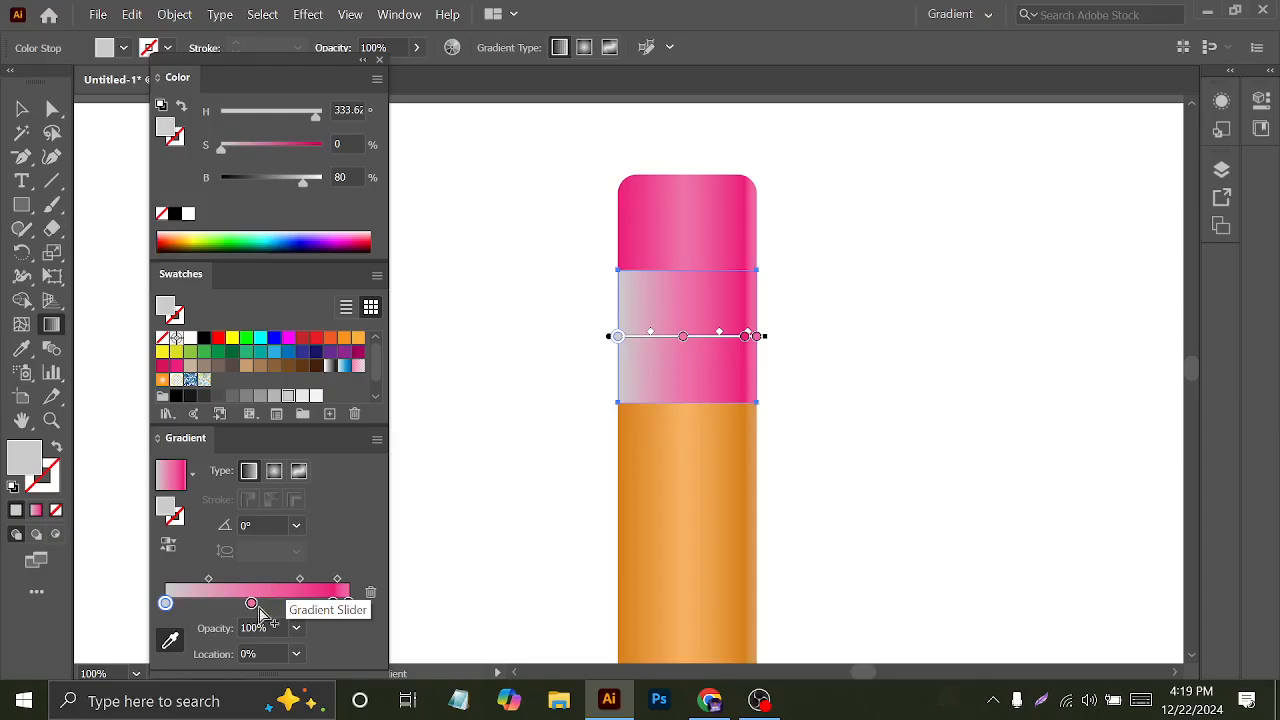
click(333, 603)
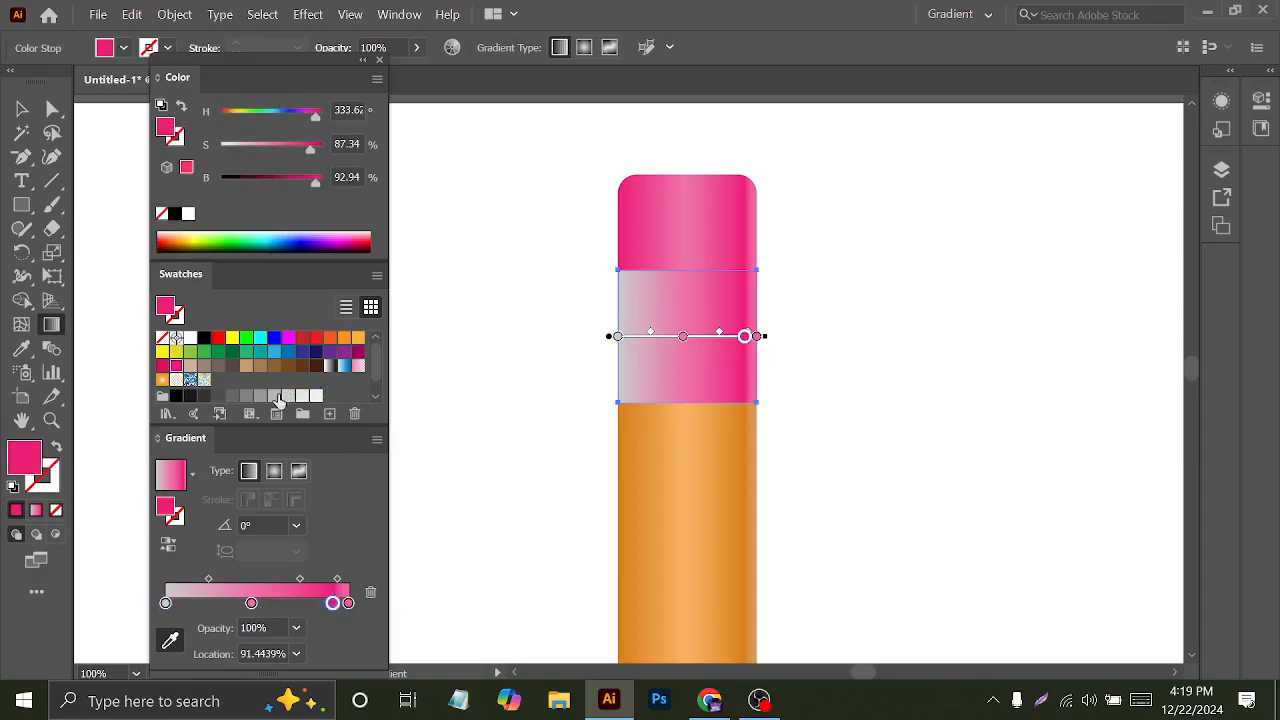
click(276, 397)
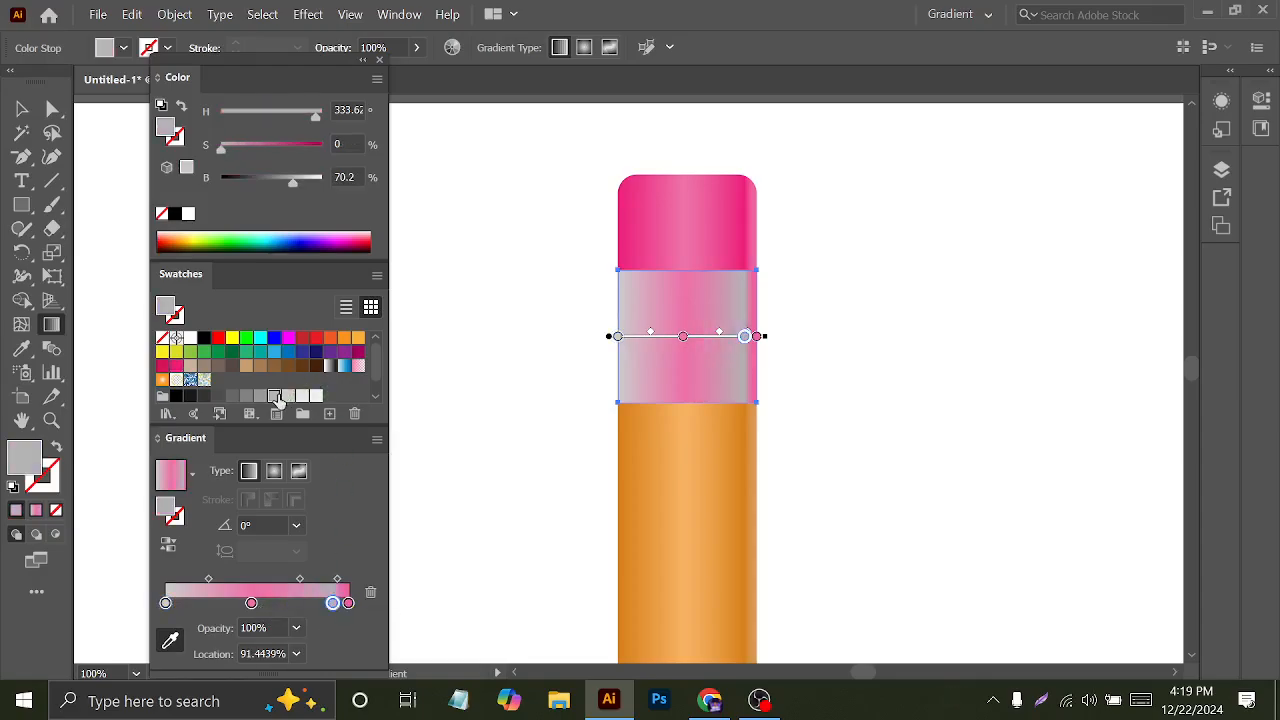
click(251, 603)
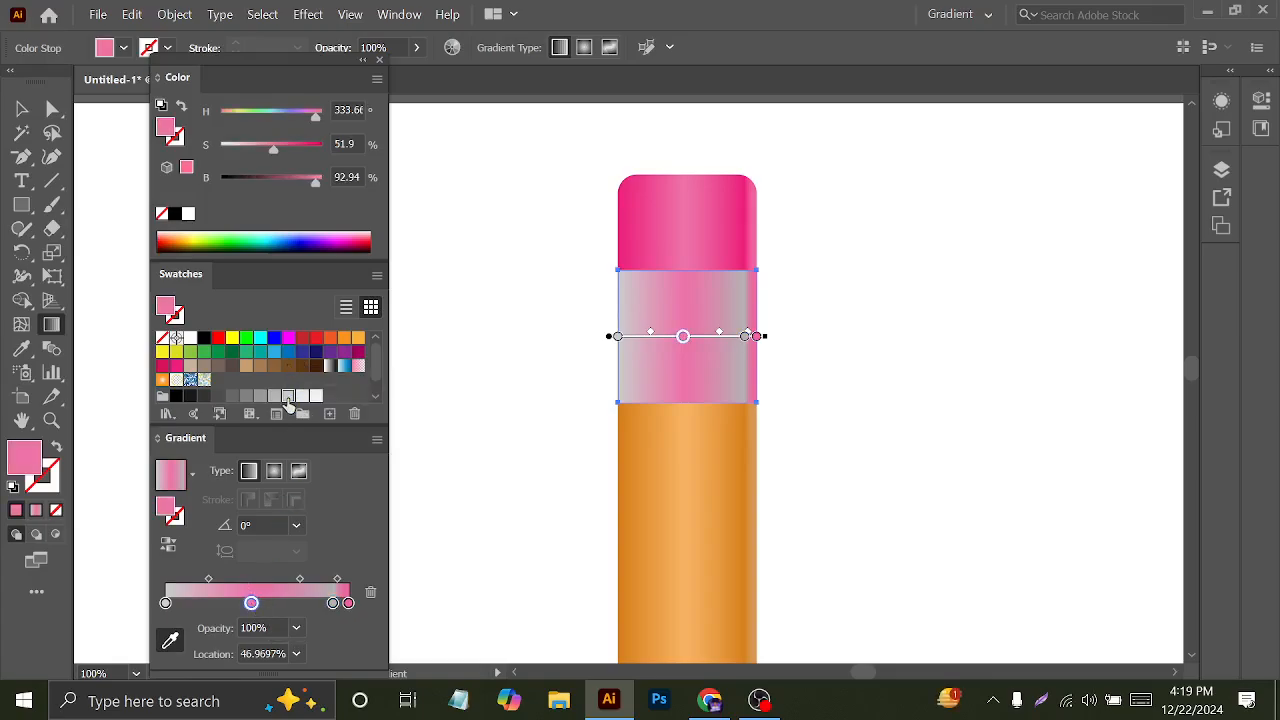
click(288, 396)
click(348, 603)
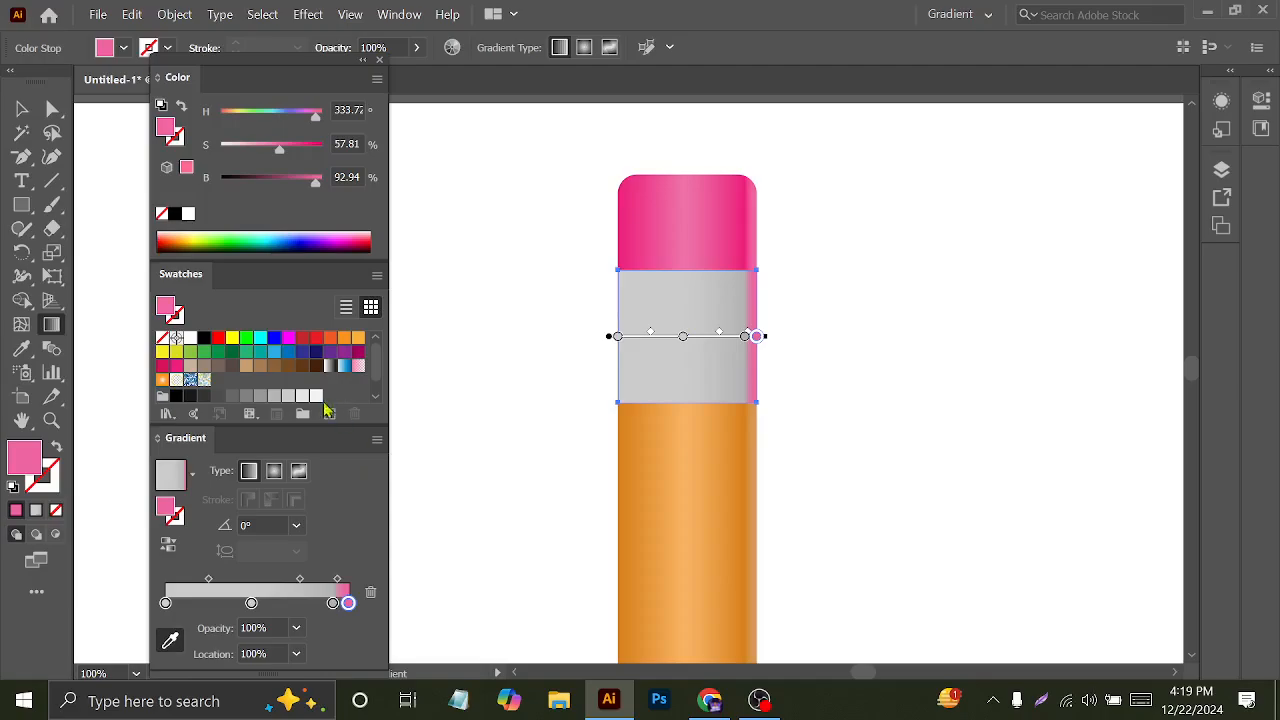
click(288, 397)
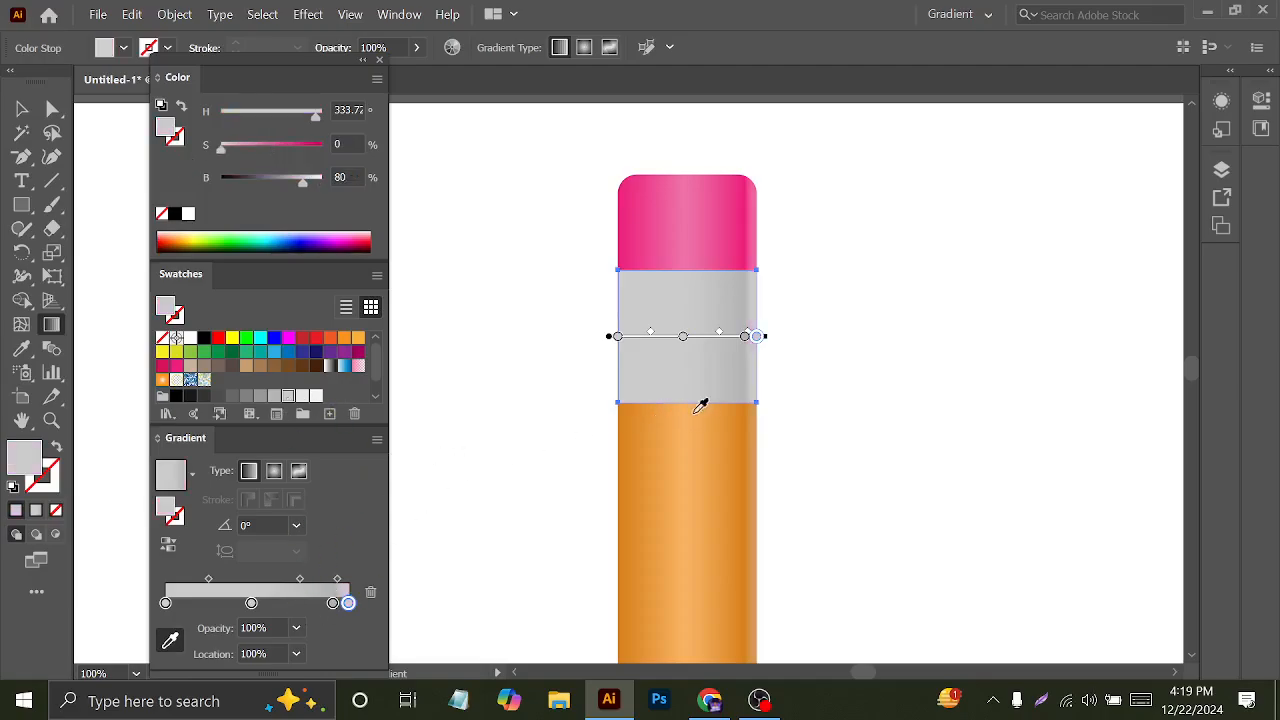
- Darken the band's first gradient stop to about 47% brightness and its third stop to about 50%
click(166, 603)
drag(305, 183, 268, 190)
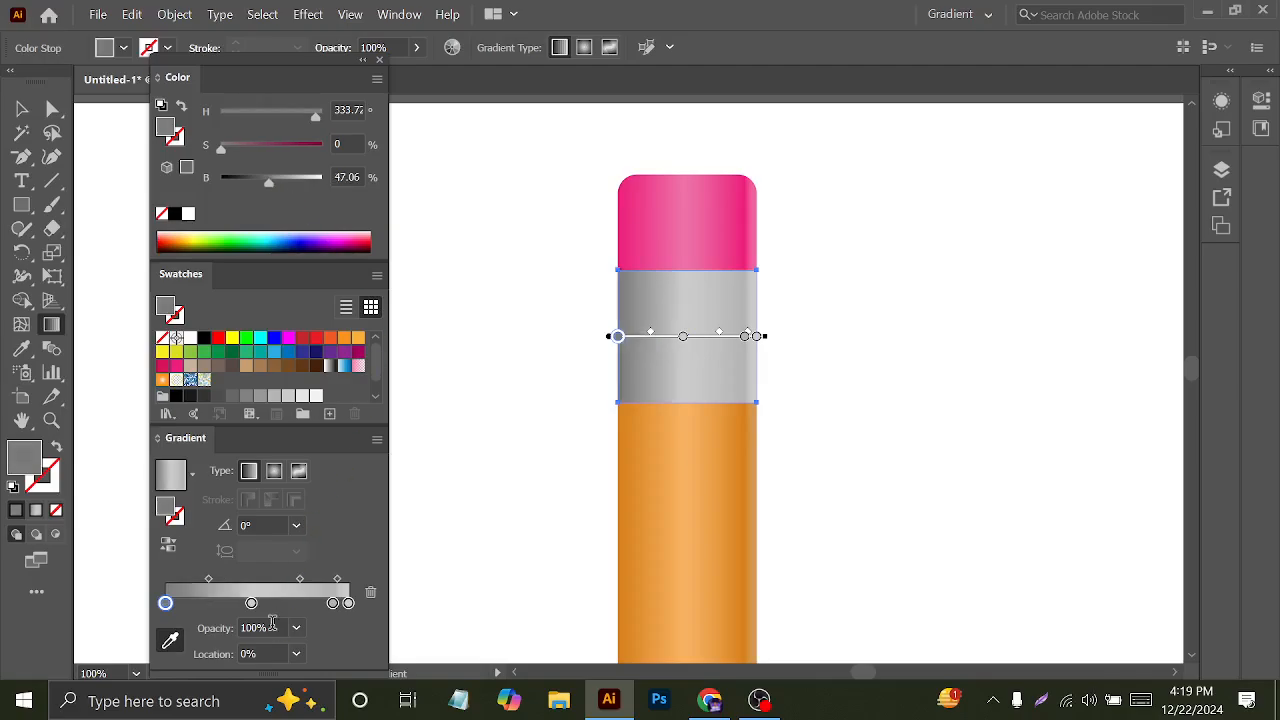
drag(330, 598, 332, 601)
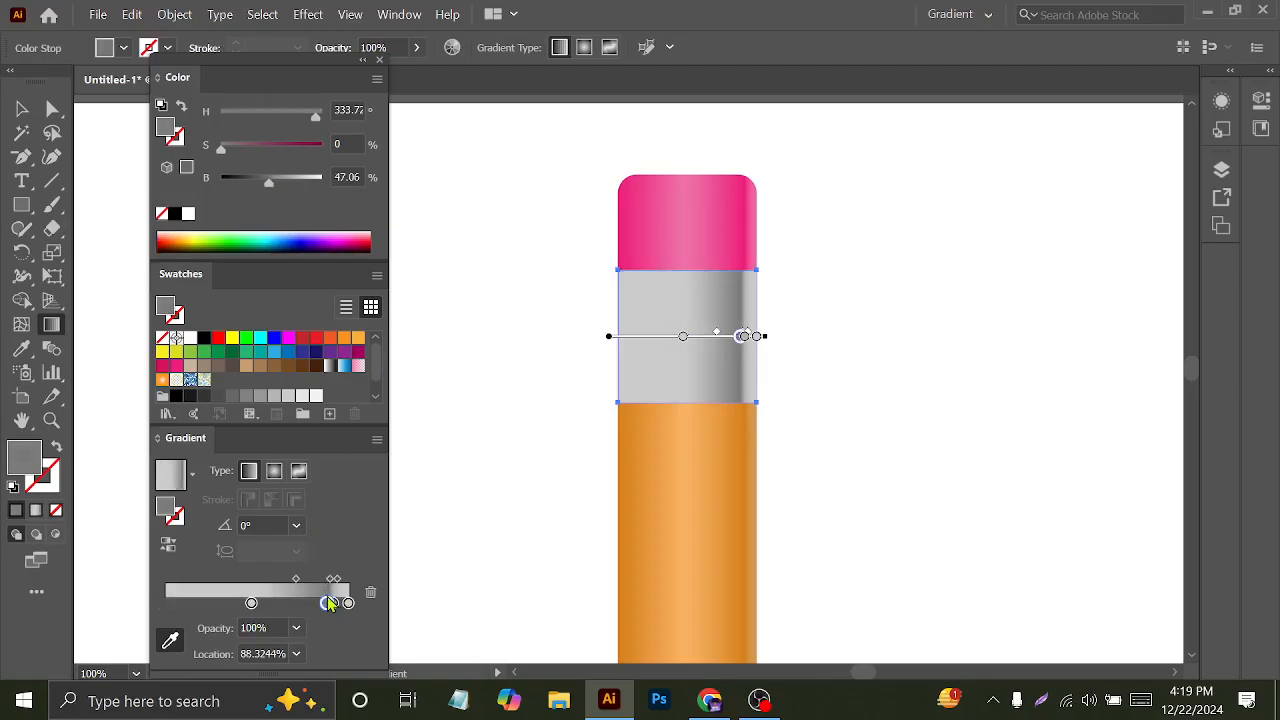
key(ctrl+z)
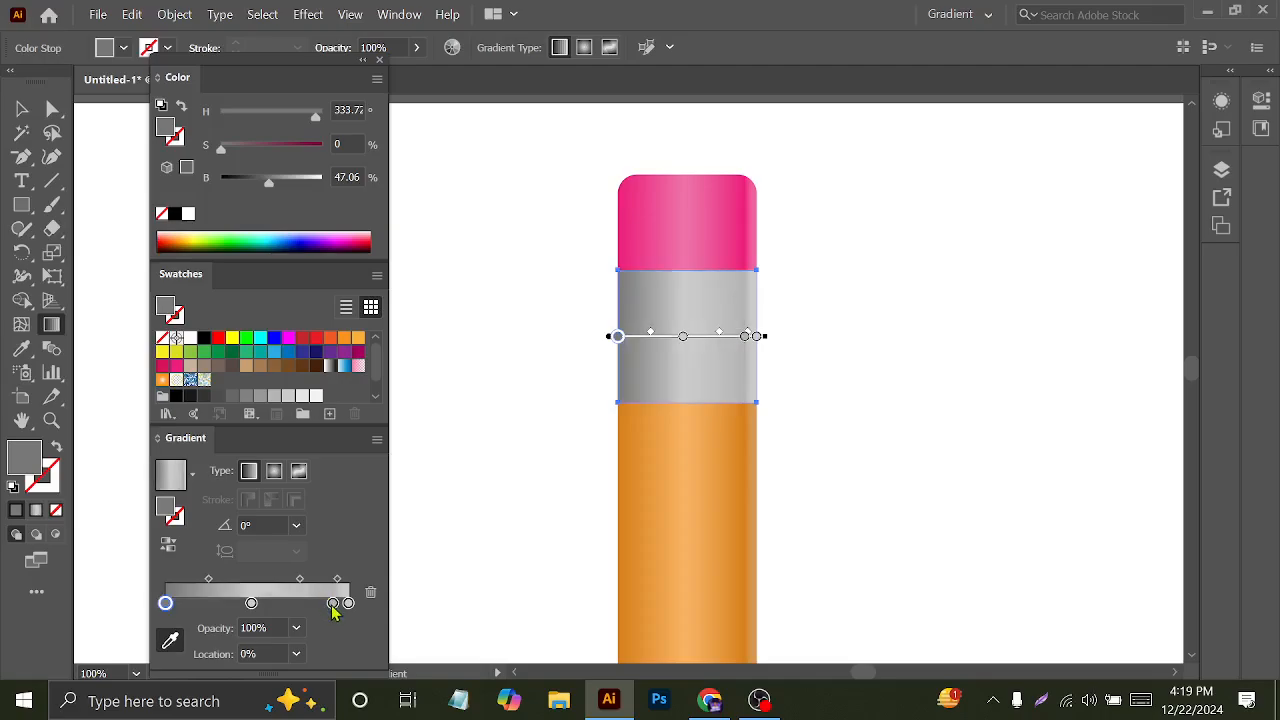
click(333, 605)
drag(295, 190, 275, 189)
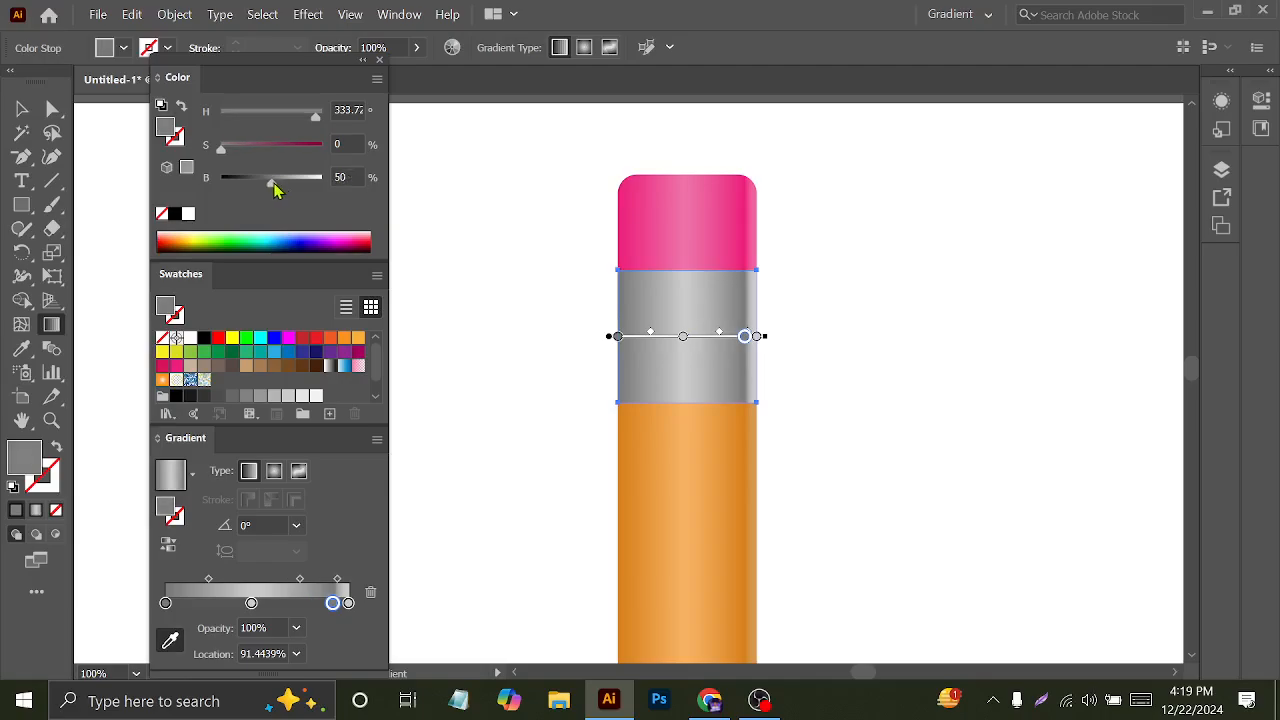
- Lower the brightness of the band's last gradient stop to about 64% and deselect the band
click(348, 604)
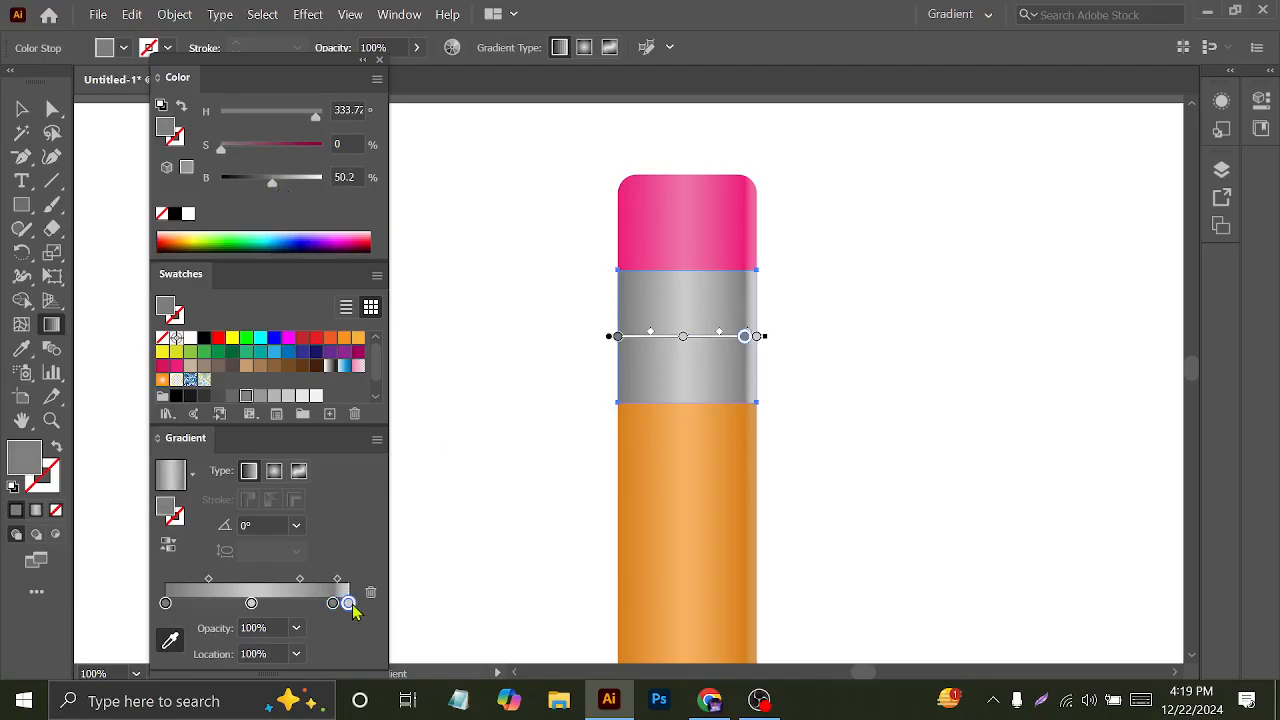
drag(305, 193, 288, 188)
key(v)
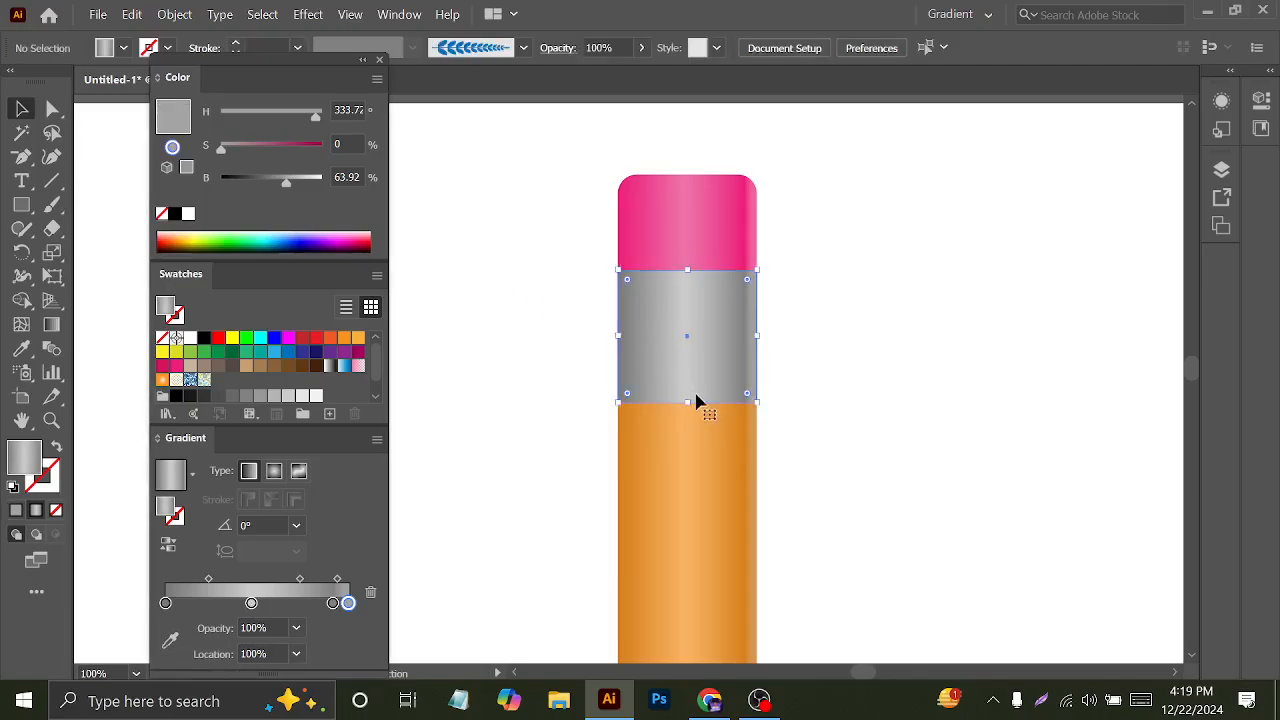
click(843, 330)
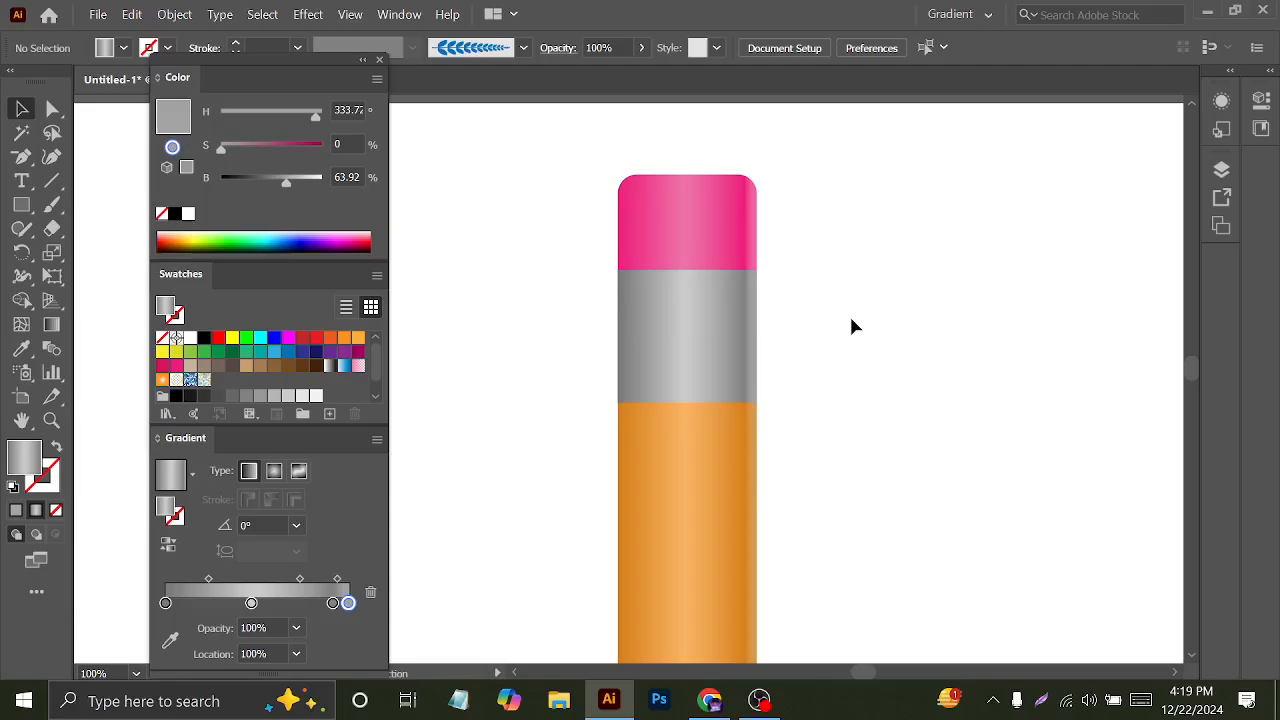
click(720, 349)
click(840, 300)
- Draw a thin, short vertical bar with the Rectangle tool on the empty area beside the pencil
click(24, 206)
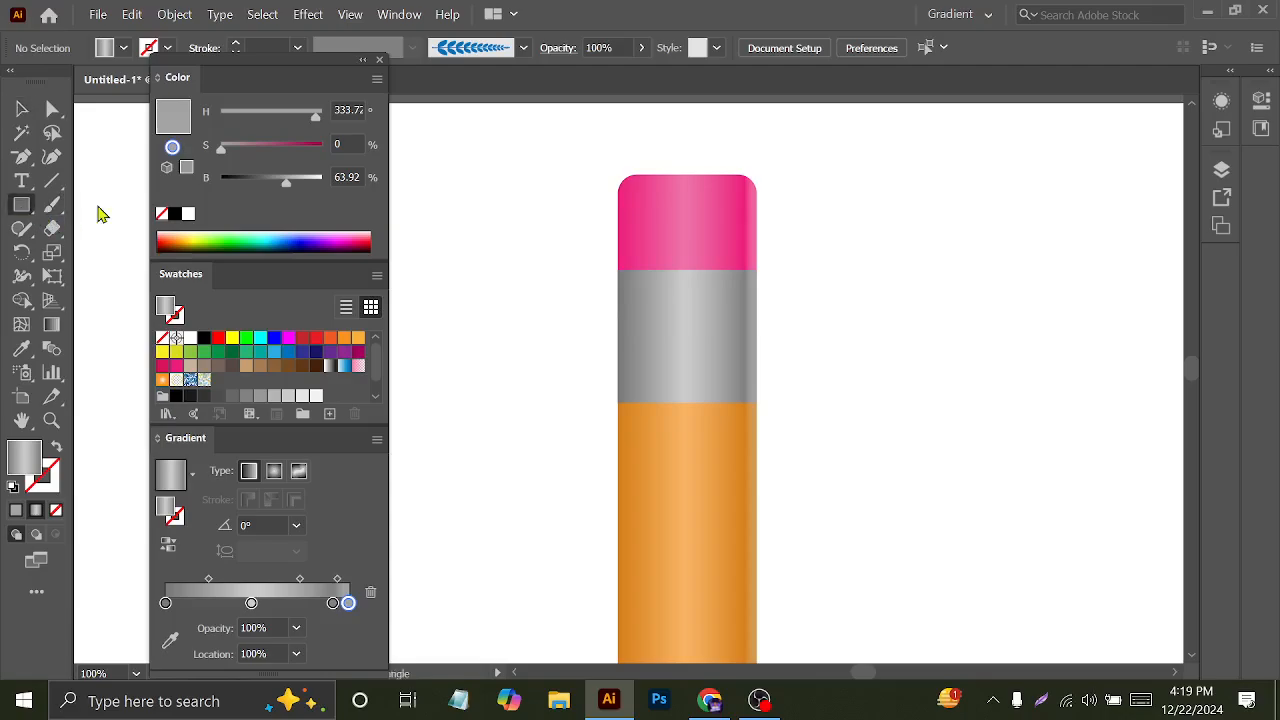
drag(477, 224, 483, 262)
key(v)
scroll(470, 200, up, 3)
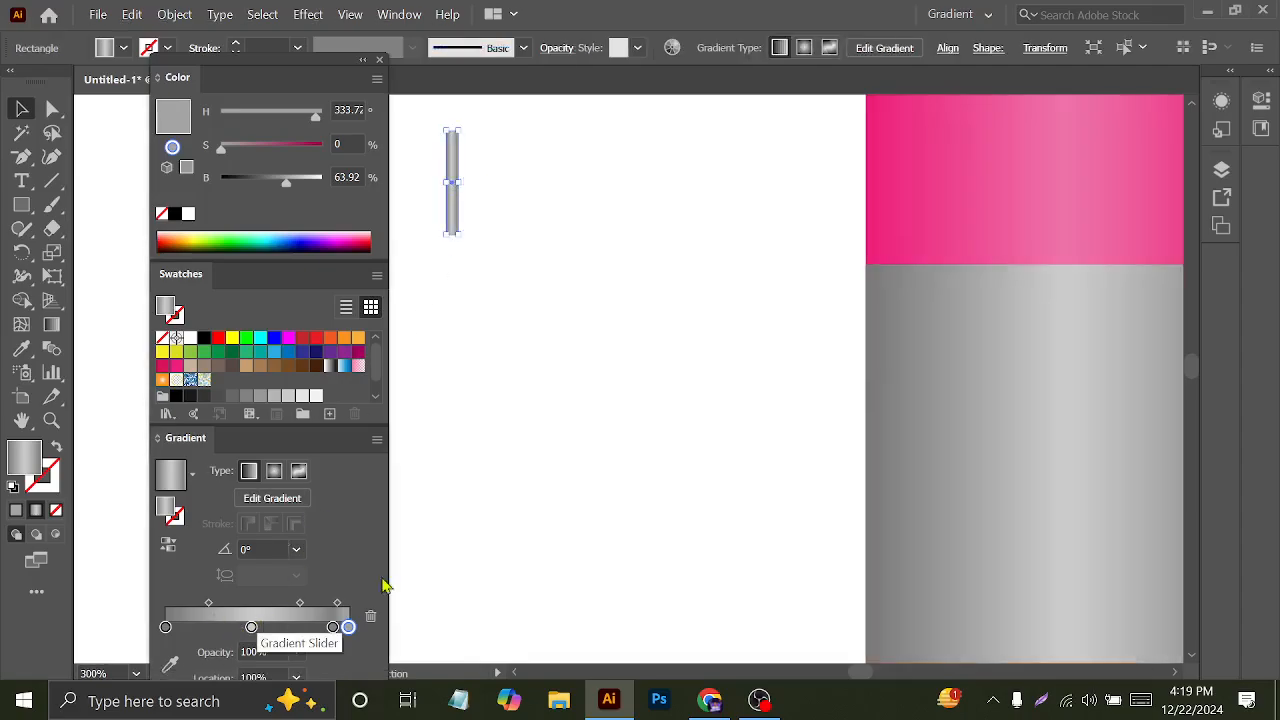
drag(455, 208, 576, 312)
scroll(600, 363, down, 2)
drag(623, 434, 611, 370)
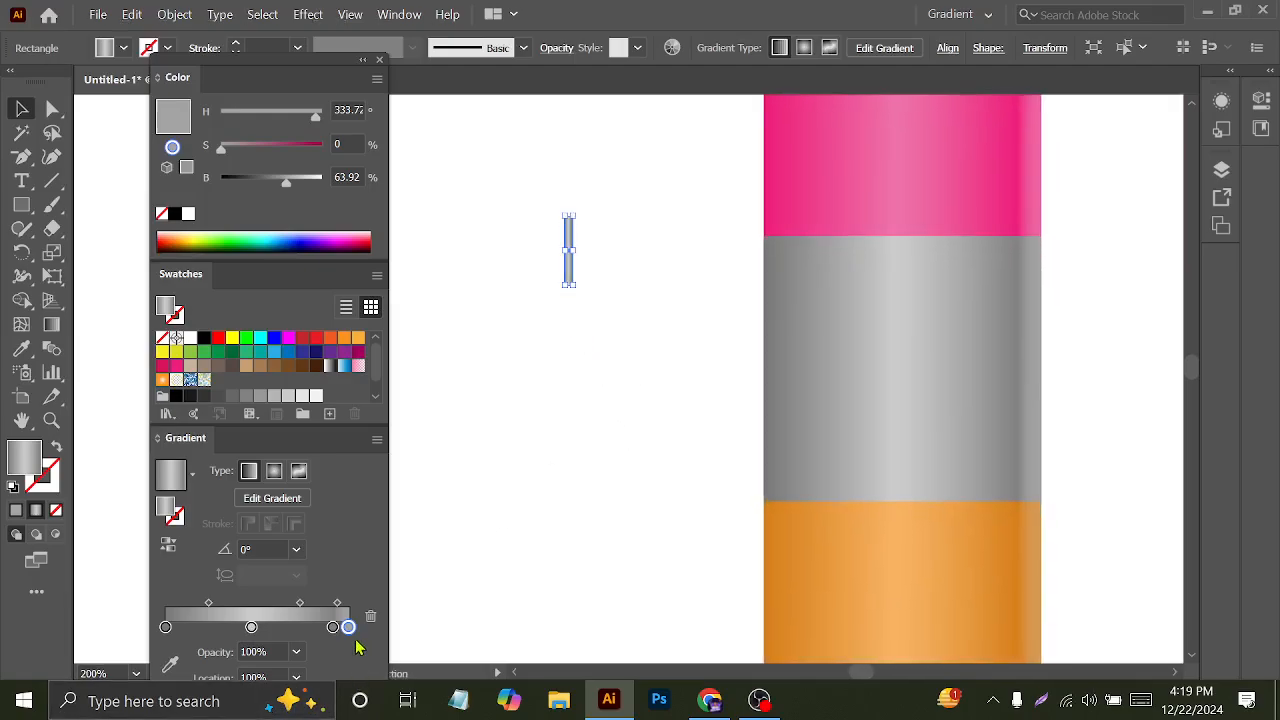
- Reduce the thin bar's gradient to two stops, dark grey at 0% and light grey (B 80) at 100%
click(370, 620)
drag(333, 629, 366, 637)
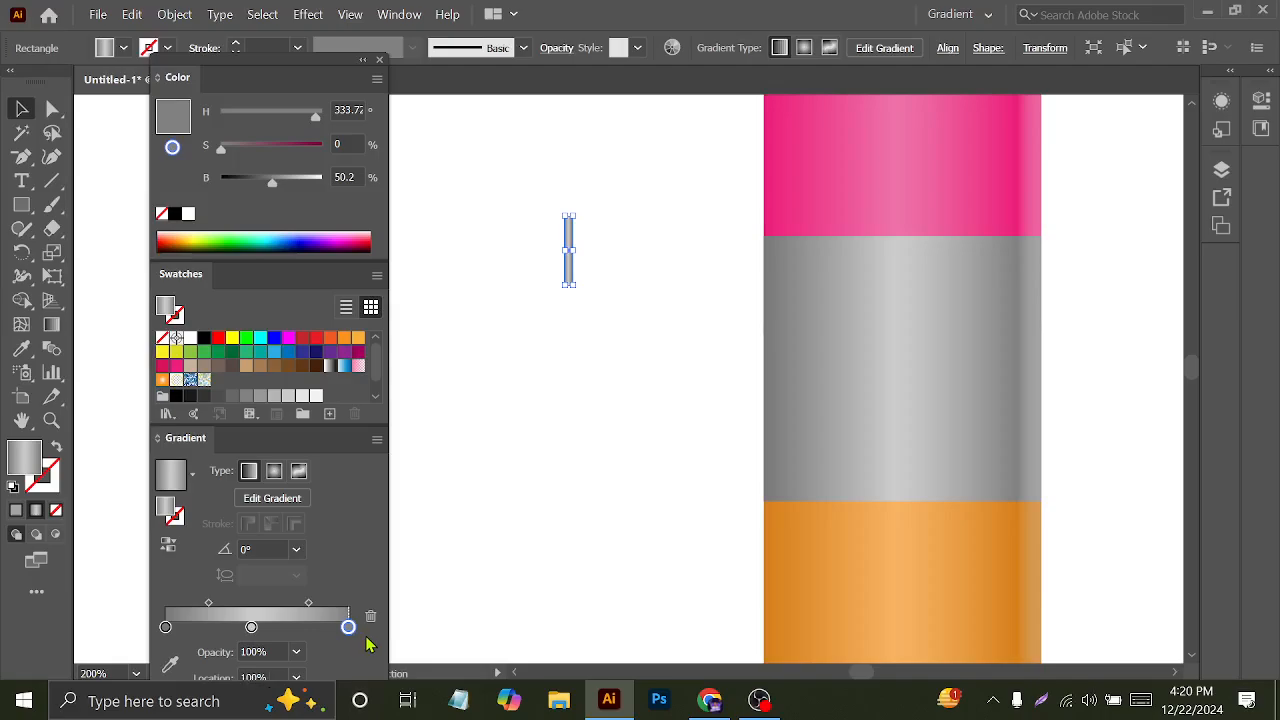
click(370, 617)
drag(253, 627, 365, 628)
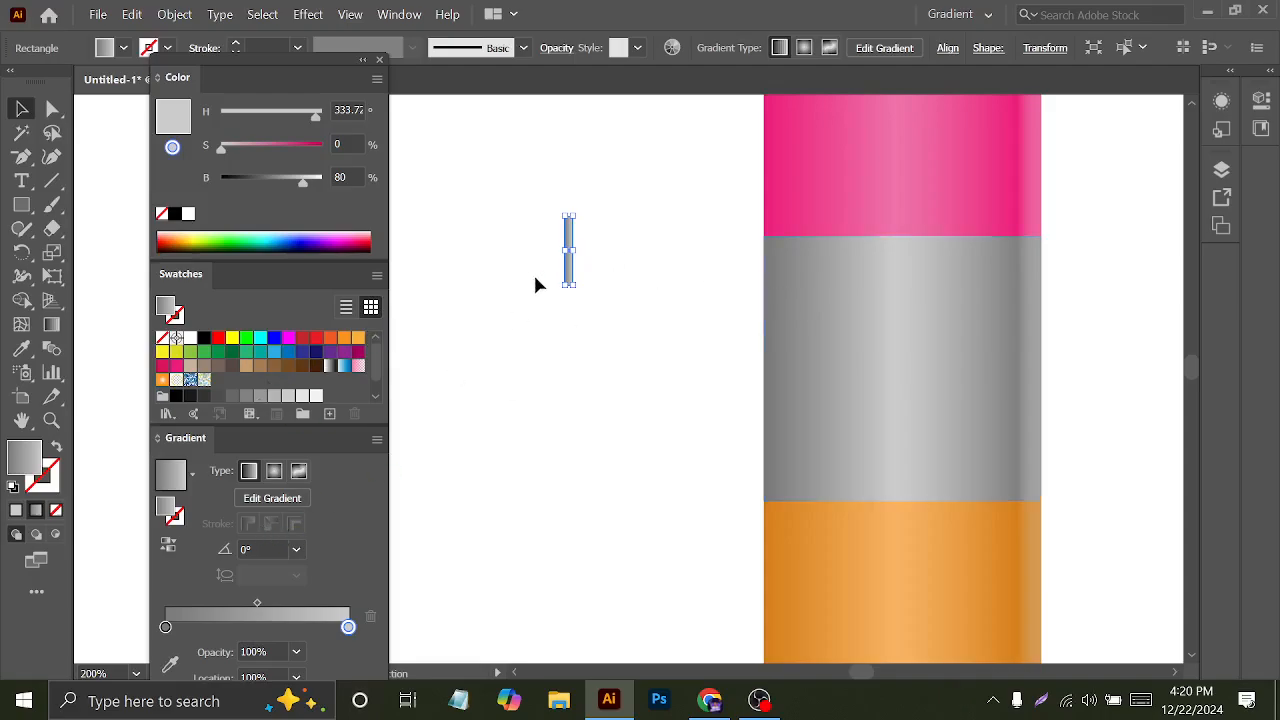
- Reverse the thin bar's gradient and place the bar near the upper-left corner of the grey band
click(590, 260)
scroll(583, 246, up, 1)
scroll(567, 247, down, 1)
drag(565, 246, 620, 328)
click(617, 330)
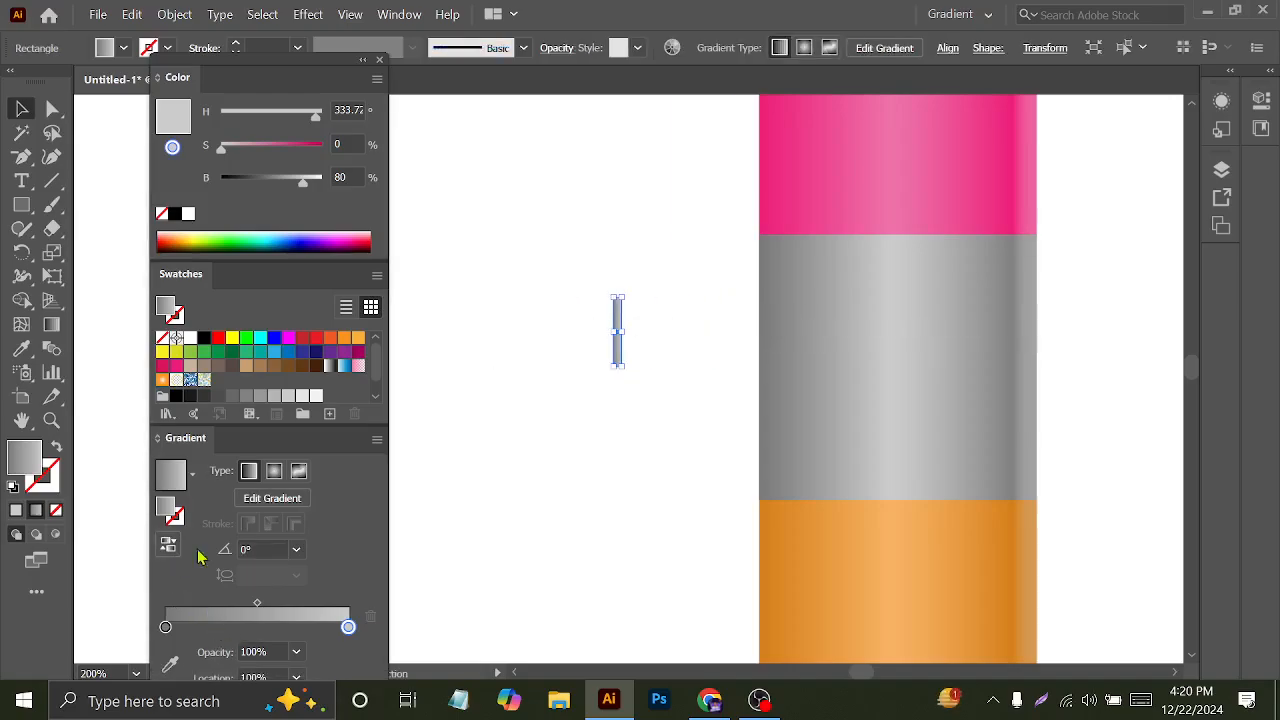
drag(624, 322, 776, 268)
click(651, 313)
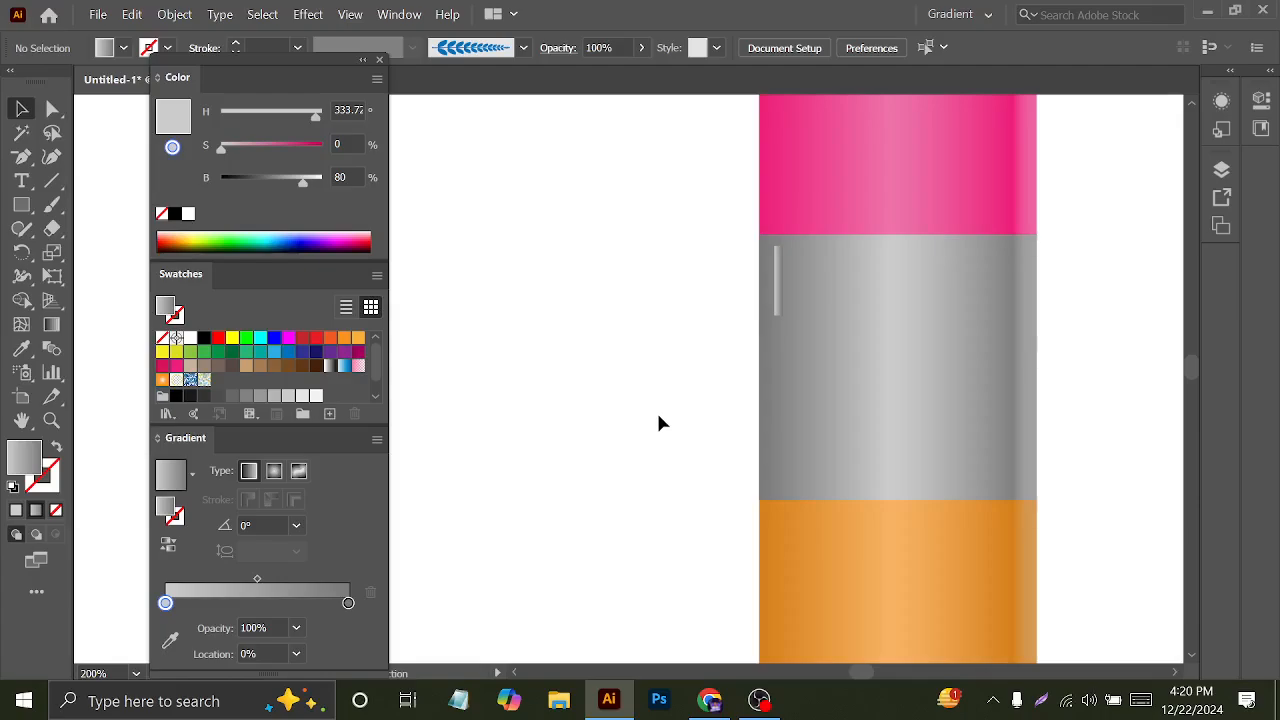
- Duplicate the thin bar sideways and repeat the copy until 14 evenly spaced bars span the band's upper part
scroll(812, 286, up, 2)
scroll(740, 280, down, 2)
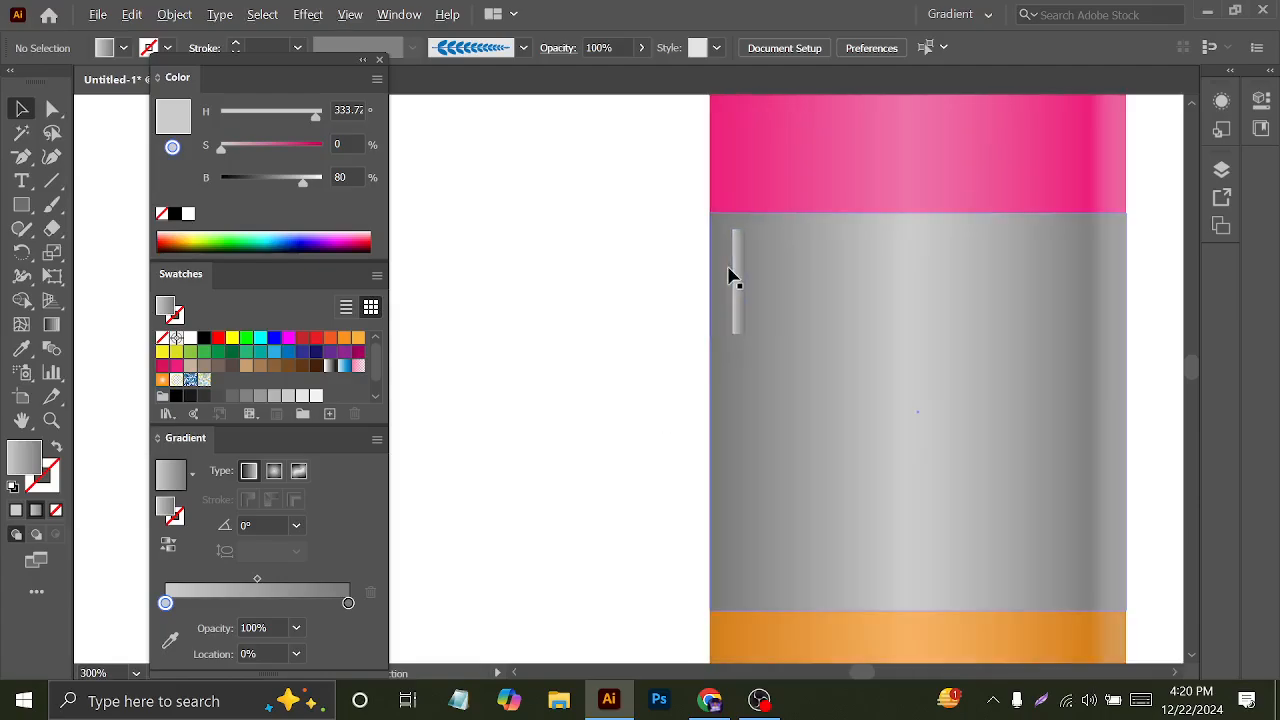
drag(734, 271, 754, 272)
key(ctrl+d)
key(ctrl+d)
key(ctrl+d)
key(ctrl+d)
key(ctrl+d)
key(ctrl+d)
key(ctrl+d)
key(ctrl+d)
key(ctrl+d)
key(ctrl+d)
key(ctrl+d)
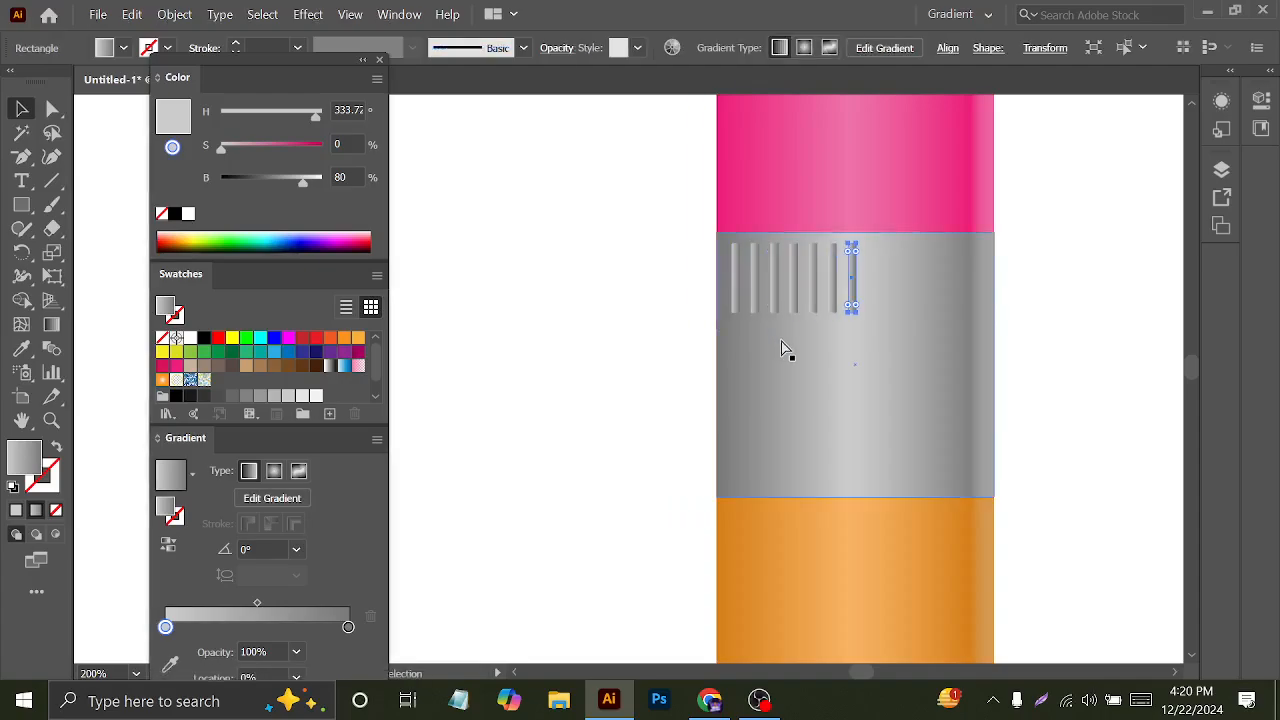
key(ctrl+d)
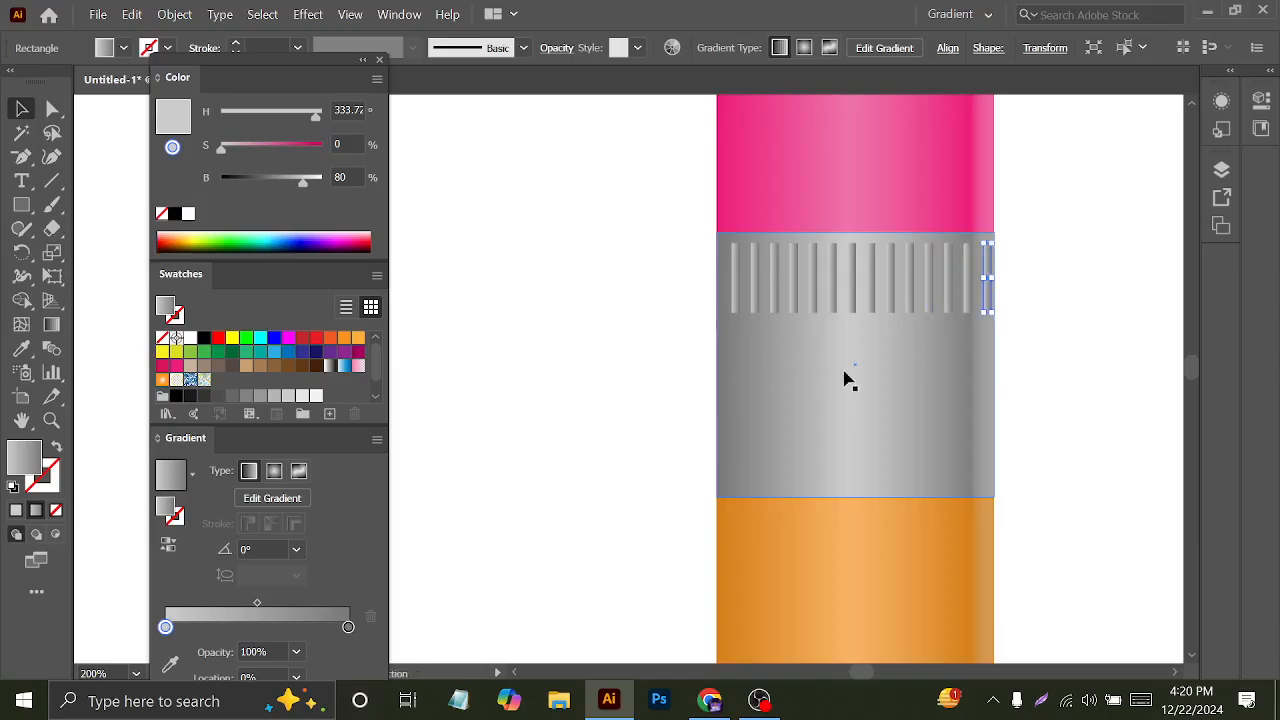
shift+click(735, 279)
shift+click(754, 277)
shift+click(775, 277)
shift+click(794, 277)
shift+click(815, 280)
shift+click(836, 278)
shift+click(856, 281)
shift+click(880, 280)
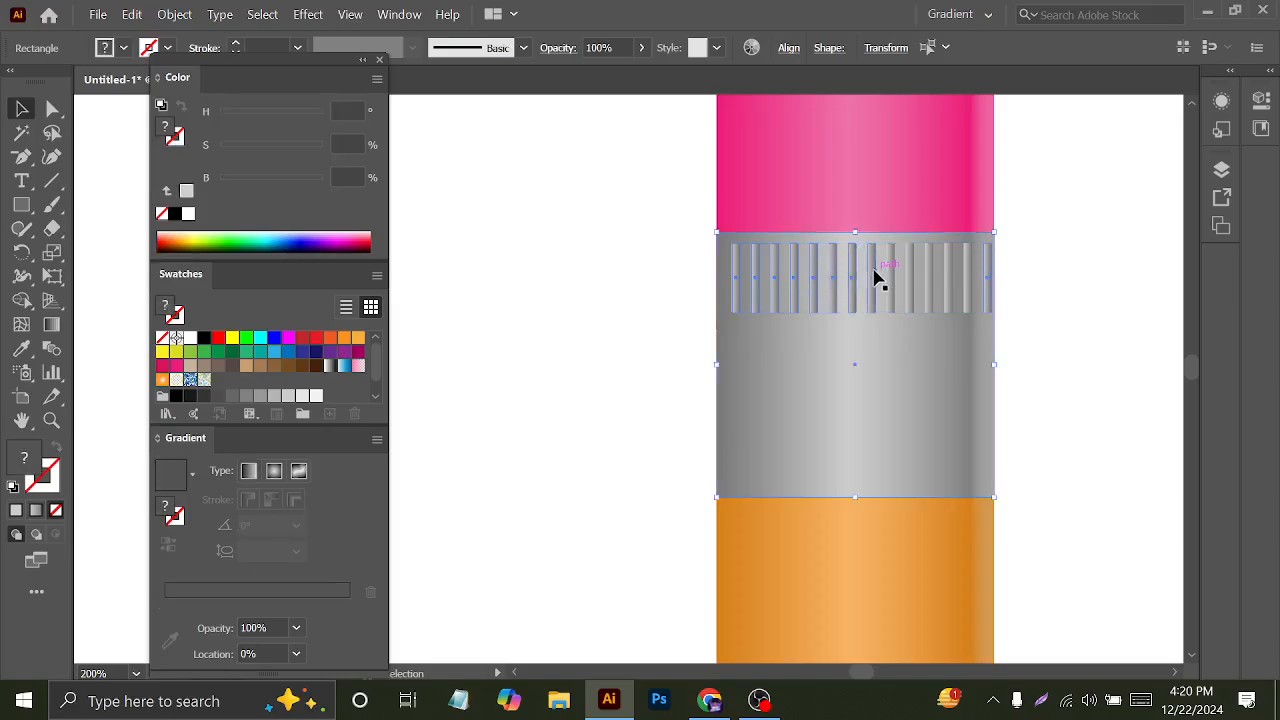
click(1062, 318)
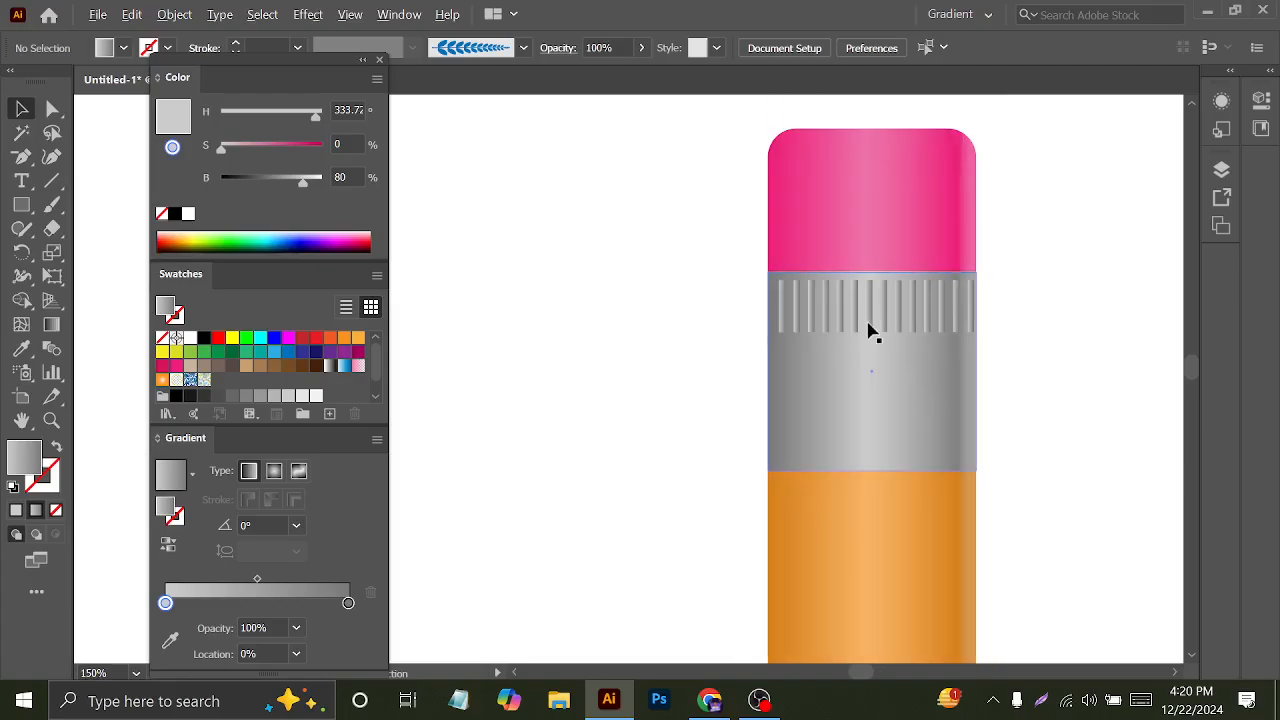
alt+scroll(826, 276, up, 2)
click(651, 274)
shift+click(683, 268)
alt+scroll(714, 380, down, 3)
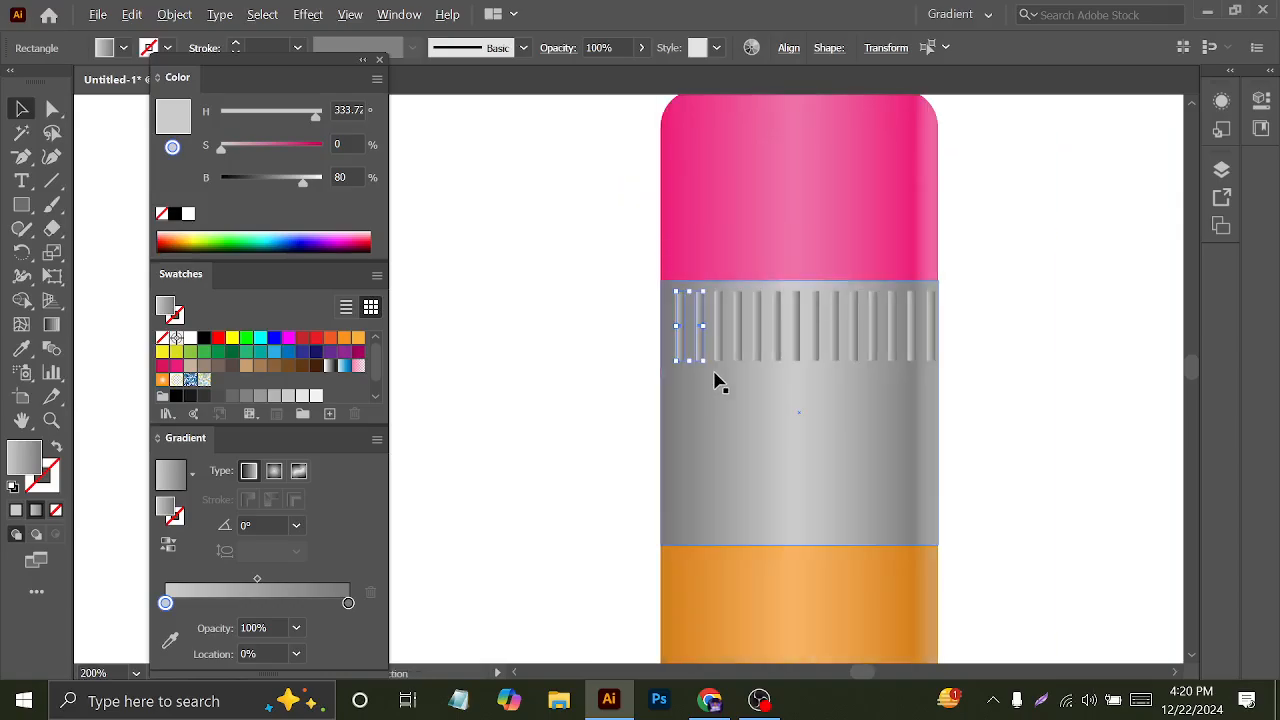
- Select all 14 bars with the help of Outline view, nudge them left to centre them on the band, and group them
key(ctrl+y)
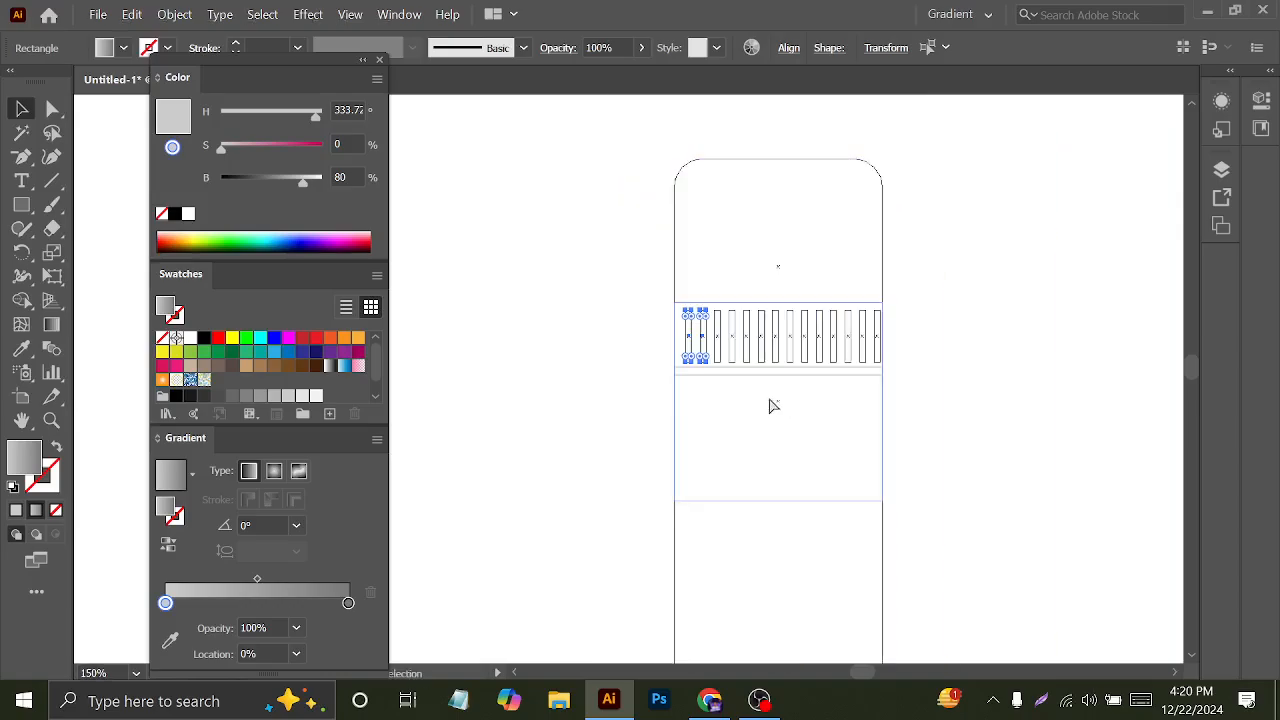
click(741, 376)
alt+scroll(735, 346, up, 2)
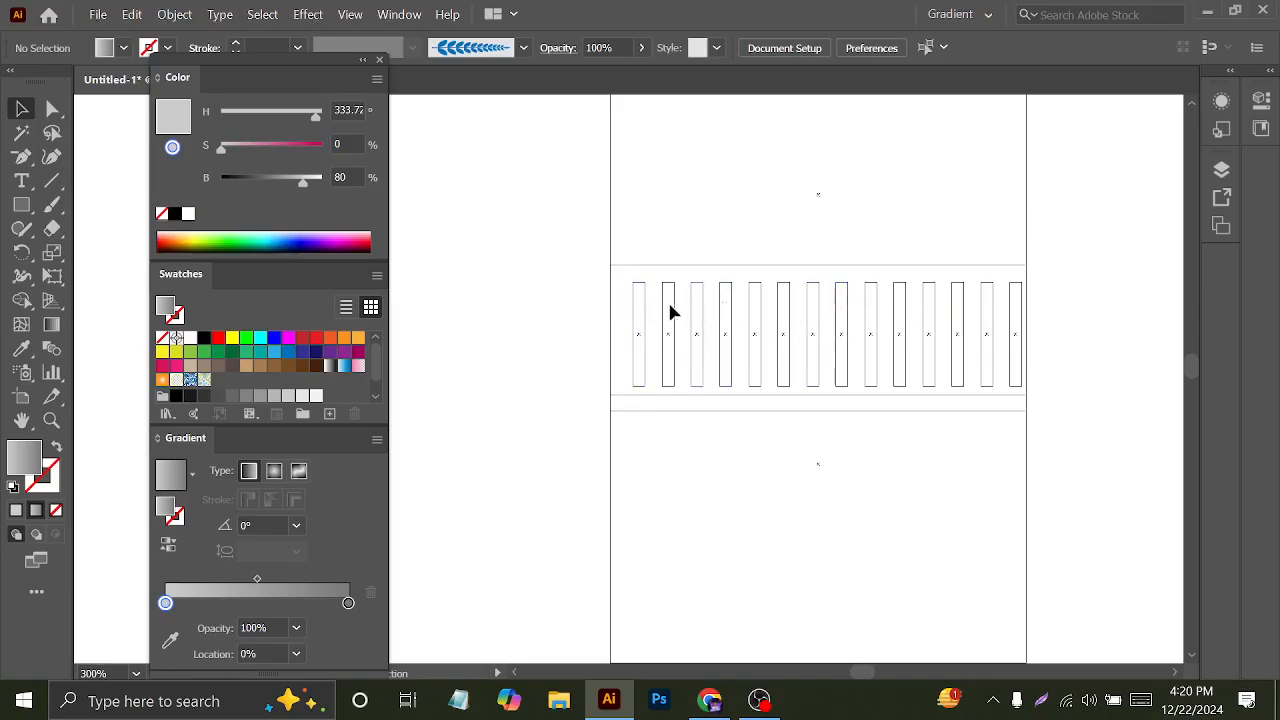
drag(619, 290, 1017, 314)
drag(993, 390, 966, 377)
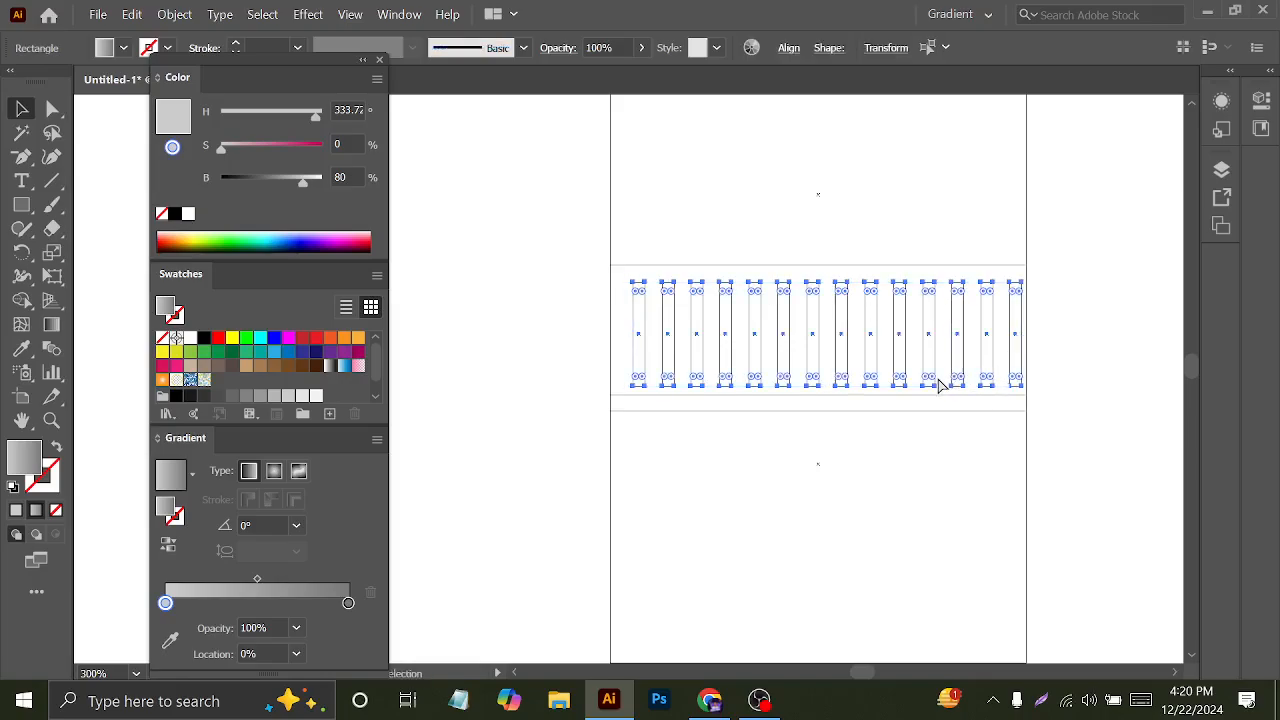
key(ctrl+y)
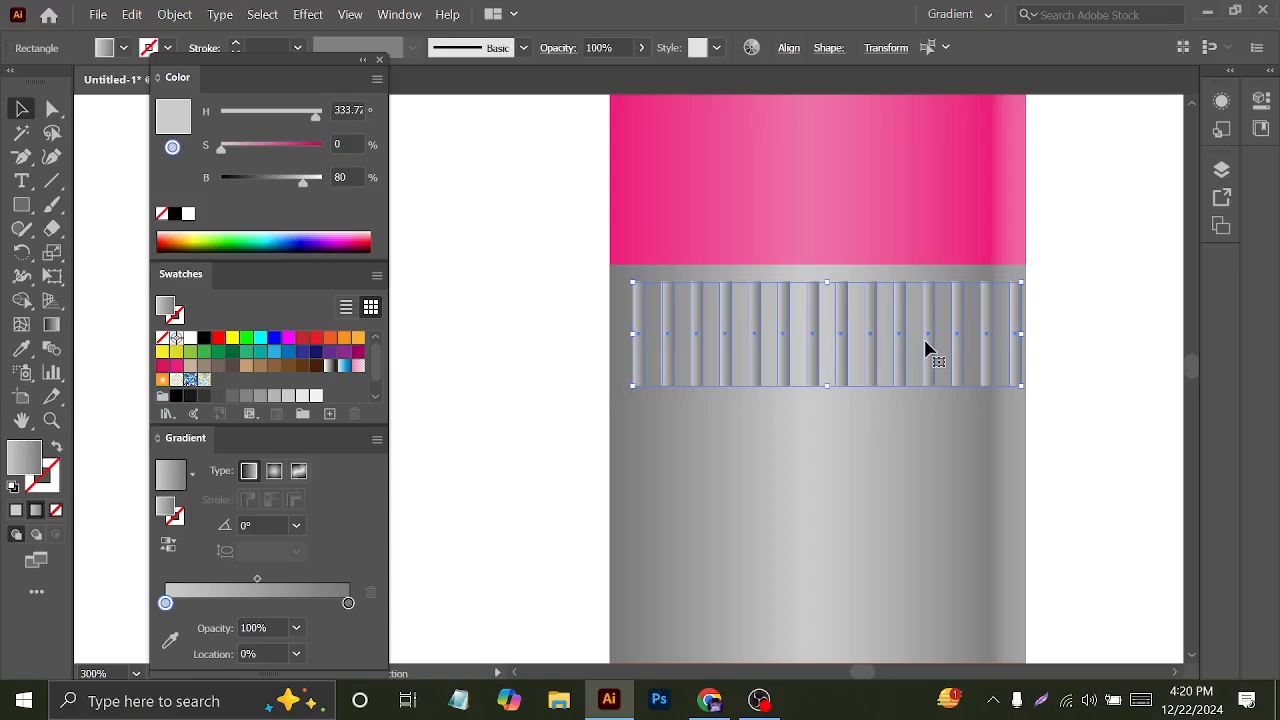
key(Left)
key(Left)
key(Left)
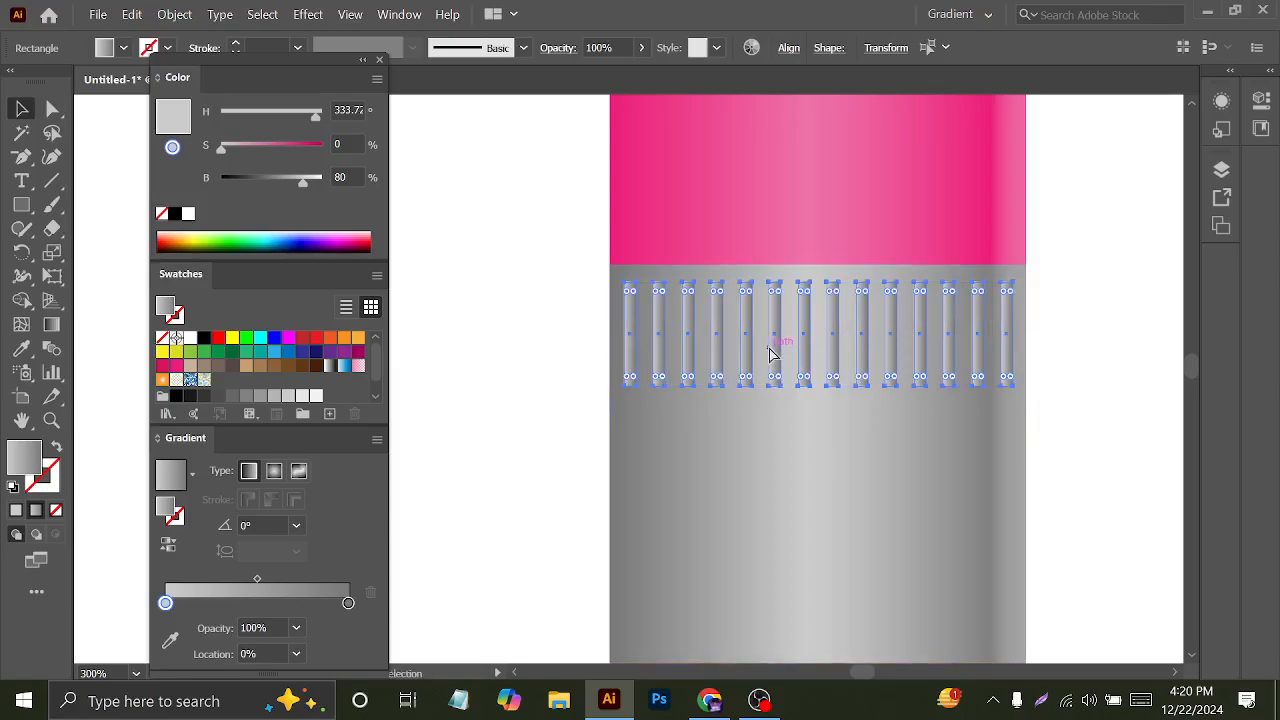
key(ctrl+g)
alt+scroll(771, 351, down, 2)
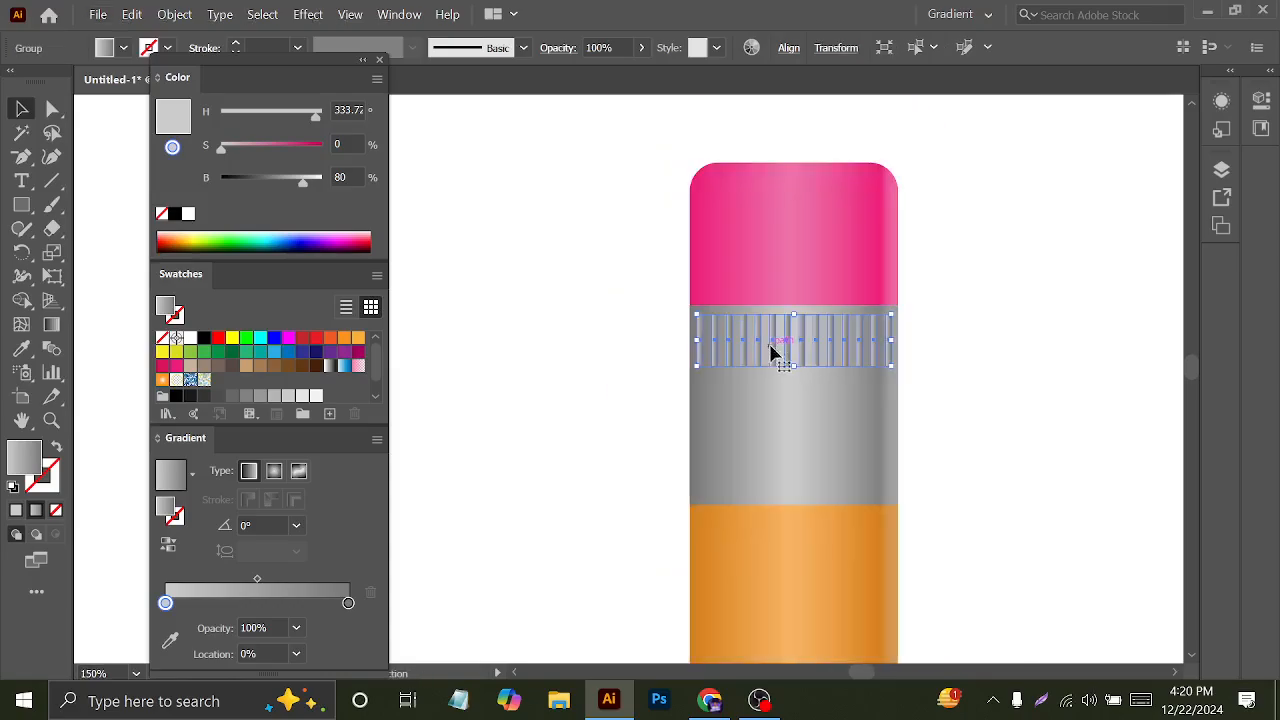
- Duplicate the group of bars straight down and repeat the copy so three rows cover the grey band
scroll(775, 340, down, 1)
drag(779, 288, 778, 347)
key(ctrl+d)
click(958, 360)
scroll(923, 364, down, 2)
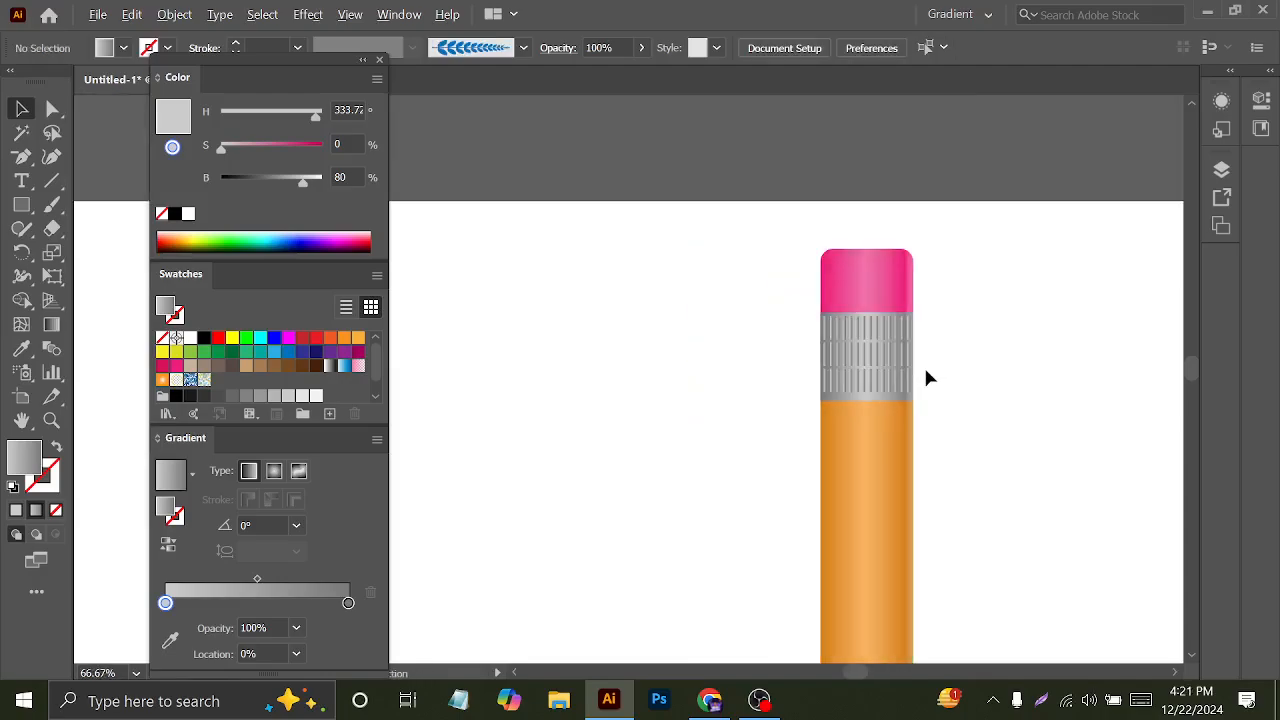
scroll(924, 365, down, 2)
- Select the whole pencil and enlarge it slightly and proportionally from its centre
drag(991, 401, 914, 319)
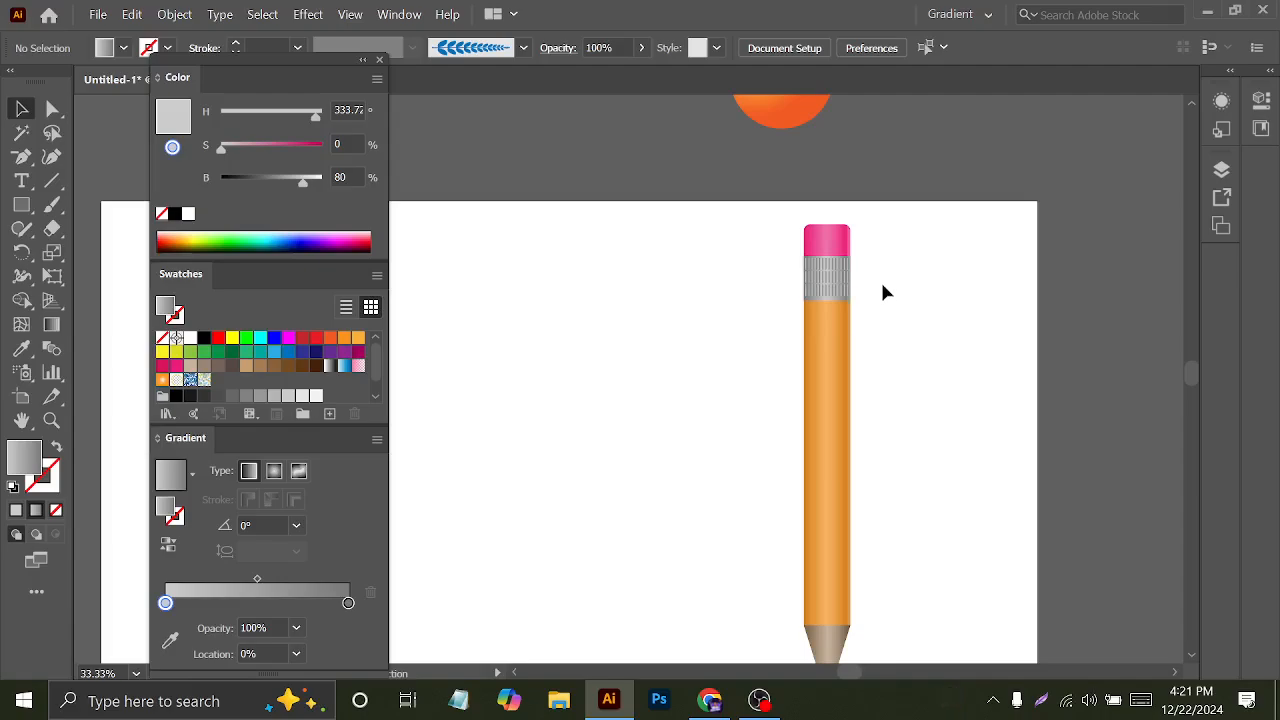
scroll(882, 285, down, 1)
scroll(852, 333, down, 1)
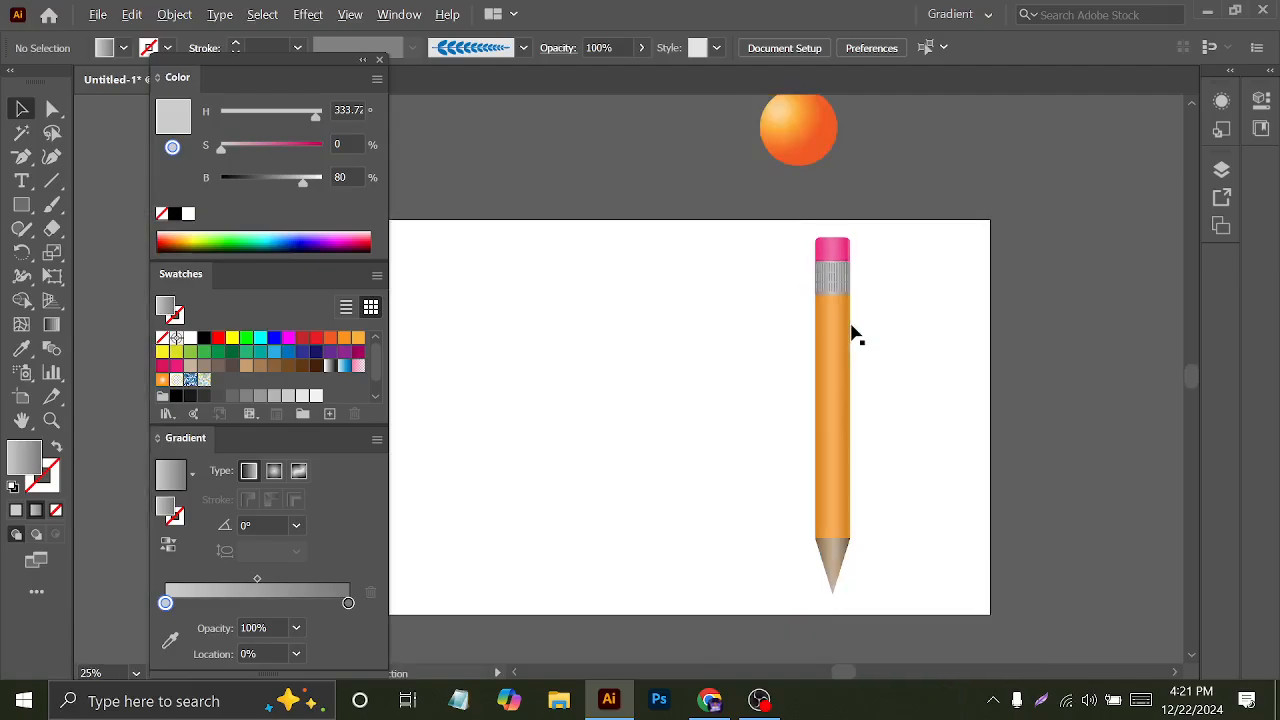
drag(883, 413, 913, 513)
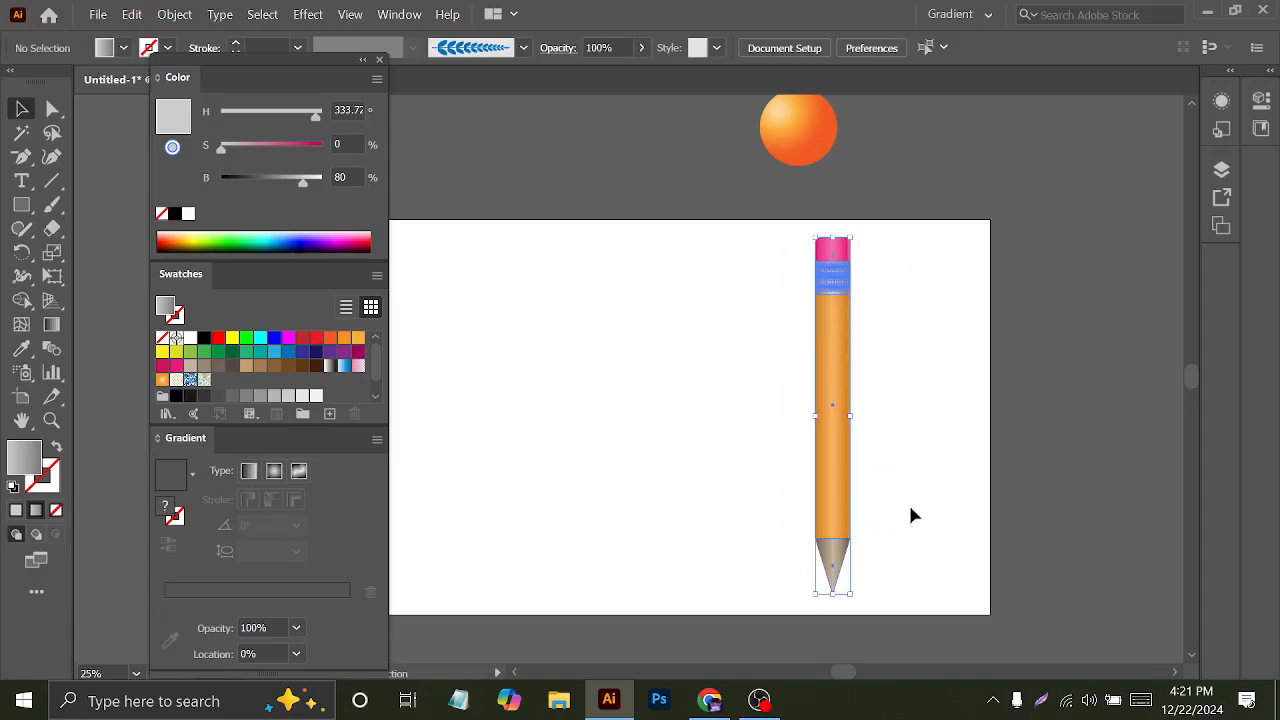
mouse_move(852, 415)
mouse_down()
mouse_move(863, 433)
mouse_move(854, 423)
mouse_move(943, 386)
mouse_up()
click(943, 386)
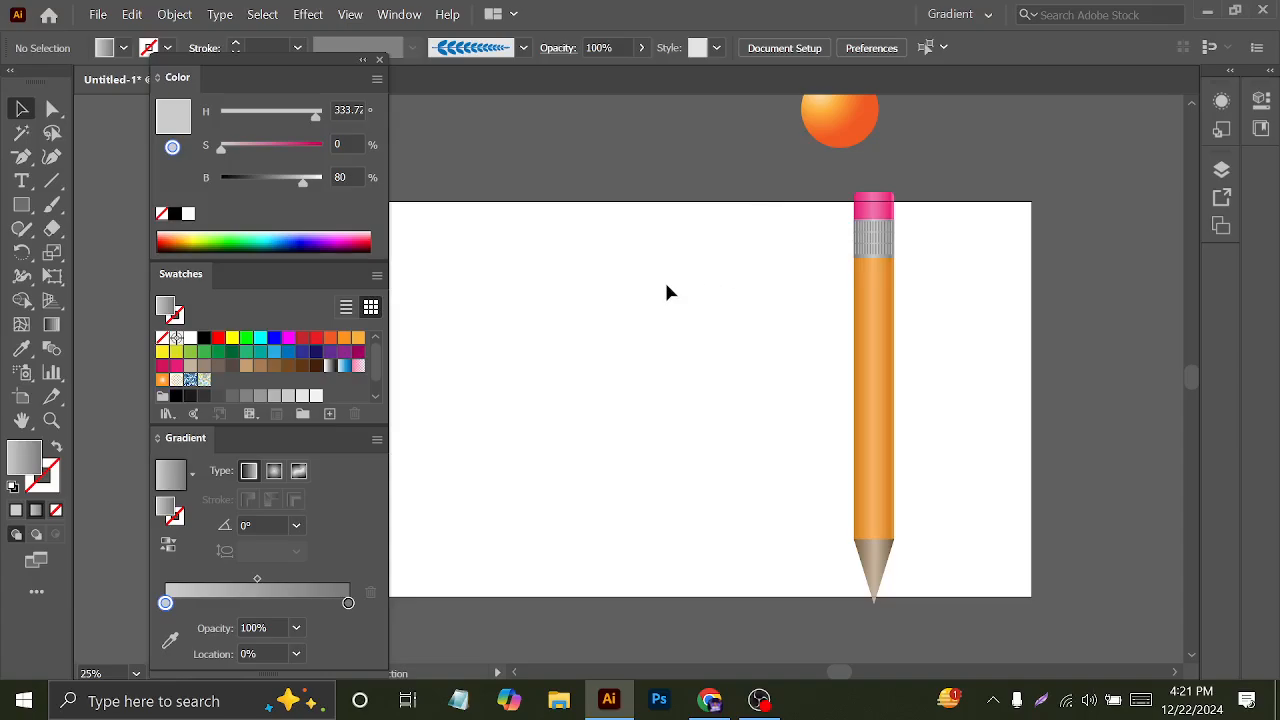
- Move the floating Color, Swatches and Gradient panels over to the other side of the workspace, clear of the drawing area
drag(293, 84, 1140, 100)
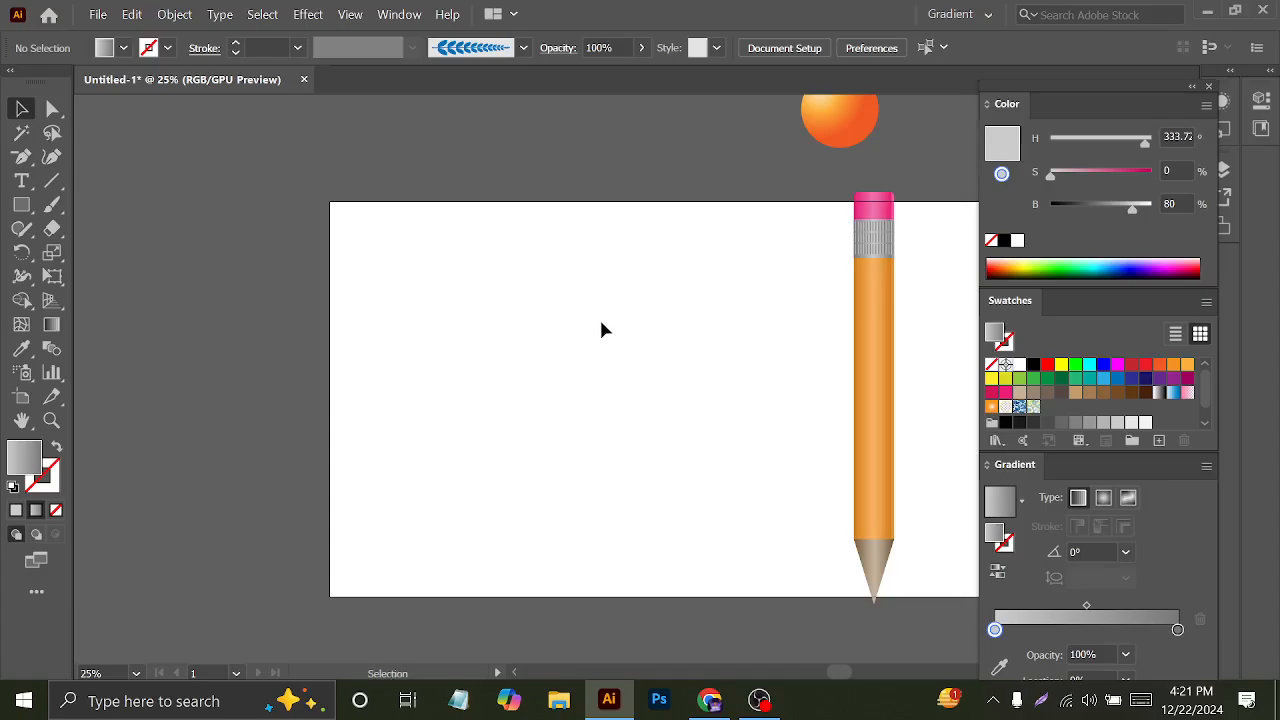
mouse_move(641, 311)
mouse_down()
mouse_move(597, 269)
mouse_move(466, 240)
mouse_move(534, 294)
mouse_move(502, 293)
mouse_up()
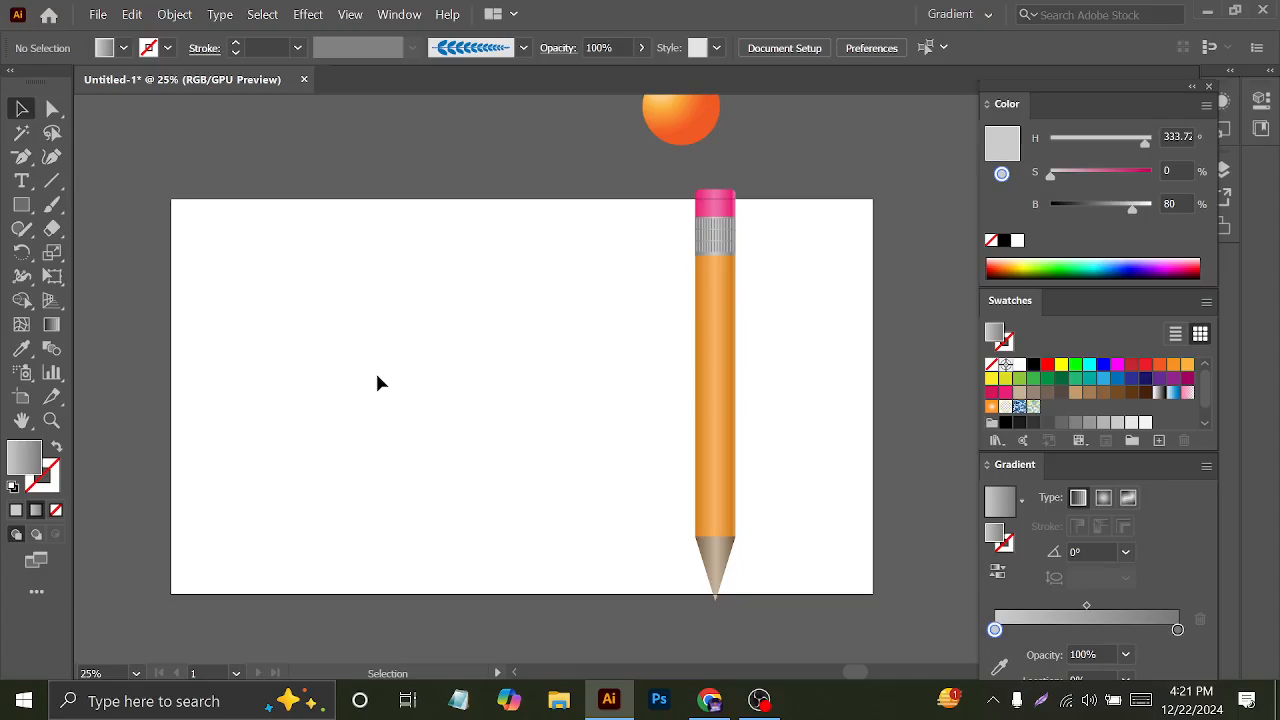
key(h)
mouse_move(463, 309)
mouse_down()
mouse_move(469, 214)
mouse_move(382, 299)
mouse_move(436, 284)
mouse_up()
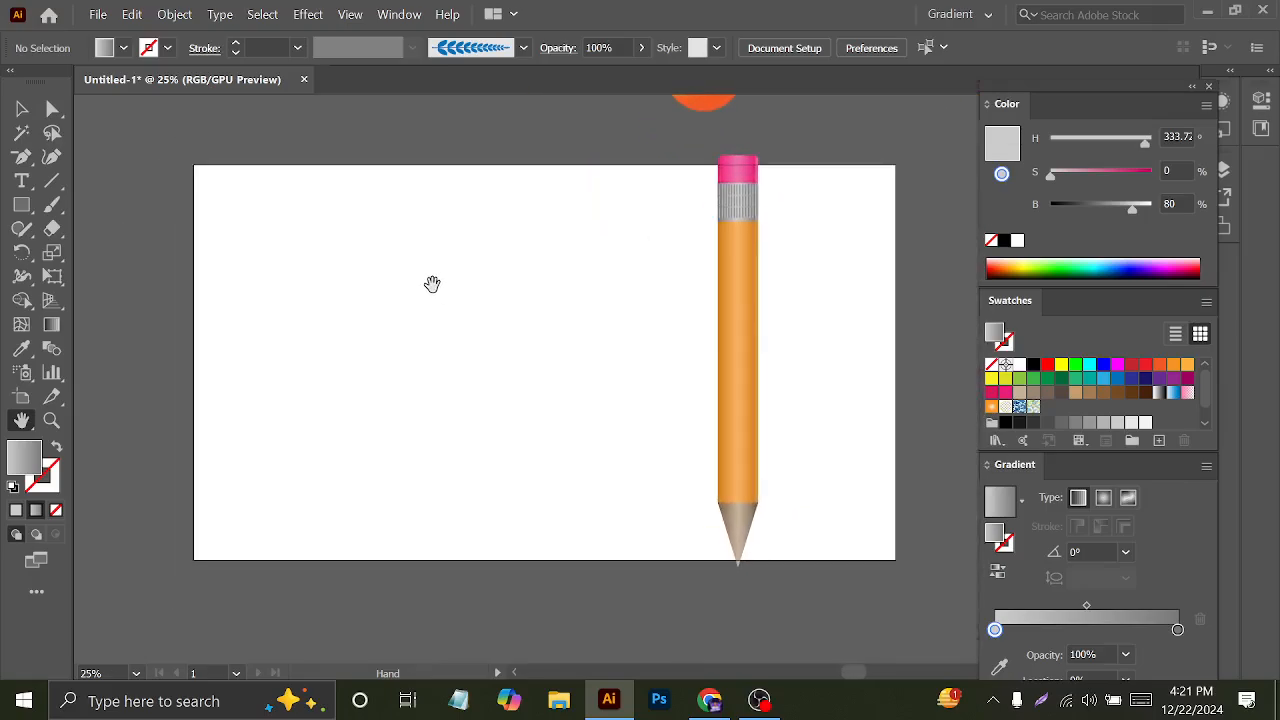
key(v)
key(space)
key(space)
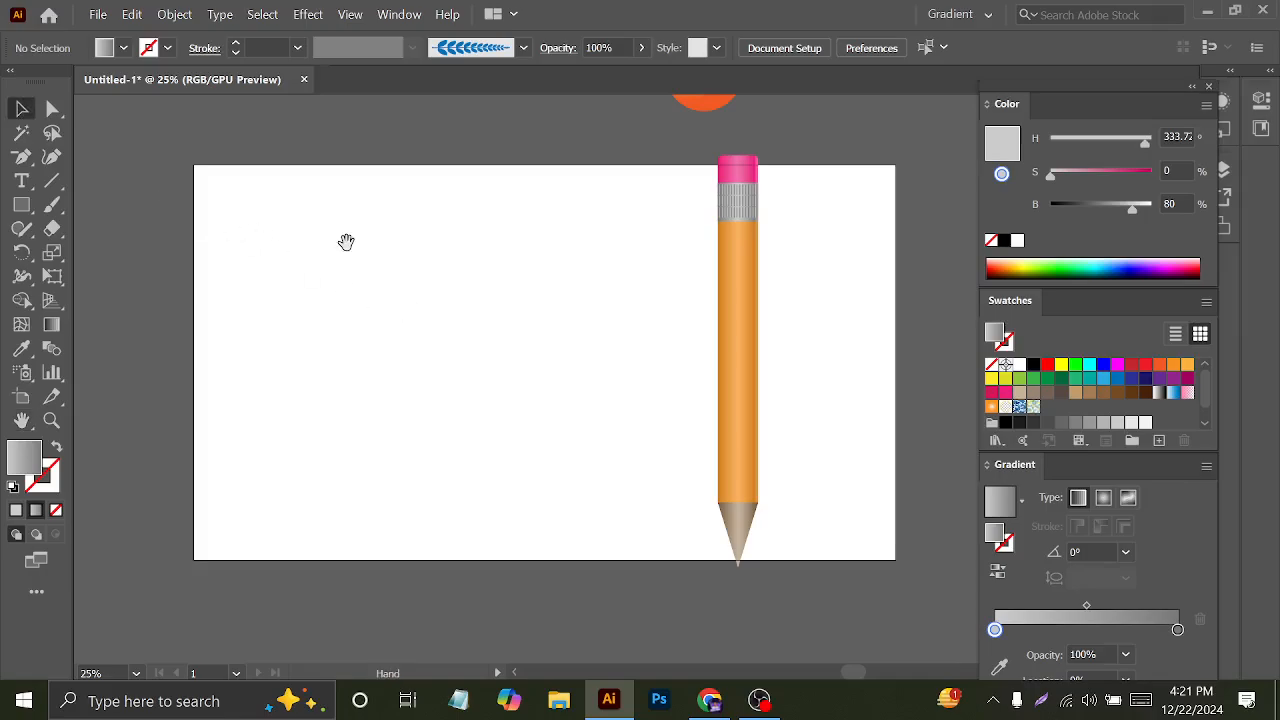
mouse_move(501, 241)
mouse_down()
mouse_move(397, 297)
mouse_move(406, 366)
mouse_move(511, 277)
mouse_move(506, 263)
mouse_up()
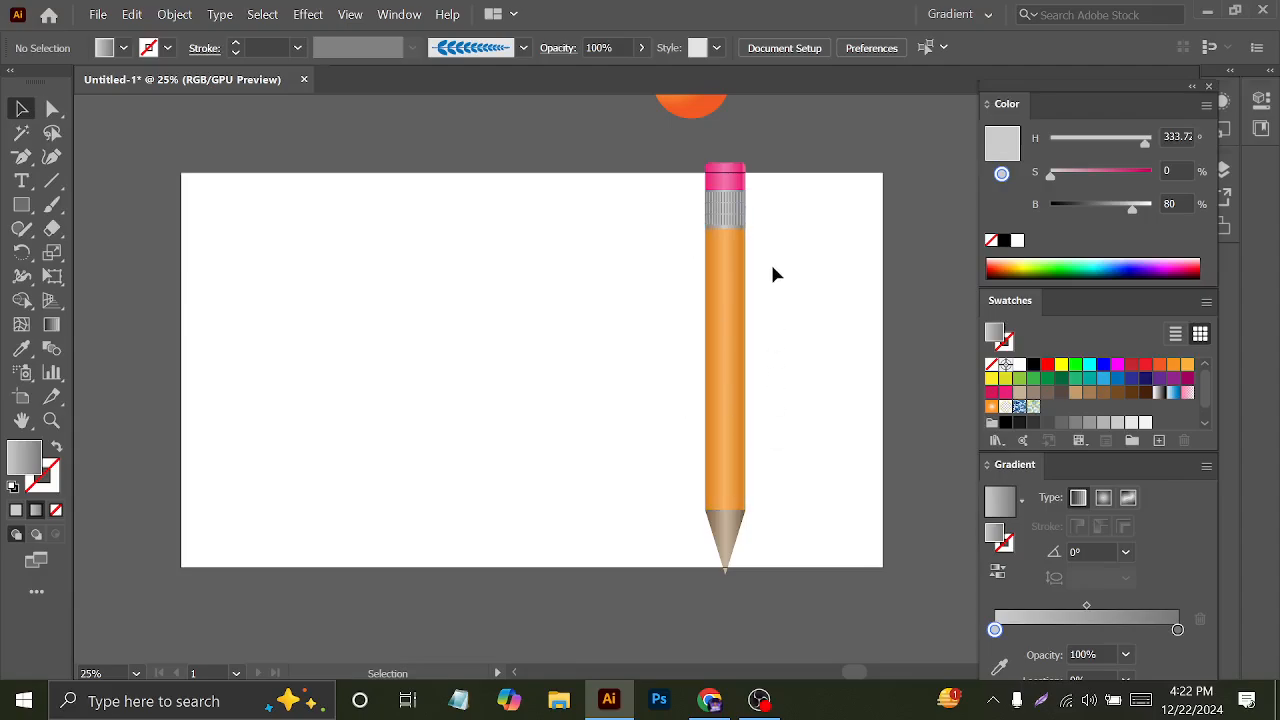
drag(640, 125, 788, 445)
drag(740, 314, 518, 317)
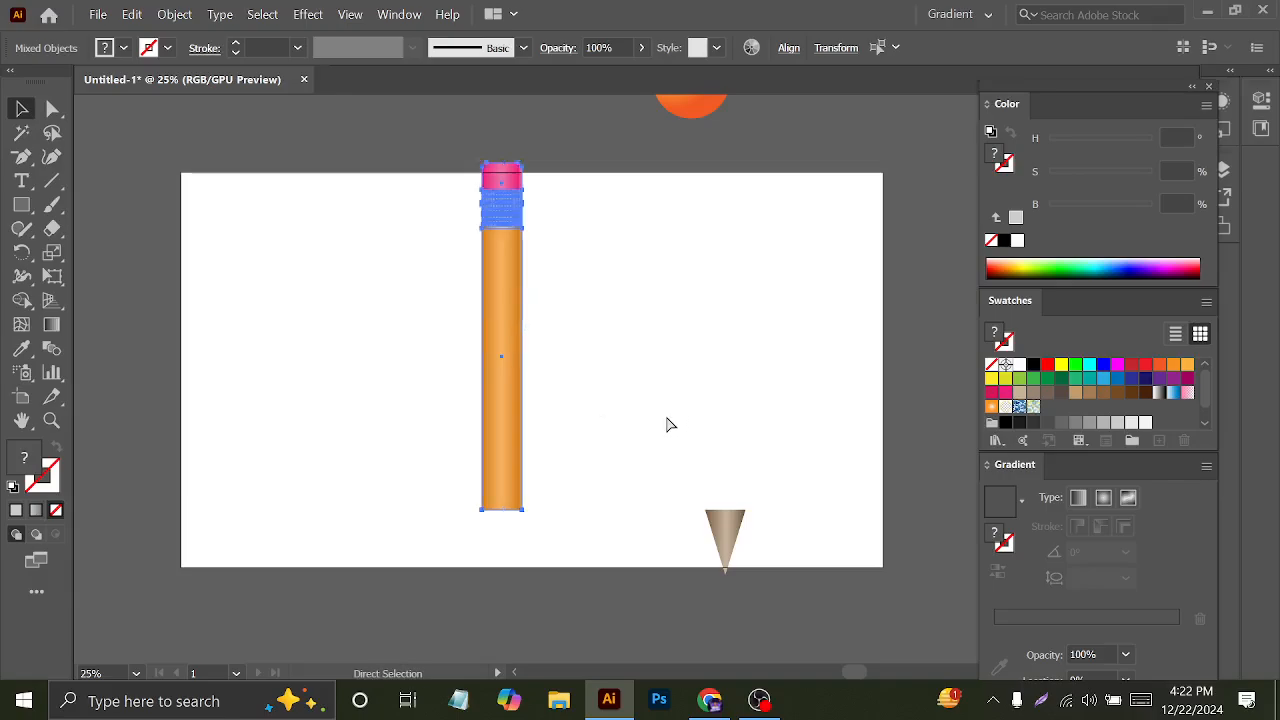
key(ctrl+z)
- Group all the pencil parts, including the tip, and move the group left across the artboard
mouse_move(612, 172)
mouse_down()
mouse_move(666, 240)
mouse_move(797, 577)
mouse_up()
key(ctrl+g)
drag(726, 163, 731, 216)
key(ctrl+z)
mouse_move(726, 327)
mouse_down()
mouse_move(484, 313)
mouse_move(484, 282)
mouse_move(476, 370)
mouse_up()
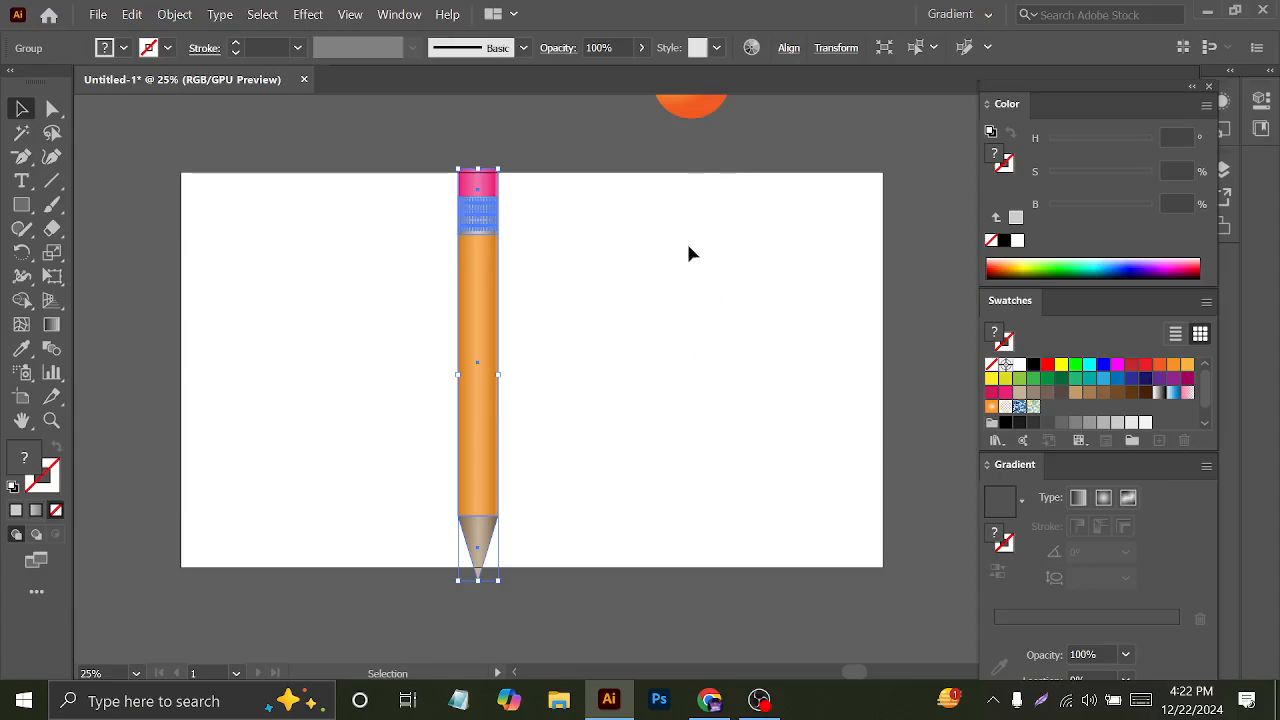
- Enlarge the artboard to about 2029 × 1408 px with the Artboard tool so the pencil fits inside it
click(21, 397)
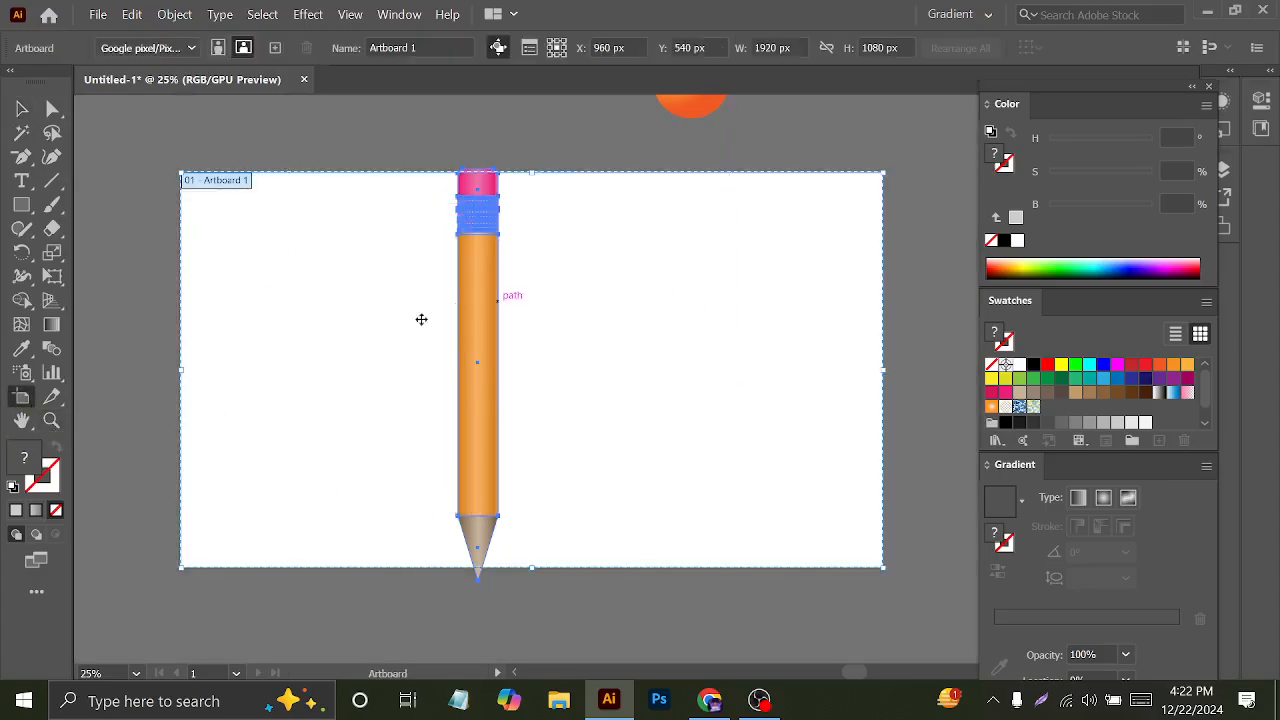
scroll(512, 570, down, 2)
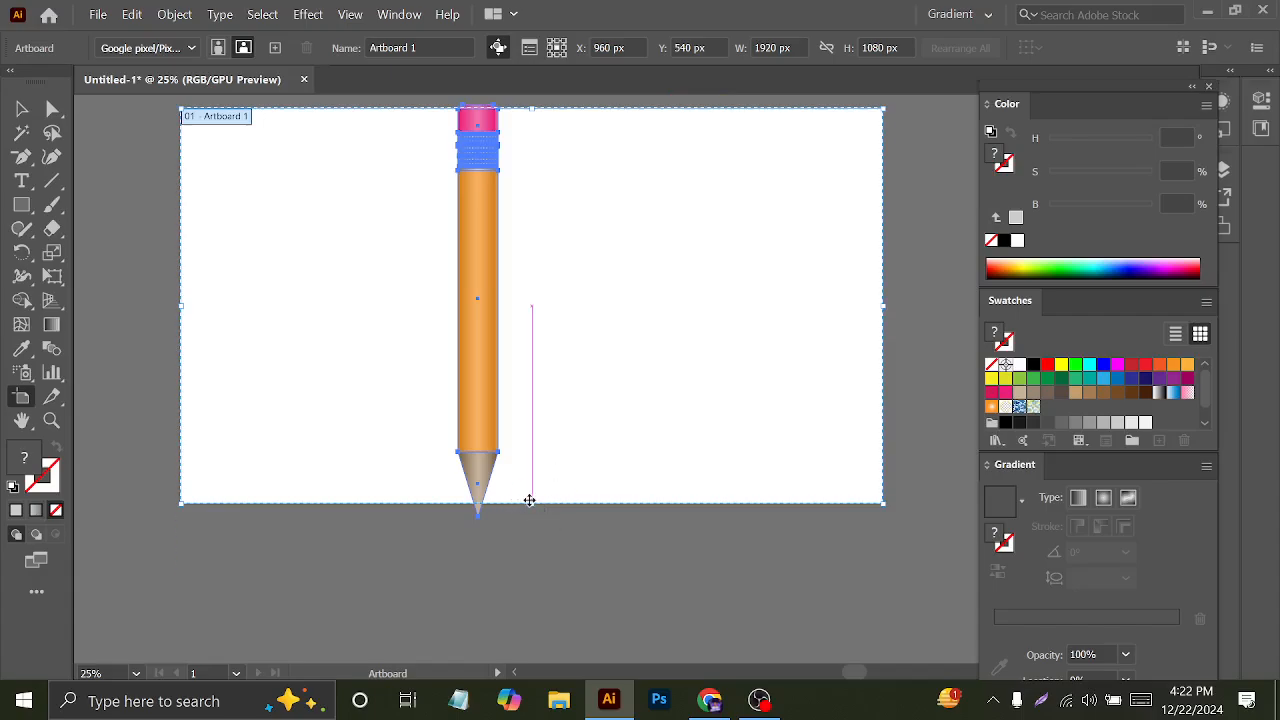
drag(532, 502, 539, 589)
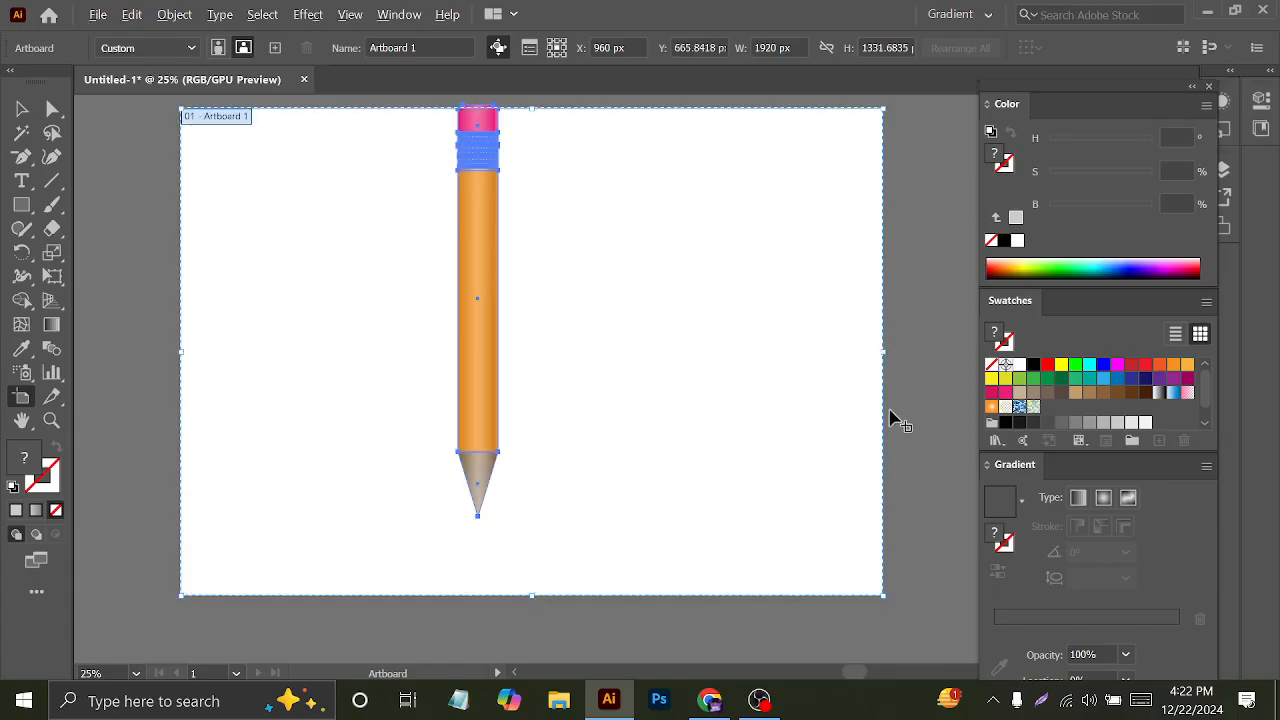
drag(883, 344, 910, 390)
scroll(740, 431, down, 1)
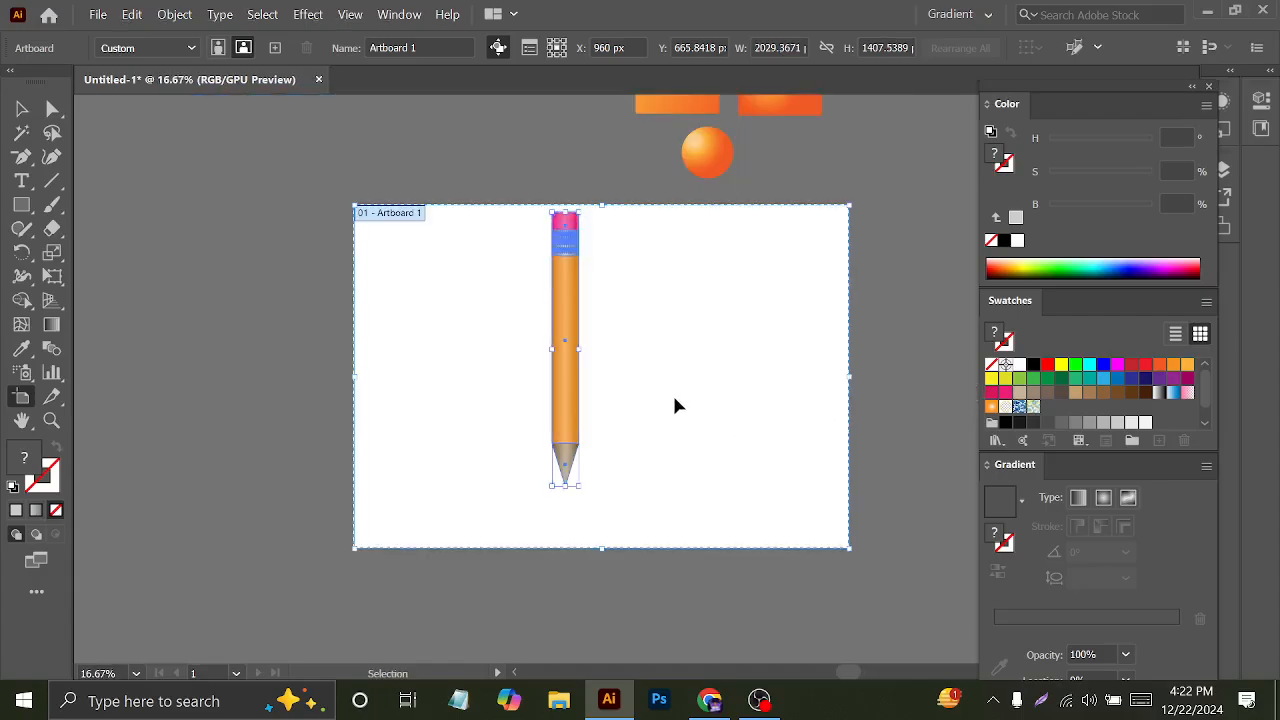
- Move the grouped pencil off the artboard to the empty area on its left
click(21, 110)
scroll(623, 349, down, 1)
click(548, 272)
drag(578, 413, 584, 414)
drag(562, 297, 279, 307)
click(563, 340)
- Move the two orange gradient rectangles and the sphere from above the artboard to beside the pencil, on its left
drag(694, 308, 661, 349)
scroll(665, 349, down, 1)
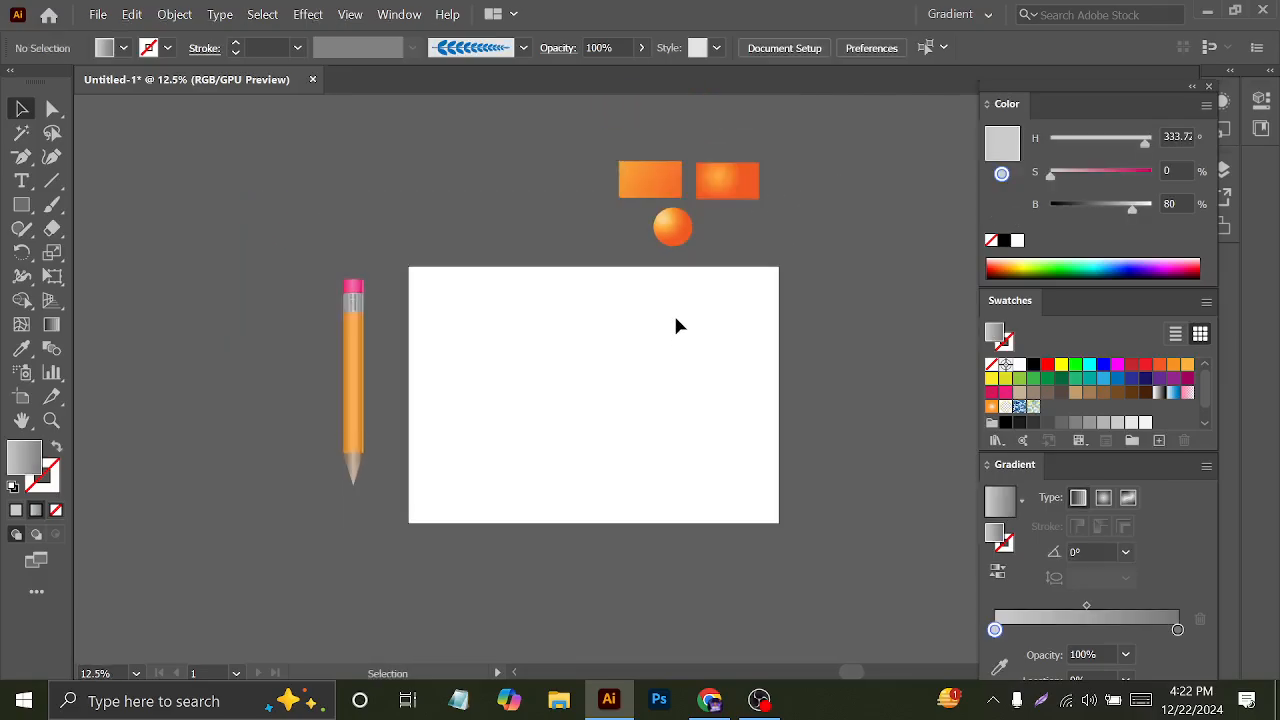
click(687, 232)
mouse_move(687, 232)
mouse_down()
mouse_move(376, 249)
mouse_move(215, 440)
mouse_move(243, 419)
mouse_up()
click(603, 447)
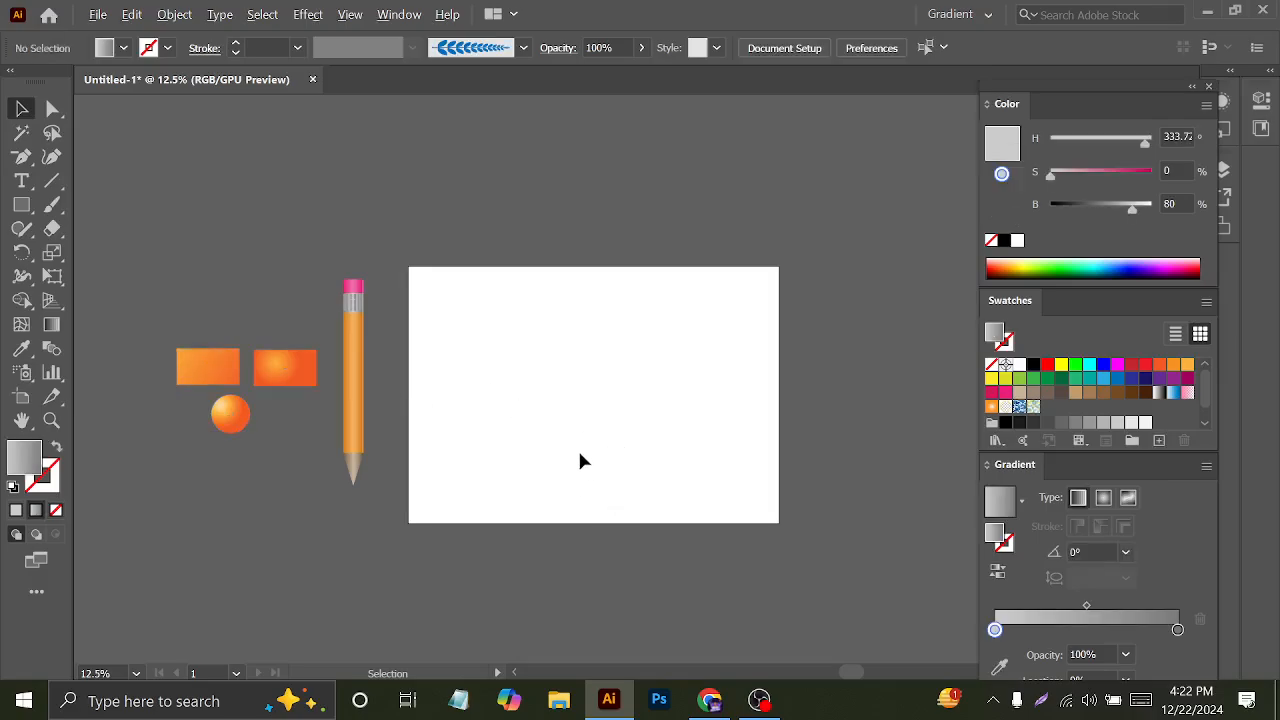
- Draw a square in the upper-left part of the empty artboard and replace its gradient with a solid blue fill
scroll(609, 434, up, 1)
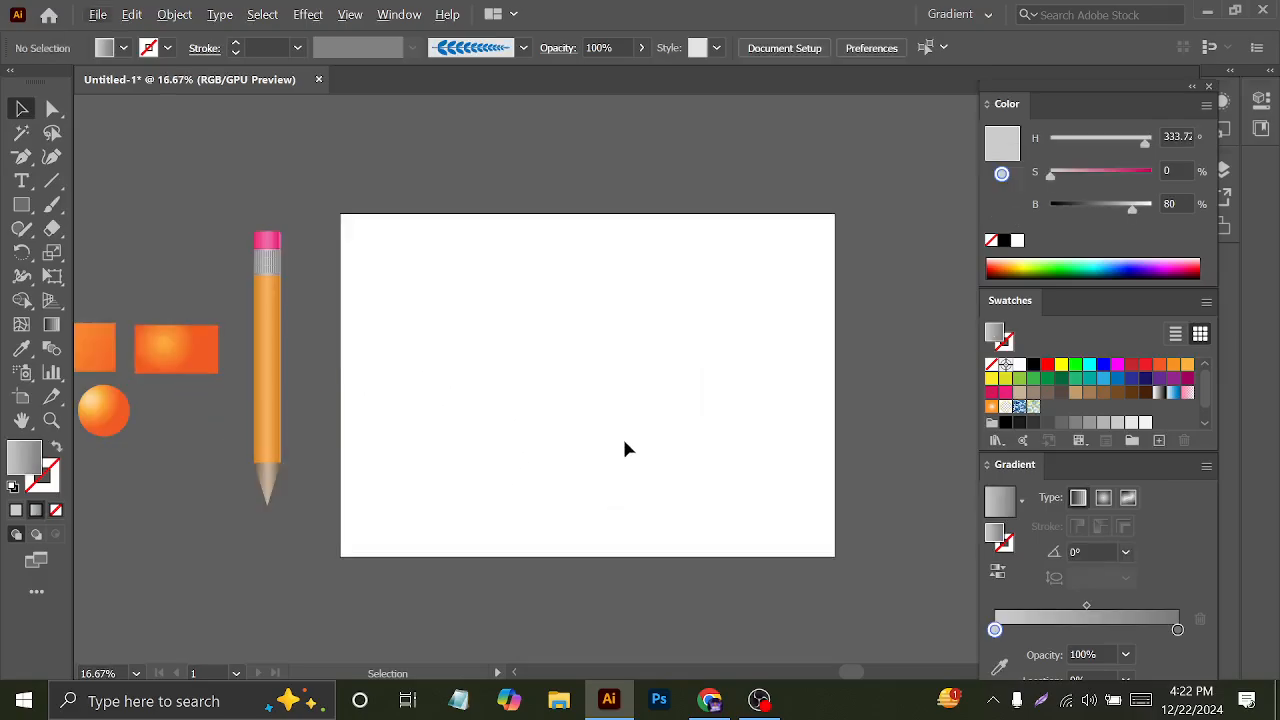
scroll(620, 440, up, 1)
click(54, 255)
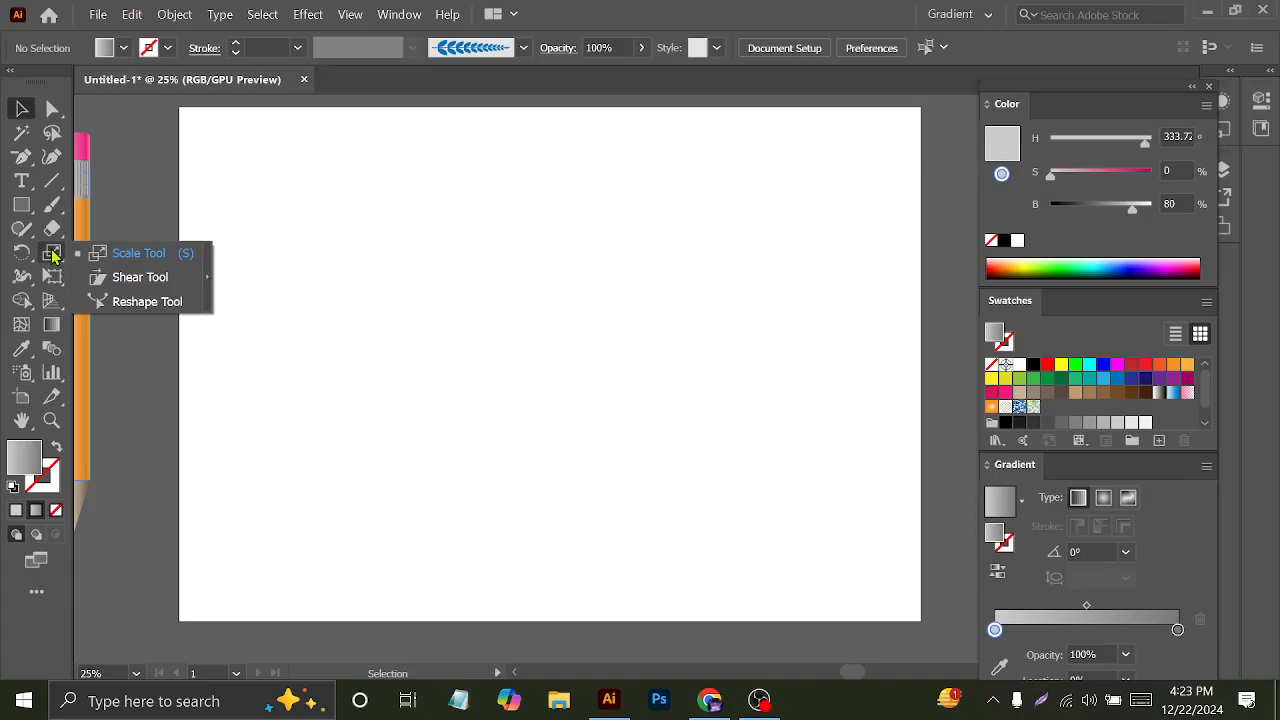
click(16, 205)
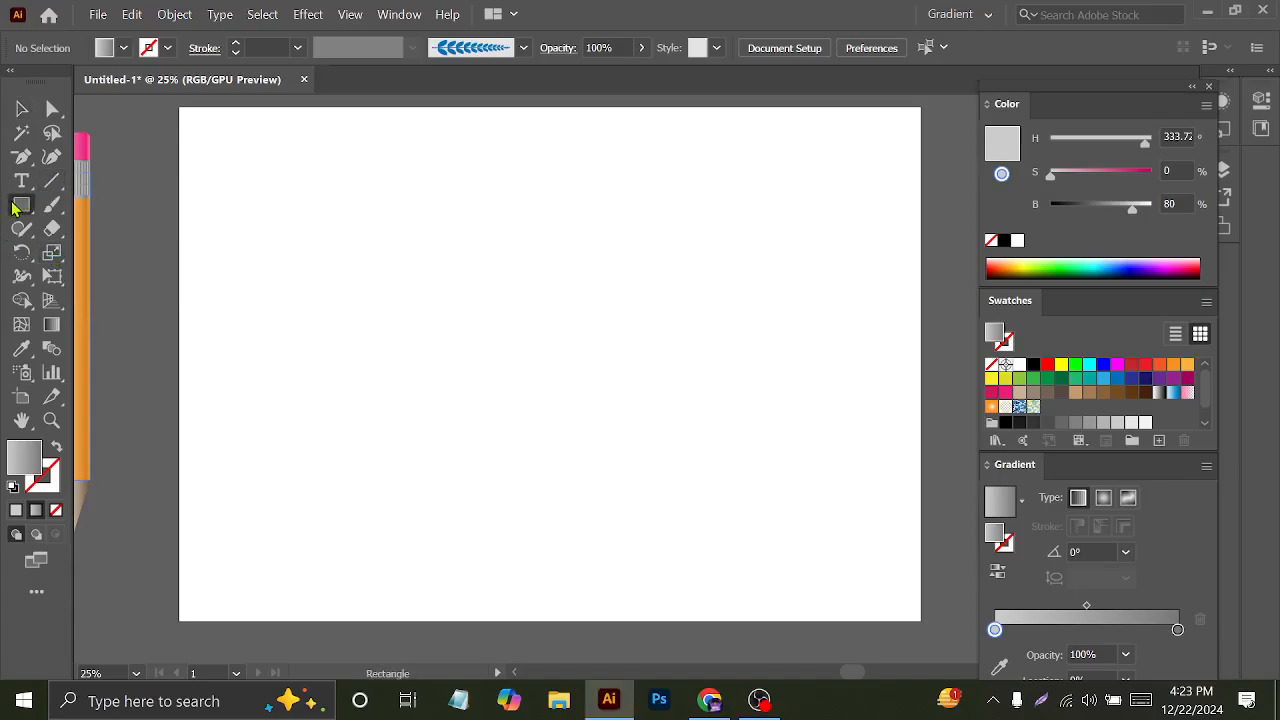
drag(361, 199, 506, 346)
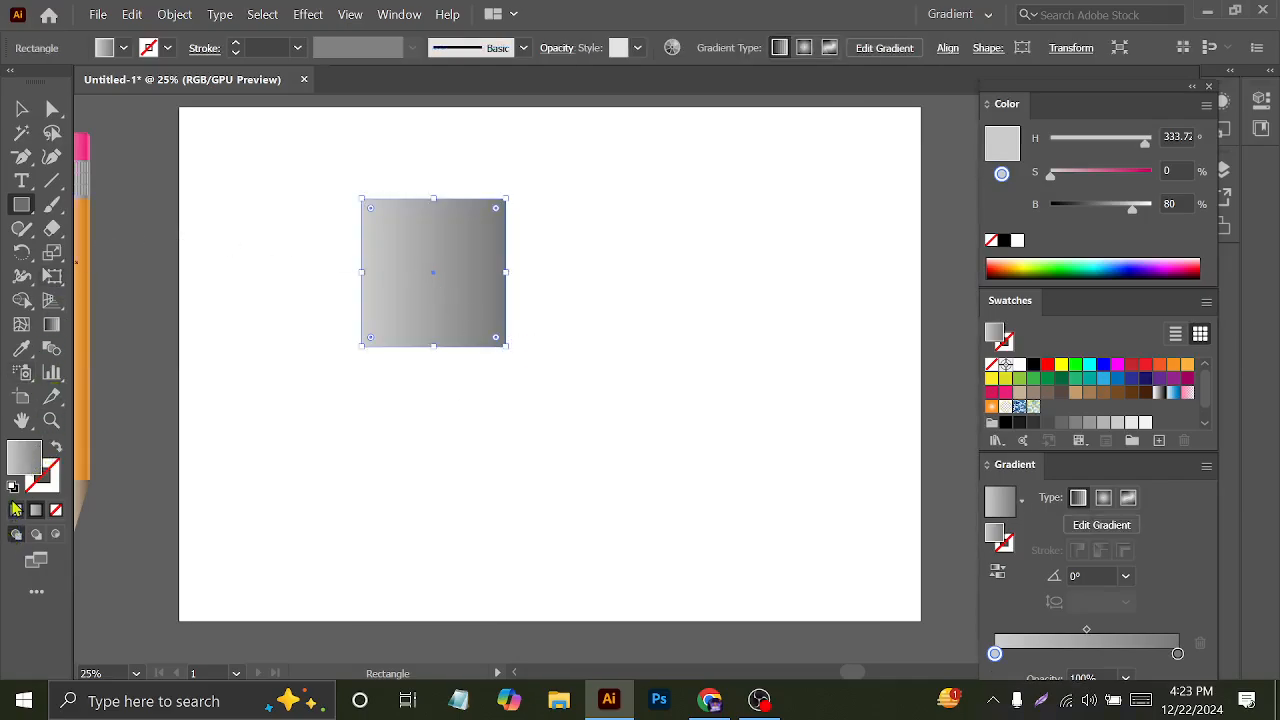
click(16, 511)
click(123, 48)
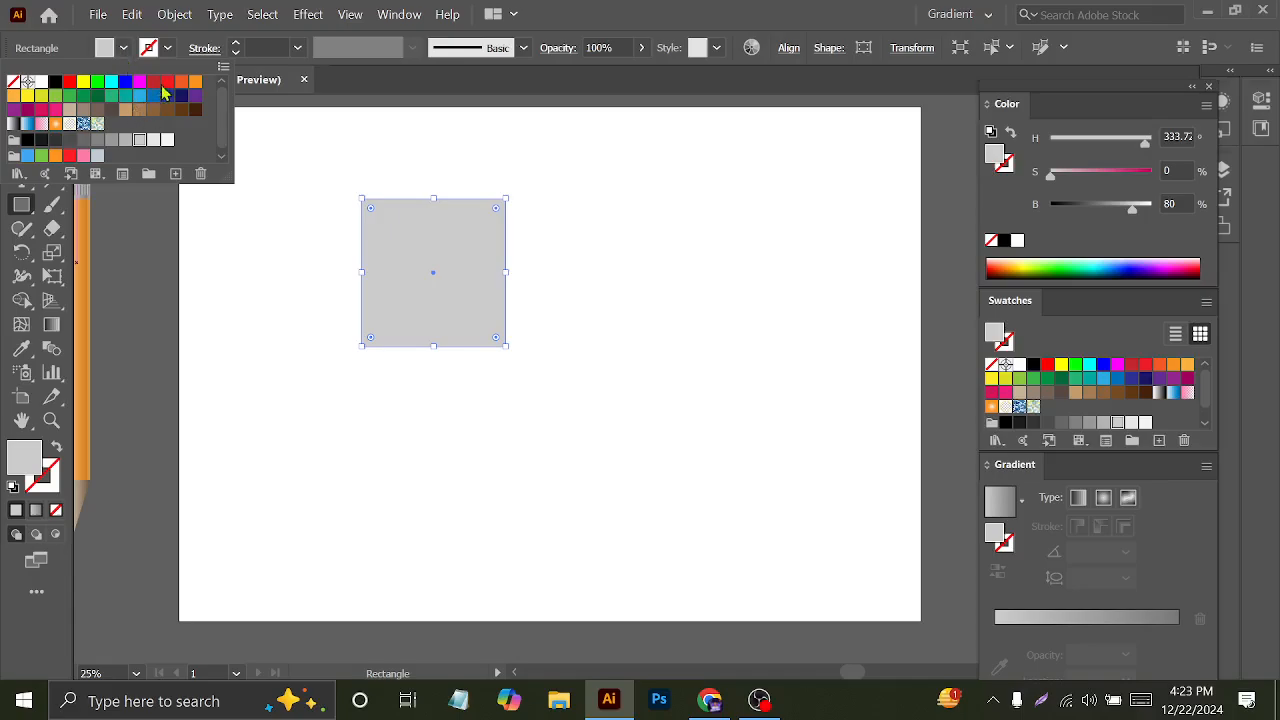
click(167, 82)
click(139, 96)
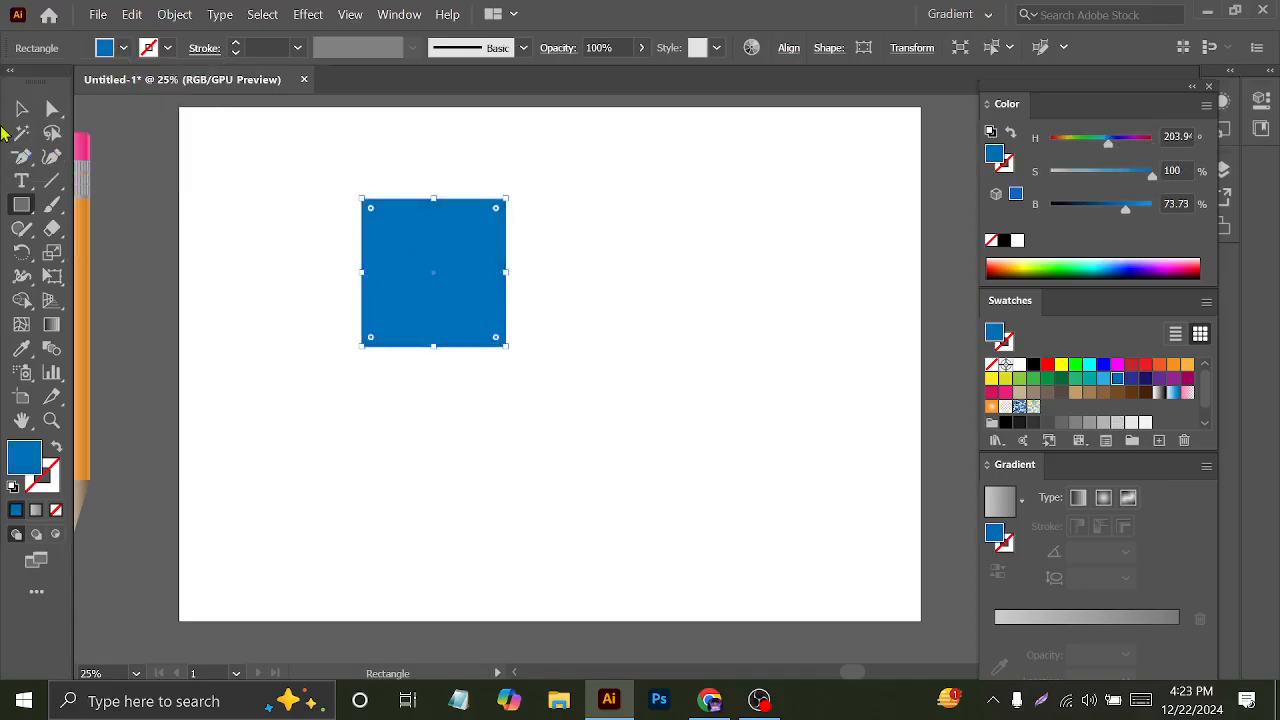
- Move the blue square further left and place a duplicate of it to its right
click(21, 108)
drag(377, 260, 321, 319)
drag(514, 342, 575, 312)
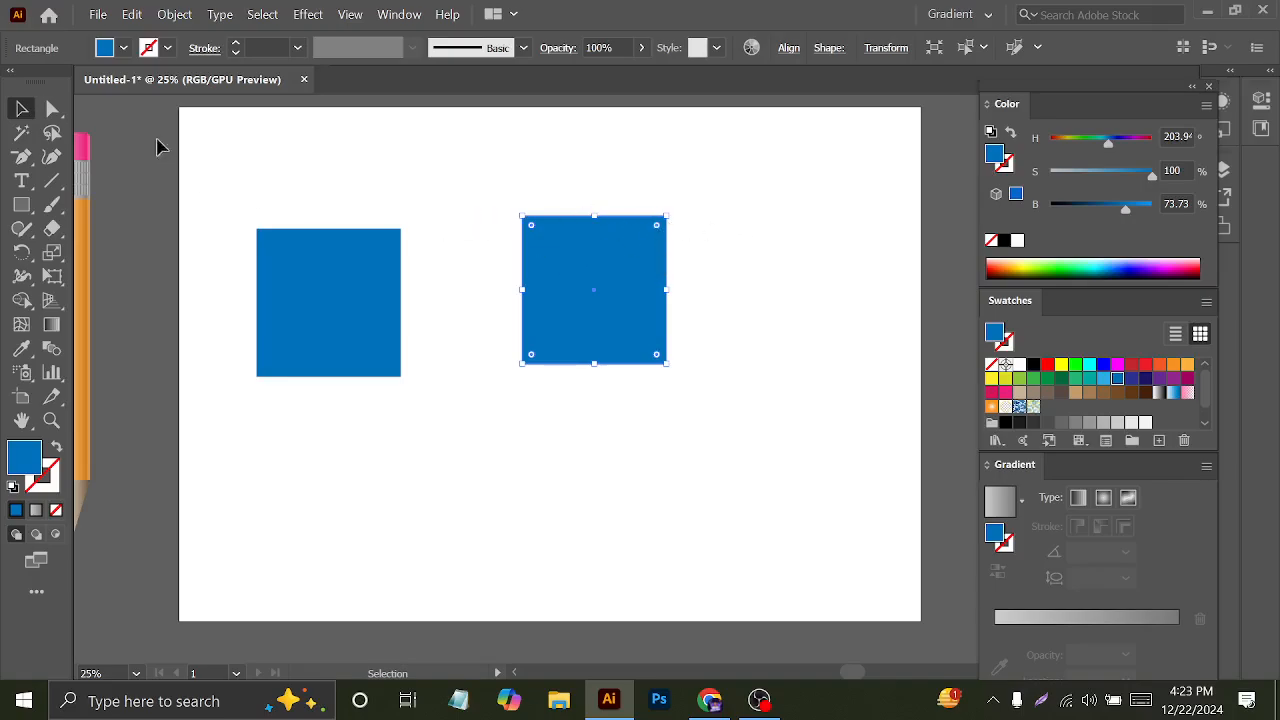
- Try to turn the right square into a trapezoid by pulling its two upper corners outward, and undo both changes
click(53, 108)
drag(668, 222, 741, 222)
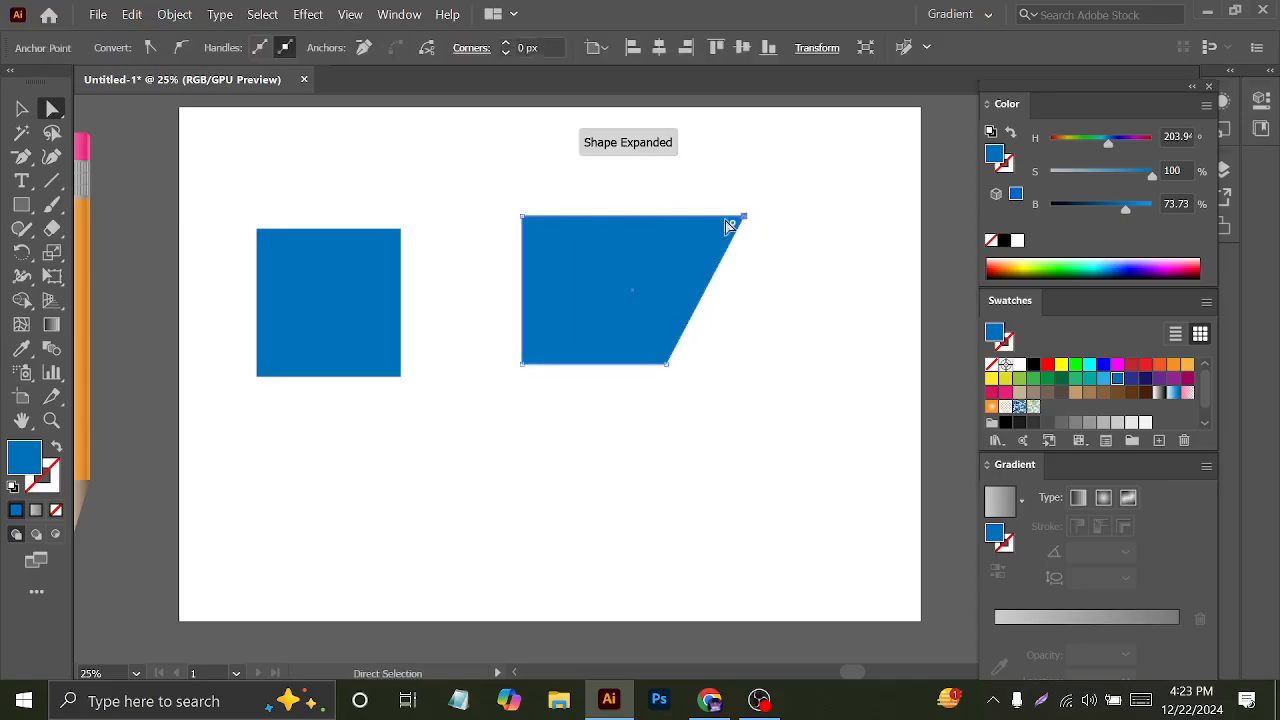
drag(522, 216, 444, 217)
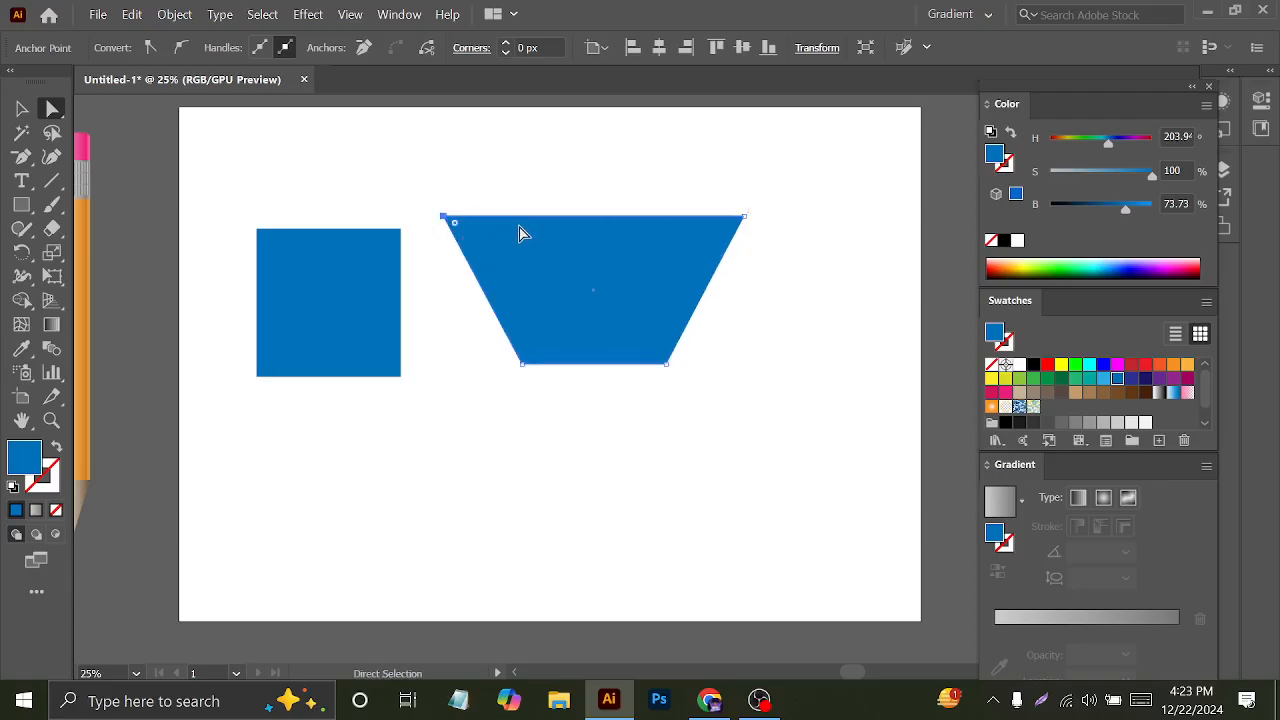
key(ctrl+z)
key(ctrl+z)
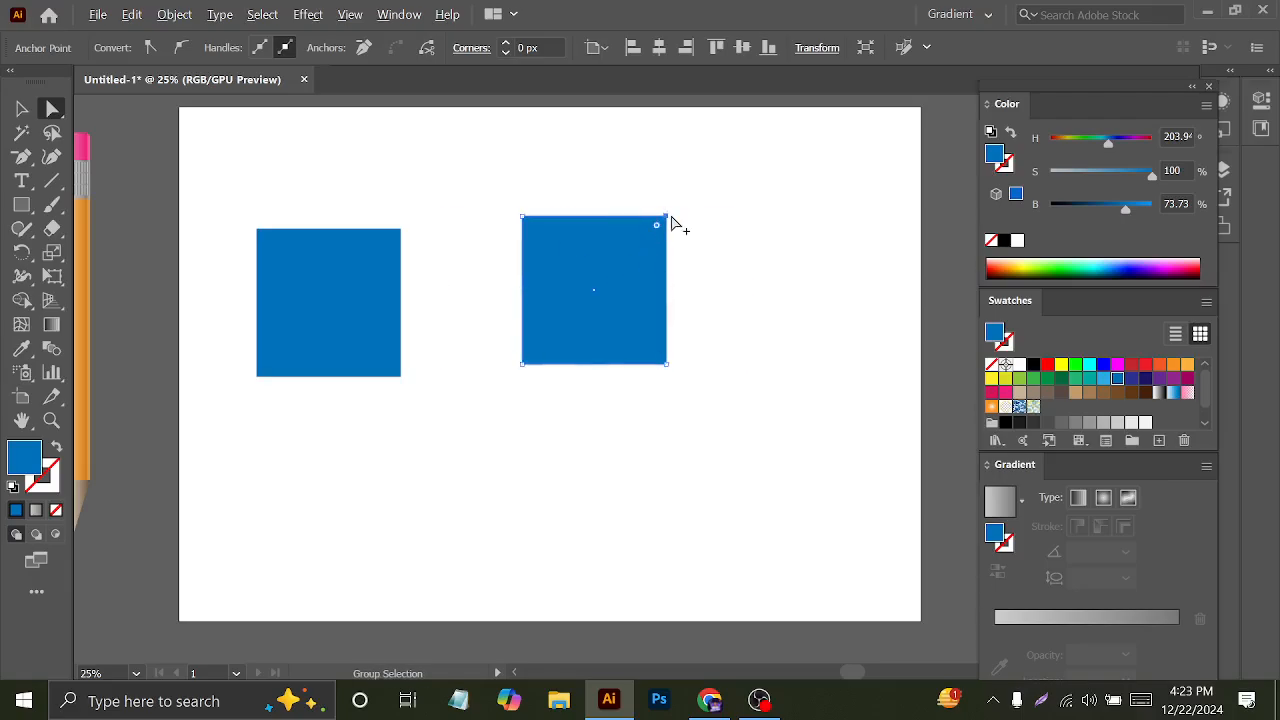
- Try to shift the right square's upper-right corner outward in small increments, and undo the shifts
click(671, 217)
key(alt+Right)
key(alt+Right)
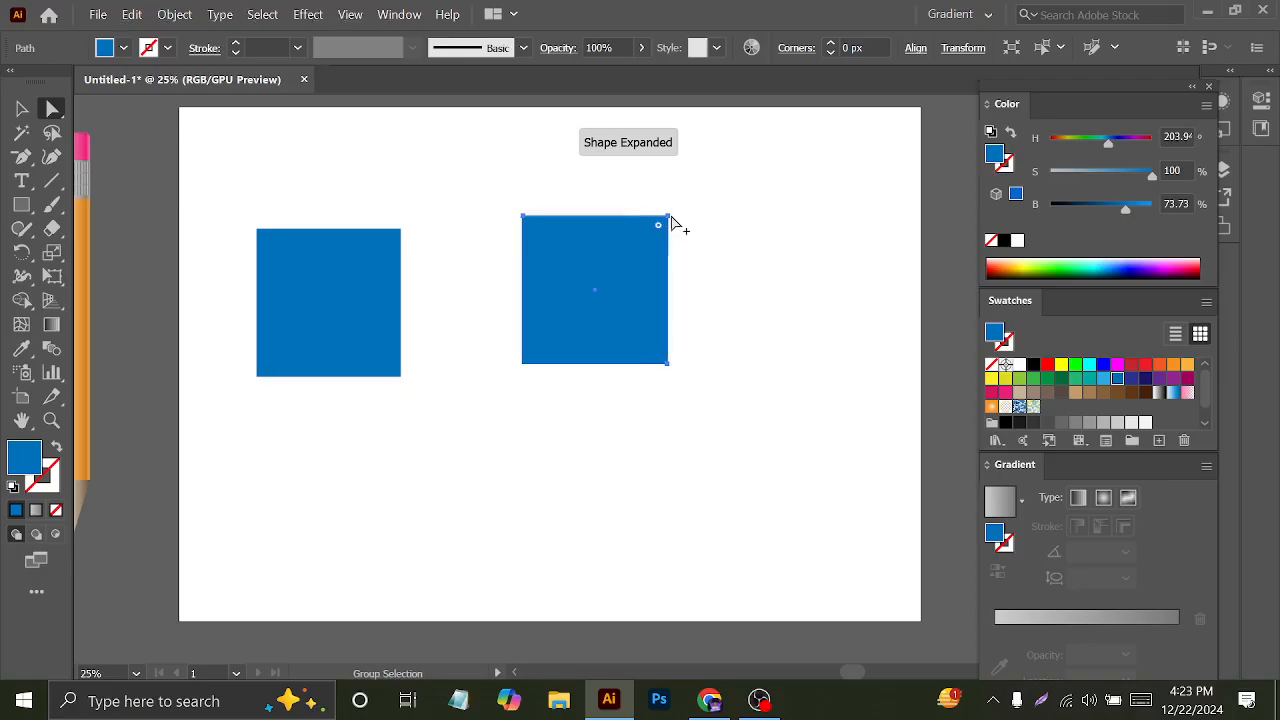
key(shift+Right)
key(shift+Right)
key(shift+Right)
key(shift+Right)
key(shift+Right)
key(shift+Right)
key(shift+Right)
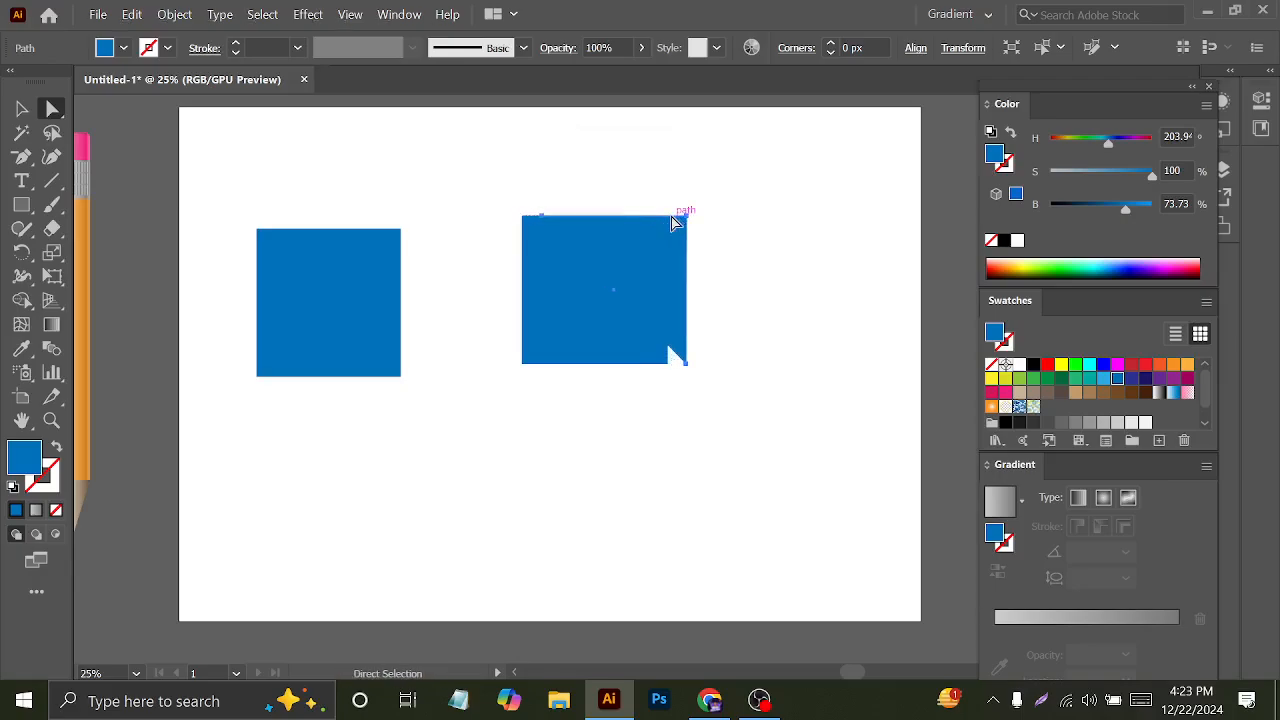
key(ctrl+z)
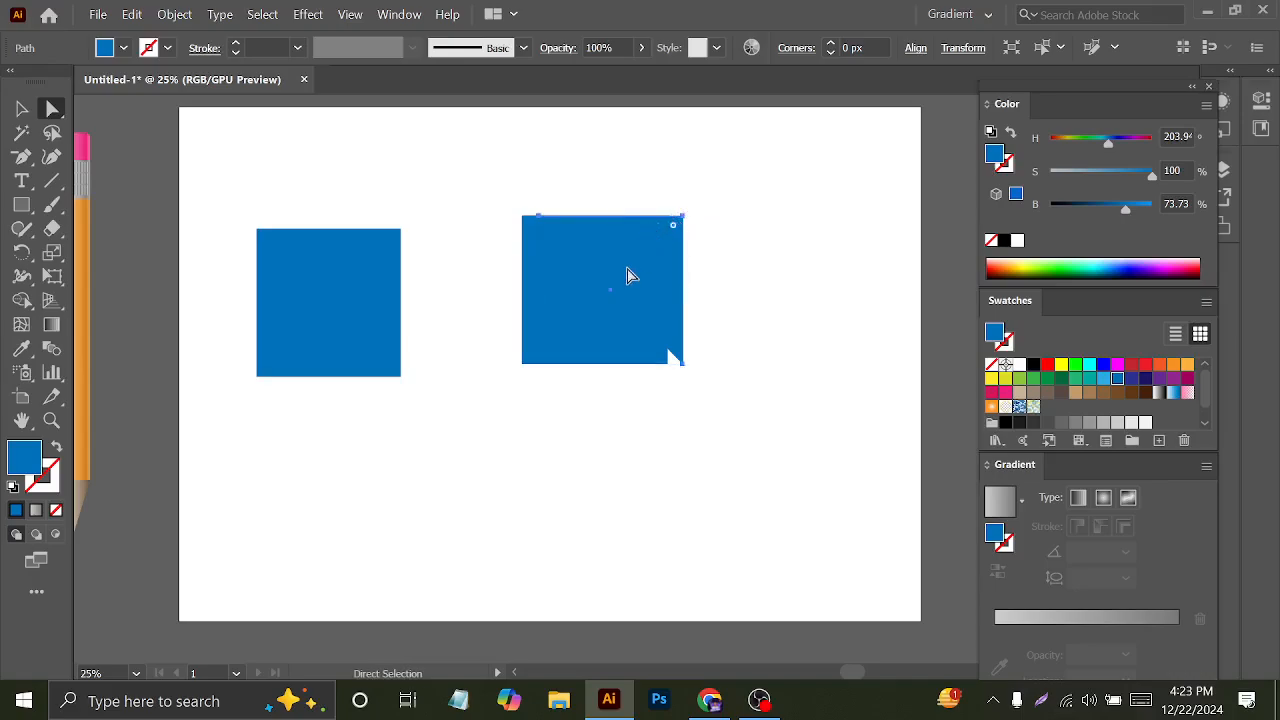
key(ctrl+z)
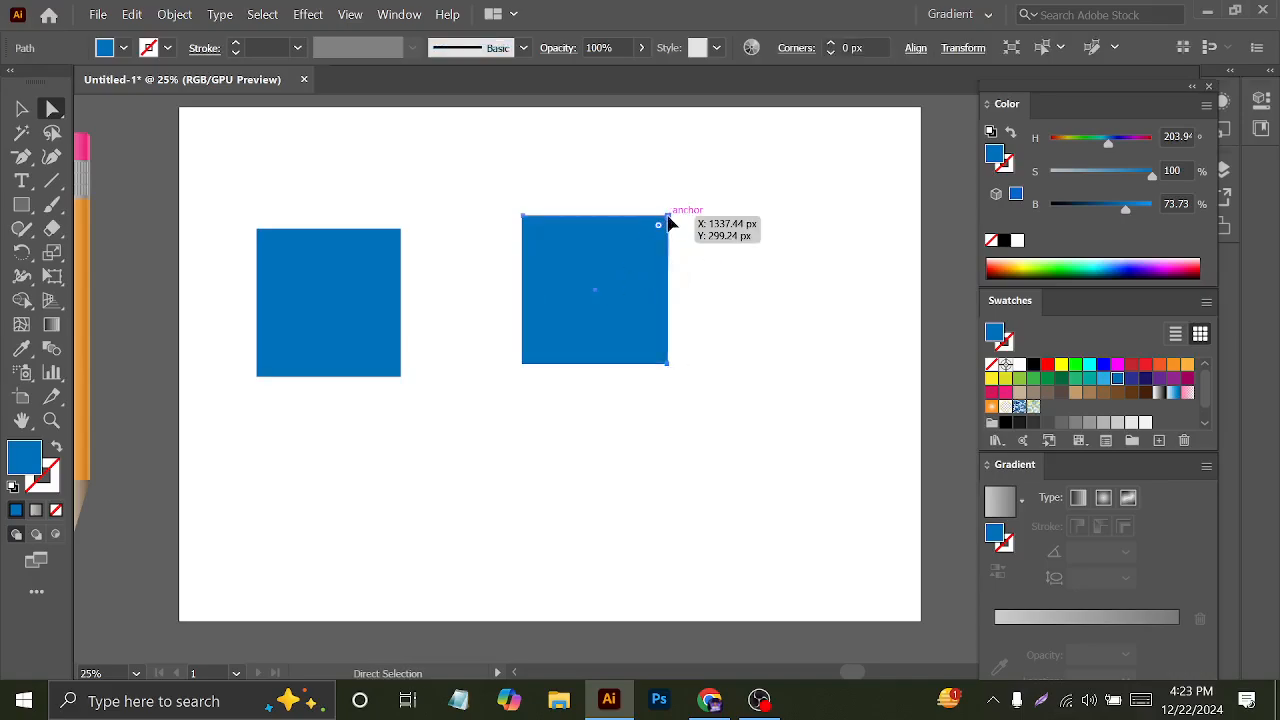
- Try to separate the overlapping copied shape from the right square by moving it down, and undo the move
click(670, 224)
drag(654, 197, 716, 235)
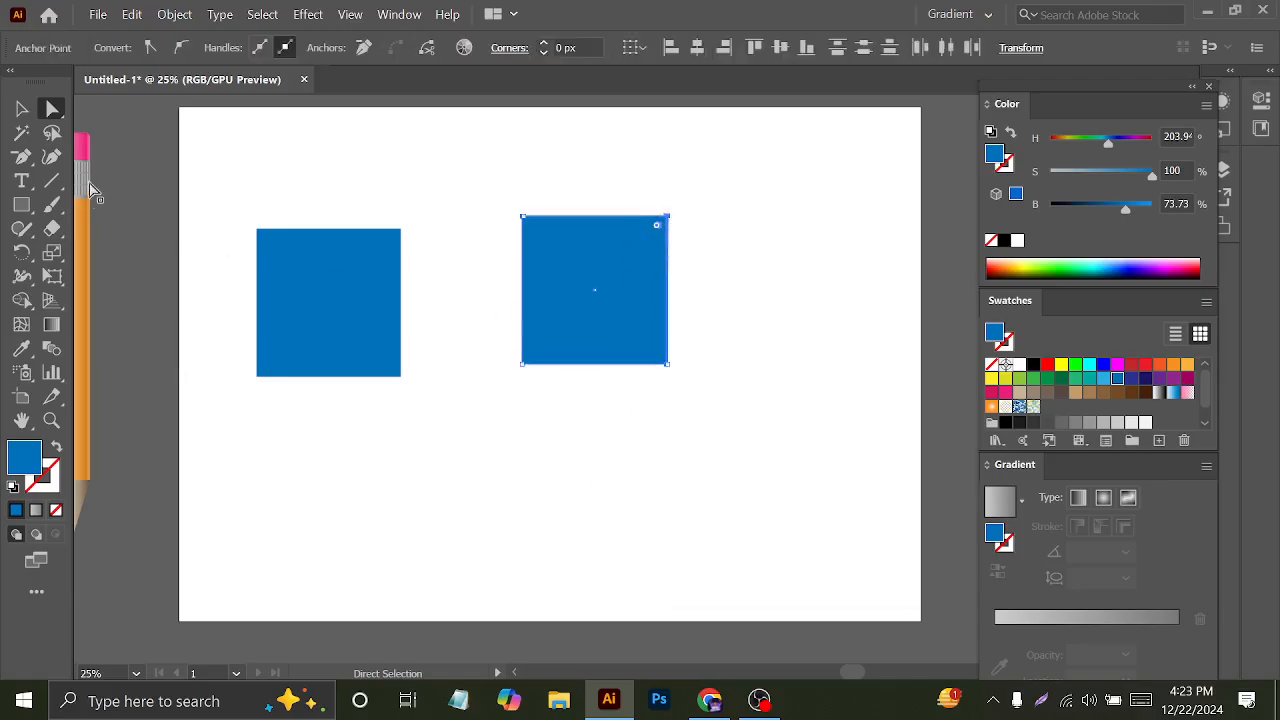
click(21, 110)
click(544, 186)
drag(575, 256, 572, 351)
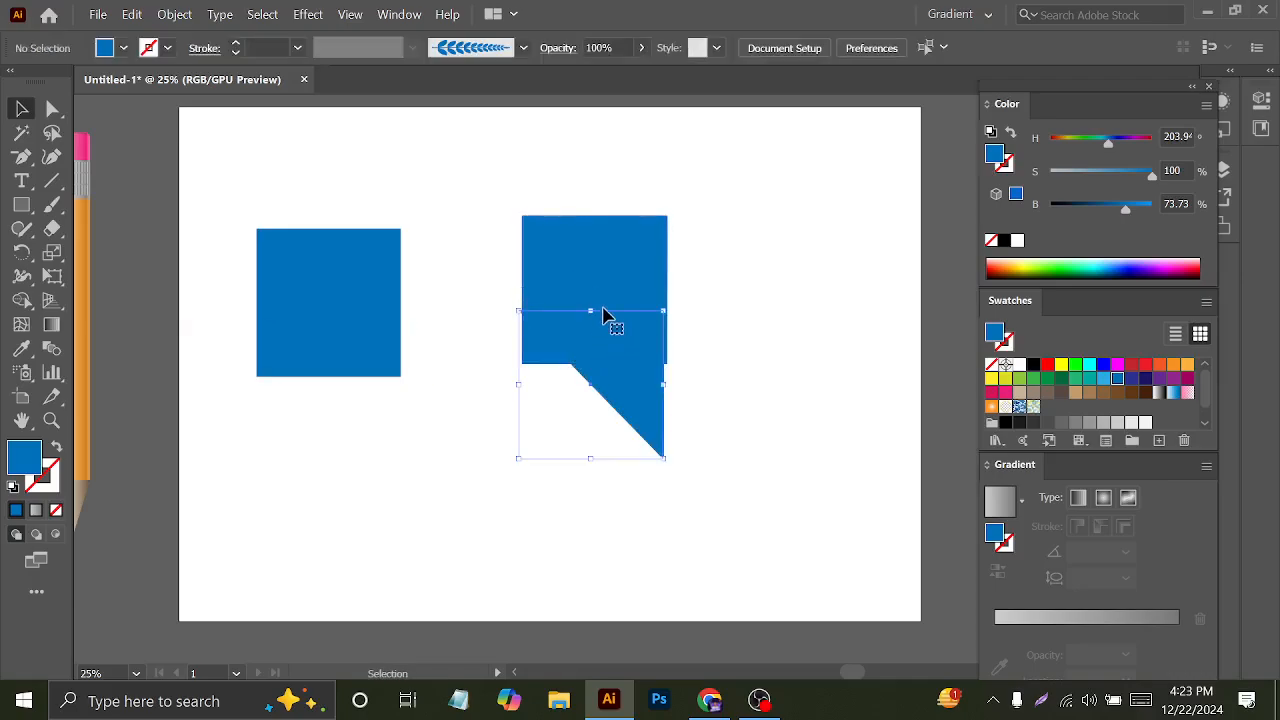
key(ctrl+z)
key(ctrl+shift+z)
key(ctrl+z)
- Delete the altered right square and replace it with a fresh duplicate of the left square, level with the original
click(545, 230)
key(Delete)
click(338, 296)
drag(338, 296, 605, 276)
- Shift only the upper-right corner point of the right square outward to the right in small increments, slanting its right side
key(a)
drag(650, 197, 722, 251)
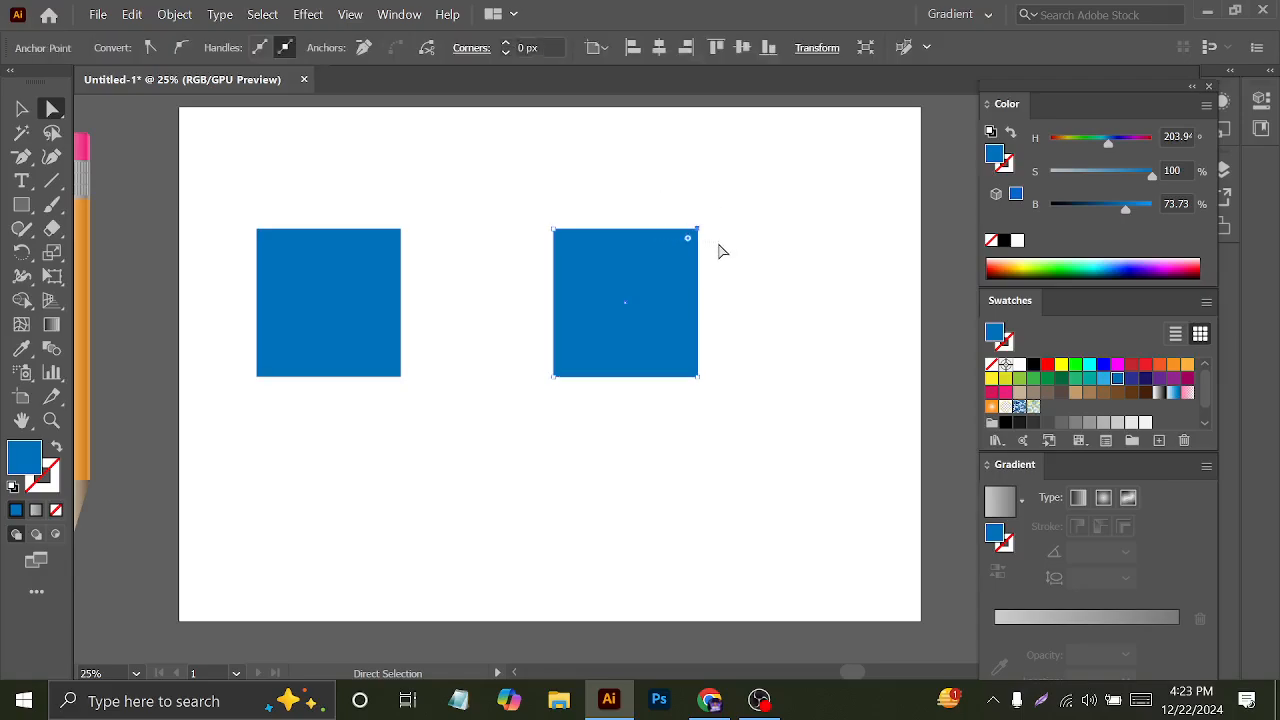
key(Right)
key(Right)
key(Right)
key(Right)
key(Right)
key(Right)
key(Right)
key(Right)
key(Right)
key(Right)
key(Right)
key(Right)
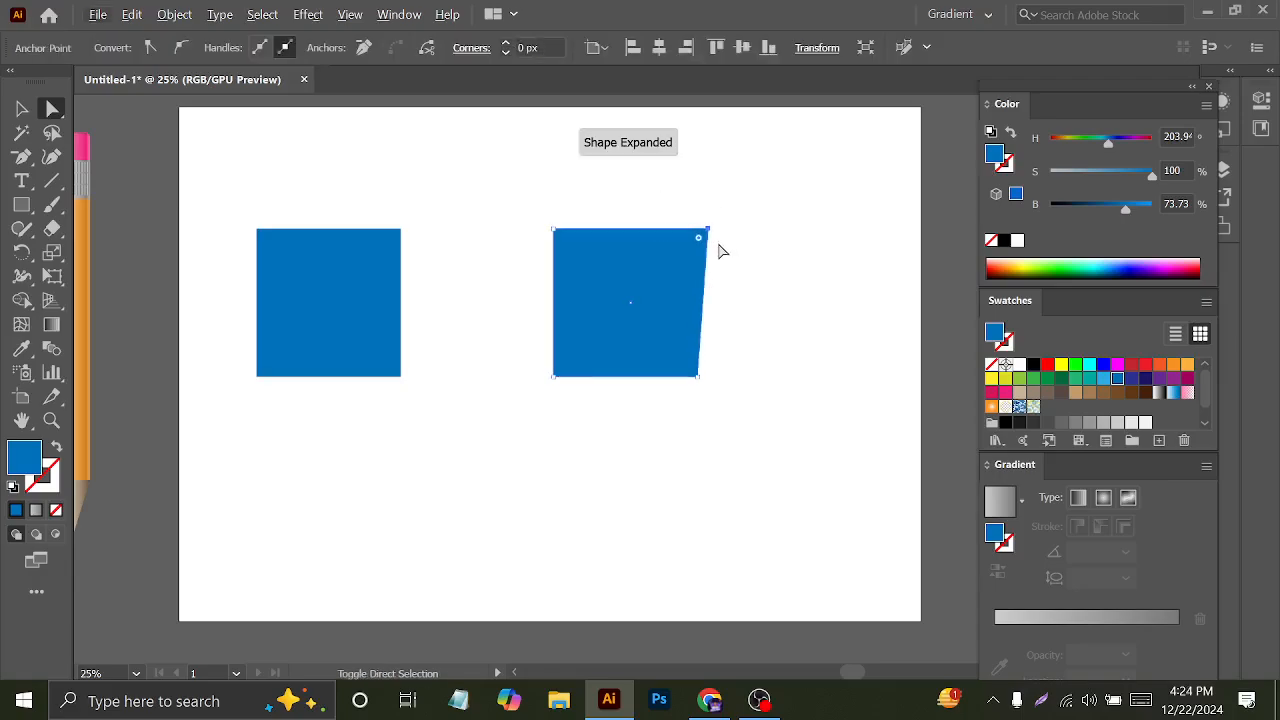
key(Right)
key(Right)
key(Right)
key(Right)
key(Right)
key(Right)
key(Right)
key(Right)
key(Right)
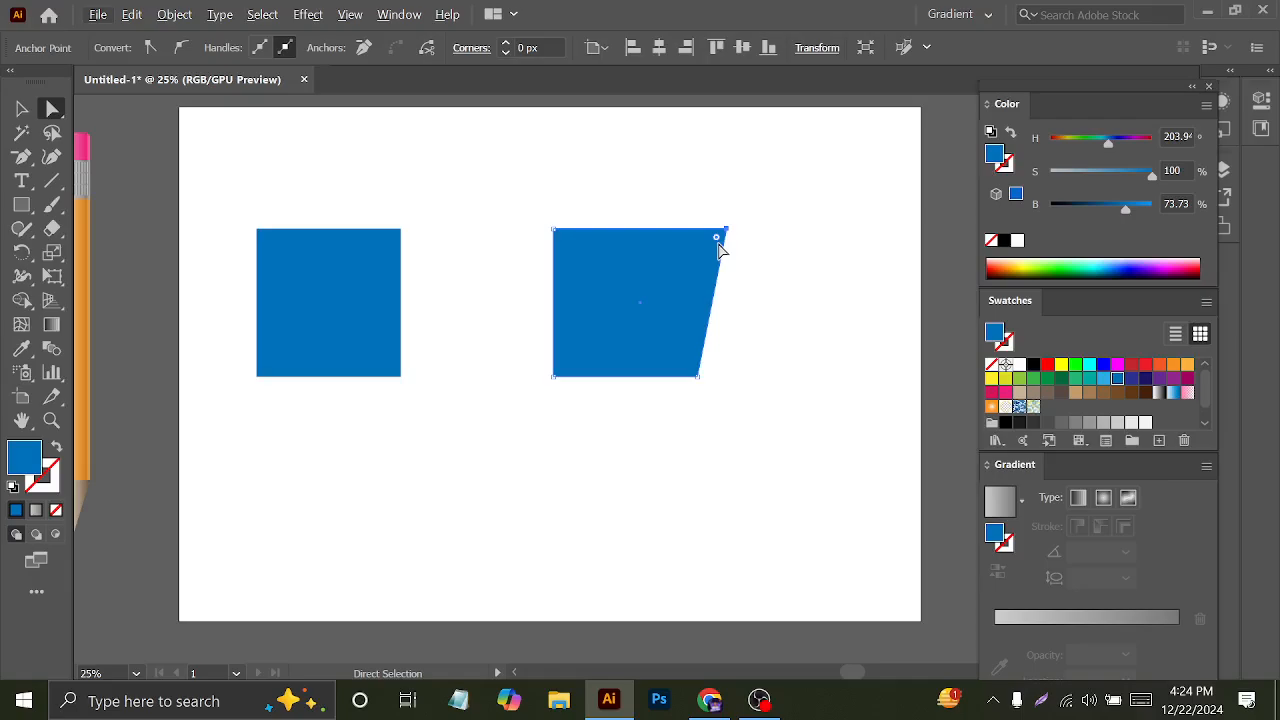
- Shift the same shape's upper-left corner point outward to the left in small increments, forming a trapezoid
drag(491, 185, 591, 278)
key(Left)
key(Left)
key(Left)
key(Left)
key(Left)
key(Left)
key(Left)
key(Left)
key(Left)
key(Left)
key(Left)
key(Left)
key(Left)
key(Left)
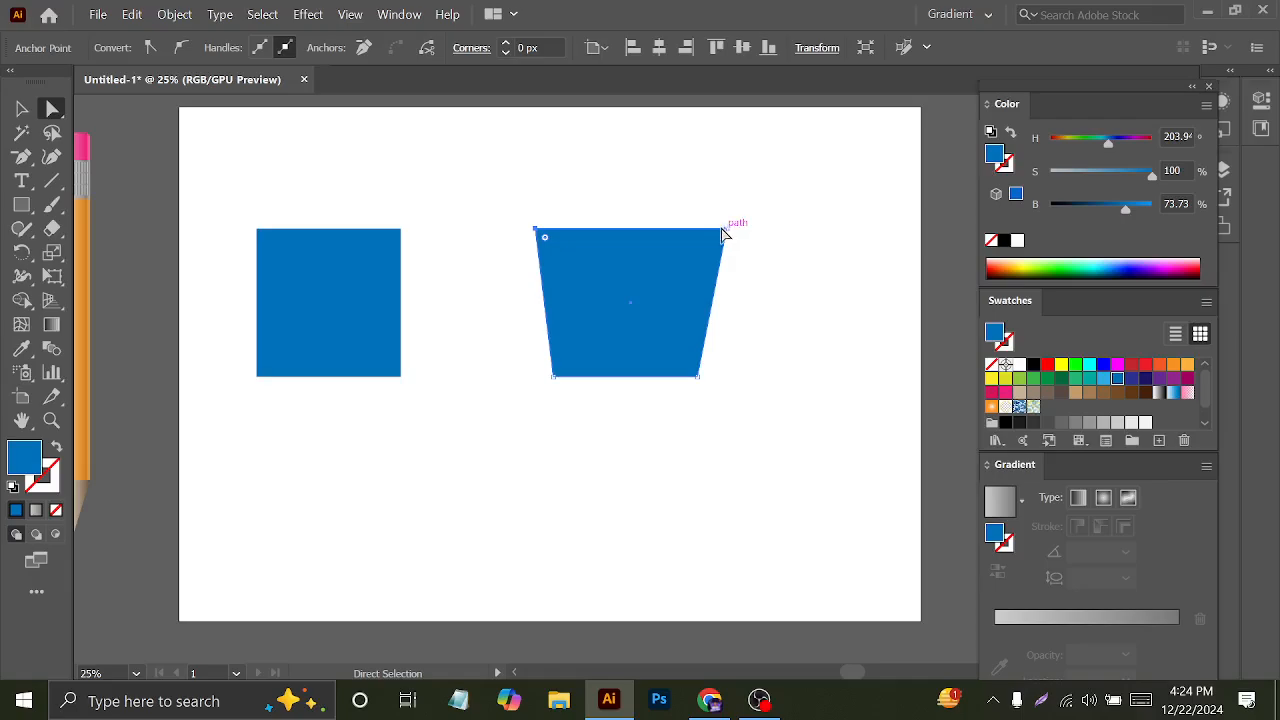
- Move the trapezoid to the artboard's right edge and the remaining square closer to the artboard's middle
drag(651, 291, 828, 274)
click(349, 289)
drag(349, 289, 433, 304)
- Try widening the whole square horizontally about its center with the Scale tool, and undo the scaling
click(50, 258)
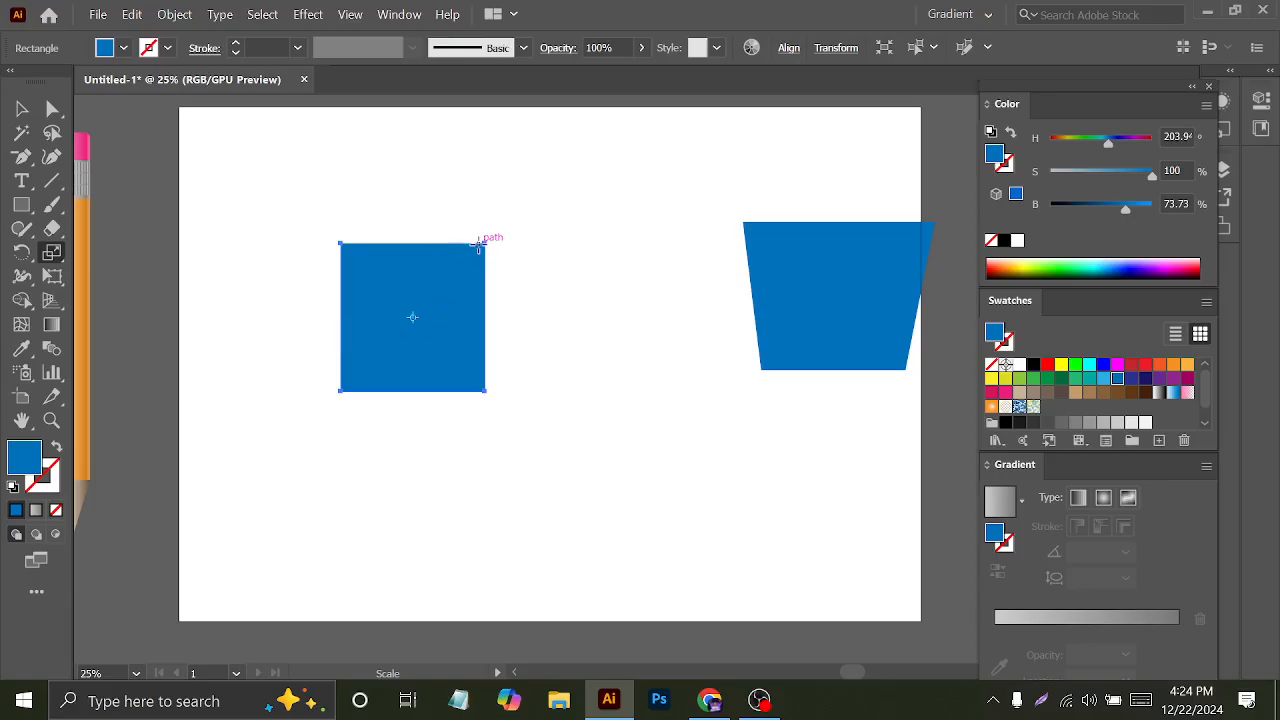
drag(484, 242, 552, 248)
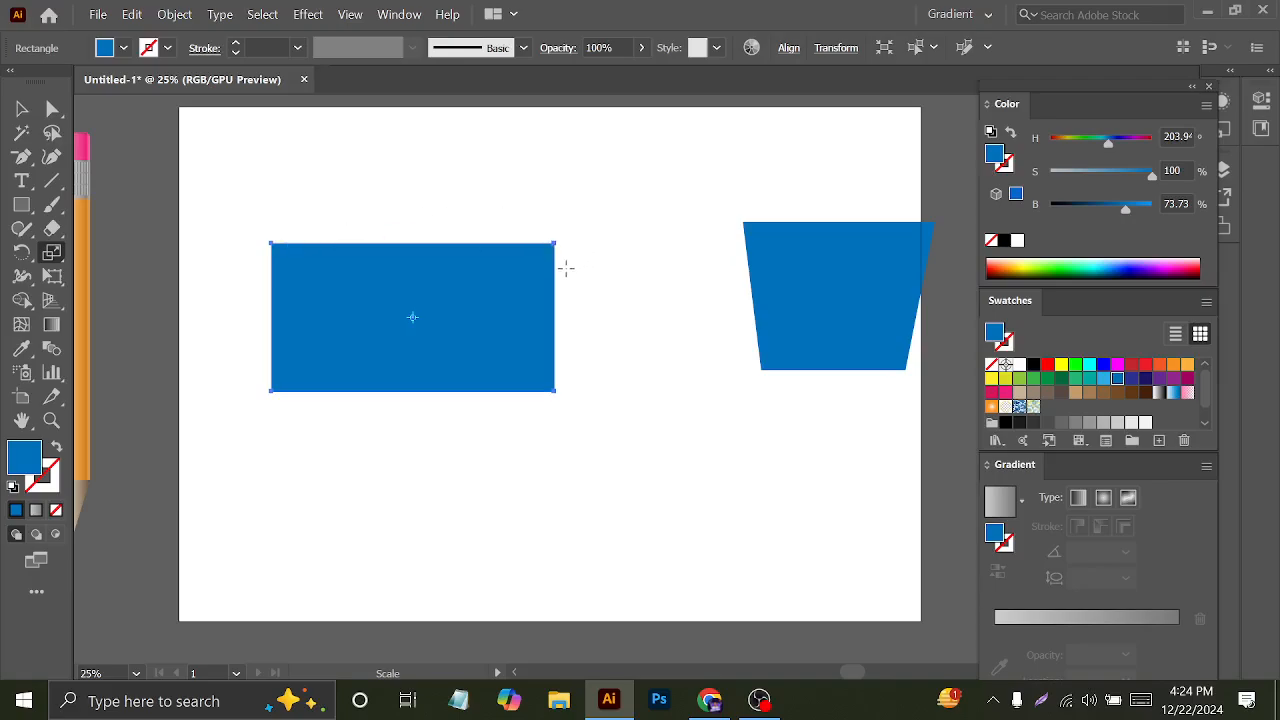
key(ctrl+z)
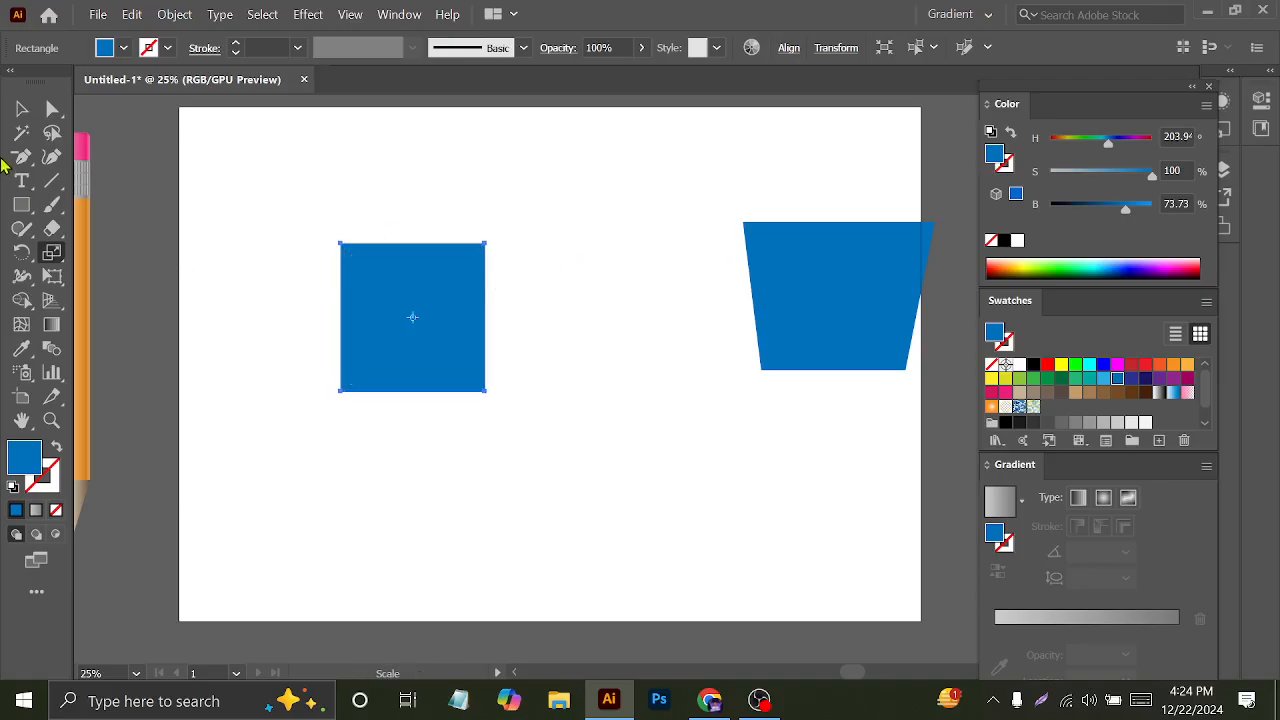
- Try widening only the square's top edge by scaling its two upper corner points outward, and undo the scaling
click(22, 108)
click(400, 285)
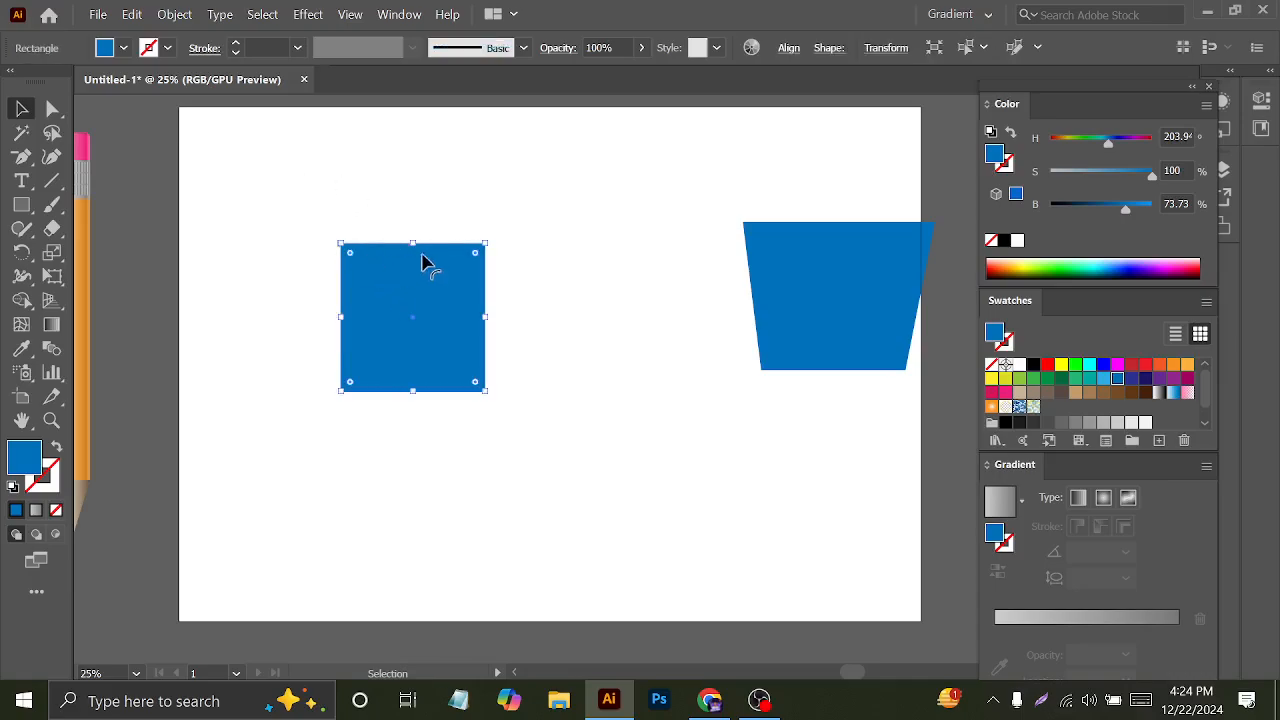
click(53, 108)
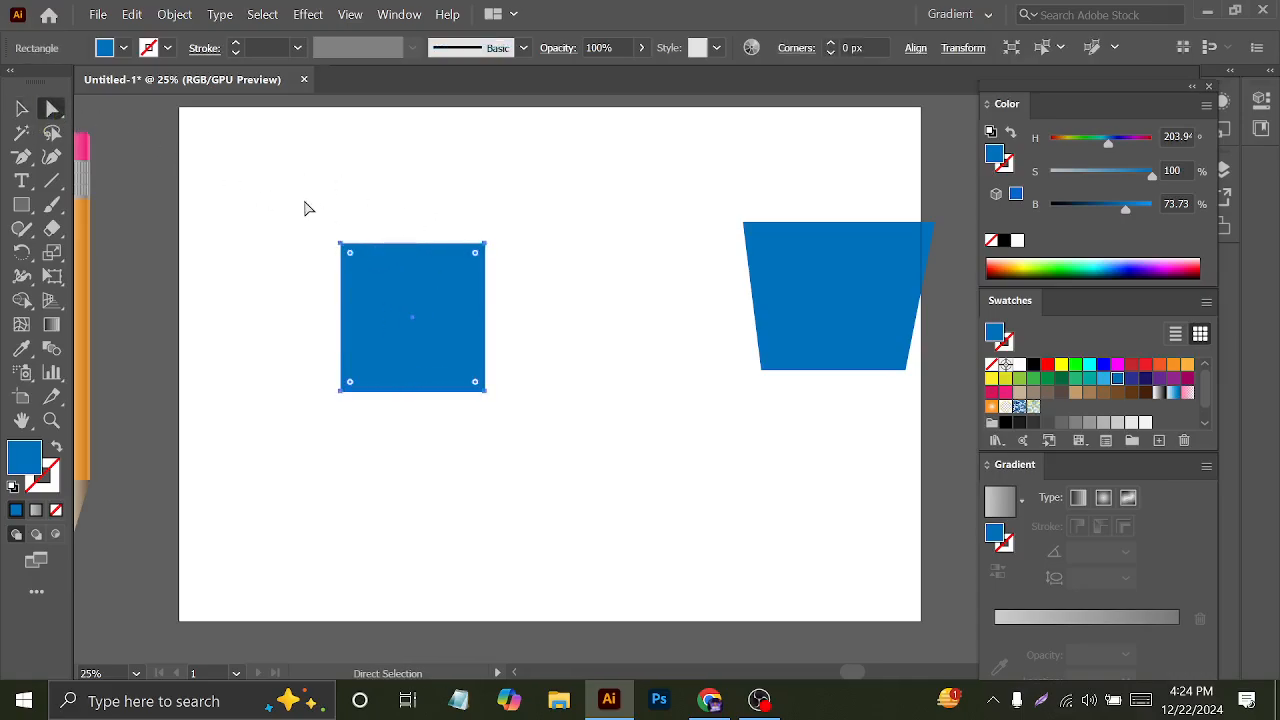
drag(295, 217, 530, 277)
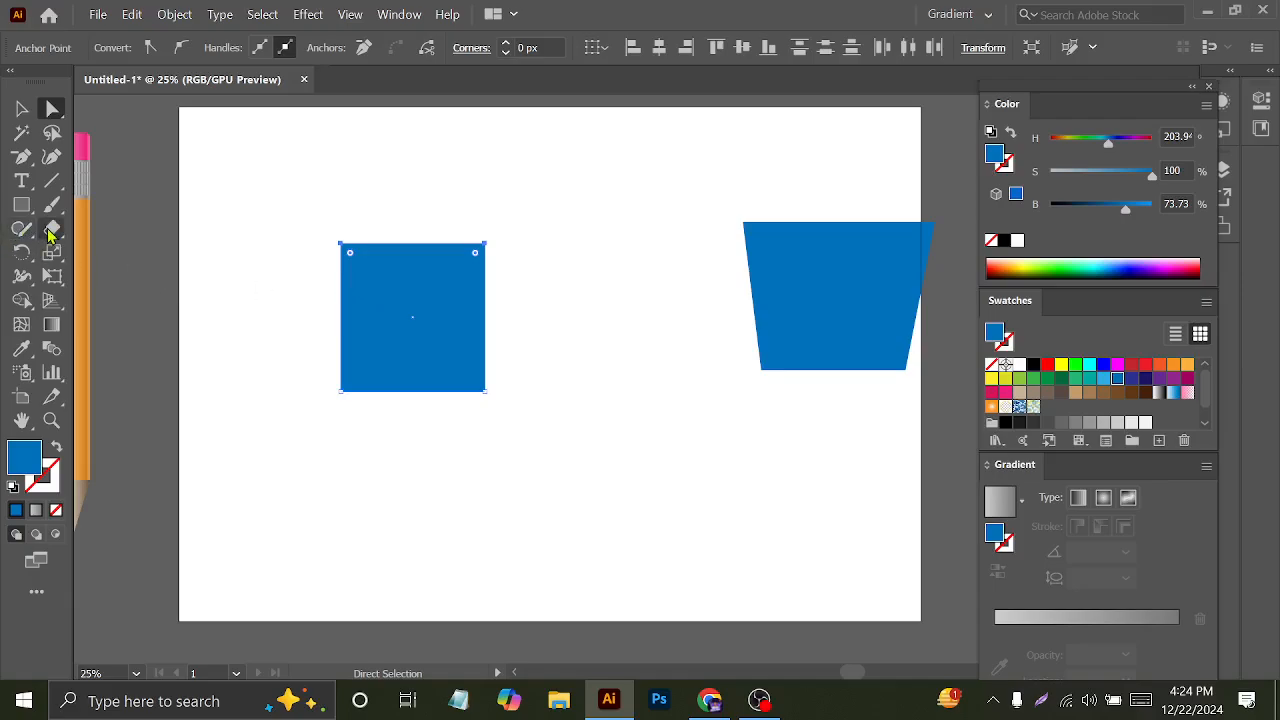
click(51, 252)
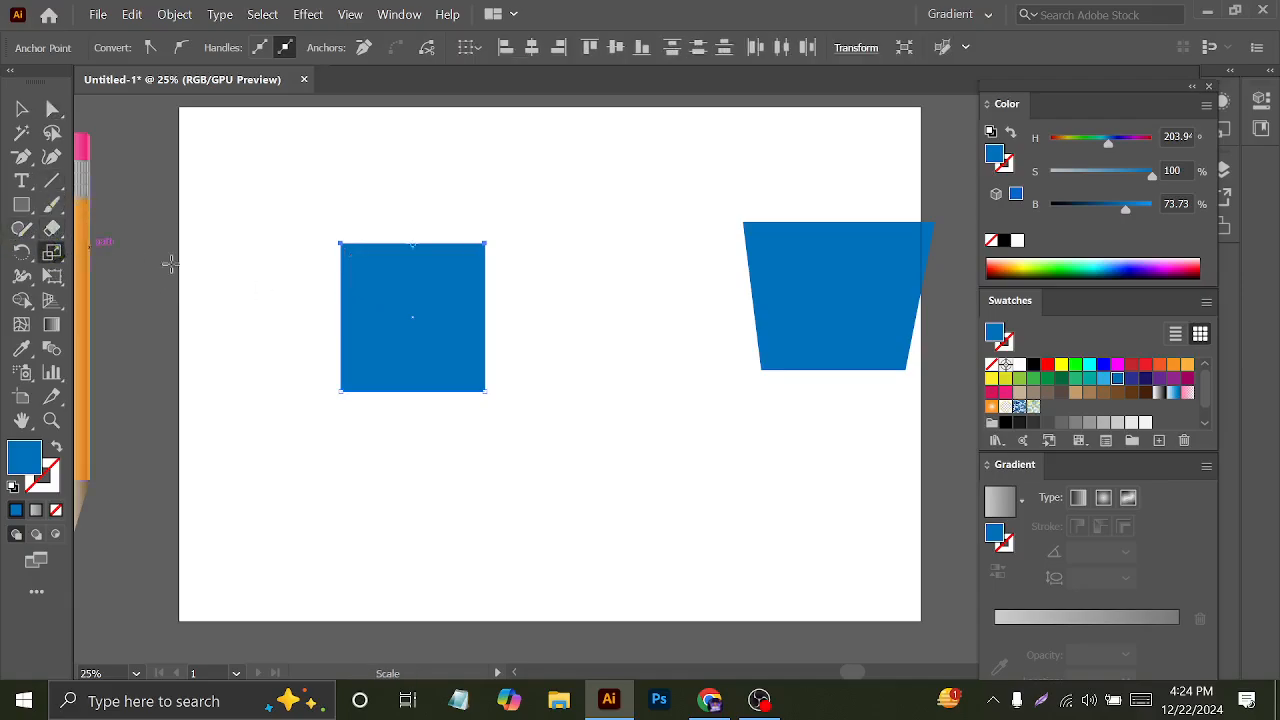
drag(486, 247, 594, 252)
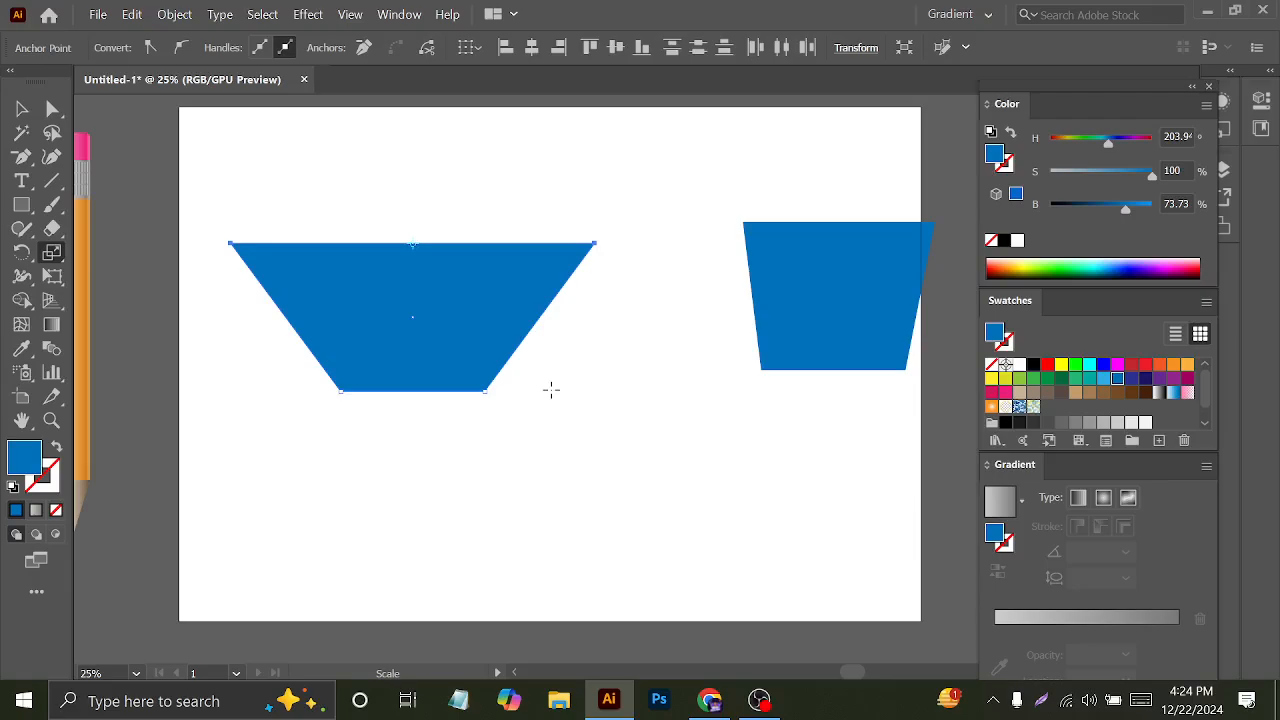
key(ctrl+z)
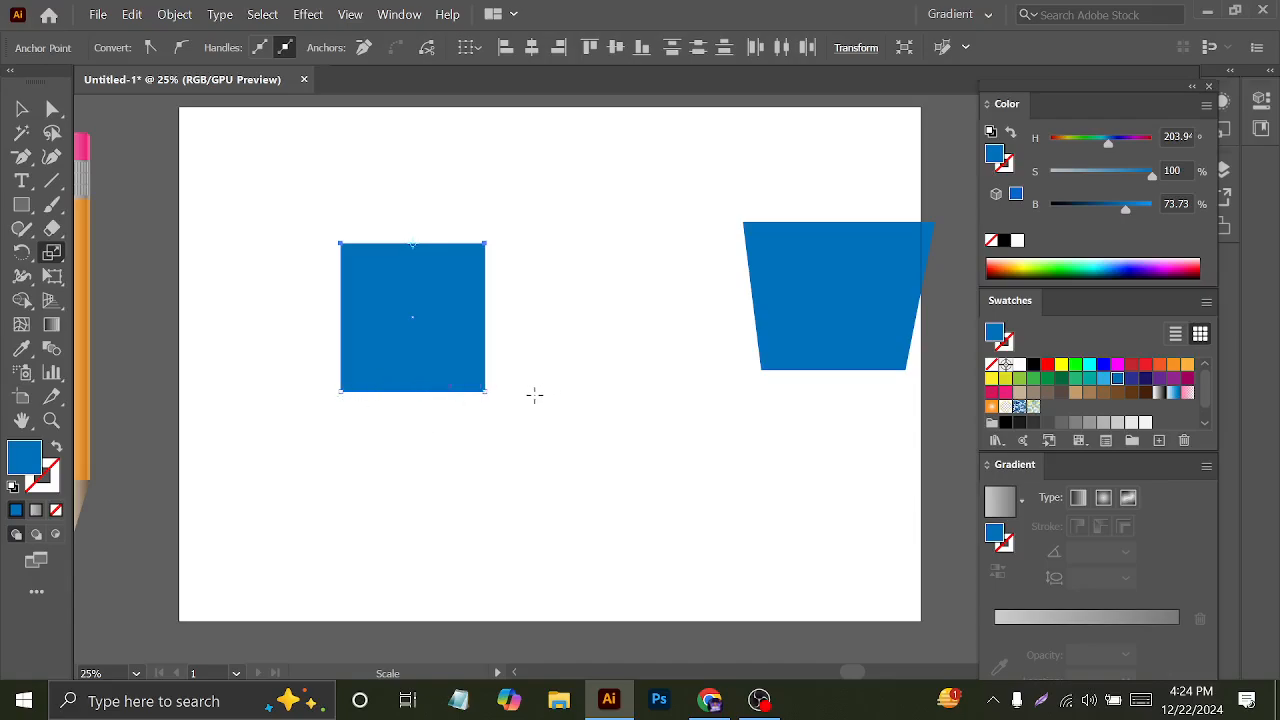
- Try widening the square's base by scaling only its two lower corner points outward about their midpoint
click(22, 108)
click(53, 110)
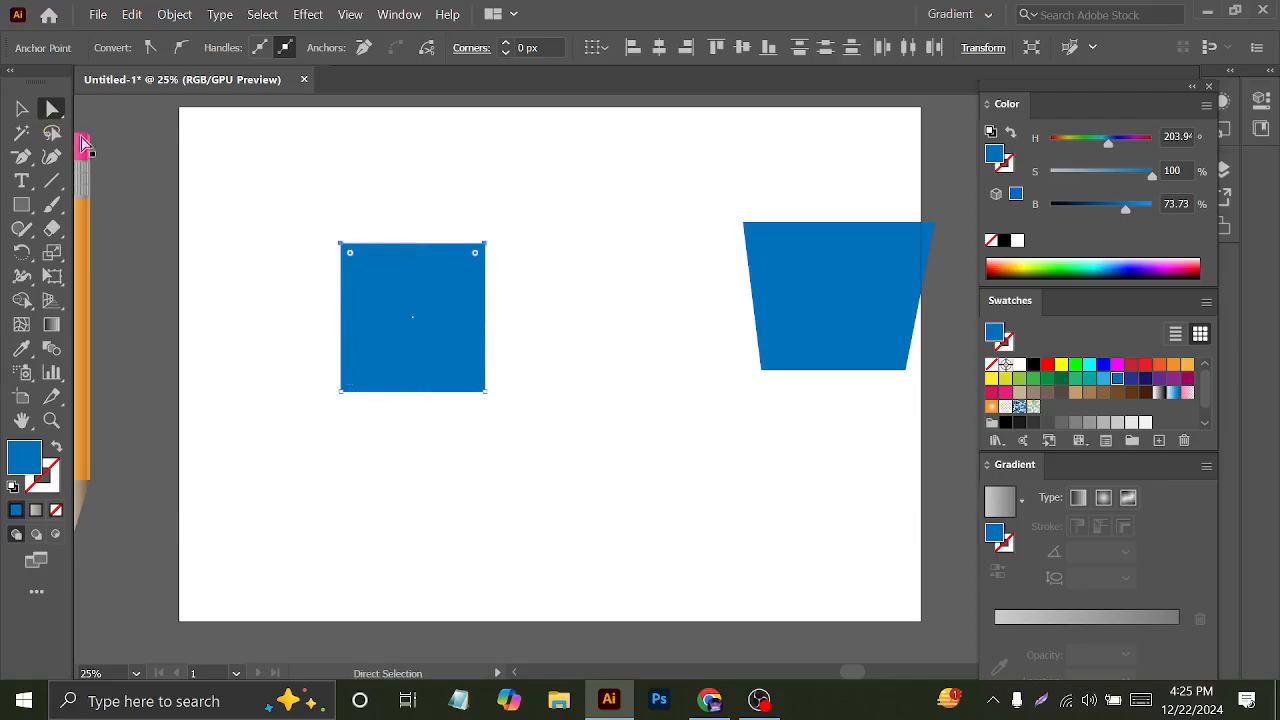
drag(293, 357, 520, 457)
click(52, 253)
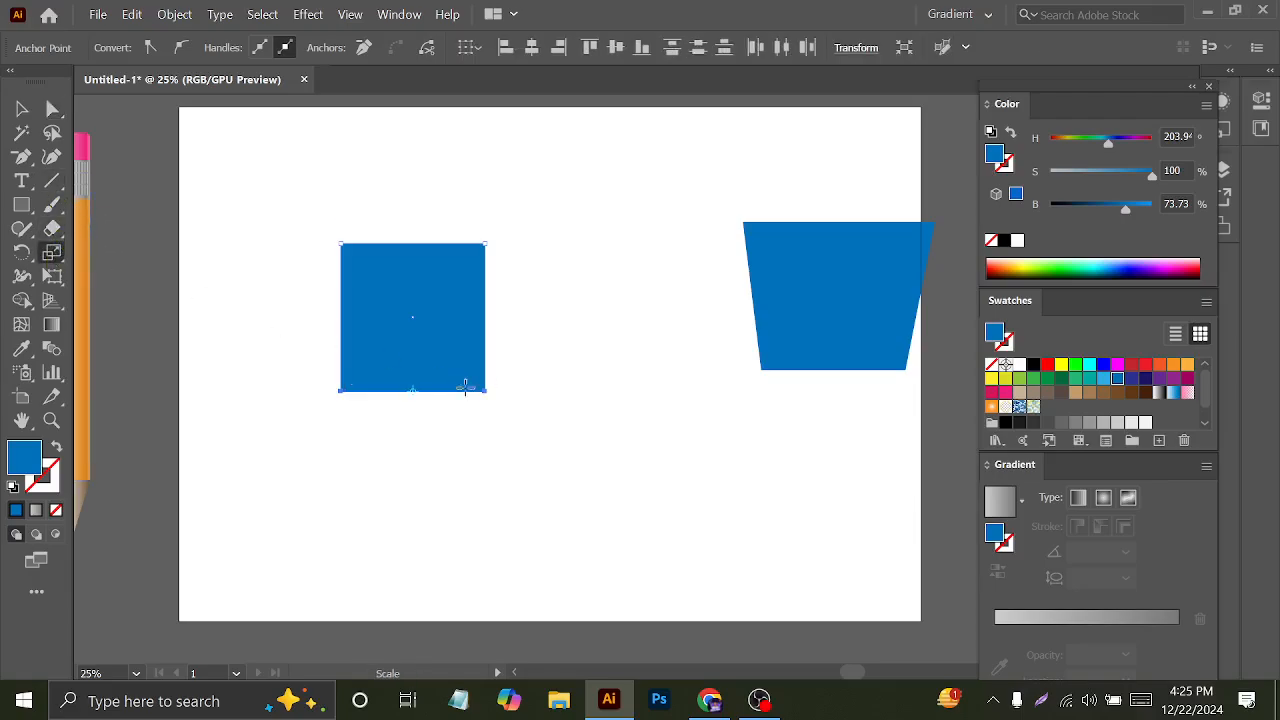
drag(486, 393, 565, 415)
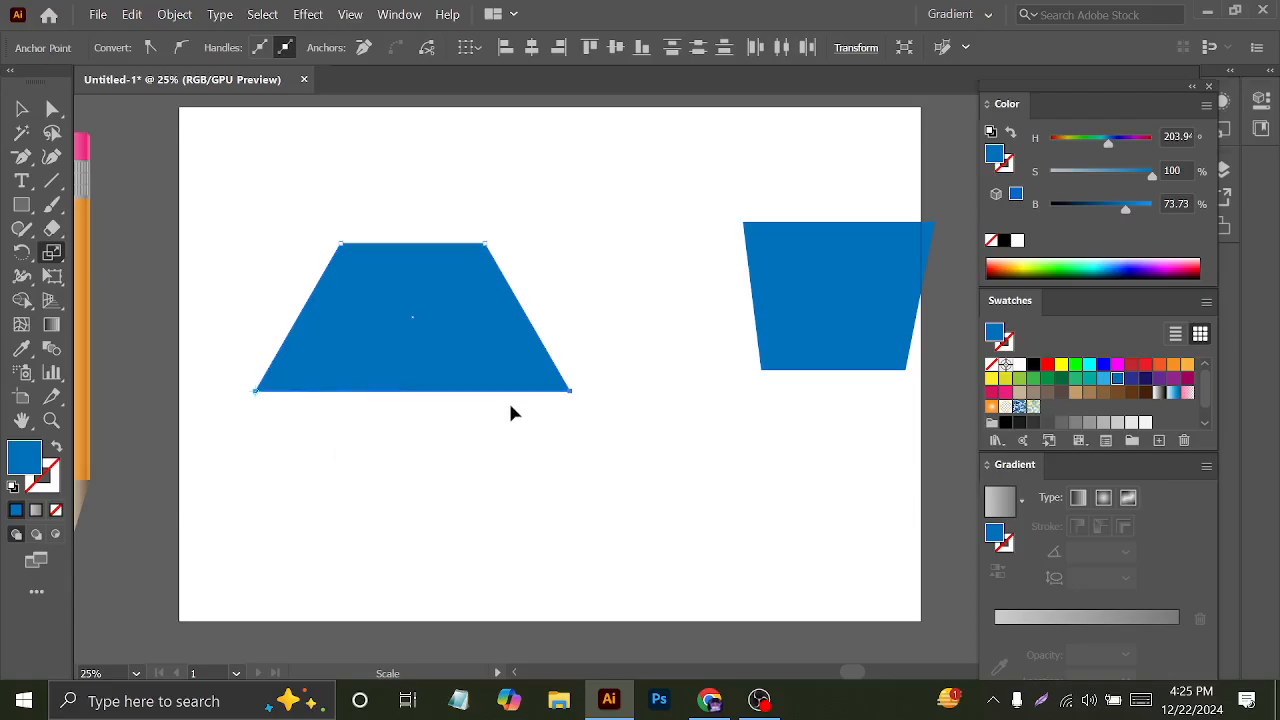
- Try stretching the base from its lower-left corner, and from a reference point placed near the middle of the base
drag(569, 398, 748, 402)
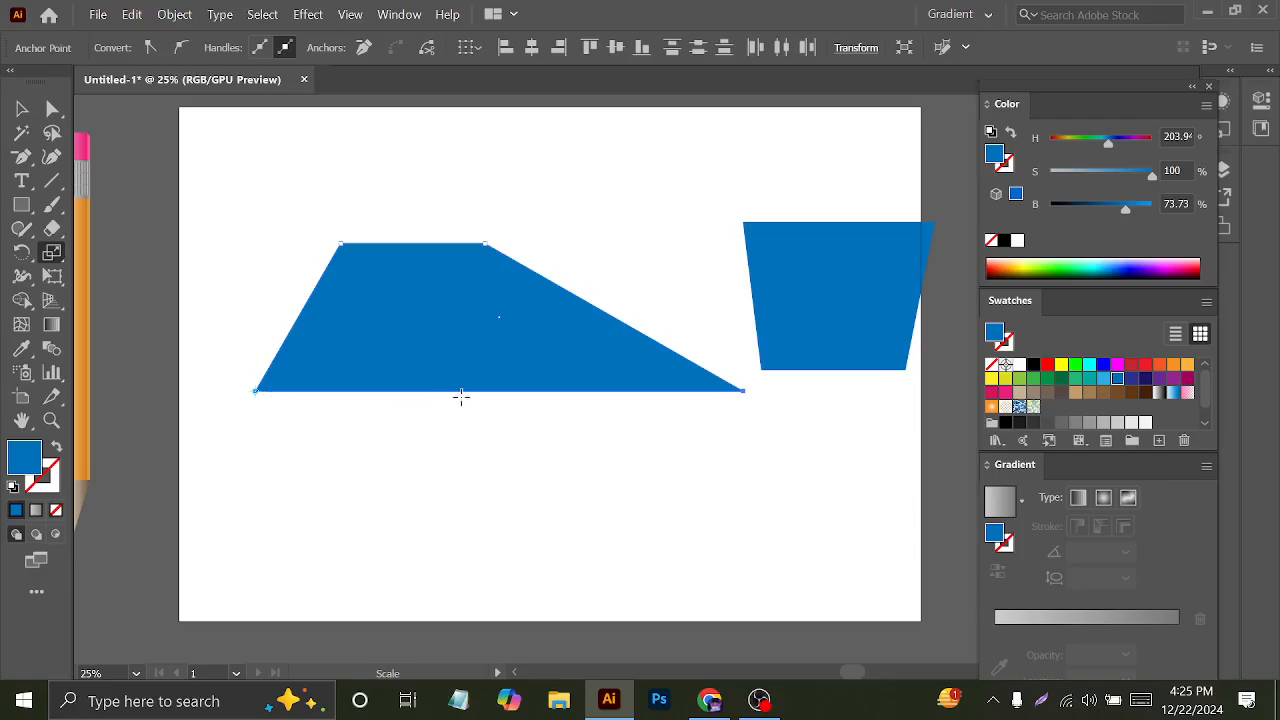
click(434, 386)
drag(749, 380, 759, 432)
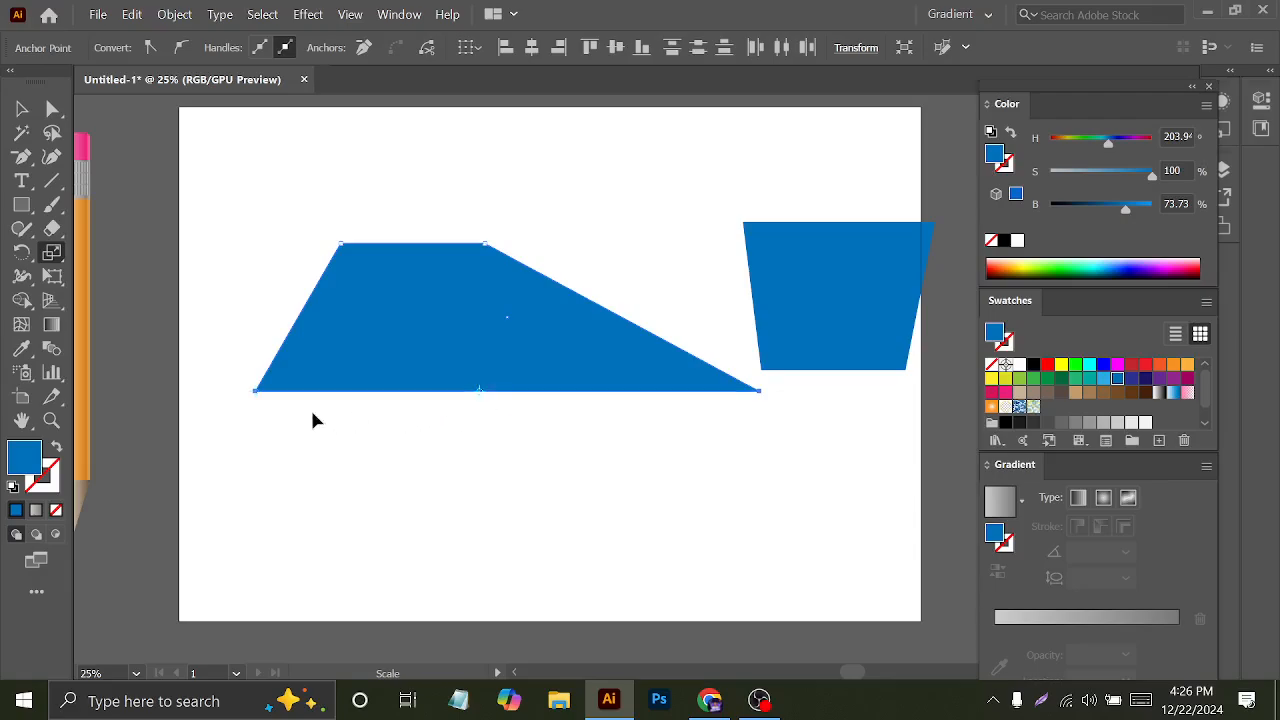
drag(254, 395, 148, 392)
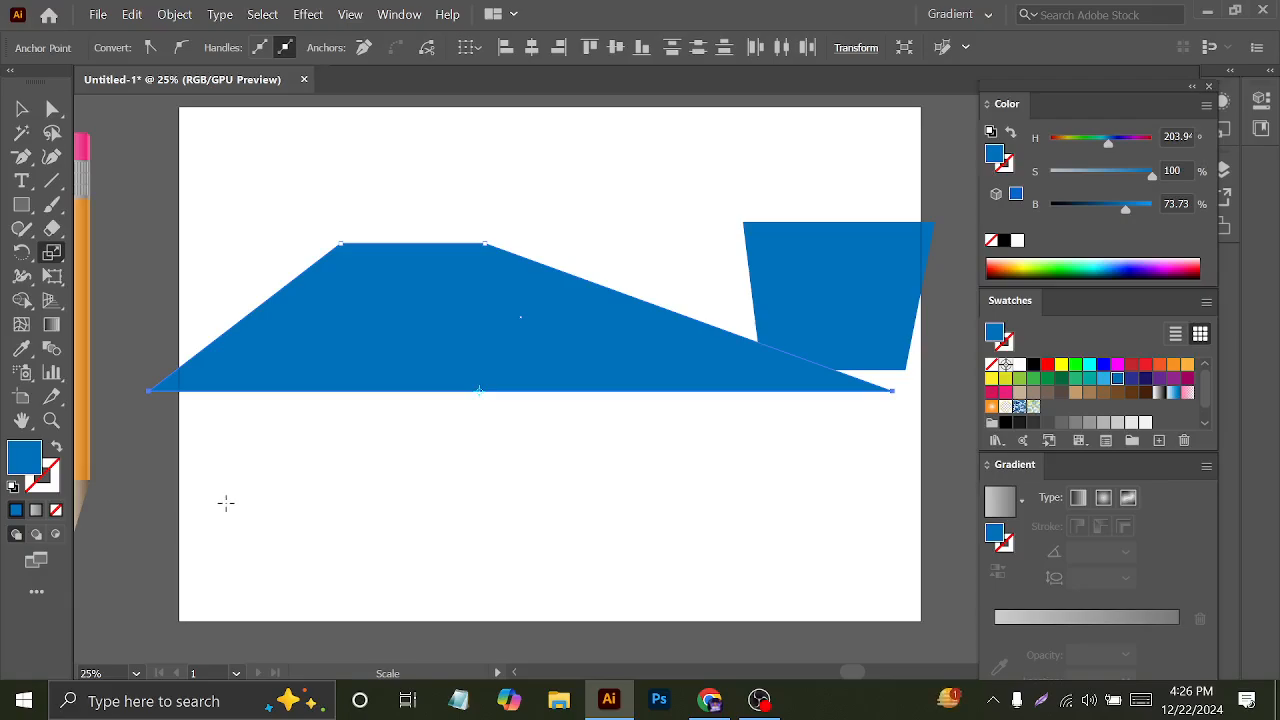
- Undo all the scalings of the base to restore the plain square
key(a)
key(ctrl+z)
key(ctrl+z)
key(ctrl+z)
key(ctrl+z)
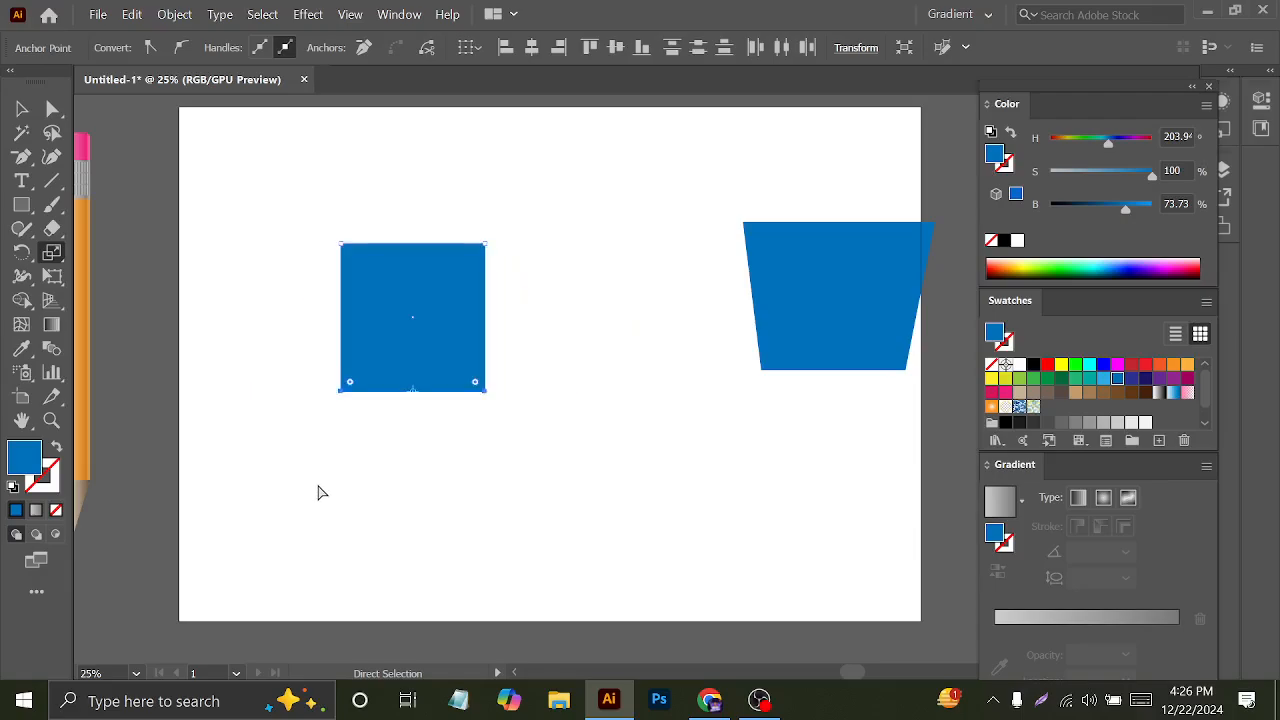
- Delete both the blue square and the trapezoid from the artboard
key(v)
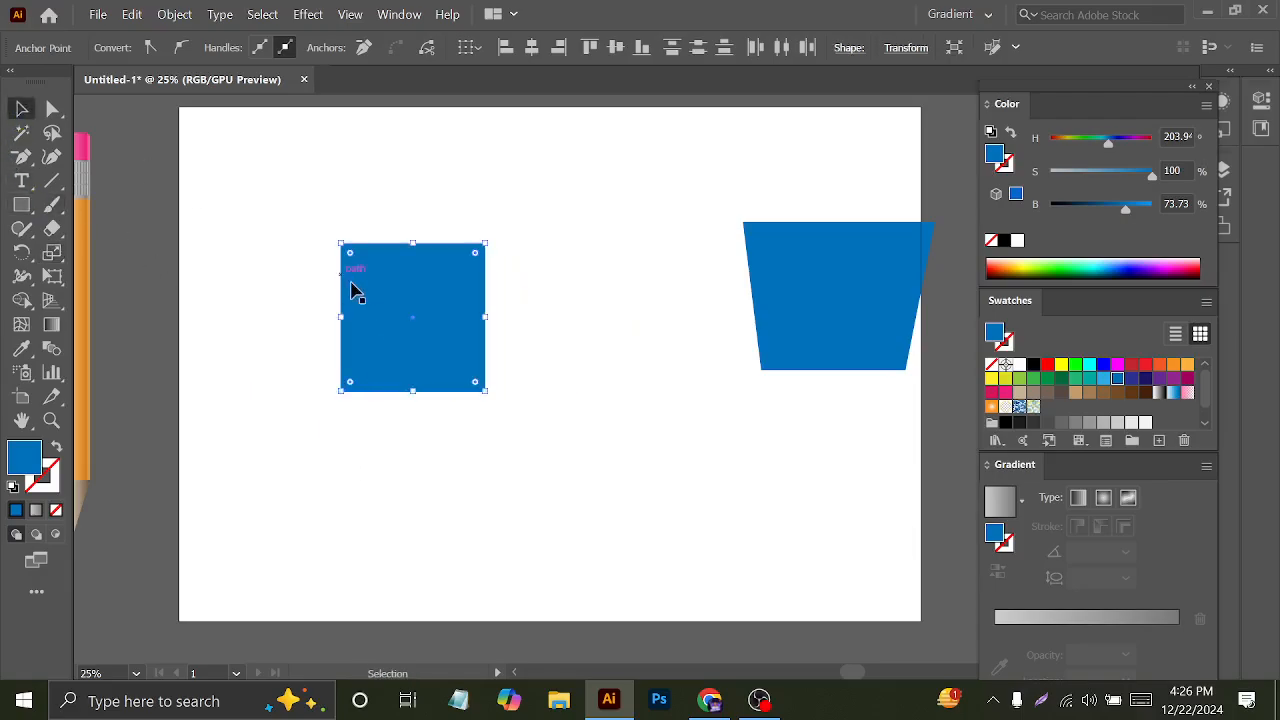
key(Delete)
click(849, 309)
key(Delete)
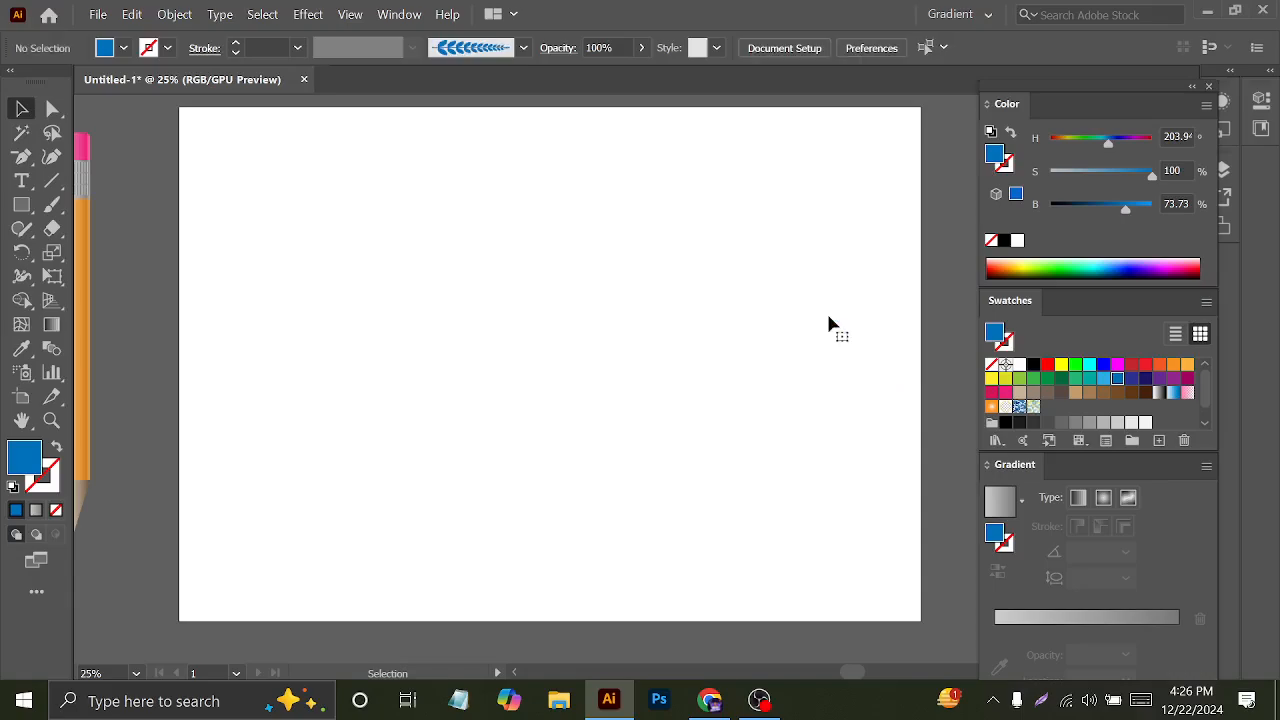
key(m)
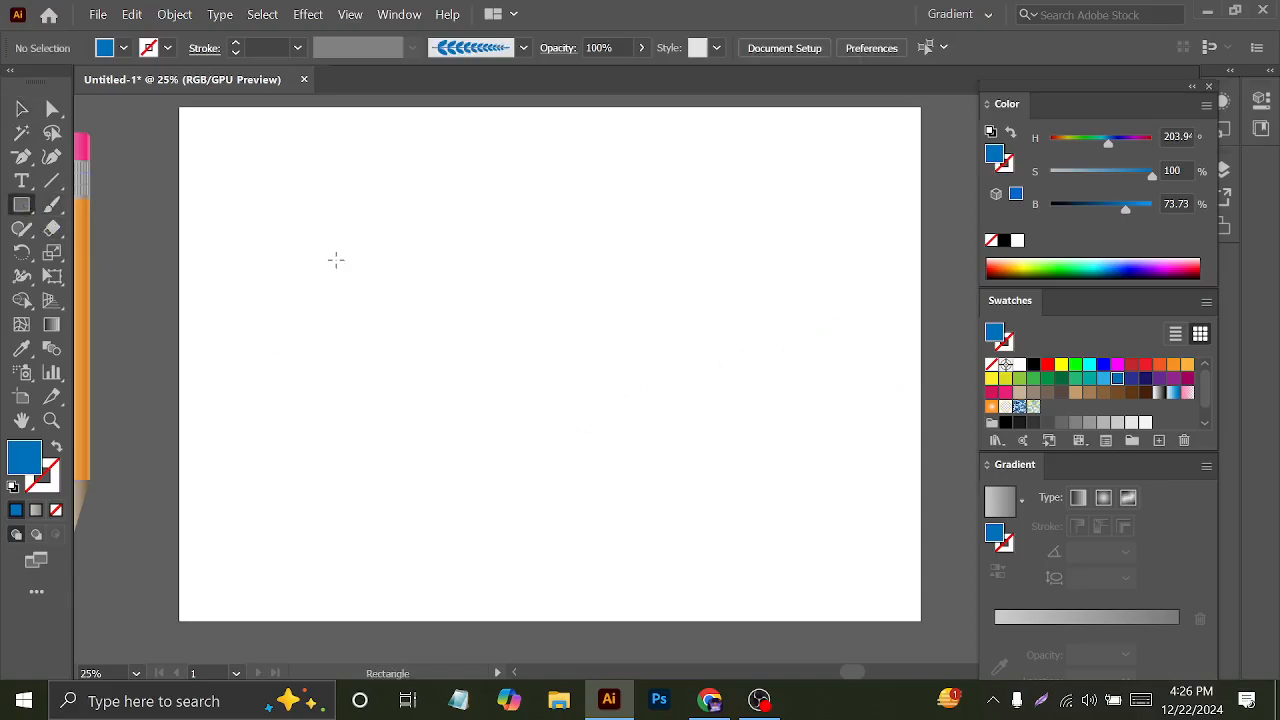
click(760, 700)
click(1255, 485)
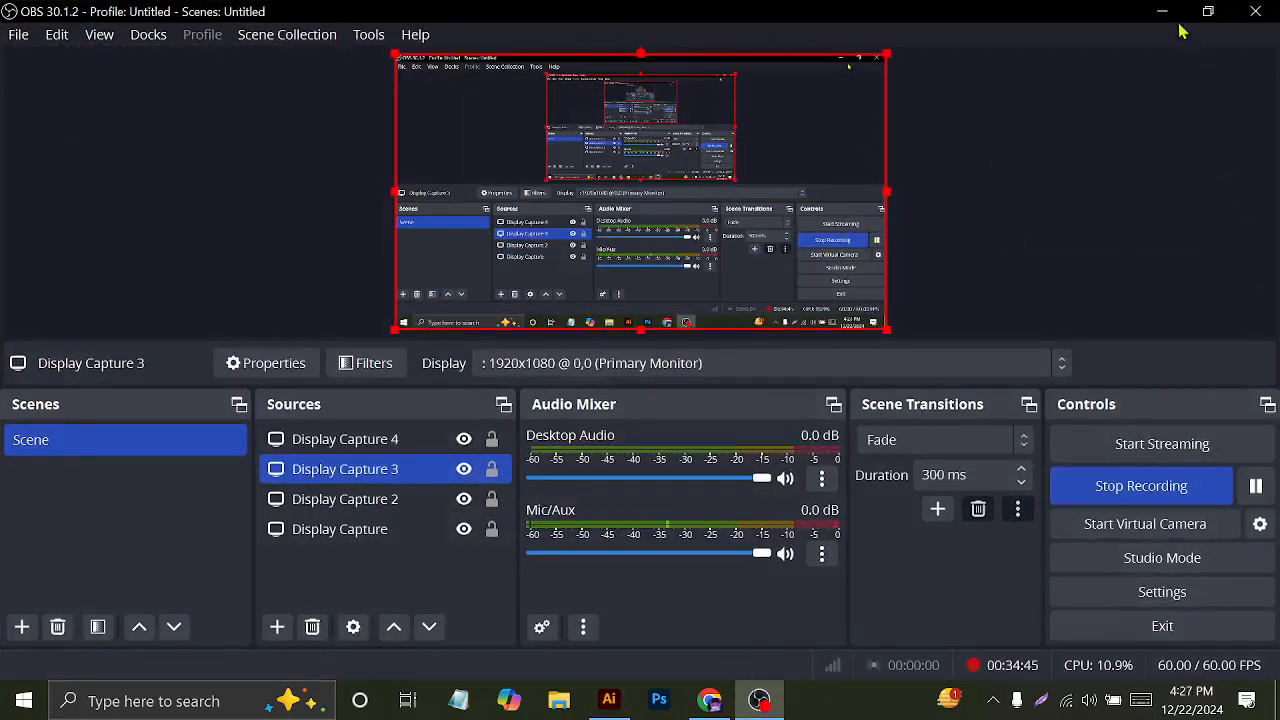
click(608, 700)
- Create a row of five tall, evenly spaced blue bars by duplicating the first bar rightward and repeating the copy
drag(337, 271, 407, 268)
key(ctrl+d)
key(ctrl+d)
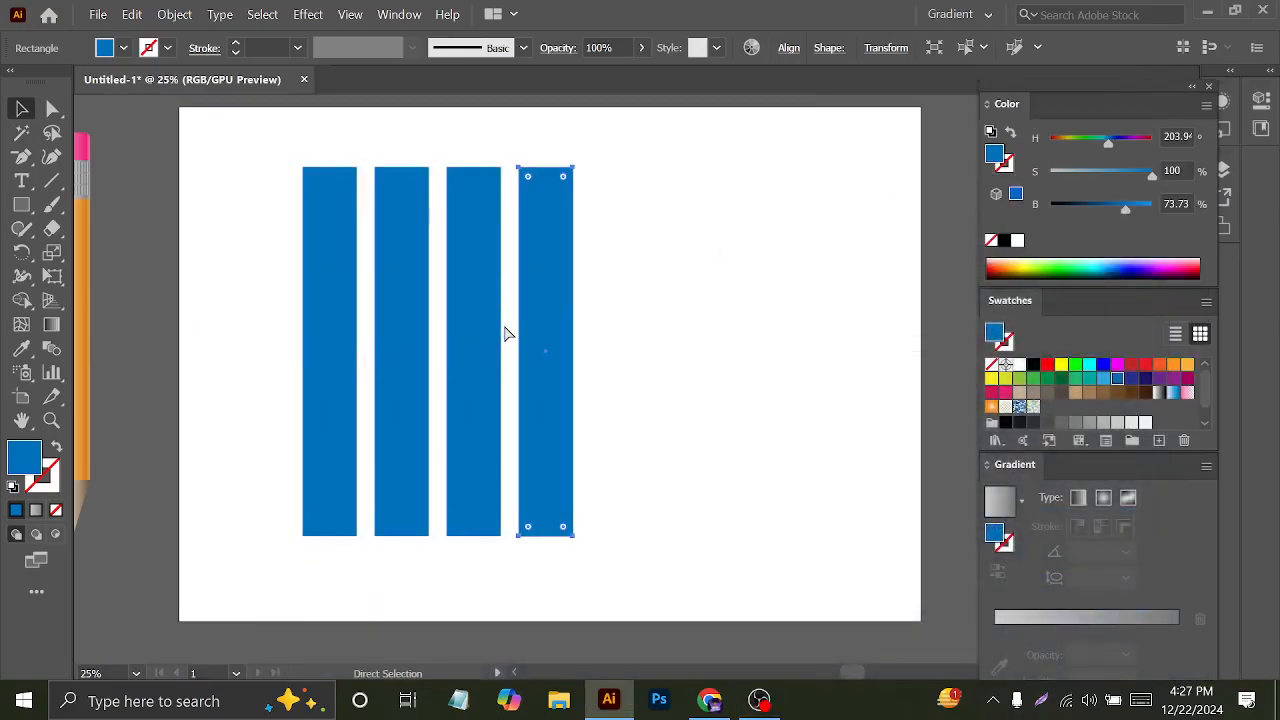
key(ctrl+d)
- Select all five blue bars and group them
scroll(500, 309, down, 1)
drag(298, 179, 660, 510)
key(a)
key(v)
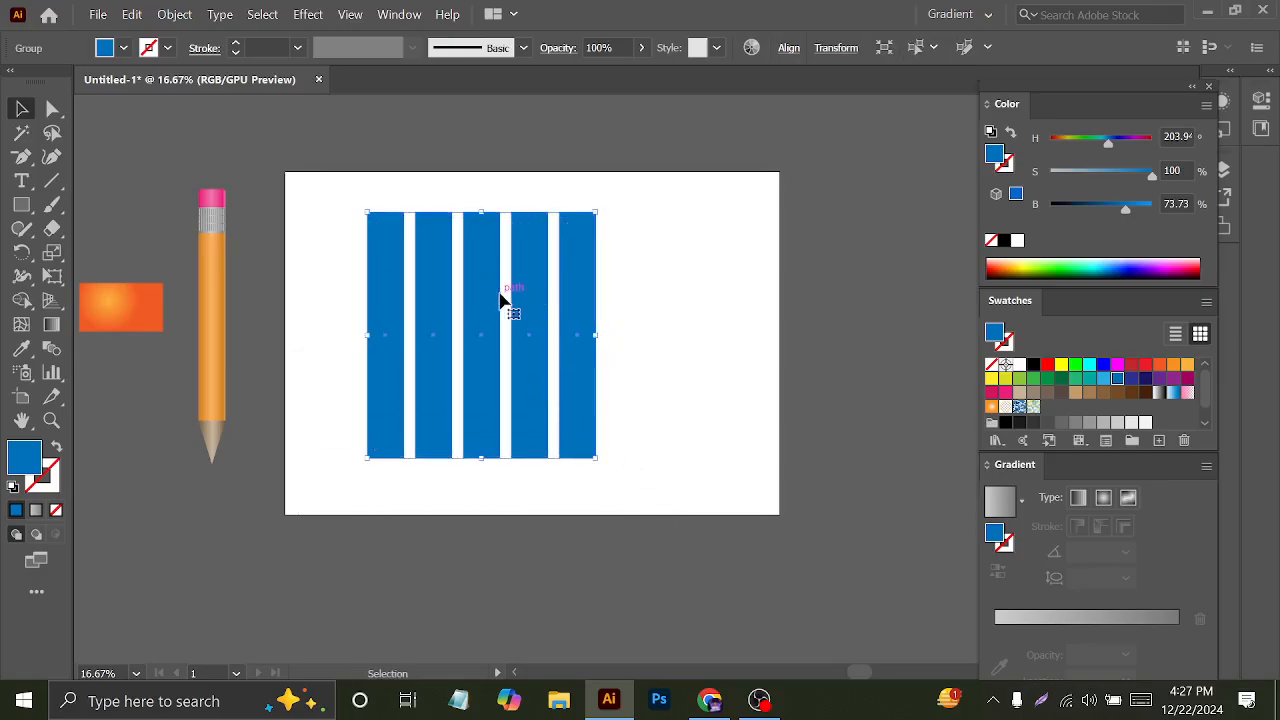
- Narrow the group of bars horizontally at its full height and position it closer to the artboard's center
click(720, 360)
click(545, 322)
mouse_move(597, 335)
mouse_down()
mouse_move(530, 345)
mouse_move(580, 352)
mouse_up()
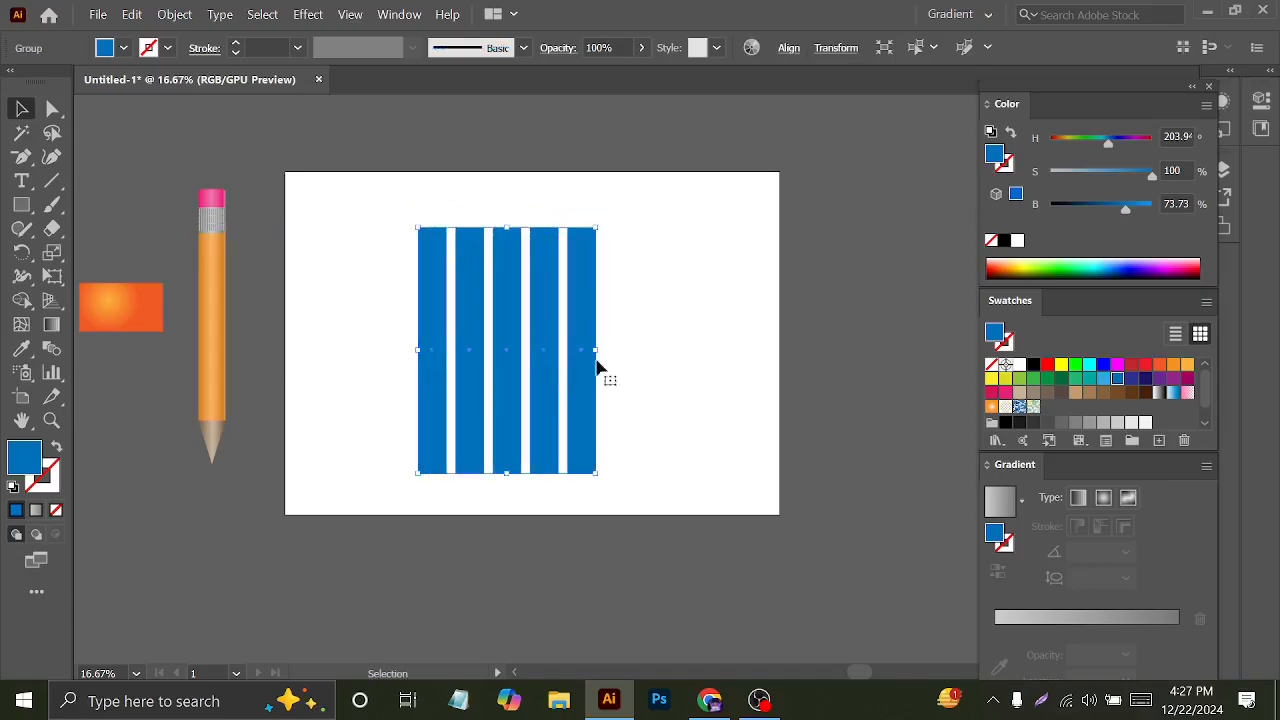
scroll(645, 295, up, 1)
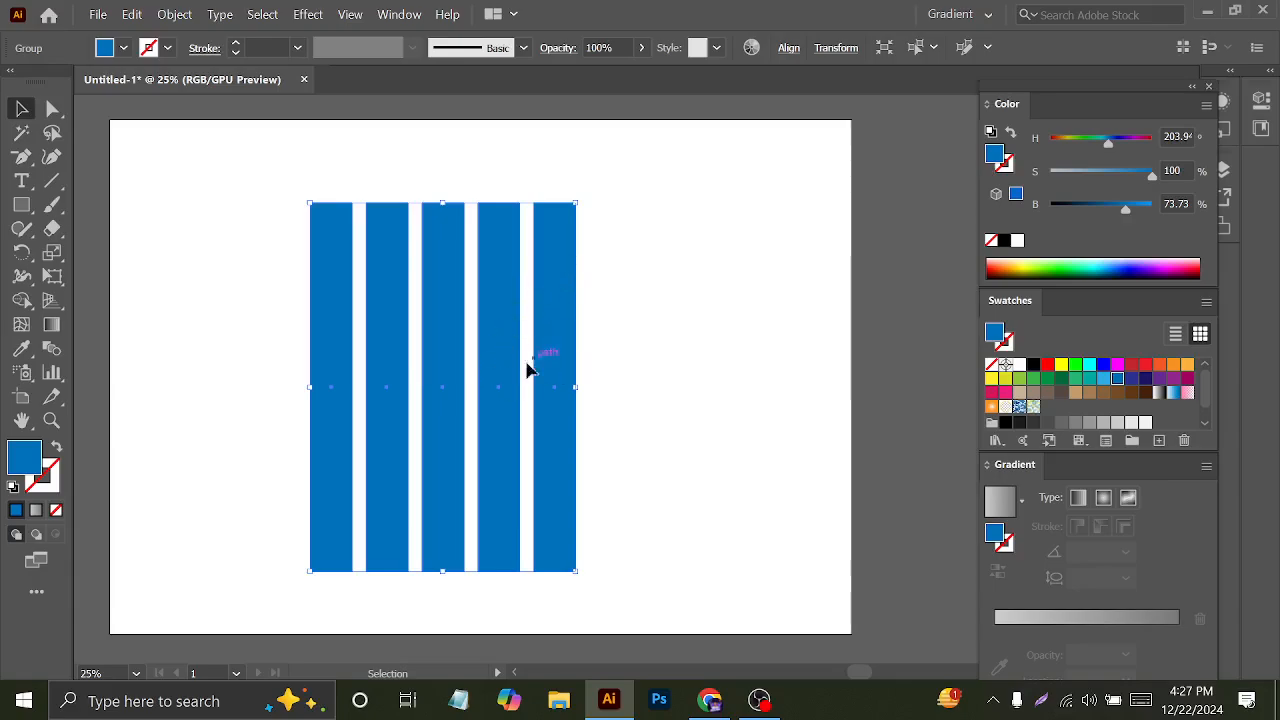
- Select only the upper corner points of all five bars
click(52, 252)
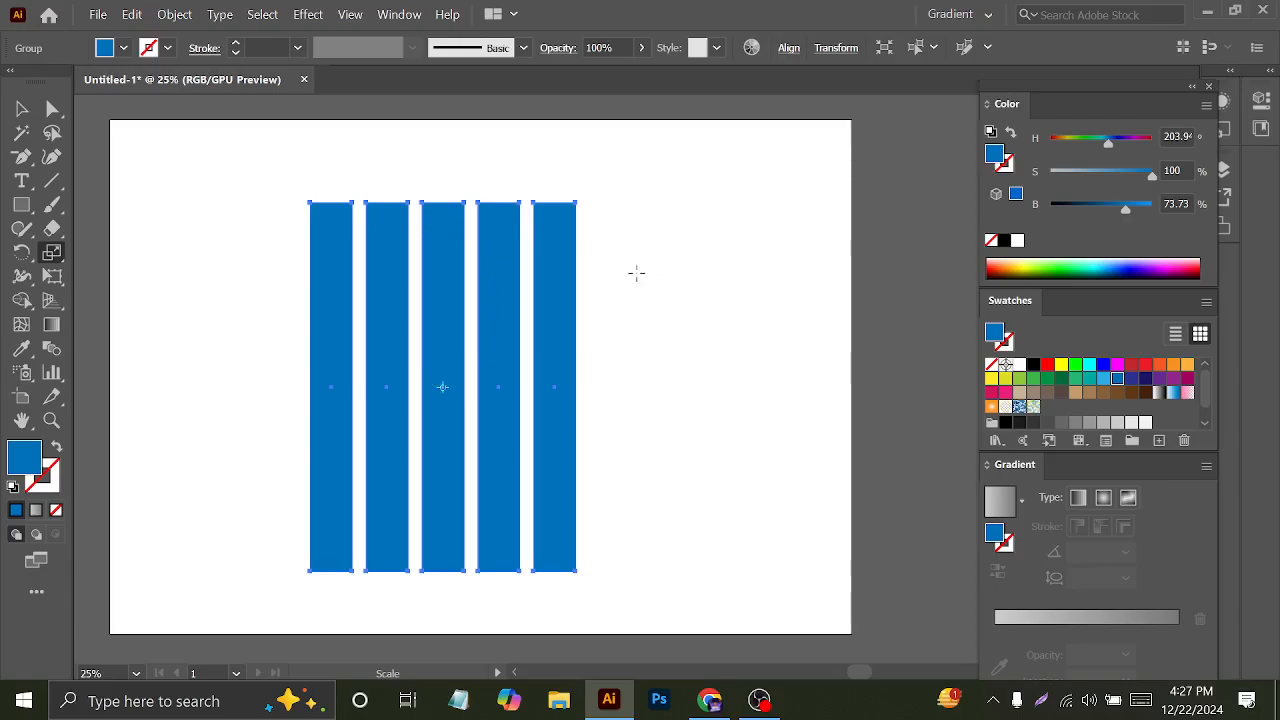
click(21, 108)
click(85, 140)
key(a)
drag(234, 177, 636, 256)
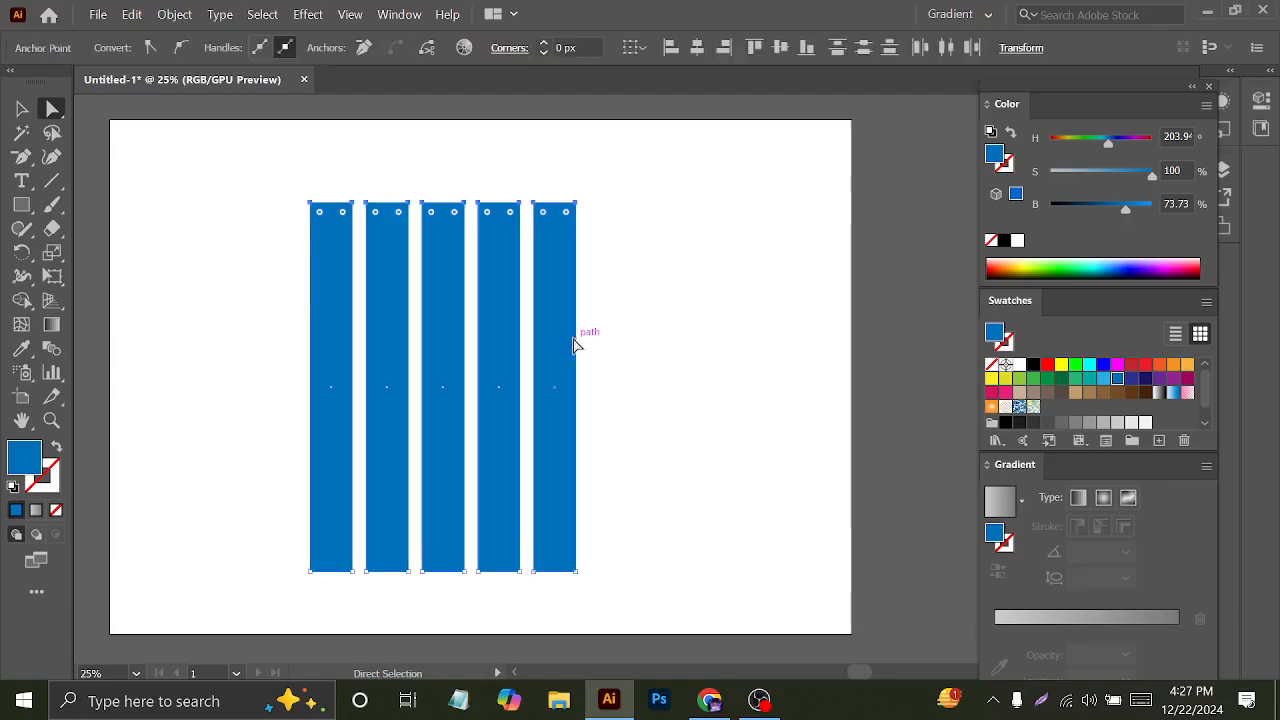
- Scale the top anchor points of the five blue bars so their upper ends become narrow and shift toward the artboard's left side
click(52, 252)
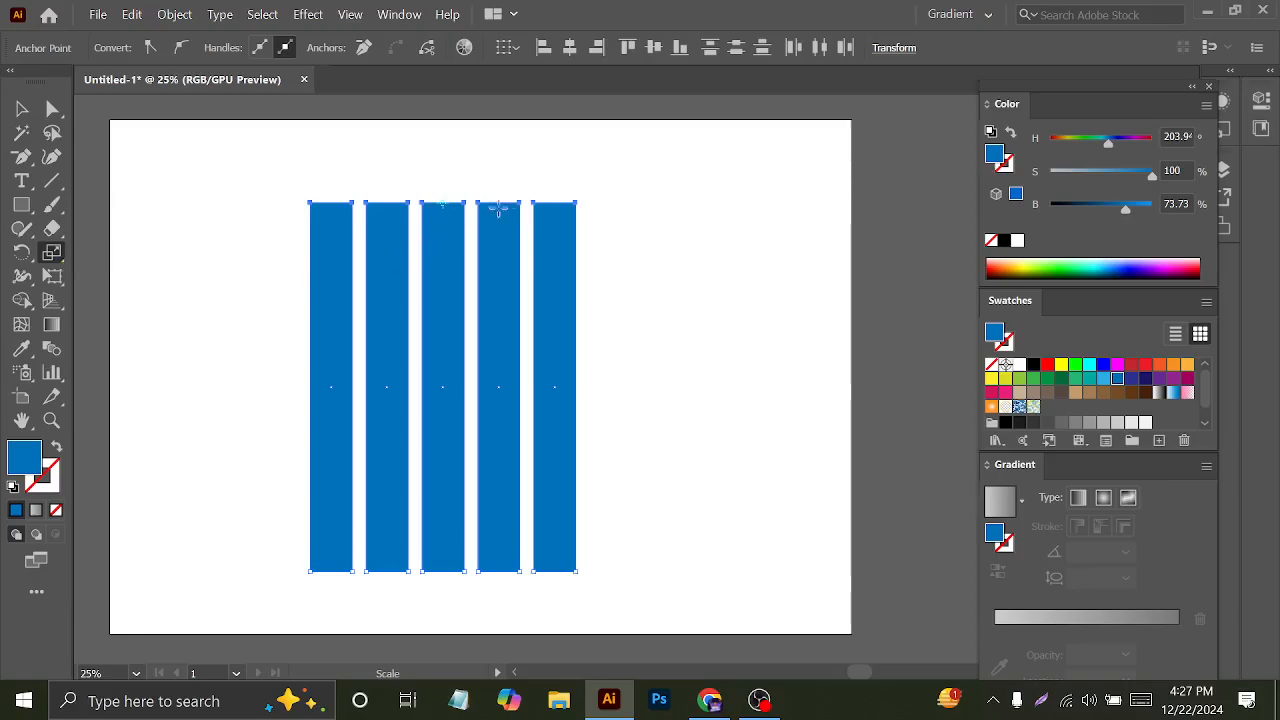
drag(574, 200, 666, 206)
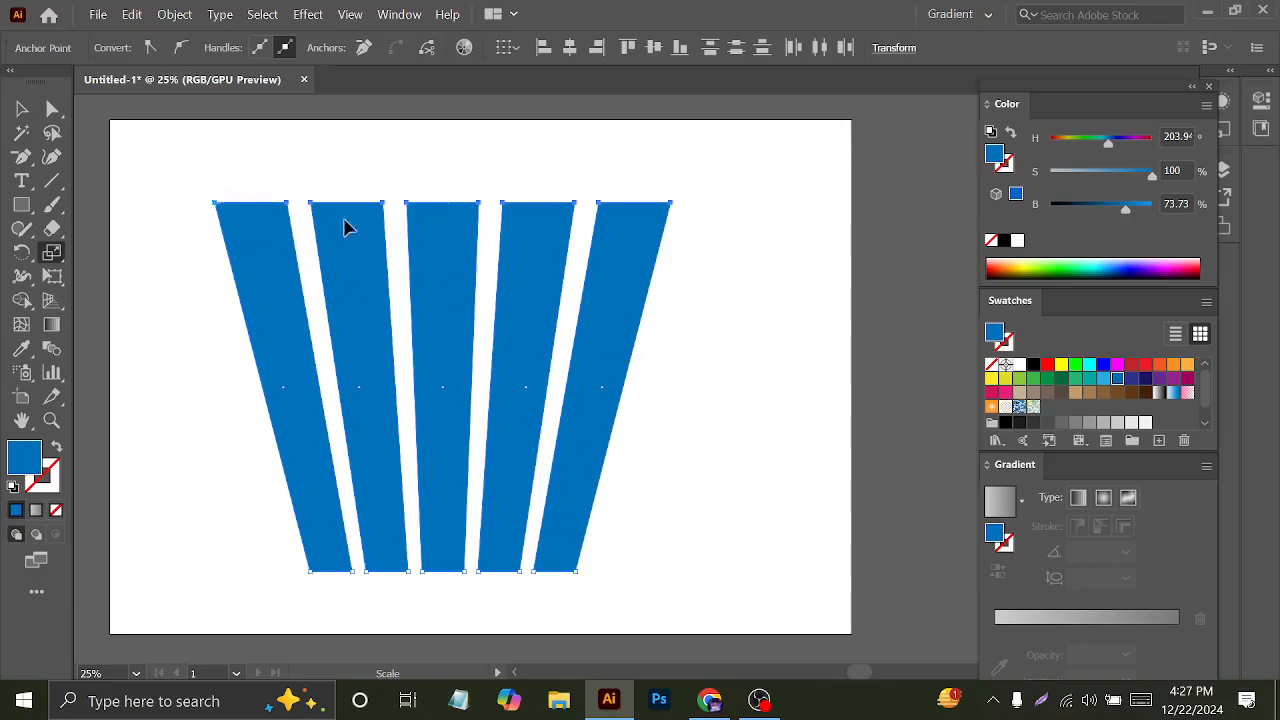
drag(670, 205, 331, 242)
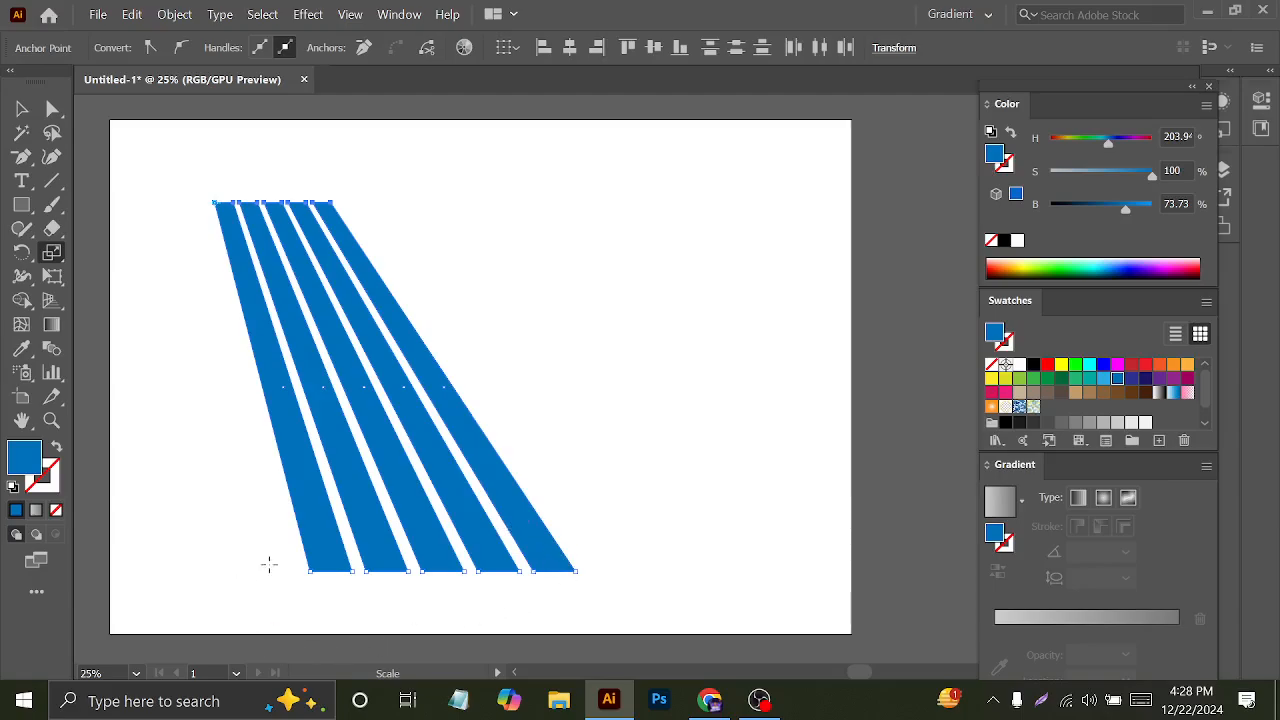
- Scale the bottom anchor points of the five blue bars outward so their lower ends spread across most of the artboard's width
click(21, 108)
click(53, 108)
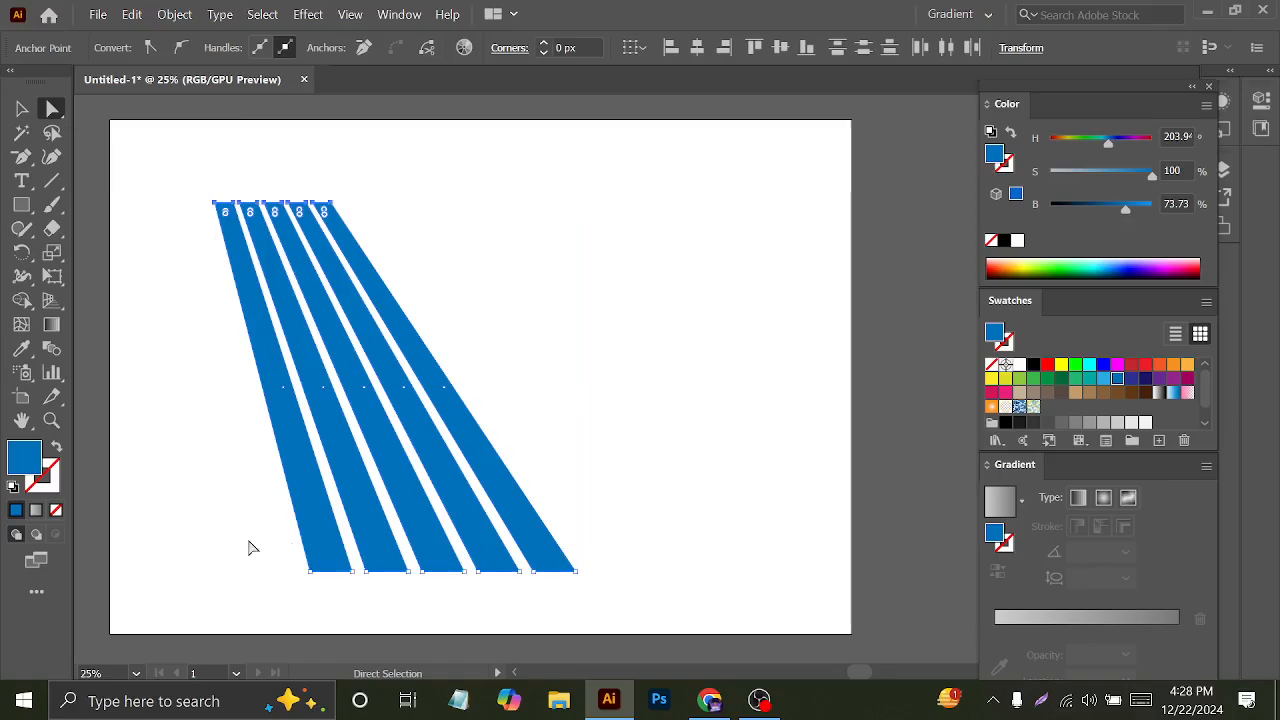
drag(215, 557, 660, 650)
click(53, 252)
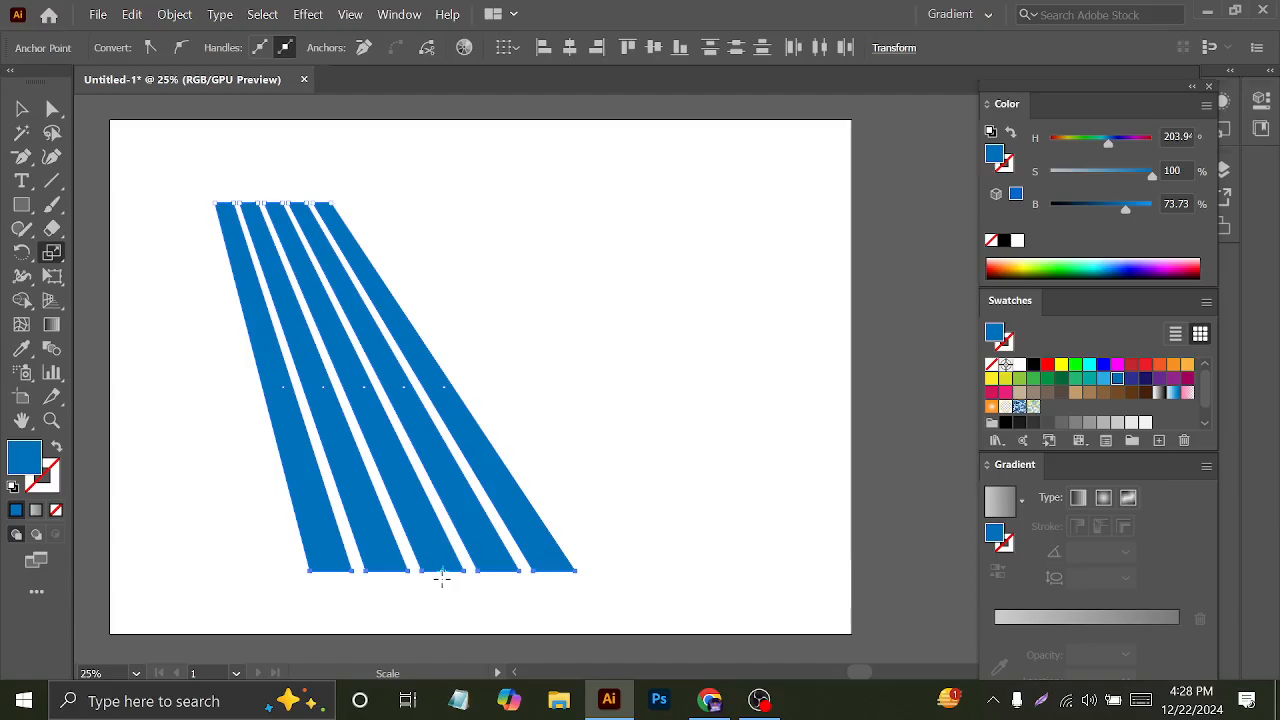
drag(585, 570, 780, 580)
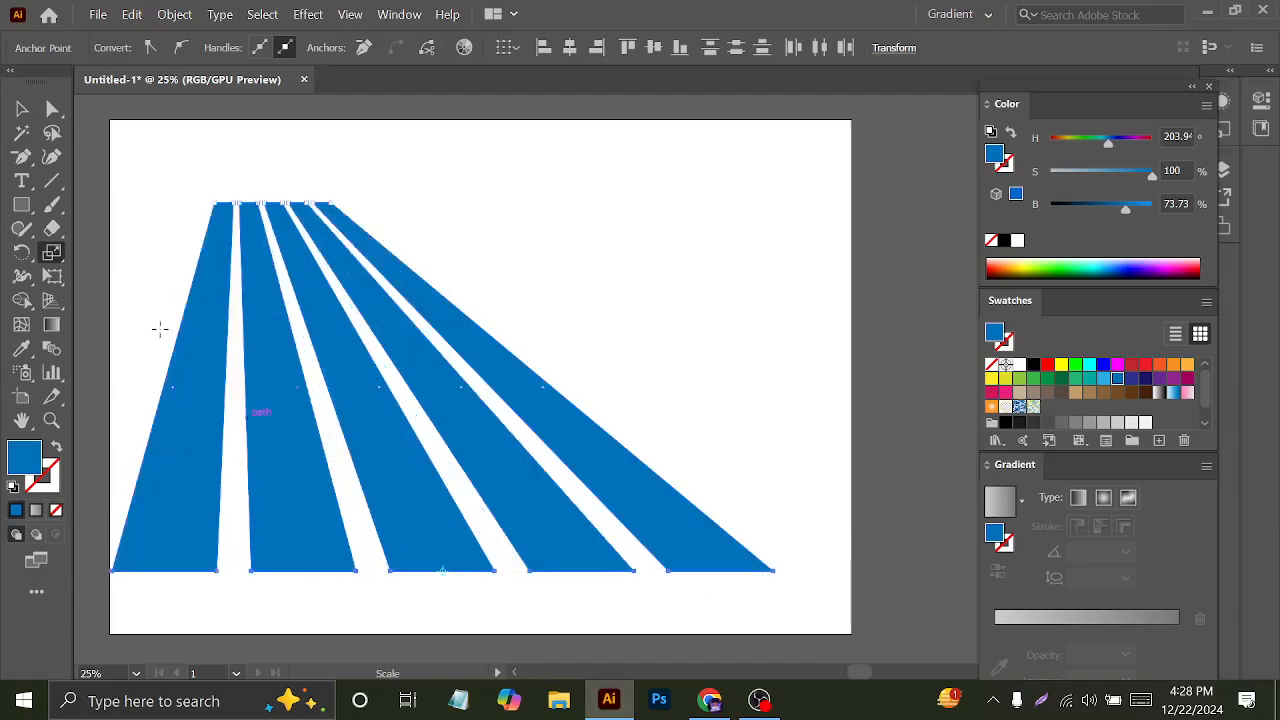
- Move the group of tapered blue bars down so that it overhangs the artboard's lower edge, and deselect it
key(v)
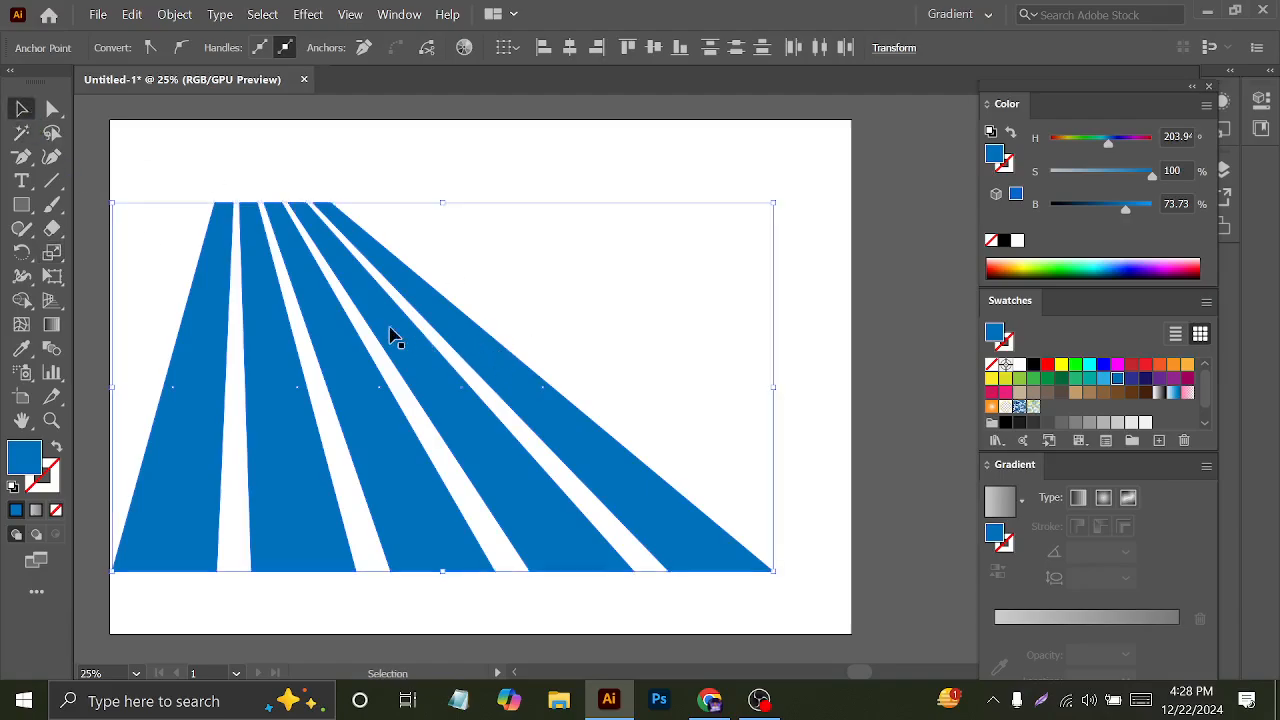
scroll(567, 386, down, 2)
drag(452, 378, 487, 501)
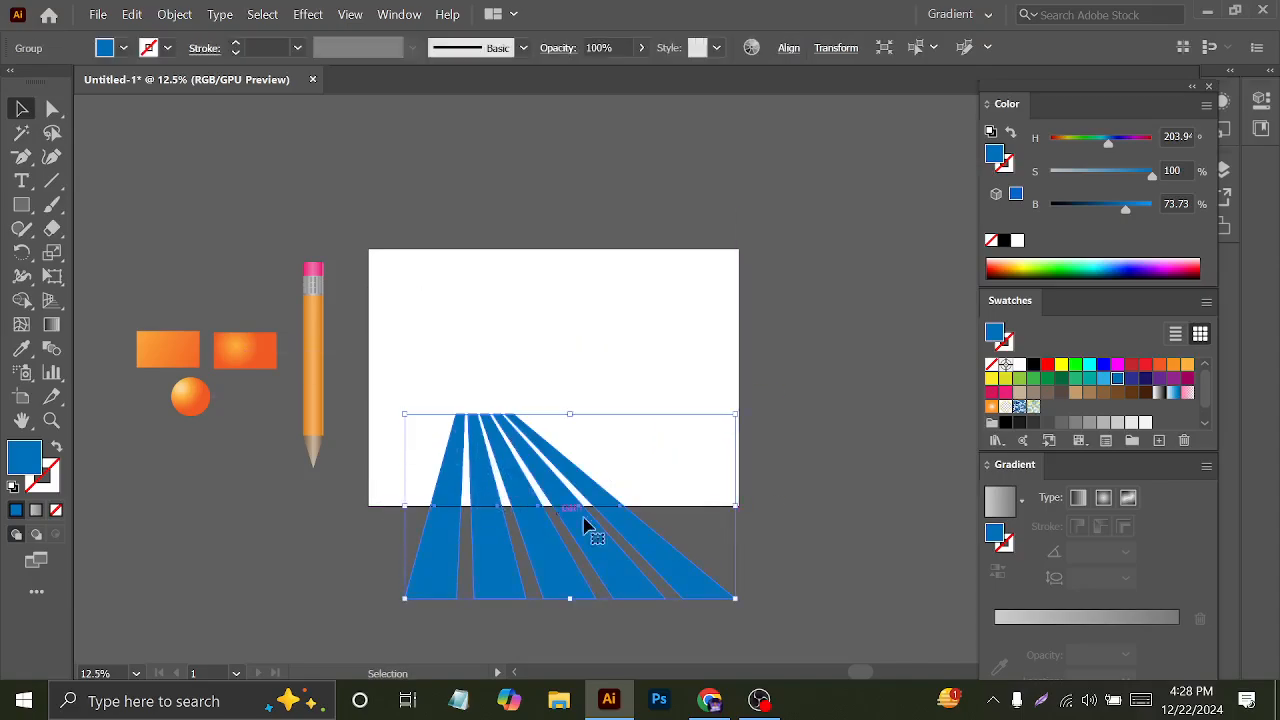
click(651, 360)
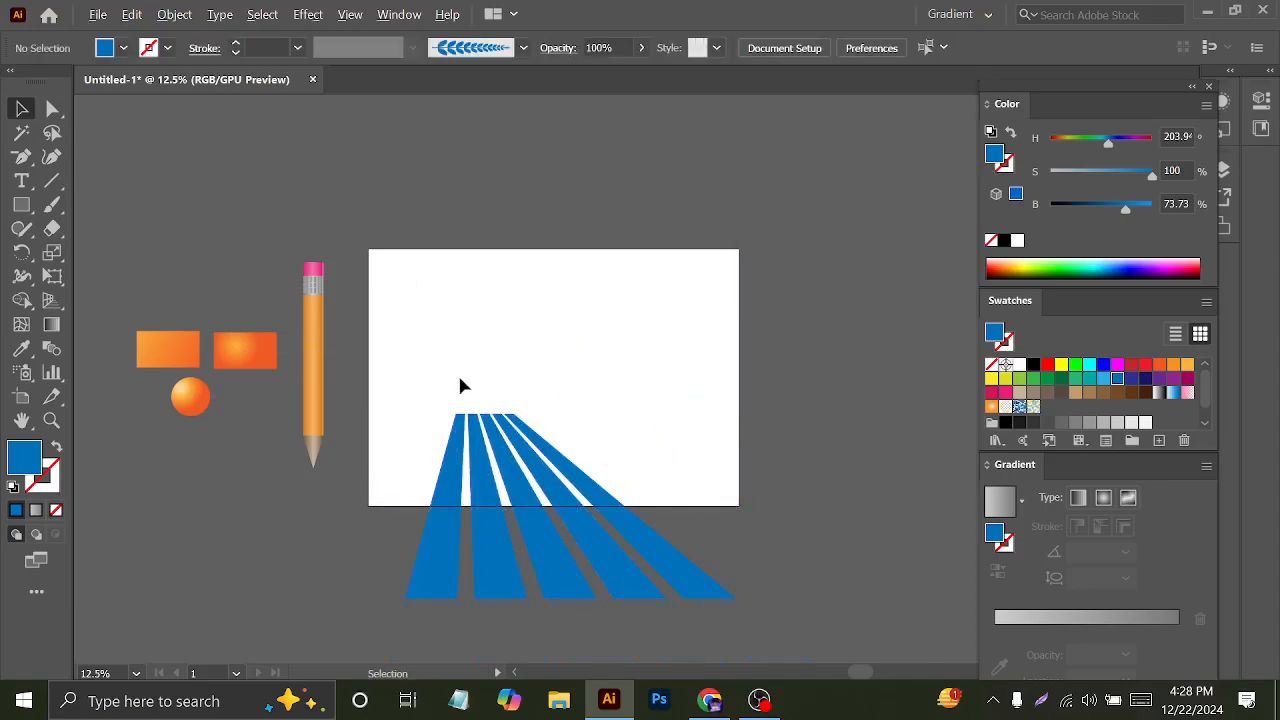
- Draw a narrow upright rectangle about 472 px tall above the upper end of the first blue bar
scroll(463, 380, up, 2)
click(21, 204)
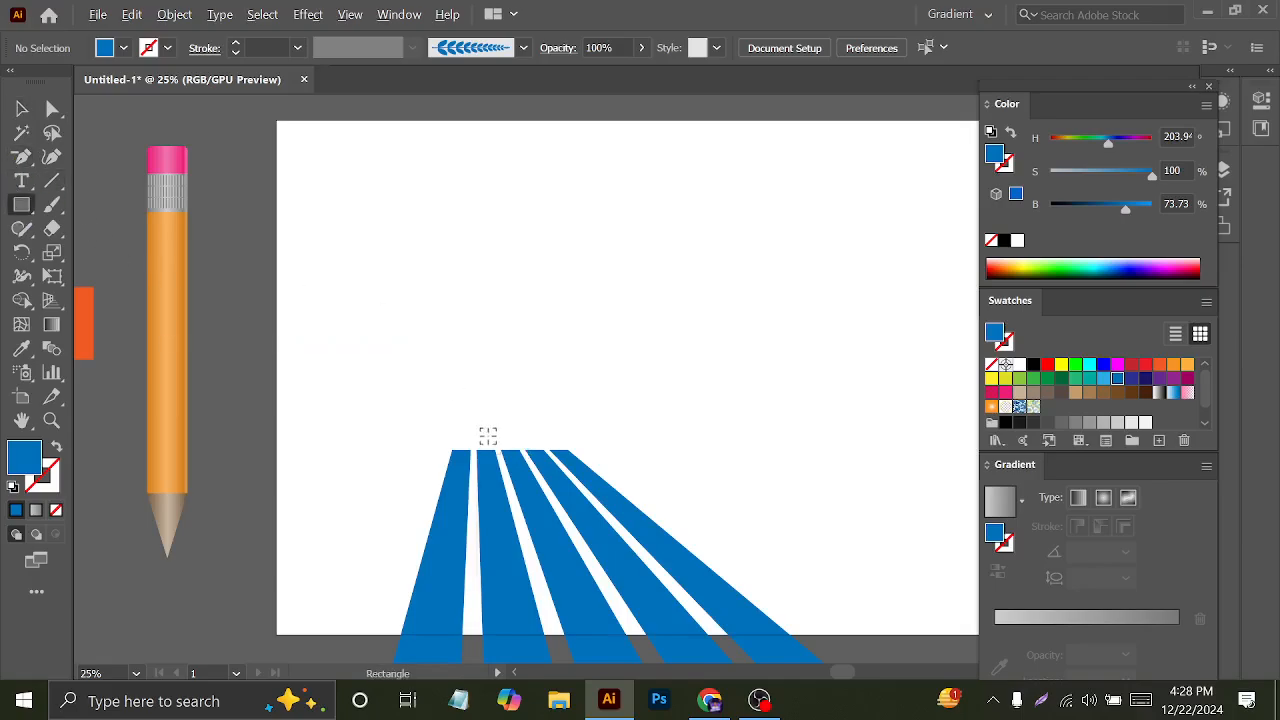
scroll(488, 434, up, 1)
drag(404, 218, 436, 450)
click(21, 108)
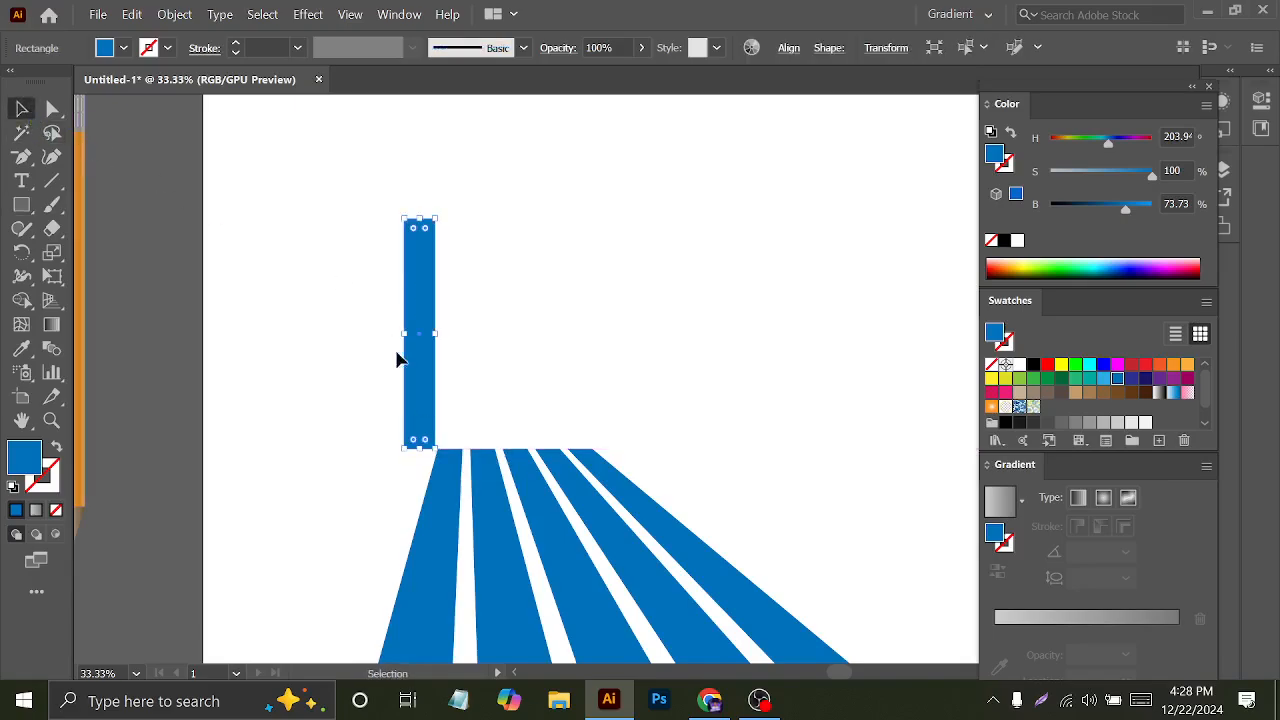
- Narrow the rectangle to about 54 px and position it just above the upper end of the first blue bar
drag(417, 376, 437, 380)
scroll(437, 380, up, 3)
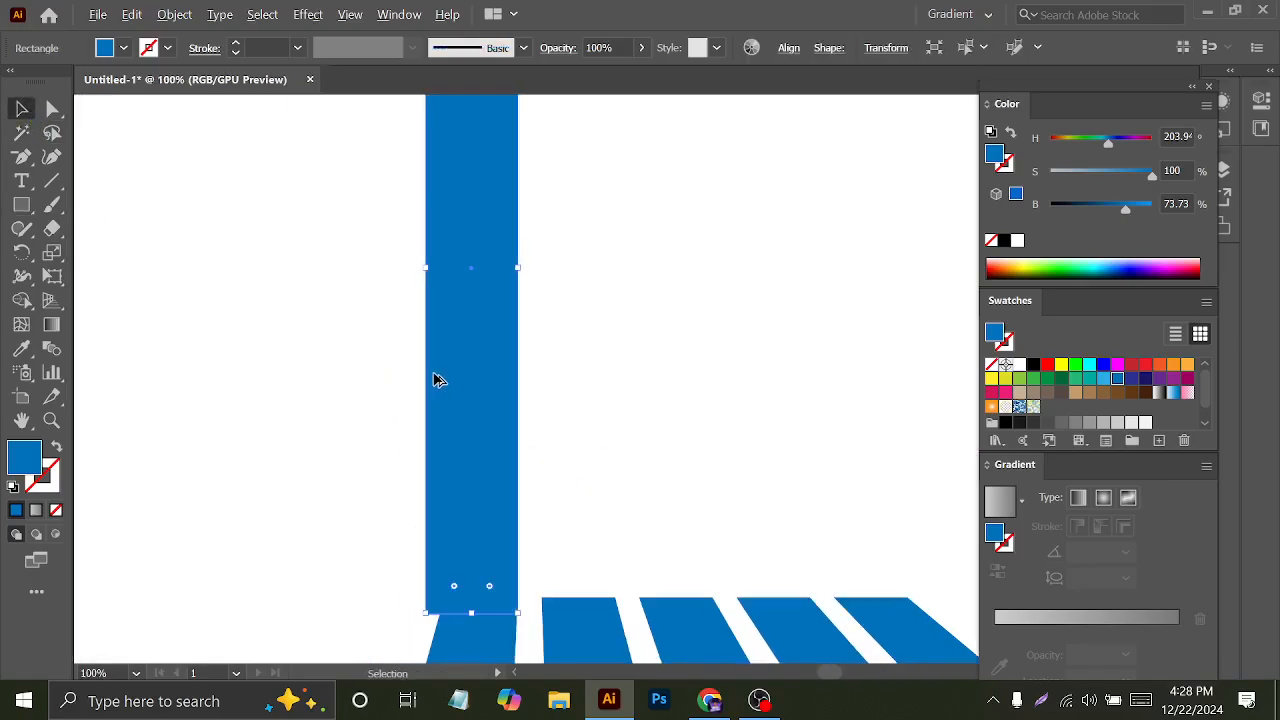
drag(488, 563, 494, 526)
scroll(480, 490, down, 3)
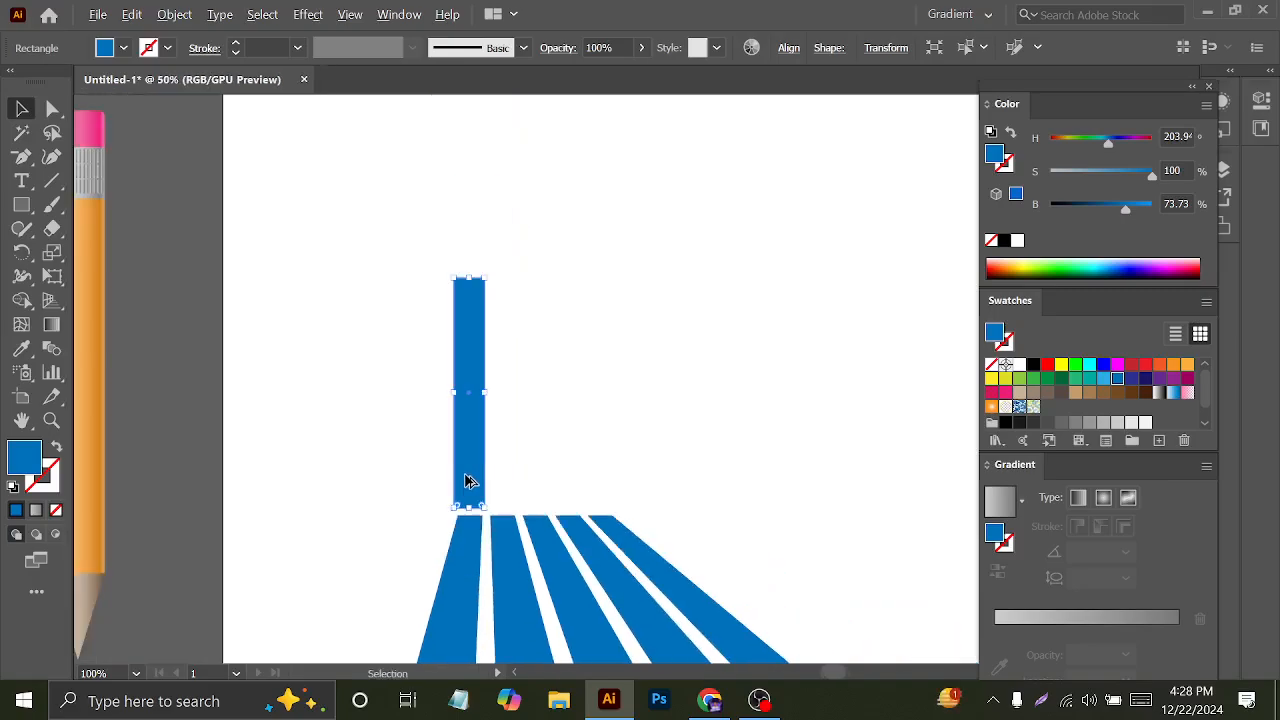
scroll(488, 445, up, 1)
drag(420, 346, 431, 347)
mouse_move(470, 428)
mouse_down()
mouse_move(471, 474)
mouse_move(469, 444)
mouse_up()
scroll(425, 592, up, 3)
mouse_move(486, 535)
mouse_down()
mouse_move(486, 491)
mouse_move(486, 512)
mouse_up()
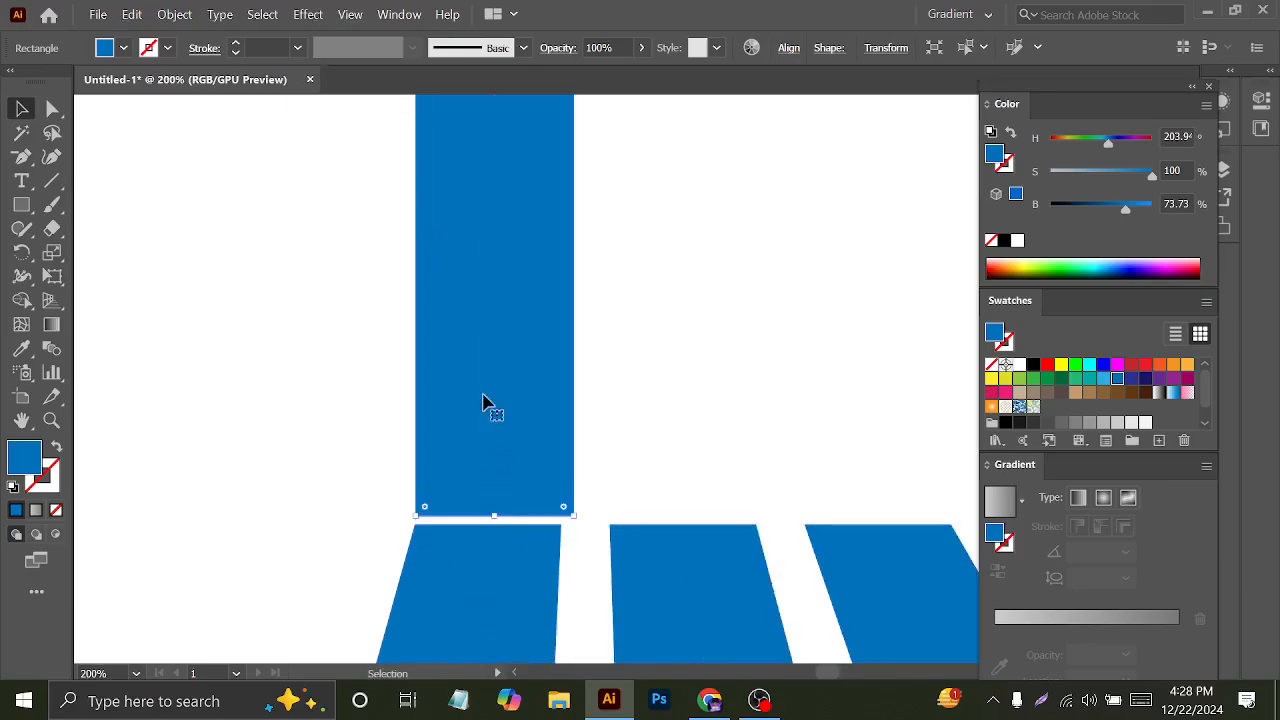
- Fill the upright rectangle with red and switch to the Essentials Classic workspace
click(124, 48)
click(69, 81)
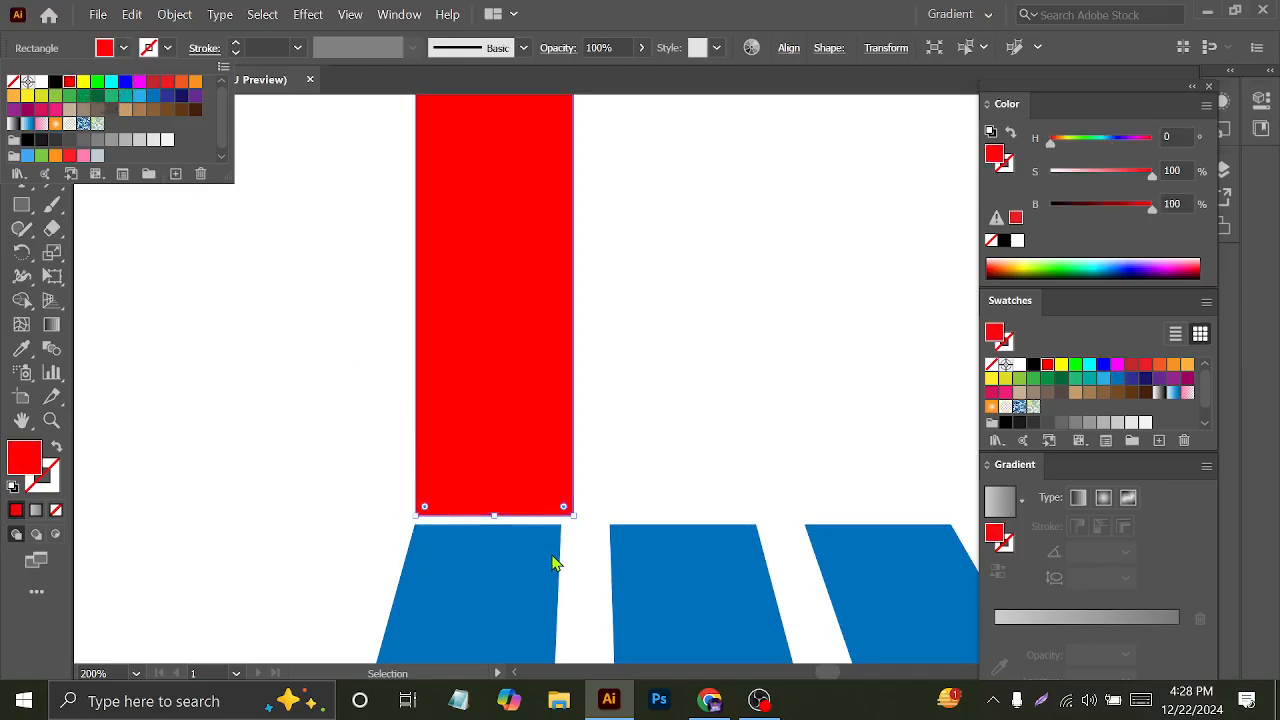
click(541, 475)
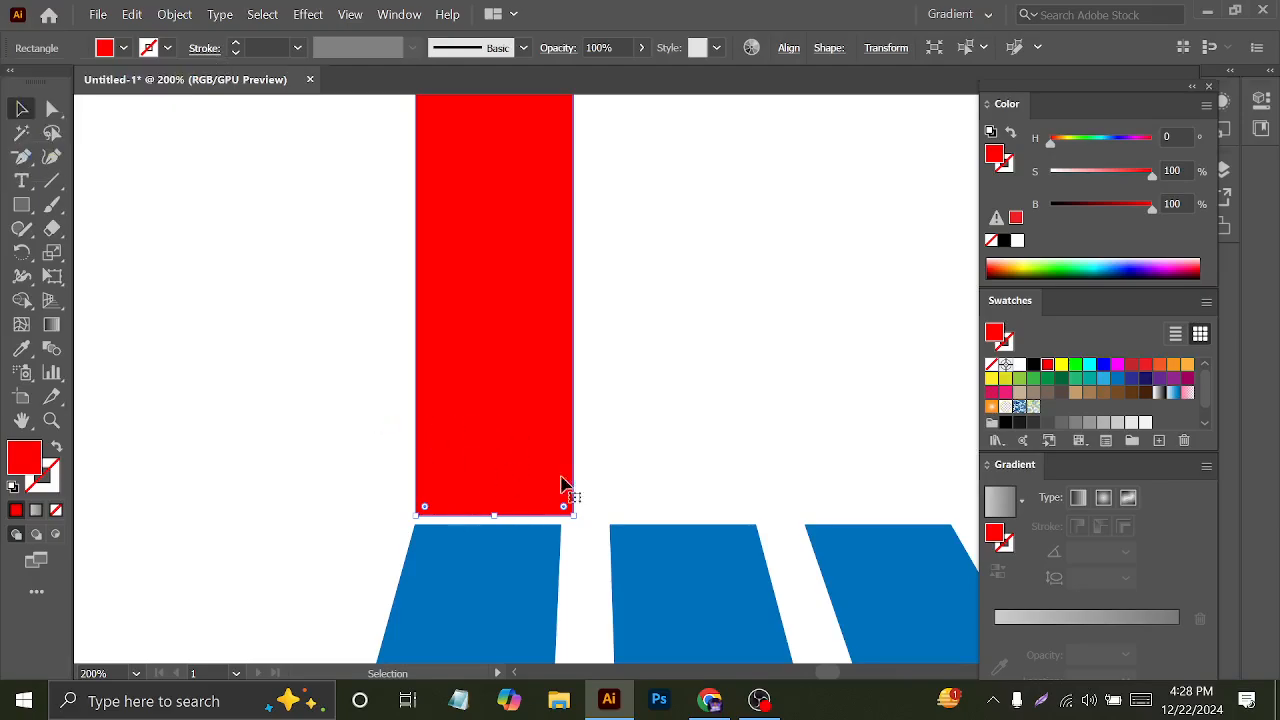
click(978, 18)
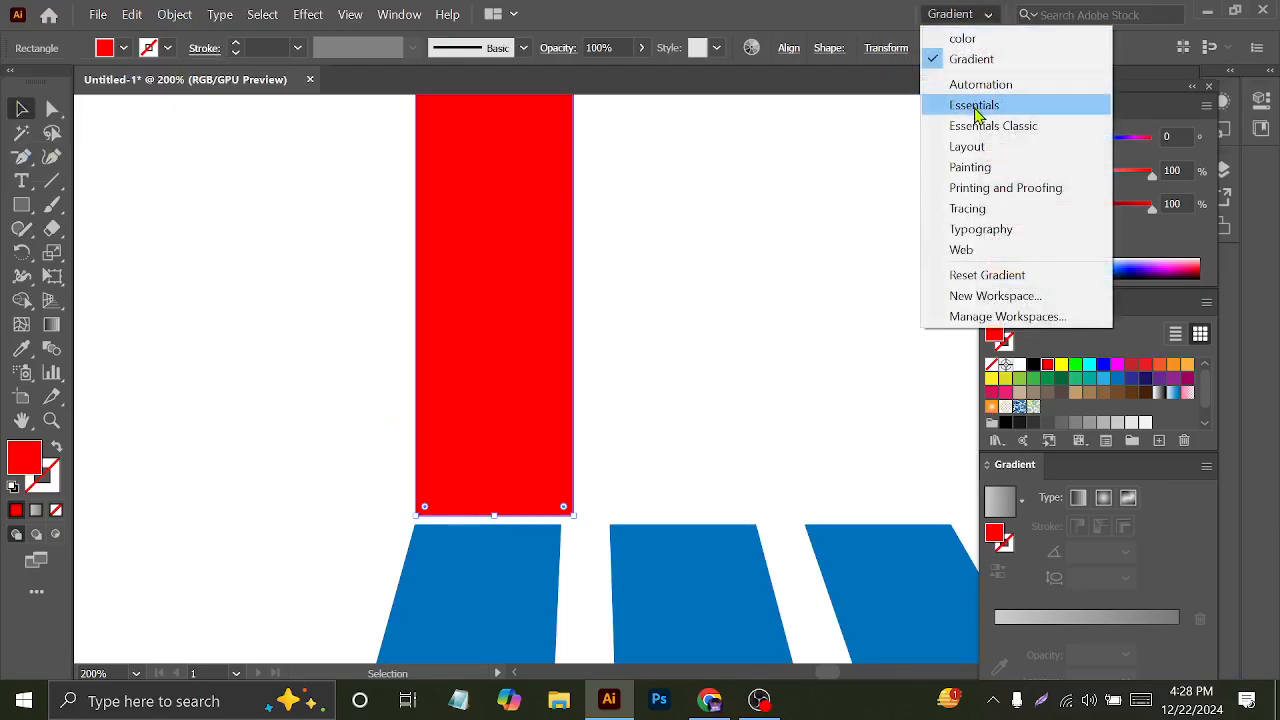
click(1000, 126)
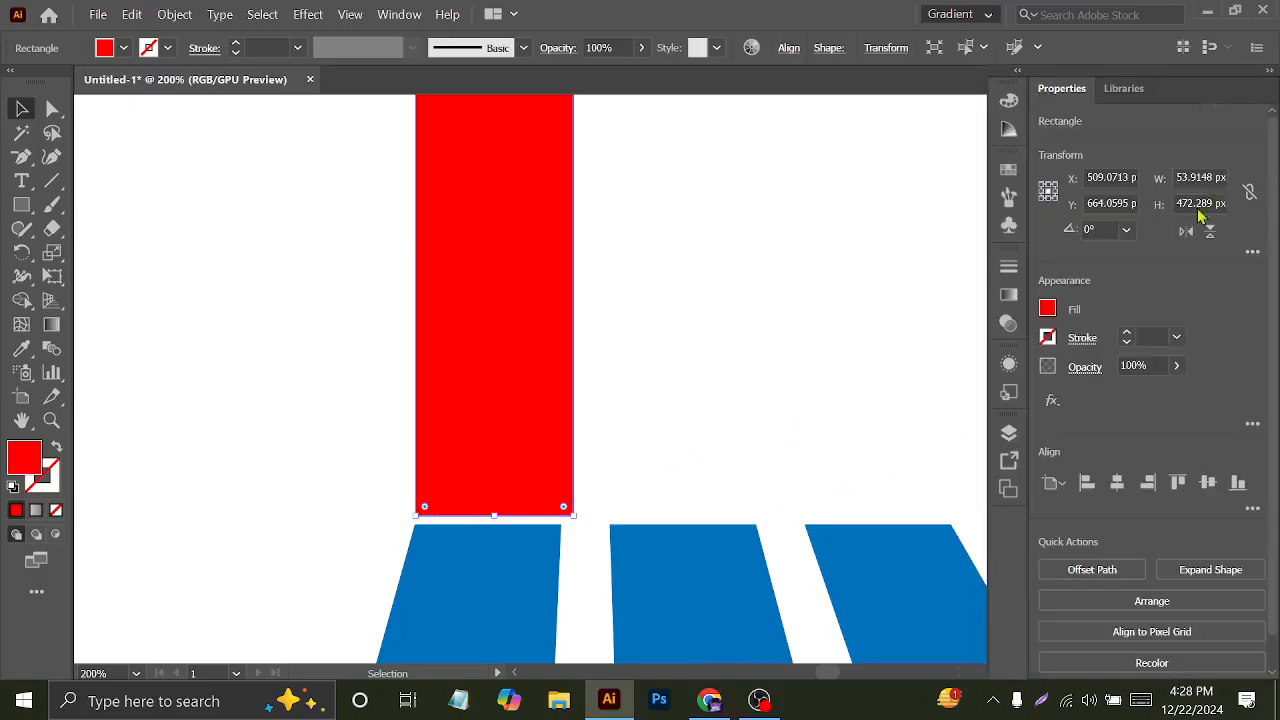
- Align the red rectangle's lower-left corner exactly with the upper-left corner of the first blue bar, without a gap
scroll(533, 542, up, 2)
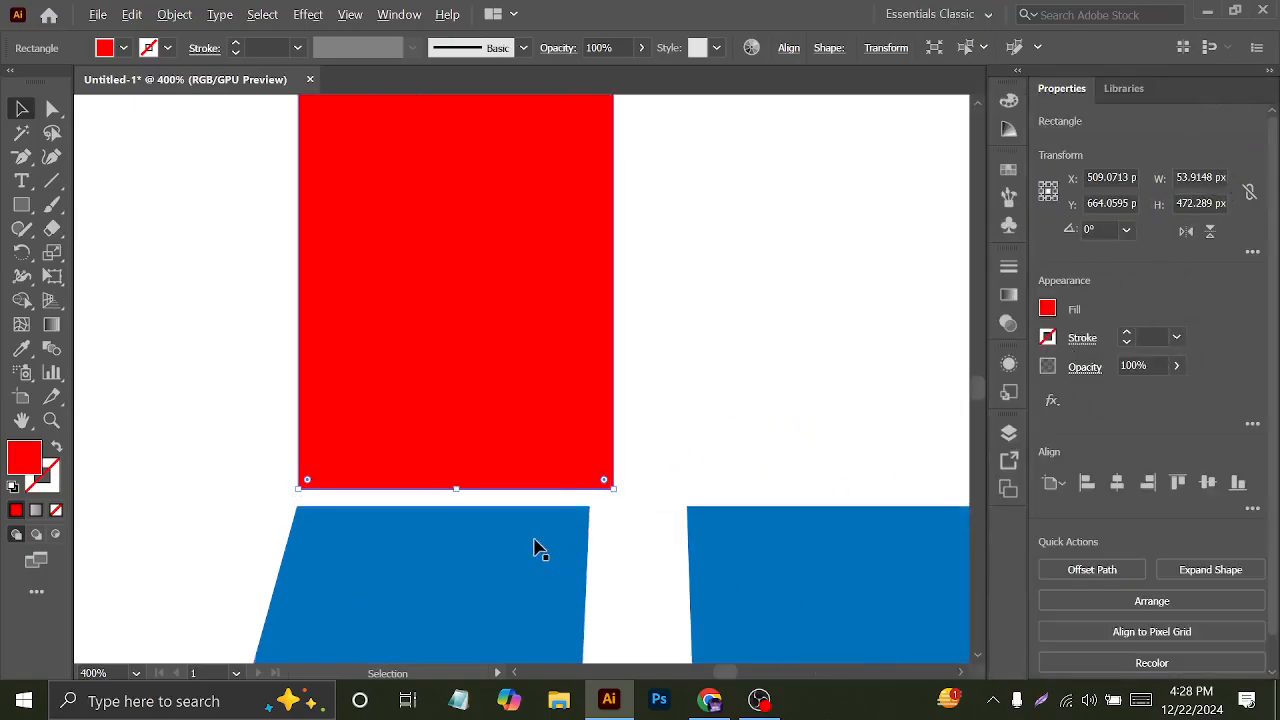
drag(333, 475, 349, 486)
scroll(302, 536, up, 4)
drag(357, 363, 340, 362)
scroll(290, 394, up, 4)
drag(250, 287, 252, 277)
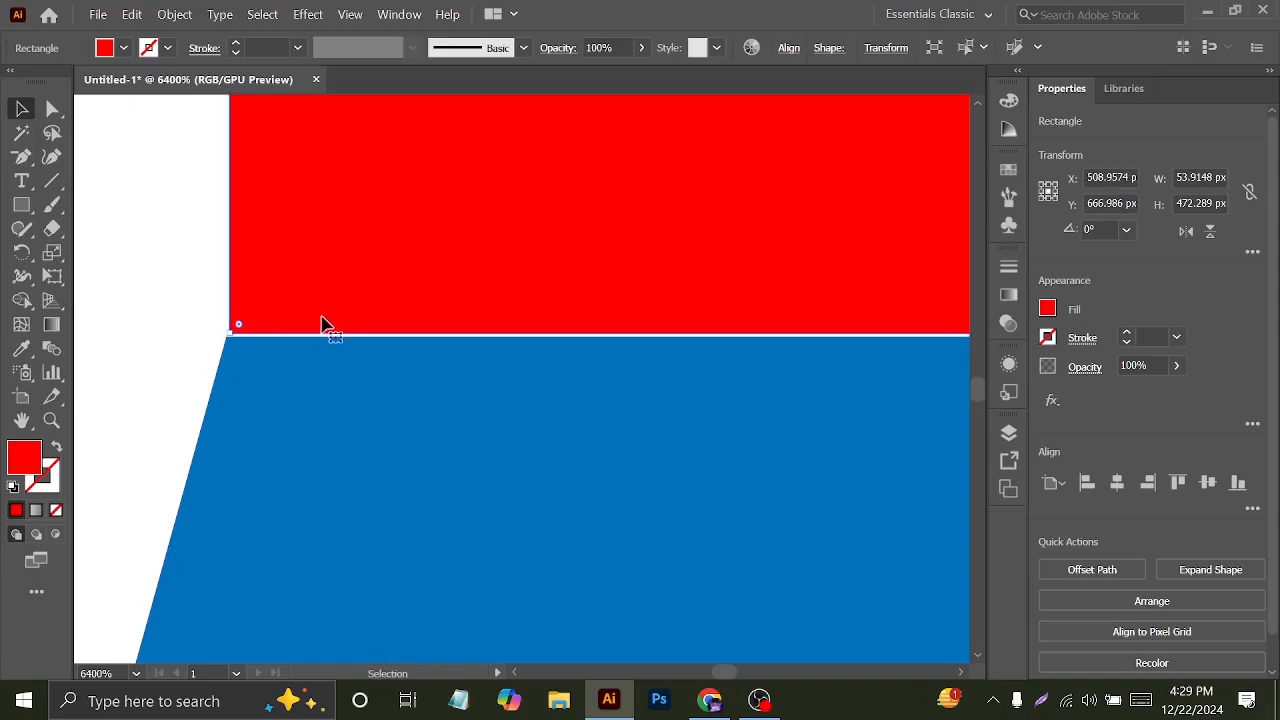
key(Down)
drag(300, 362, 300, 274)
scroll(271, 343, down, 3)
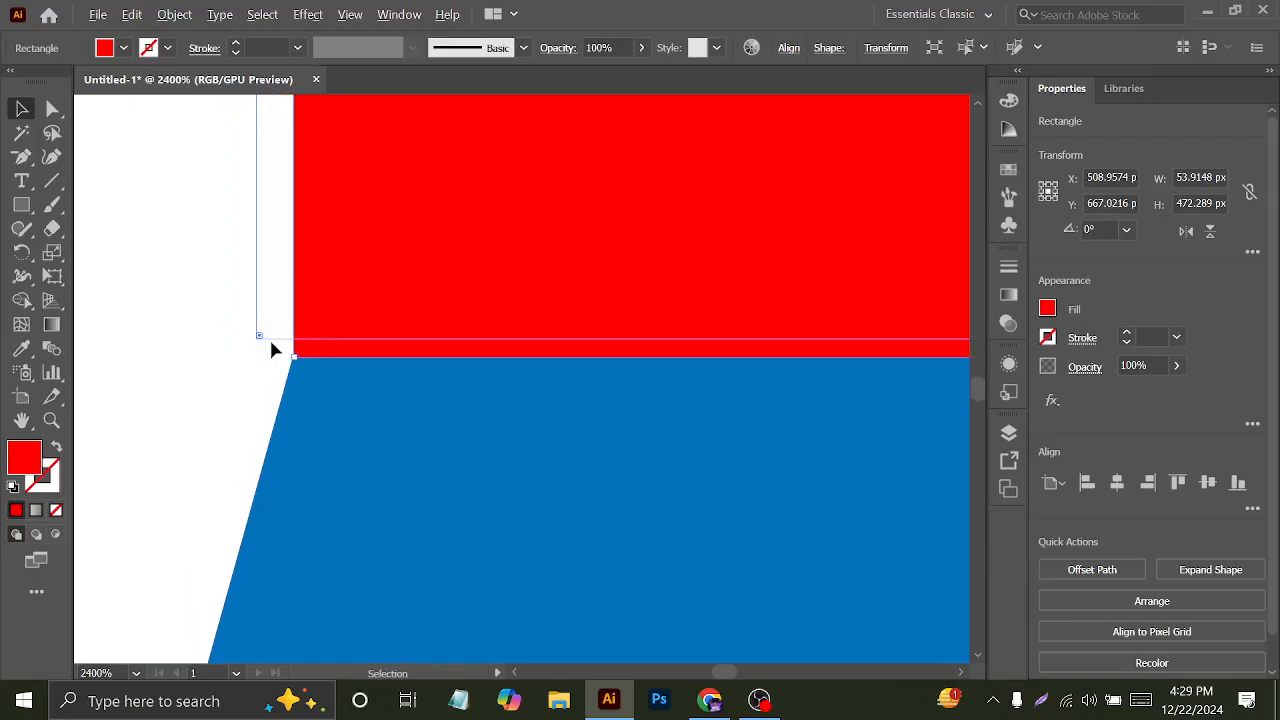
scroll(271, 343, down, 7)
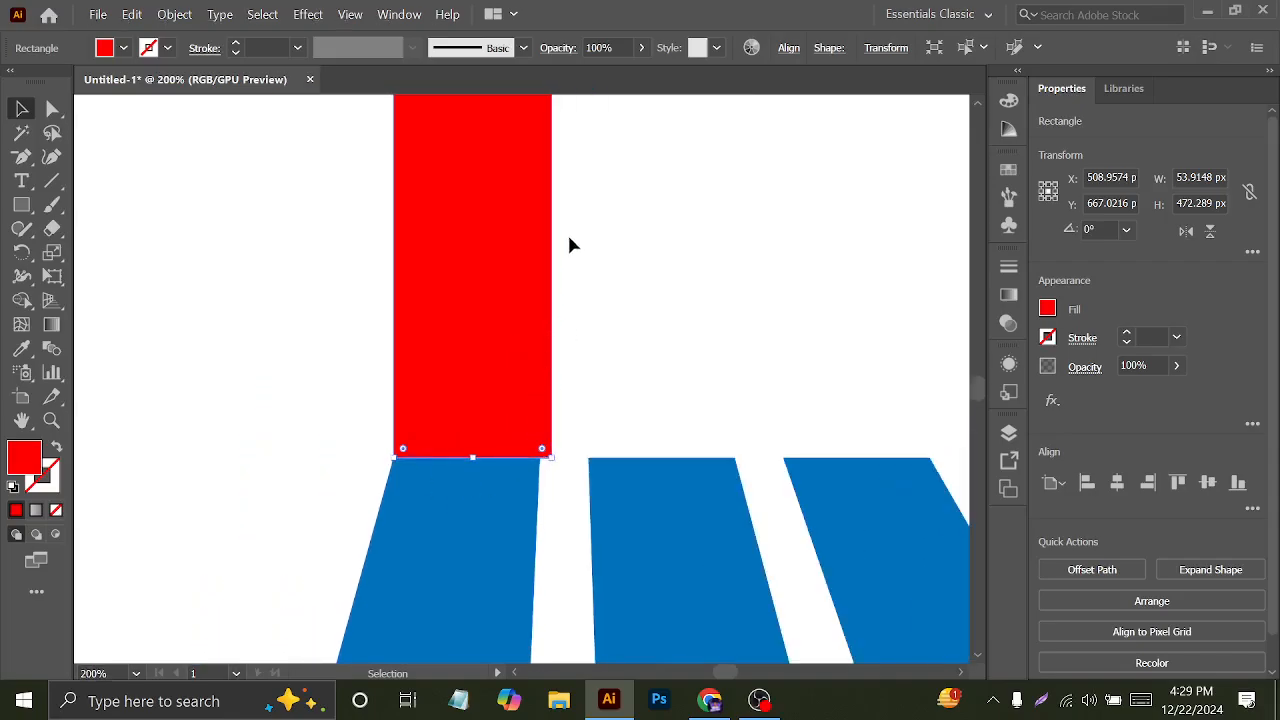
- Narrow the red rectangle from its right edge to about 50 px, matching the upper end of the first blue bar
scroll(560, 260, up, 3)
scroll(545, 283, down, 1)
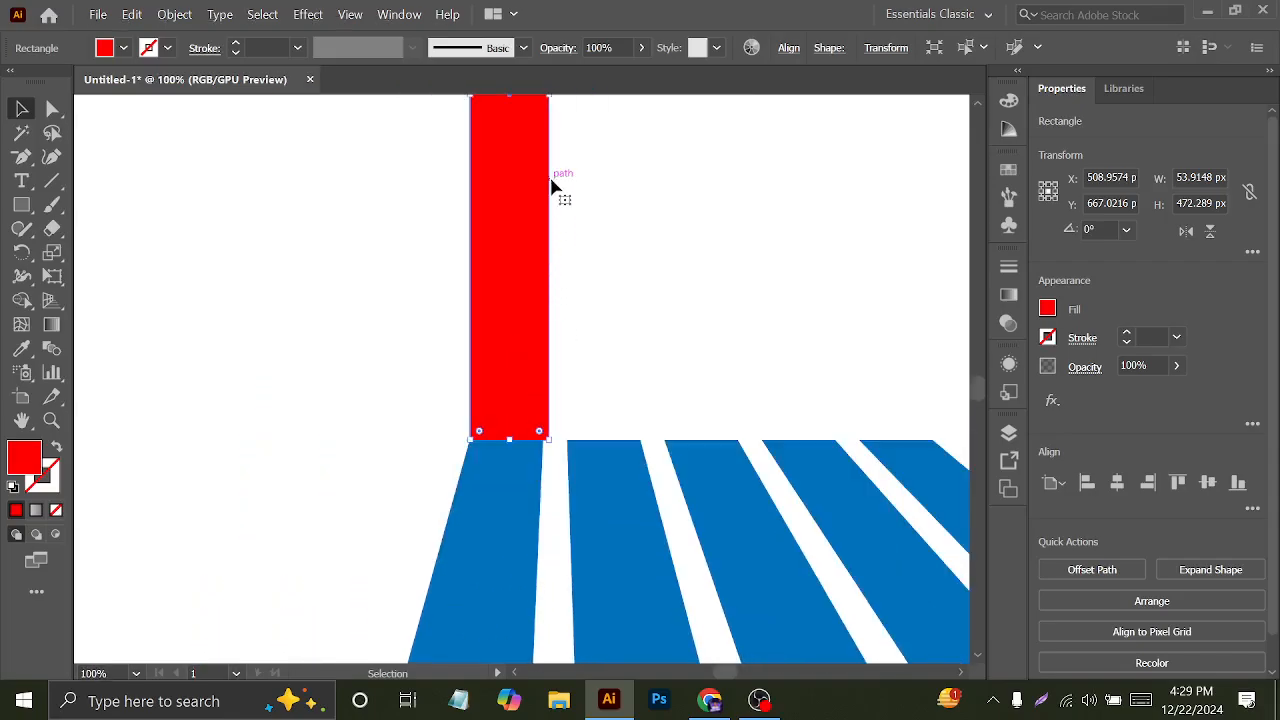
scroll(550, 125, up, 1)
drag(547, 127, 543, 129)
scroll(549, 314, right, 2)
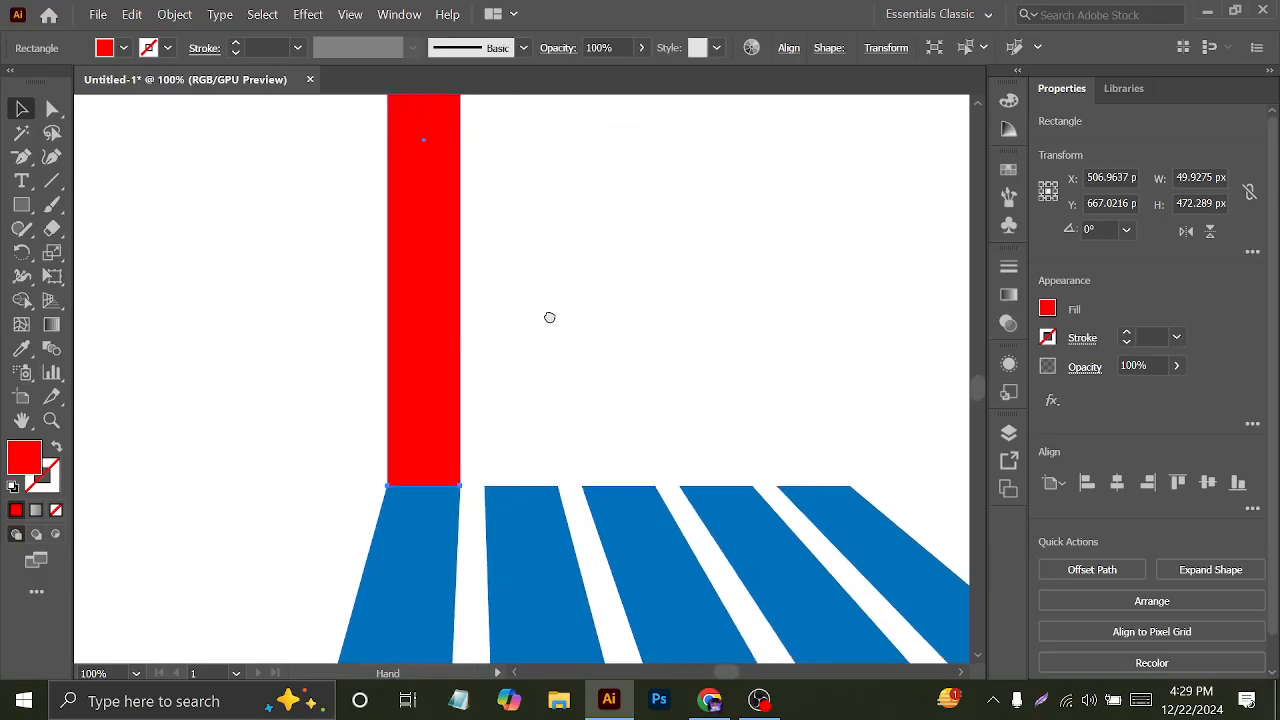
- Duplicate the red rectangle onto the second blue bar and repeat the copy three times so every blue bar has one
scroll(533, 316, down, 1)
scroll(510, 331, up, 2)
drag(457, 331, 520, 334)
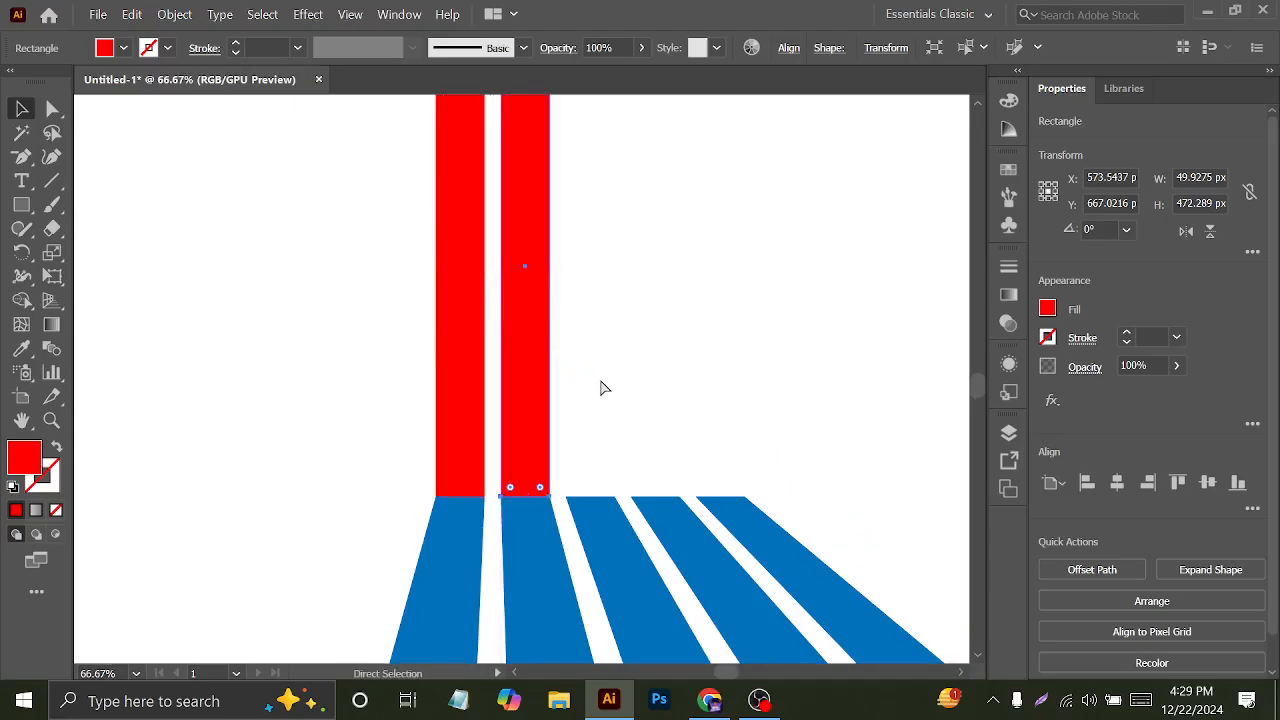
key(ctrl+d)
key(ctrl+d)
key(ctrl+d)
scroll(508, 471, down, 3)
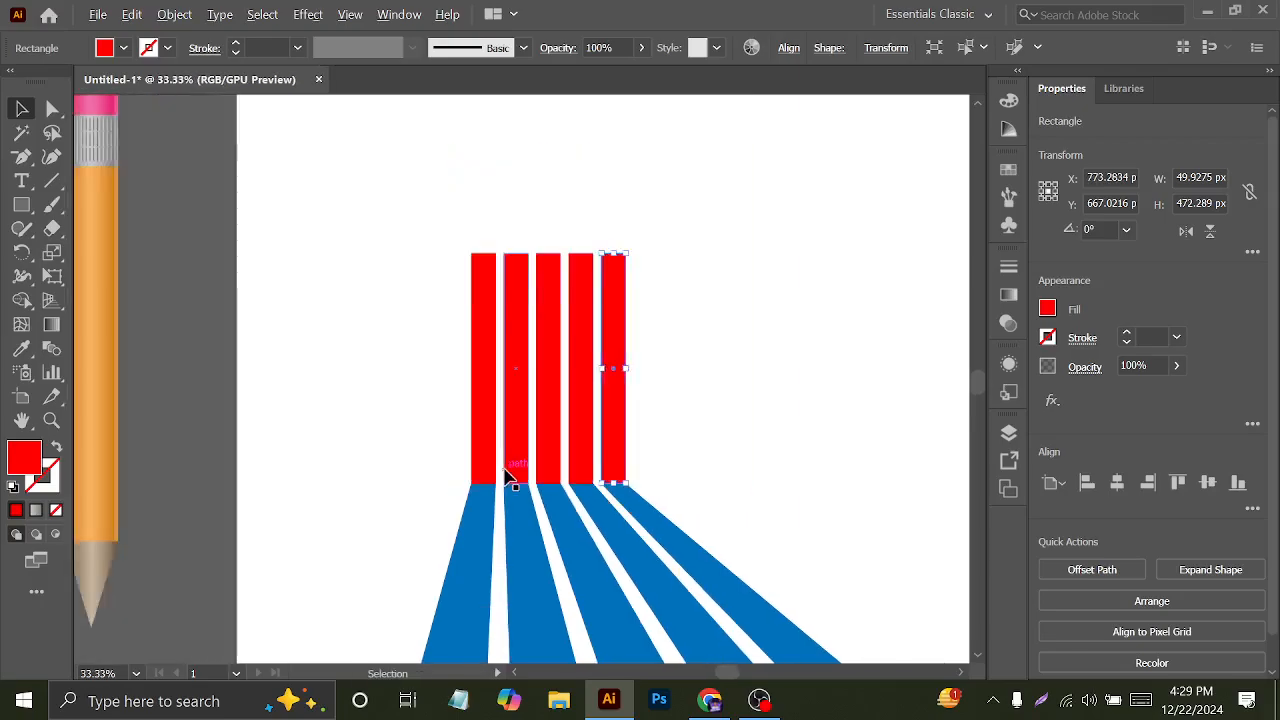
click(679, 441)
- Select the group of tapered blue bars and fill it with dark gray
scroll(540, 375, down, 4)
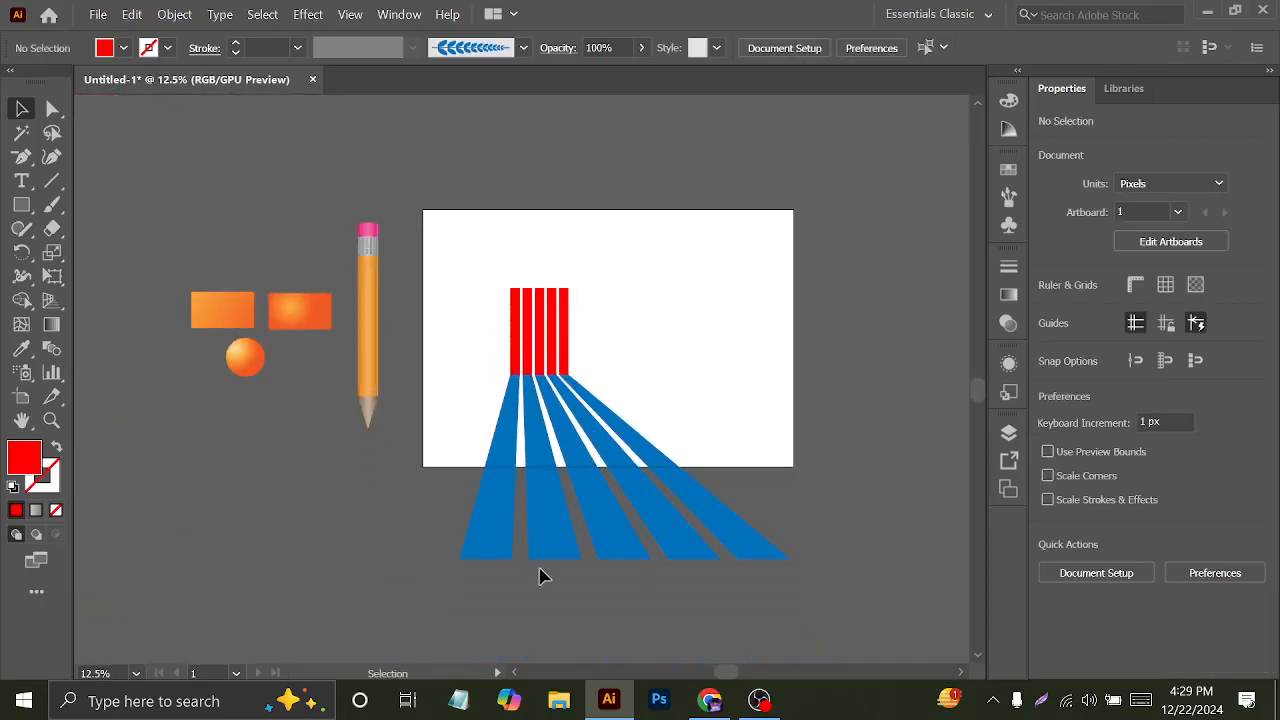
drag(458, 418, 740, 598)
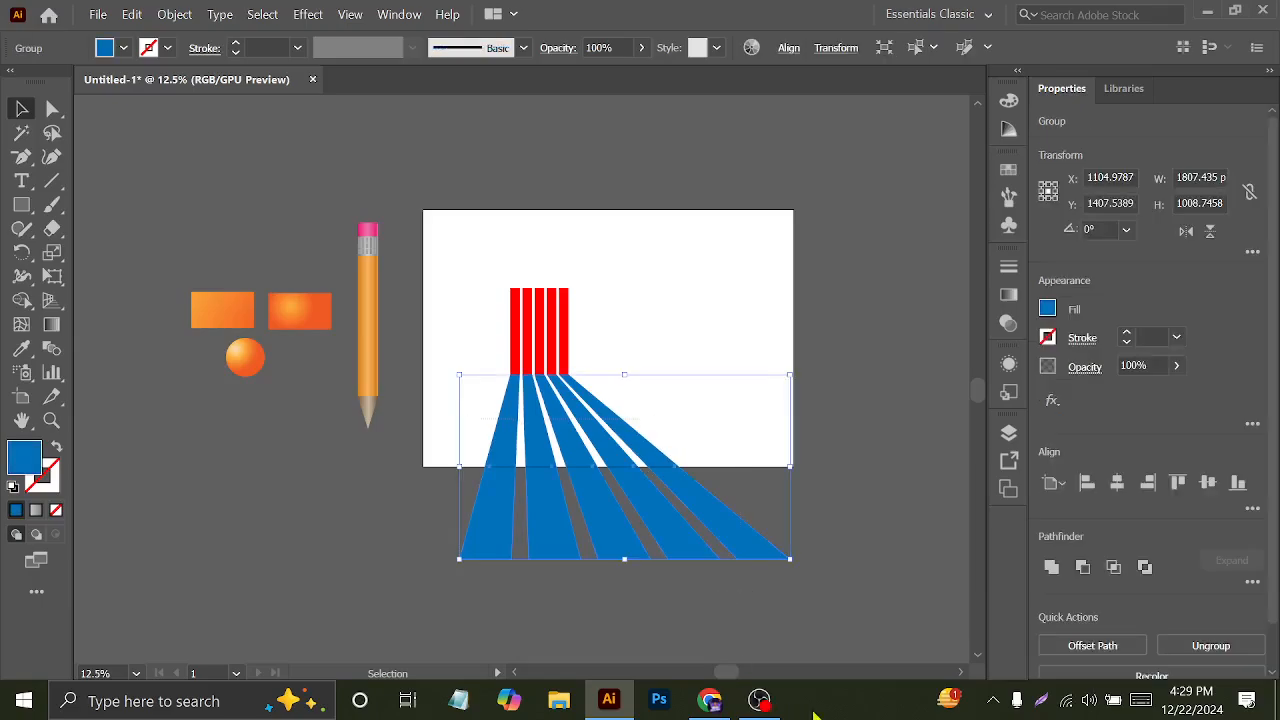
click(123, 49)
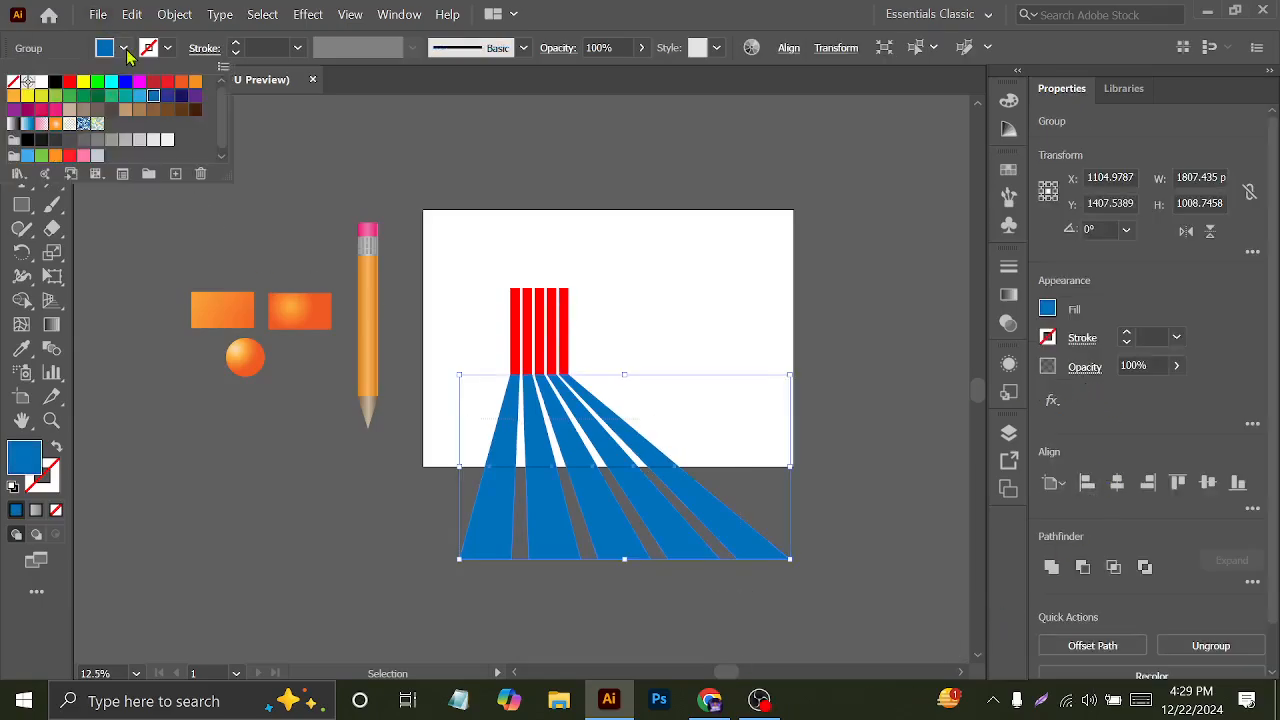
click(69, 139)
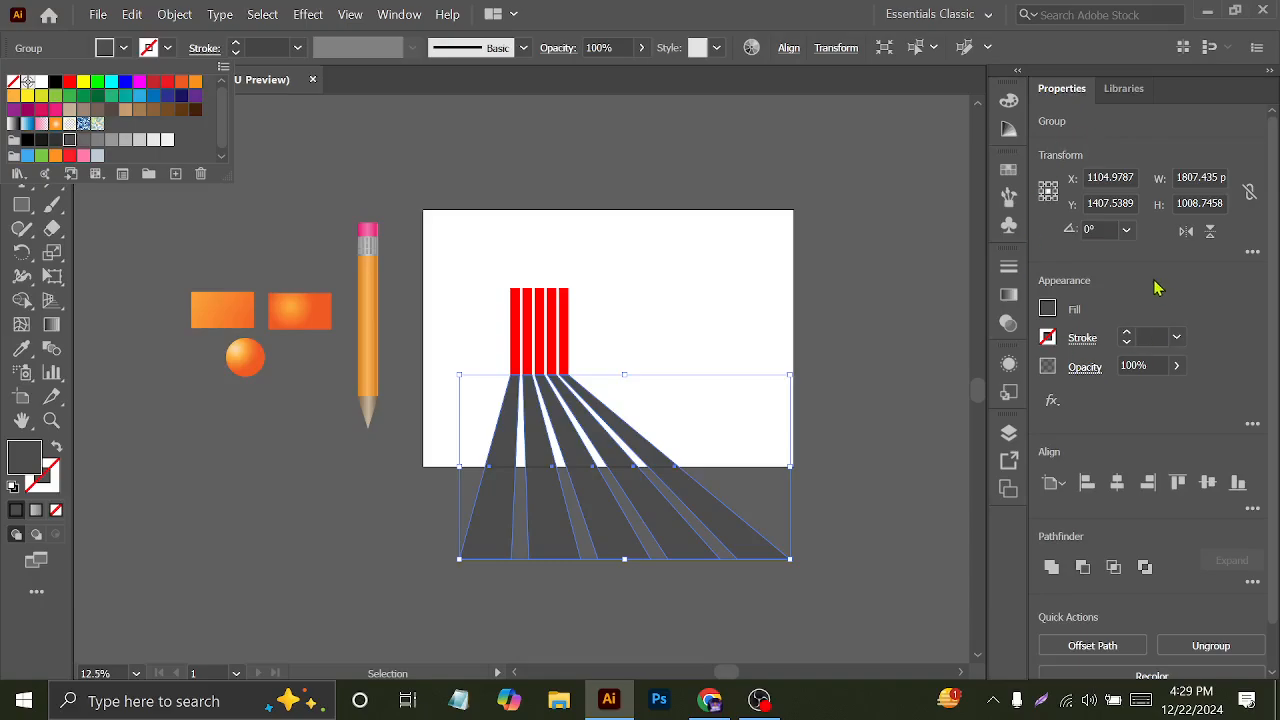
- Lower the gray bar group's opacity to 18% and deselect it
click(1176, 366)
click(1176, 368)
drag(1144, 401, 1117, 398)
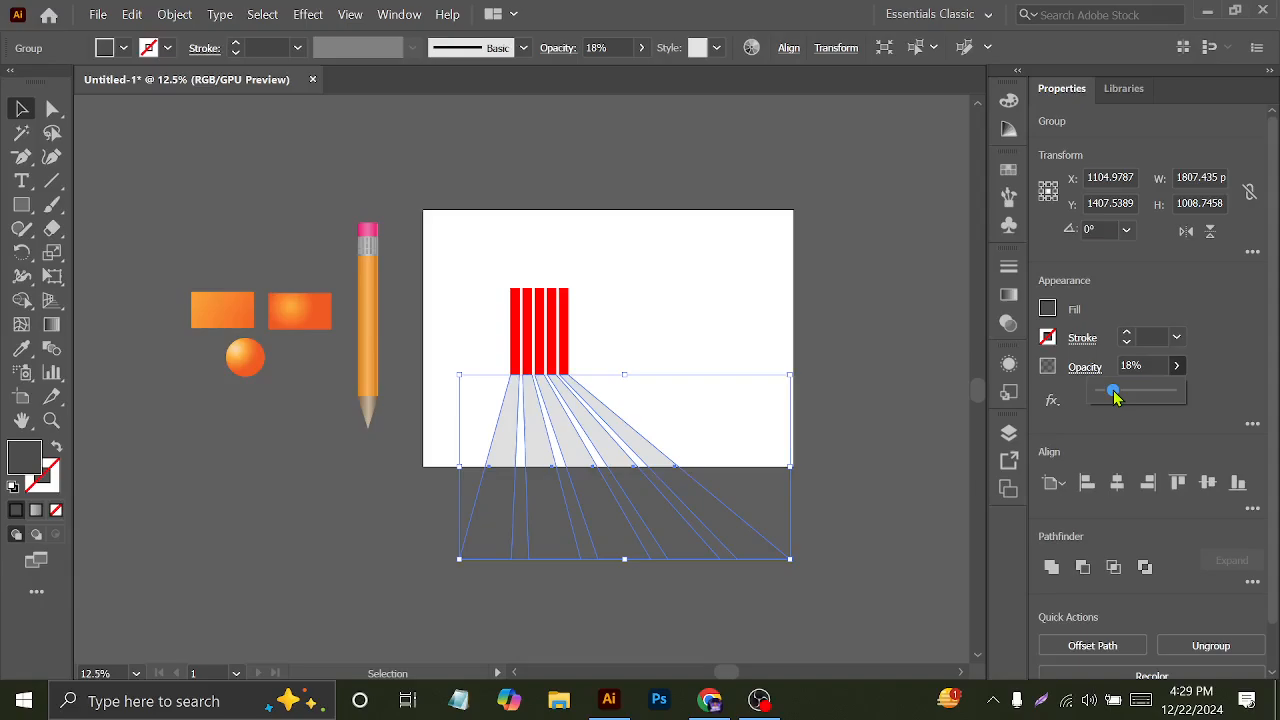
click(803, 346)
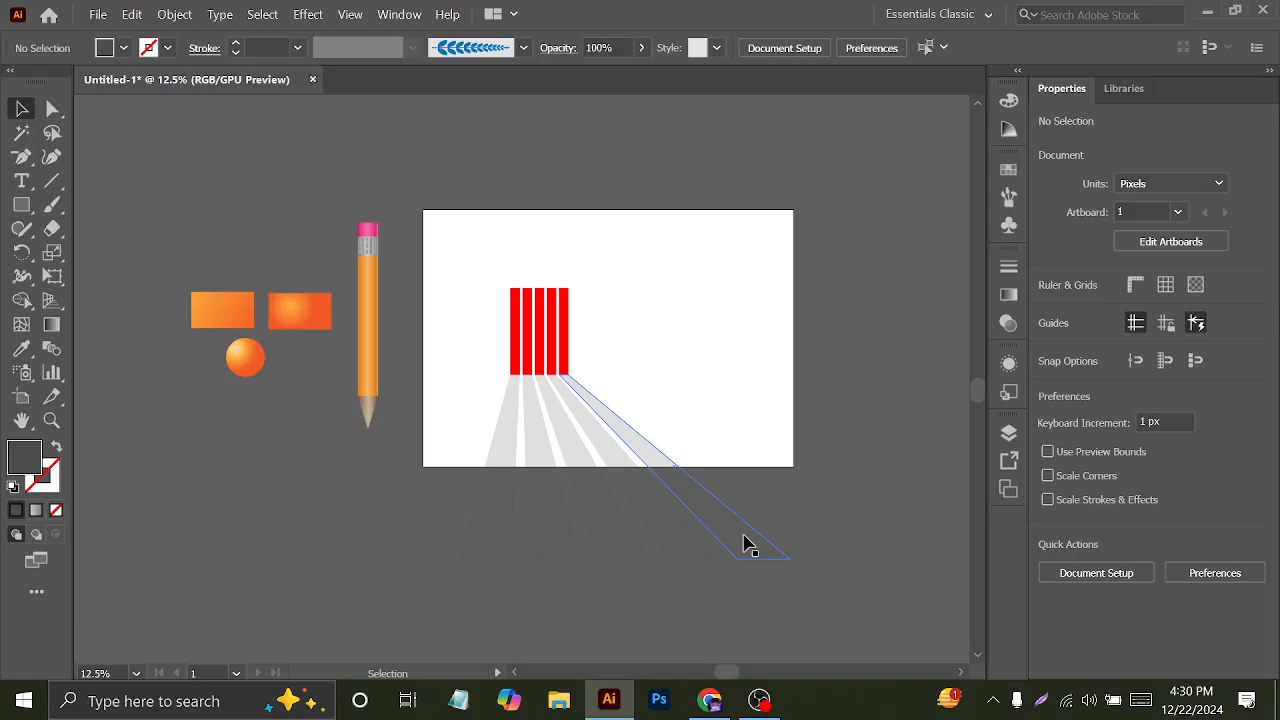
- Move the red bars with their gray shadow off the artboard to the empty area at its lower left, and deselect them
drag(466, 266, 233, 541)
click(540, 352)
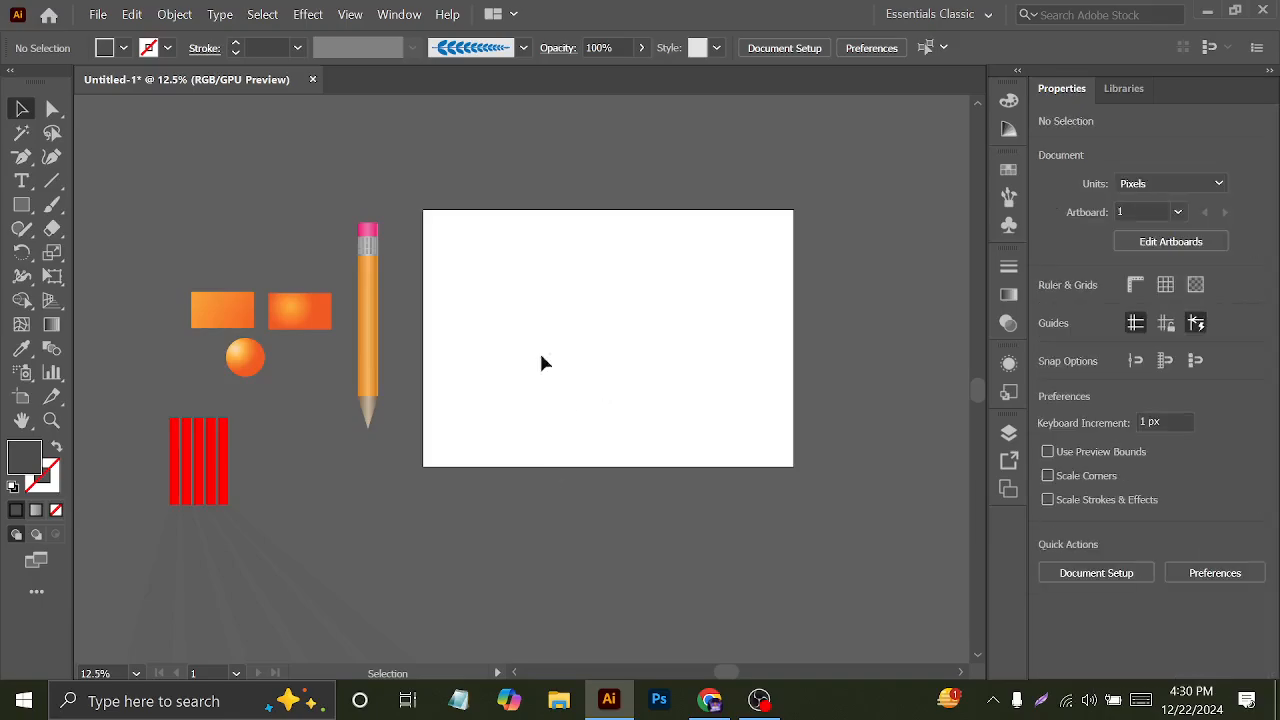
click(52, 253)
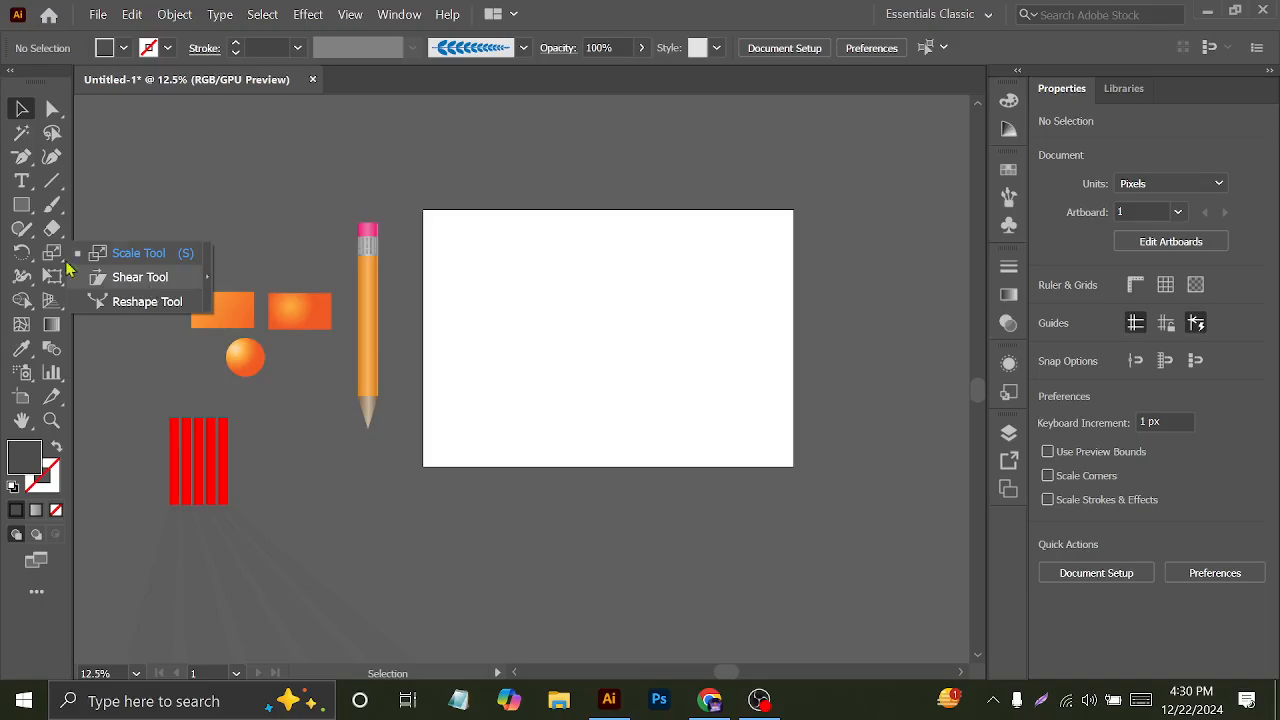
click(516, 366)
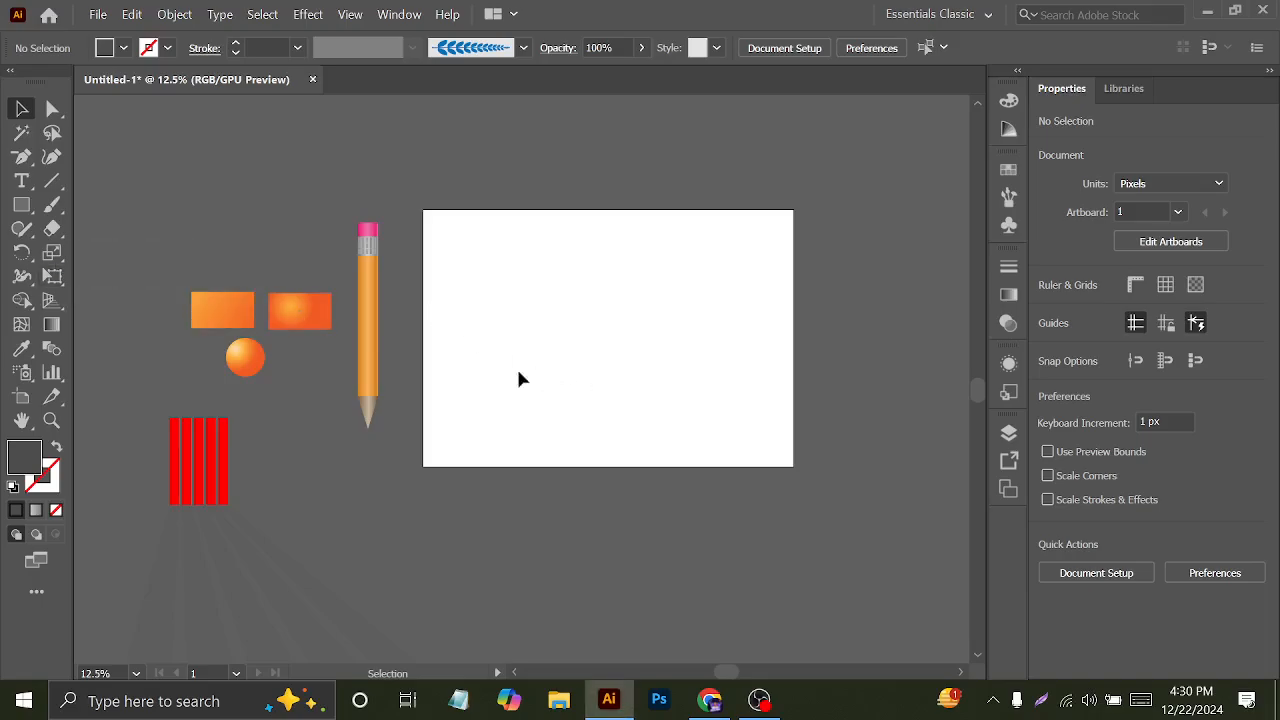
- Draw a dark gray square about 175 px wide near the artboard's upper left corner and duplicate it to its right
click(21, 204)
scroll(606, 280, up, 1)
mouse_move(441, 221)
mouse_down()
mouse_move(464, 243)
mouse_move(551, 246)
mouse_move(539, 241)
mouse_up()
click(21, 108)
scroll(441, 221, up, 2)
drag(630, 264, 573, 255)
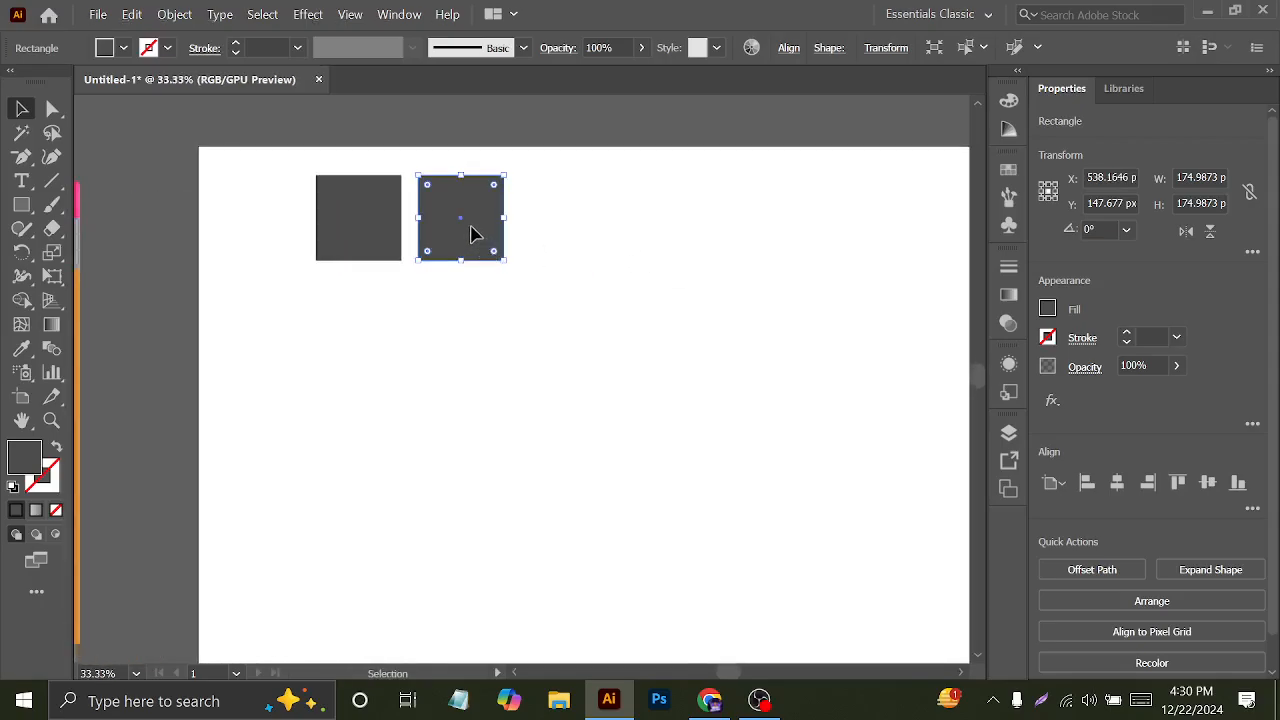
- Move the duplicate square toward the artboard's center and enlarge it proportionally to about 566 px
drag(471, 194, 662, 334)
drag(723, 443, 603, 352)
drag(577, 277, 671, 348)
scroll(632, 334, down, 3)
drag(570, 302, 584, 365)
scroll(610, 405, up, 1)
scroll(713, 444, up, 1)
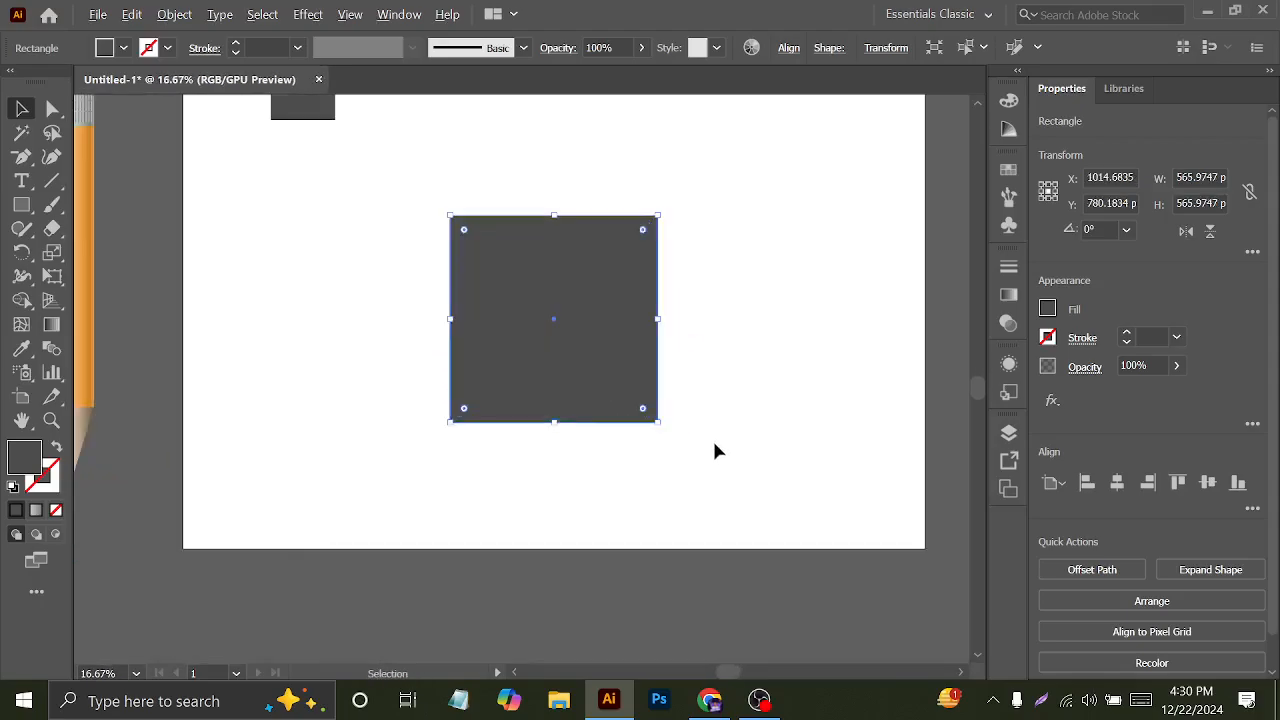
- Try the Shear tool on the large square by its bottom edge and its right edge, undoing each slant
drag(52, 252, 124, 277)
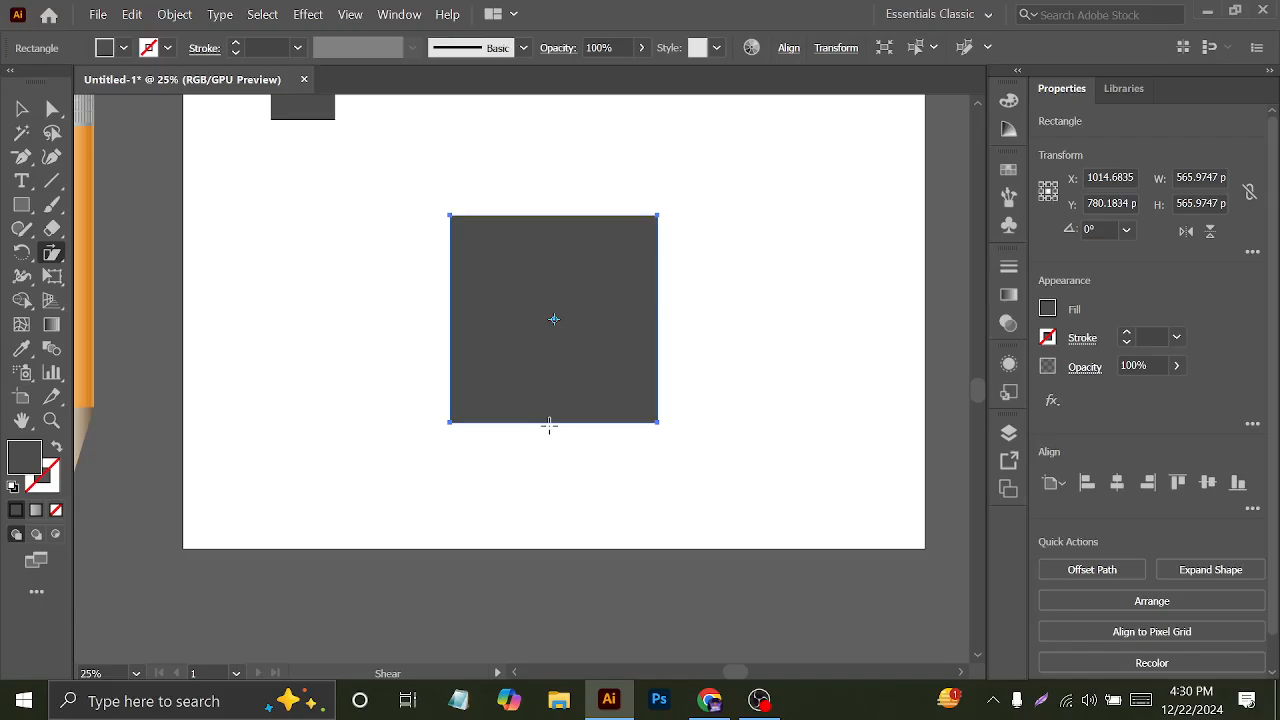
drag(554, 421, 624, 421)
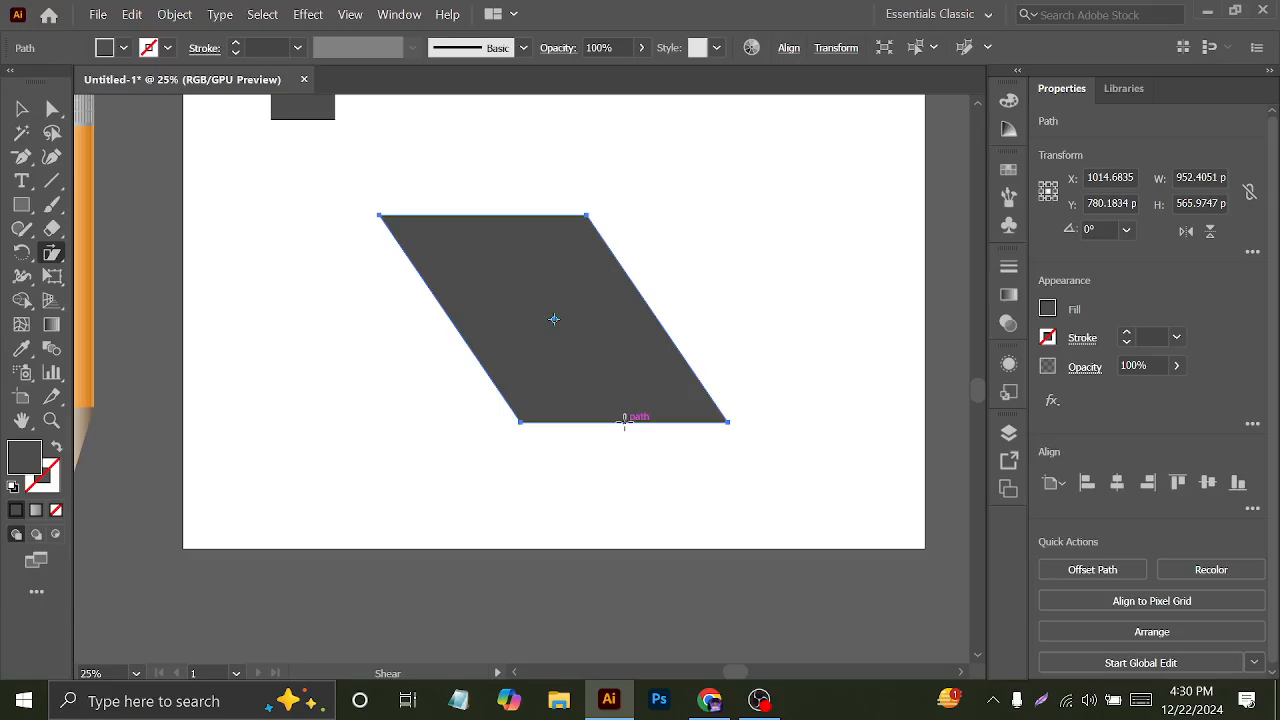
key(ctrl+z)
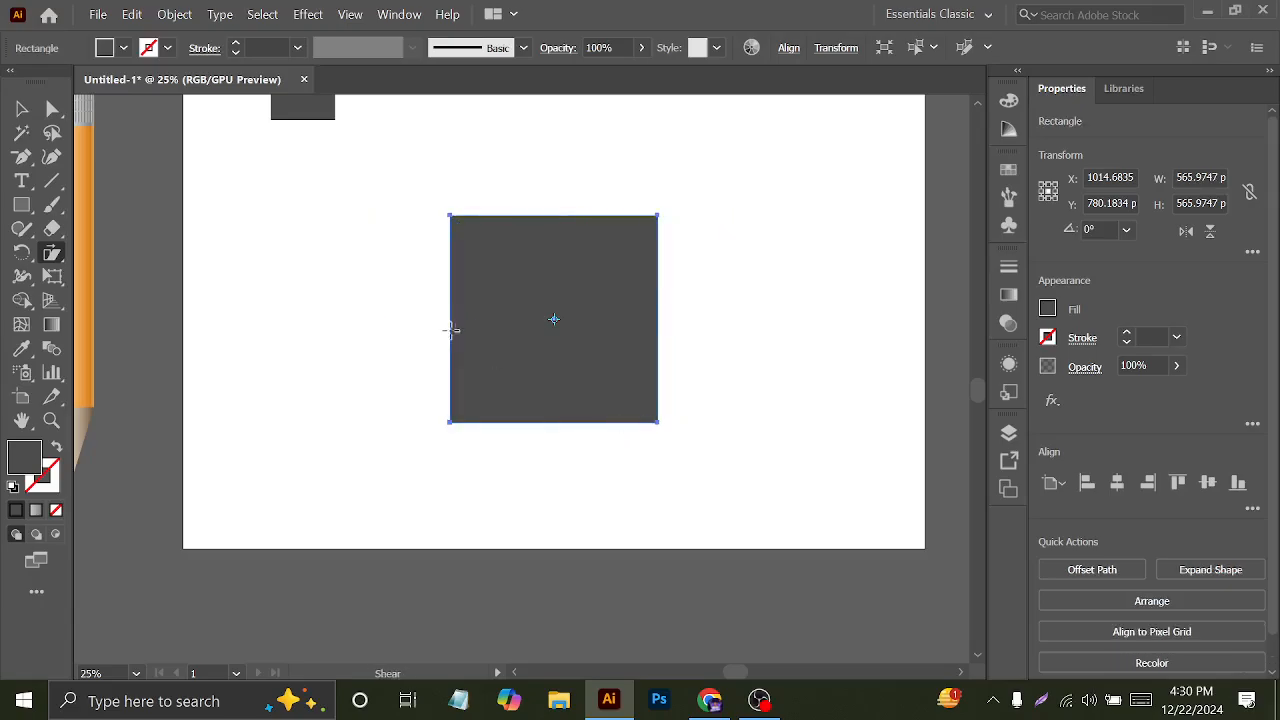
drag(663, 316, 656, 272)
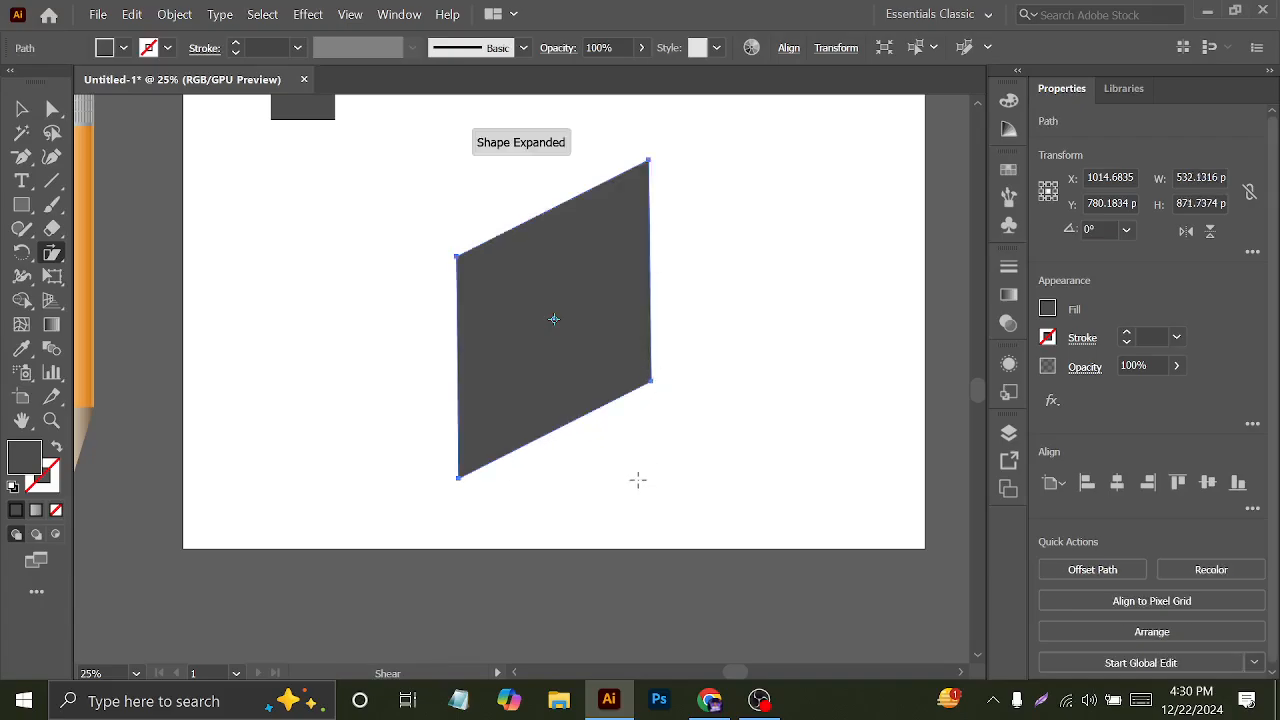
key(ctrl+z)
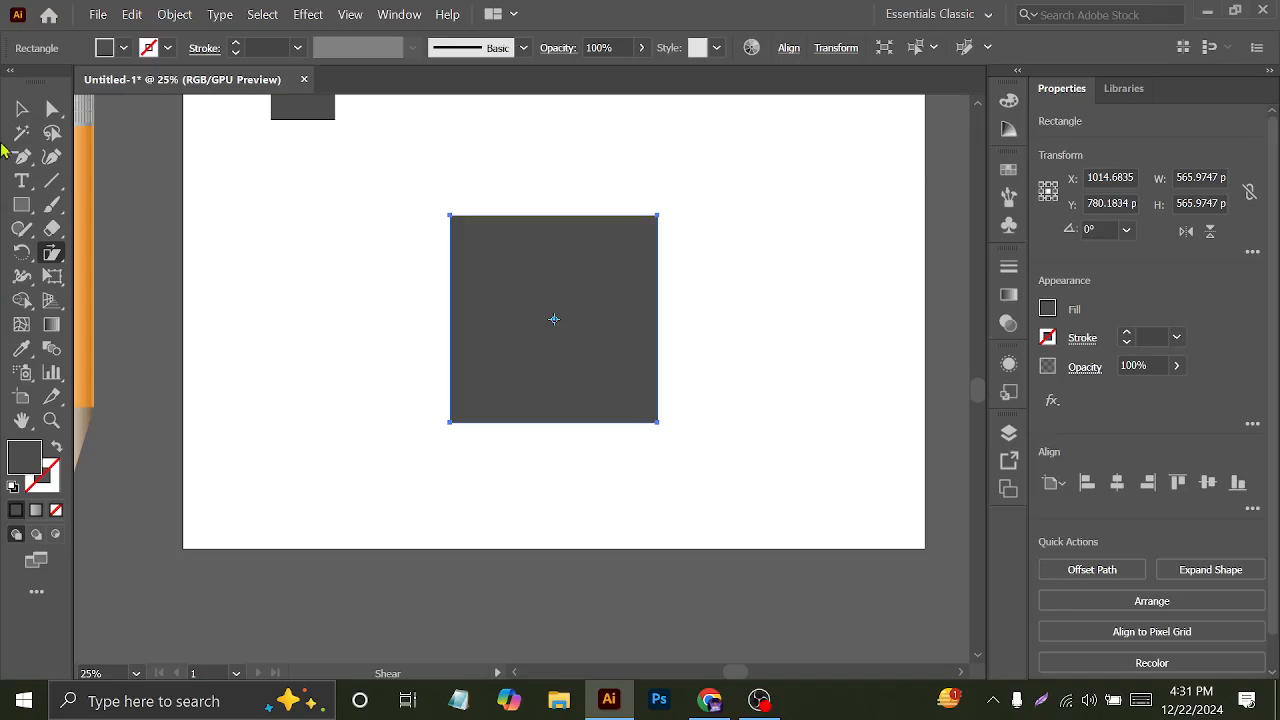
- Slant the large square by directly selecting its two bottom anchor points and sliding them to the right
click(21, 108)
click(53, 108)
drag(345, 400, 709, 545)
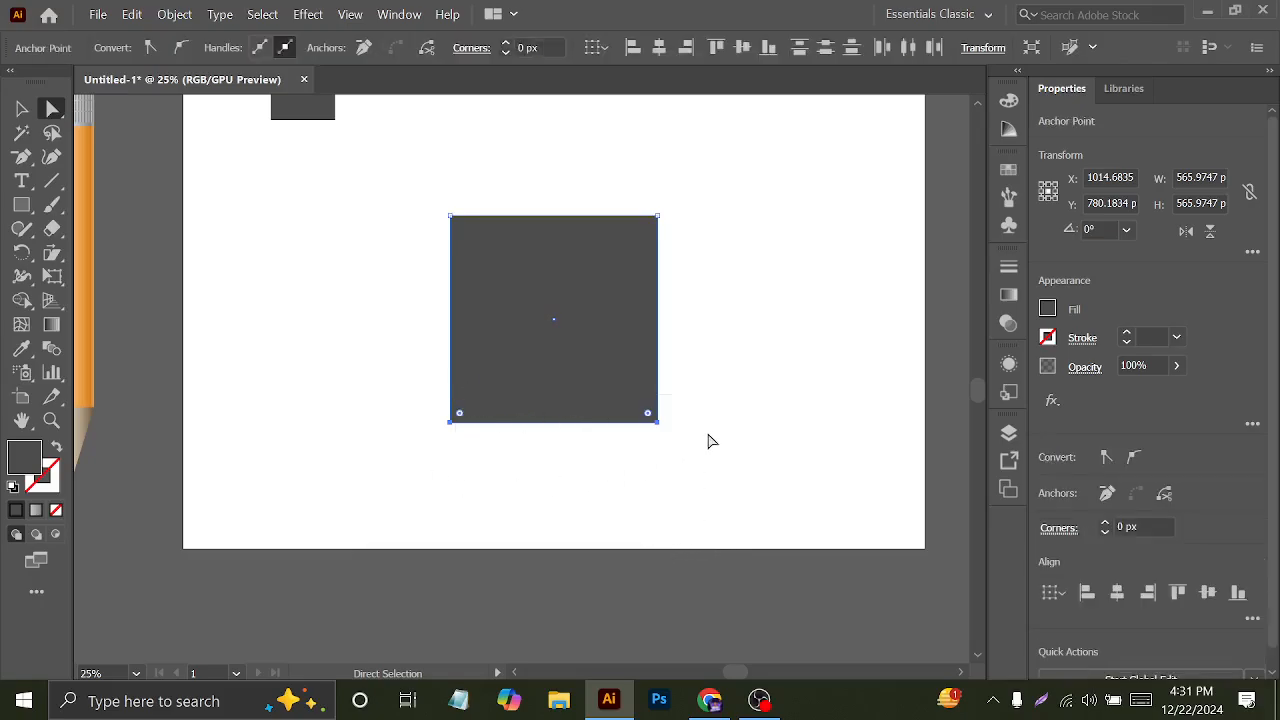
drag(548, 428, 733, 426)
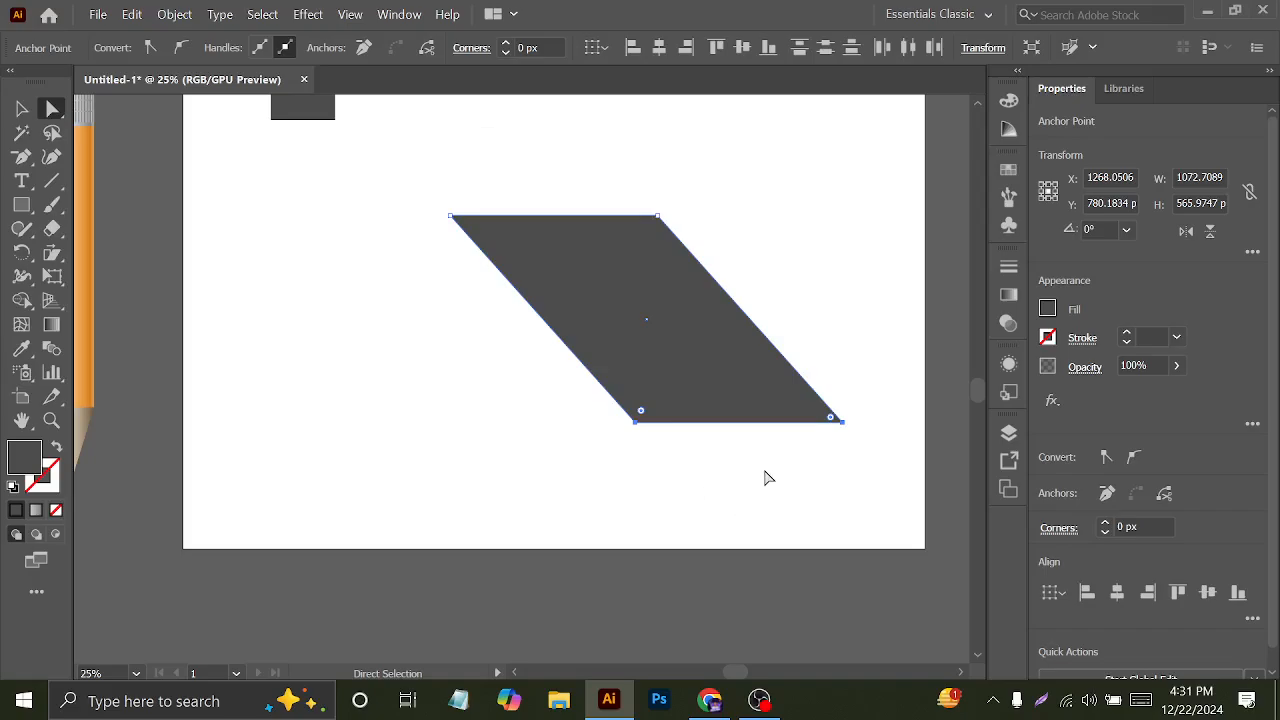
mouse_move(753, 429)
mouse_down()
mouse_move(751, 520)
mouse_move(755, 428)
mouse_up()
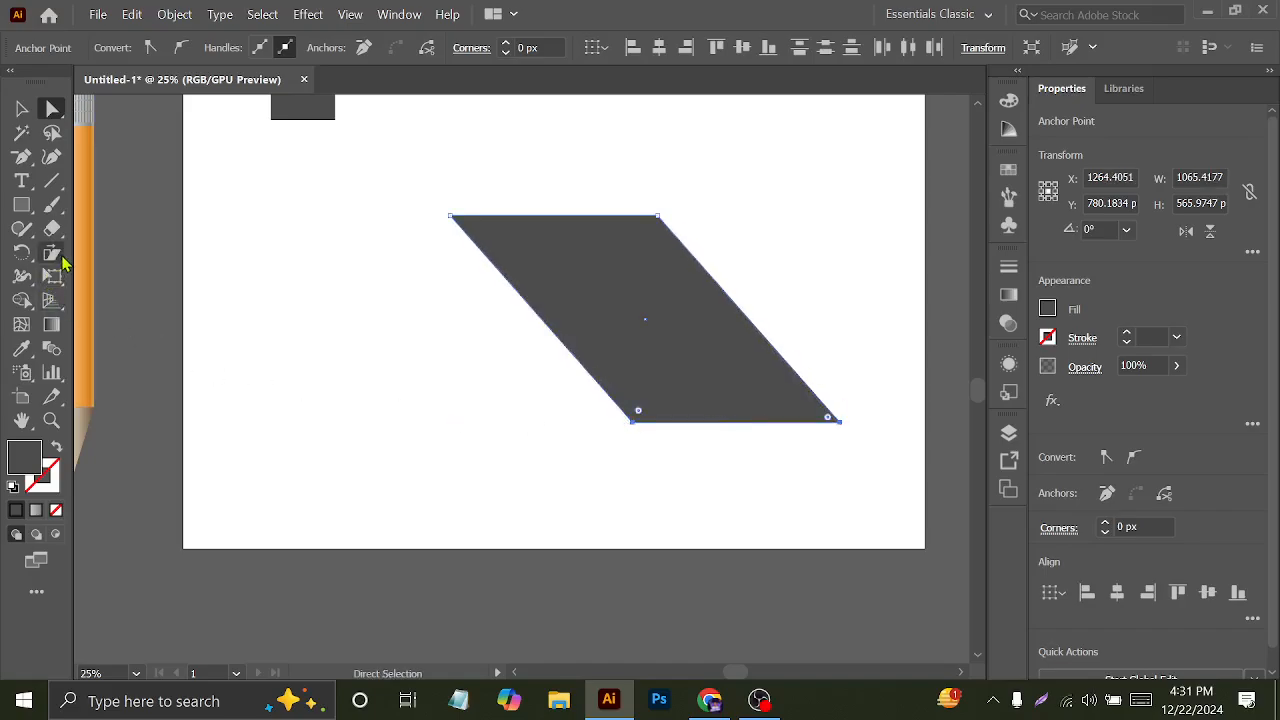
- Try moving the slanted shape to the left, undo back to the original square, and deselect it
click(57, 262)
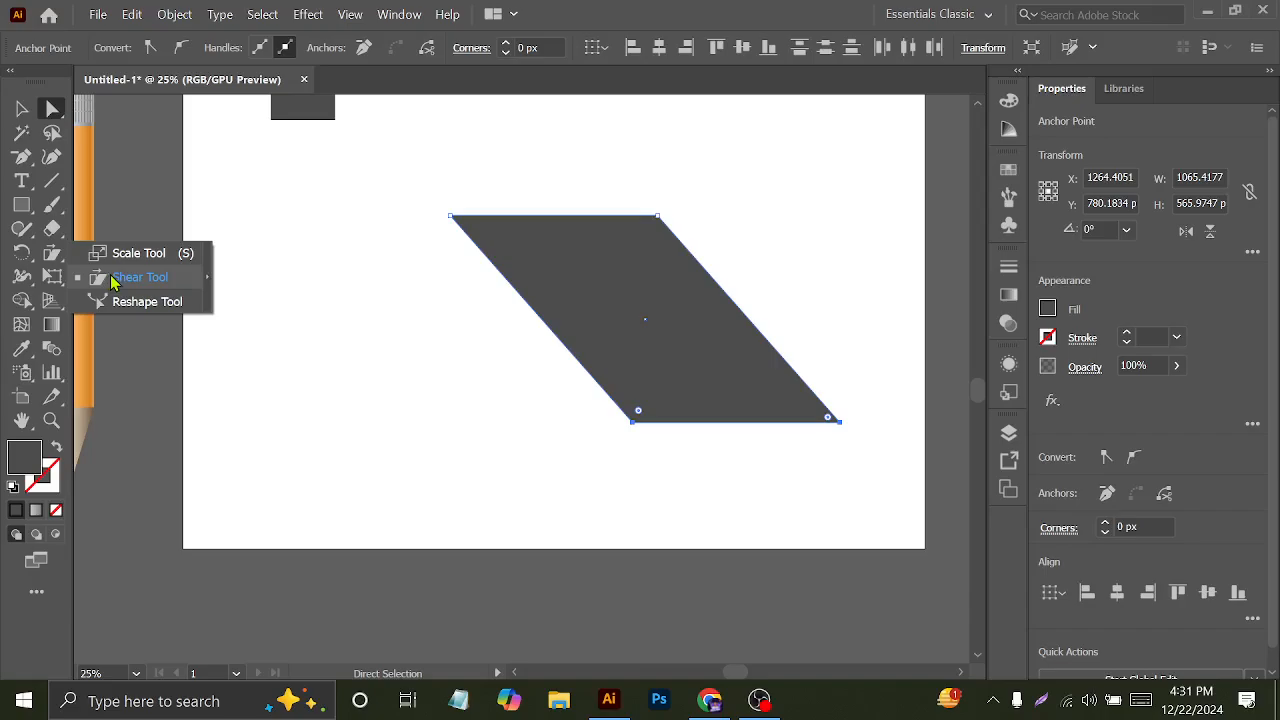
click(21, 108)
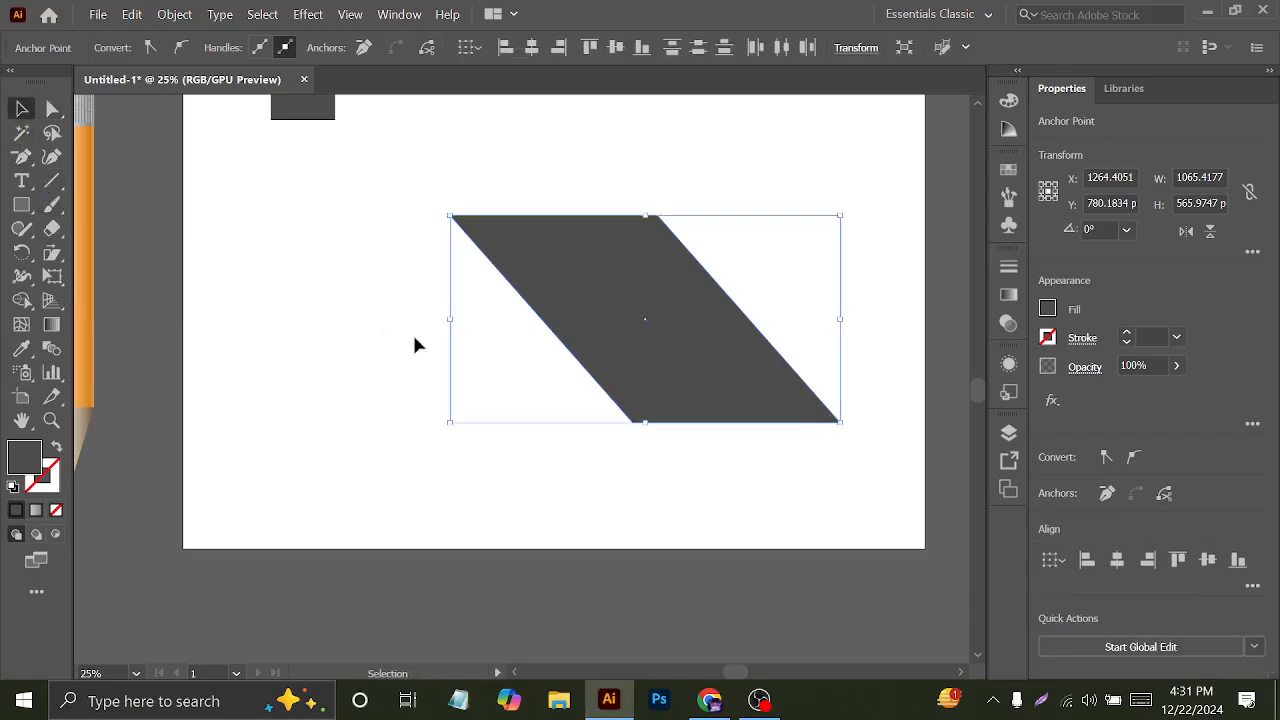
drag(594, 337, 523, 346)
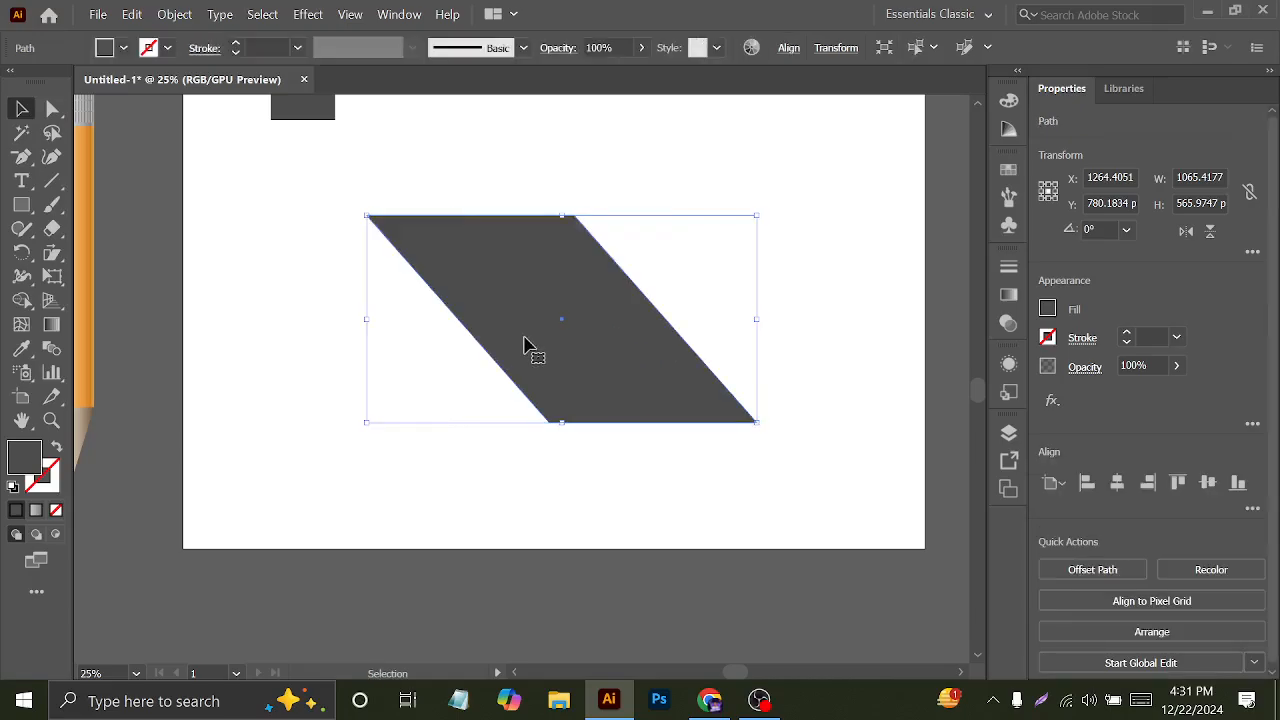
key(a)
key(ctrl+z)
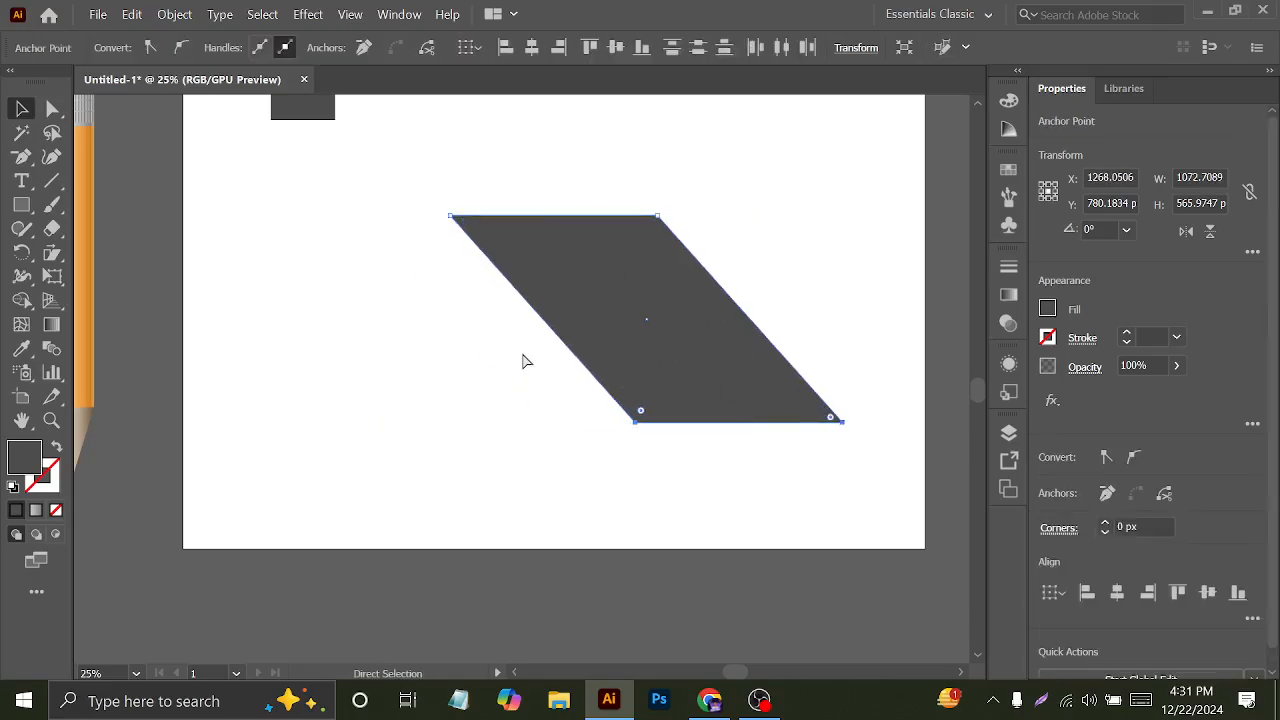
key(ctrl+z)
scroll(524, 312, up, 1)
click(437, 333)
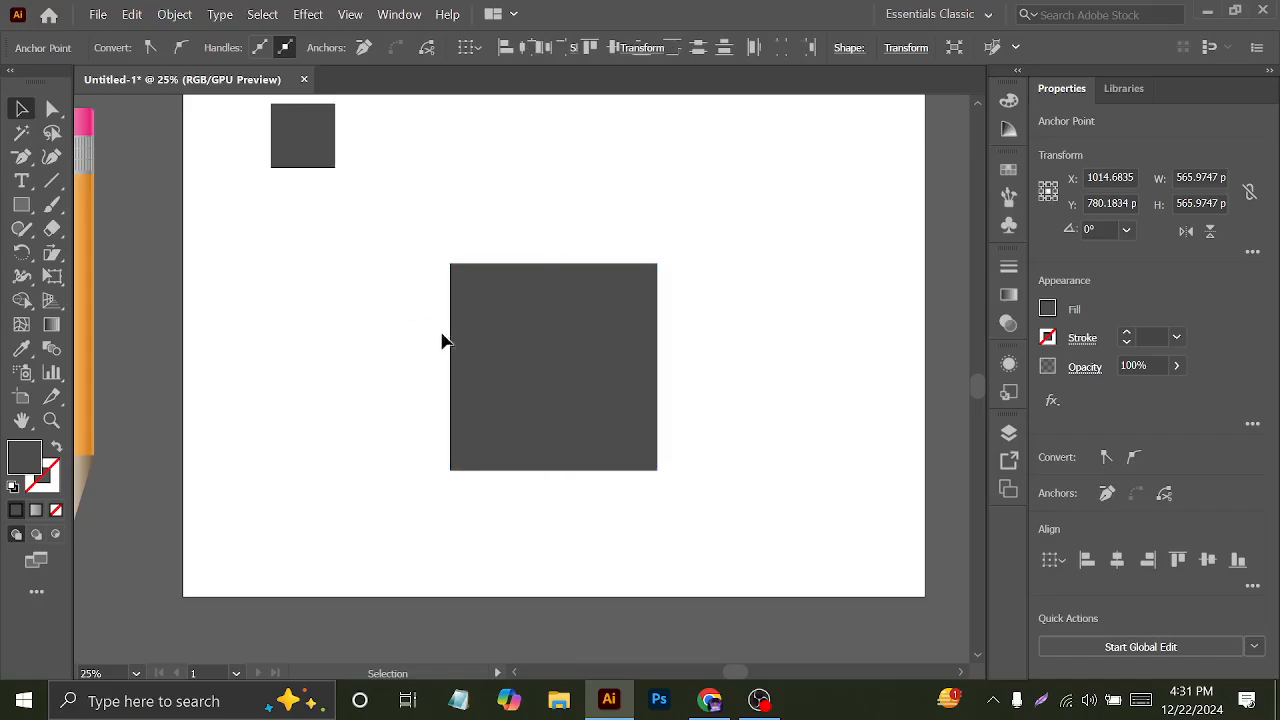
- Try shearing the large square by moving its bottom edge to the right, and undo the shear
click(554, 351)
drag(52, 253, 78, 275)
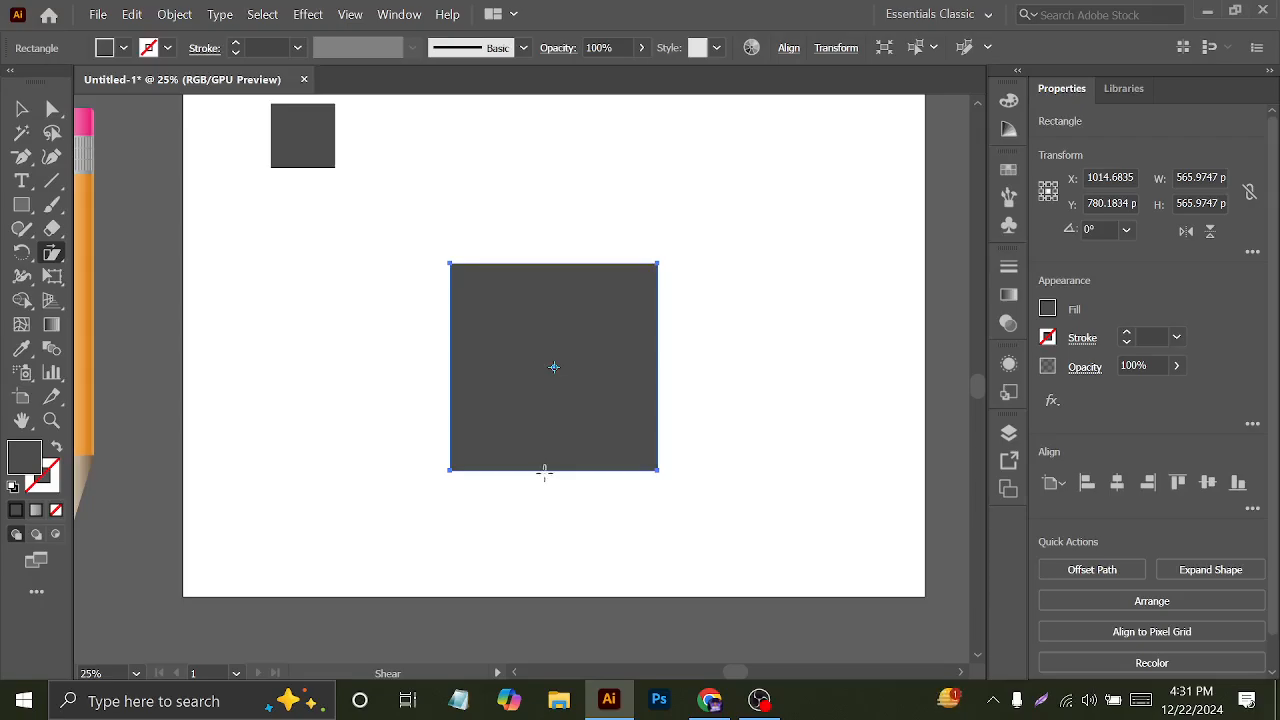
drag(537, 467, 576, 470)
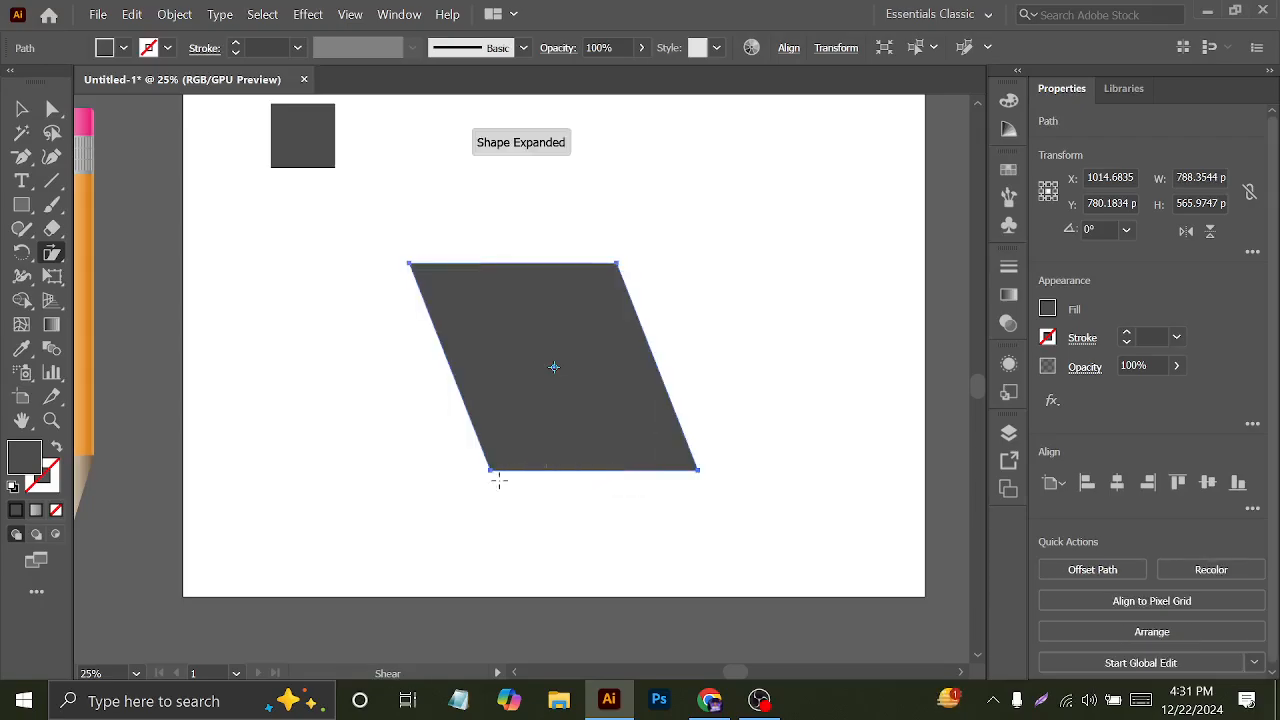
click(21, 108)
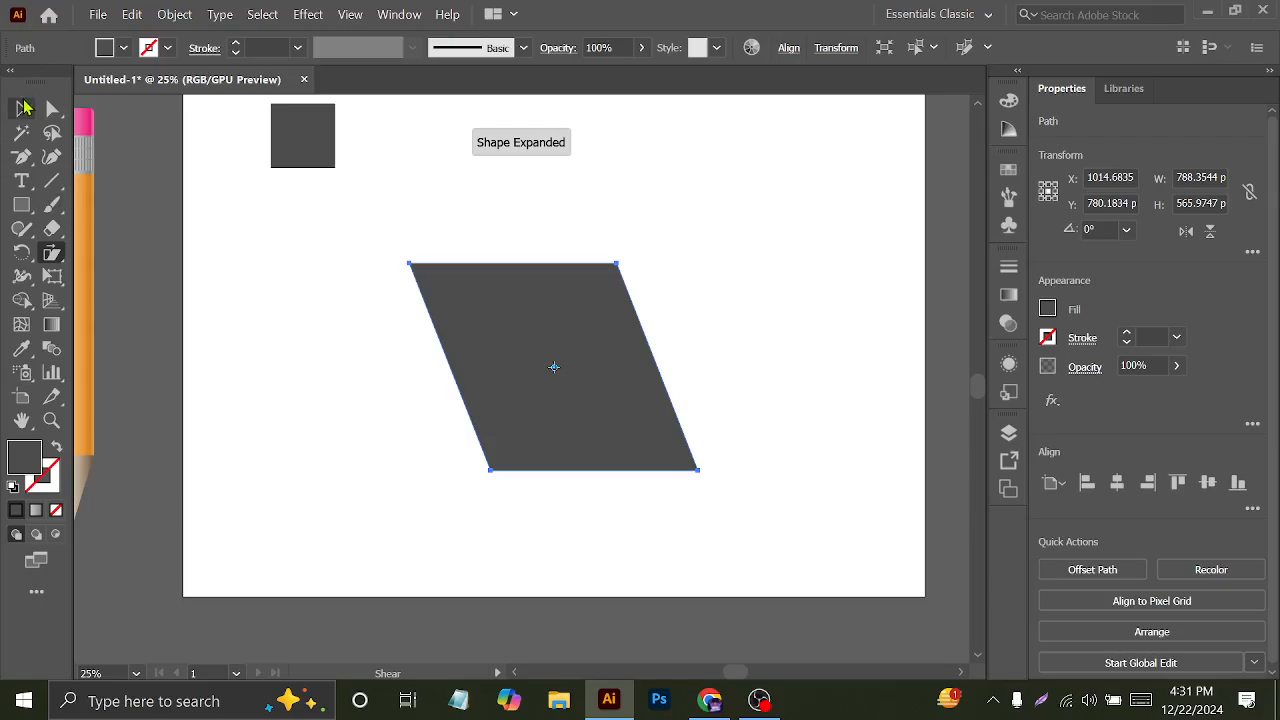
key(ctrl)
key(ctrl+z)
- Try duplicating the large square to its left for a shear comparison, and undo the attempts
drag(549, 360, 359, 345)
click(557, 371)
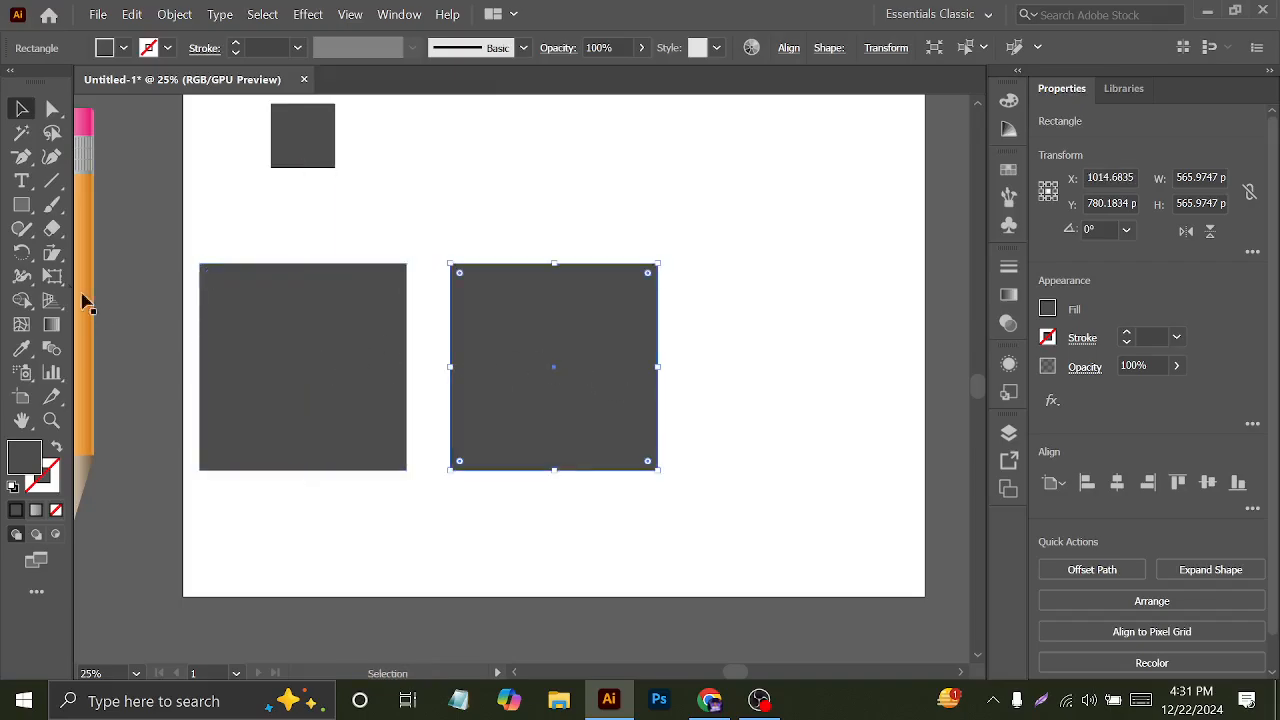
click(51, 255)
click(546, 465)
key(ctrl+z)
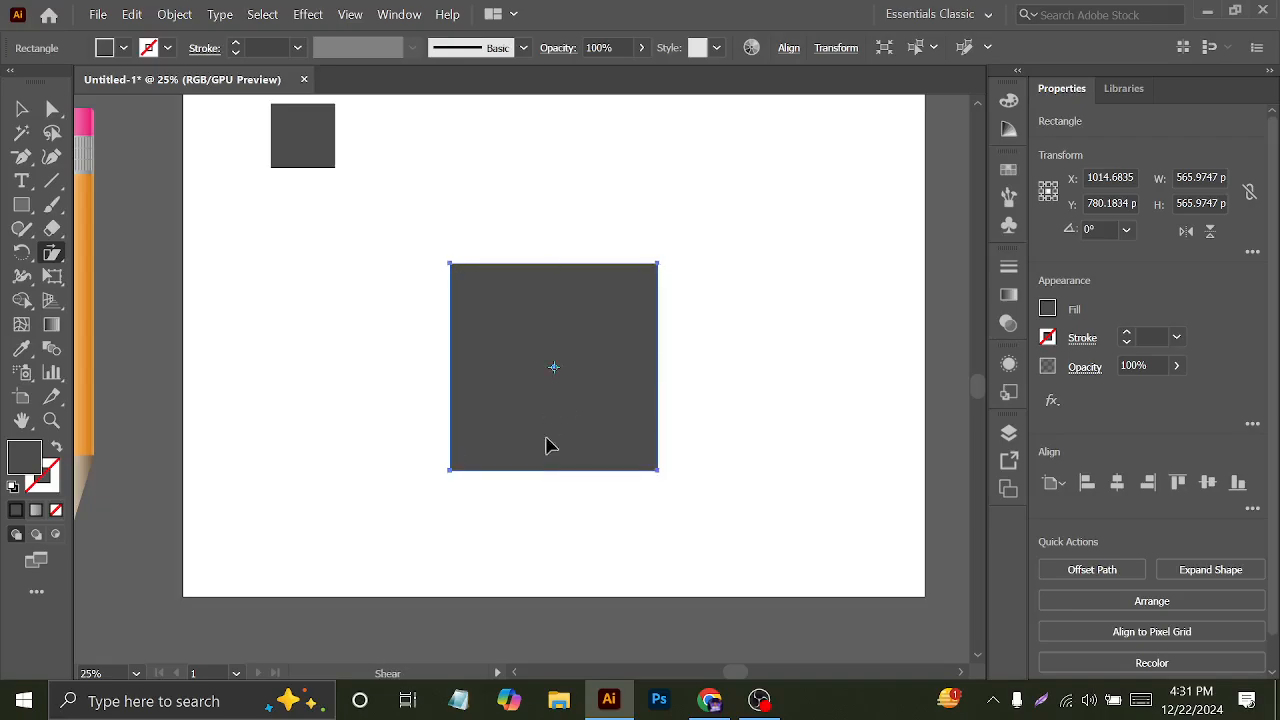
drag(551, 397, 416, 390)
key(ctrl+z)
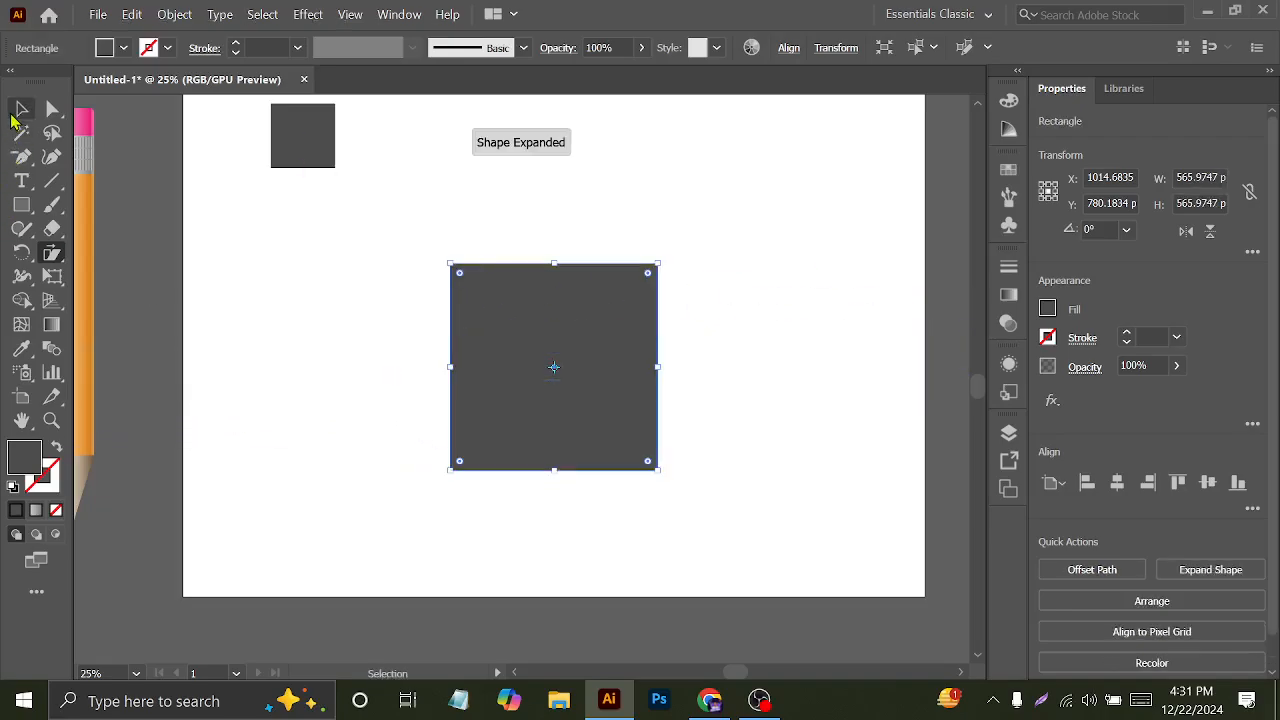
- Duplicate the large square to its left and reselect the original
click(21, 110)
drag(510, 331, 225, 346)
click(214, 212)
click(552, 335)
- Shear the original large square so its bottom edge shifts right, and set it side by side with the unsheared copy
click(52, 253)
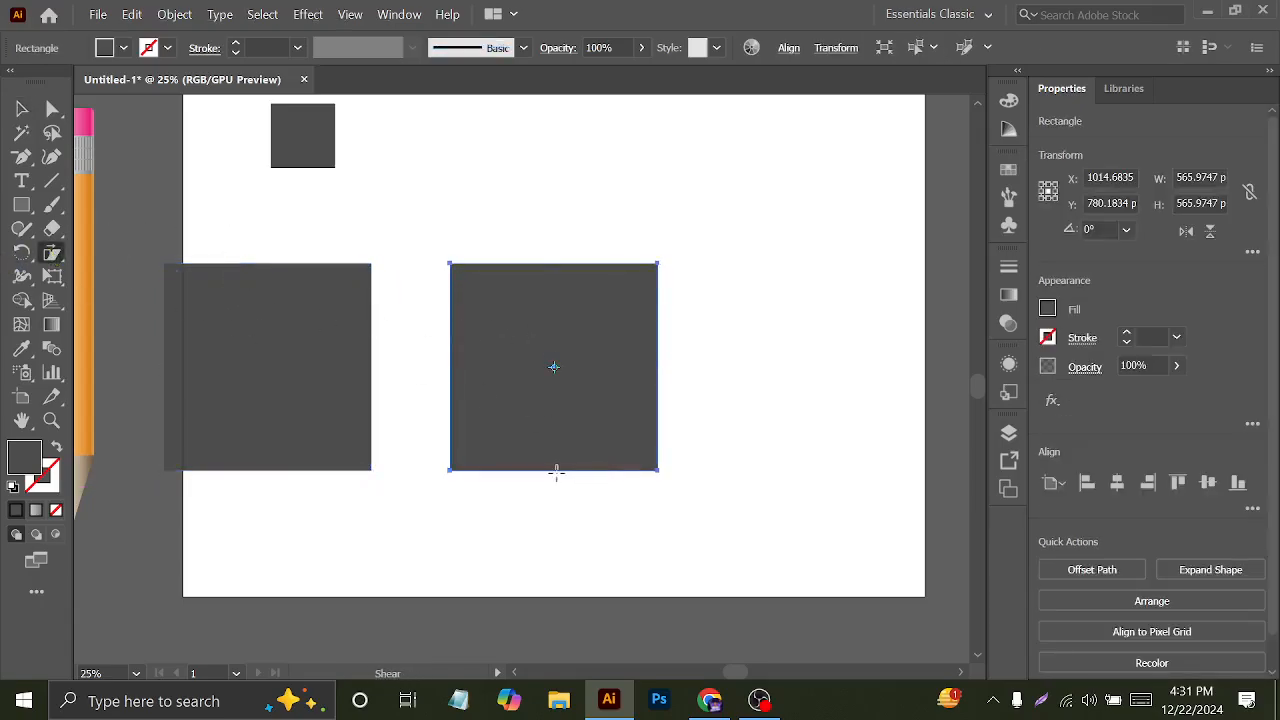
drag(546, 467, 593, 472)
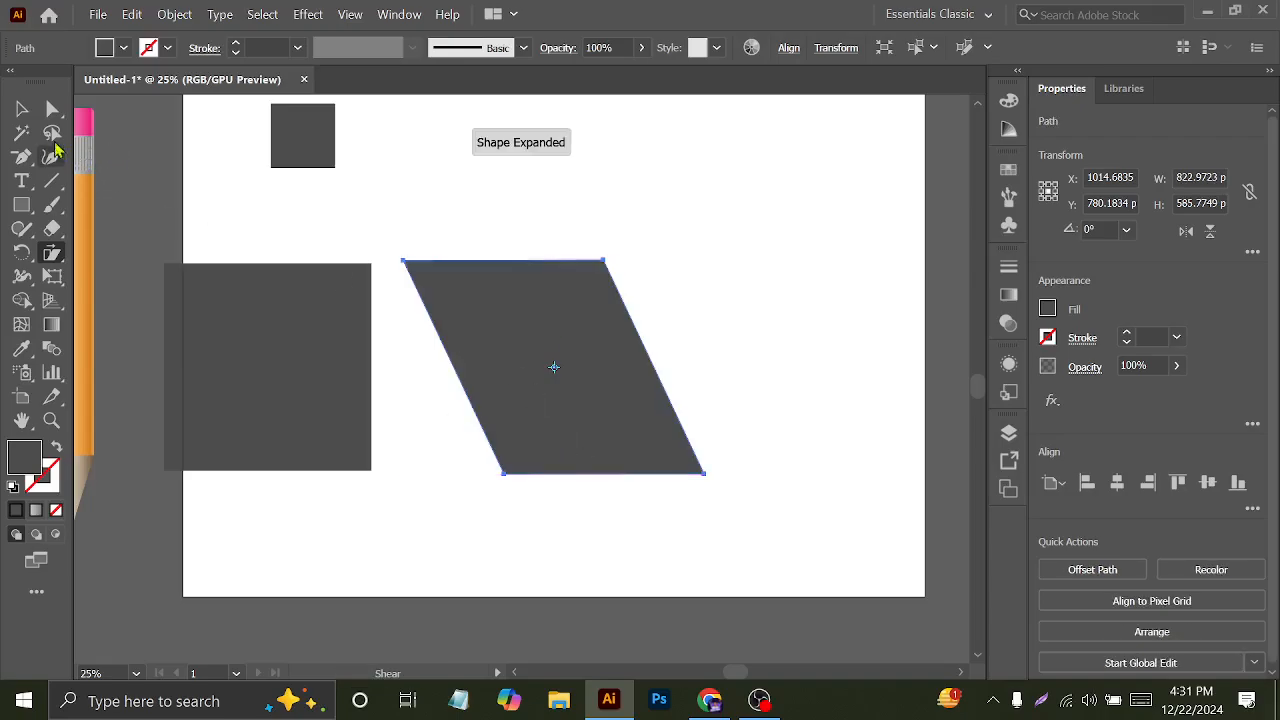
click(21, 109)
drag(535, 322, 762, 341)
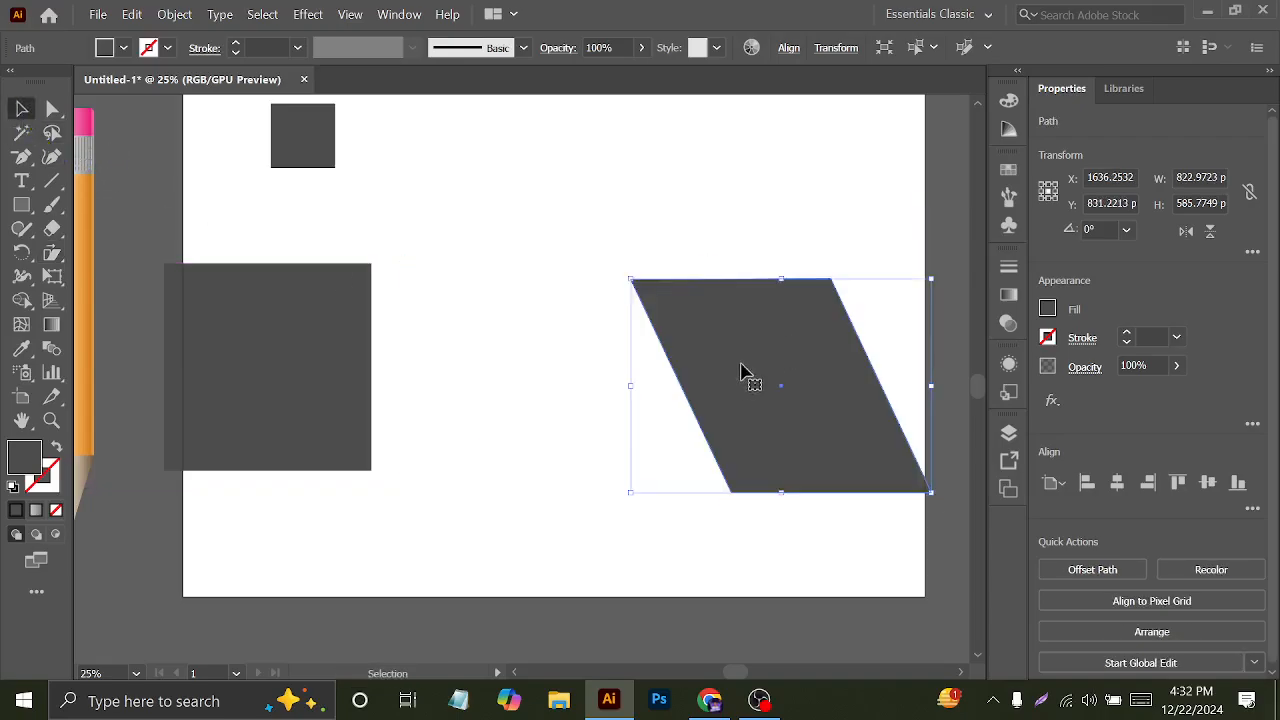
drag(280, 390, 436, 406)
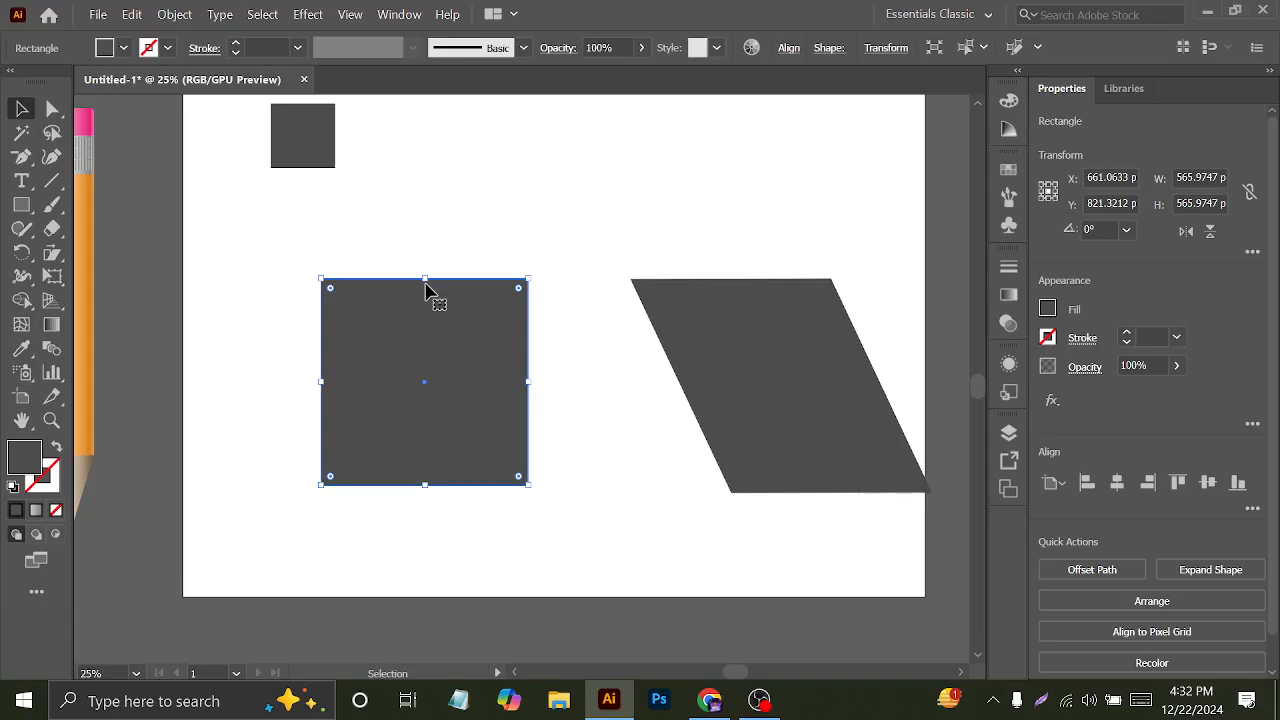
- Shear the copy from a reference point at its top edge's midpoint, slanting it right and back until nearly upright
click(53, 255)
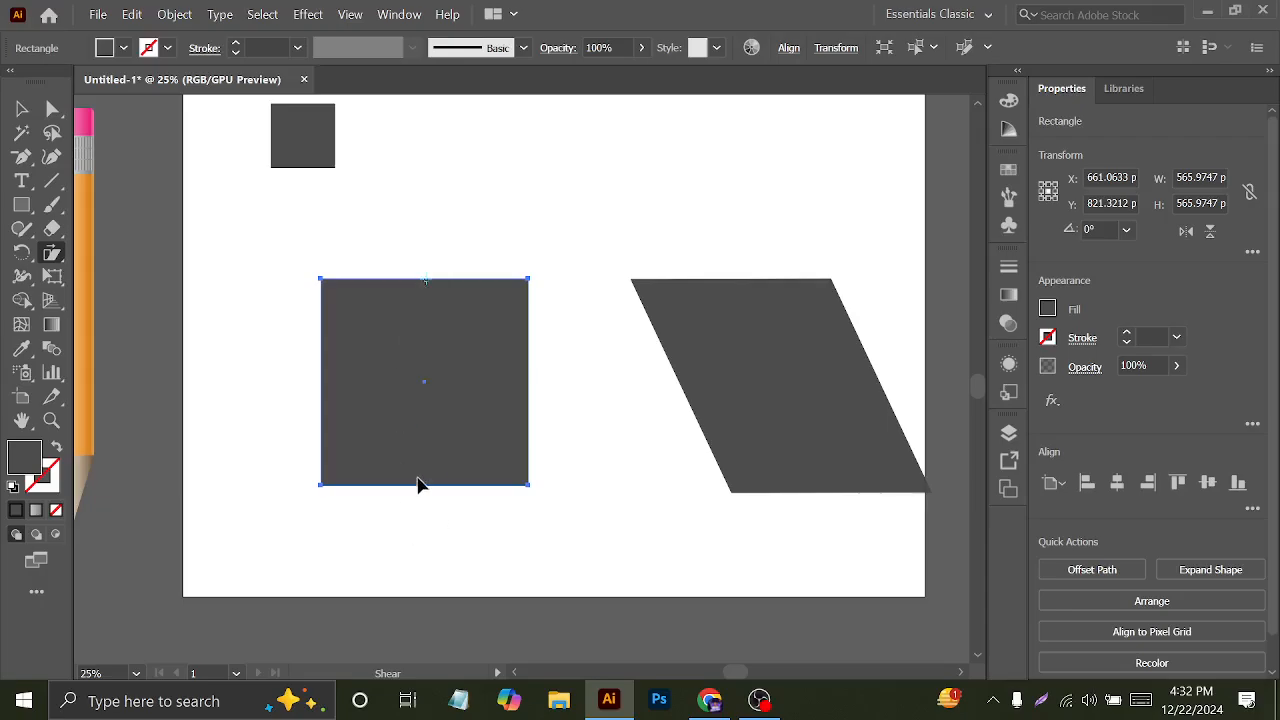
drag(417, 492, 497, 490)
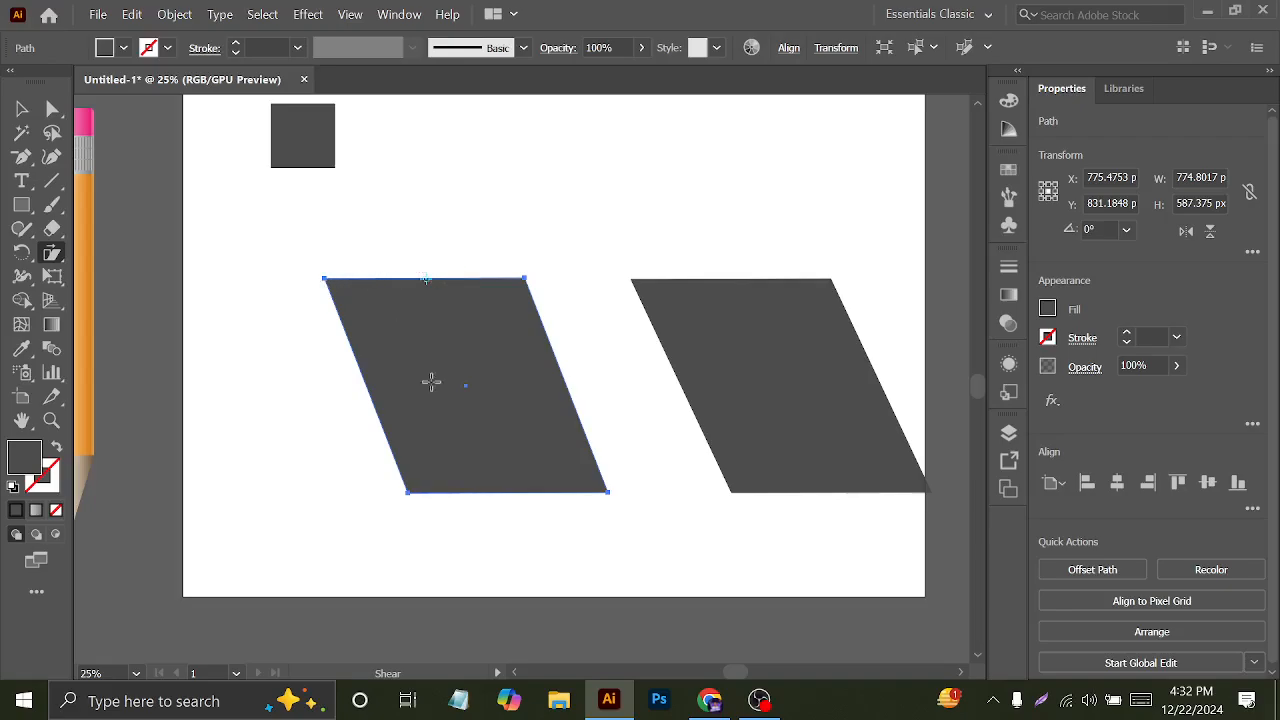
drag(505, 497, 410, 500)
scroll(439, 242, up, 1)
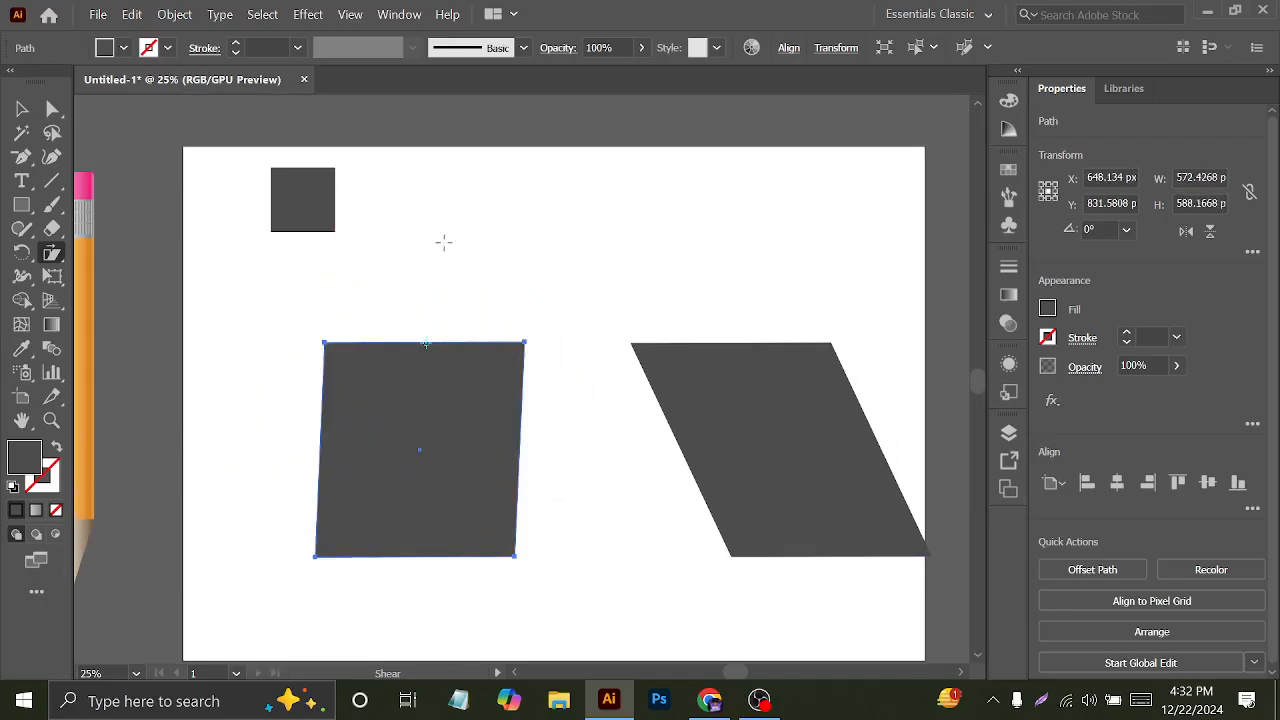
scroll(439, 242, up, 1)
- Move the nearly upright shape to the artboard's upper edge and shear its bottom edge to the left about its top midpoint
click(22, 108)
drag(368, 467, 475, 260)
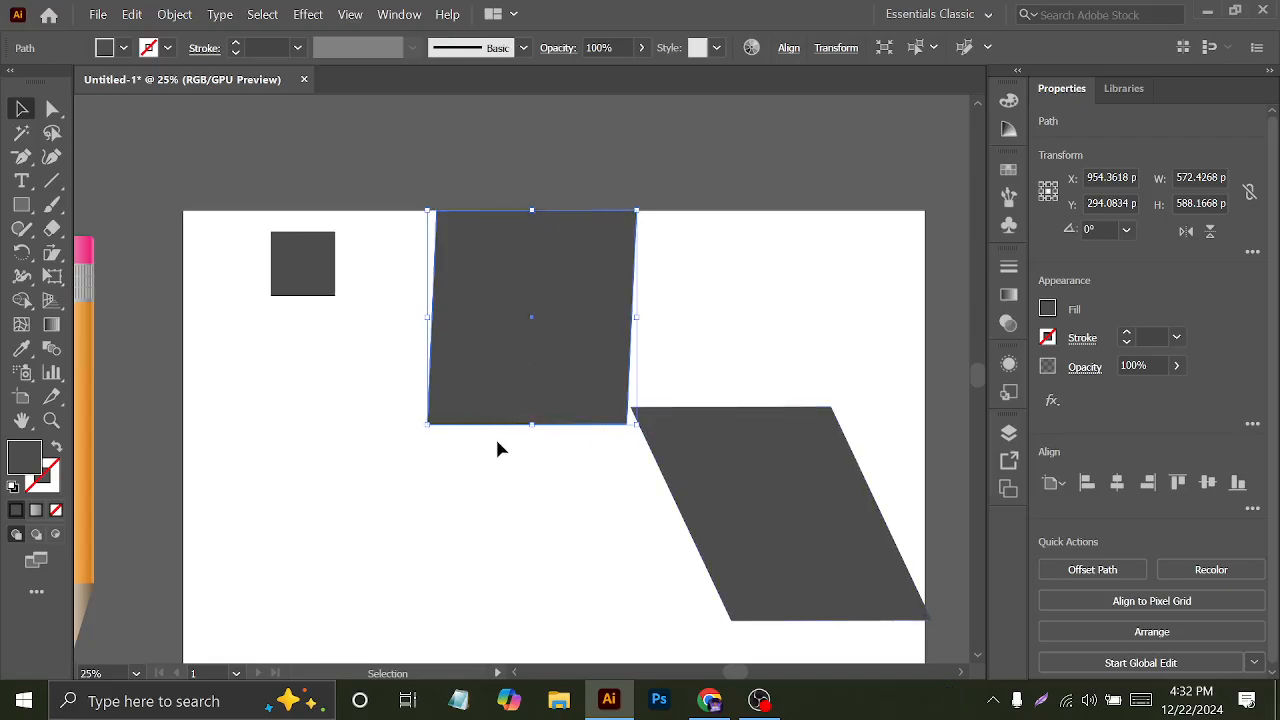
click(52, 253)
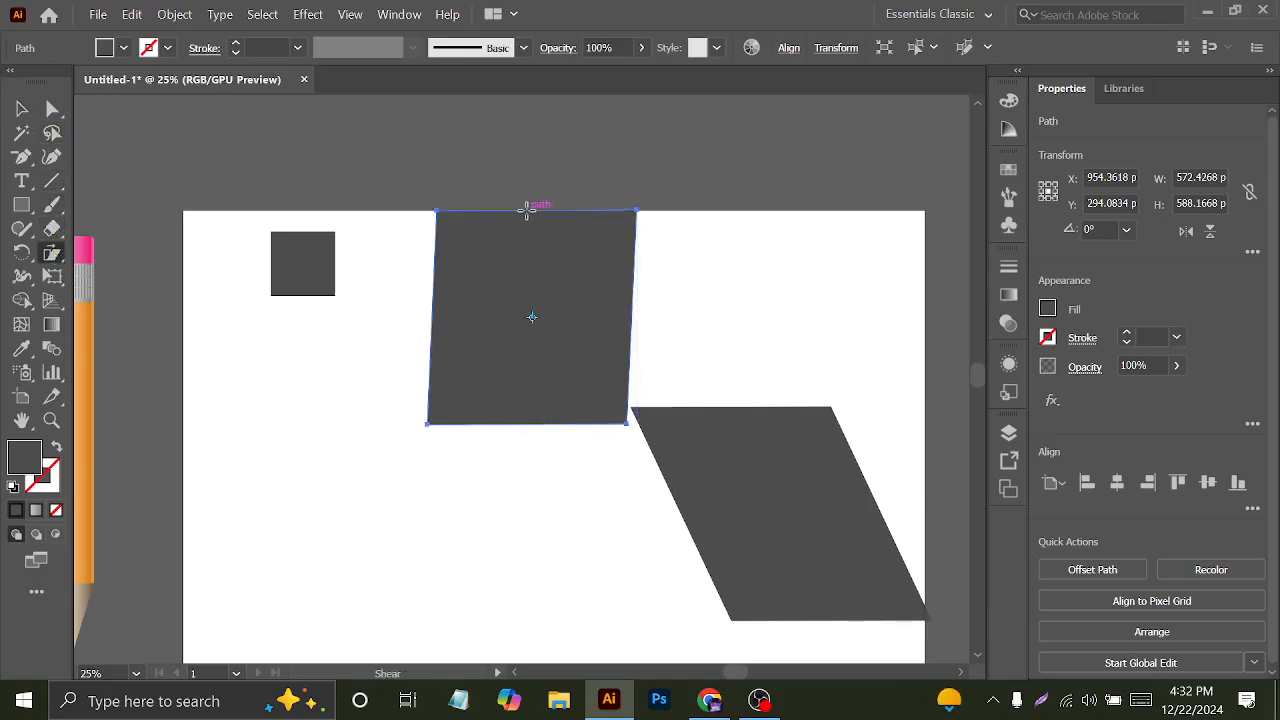
drag(528, 428, 359, 410)
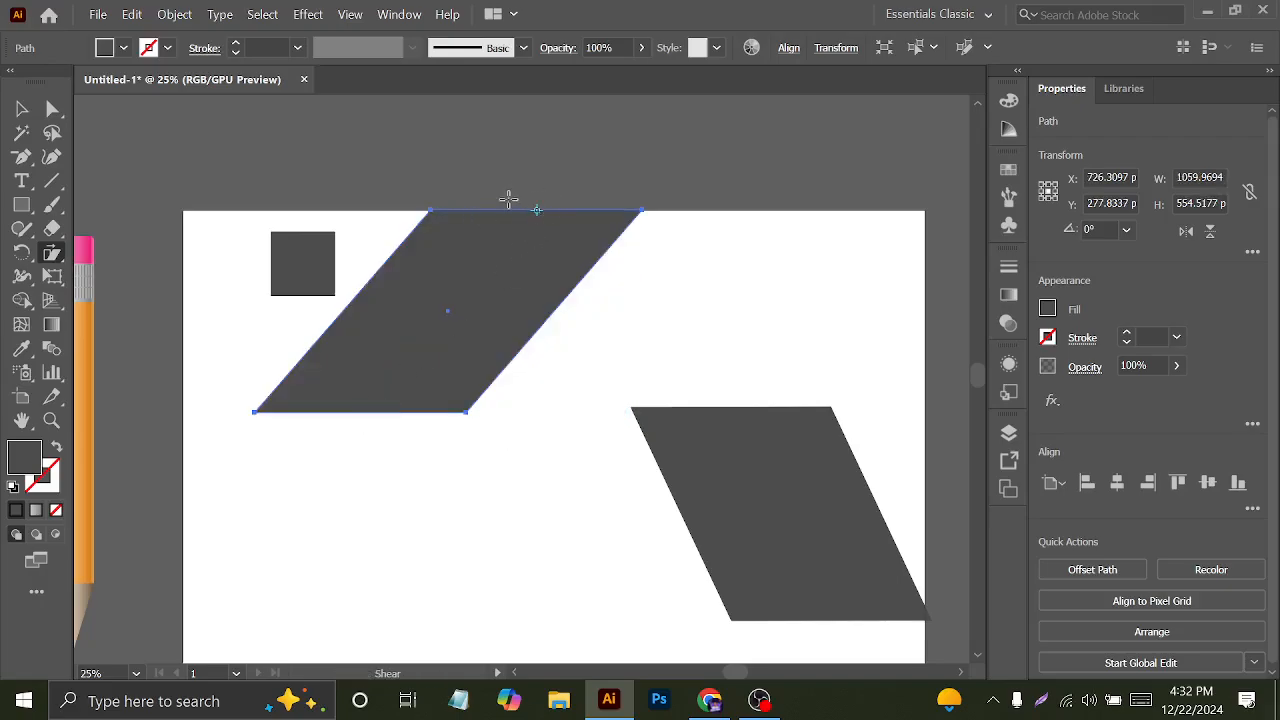
drag(511, 200, 497, 235)
key(ctrl+z)
- Delete both sheared shapes, keeping only the small square
click(21, 108)
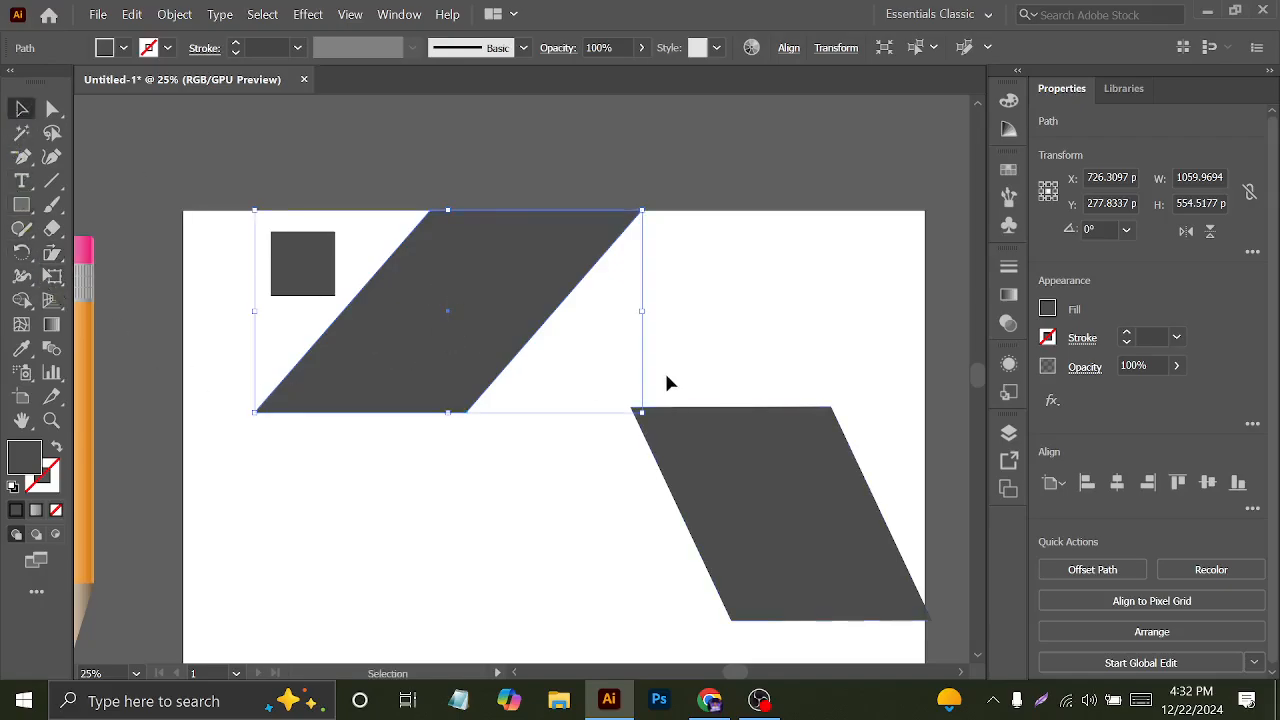
key(Delete)
click(723, 437)
key(Delete)
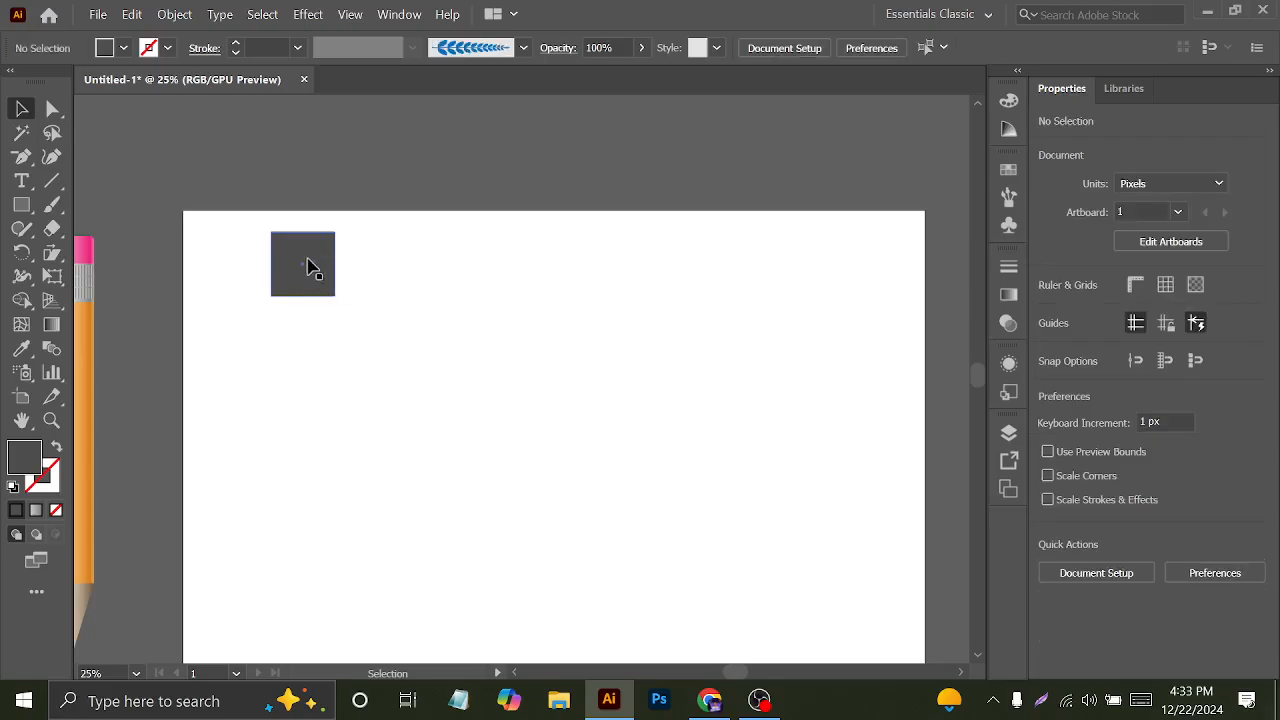
- Duplicate the small square to the right, repeat the copy to make a row of five, and select the whole row
scroll(362, 303, down, 1)
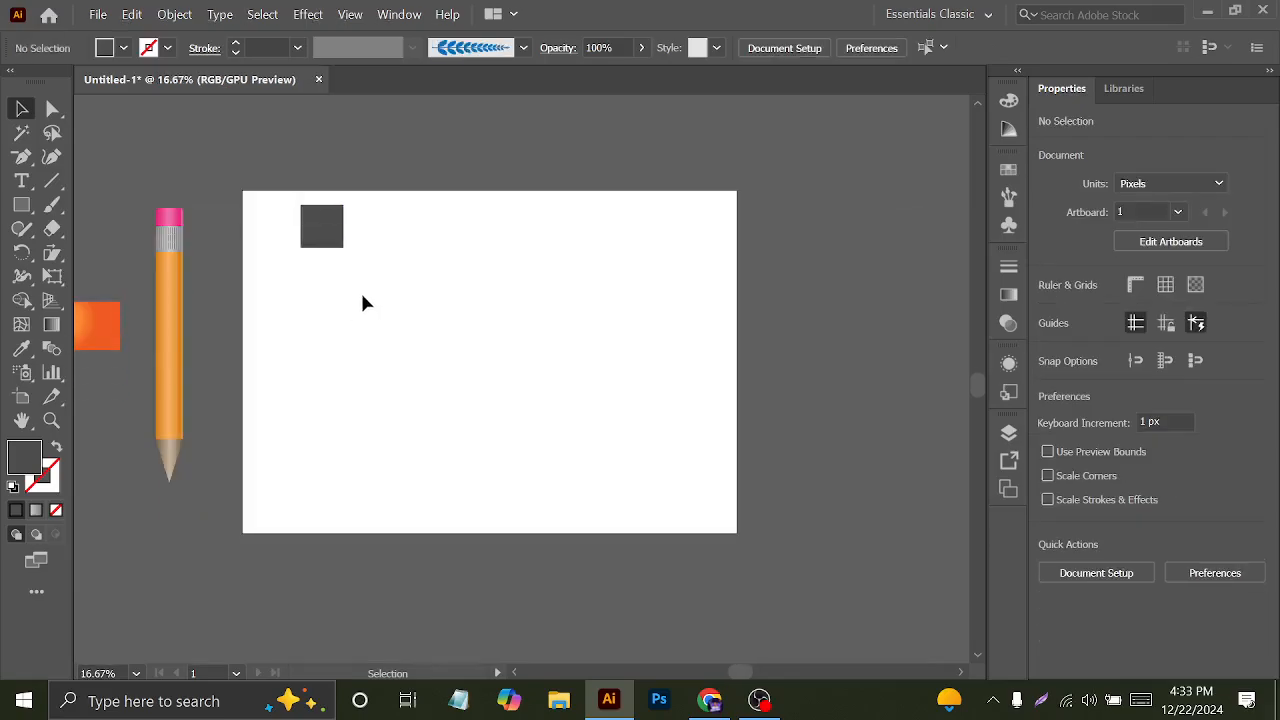
click(318, 248)
drag(313, 255, 366, 256)
key(ctrl+d)
key(ctrl+d)
key(ctrl+d)
drag(263, 209, 557, 369)
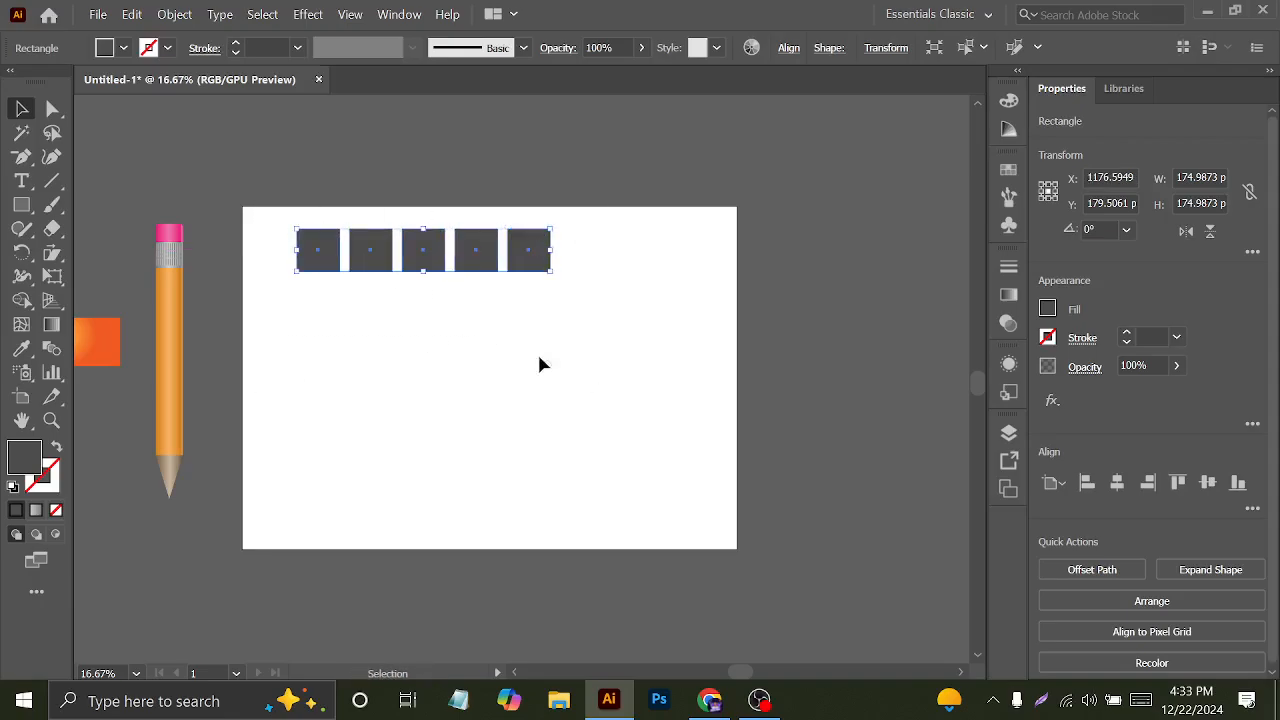
- Duplicate the row of squares downward, repeat the copy to make five rows, and group the whole grid
drag(422, 266, 424, 298)
key(ctrl+d)
key(ctrl+d)
key(ctrl+d)
drag(286, 211, 570, 558)
key(ctrl+g)
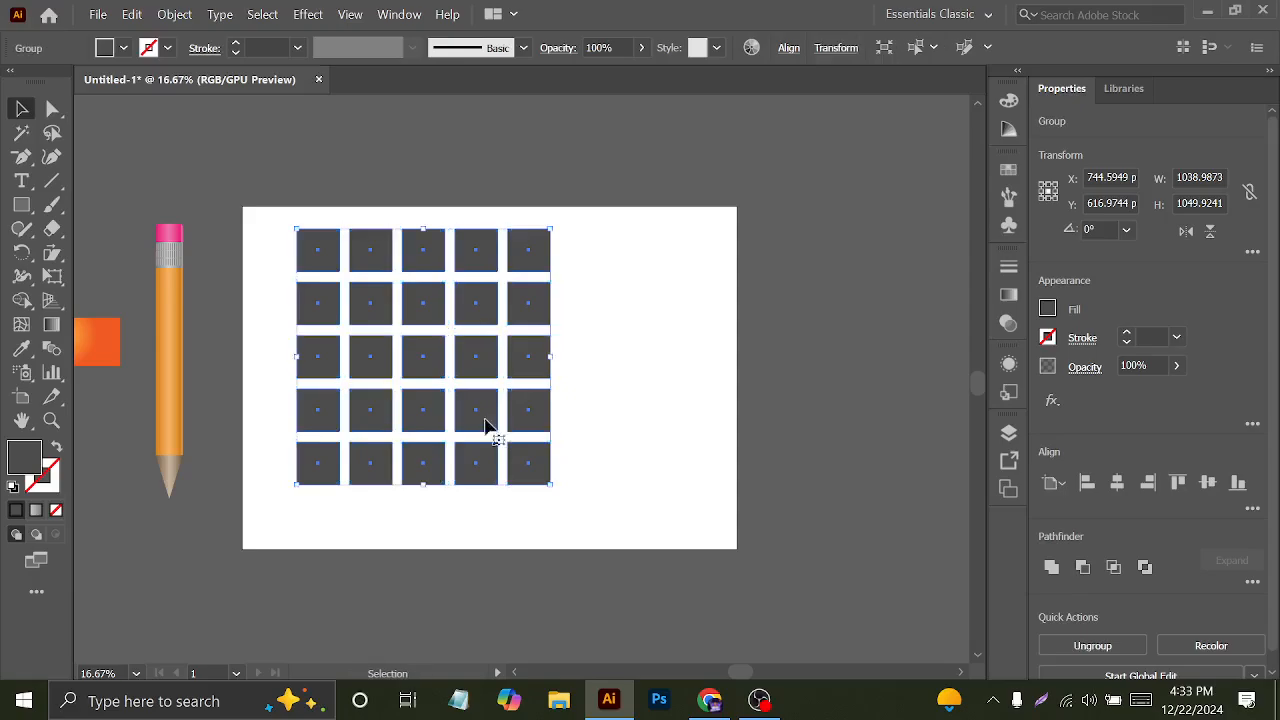
- Move the grouped grid toward the artboard's middle and shear it horizontally about its centre so its bottom edge shifts right
drag(434, 349, 481, 352)
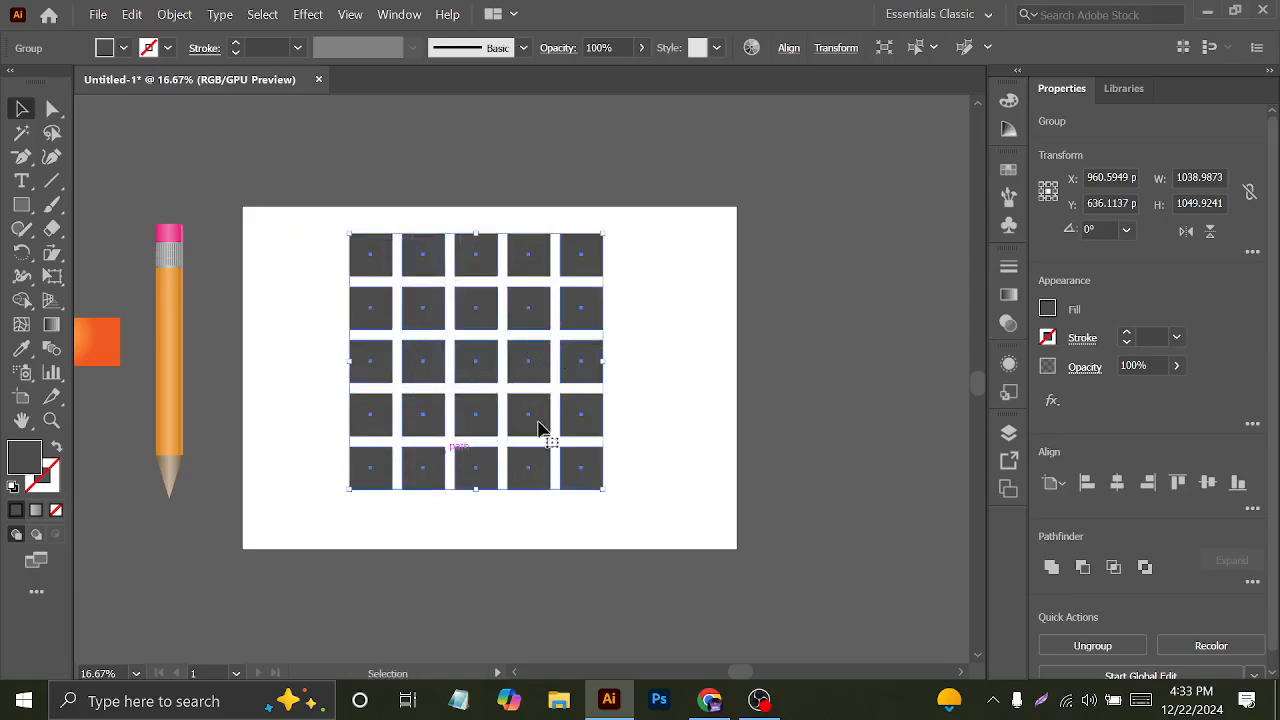
click(46, 257)
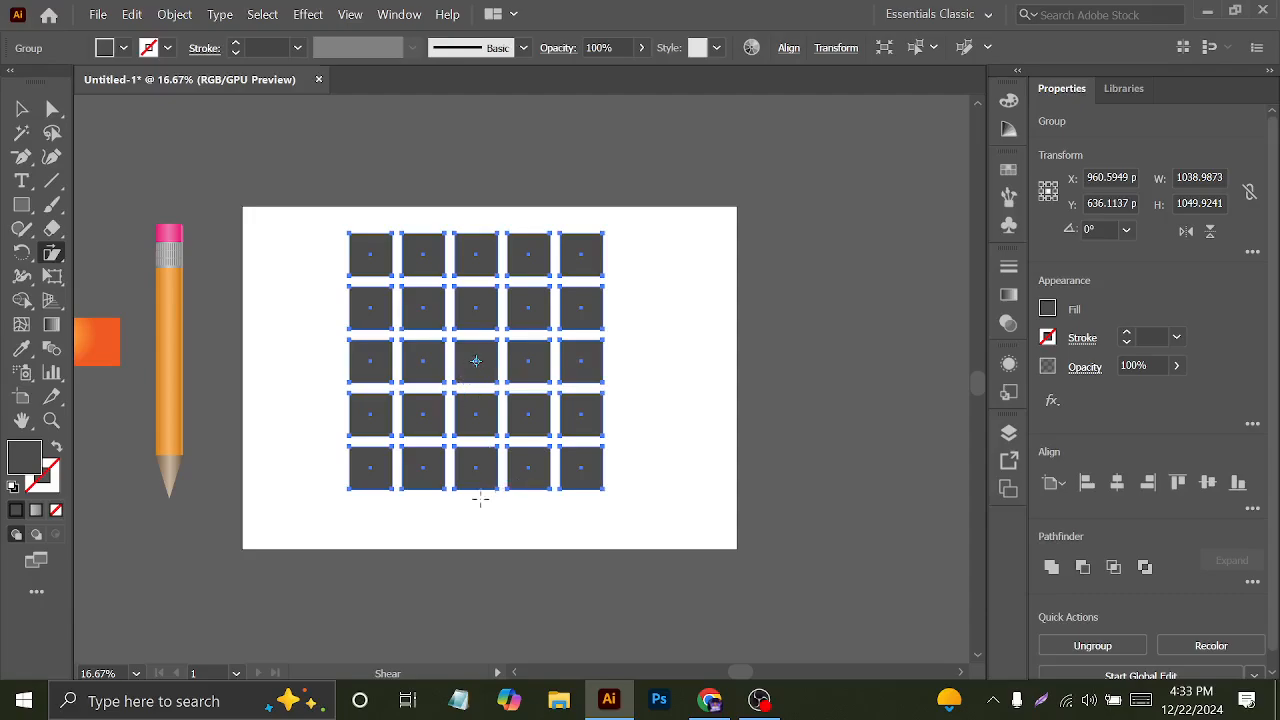
drag(478, 487, 540, 497)
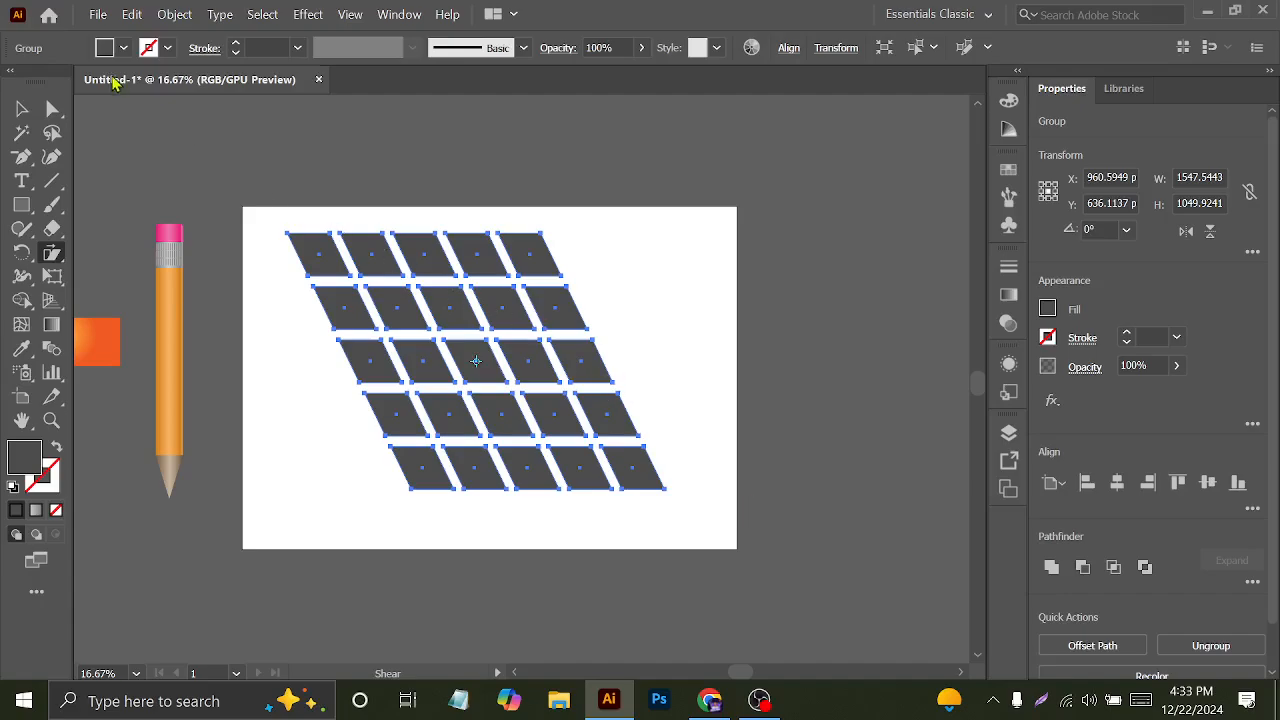
- Delete the sheared grid of squares from the artboard
click(22, 108)
click(497, 335)
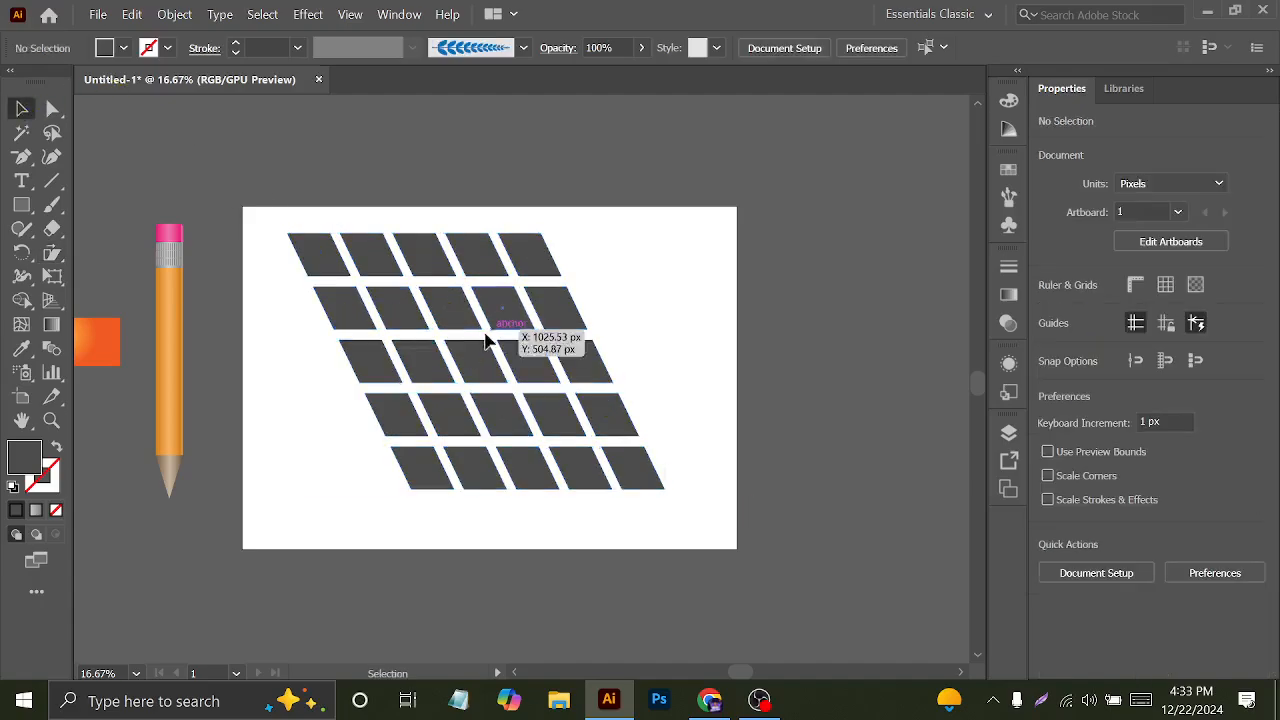
click(463, 376)
key(Delete)
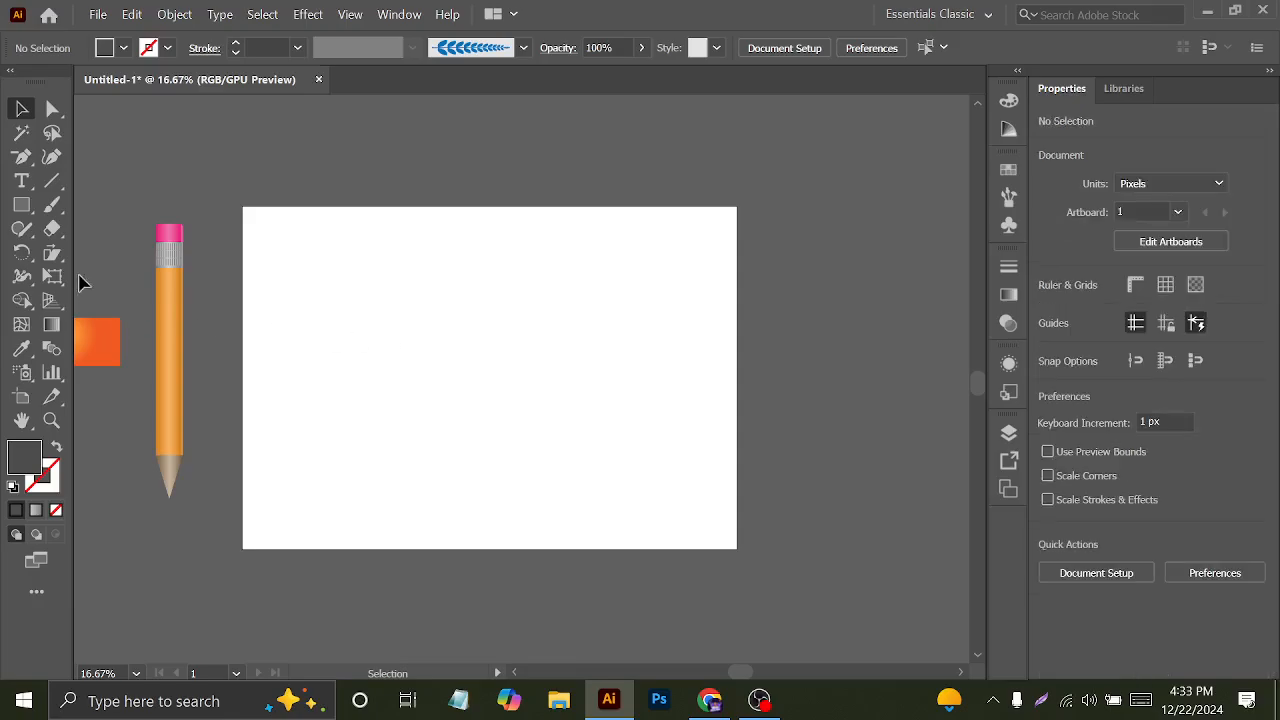
- Draw a rectangle about 1329 by 723 px in the lower middle of the artboard
click(52, 253)
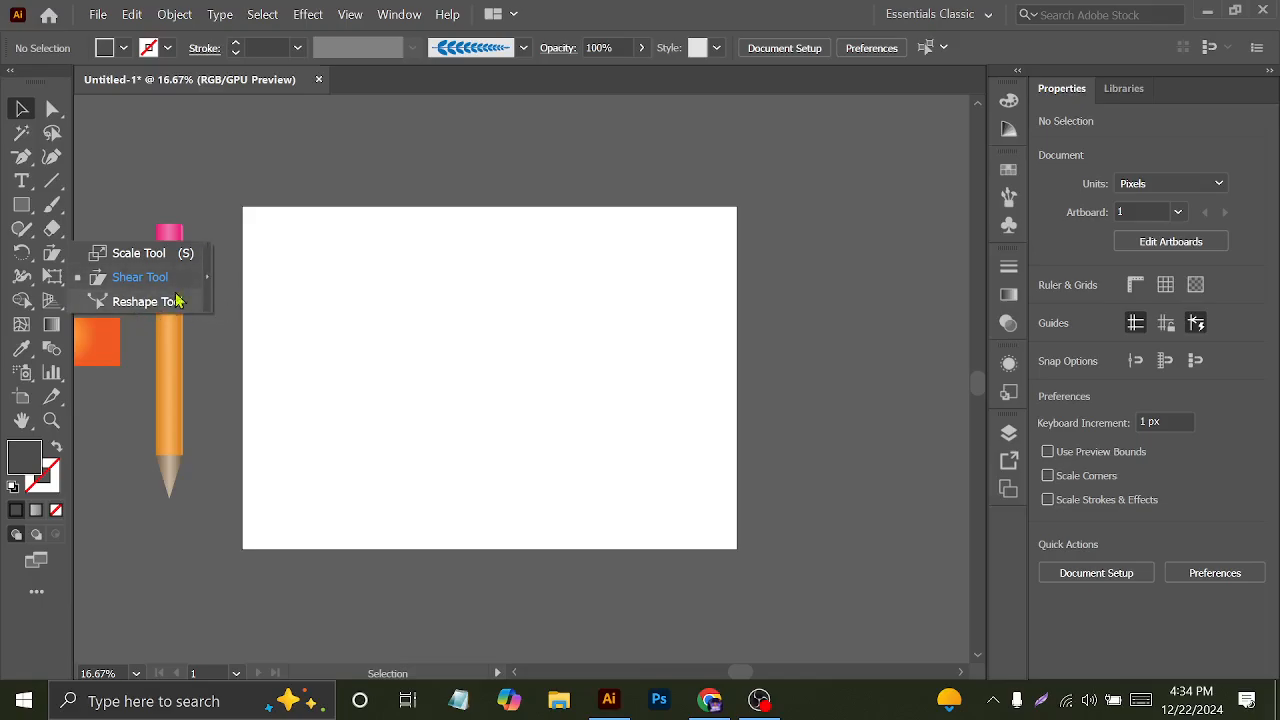
key(m)
drag(355, 301, 680, 476)
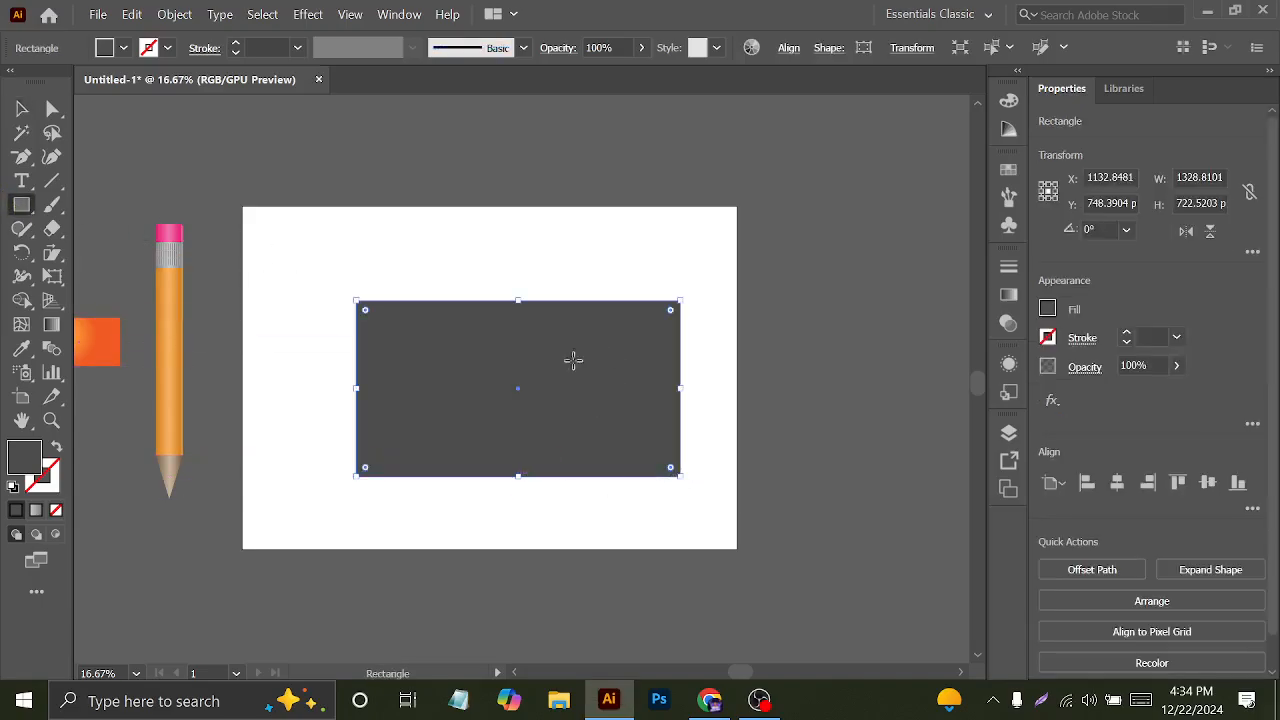
- Try to bend the rectangle's top edge with the Reshape tool while the whole shape is selected, and undo it
click(52, 253)
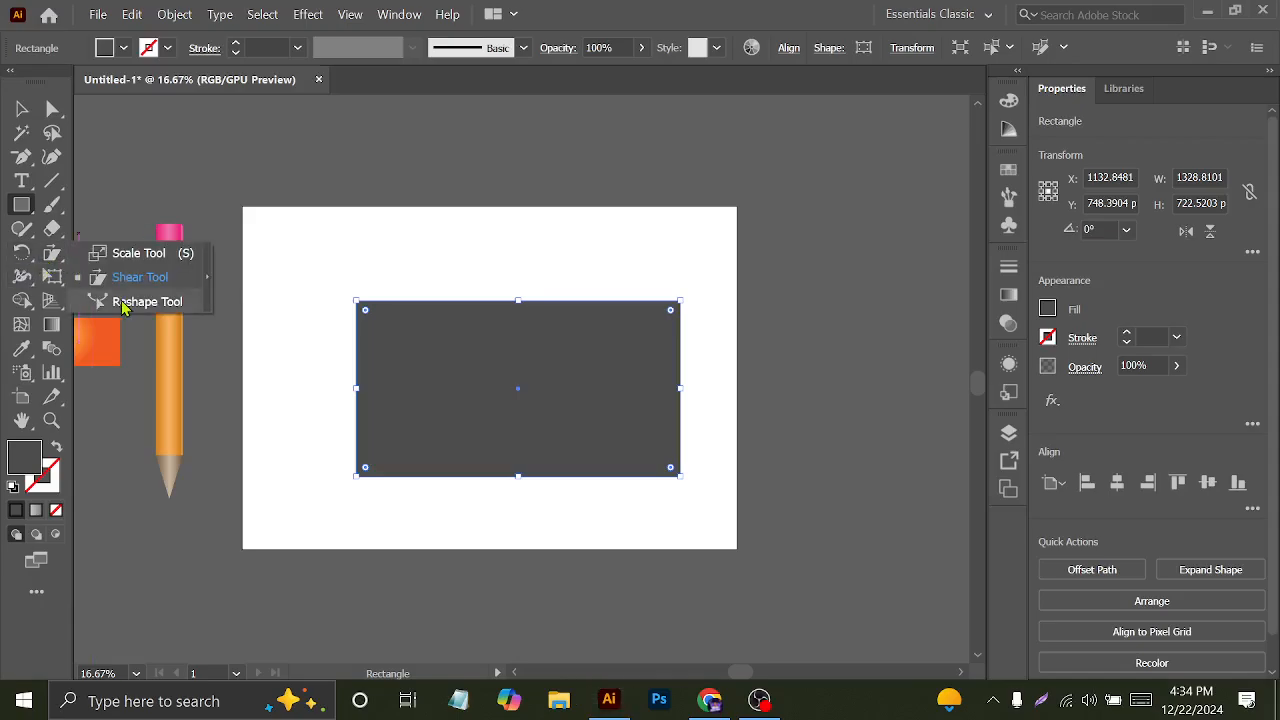
click(124, 302)
drag(487, 310, 496, 321)
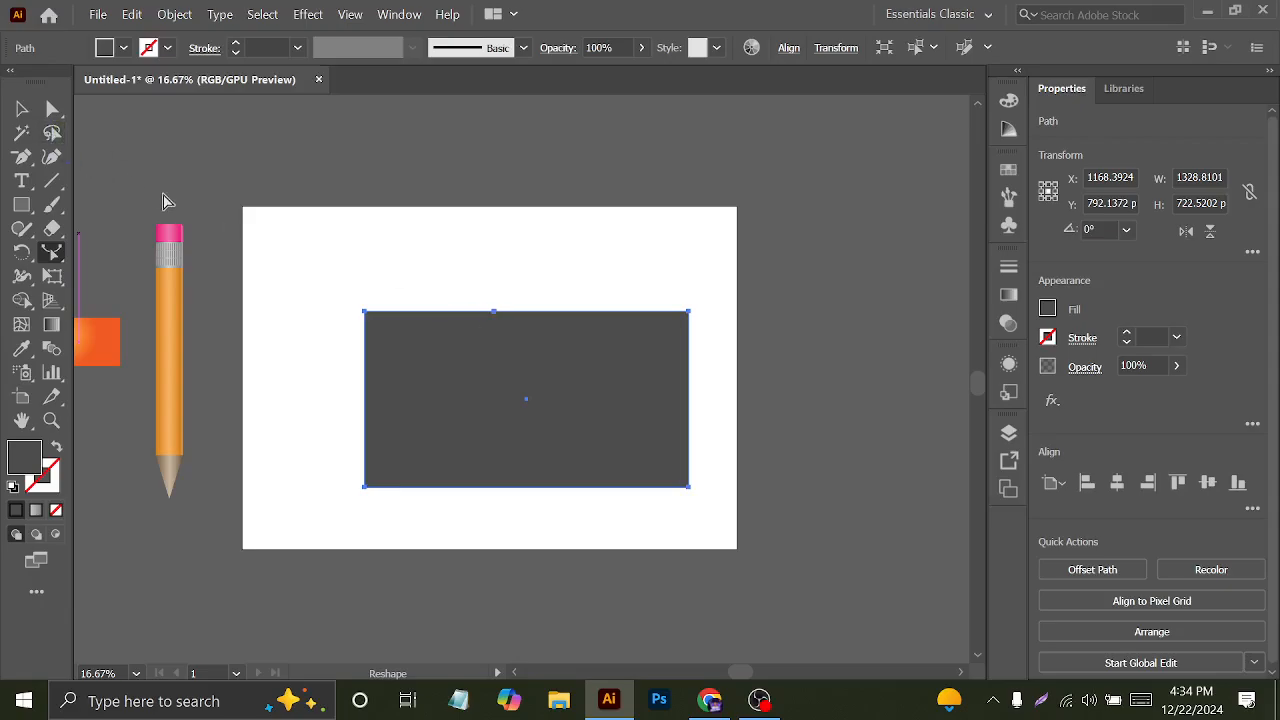
key(ctrl+z)
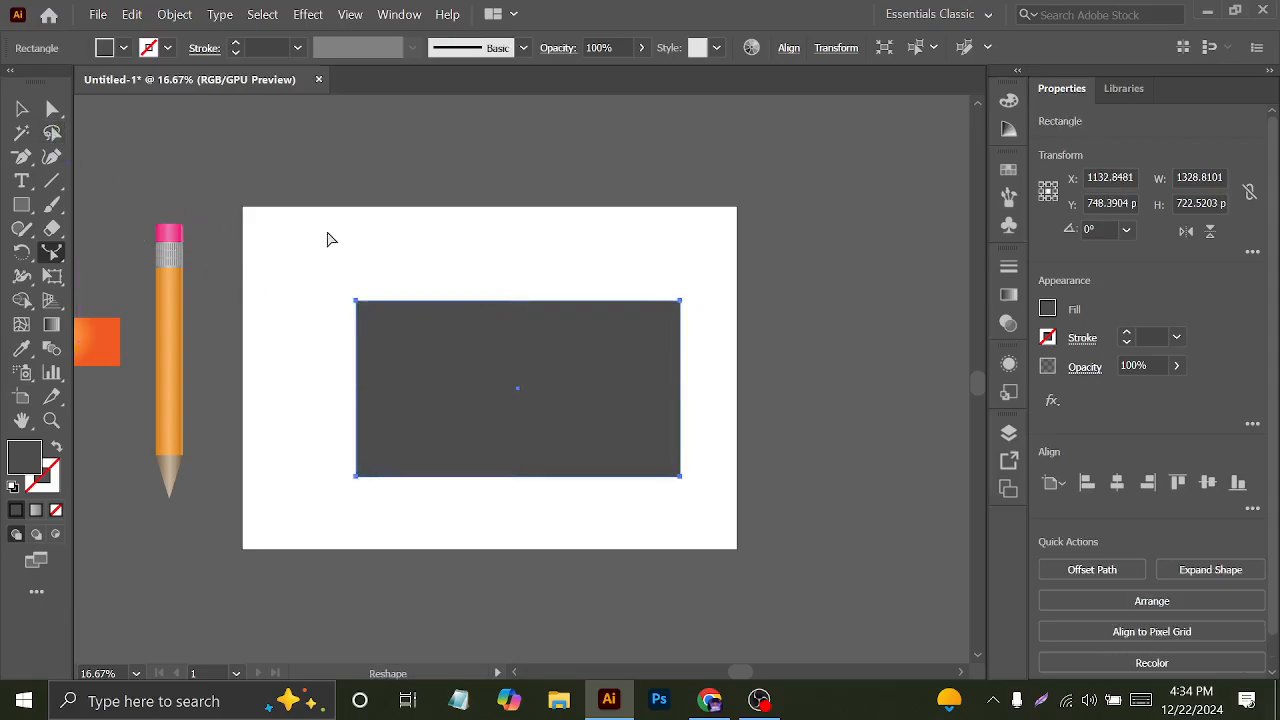
- Select only the rectangle's two top anchor points and use Reshape to bend its top edge up into an arch and down into a hollow
click(24, 116)
click(52, 108)
drag(304, 250, 720, 322)
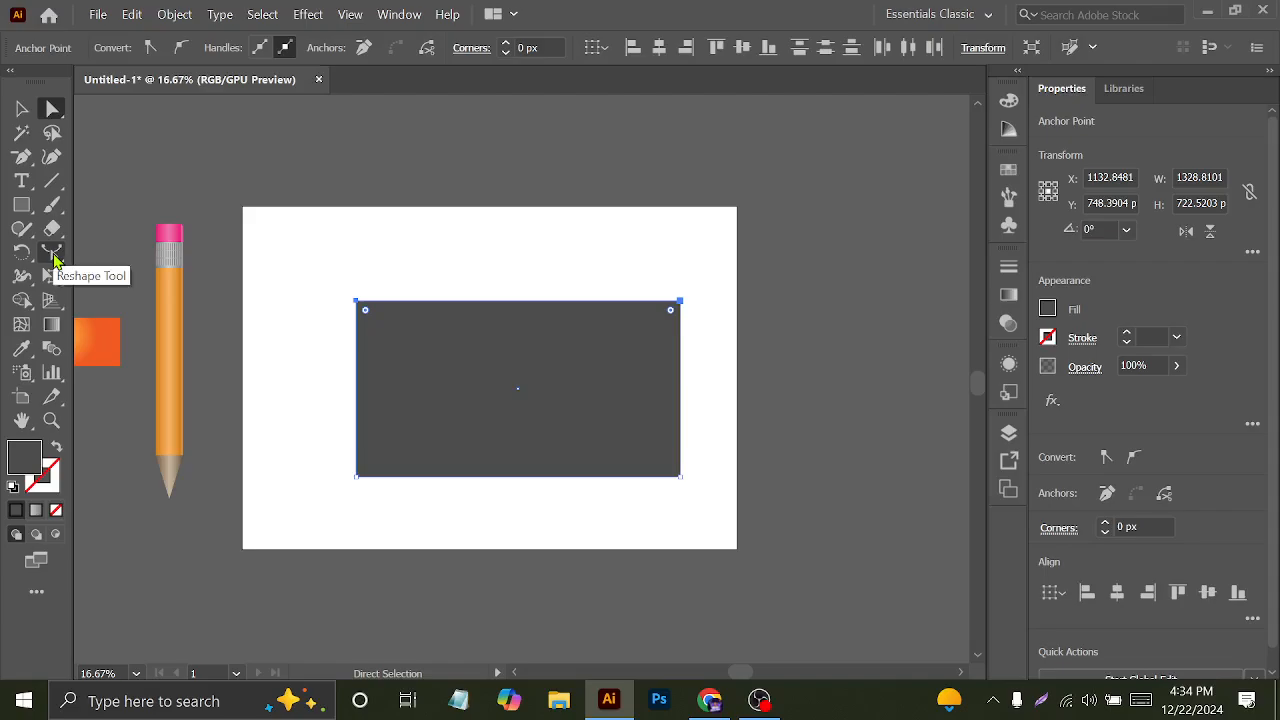
click(54, 257)
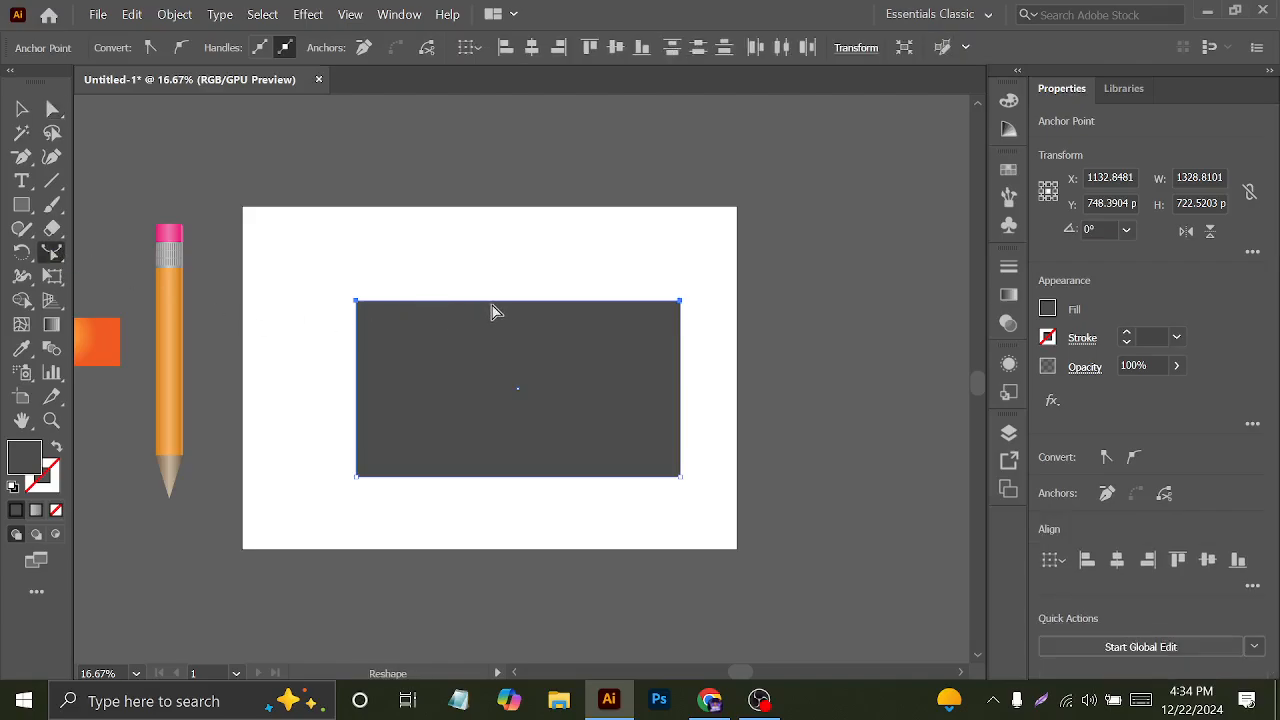
drag(487, 302, 499, 237)
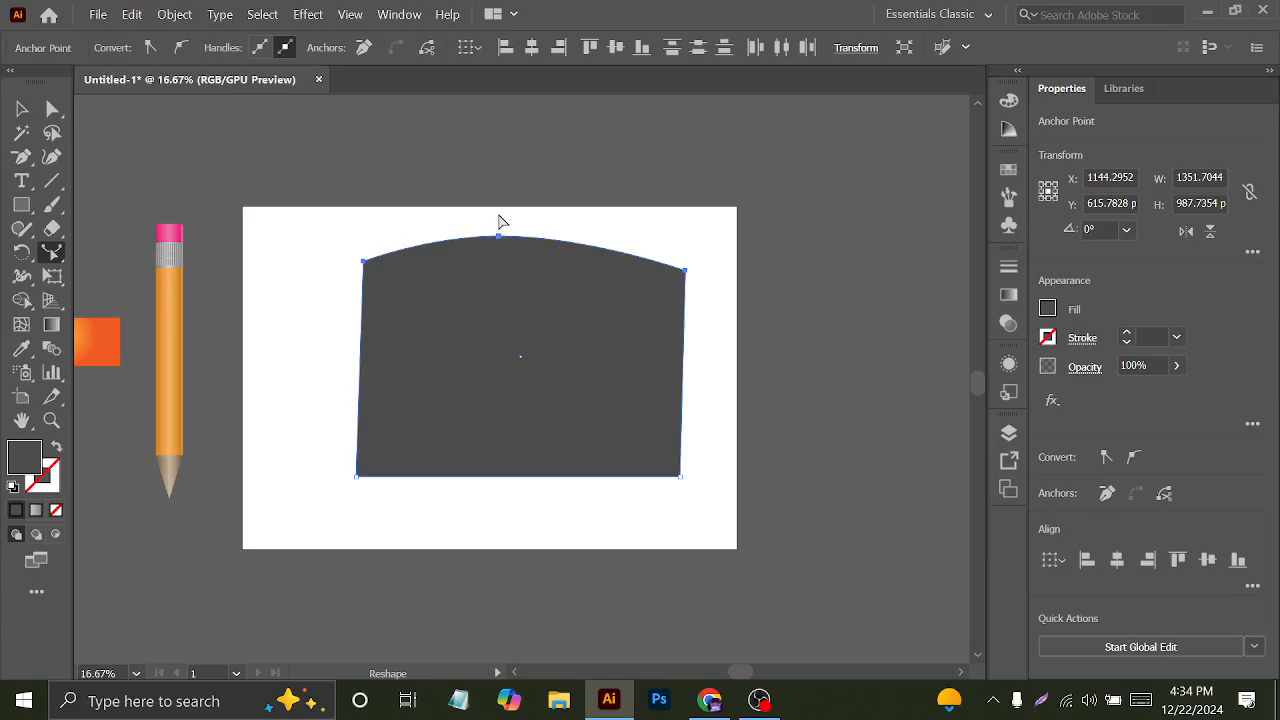
drag(500, 243, 496, 405)
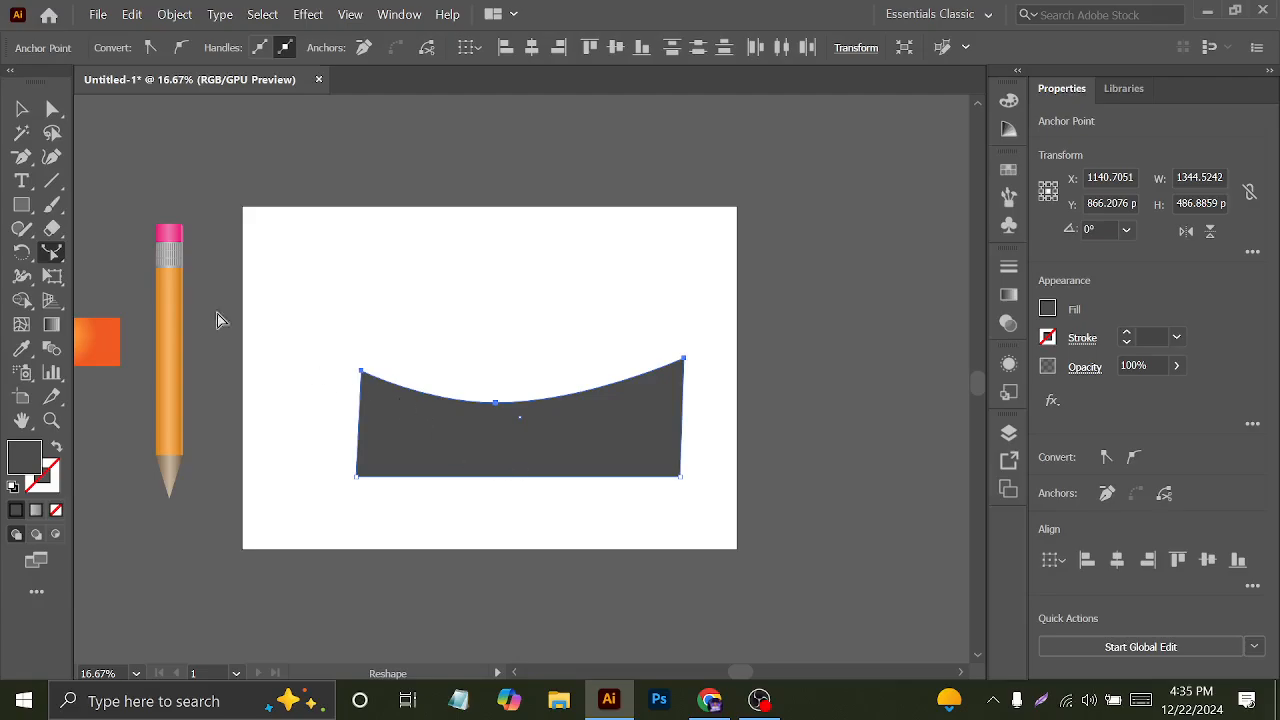
click(22, 157)
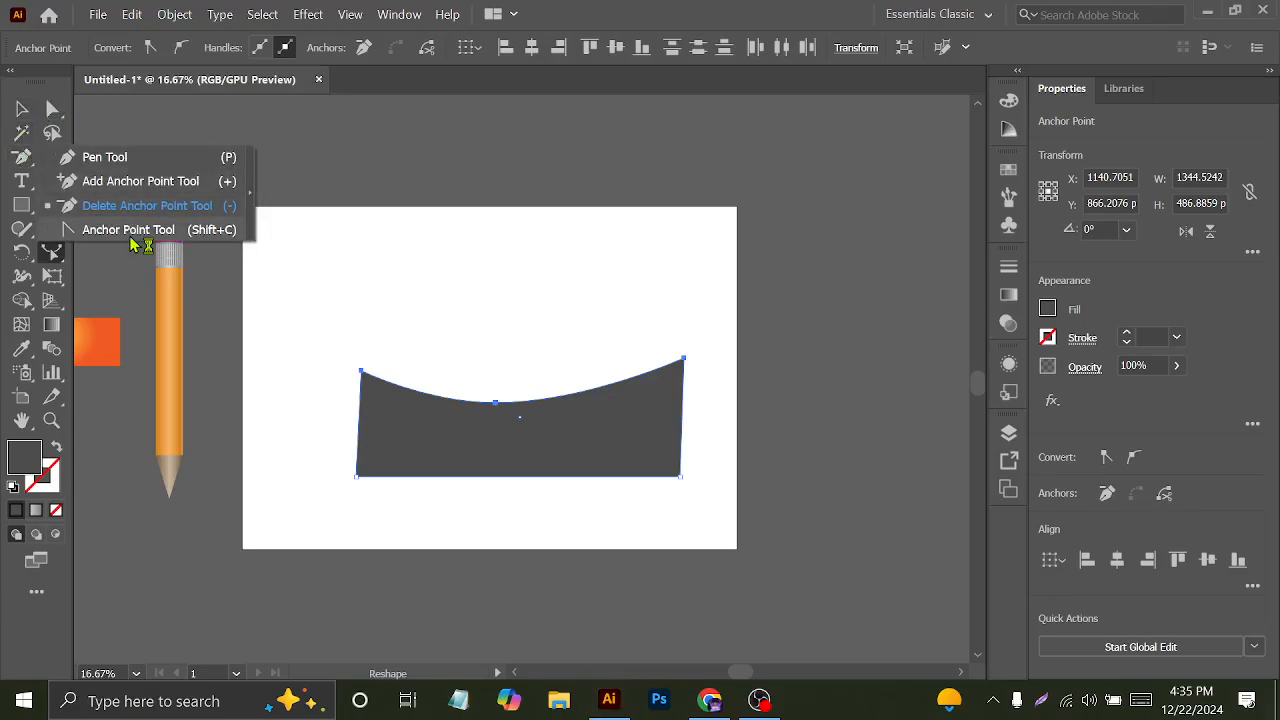
click(407, 436)
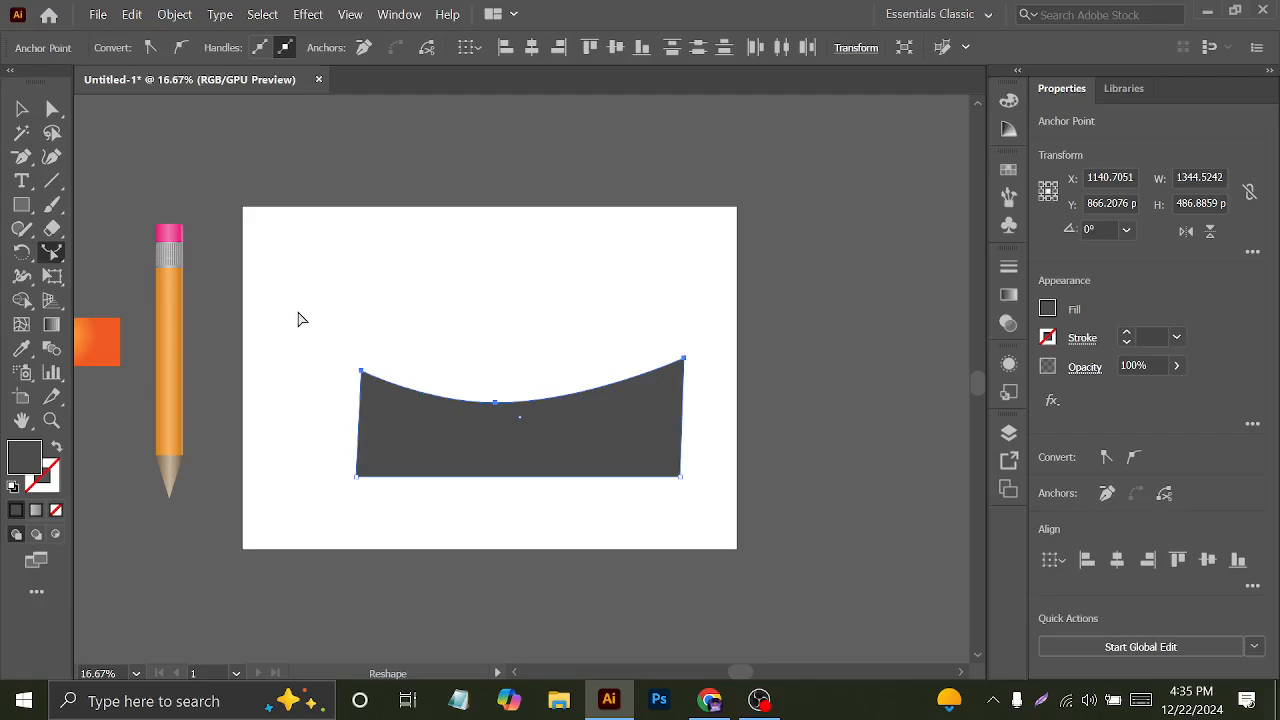
click(22, 157)
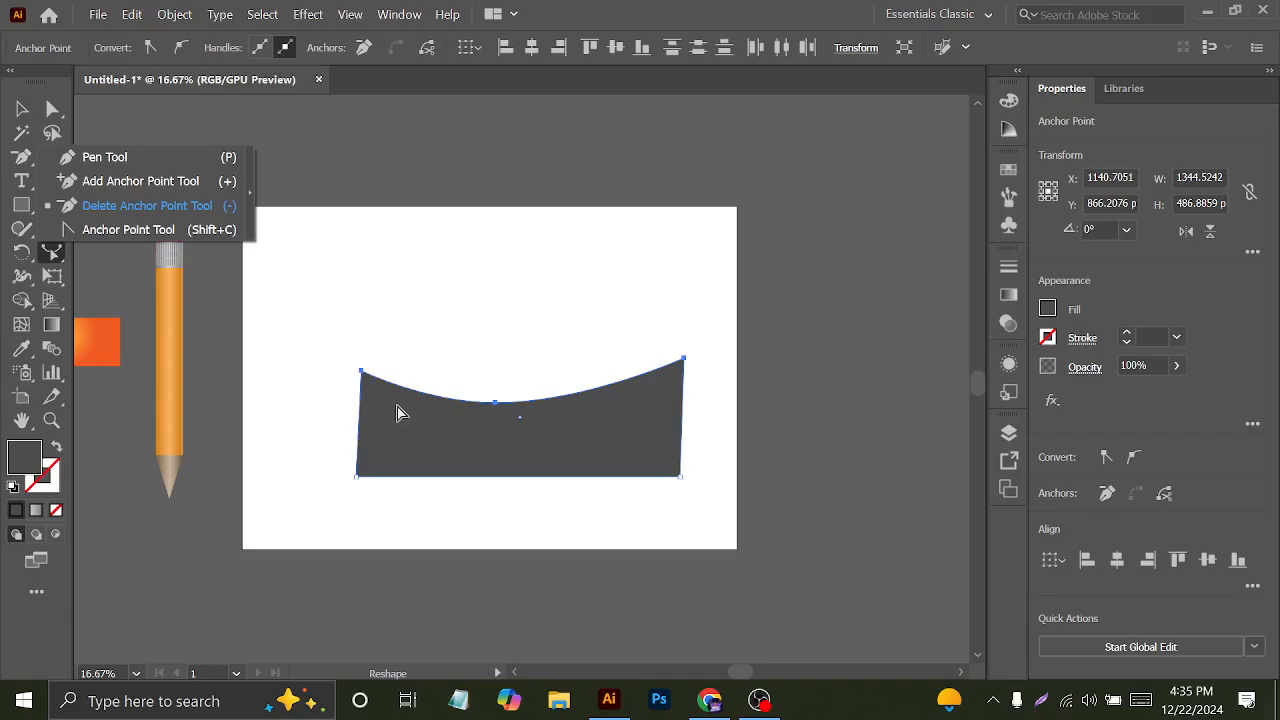
- Delete the reshaped rectangle from the artboard
key(v)
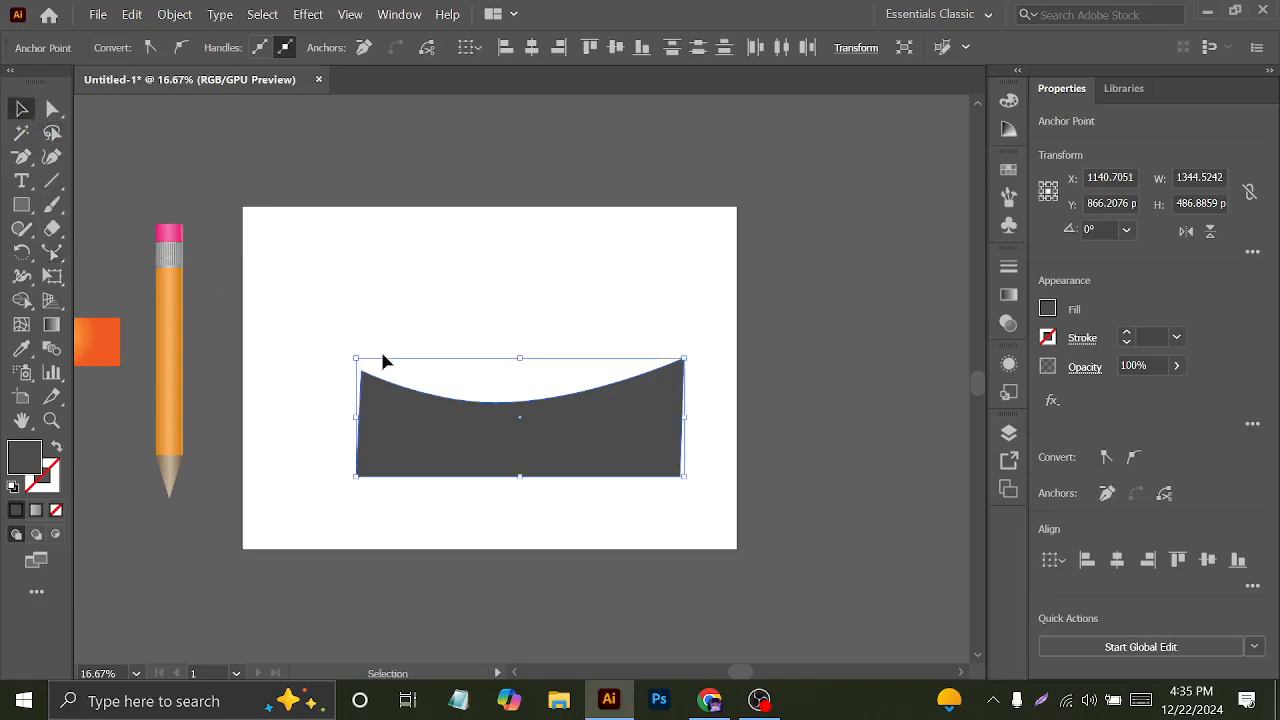
key(Delete)
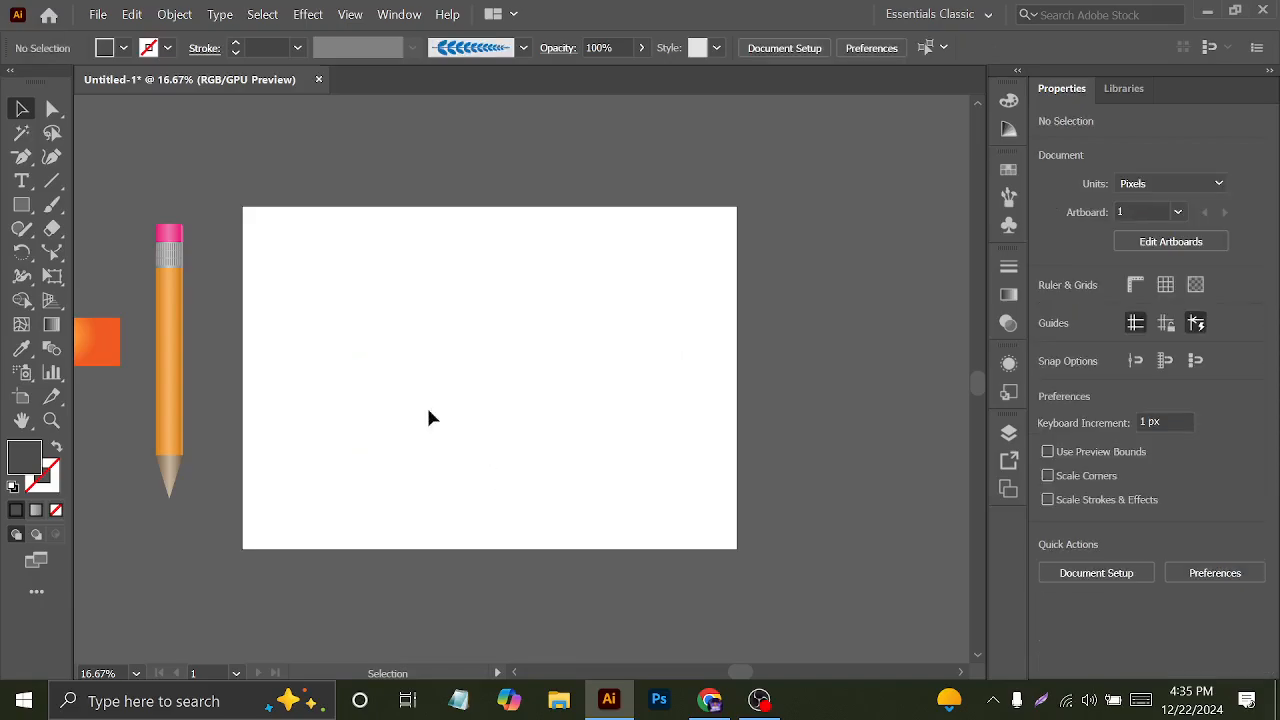
mouse_move(126, 214)
mouse_down()
mouse_move(200, 380)
mouse_move(219, 473)
mouse_up()
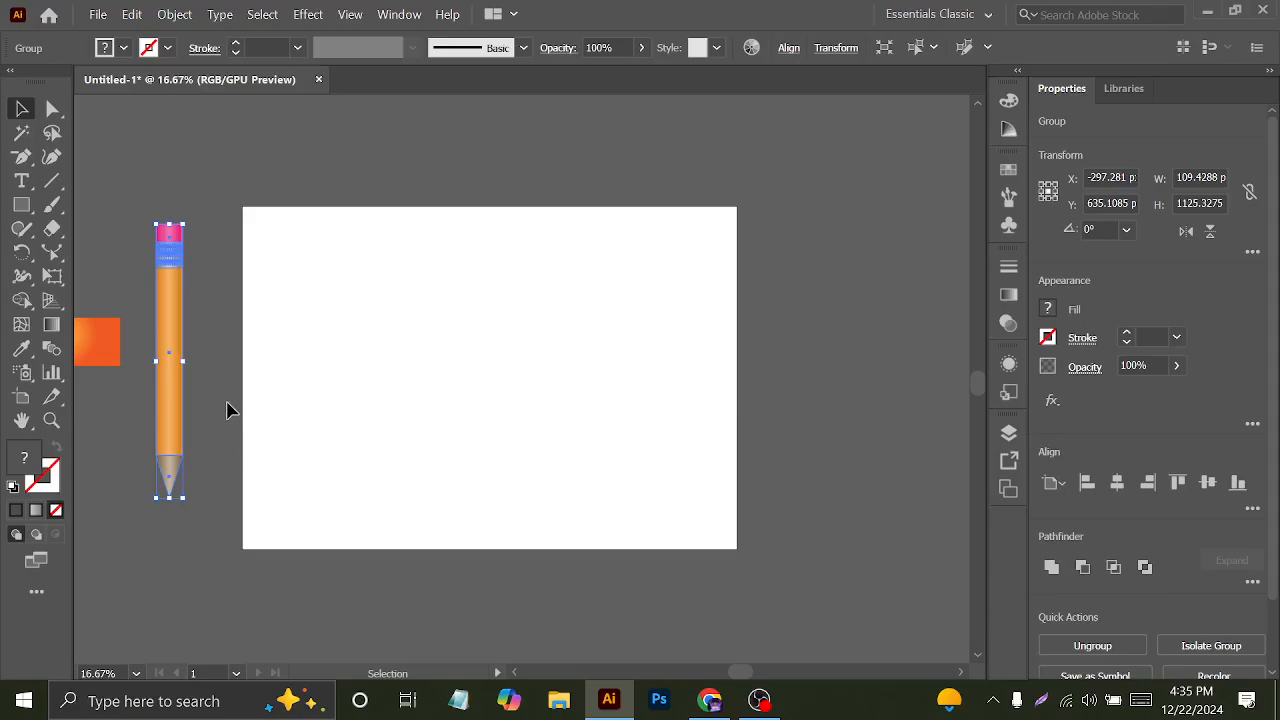
click(425, 425)
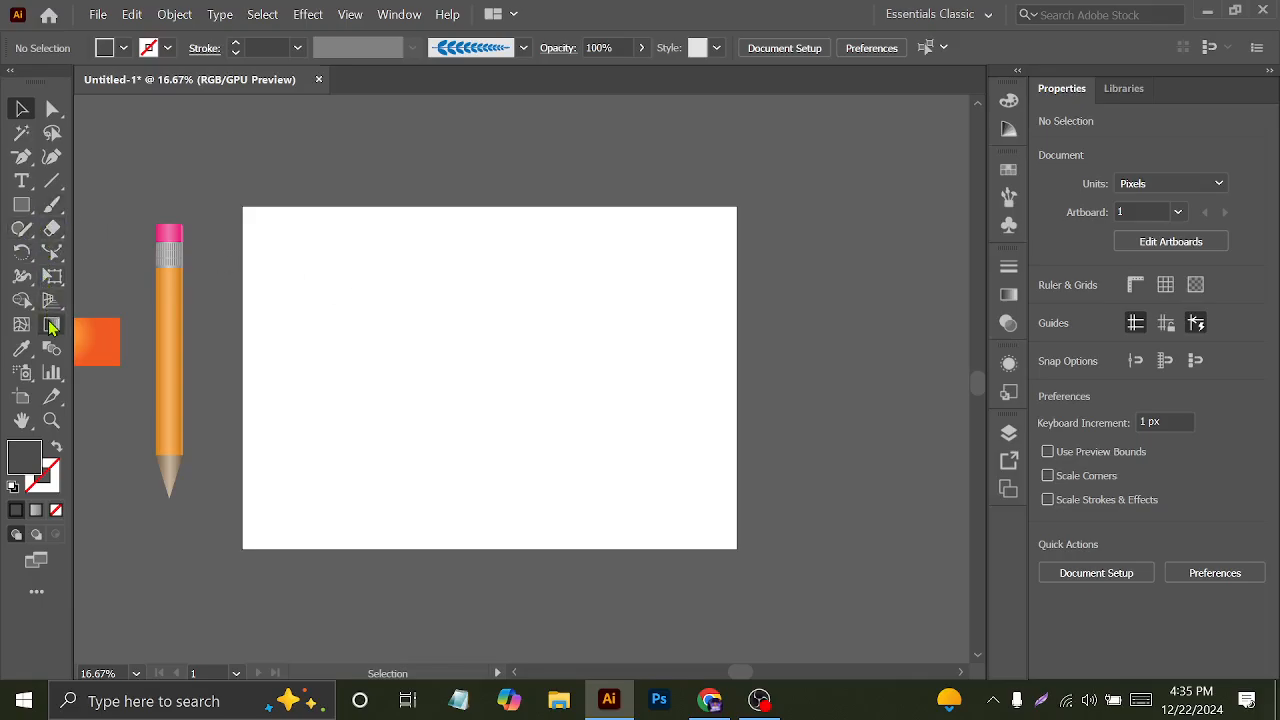
click(52, 228)
click(52, 252)
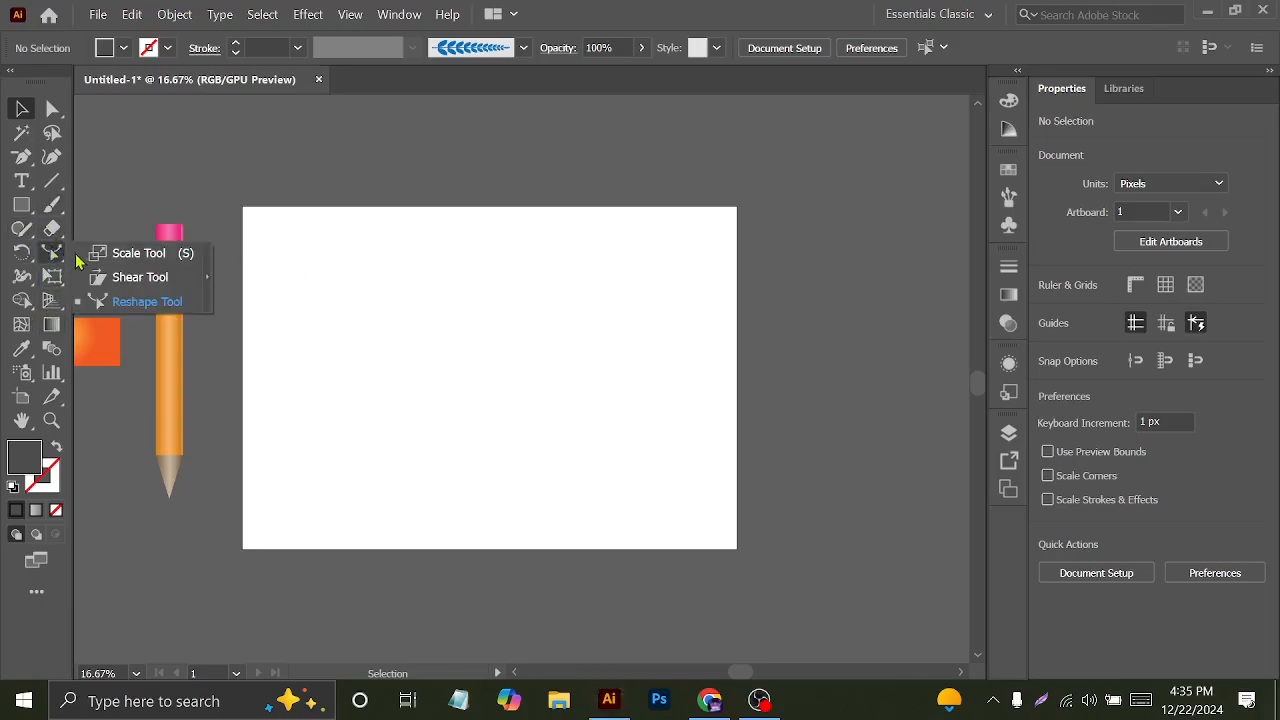
click(136, 256)
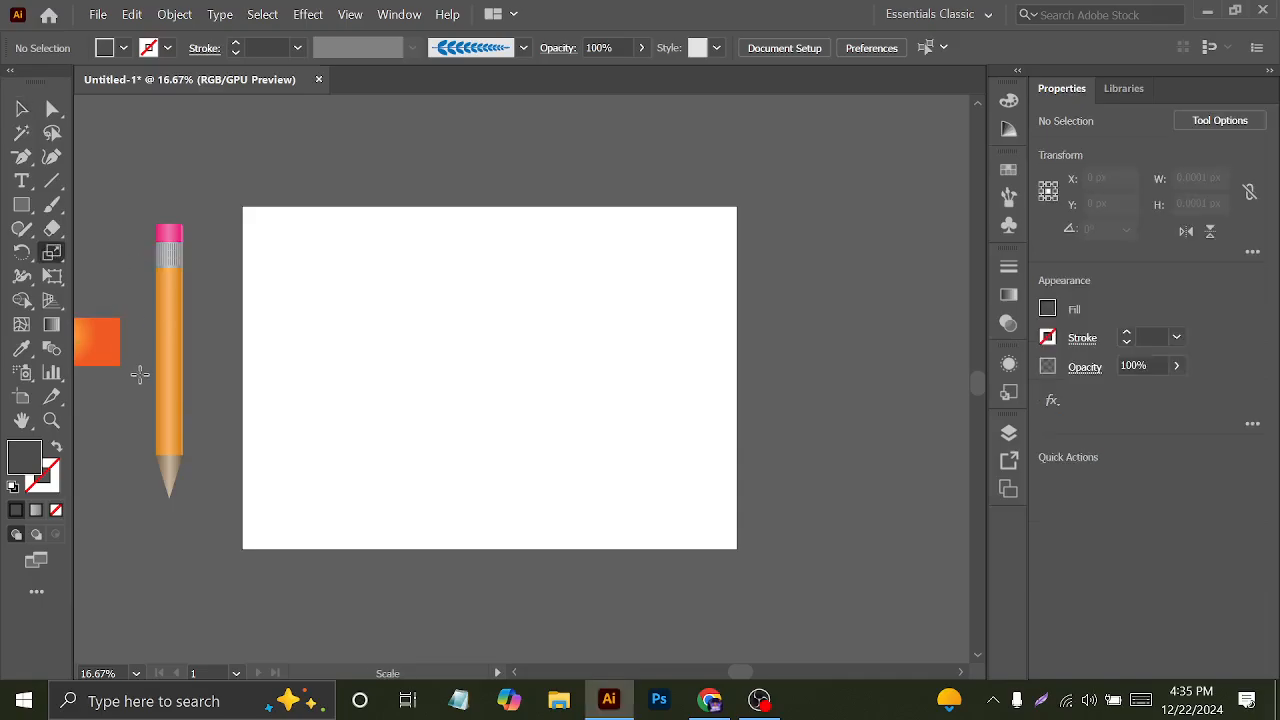
click(24, 110)
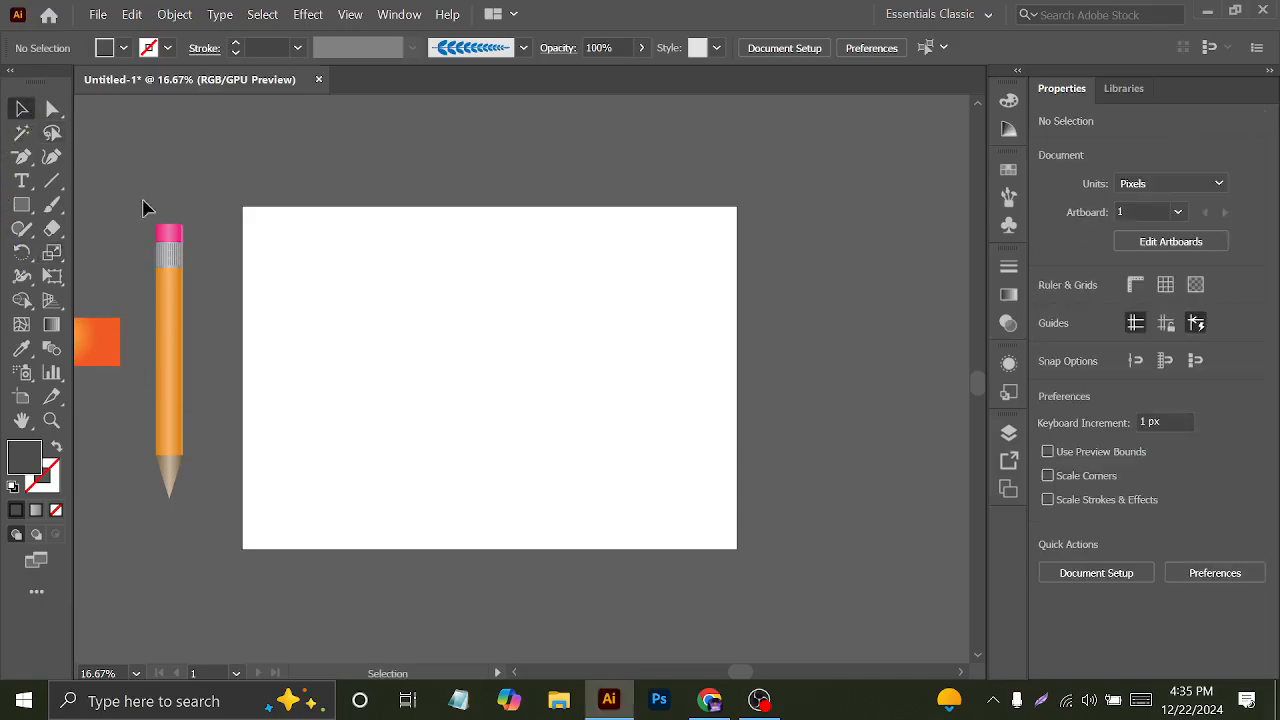
click(52, 204)
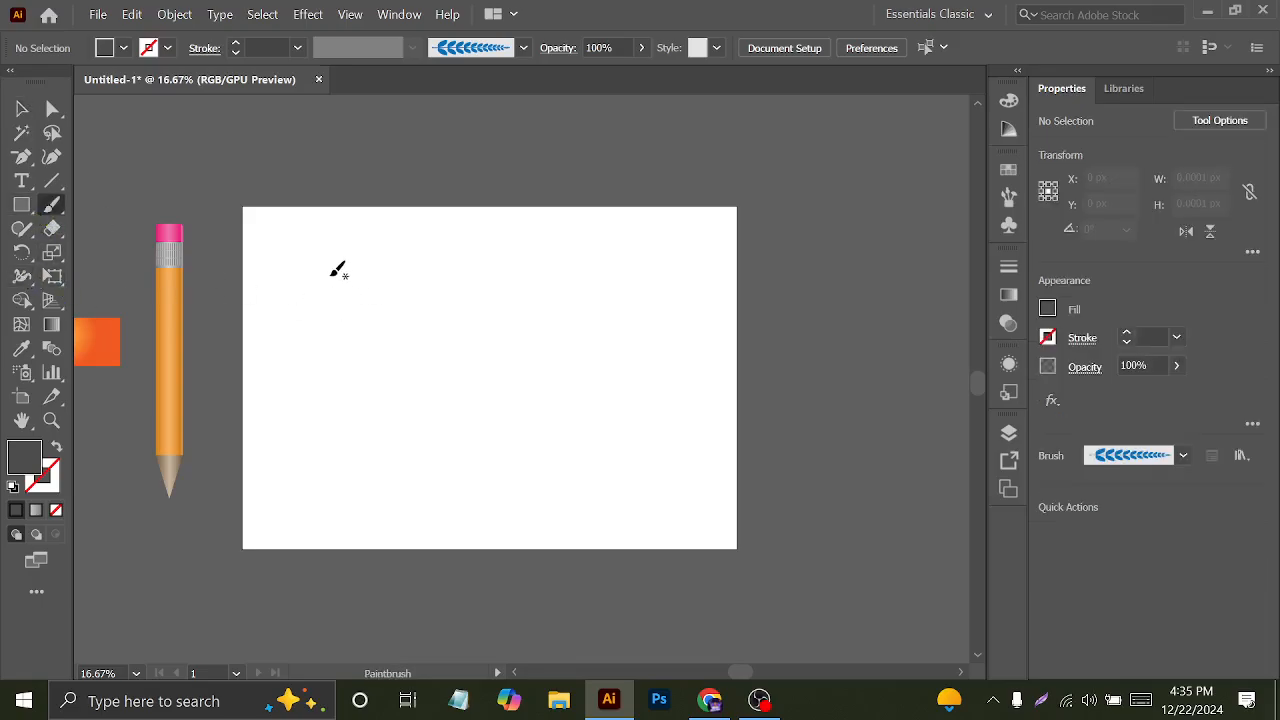
- Draw a narrow upright rectangle about 134 by 895 px on the artboard's left side and move it slightly right
click(22, 204)
drag(297, 259, 329, 476)
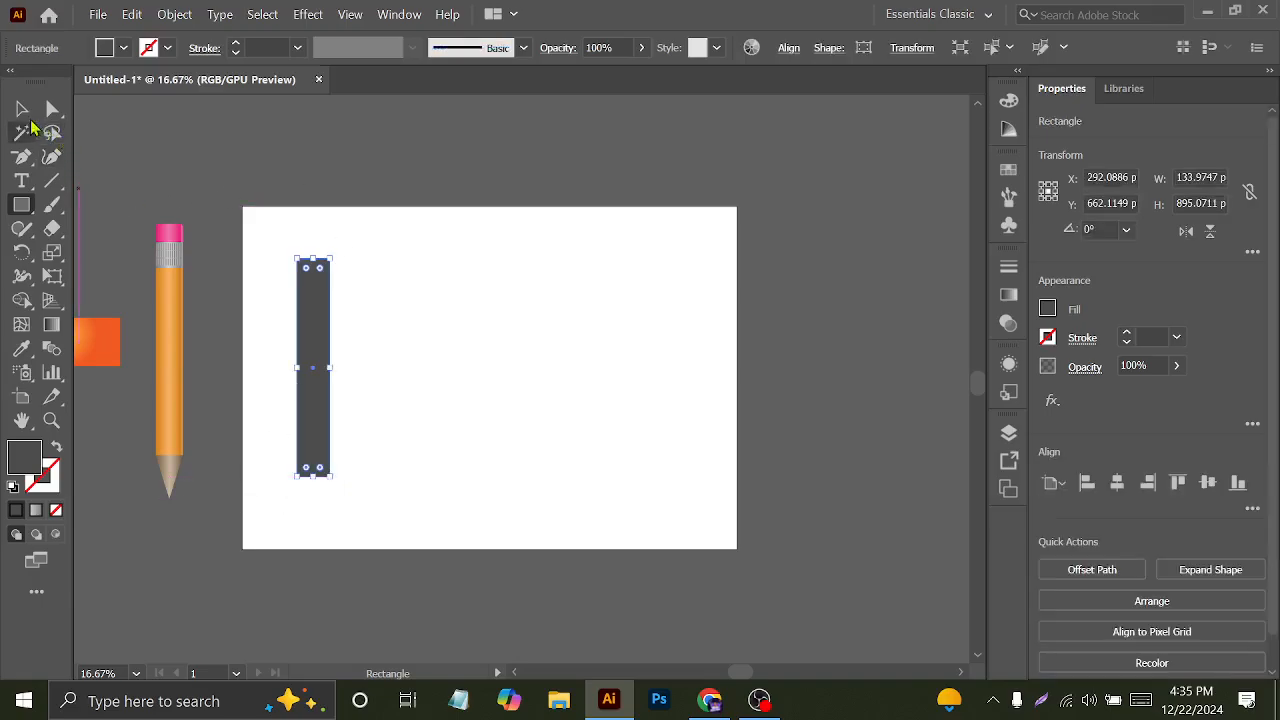
click(22, 108)
drag(296, 305, 345, 333)
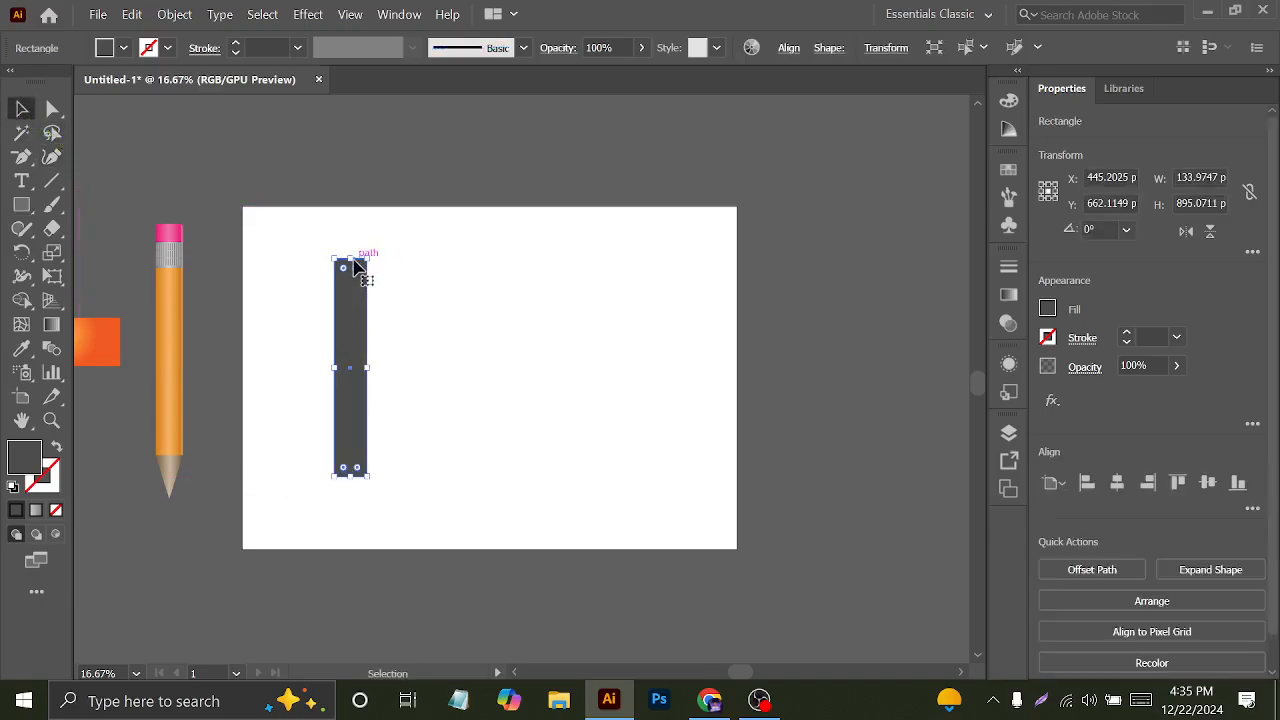
- Shorten and narrow the upright rectangle to about 104 by 785 px
drag(350, 258, 349, 274)
click(399, 323)
click(363, 345)
mouse_move(369, 367)
mouse_down()
mouse_move(366, 349)
mouse_move(363, 361)
mouse_up()
- Fill the narrow rectangle with the orange gradient sampled from the pencil's body using the Eyedropper
scroll(338, 338, up, 1)
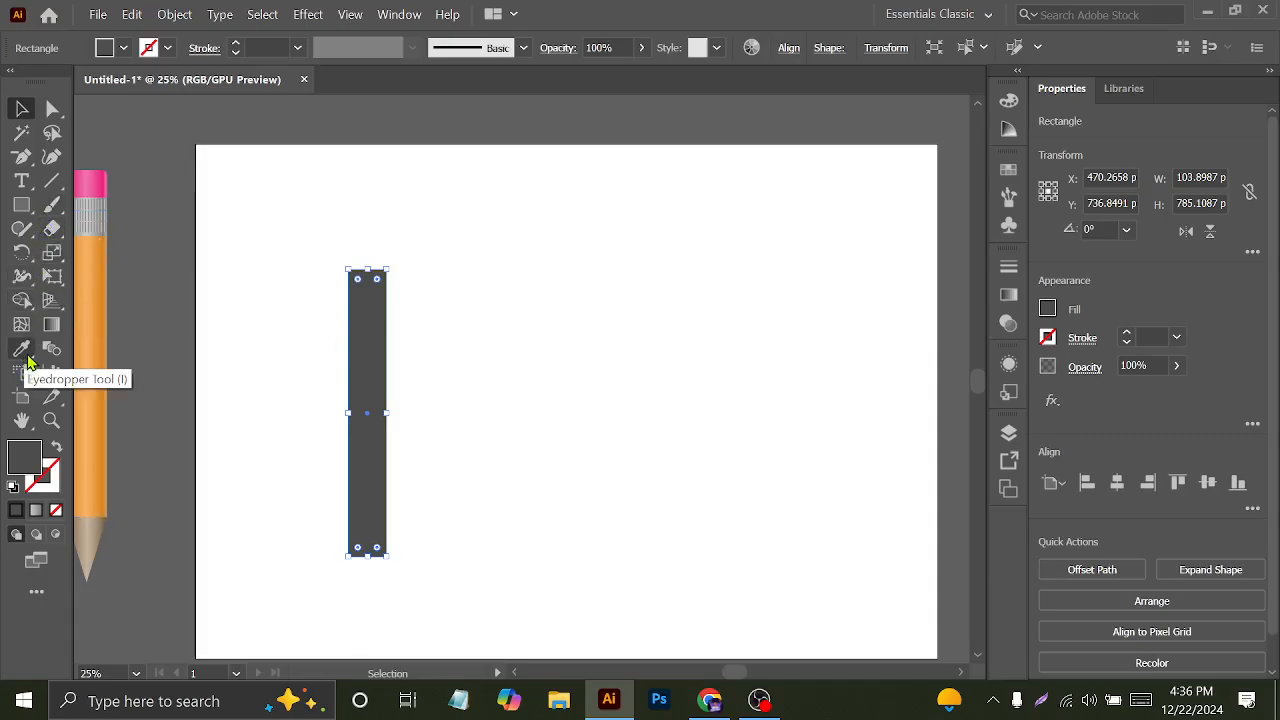
click(33, 355)
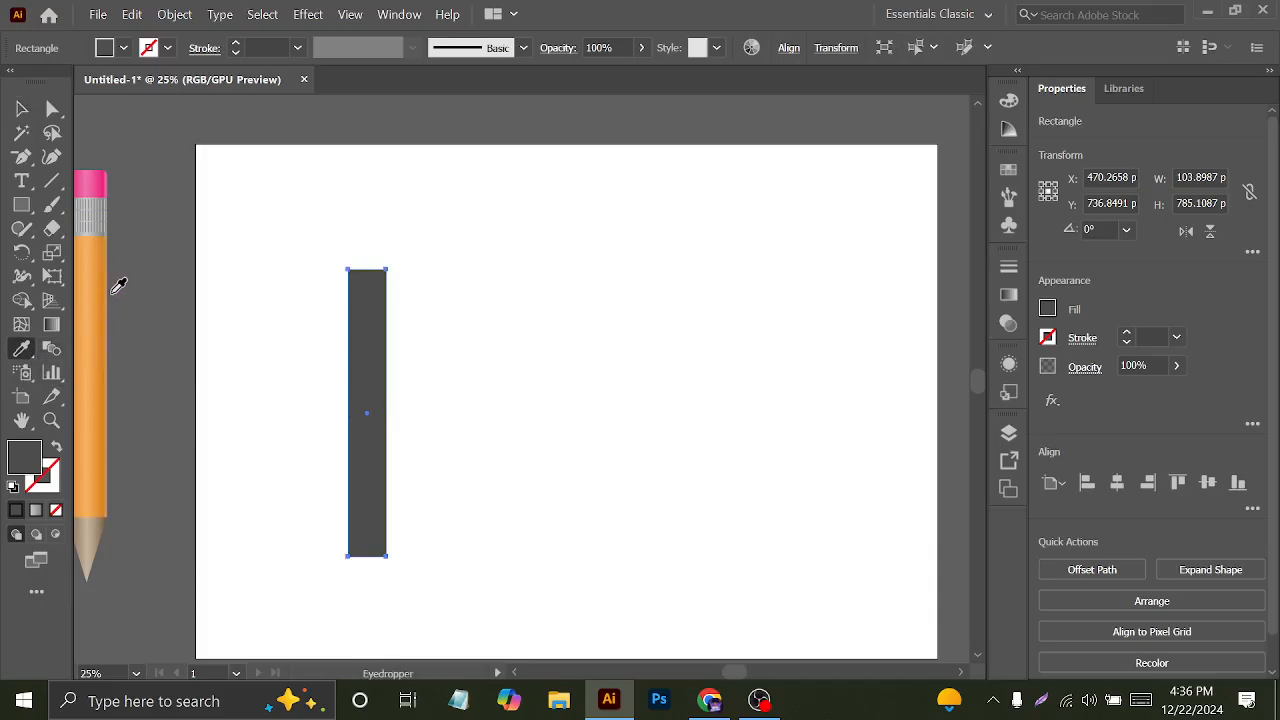
click(100, 285)
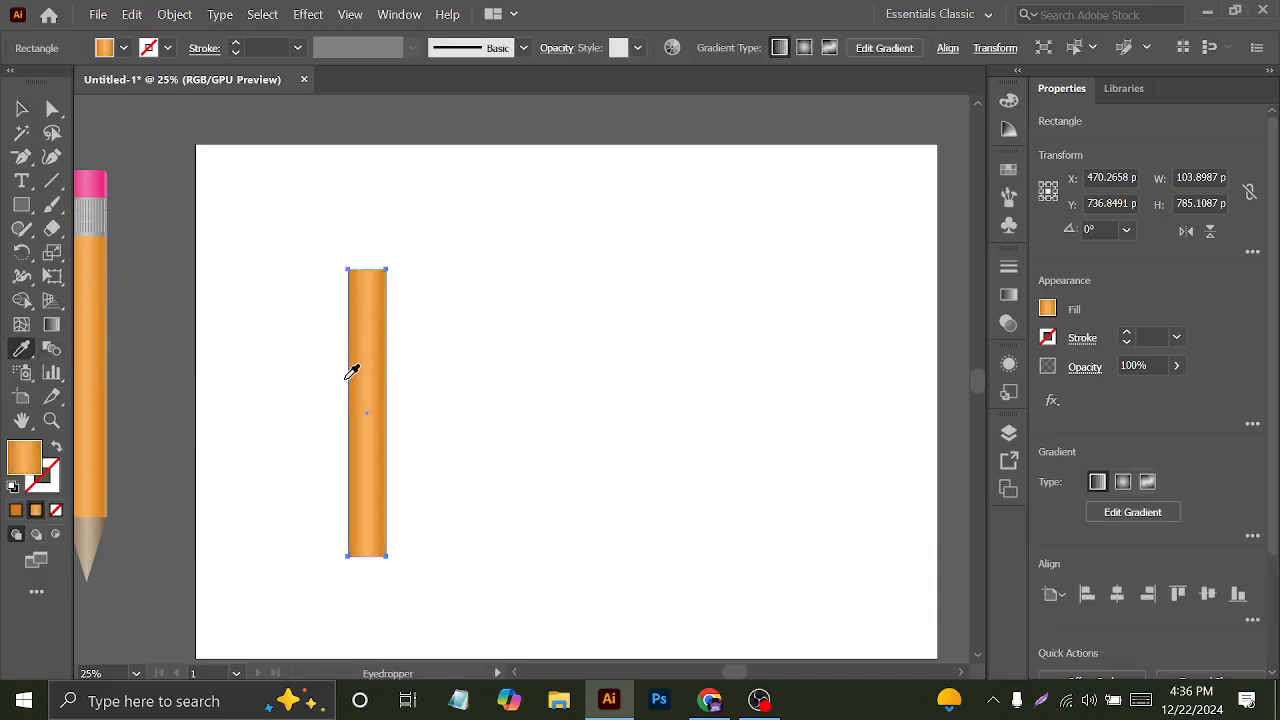
click(21, 115)
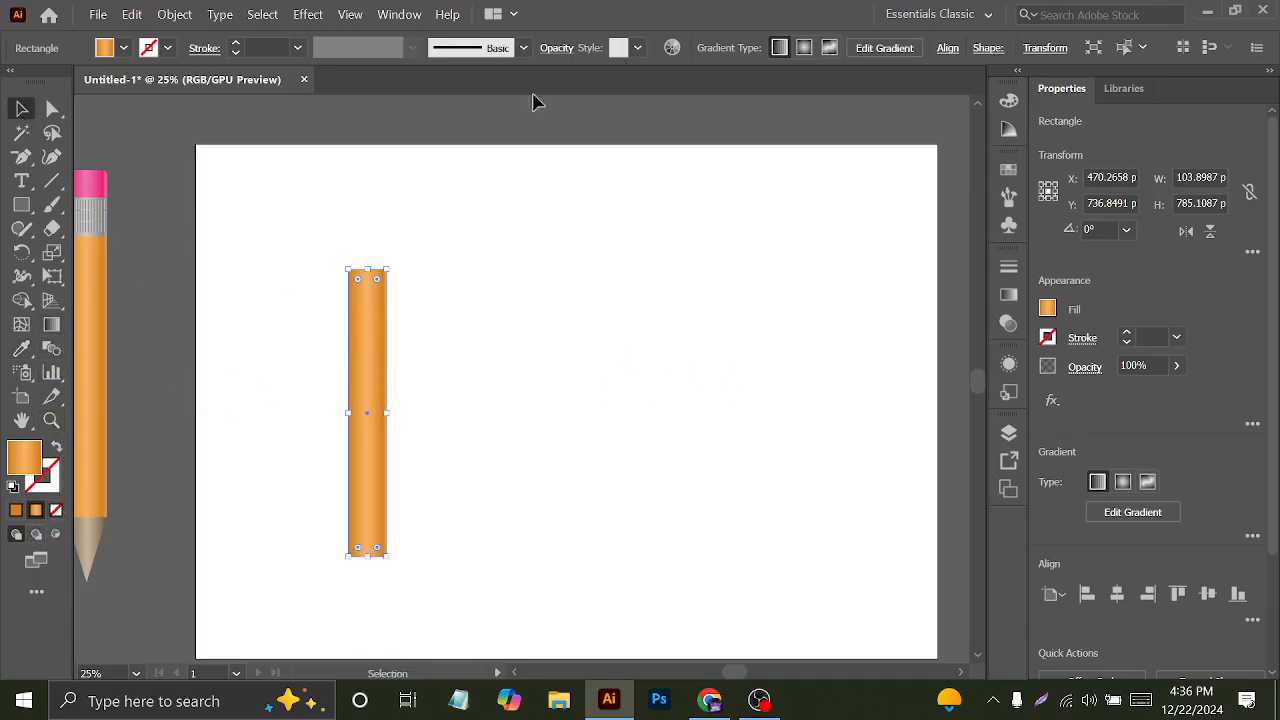
- Switch to the Gradient workspace and shift its floating Color, Swatches and Gradient group left and slightly up
click(960, 15)
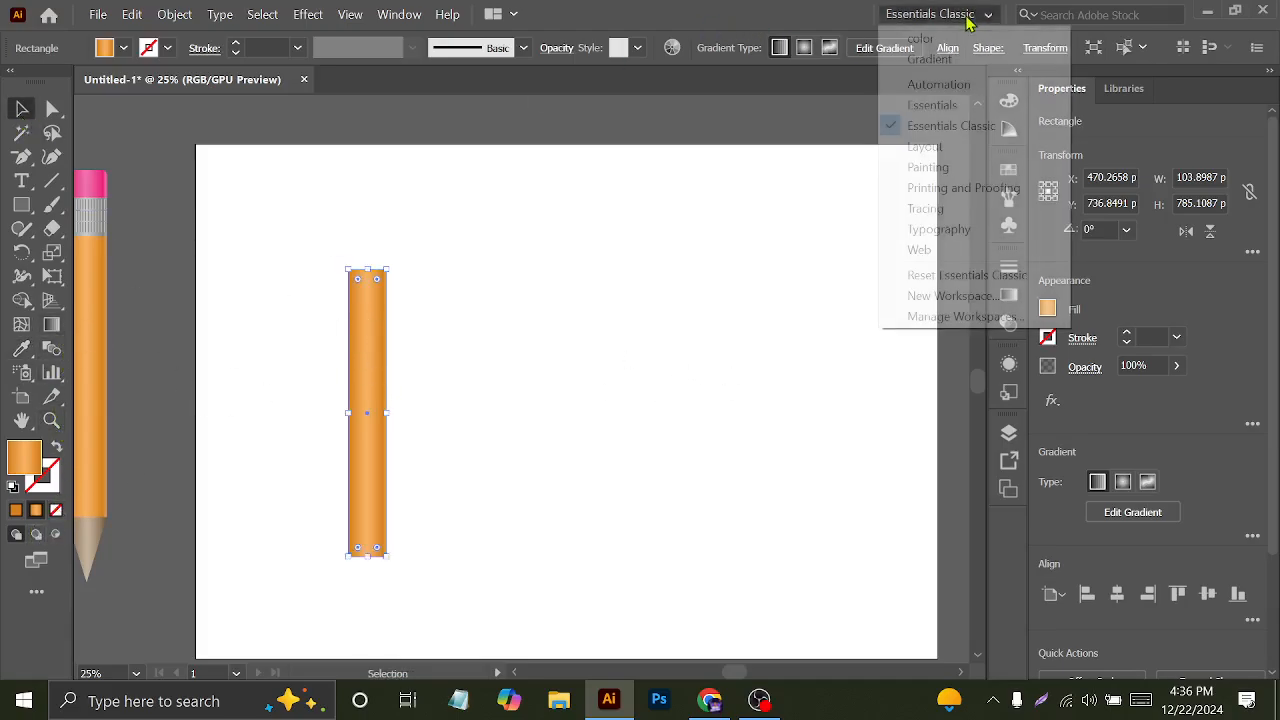
click(930, 59)
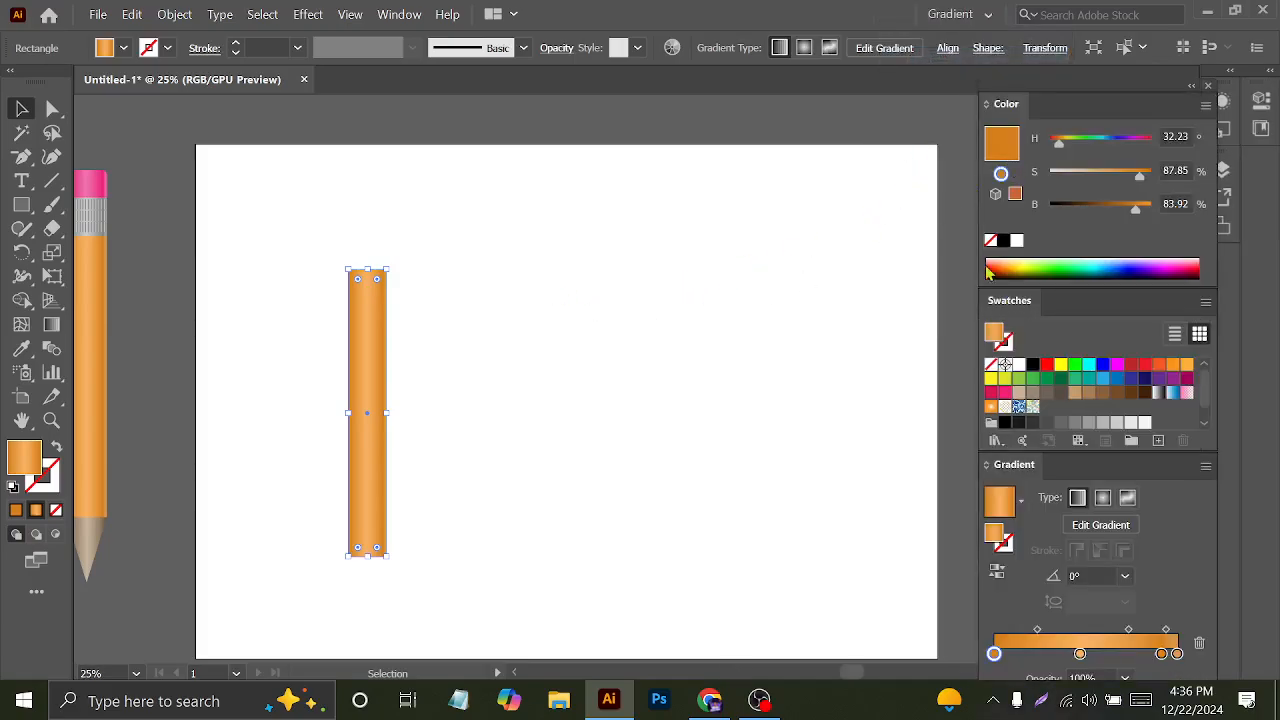
drag(1138, 110, 1035, 77)
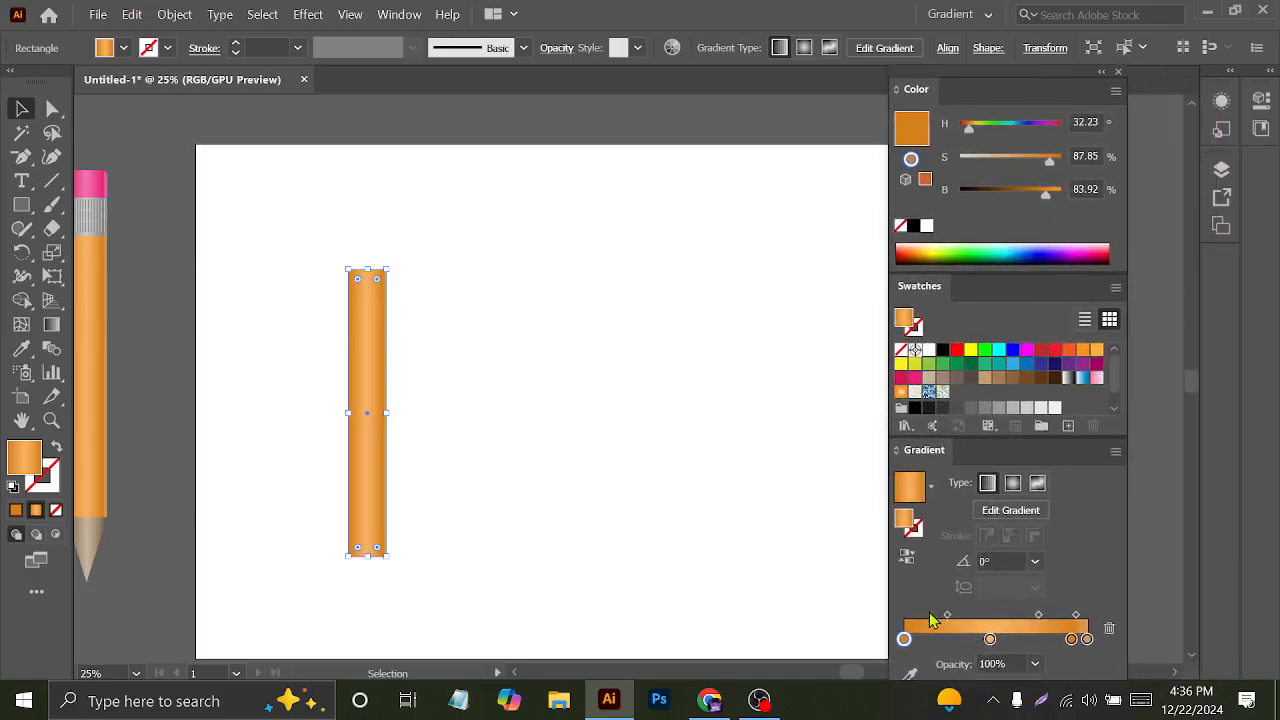
- Recolour the rectangle gradient's first stop and the second-to-last stop with the brown swatch R=166 G=124 B=82
click(911, 676)
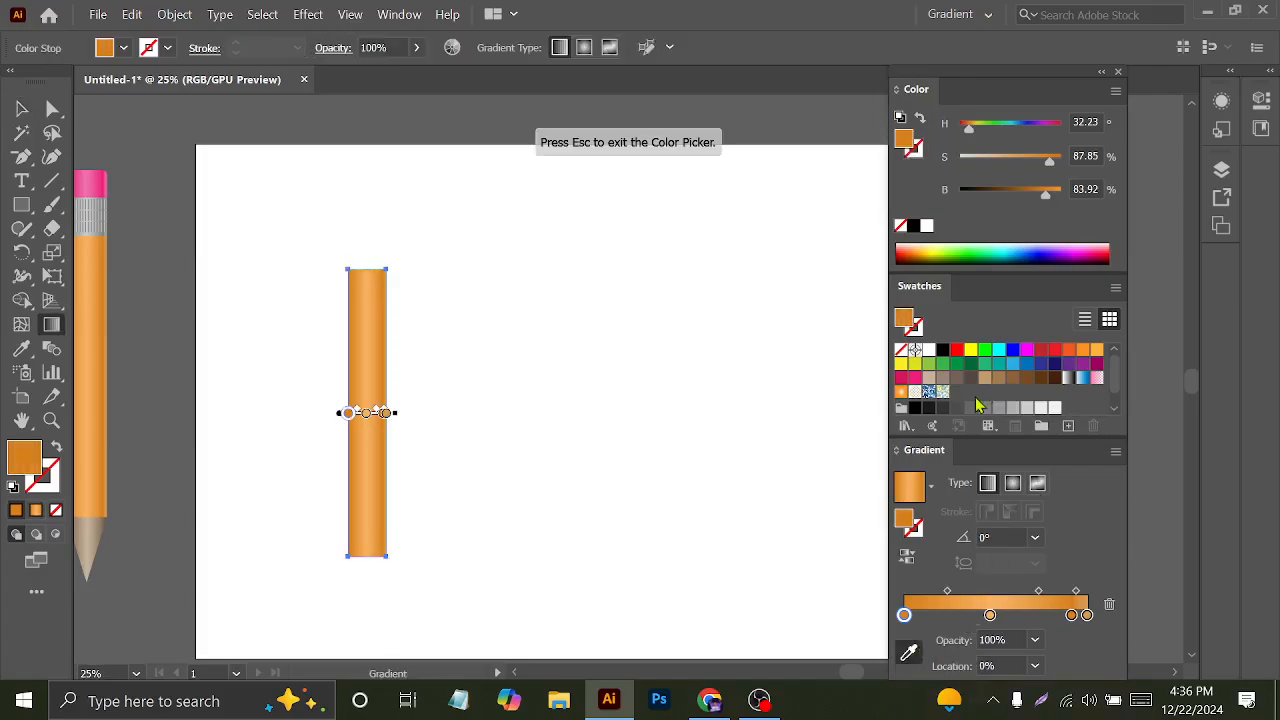
click(1000, 380)
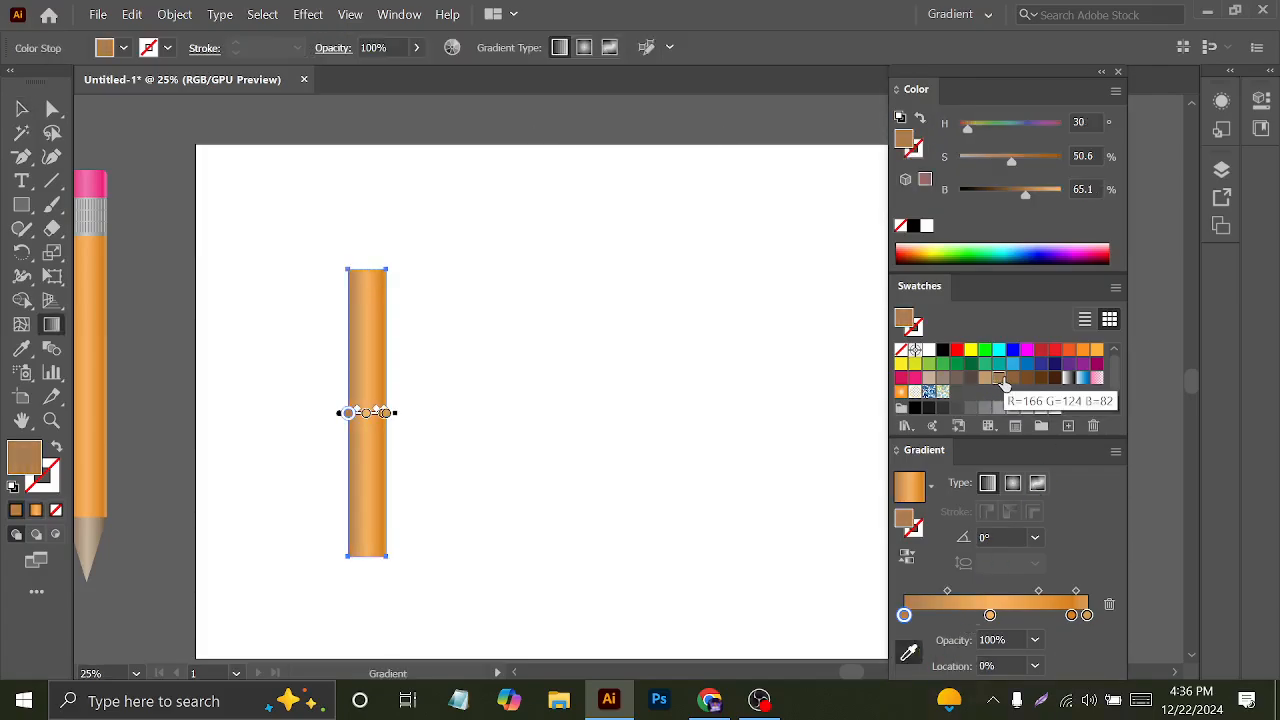
click(1071, 615)
click(1000, 379)
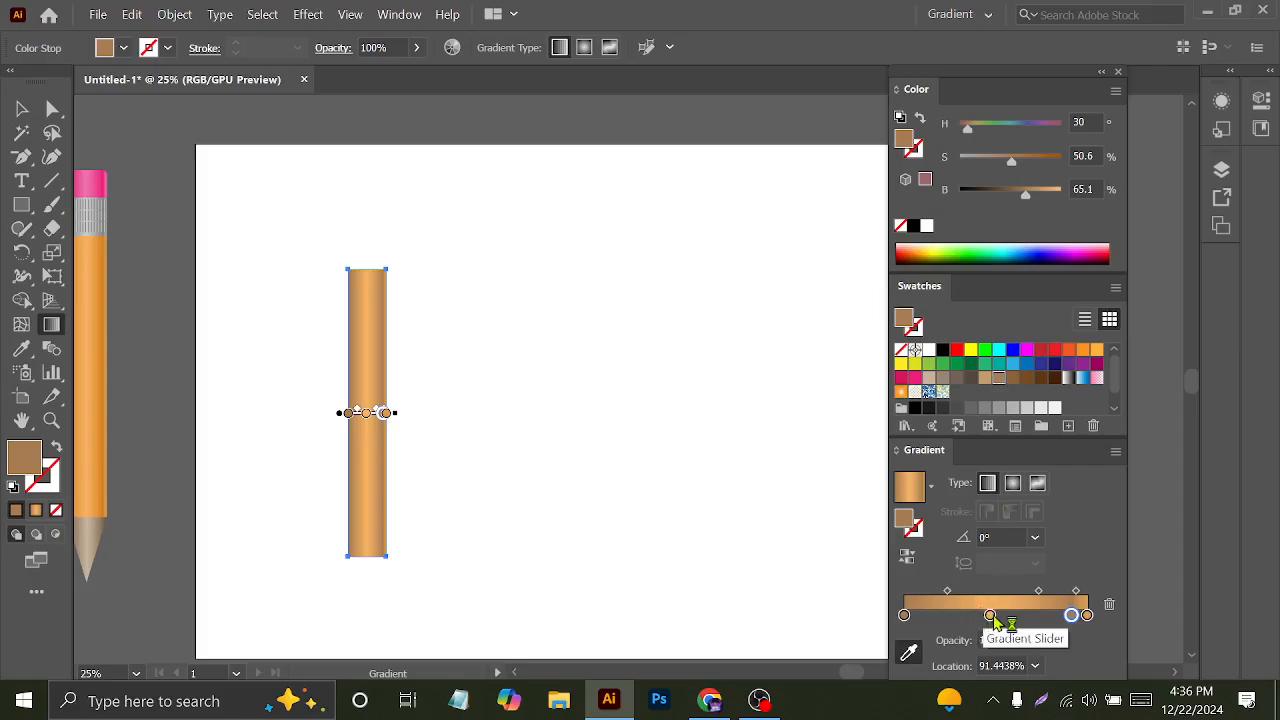
- Recolour the middle gradient stop light tan at about 33% saturation and 85% brightness, and replace the orange end stop with the neighbouring brown stop
click(990, 615)
click(986, 380)
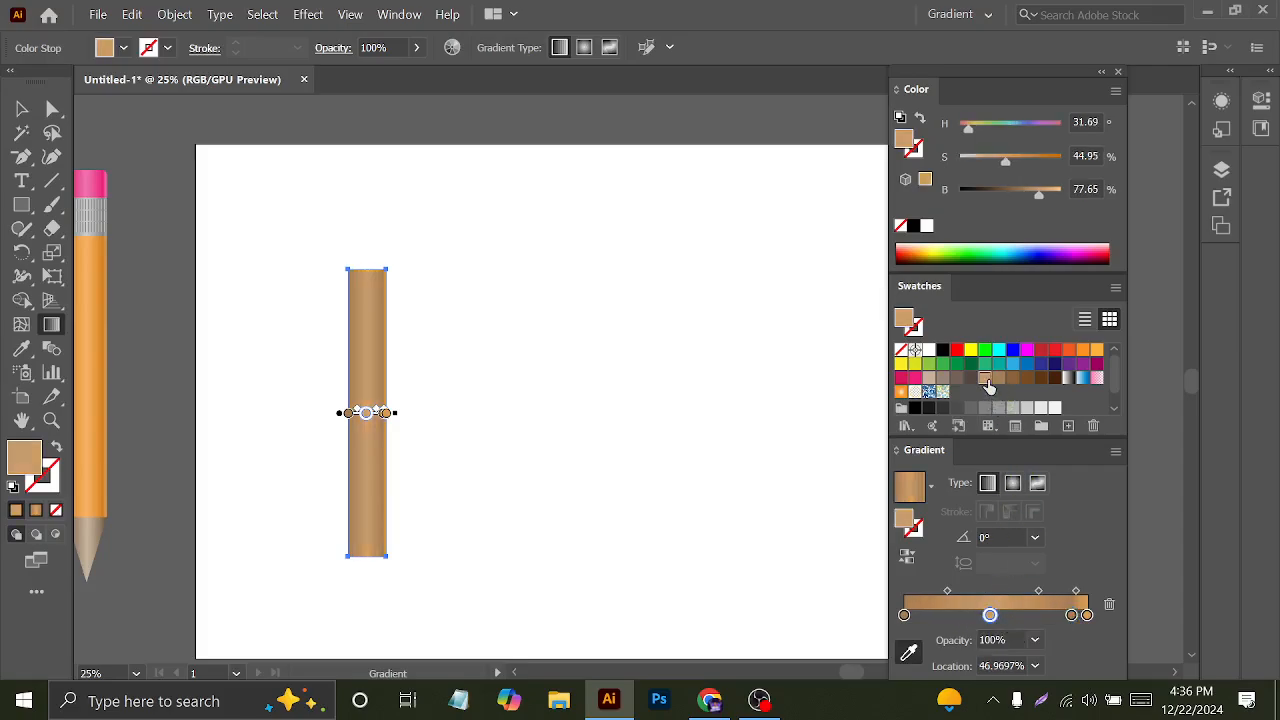
drag(1009, 168, 993, 170)
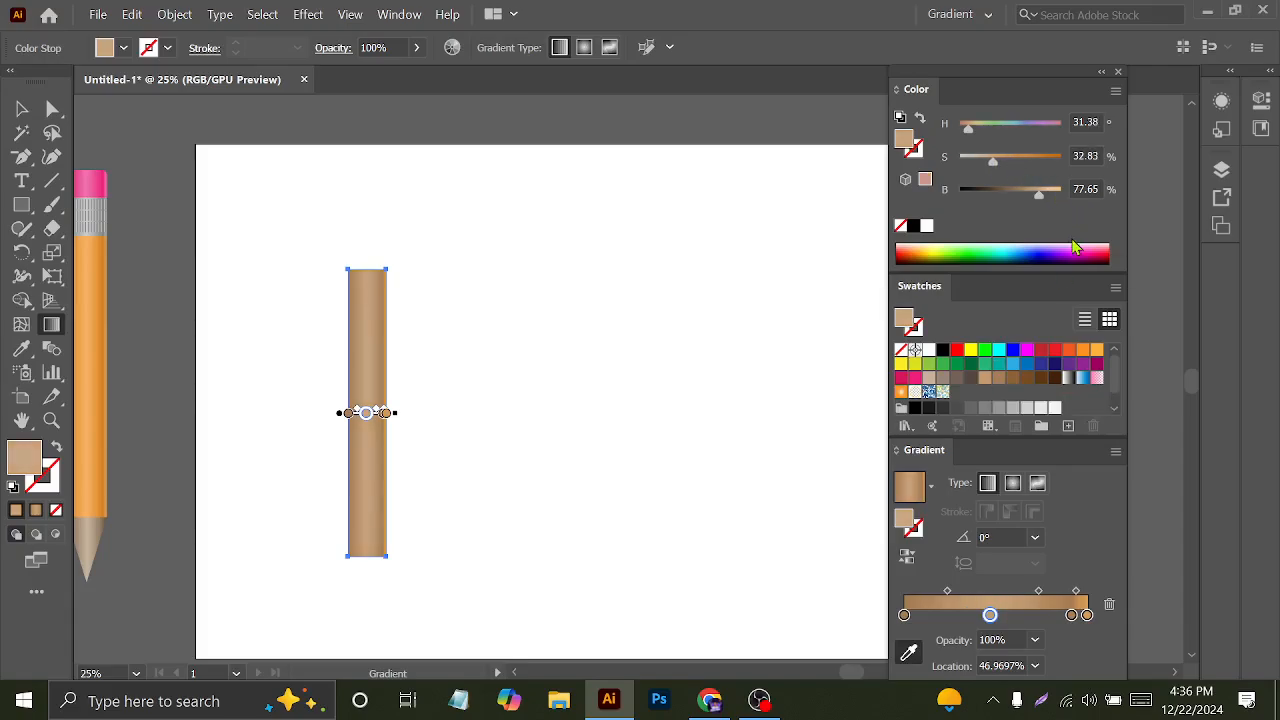
click(1045, 196)
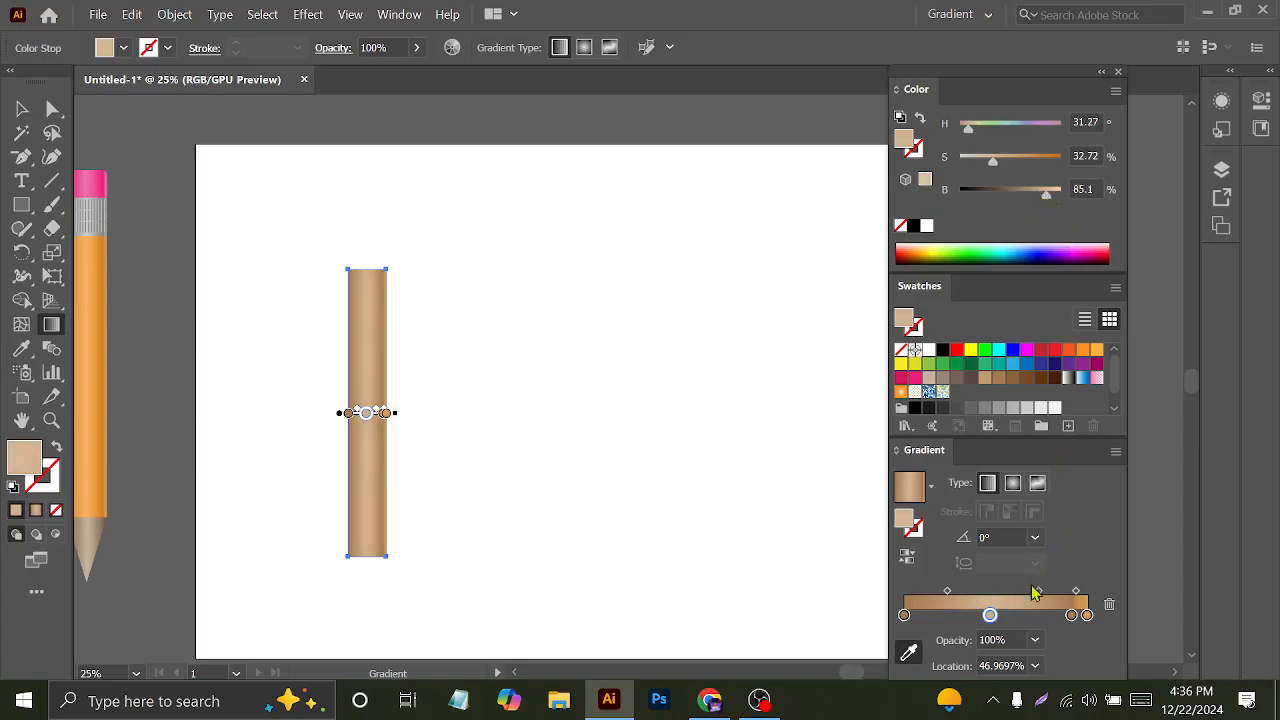
mouse_move(1087, 615)
mouse_down()
mouse_move(1092, 640)
mouse_move(1087, 615)
mouse_up()
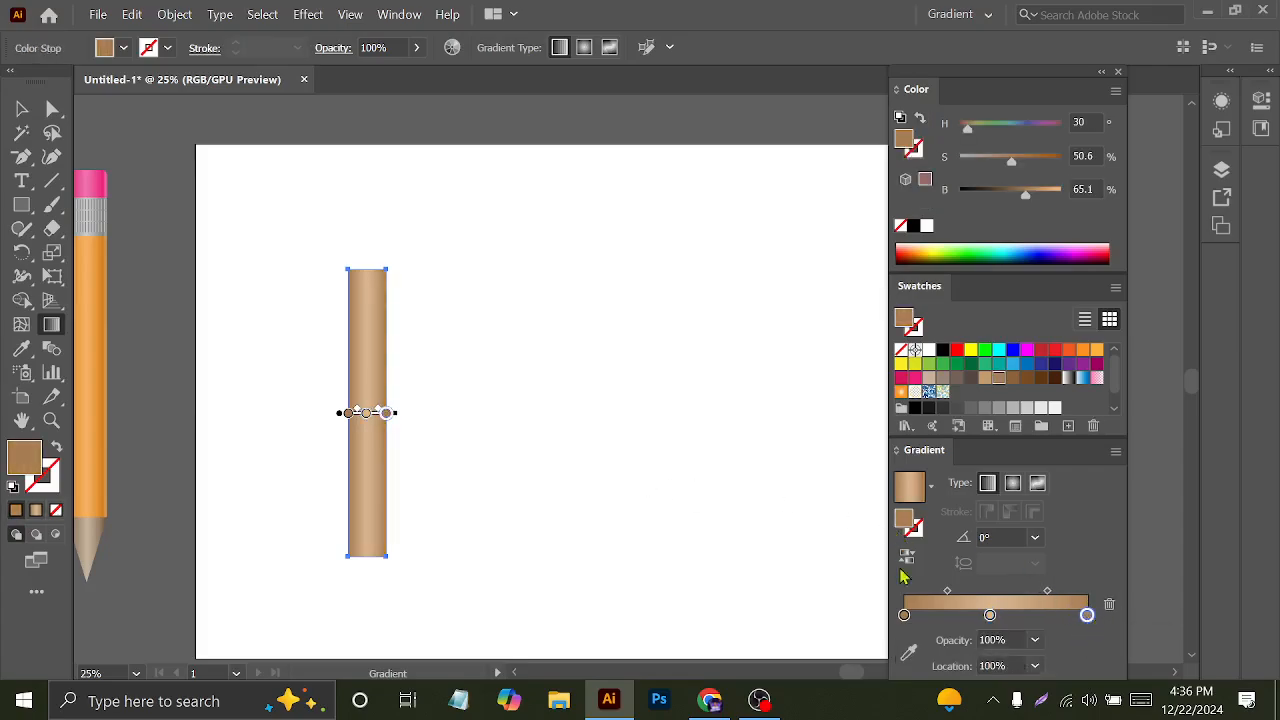
- Darken both end stops of the gradient to about 55% brightness and move the rectangle slightly right and down
click(904, 615)
mouse_move(1026, 195)
mouse_down()
mouse_move(1043, 194)
mouse_move(1016, 200)
mouse_up()
click(1087, 615)
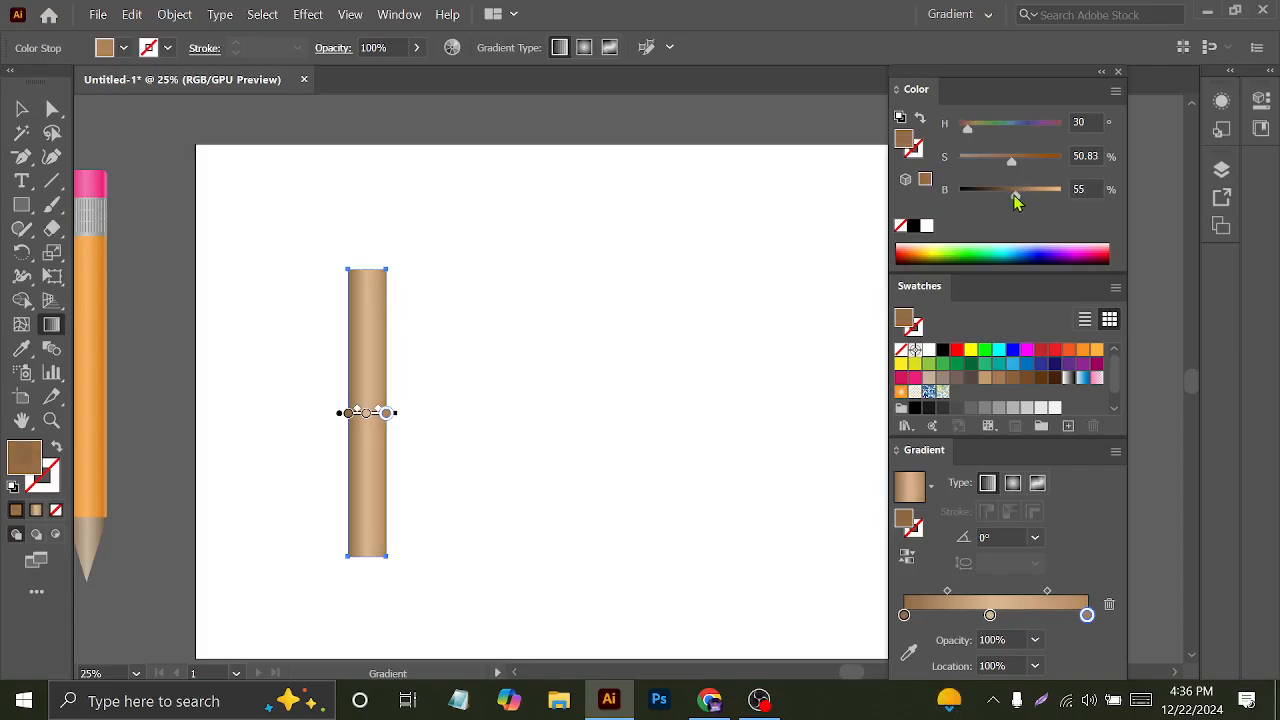
key(v)
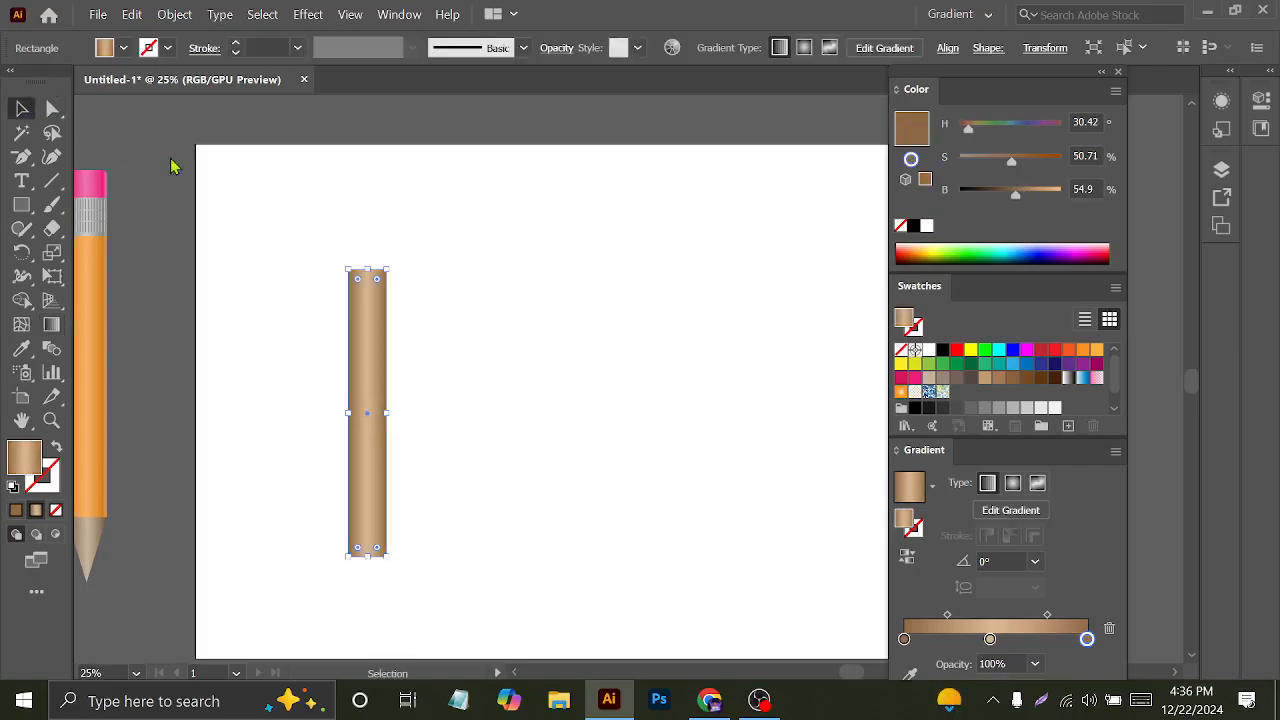
click(425, 322)
drag(360, 397, 430, 410)
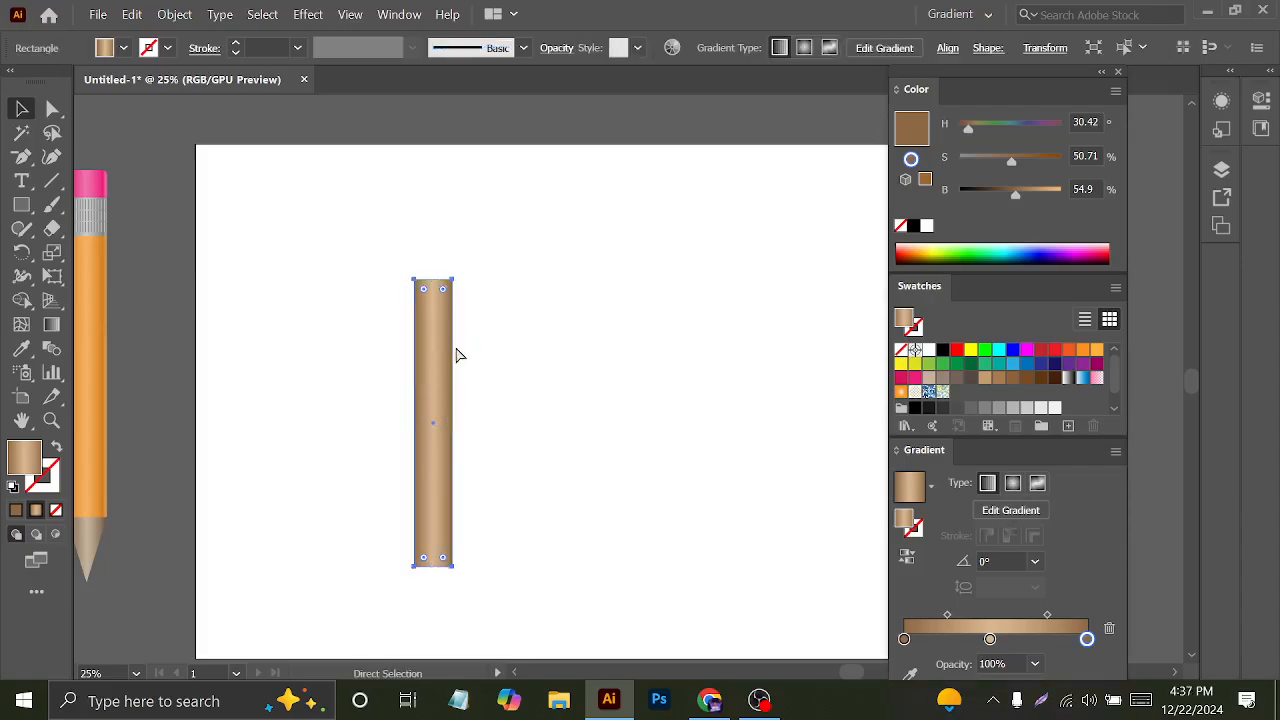
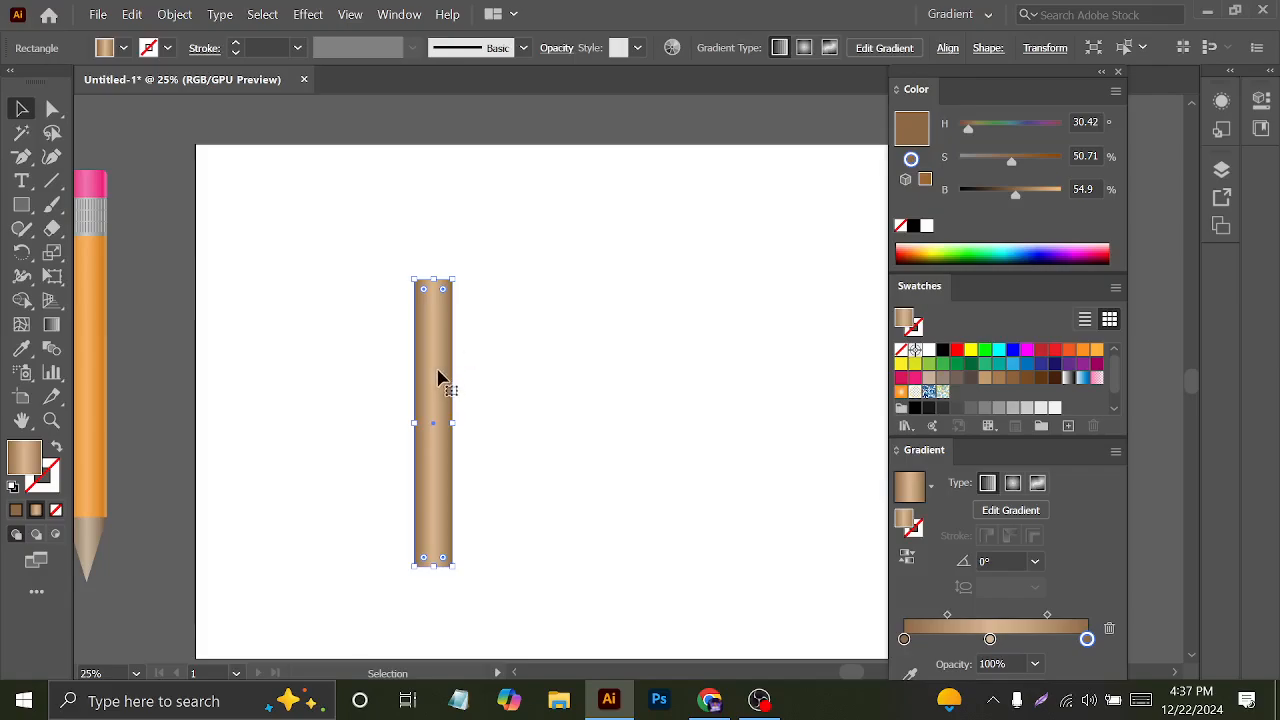
- Paste a copy of the brown rectangle in front and move it to the right of the original
click(131, 15)
click(129, 17)
click(129, 17)
click(127, 17)
click(130, 15)
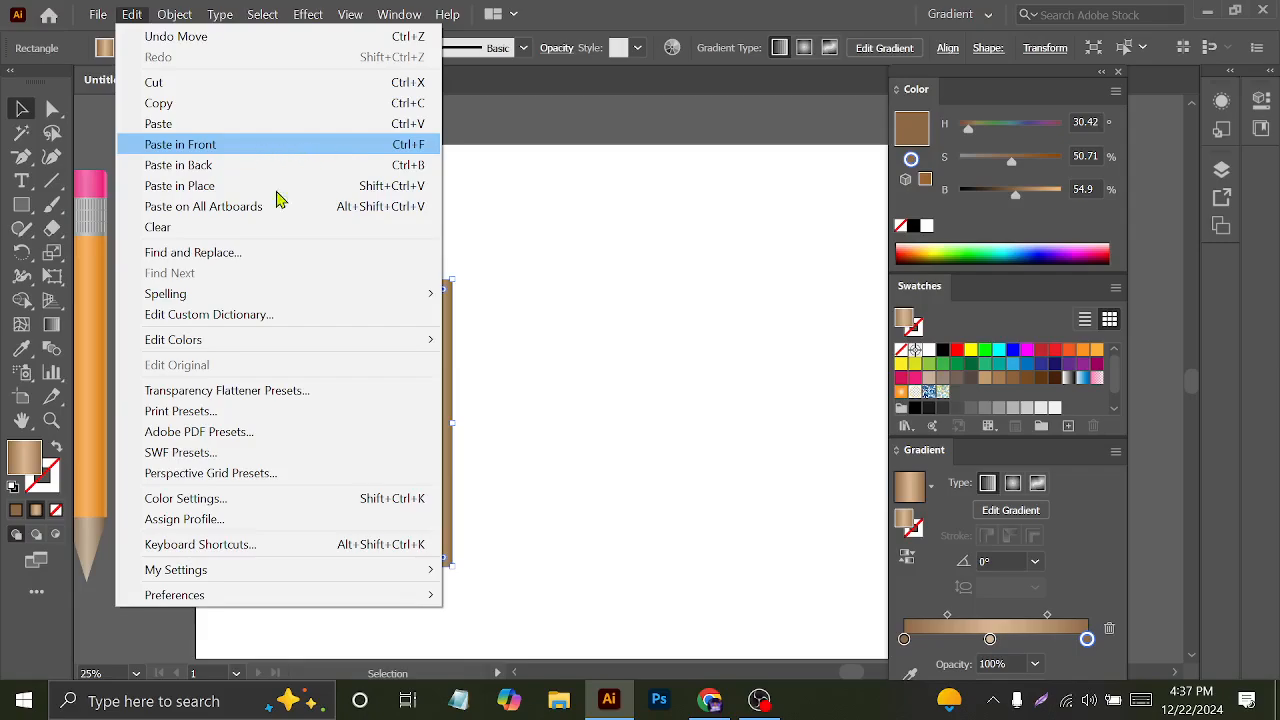
click(258, 150)
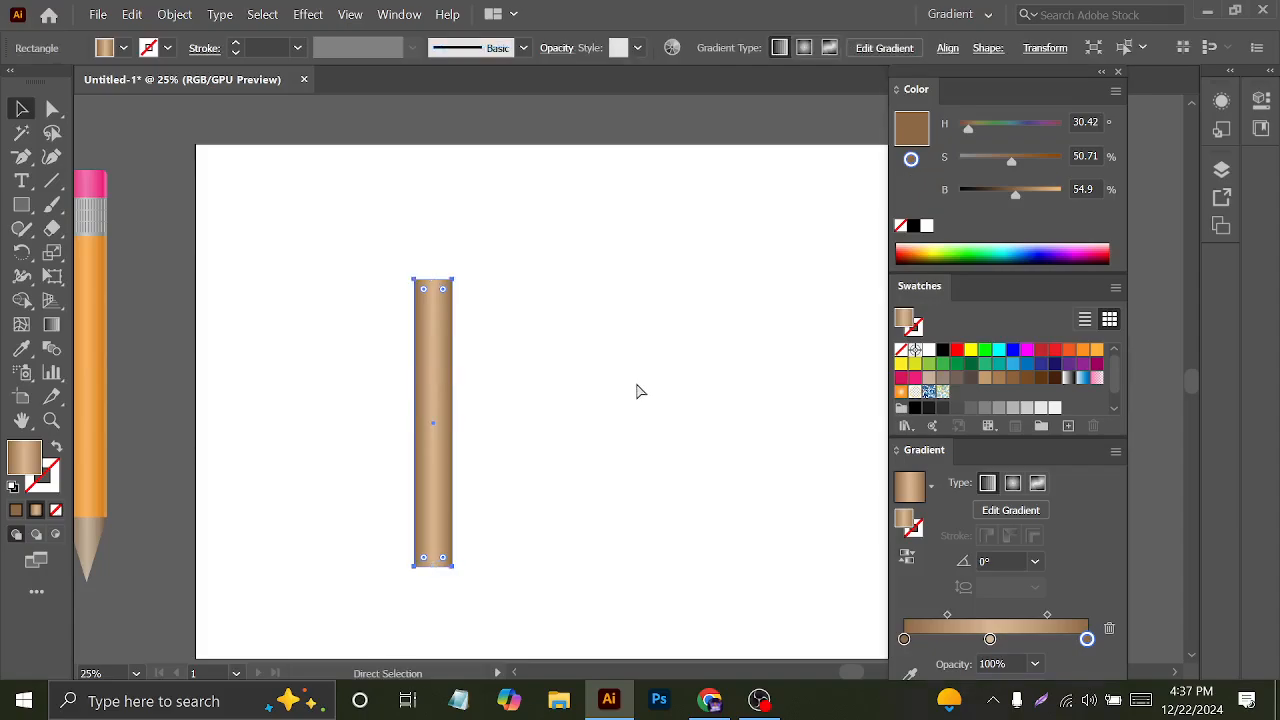
drag(640, 391, 642, 390)
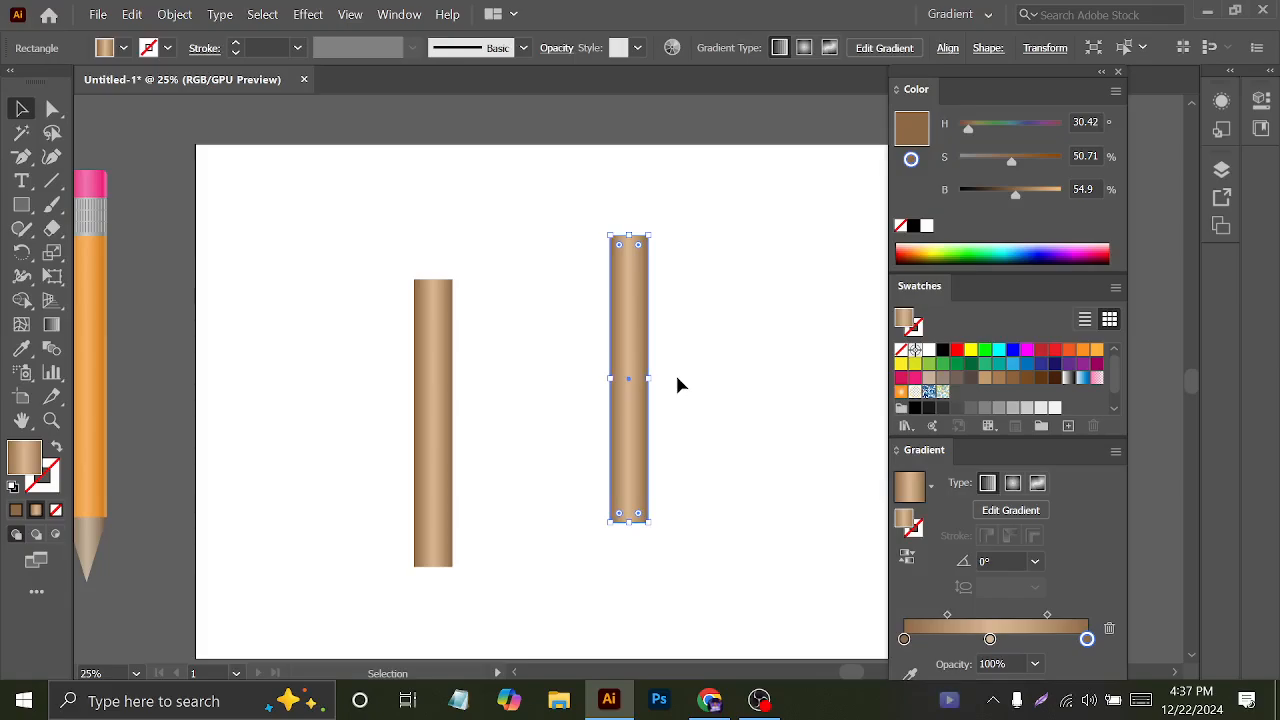
- Make another in-place copy of the original rectangle and move it up and left of the original
drag(316, 270, 522, 448)
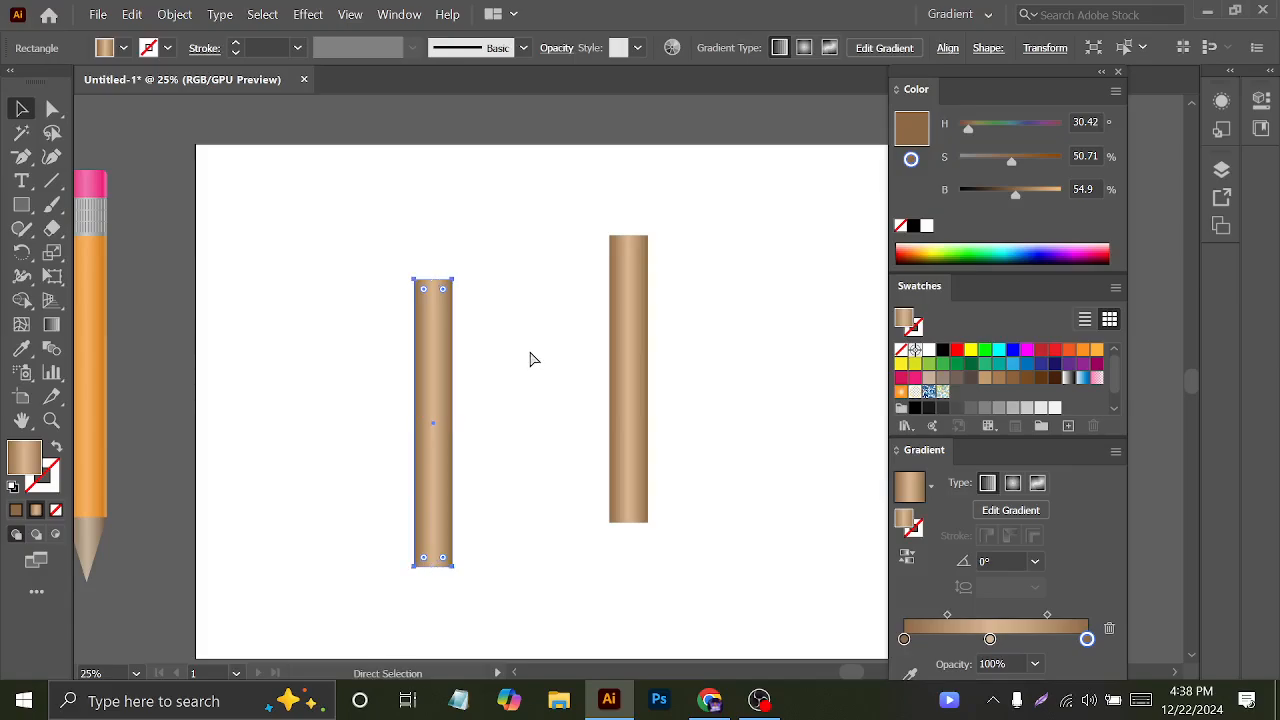
click(520, 352)
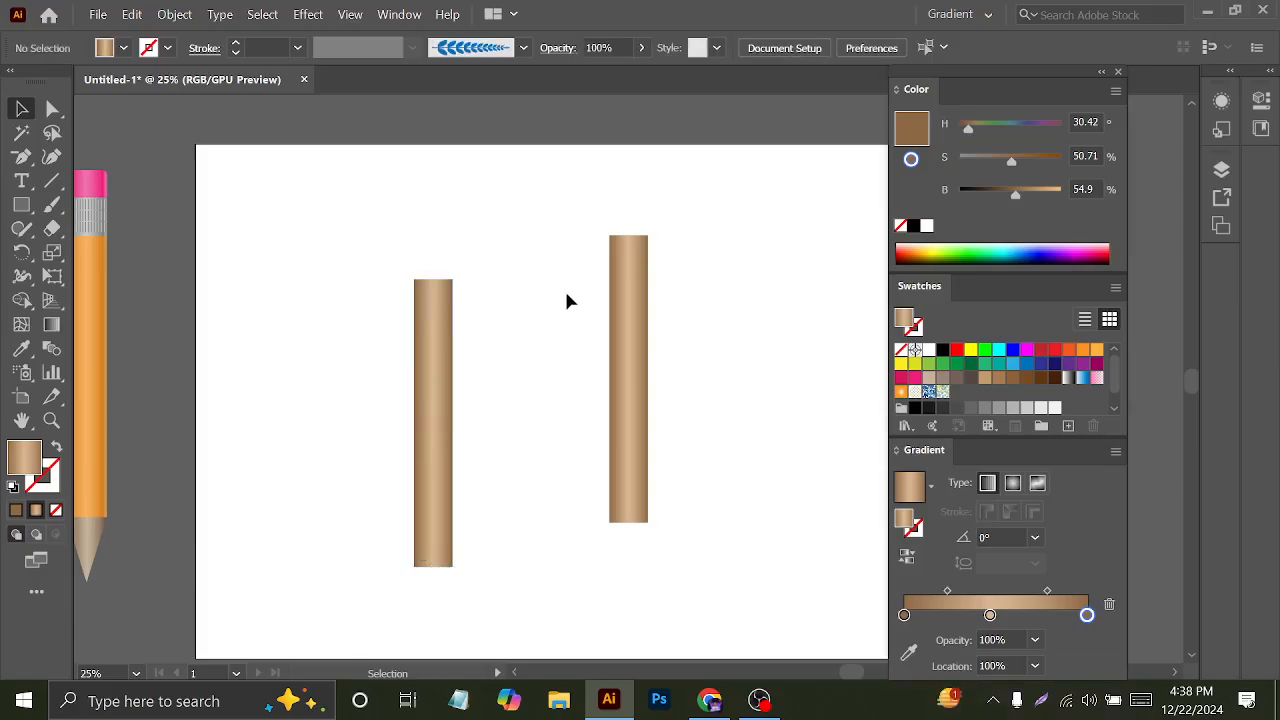
drag(440, 375, 336, 299)
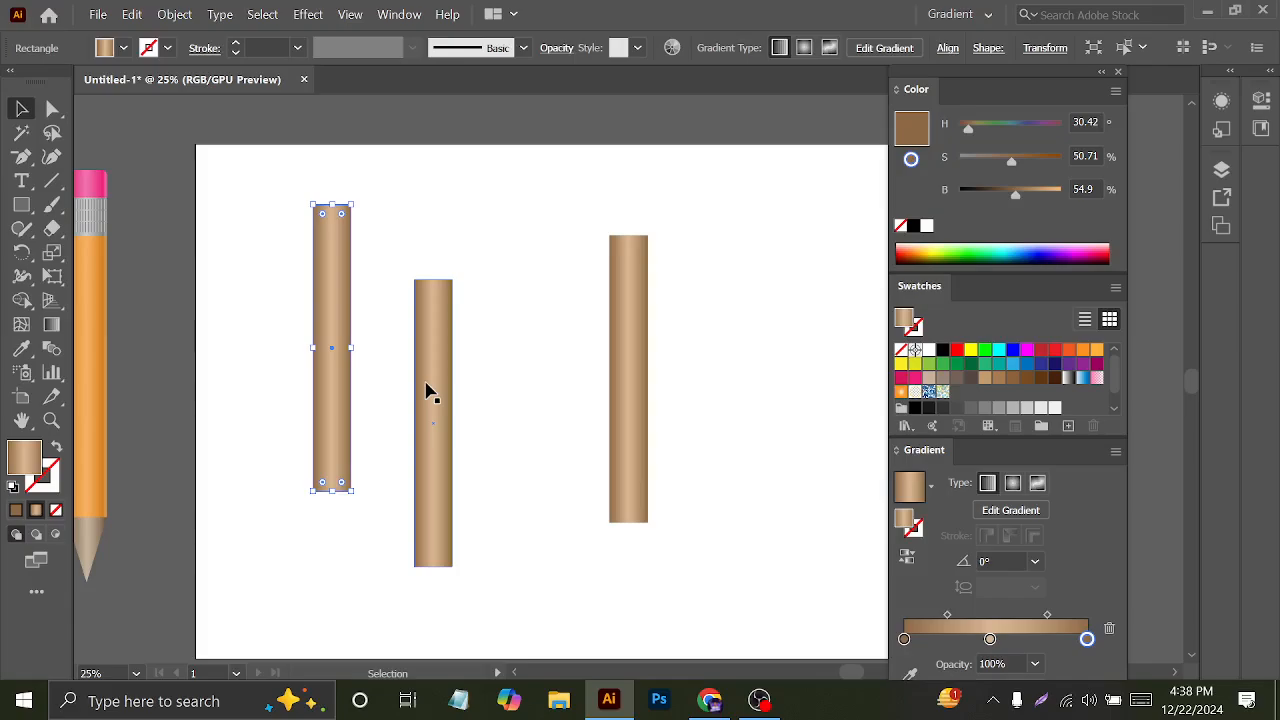
click(133, 14)
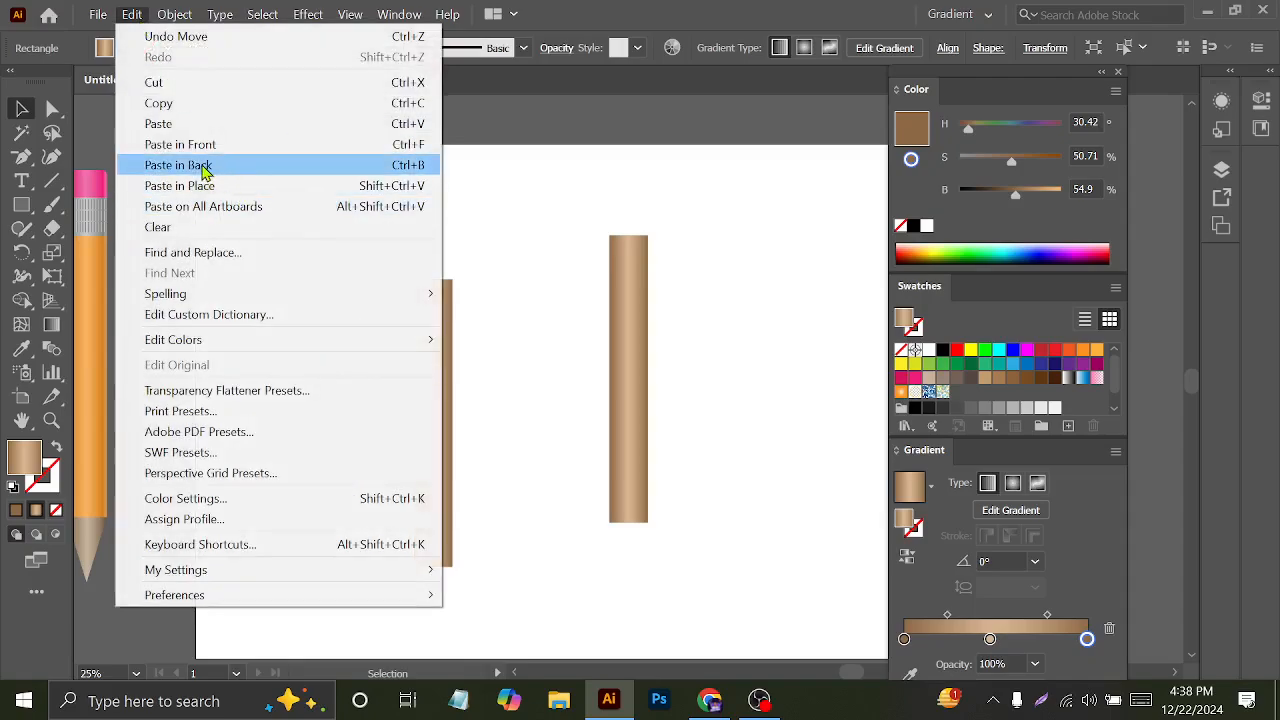
click(616, 158)
click(446, 302)
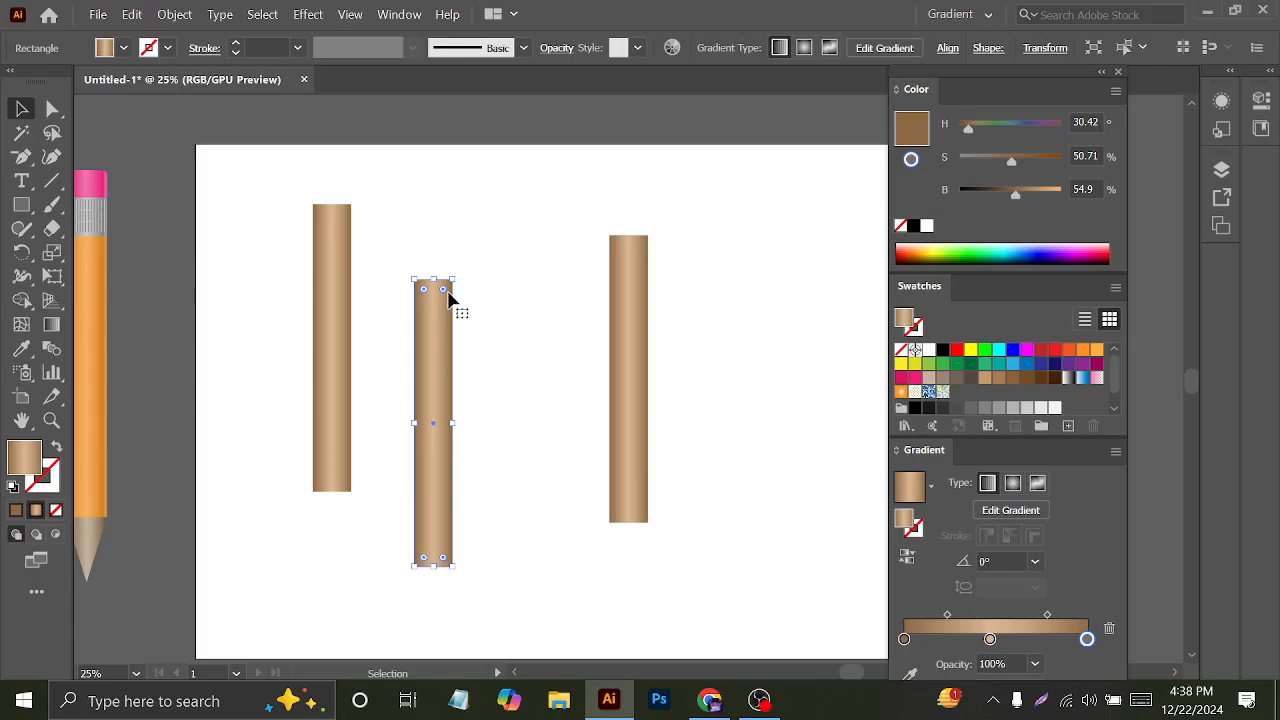
- Delete the two rectangle copies on either side of the original
click(337, 280)
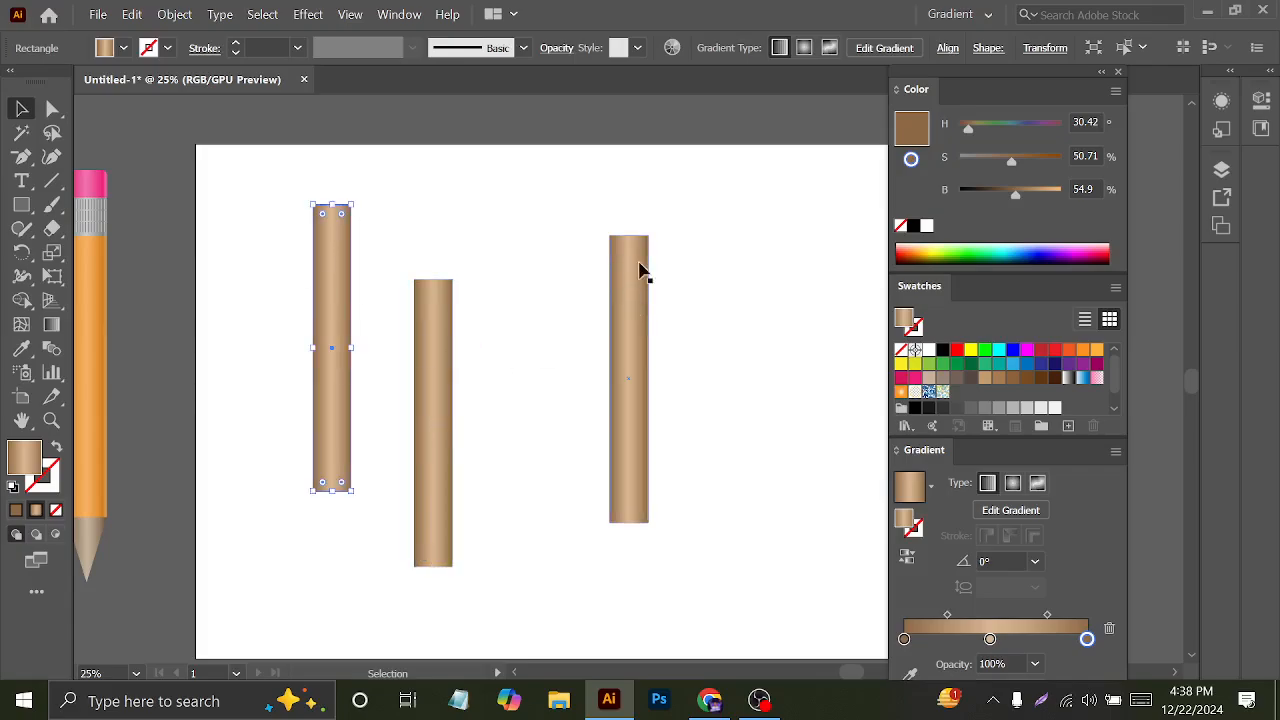
key(Delete)
click(620, 309)
key(Delete)
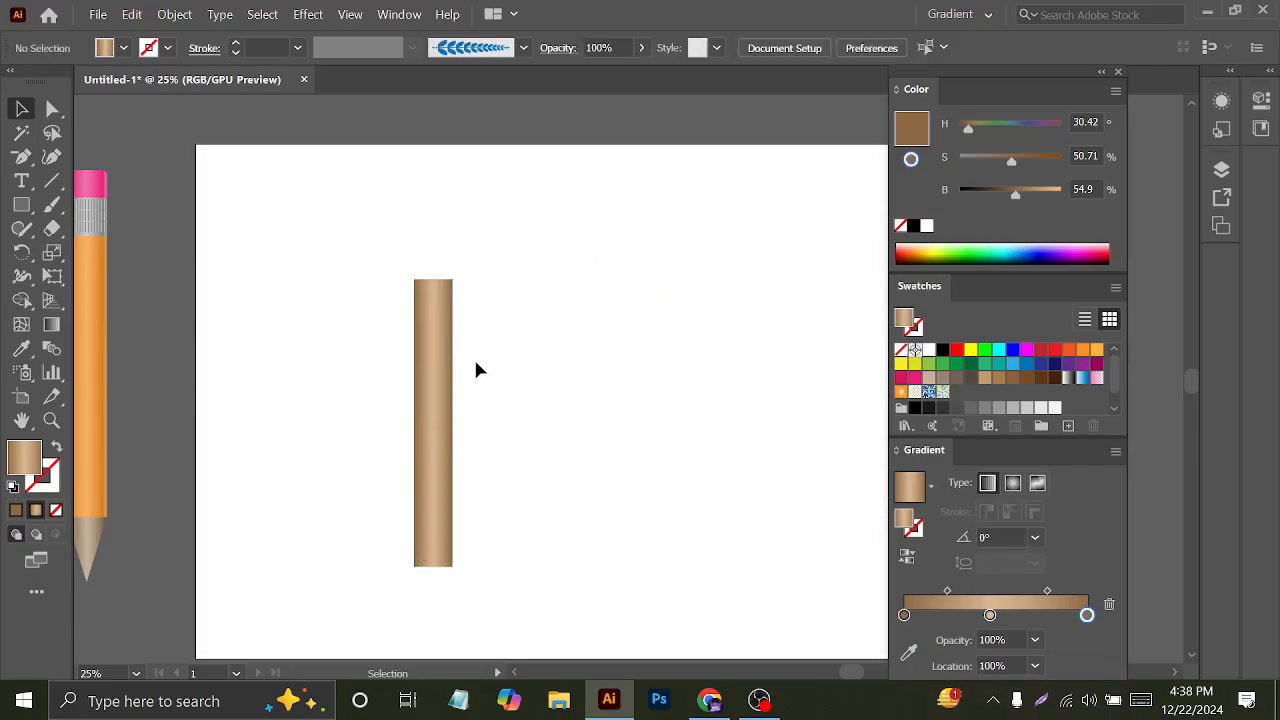
- Duplicate the brown rectangle in place and shorten the copy to a small block at the column's upper end
click(446, 370)
key(a)
key(v)
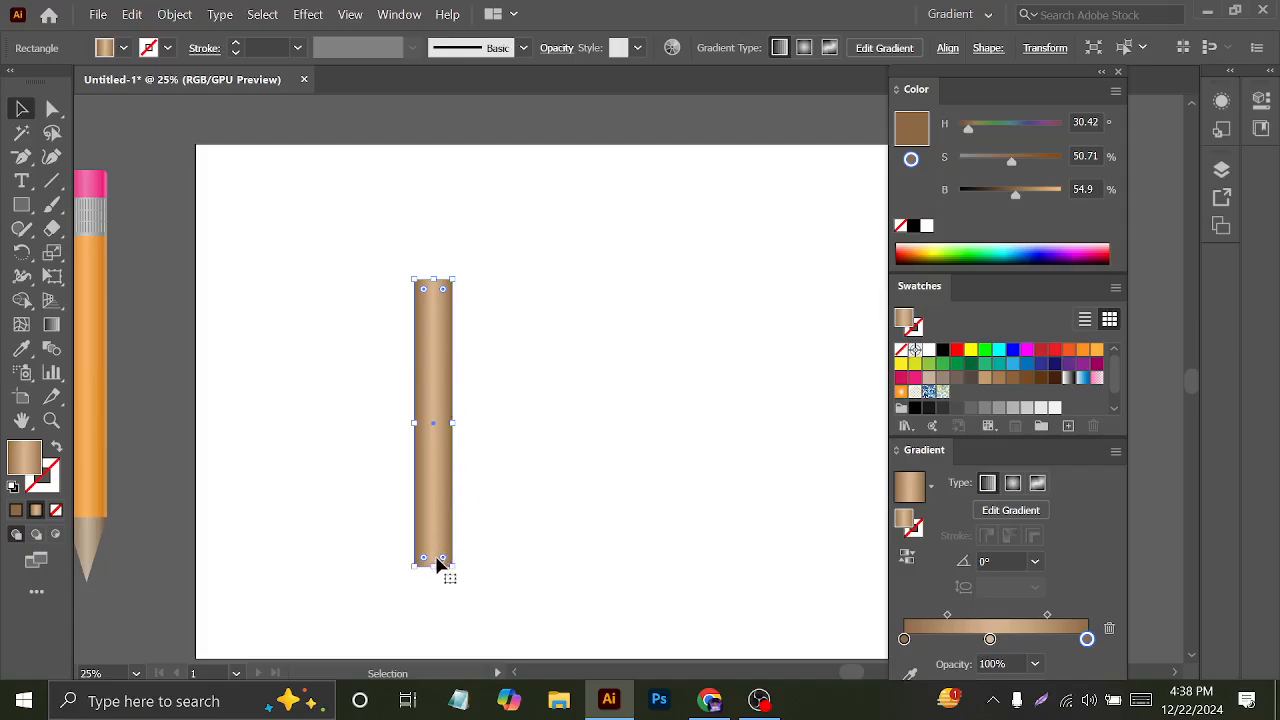
drag(433, 567, 514, 305)
scroll(453, 300, up, 3)
key(ctrl+z)
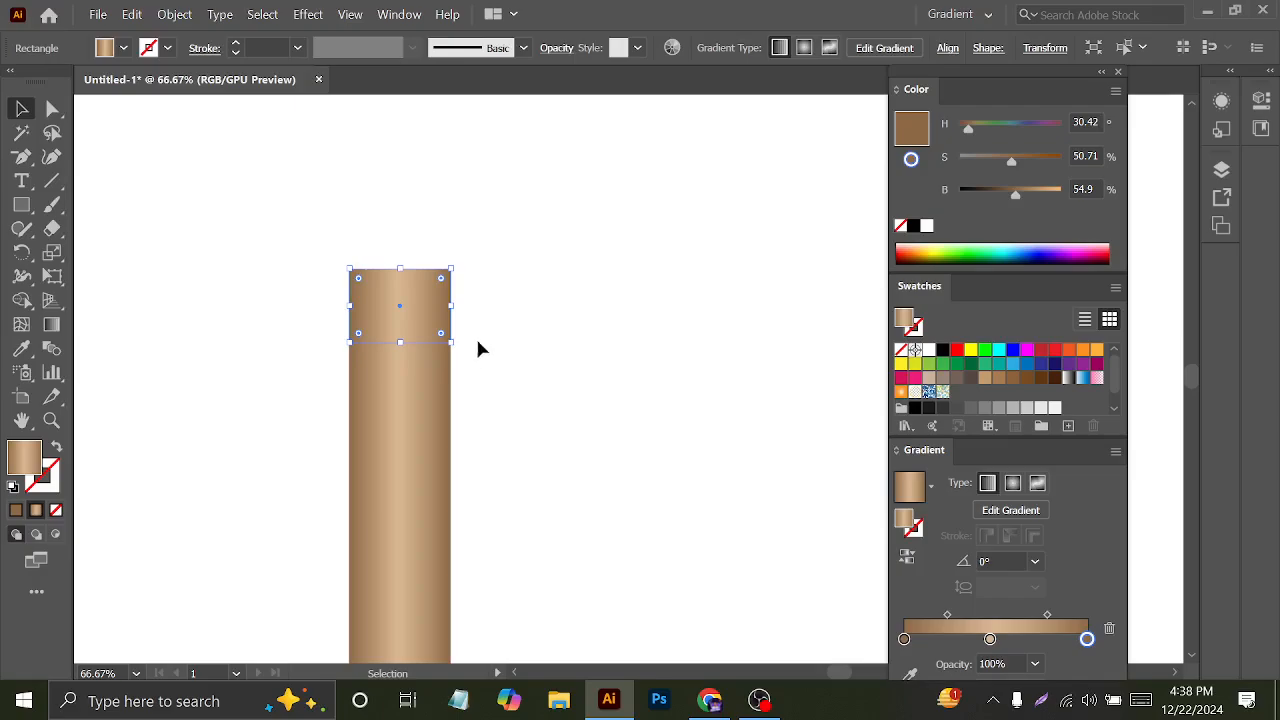
- Widen the small block symmetrically beyond the column's sides to form the first tier of its cap
drag(453, 306, 419, 236)
key(ctrl+z)
click(557, 360)
scroll(457, 316, up, 2)
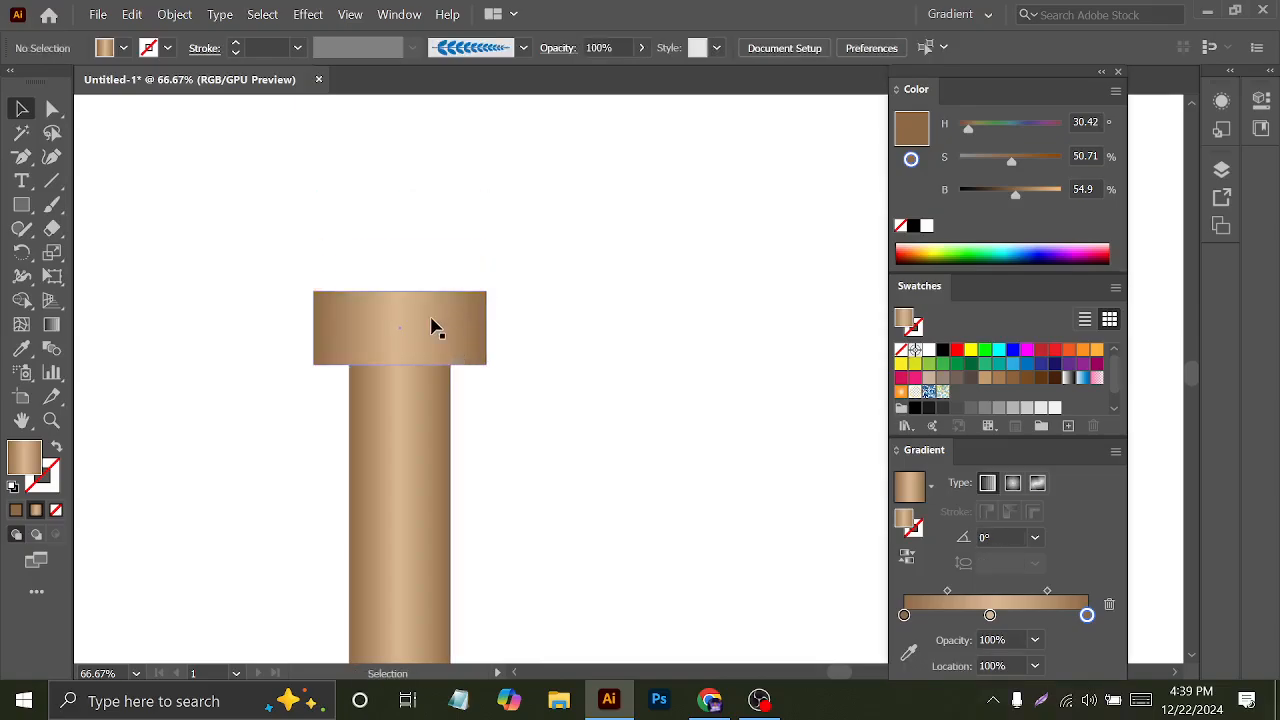
- Stack two more copies of the block above the first tier, making each one wider than the tier below
drag(432, 332, 515, 258)
drag(446, 277, 446, 202)
drag(446, 206, 447, 206)
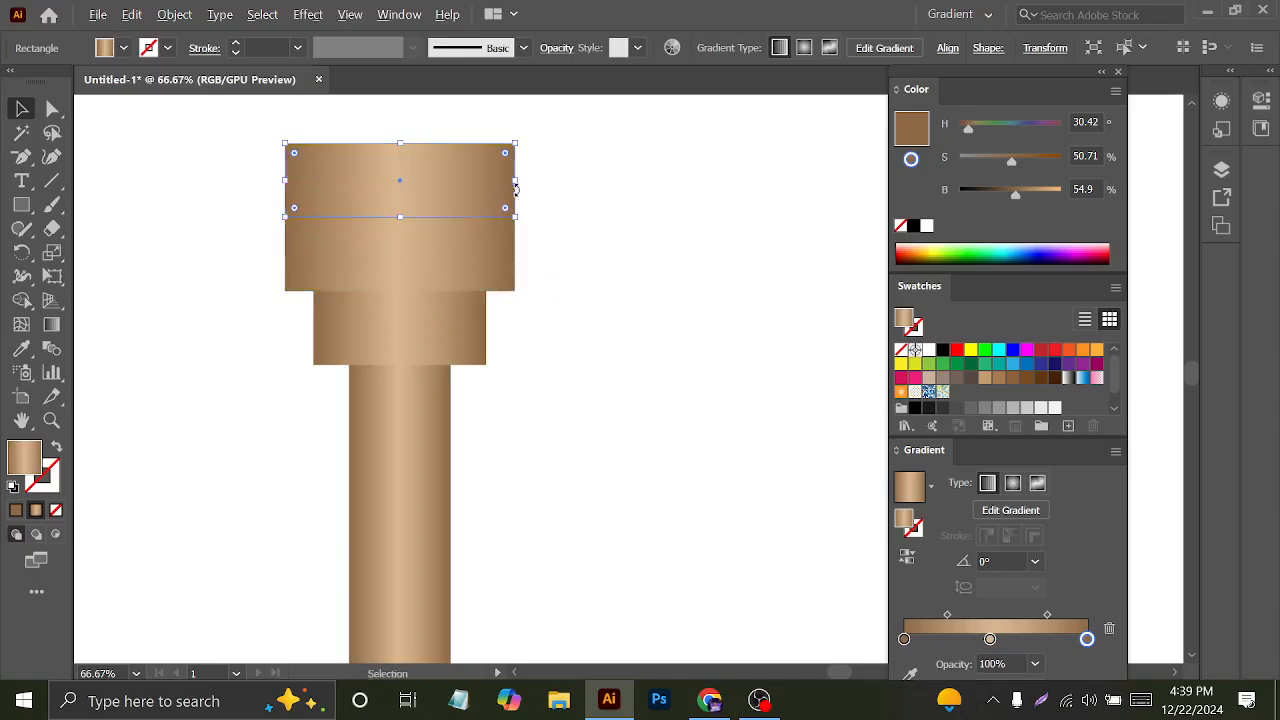
drag(515, 182, 552, 183)
click(564, 253)
scroll(562, 261, down, 1)
scroll(565, 275, down, 1)
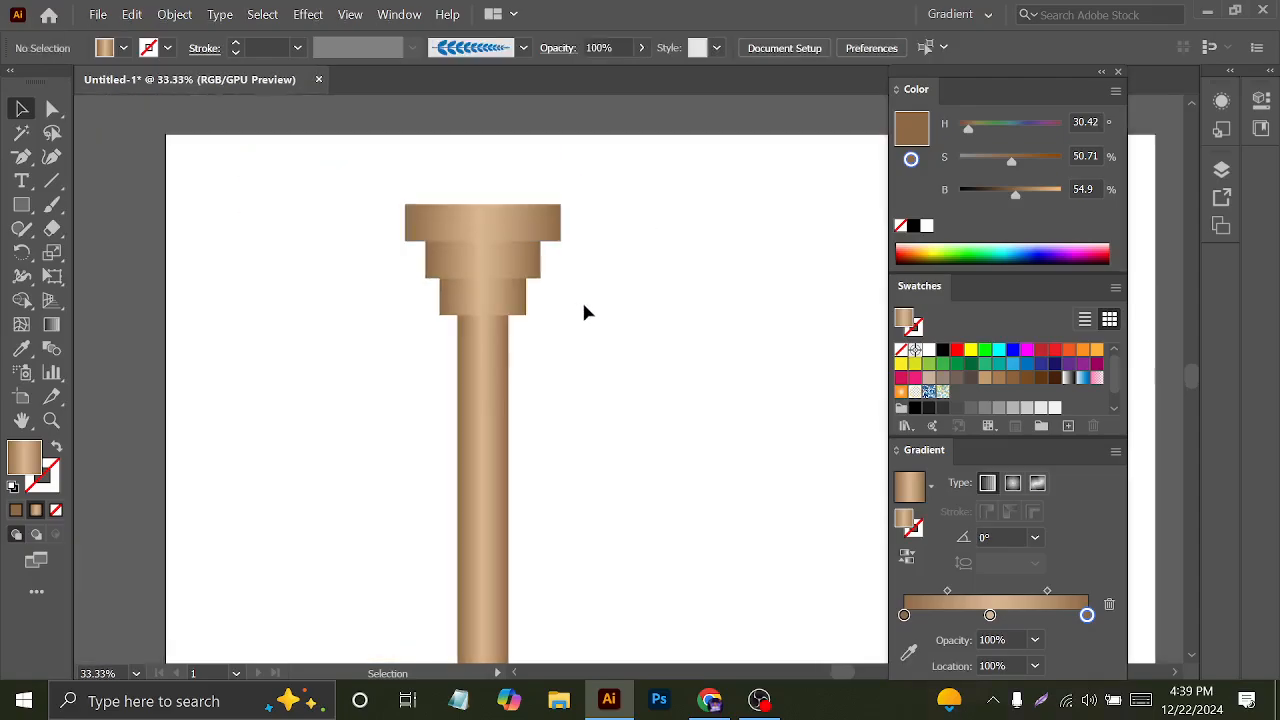
- Draw a thin rectangle across the middle tier directly beneath the top tier and fill it with solid brown
scroll(583, 311, up, 2)
click(21, 205)
drag(283, 209, 512, 220)
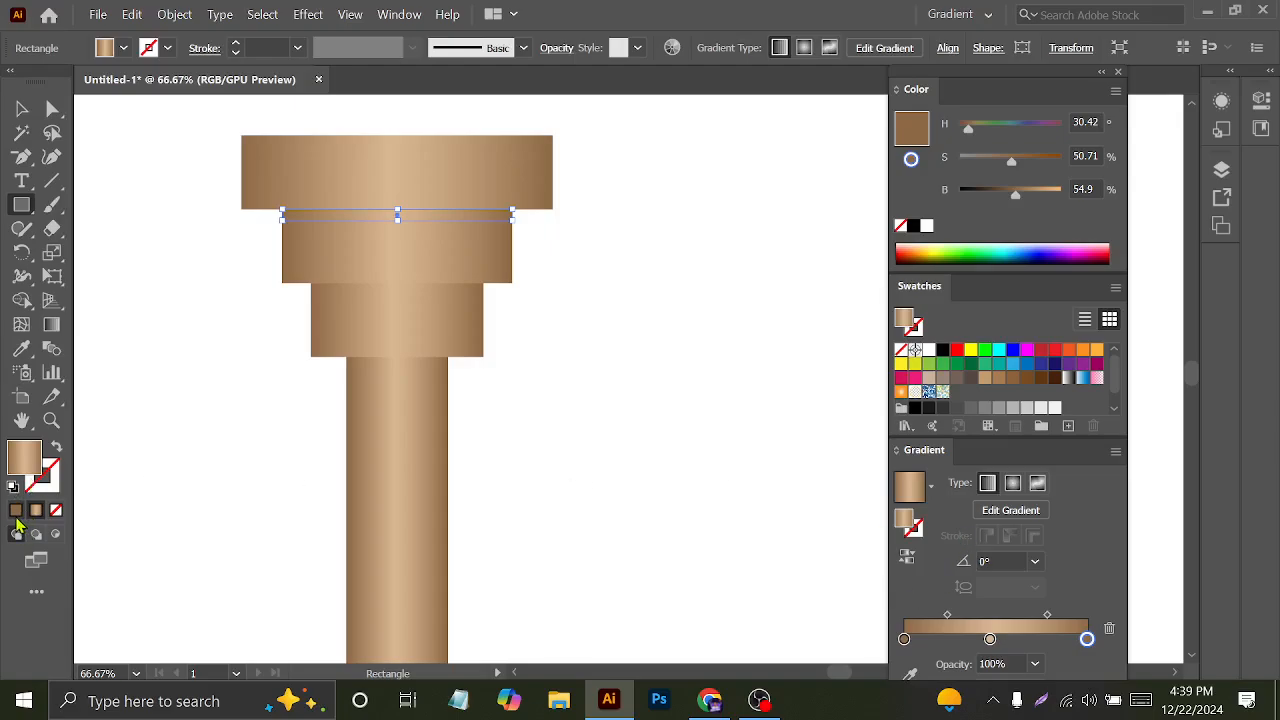
click(16, 510)
click(22, 108)
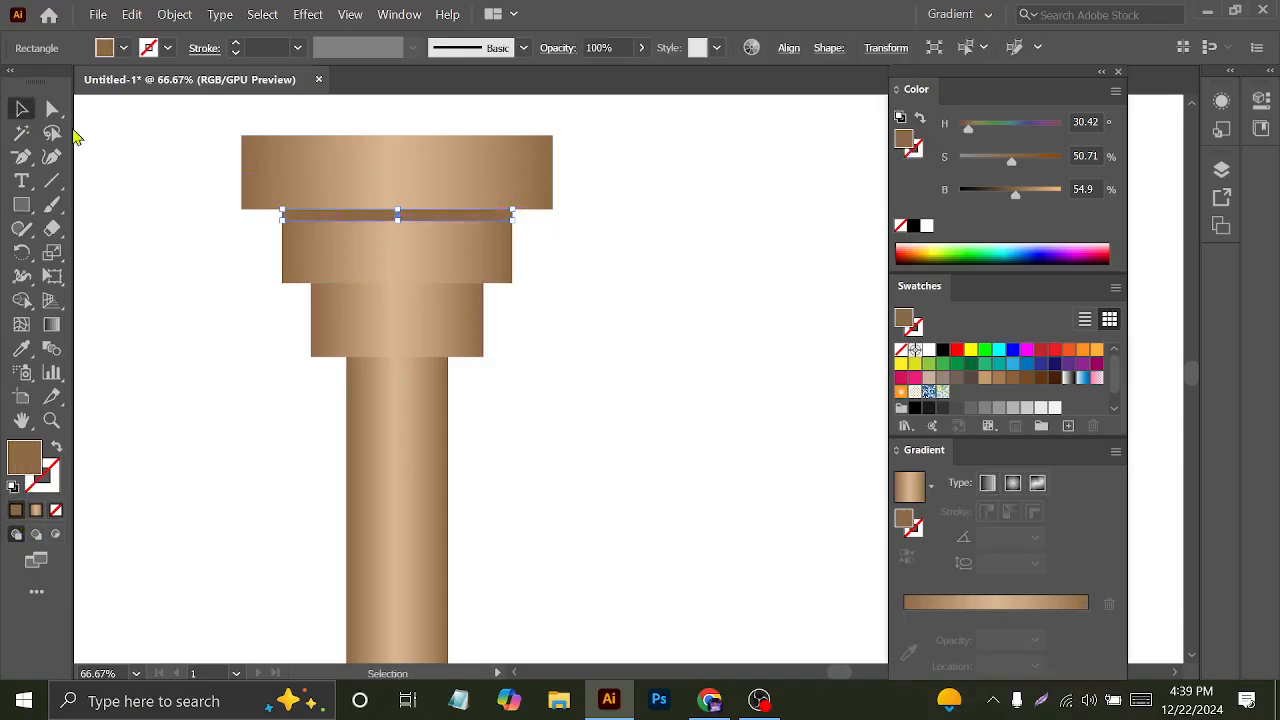
click(467, 448)
- Reduce the brown shadow strip's height to about 8 px, keeping it against the top tier's lower edge
scroll(417, 192, up, 2)
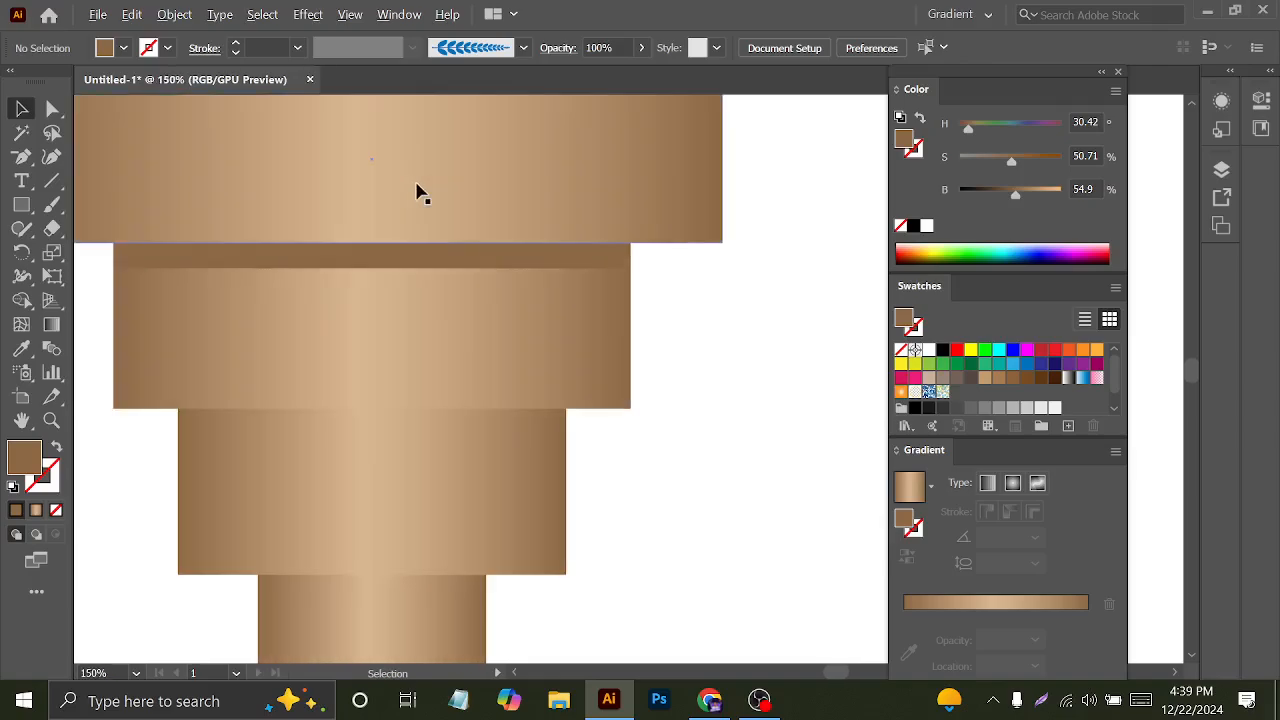
click(375, 263)
drag(375, 263, 408, 260)
scroll(408, 260, down, 2)
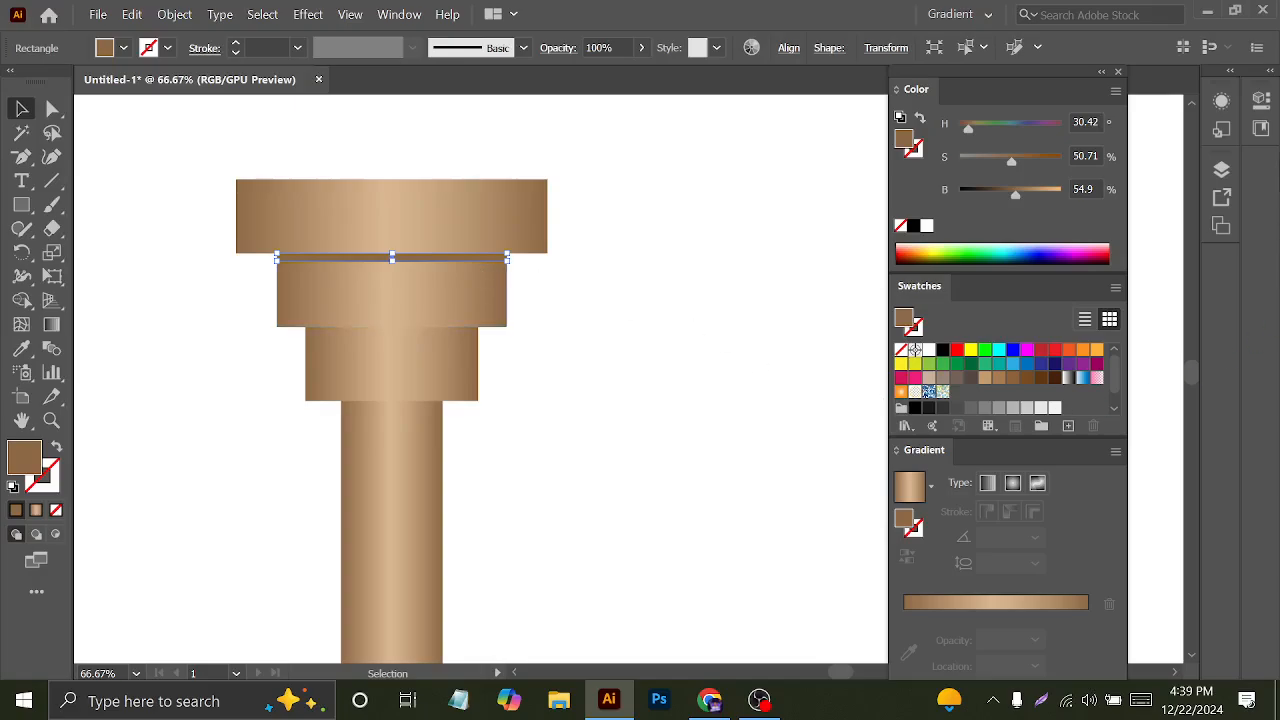
- Set the shadow strip's opacity to 65%
click(1262, 101)
click(1262, 101)
click(1262, 101)
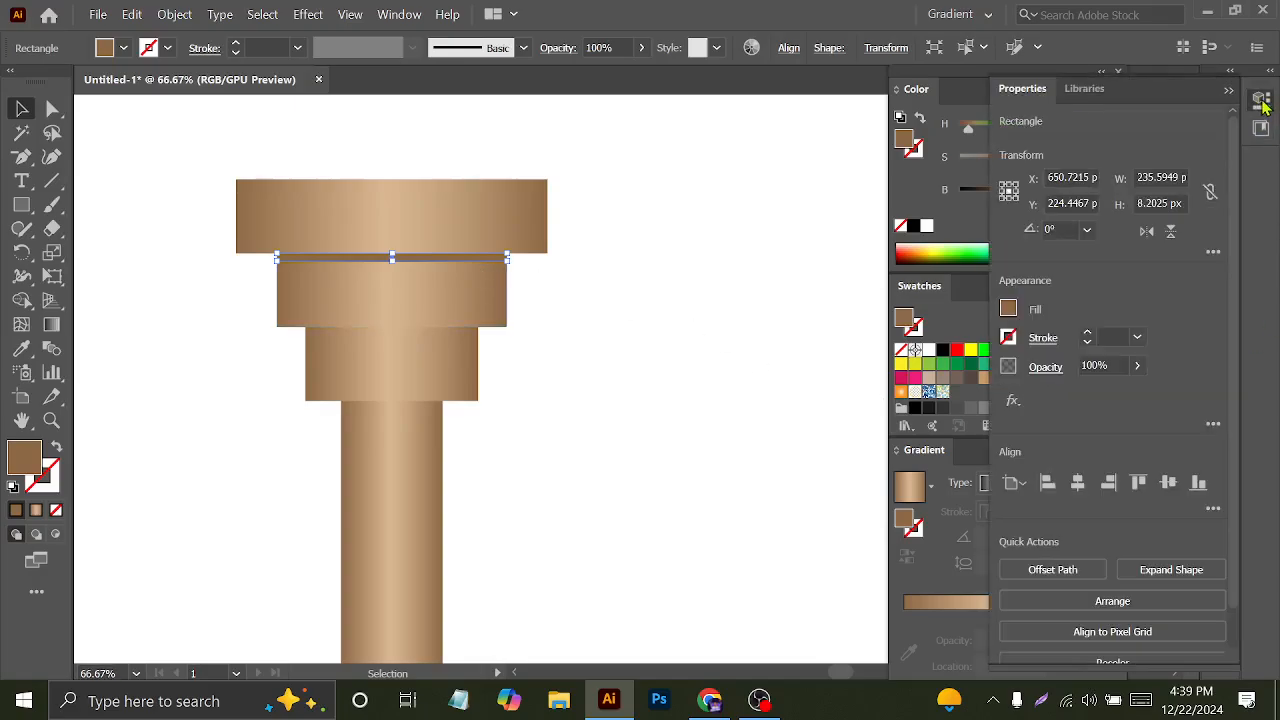
click(1137, 365)
drag(1117, 397, 1108, 395)
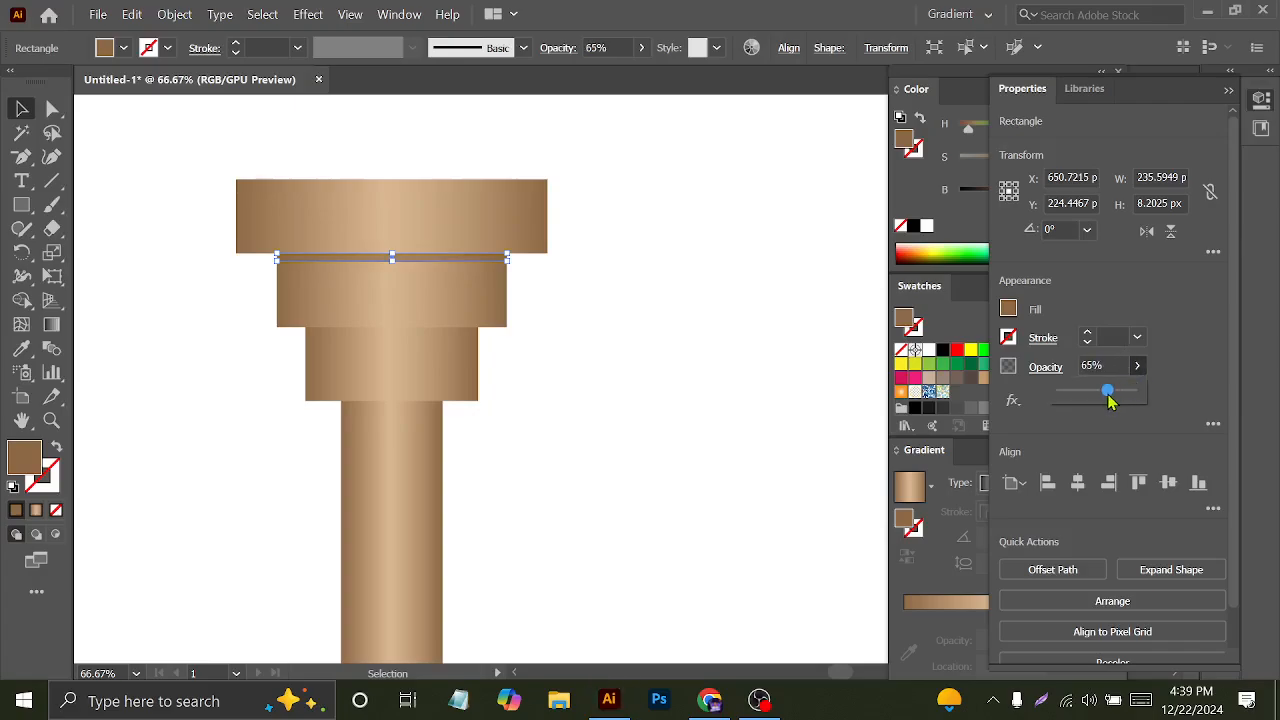
click(774, 340)
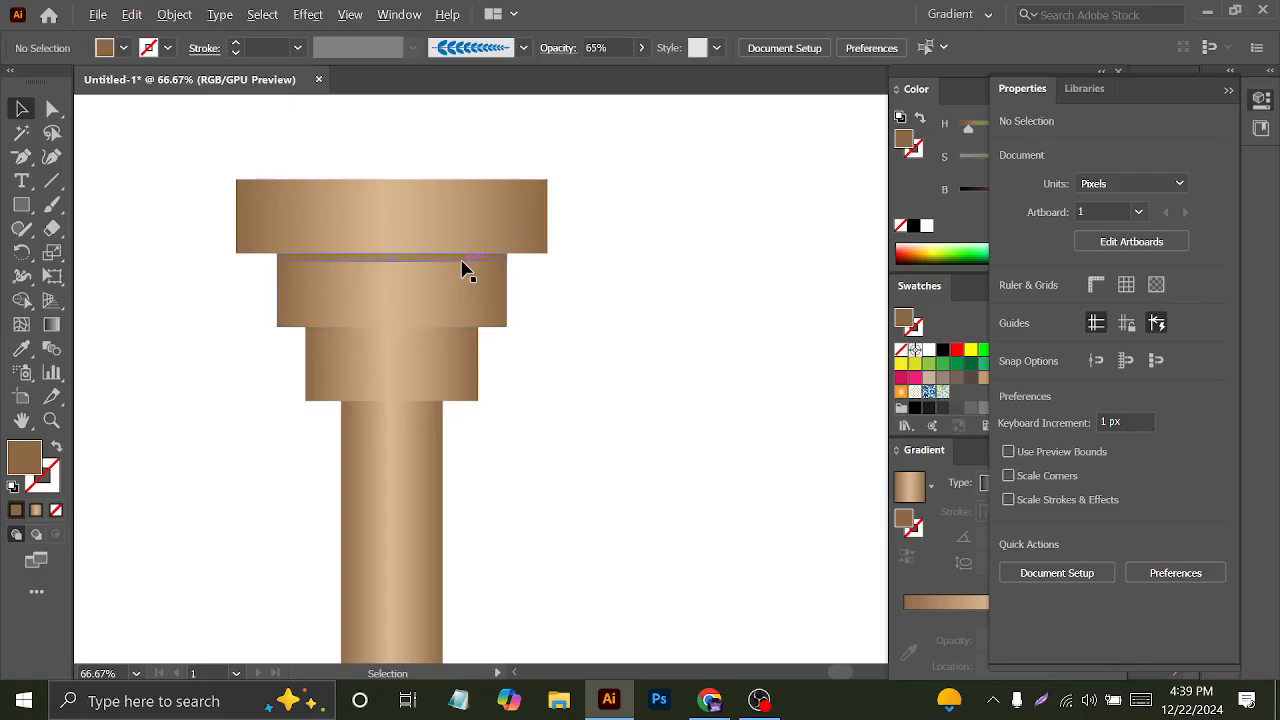
- Copy the shadow strip to the upper edge of the lowest tier and trim both ends to that tier's width
drag(463, 266, 451, 335)
scroll(517, 331, up, 2)
scroll(460, 350, left, 3)
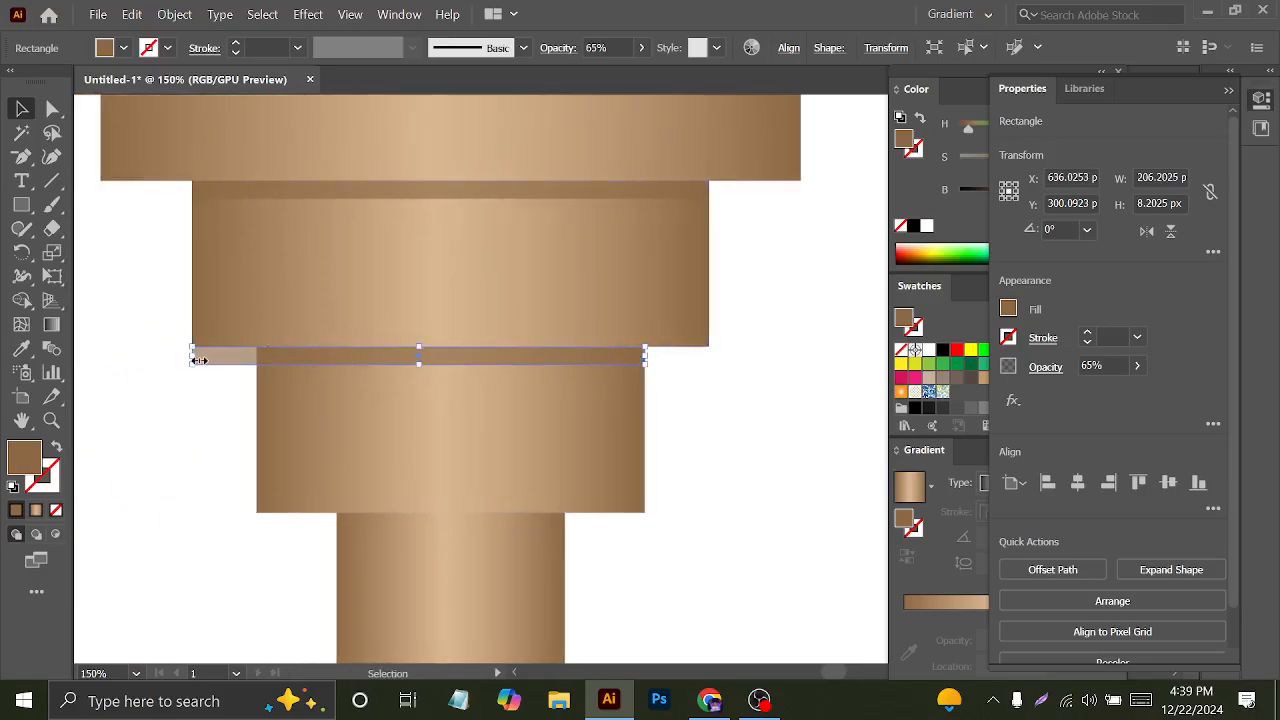
drag(195, 357, 257, 357)
- Copy the shadow strip to the shaft directly beneath the lowest tier and trim both ends to the shaft's width
scroll(340, 330, down, 2)
drag(371, 274, 395, 450)
drag(646, 445, 565, 442)
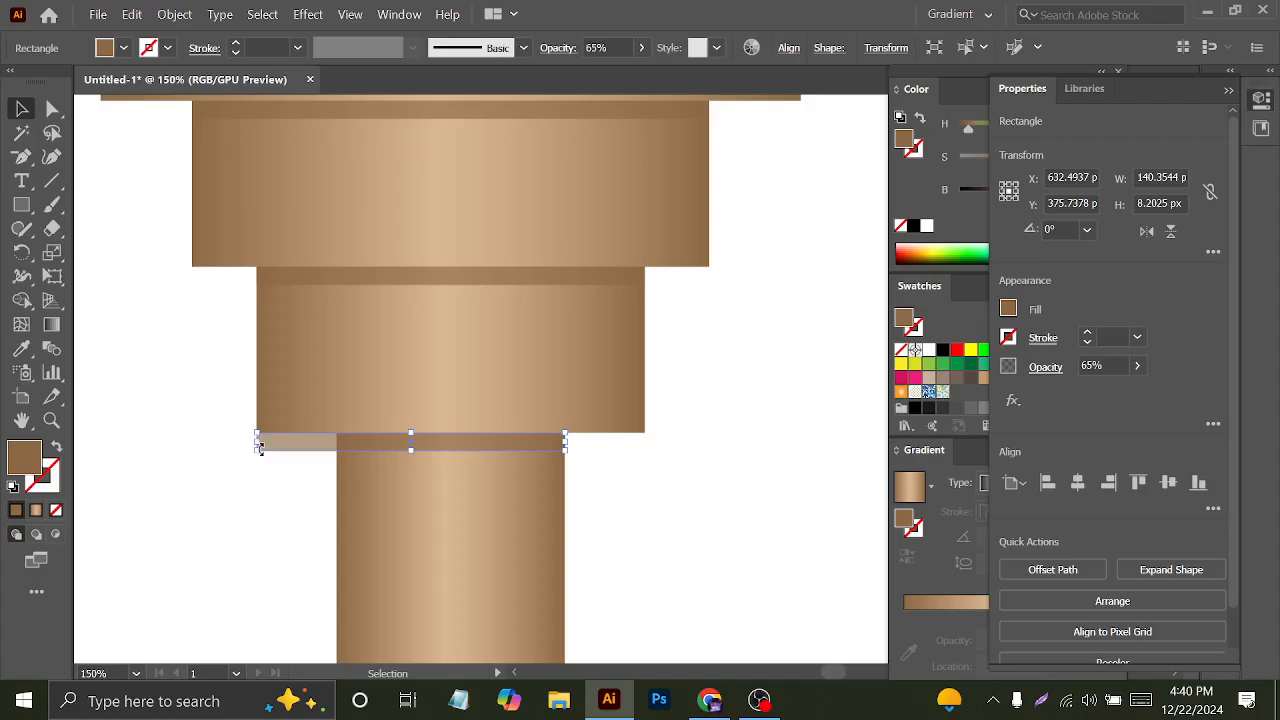
drag(258, 443, 343, 445)
scroll(343, 445, down, 4)
click(455, 473)
scroll(449, 386, down, 3)
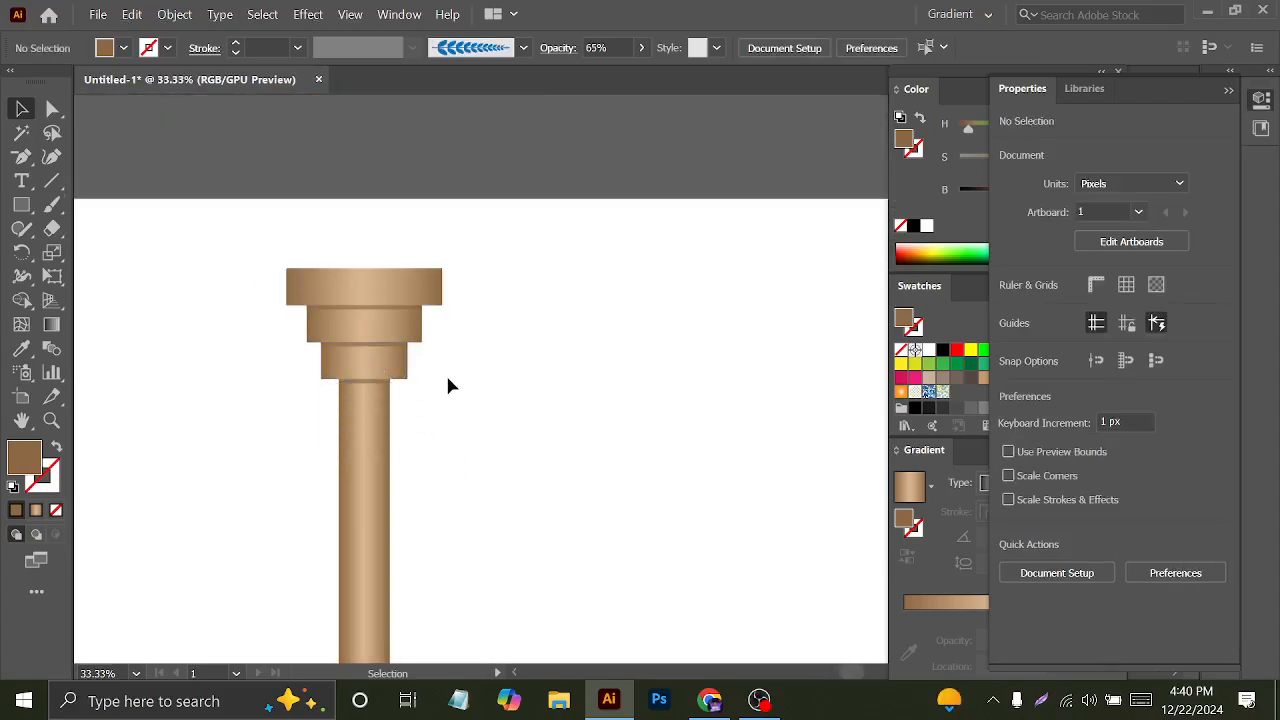
- Group the three cap tiers together with their shadow strips, leaving the shaft out of the group
scroll(449, 260, down, 1)
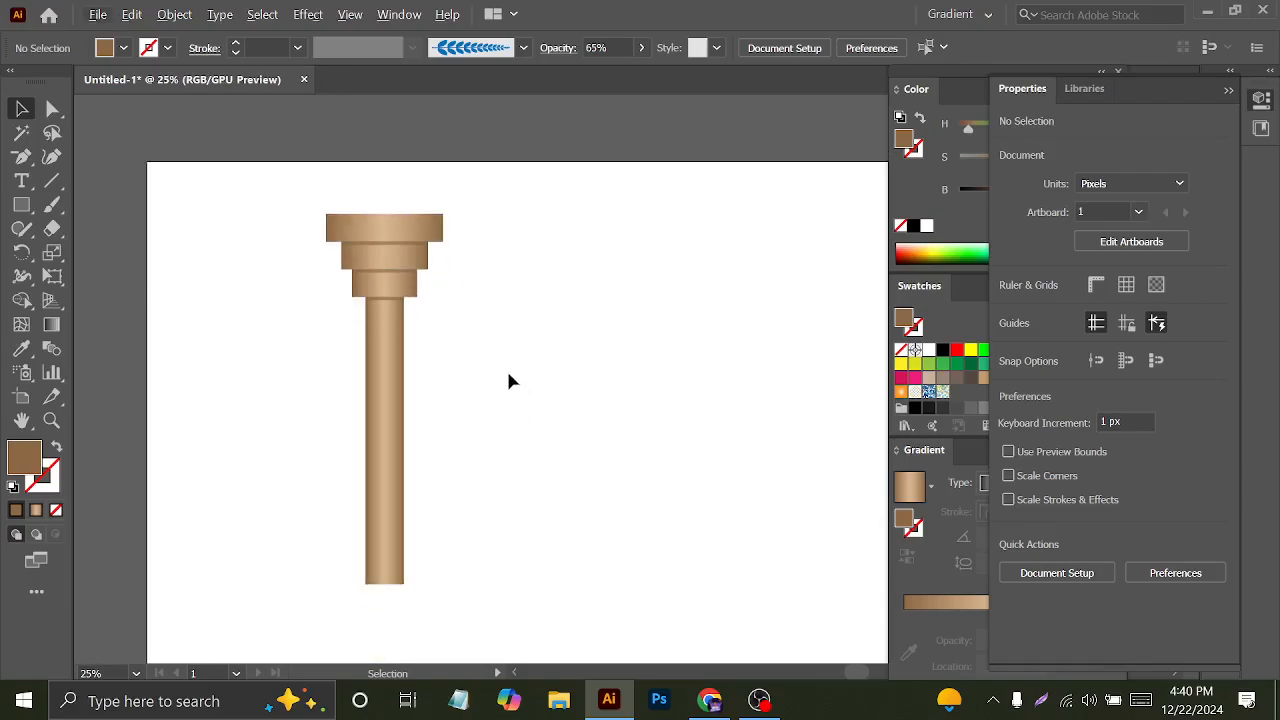
scroll(430, 278, up, 2)
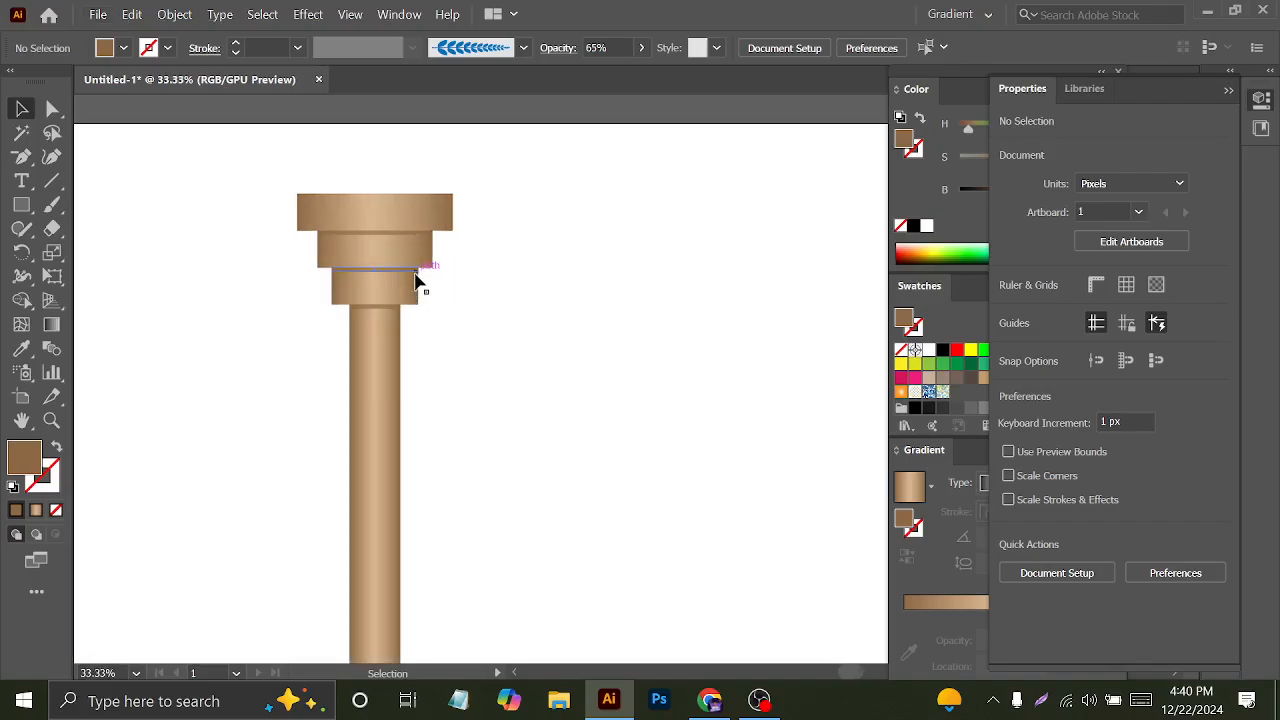
click(376, 320)
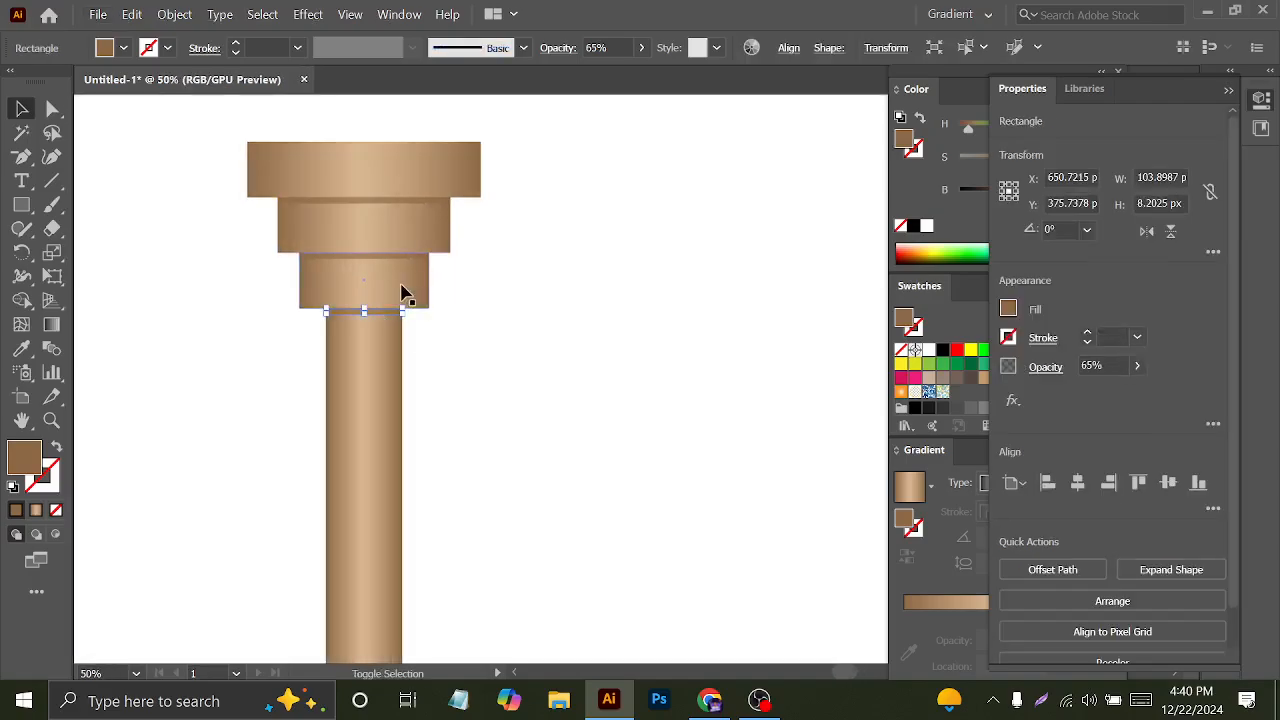
shift+click(404, 287)
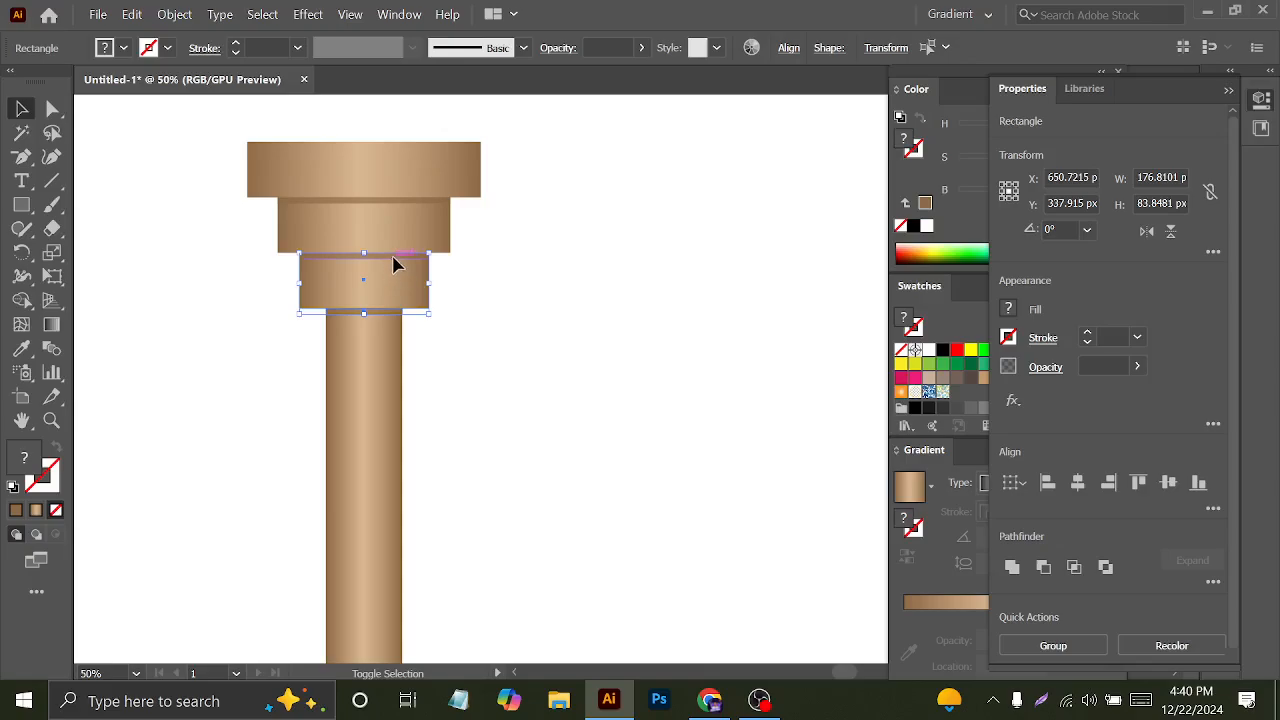
shift+click(391, 205)
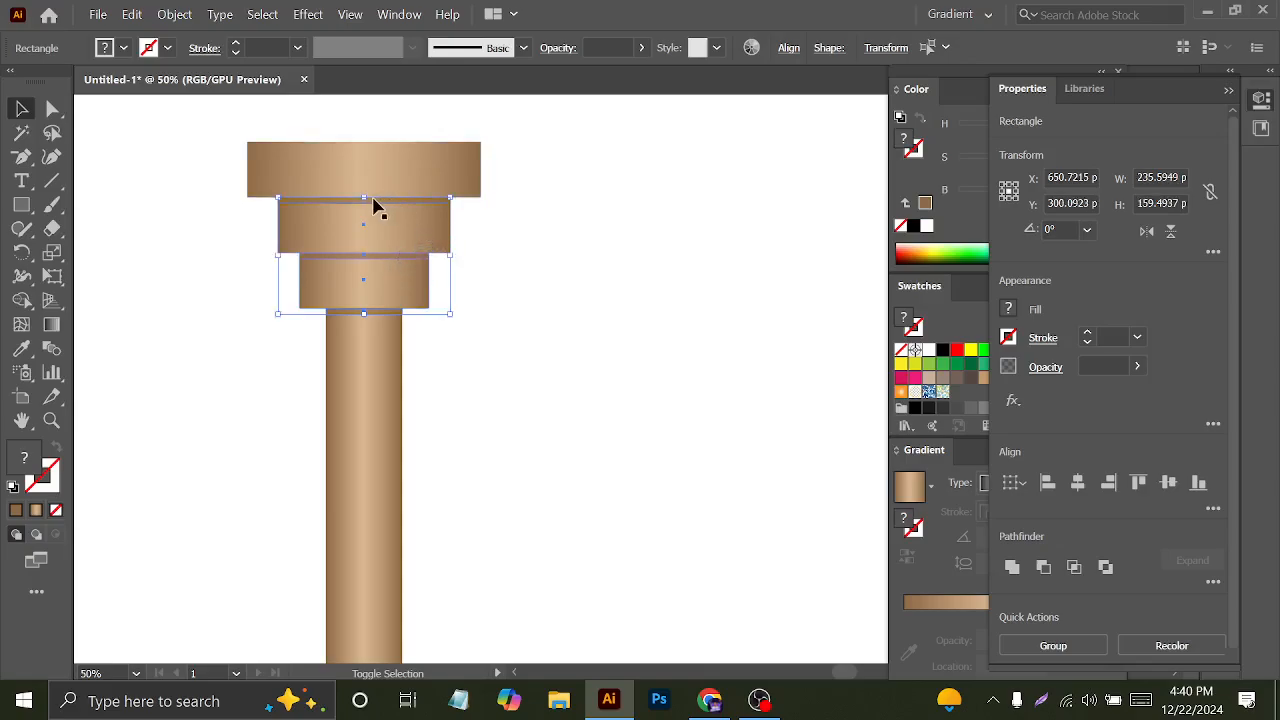
shift+click(386, 181)
key(ctrl+minus)
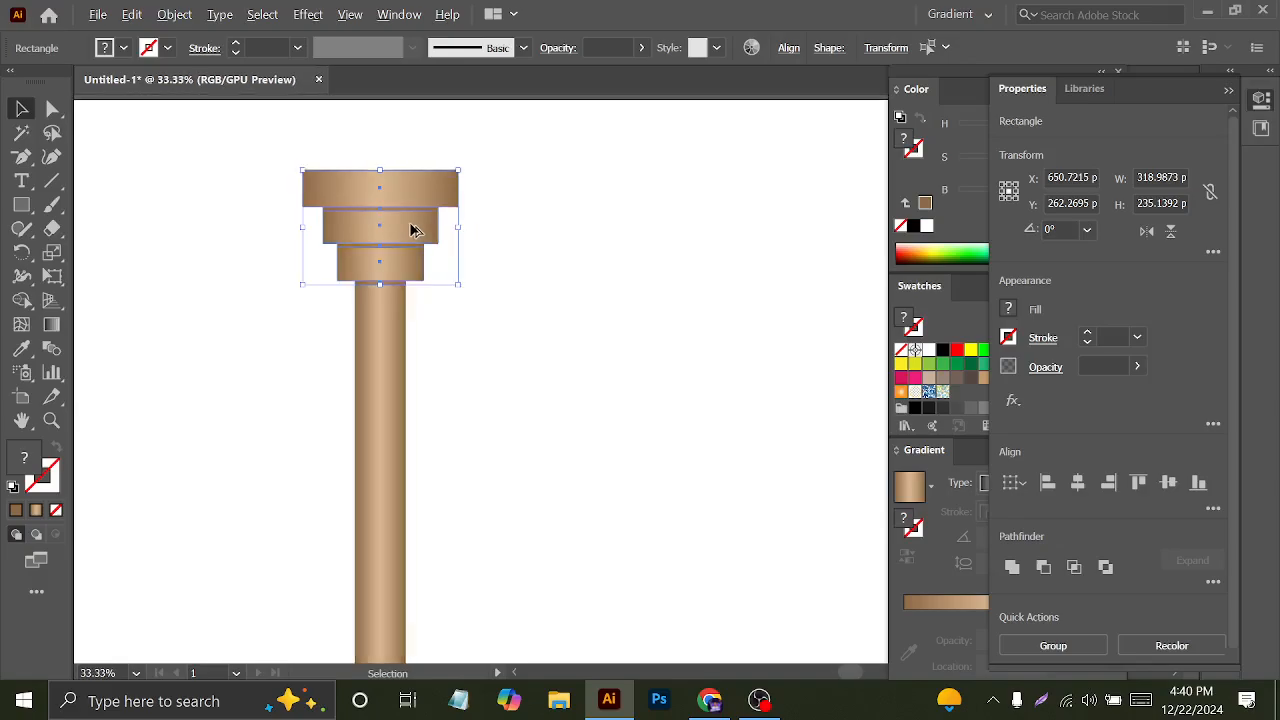
key(ctrl+g)
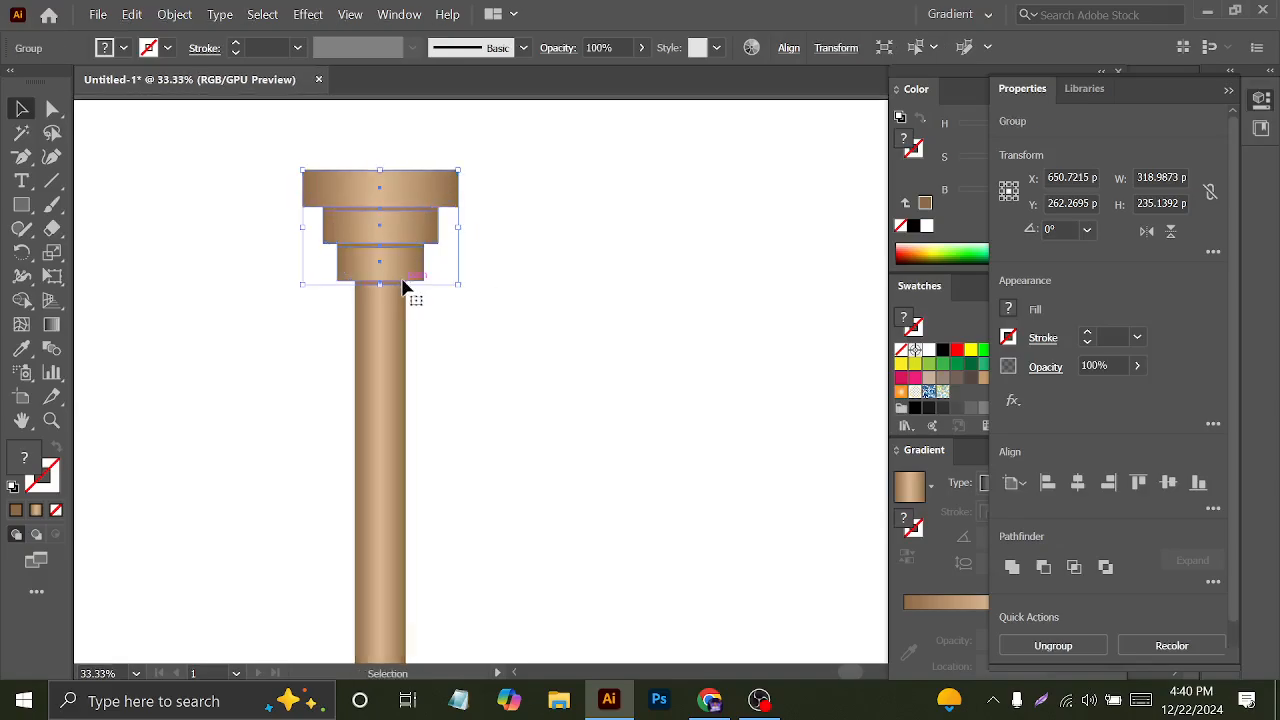
- Make a reflected copy of the cap group across the horizontal axis
right_click(390, 228)
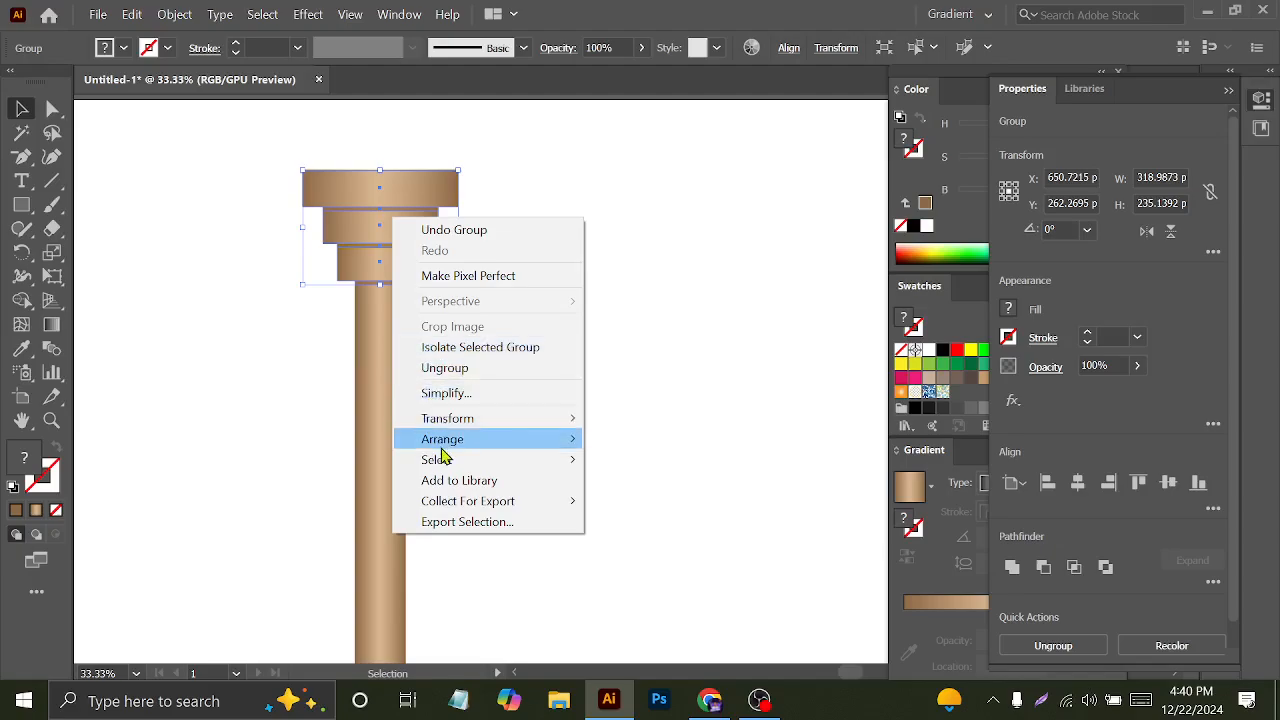
mouse_move(452, 450)
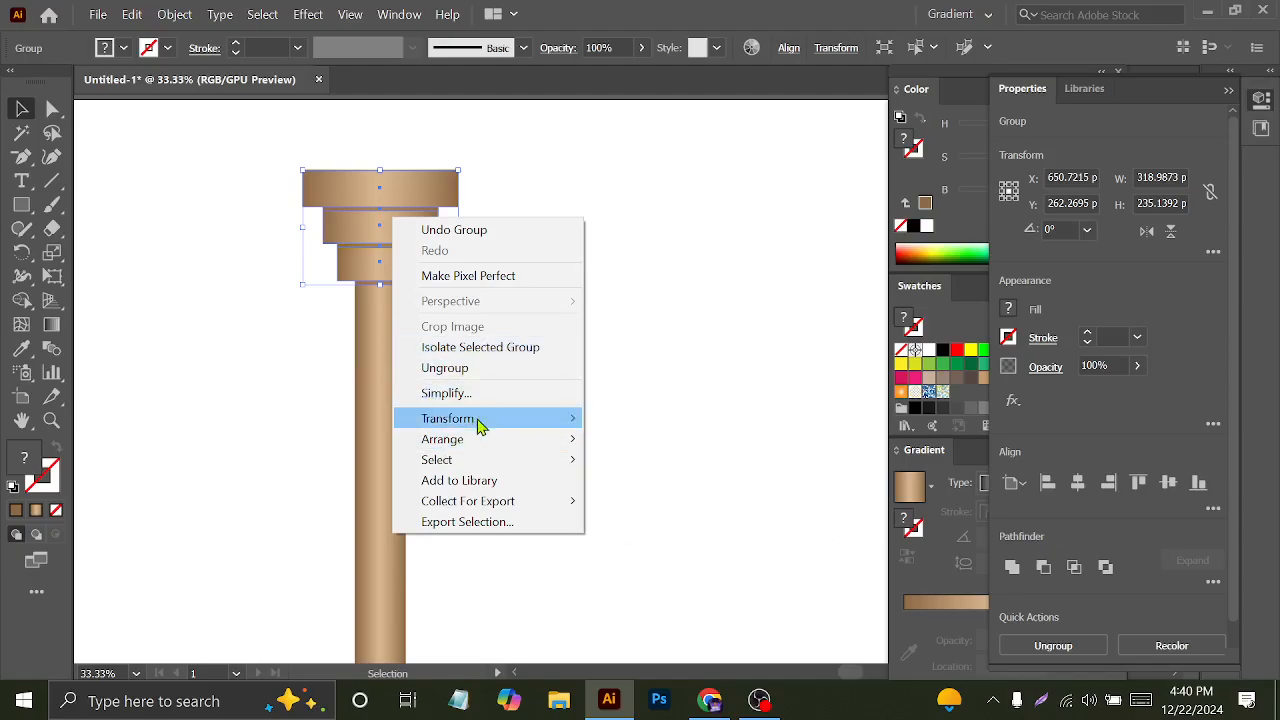
mouse_move(480, 421)
click(630, 485)
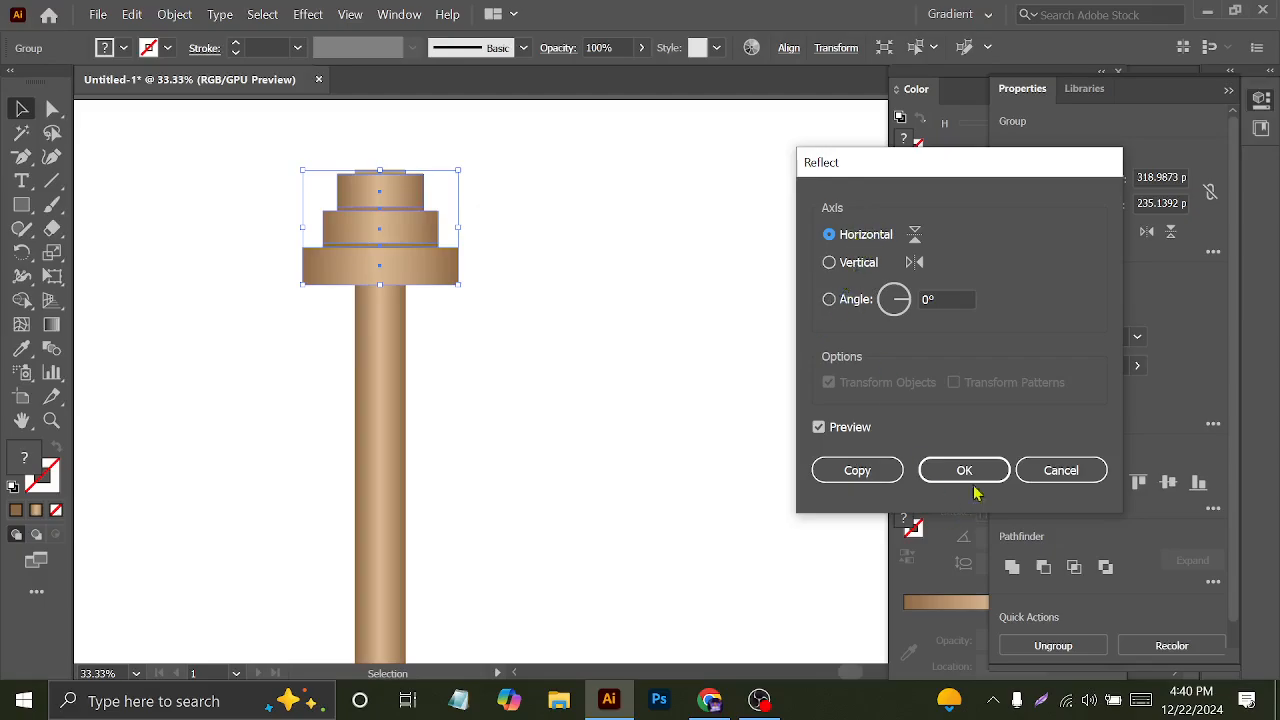
click(857, 470)
- Move the reflected cap copy down to the lower end of the shaft to form the column's base
scroll(531, 377, down, 3)
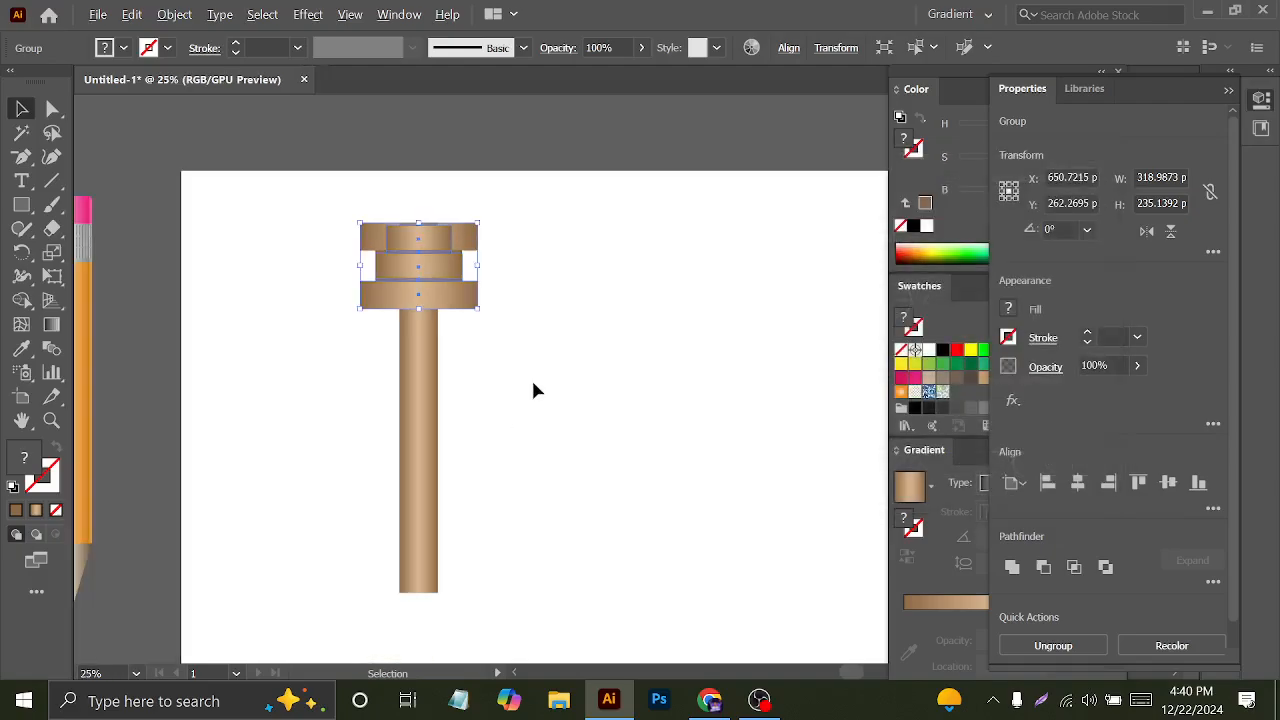
drag(484, 336, 477, 481)
scroll(486, 503, up, 4)
scroll(485, 475, down, 2)
click(588, 435)
scroll(537, 482, down, 1)
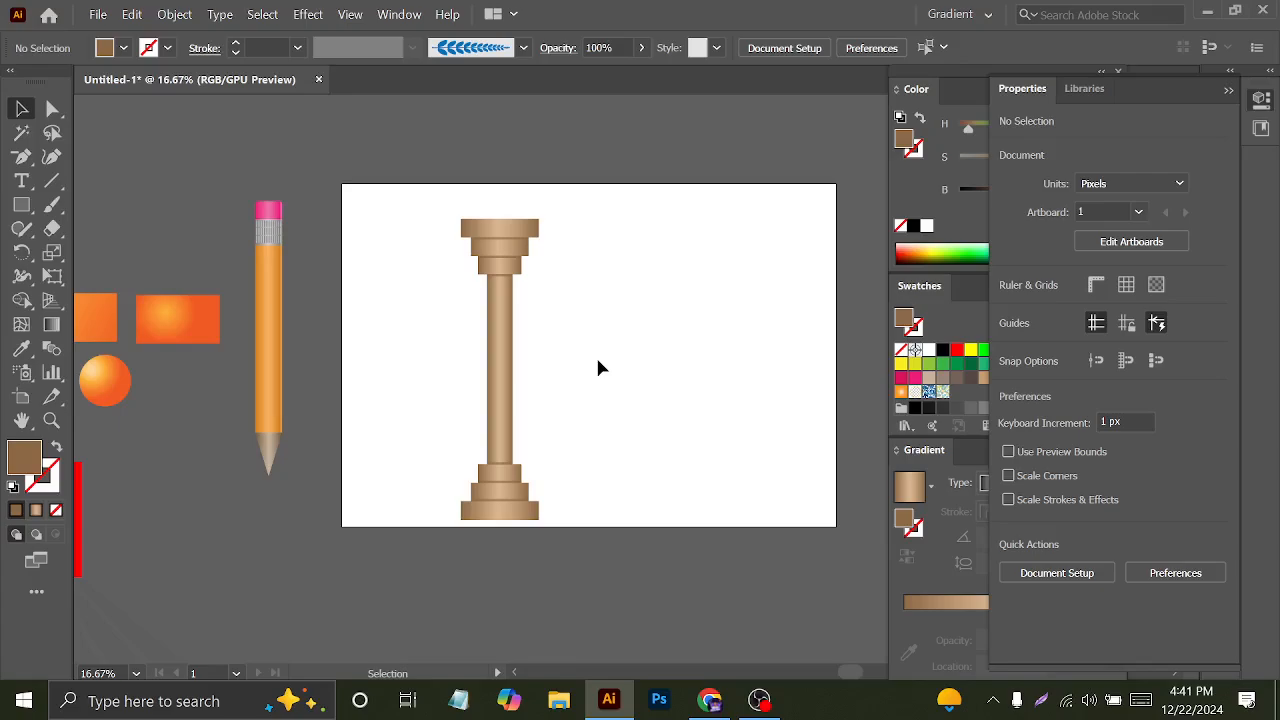
- Group the cap, shaft and base into one complete column
drag(456, 215, 545, 453)
drag(575, 528, 565, 557)
key(ctrl+g)
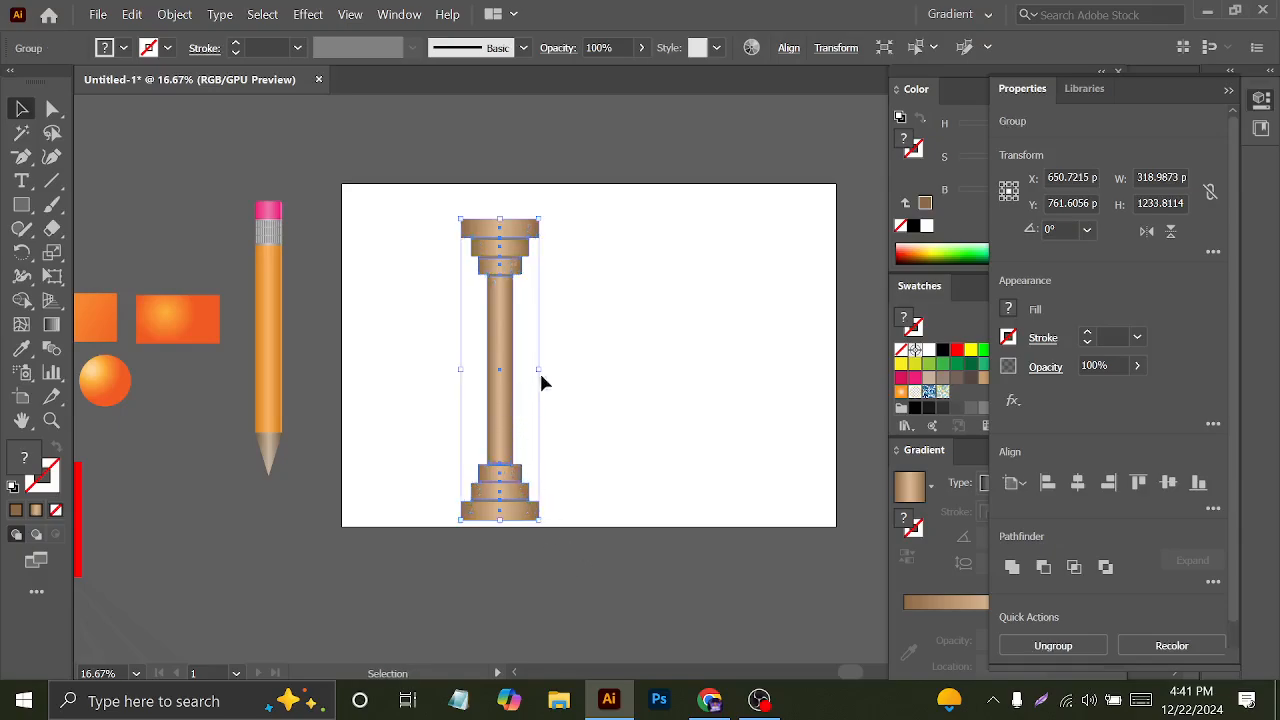
- Scale the column down slightly, place it near the artboard's left edge and put a copy near the right edge
drag(537, 222, 759, 294)
click(583, 372)
scroll(585, 372, up, 2)
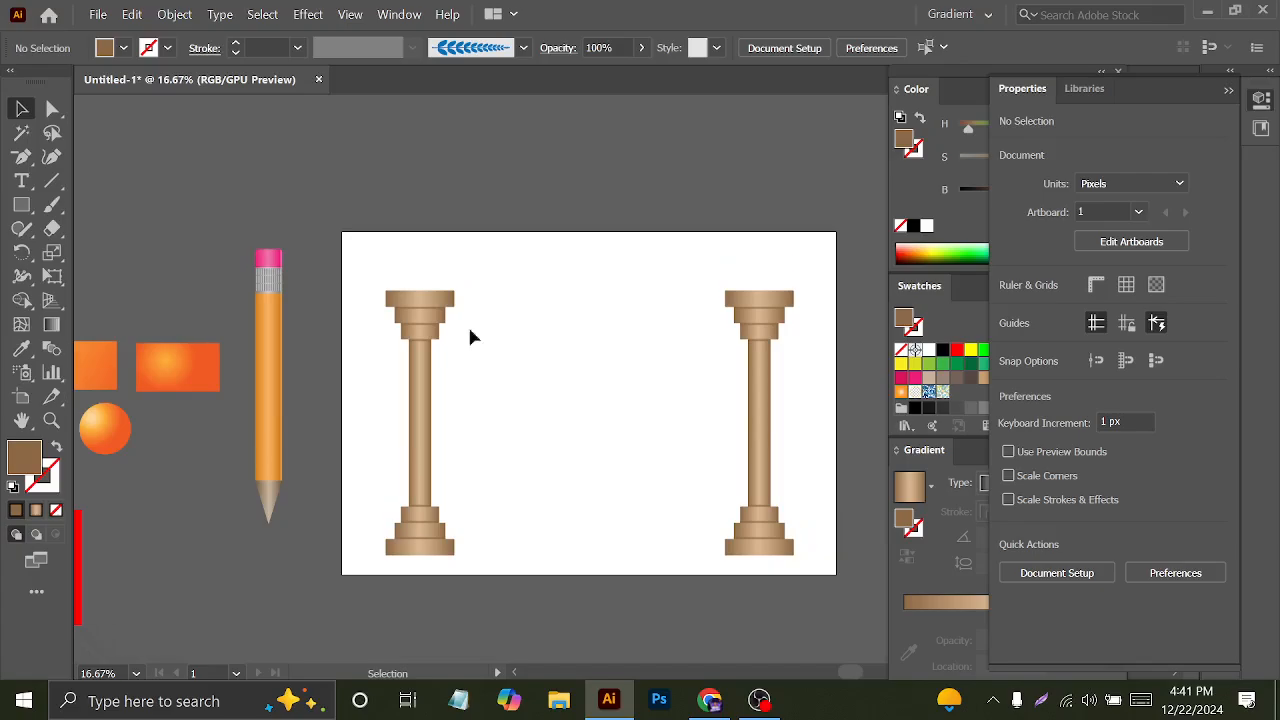
- Draw a beam about 1672 by 125 px resting on both column caps and fill it with the brown gradient
click(21, 204)
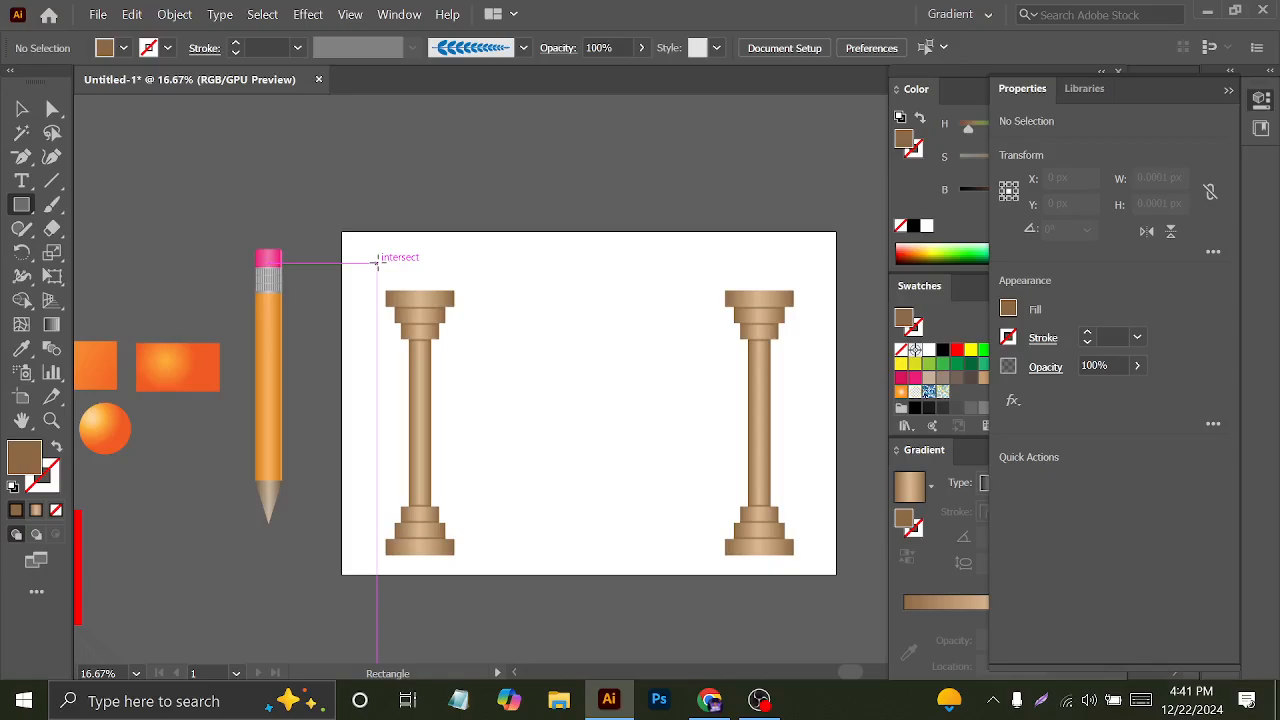
drag(377, 262, 794, 291)
key(ctrl+z)
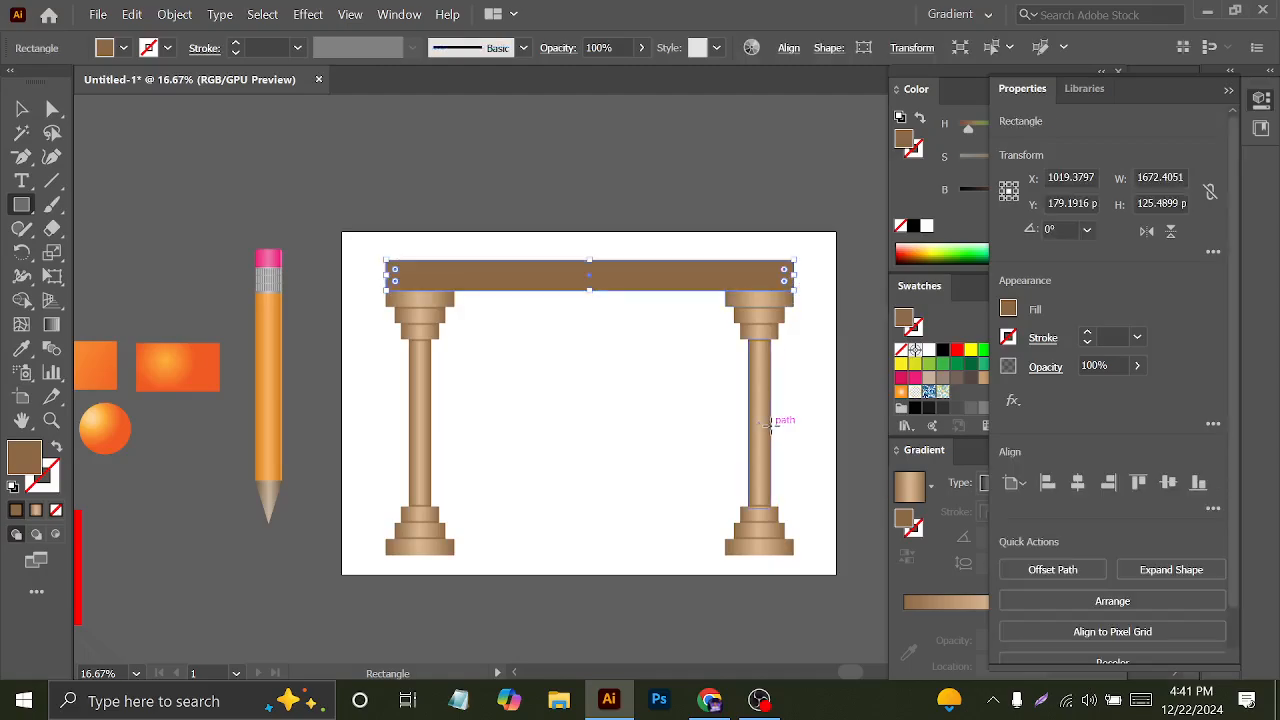
click(36, 511)
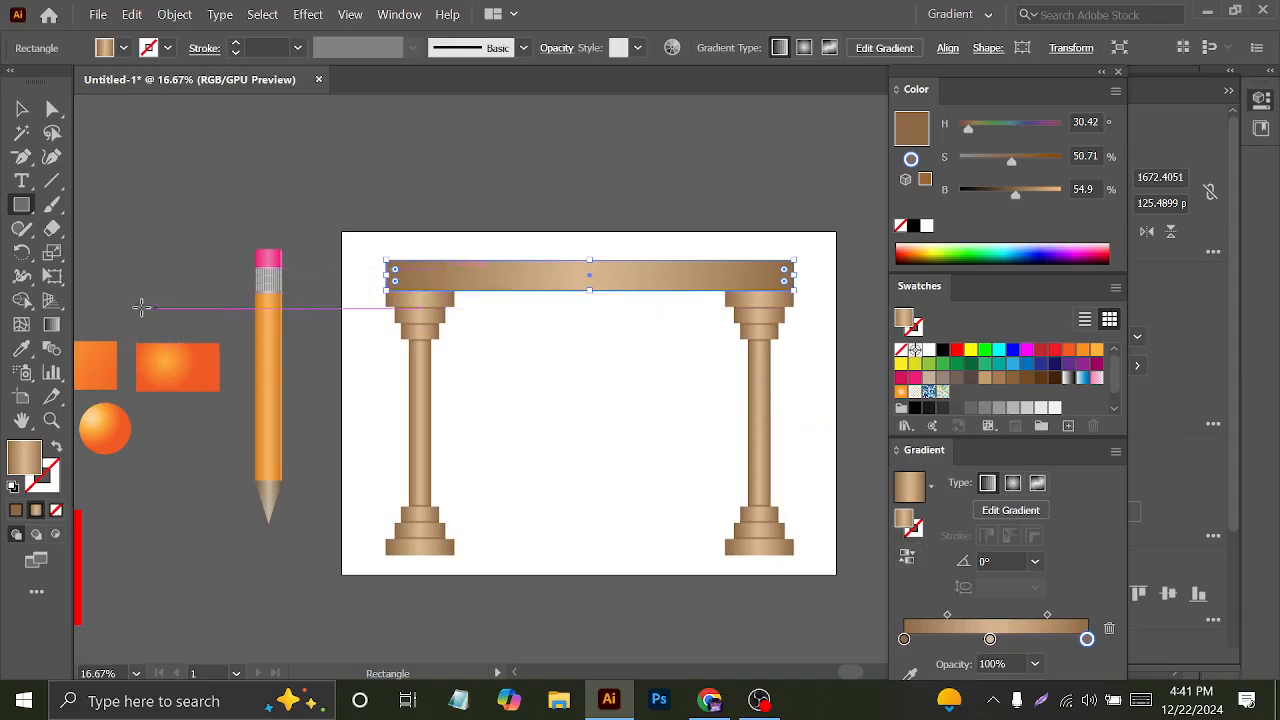
- Try to run the beam's gradient vertically from above its upper edge to below its lower edge
click(51, 324)
drag(575, 235, 575, 311)
click(22, 109)
click(622, 210)
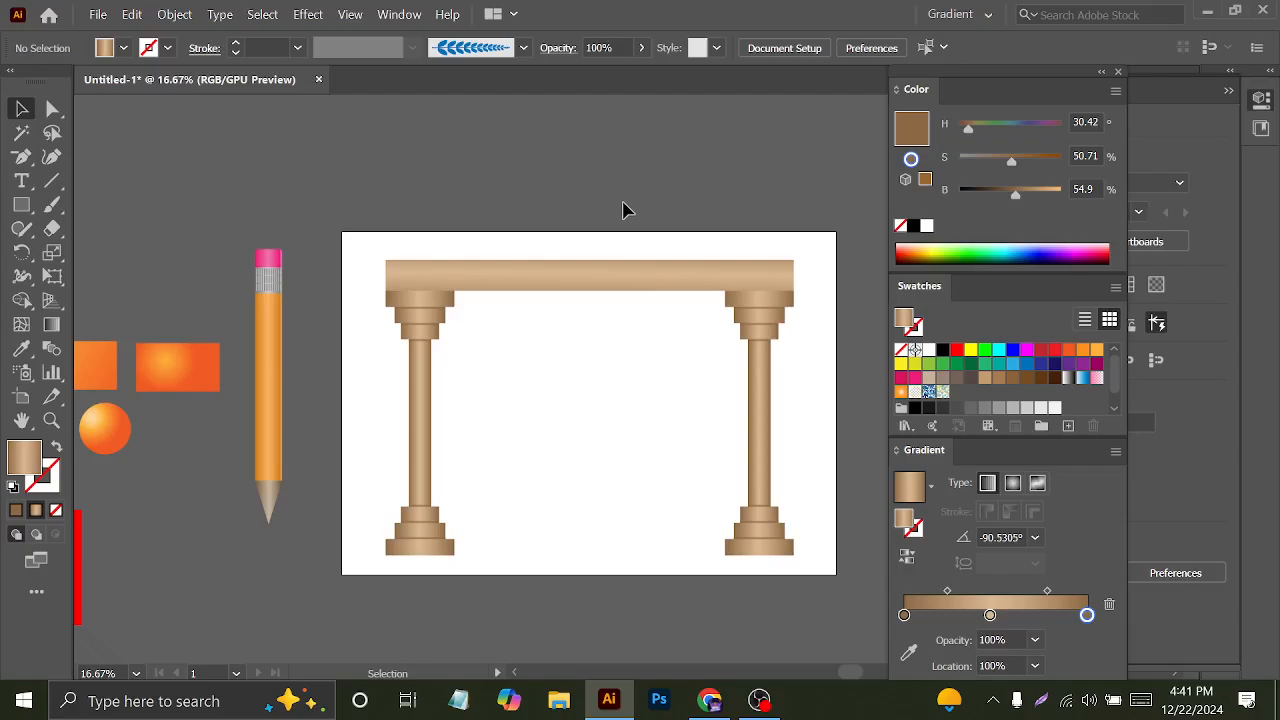
key(ctrl+z)
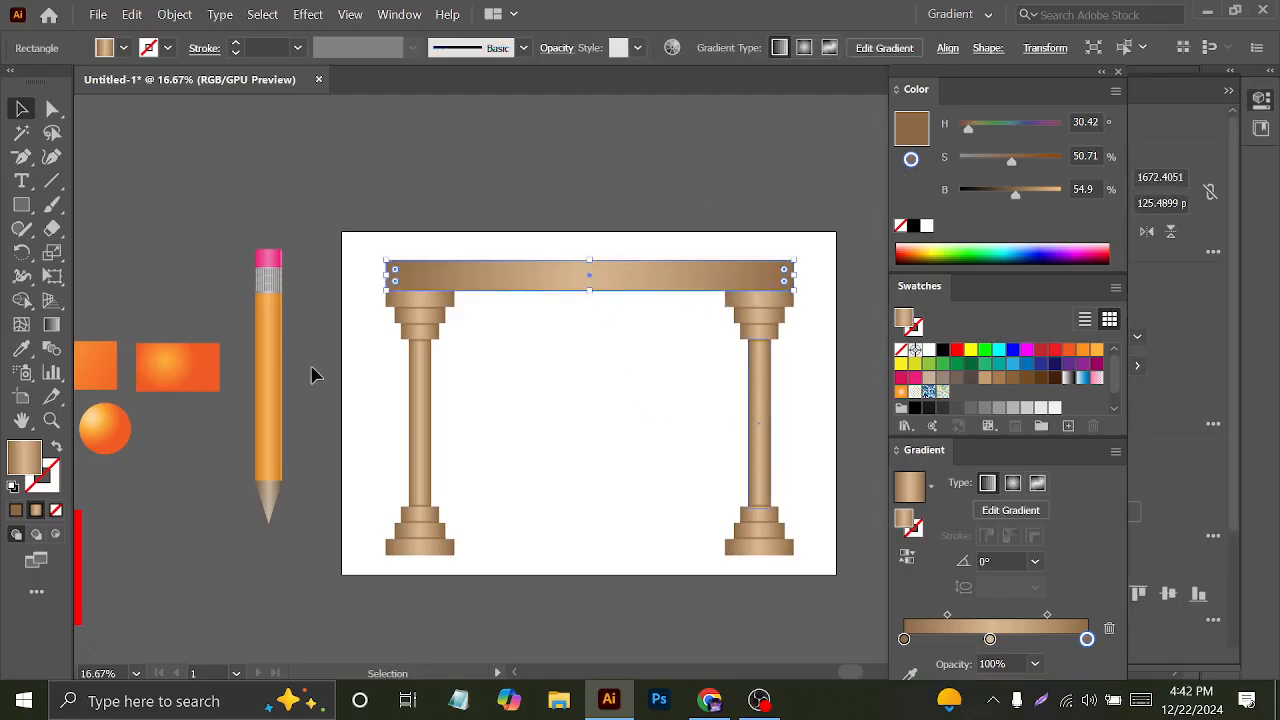
- Redirect the beam's gradient vertically from its upper edge to its lower edge, at an angle of -90°
click(51, 324)
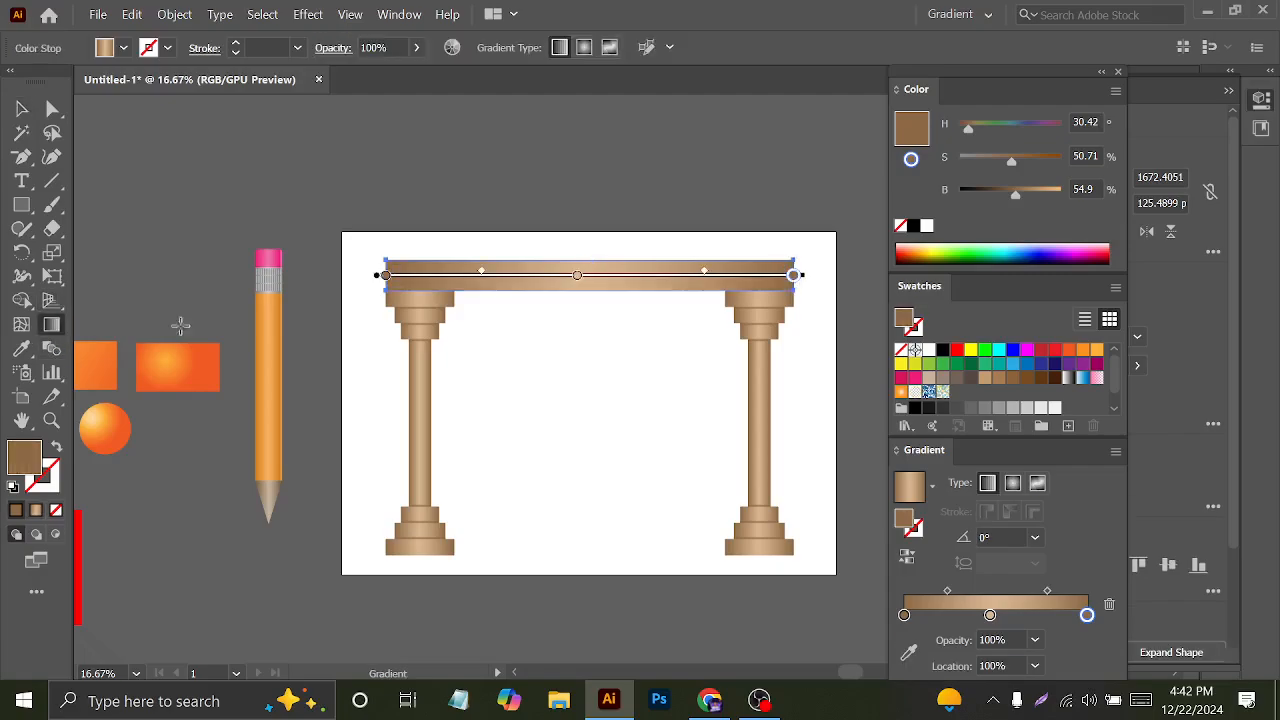
drag(578, 259, 580, 295)
click(21, 108)
click(623, 300)
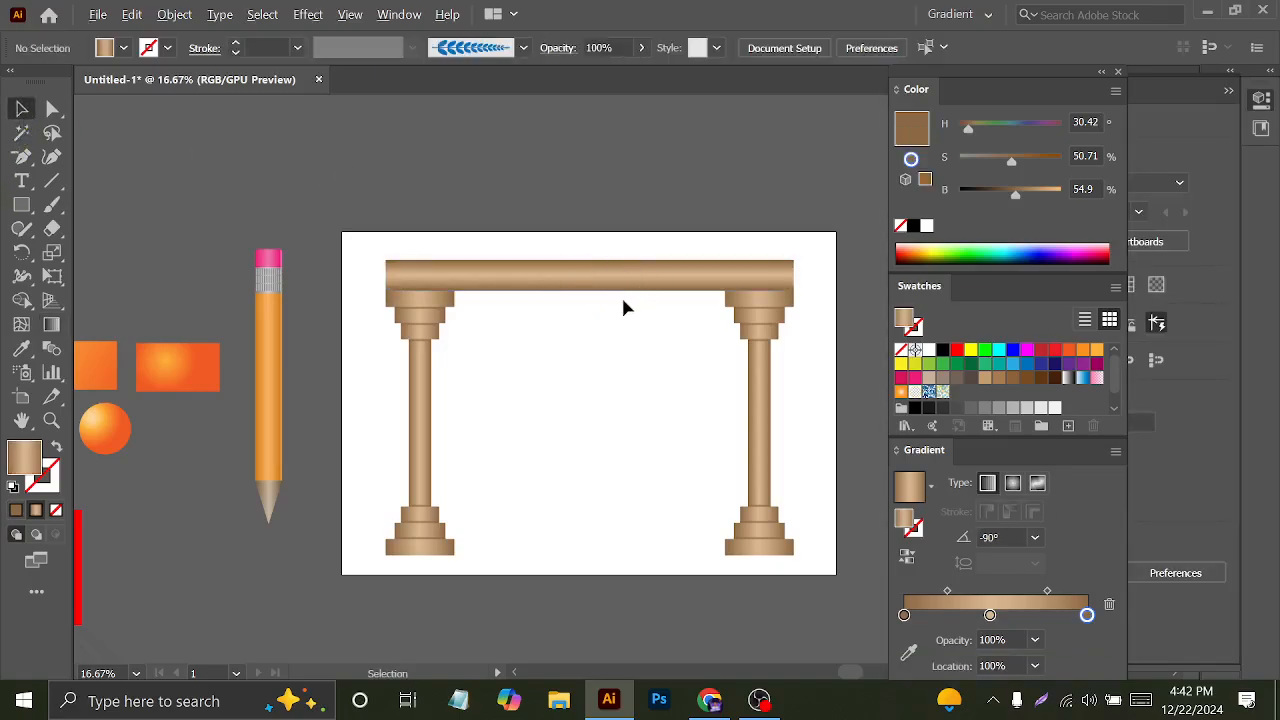
- Select the beam with both columns and group them
key(a)
drag(364, 236, 786, 590)
key(v)
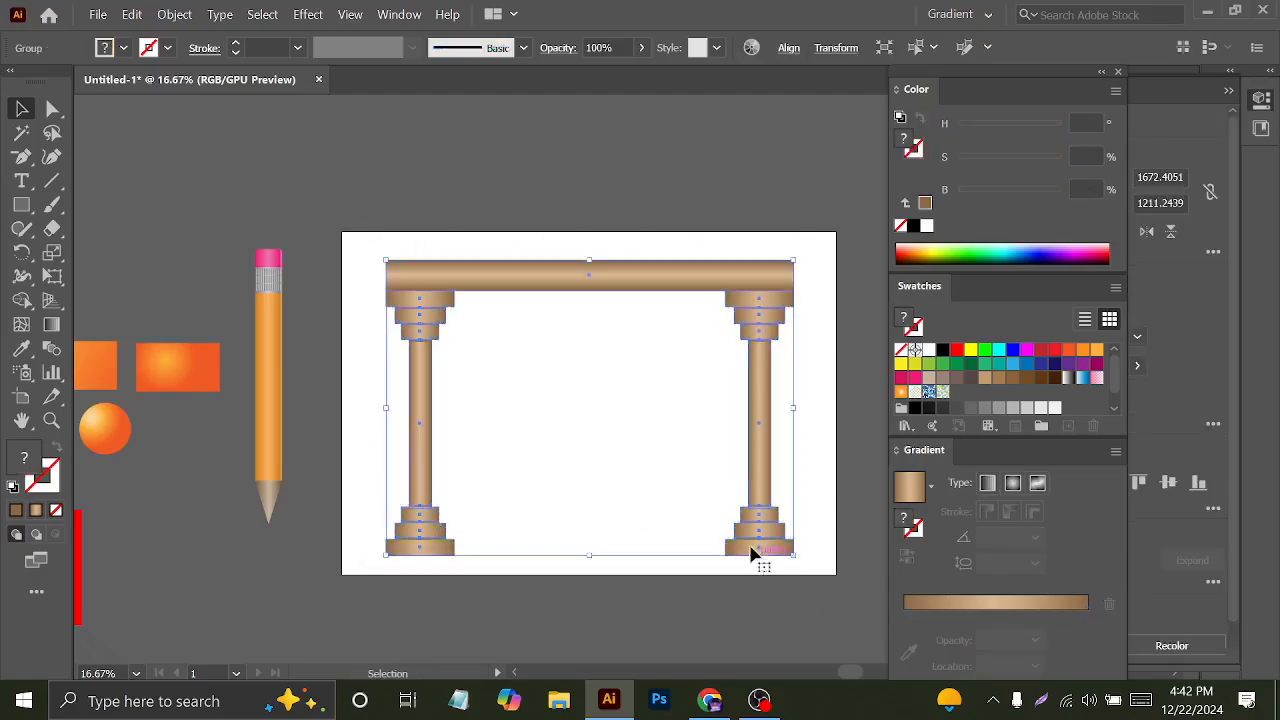
- Try to resize the whole arch with the Scale tool
click(52, 252)
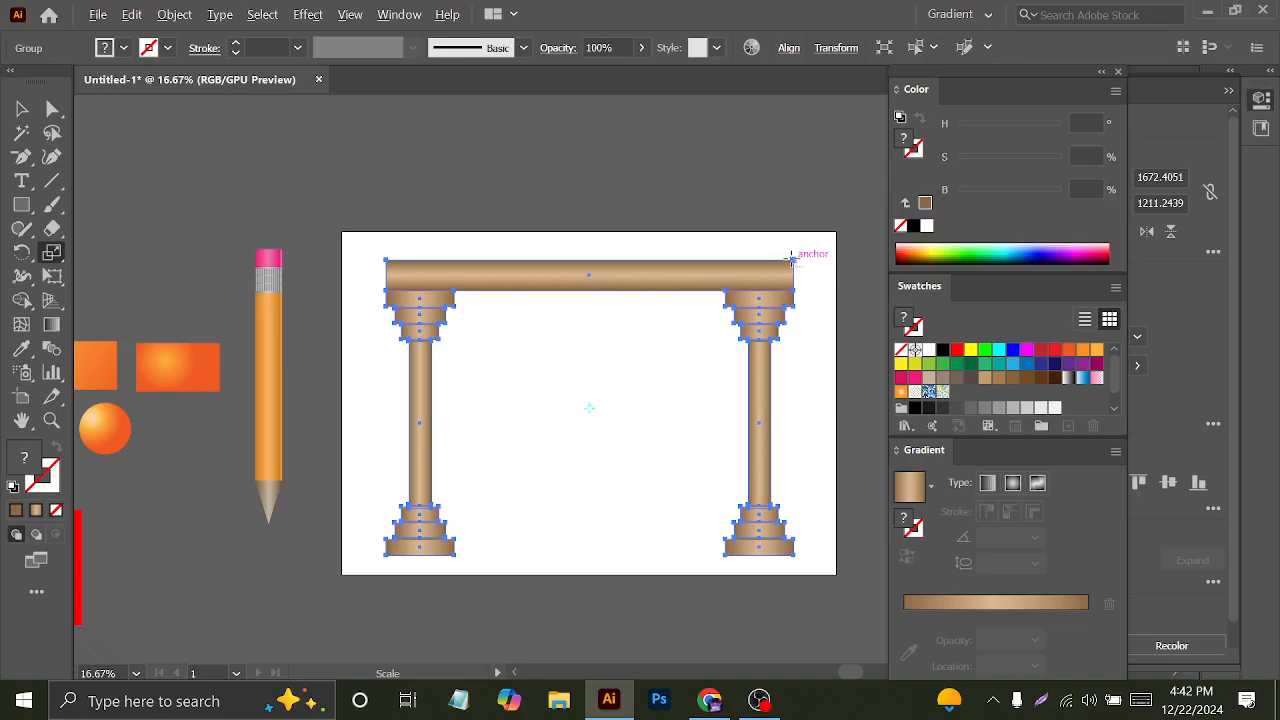
alt+click(726, 314)
click(738, 518)
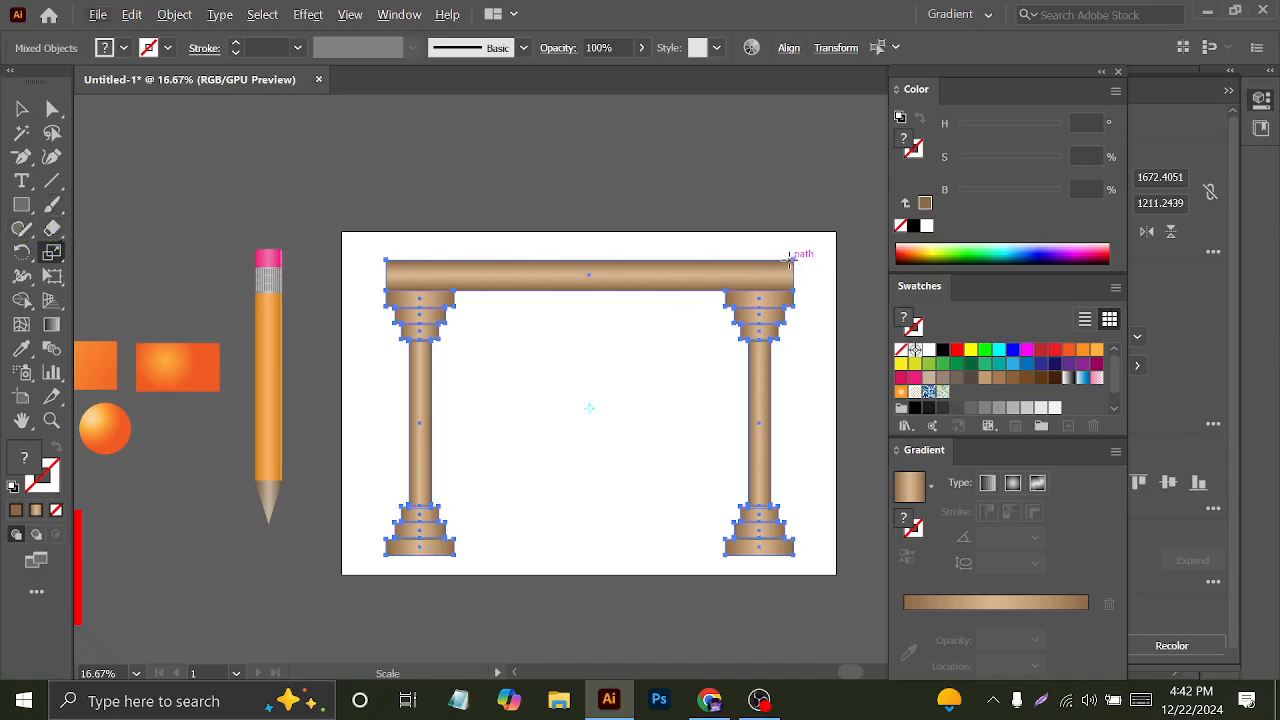
key(v)
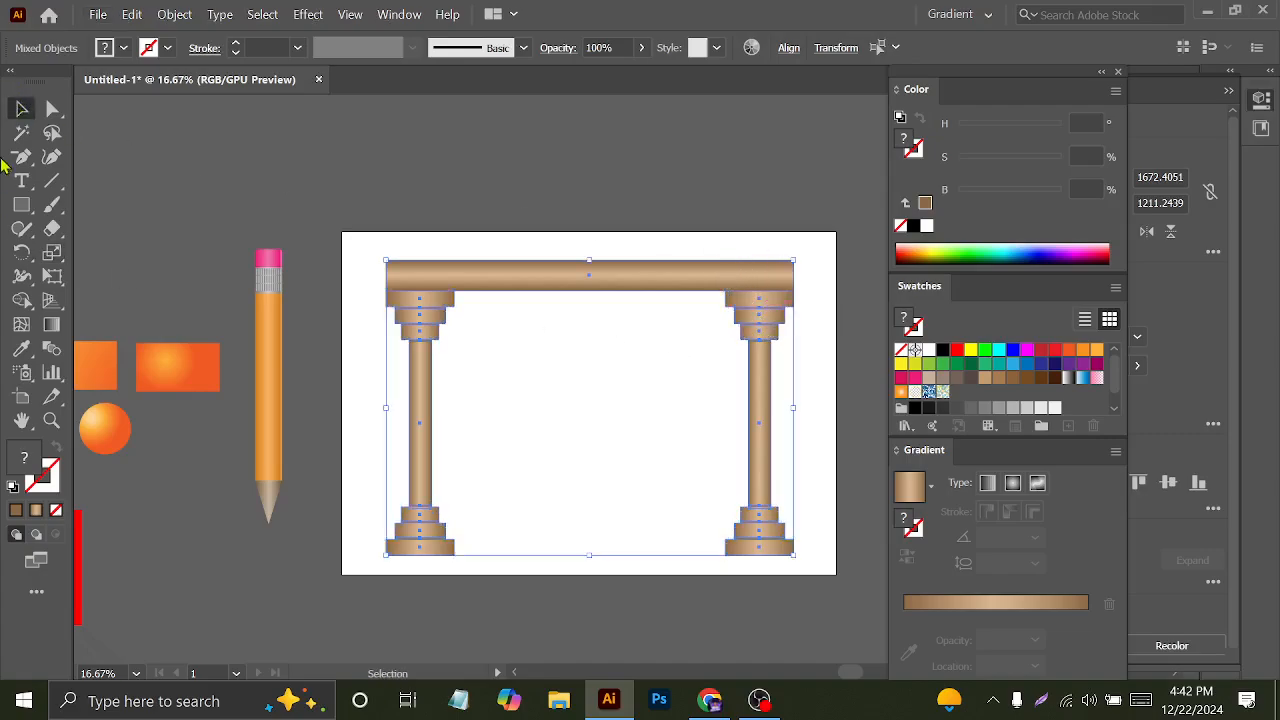
- Step back through the latest changes to the arch and restore the beam's vertical gradient
click(52, 252)
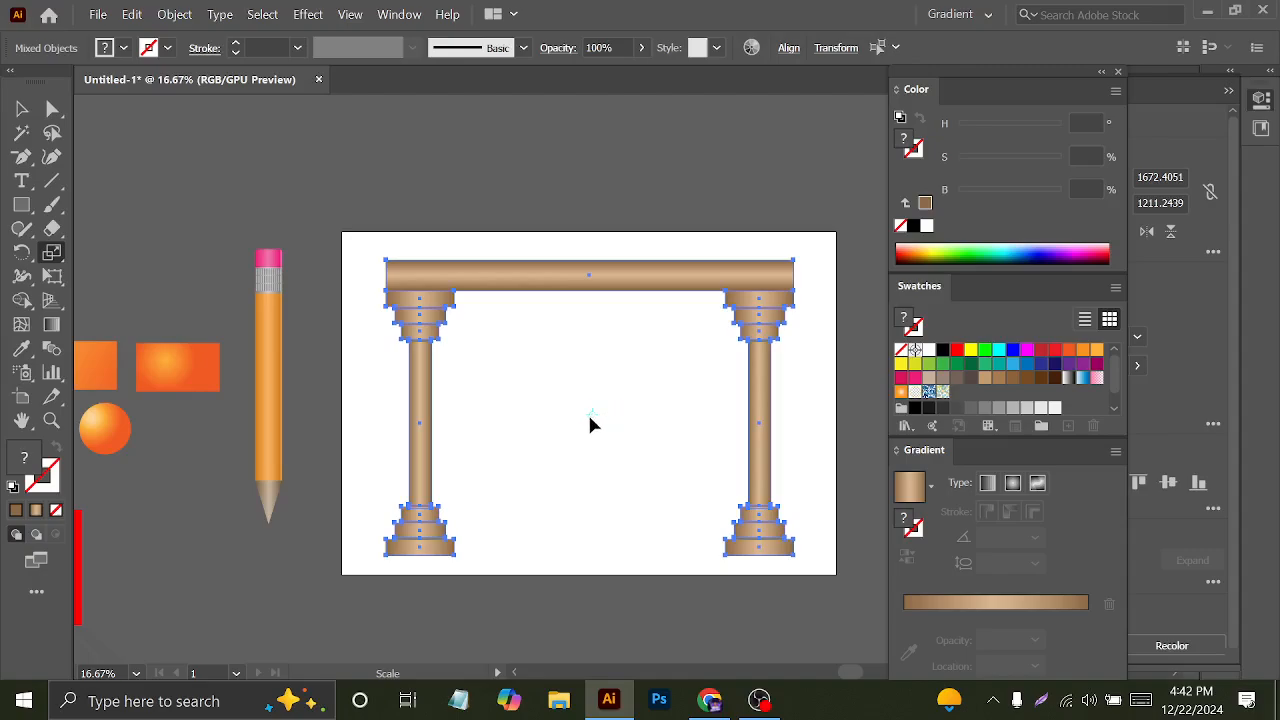
key(ctrl+z)
key(ctrl+z)
key(ctrl+shift+z)
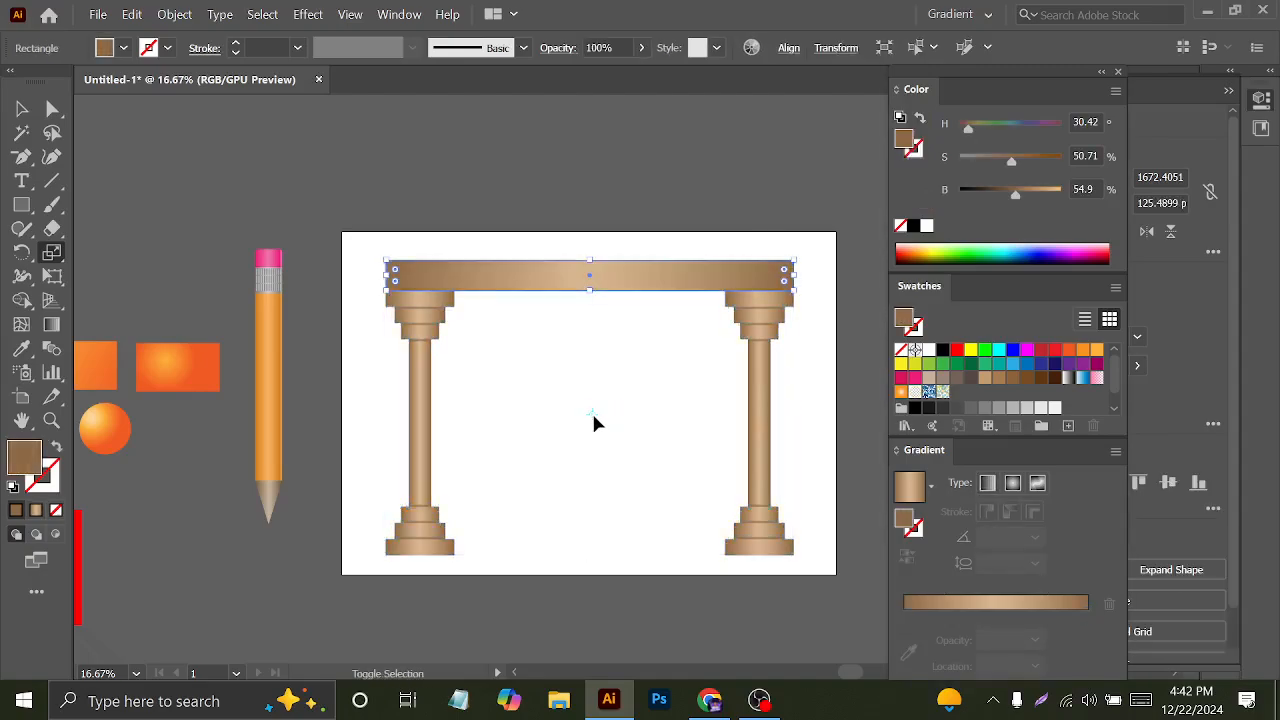
key(ctrl+shift+z)
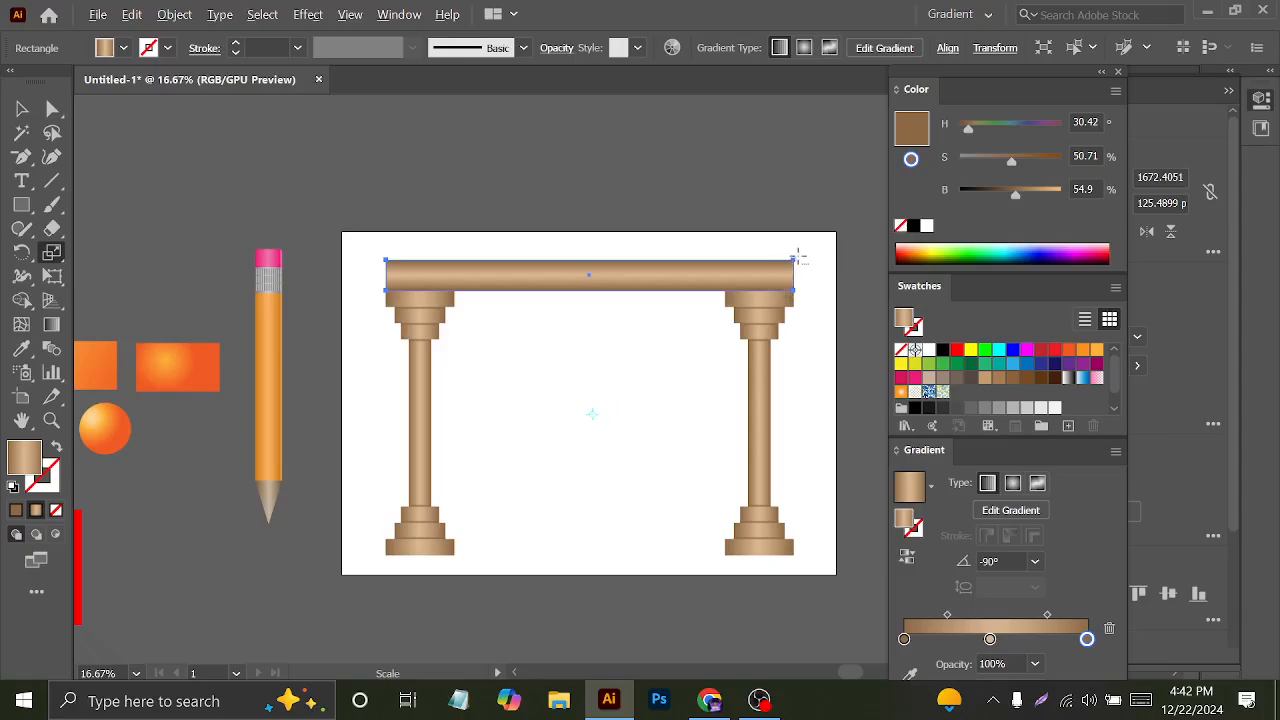
alt+click(710, 332)
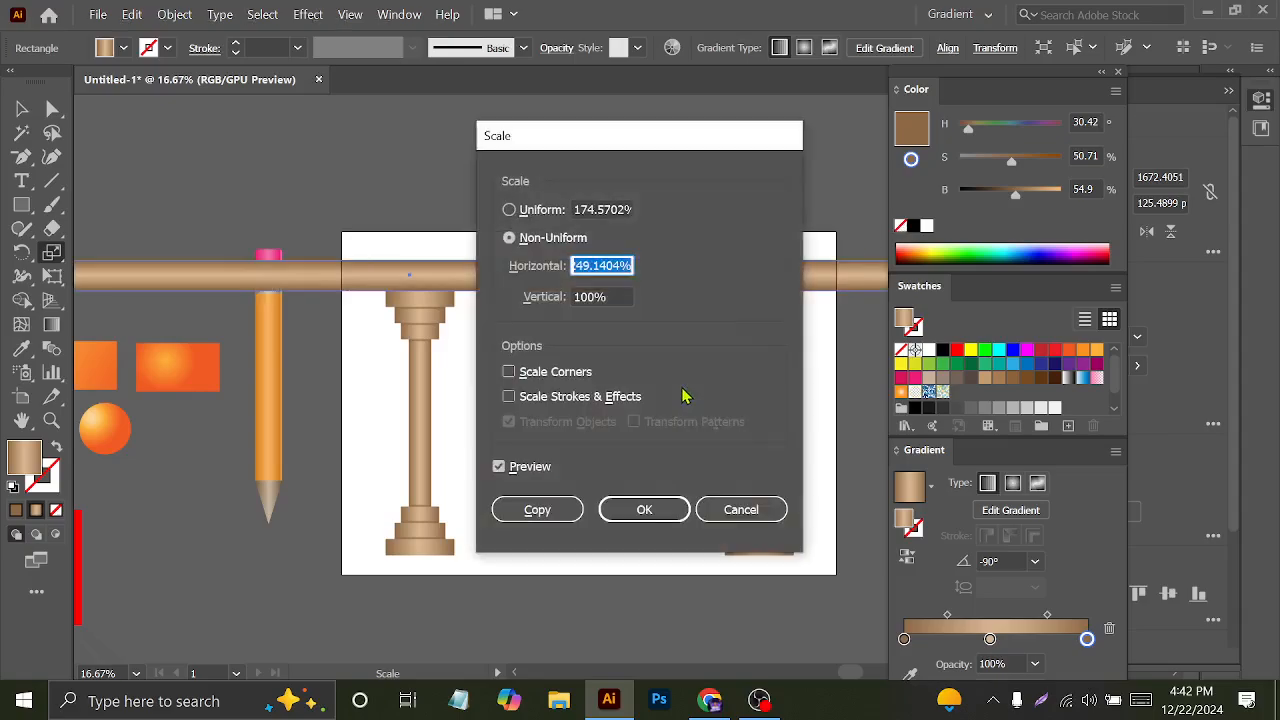
click(750, 516)
click(22, 108)
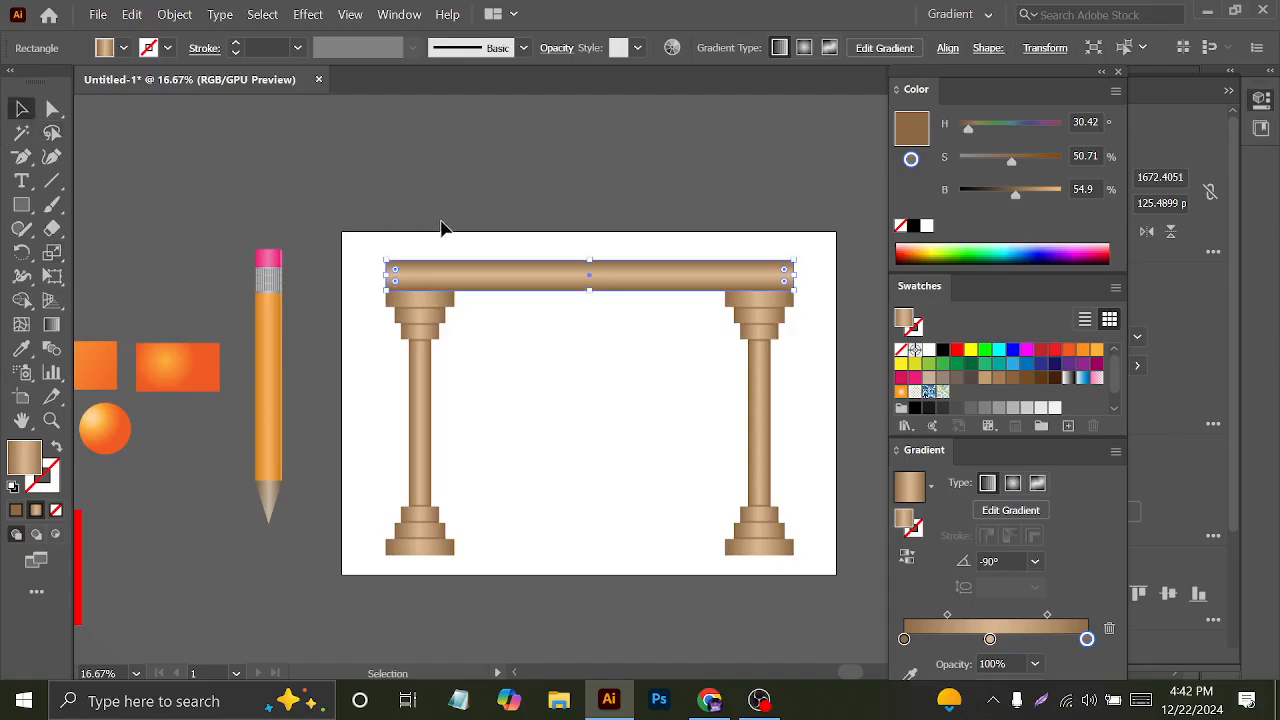
- Group the beam and both columns into a single arch and switch to the Direct Selection tool
click(443, 229)
drag(625, 522, 732, 631)
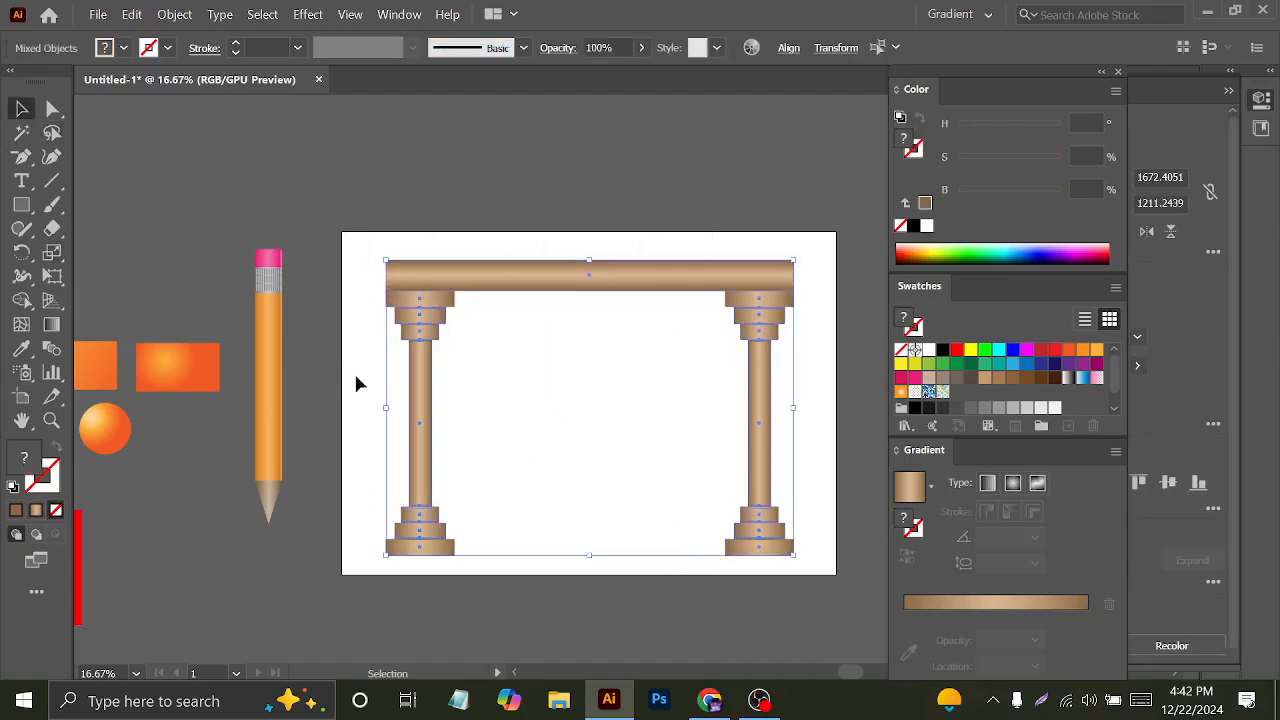
key(ctrl+g)
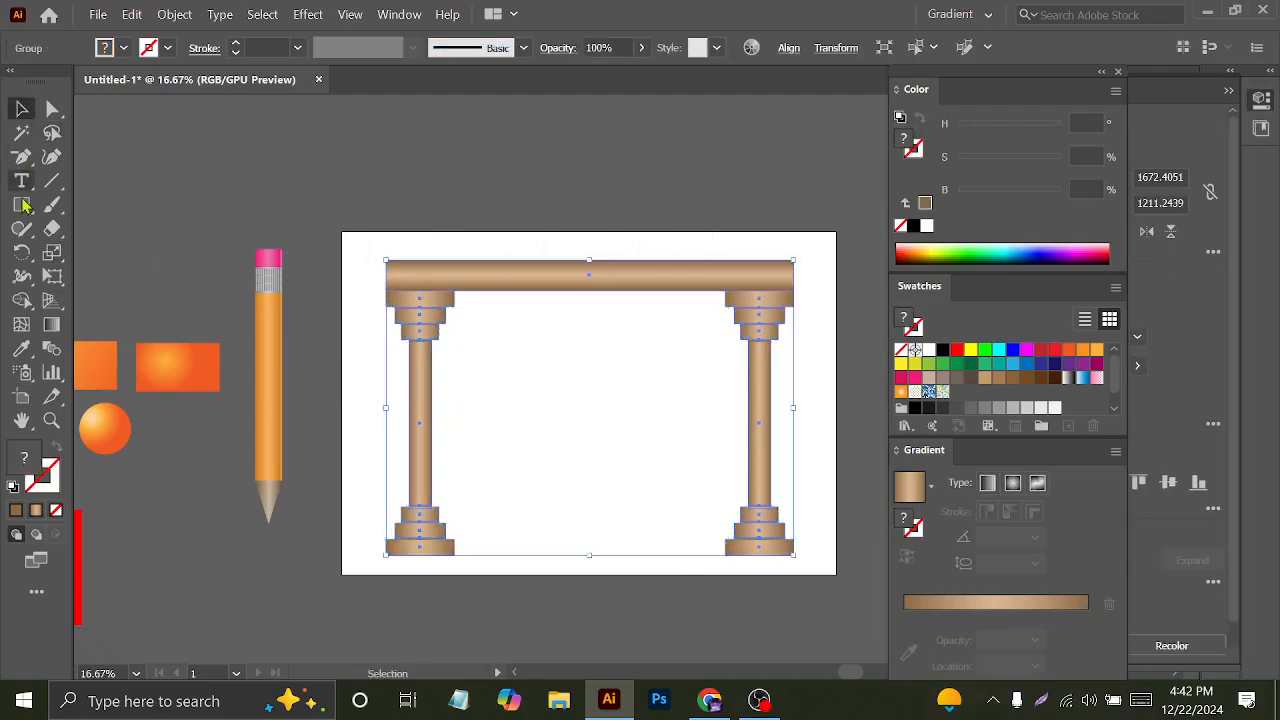
click(53, 108)
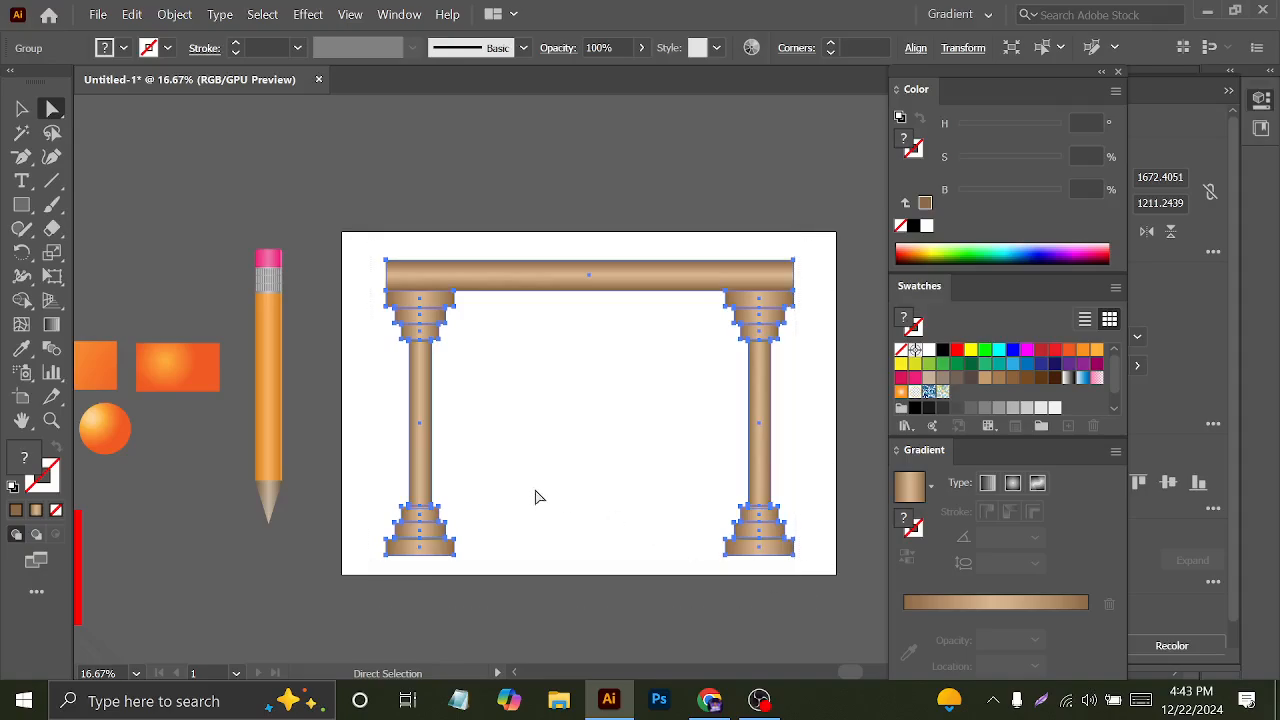
- Scale a smaller copy of the arch about its centre, about 1151 px wide and 761 px high
click(52, 252)
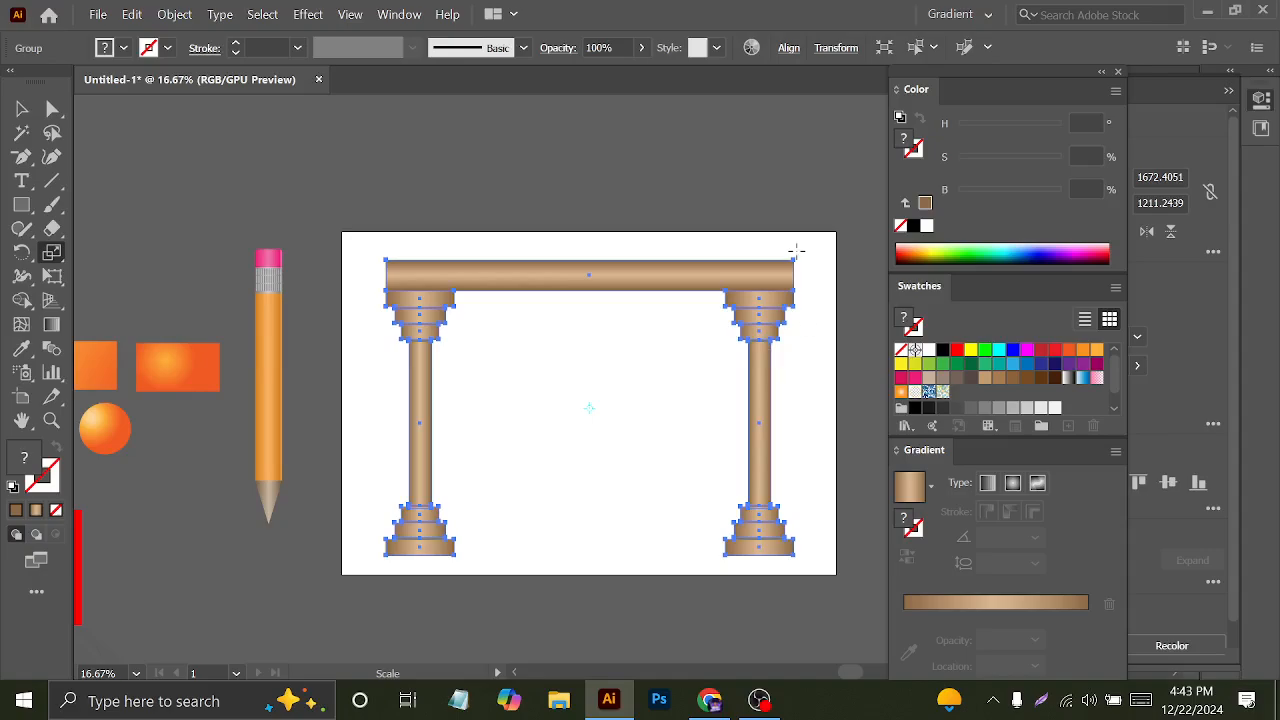
drag(806, 252, 726, 322)
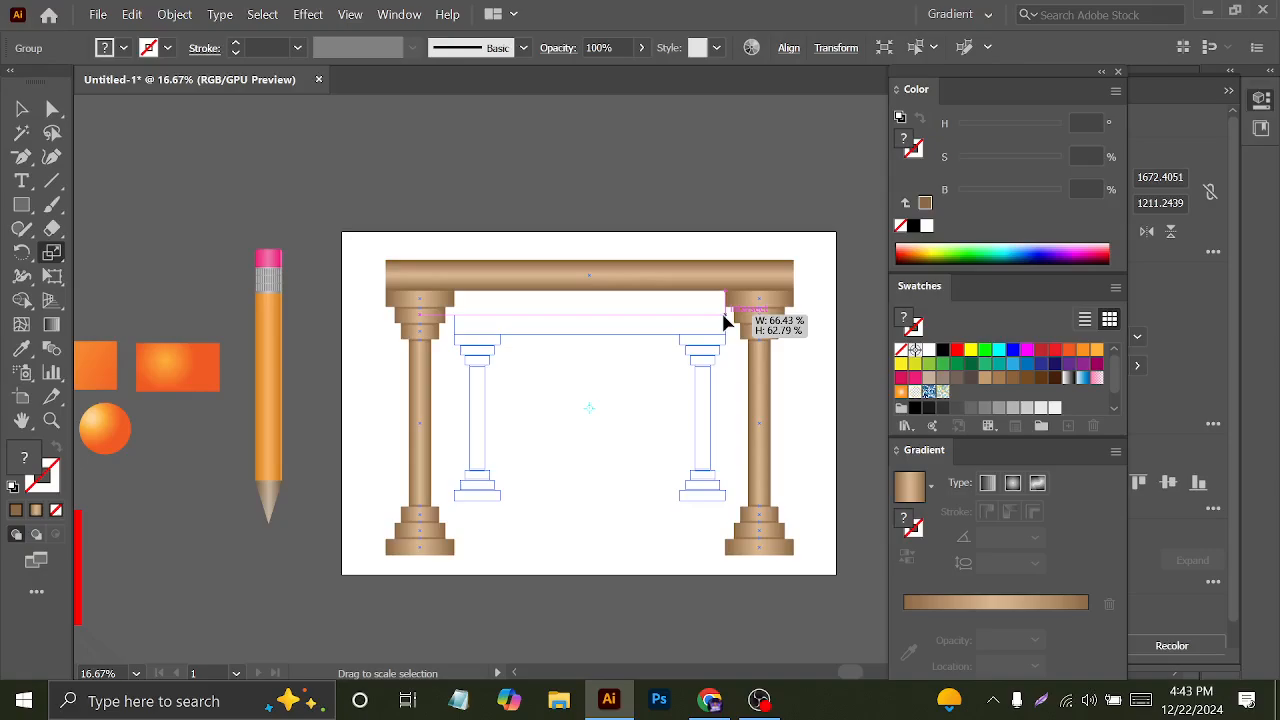
mouse_move(726, 322)
mouse_down()
mouse_move(712, 330)
mouse_move(731, 323)
mouse_up()
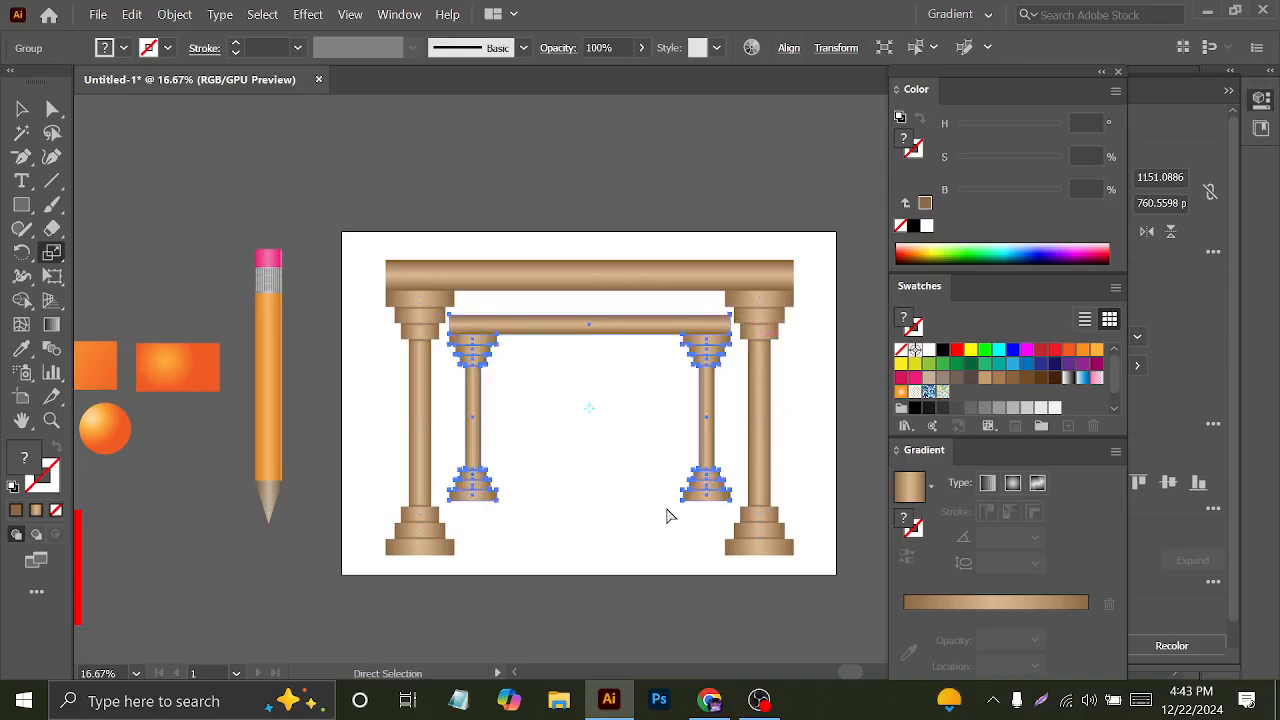
- Repeat the scaled copy until a row of nested arches shrinks into the centre, and clear the selection
key(ctrl+d)
key(ctrl+d)
key(ctrl+d)
key(ctrl+d)
key(ctrl+d)
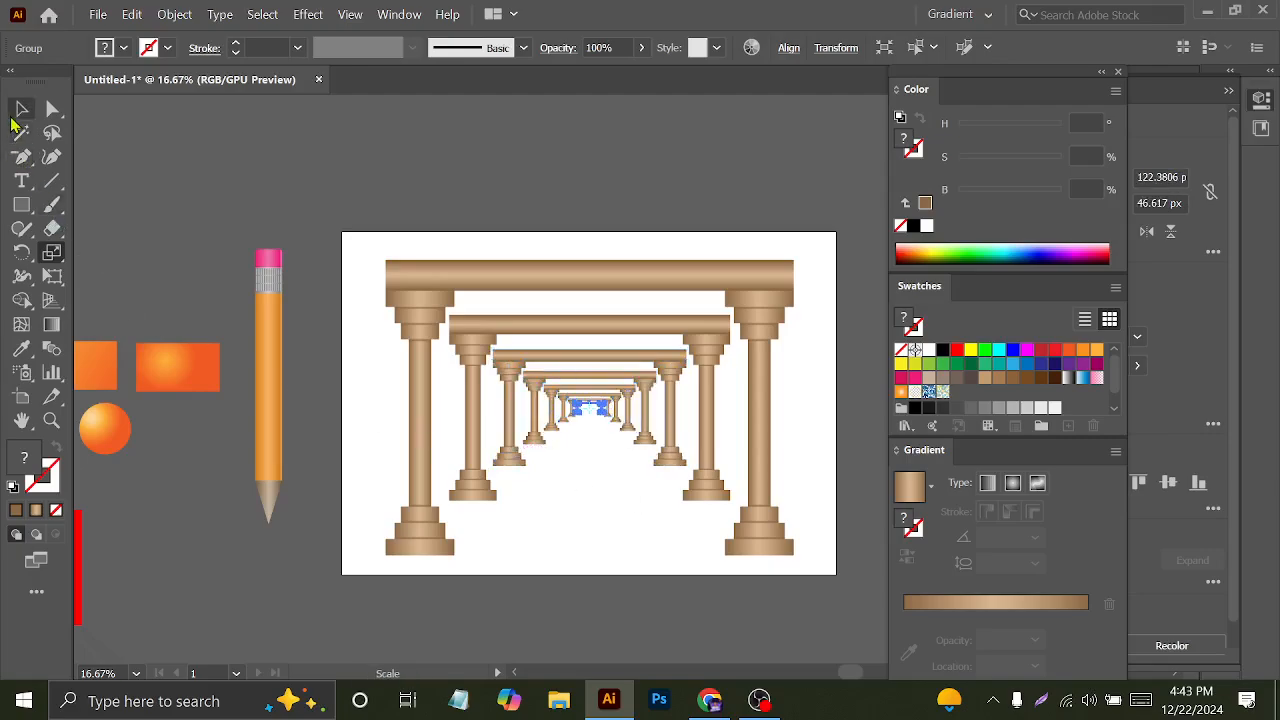
click(17, 112)
click(273, 220)
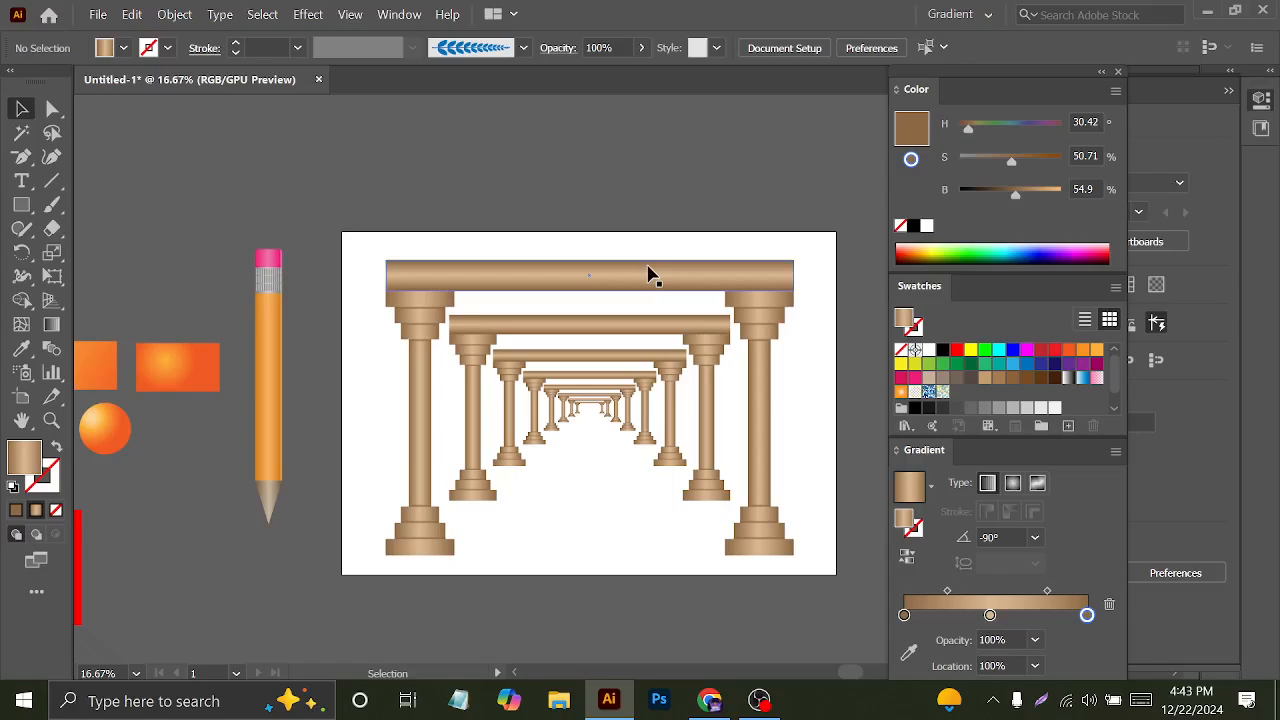
- Undo the nested arch copies and the first scaled copy back to the single full-size arch
key(ctrl+z)
key(ctrl+z)
key(ctrl+z)
key(ctrl+z)
key(ctrl+z)
key(ctrl+z)
key(ctrl+z)
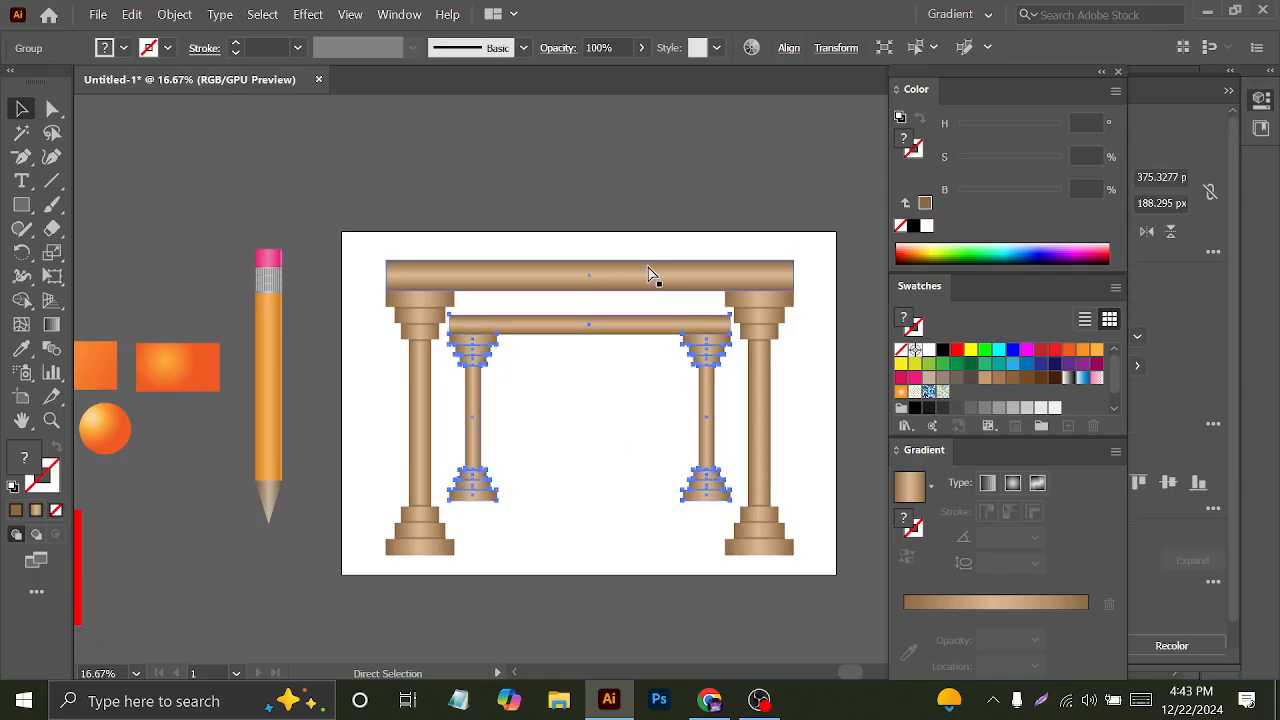
key(ctrl+z)
key(ctrl+z)
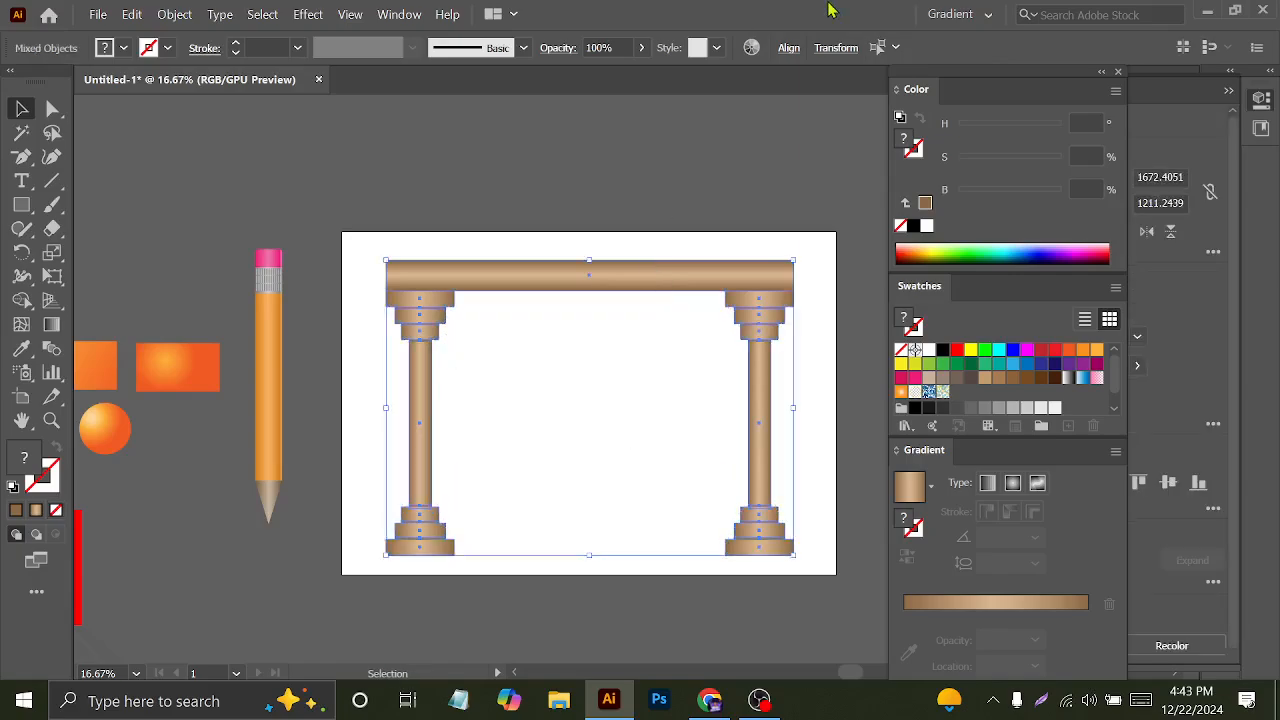
- Delete the horizontal beam above the two columns
click(363, 217)
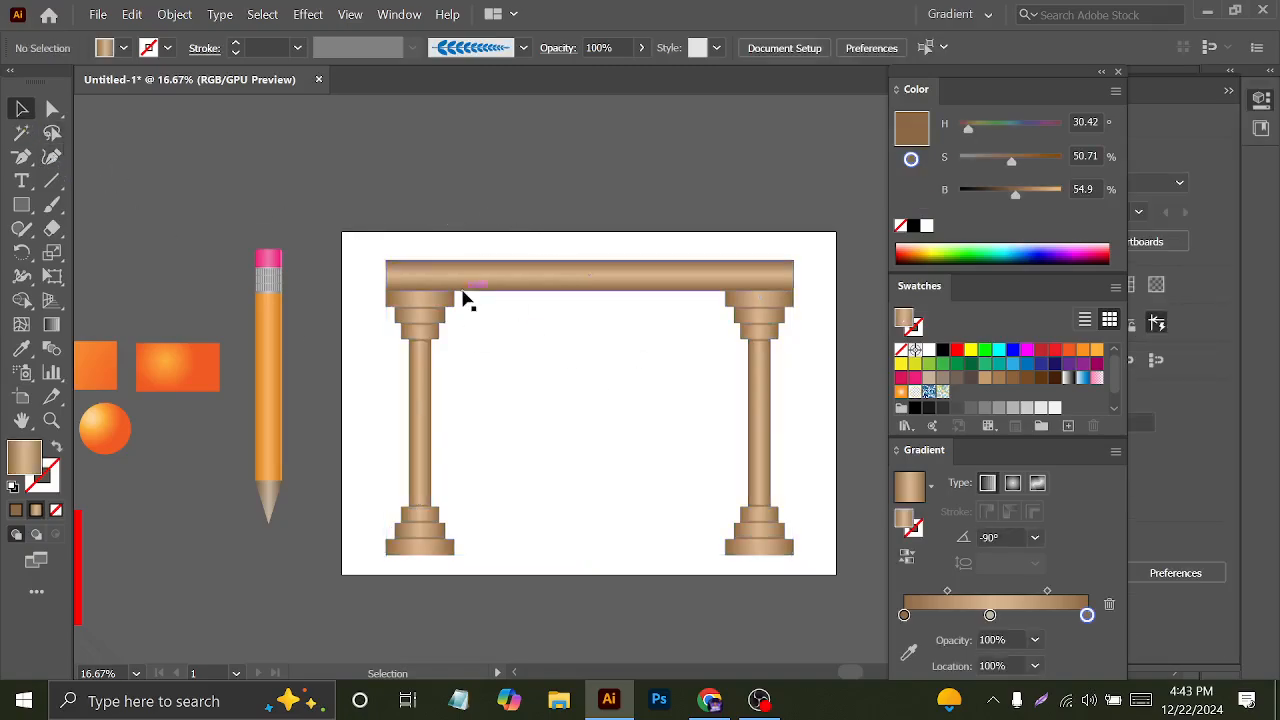
click(435, 276)
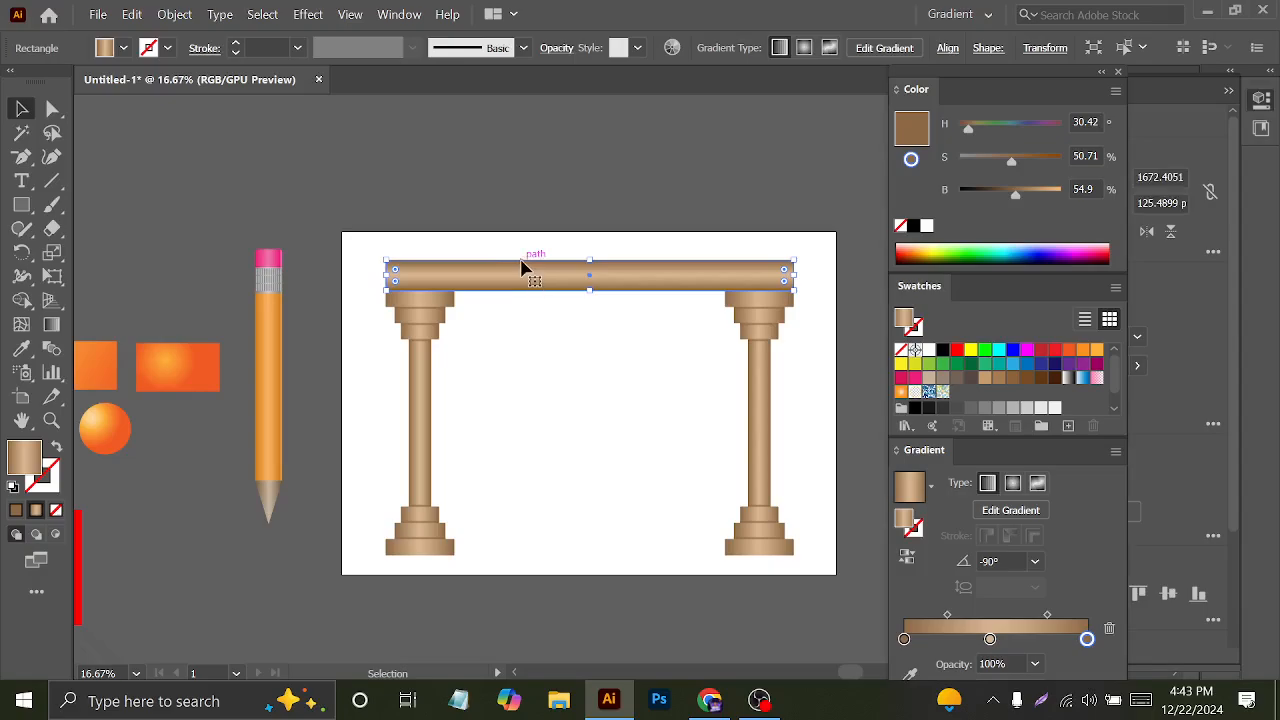
key(Delete)
- Replace the right-hand column with a horizontally aligned copy of the left-hand column
drag(680, 245, 812, 568)
key(Delete)
drag(434, 385, 765, 420)
click(618, 466)
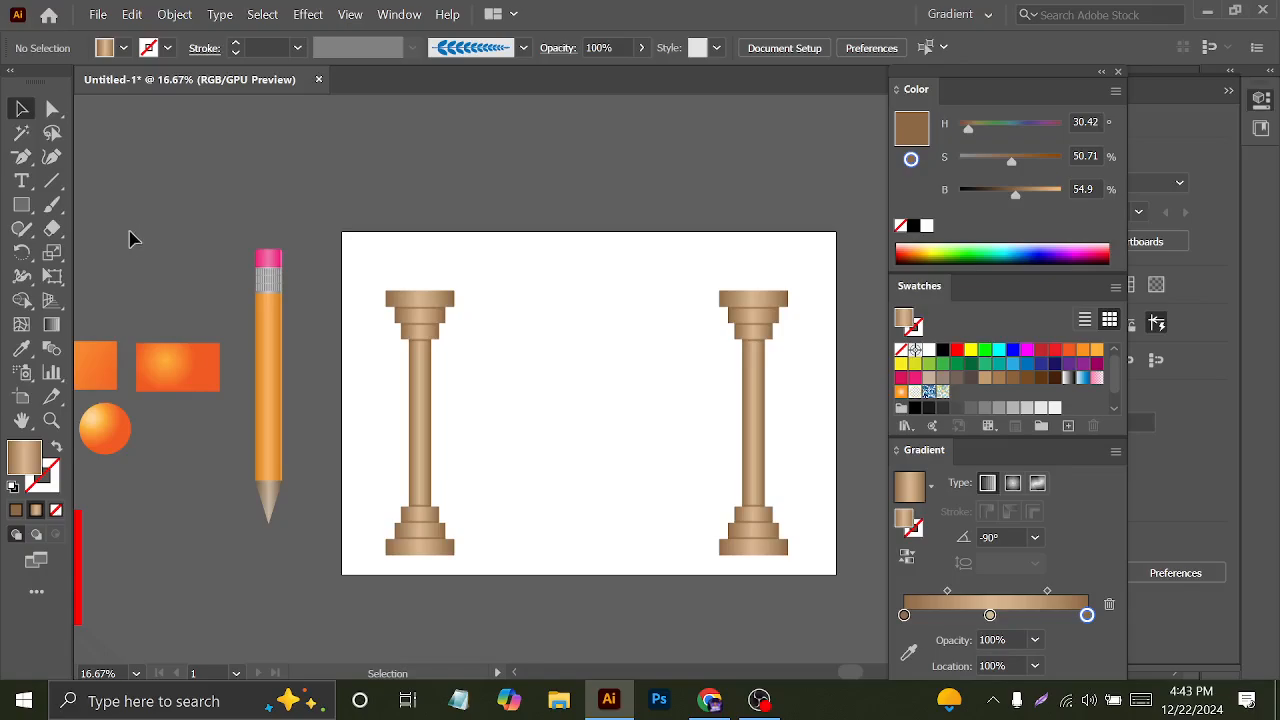
- Draw a beam about 1649 × 94 px across the tops of both columns and group it with them
click(21, 205)
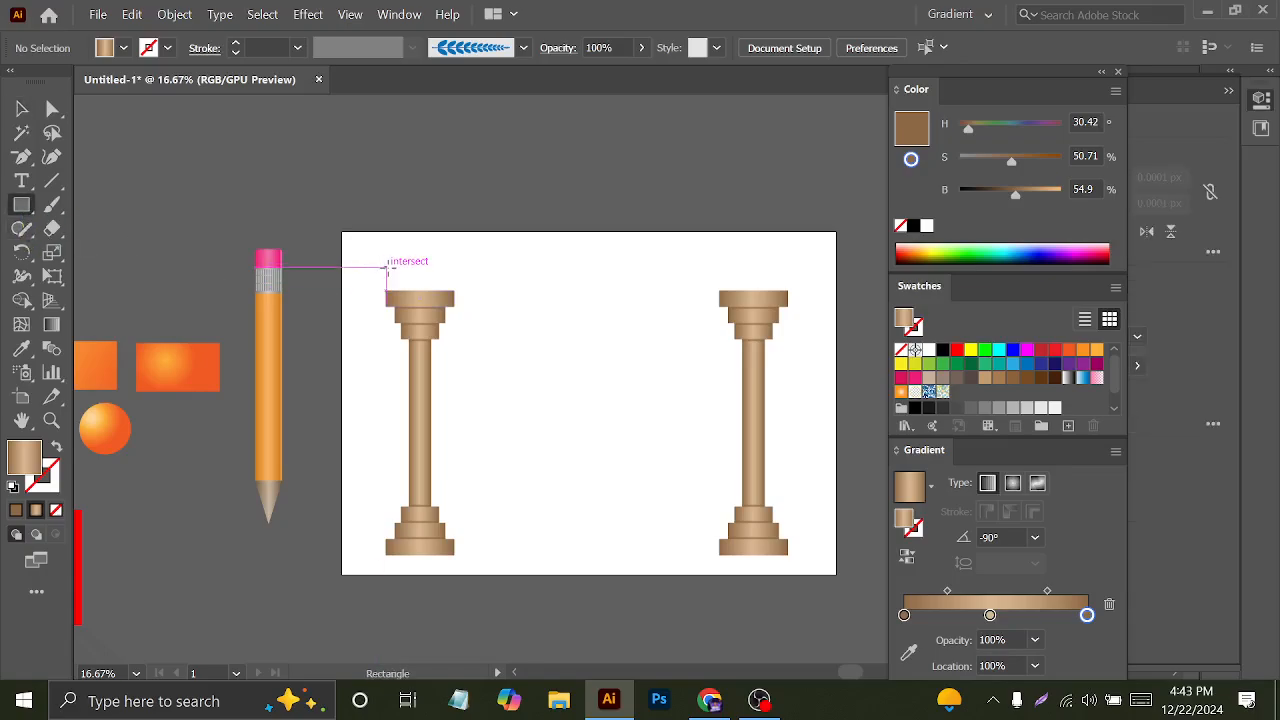
drag(386, 268, 789, 292)
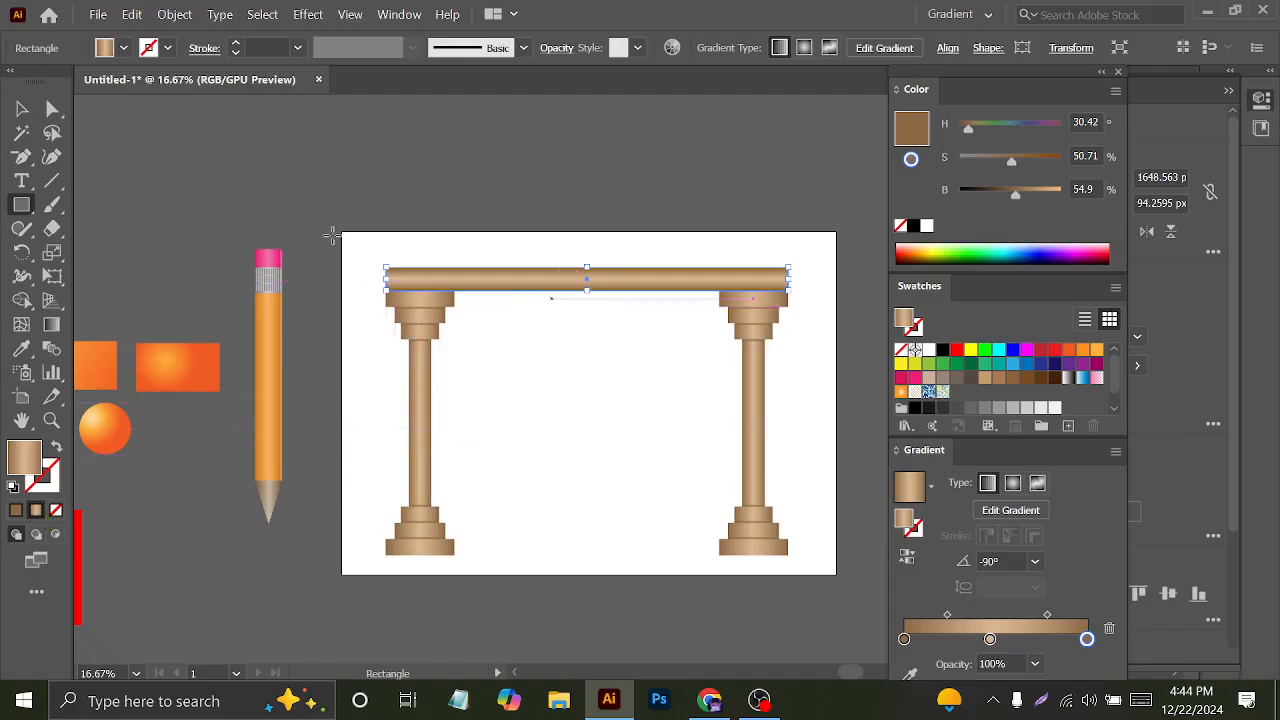
click(22, 107)
drag(362, 212, 742, 556)
key(a)
key(ctrl+g)
key(v)
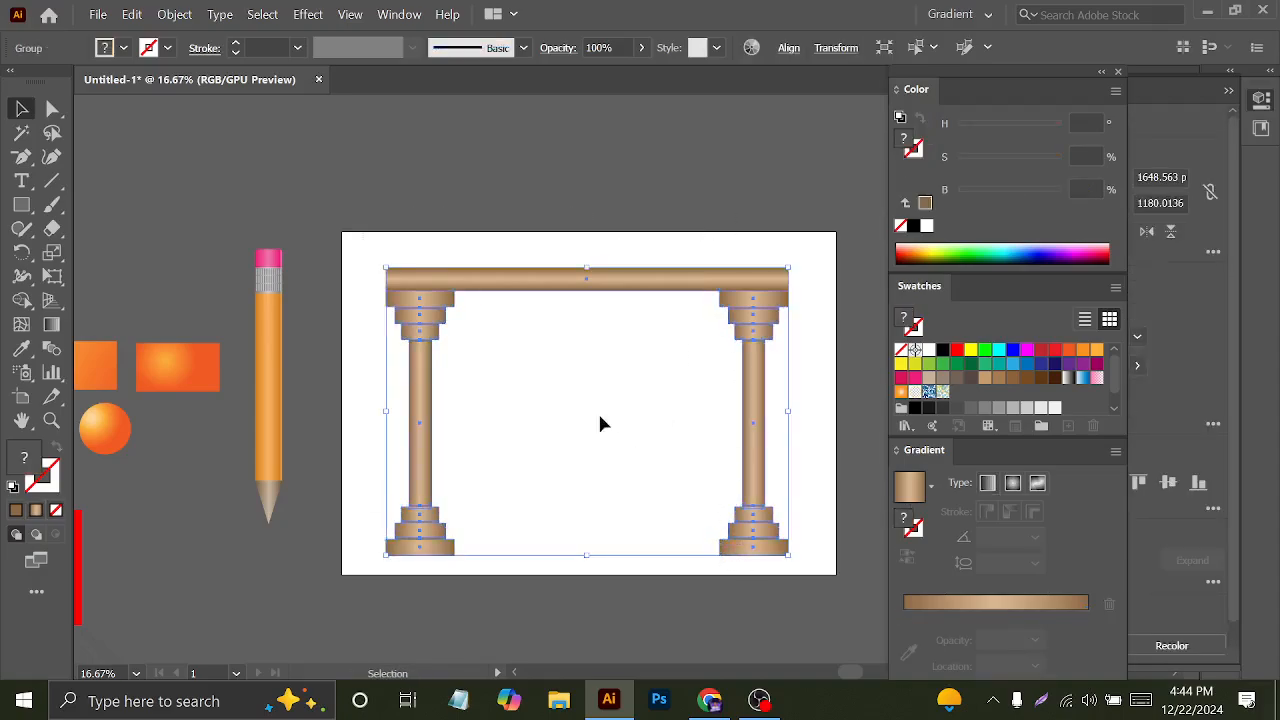
- Scale a smaller copy of the rebuilt arch about its centre, about 1087 × 887 px
click(53, 254)
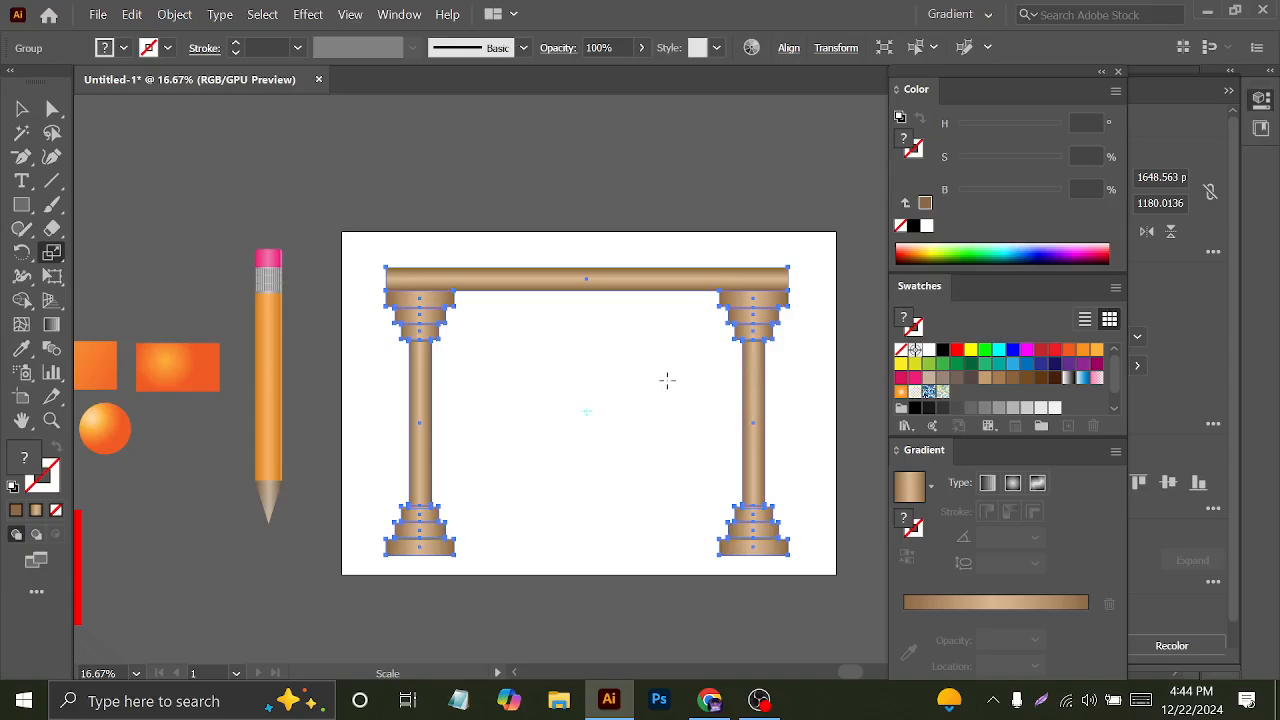
drag(788, 264, 716, 312)
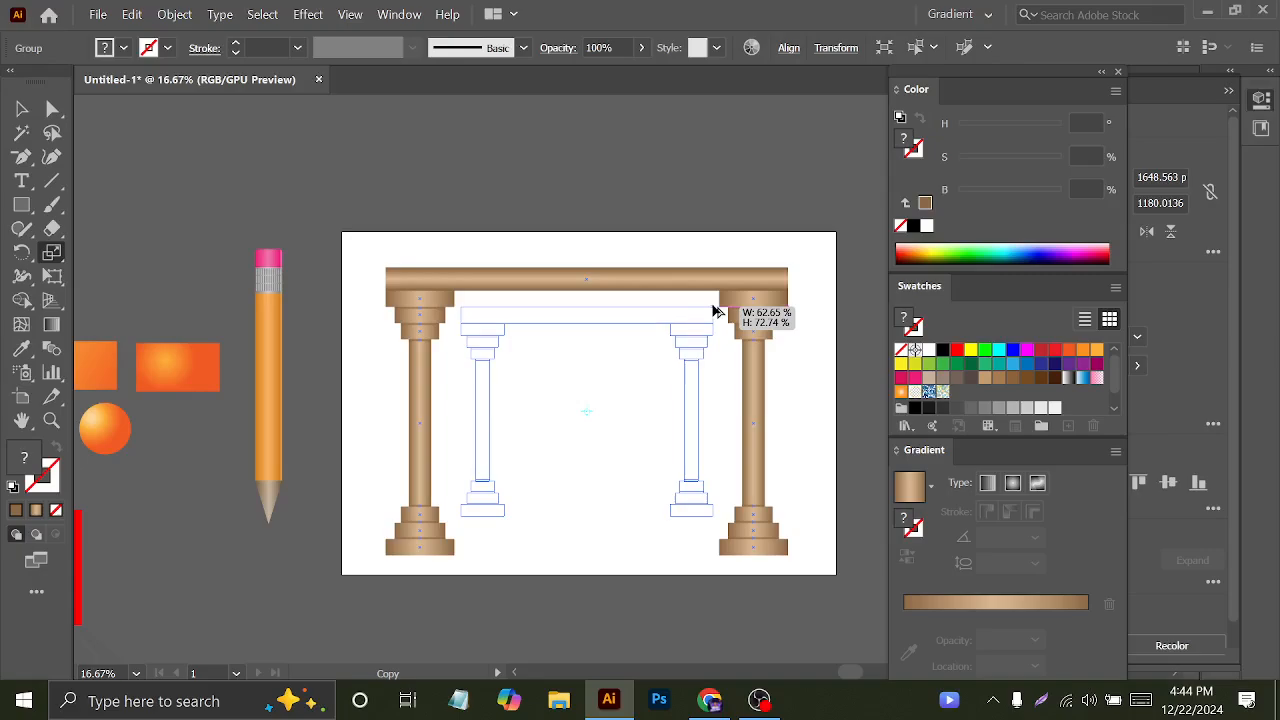
drag(714, 310, 720, 309)
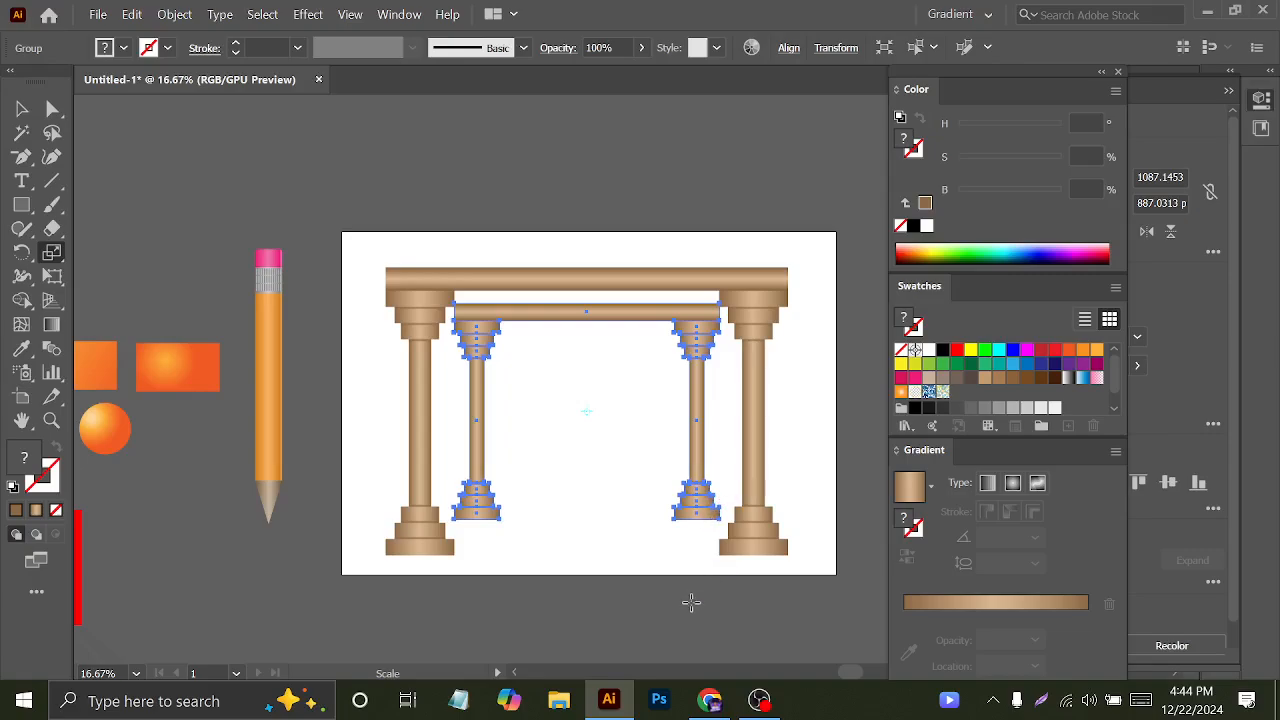
- Repeat the last scaled copy of the rebuilt arch until the colonnade recedes to its centre, and deselect it
key(ctrl)
key(ctrl+d)
key(ctrl+d)
key(ctrl+d)
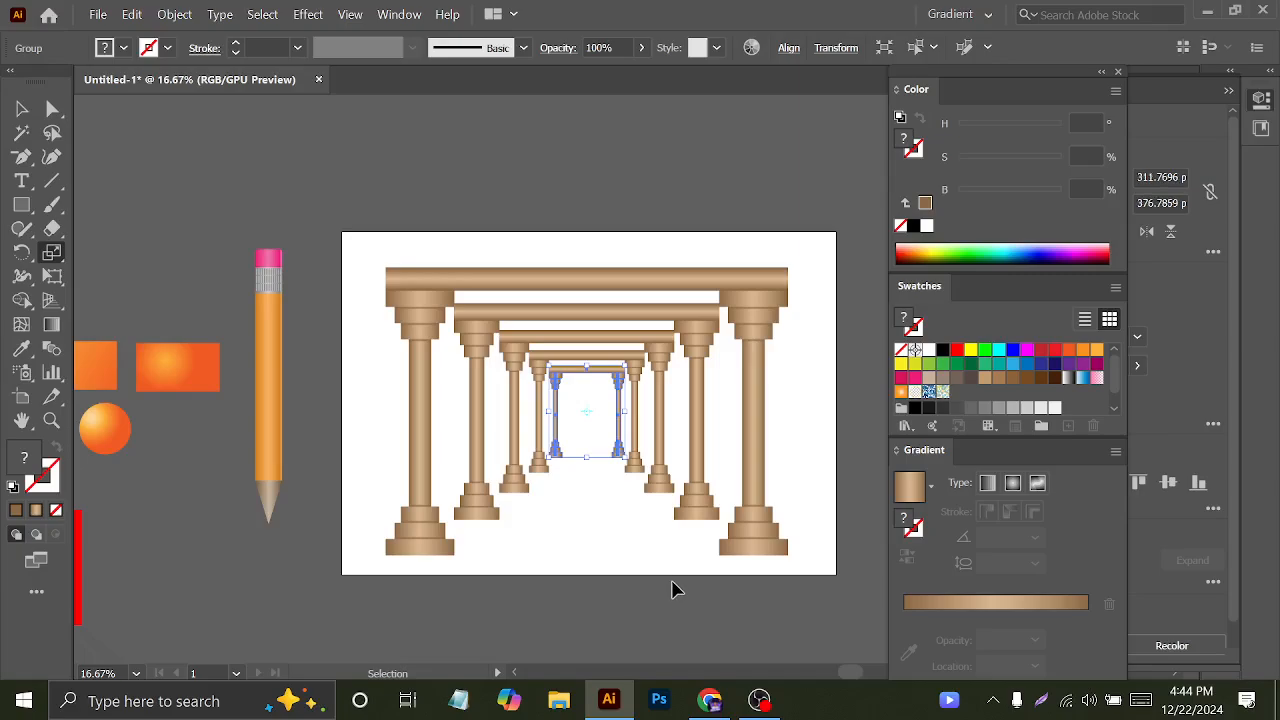
key(ctrl+d)
key(ctrl+d)
key(ctrl+d)
key(ctrl+d)
key(ctrl+d)
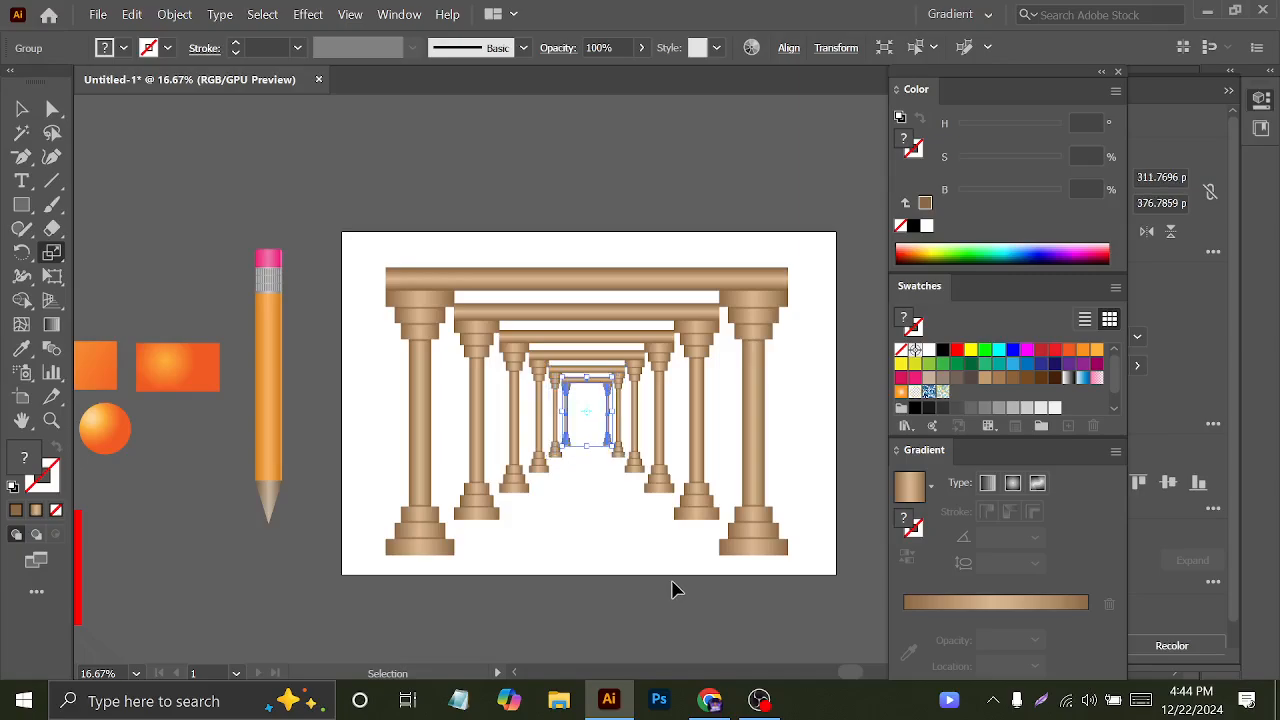
key(ctrl+d)
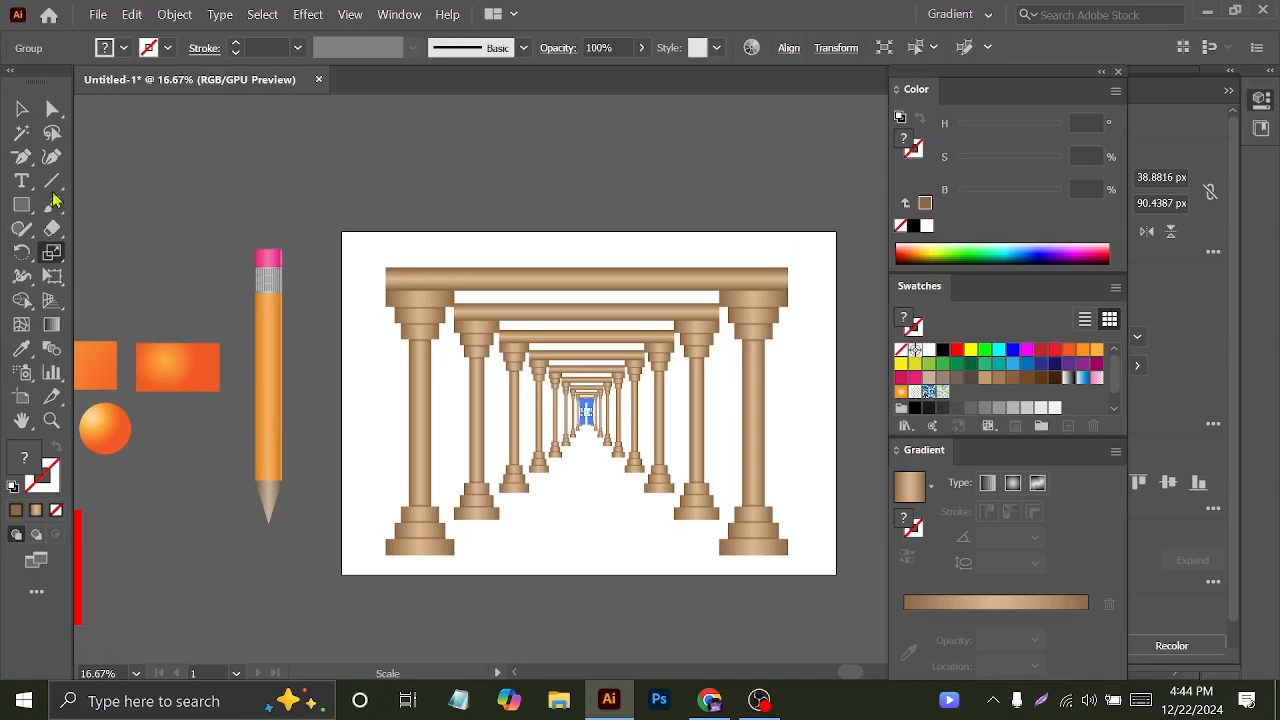
click(22, 109)
click(697, 177)
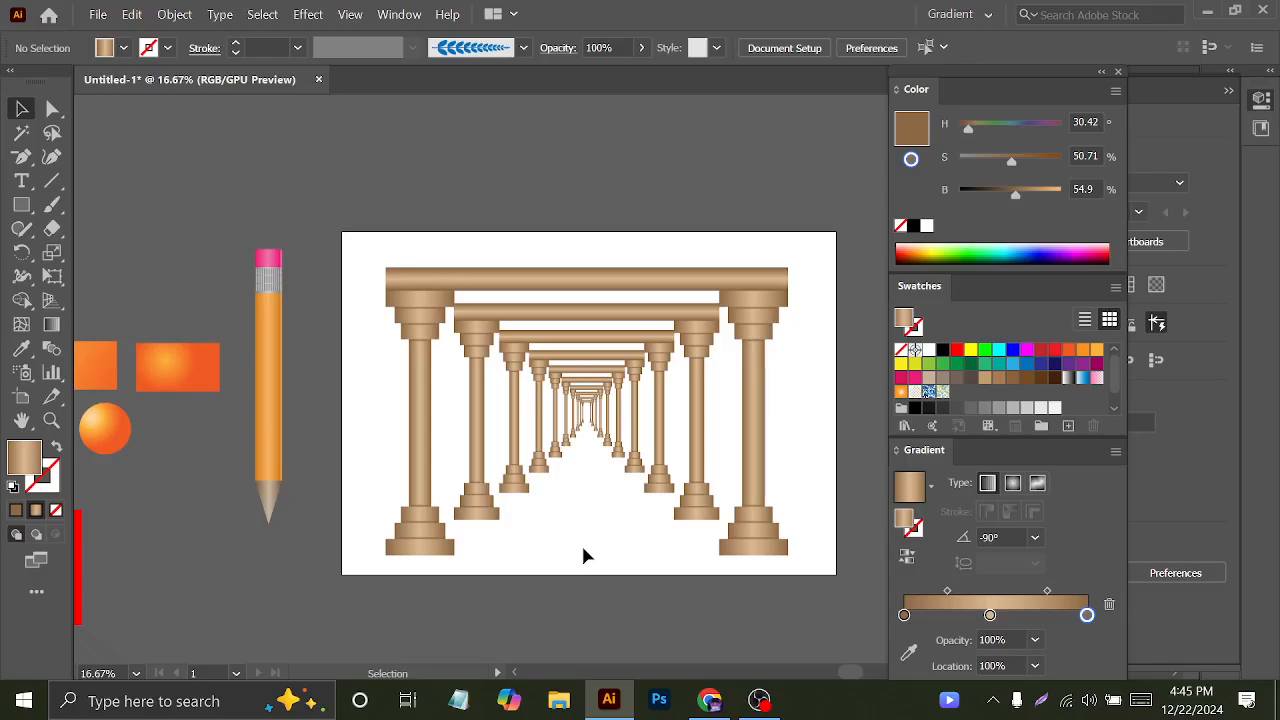
- Undo all the centre-scaled copies so that only the rebuilt arch is left
key(ctrl+z)
key(ctrl+z)
key(ctrl+z)
key(ctrl+z)
key(ctrl+z)
key(ctrl+z)
key(ctrl+z)
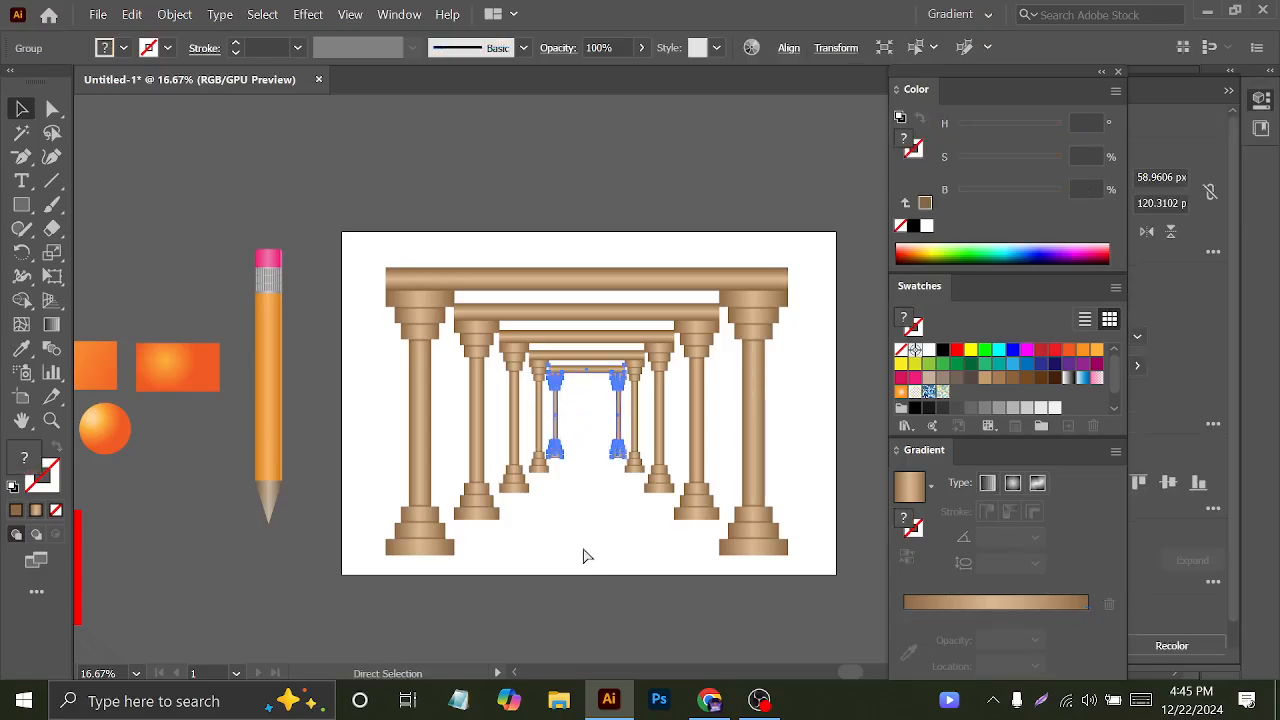
key(ctrl+z)
key(ctrl+z)
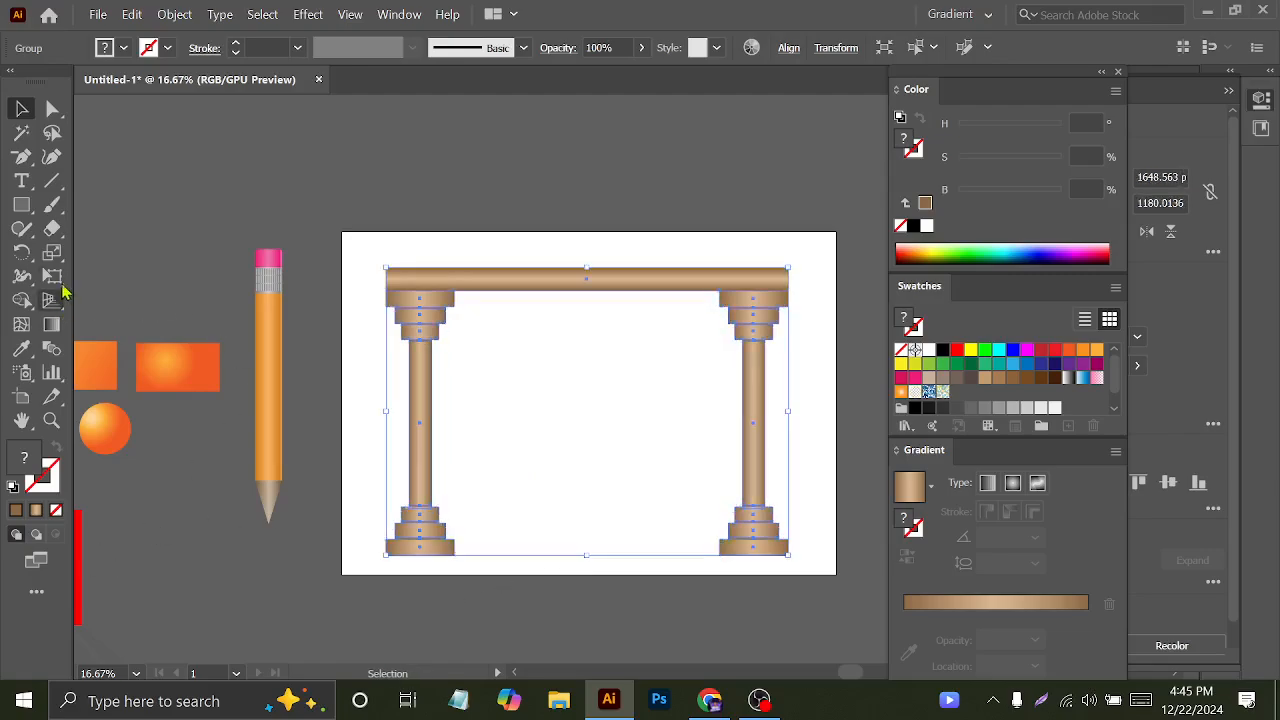
- Scale a copy of the arch, about 1077 × 912 px, from a reference point midway between the column bases
click(52, 252)
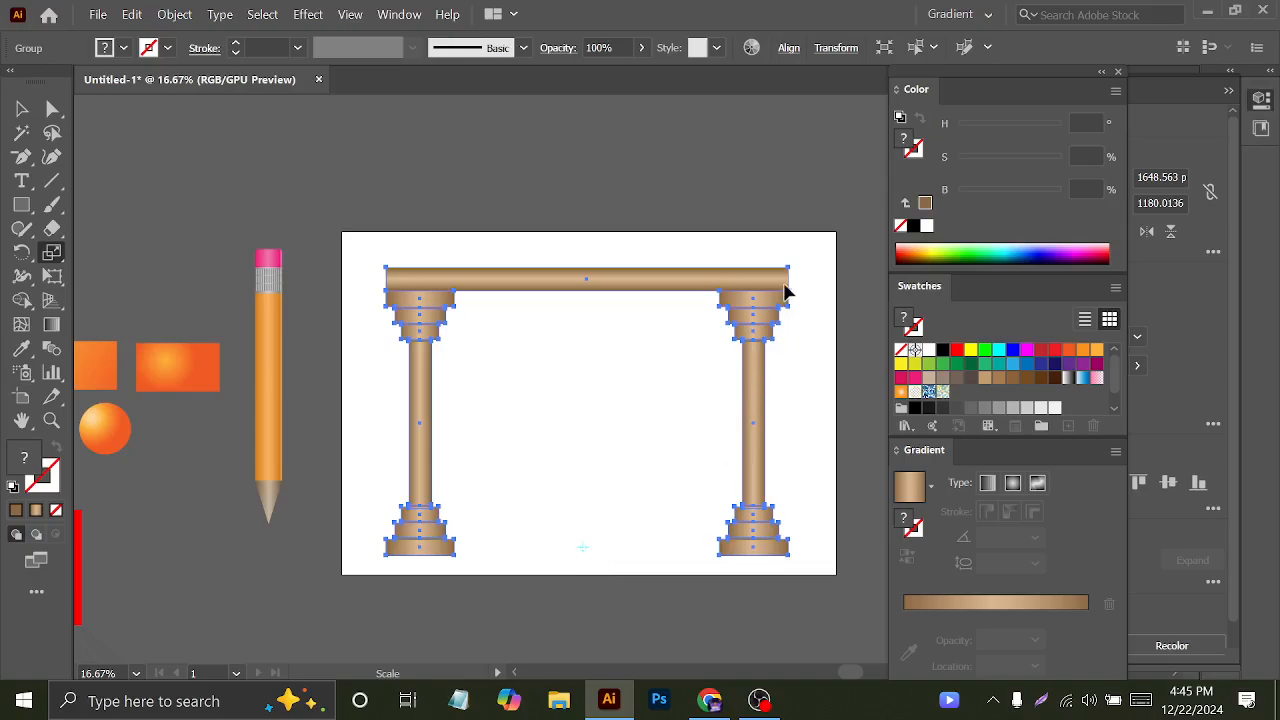
drag(788, 276, 727, 333)
key(alt)
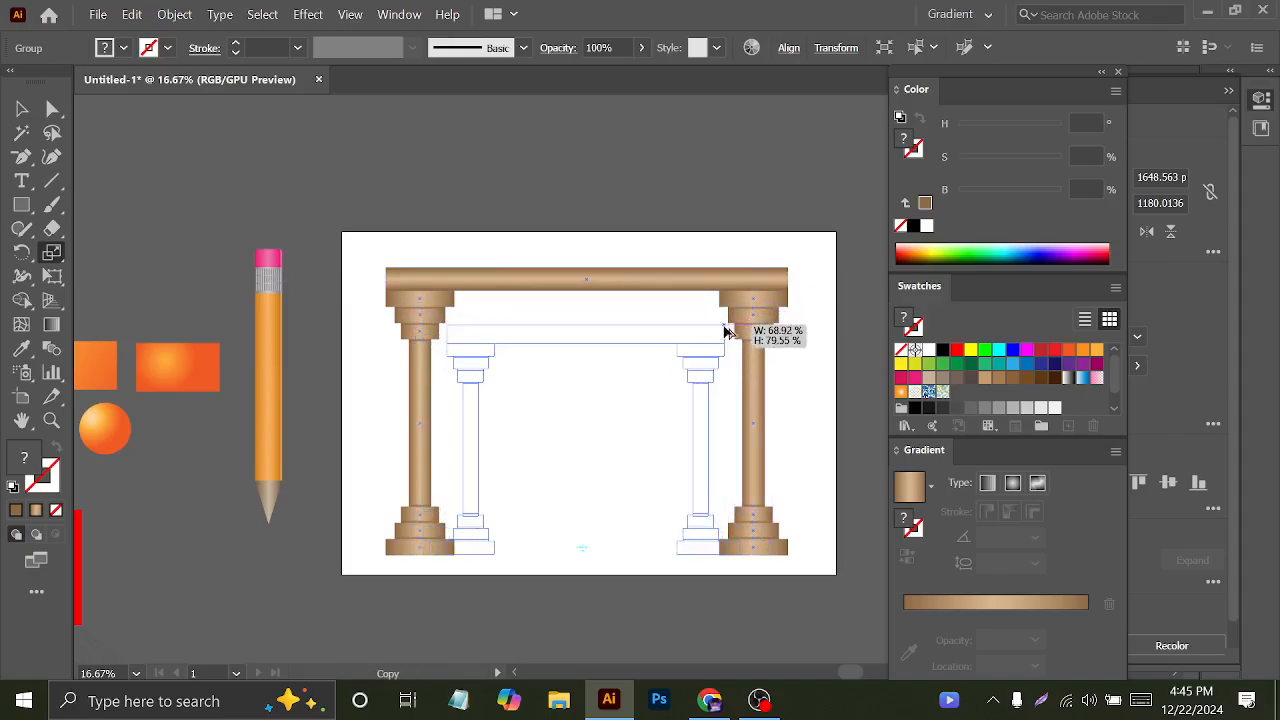
drag(727, 333, 718, 339)
- Repeat the base-anchored scaled copy seven times to form a receding colonnade, and clear the selection
key(ctrl+d)
key(ctrl+d)
key(ctrl+d)
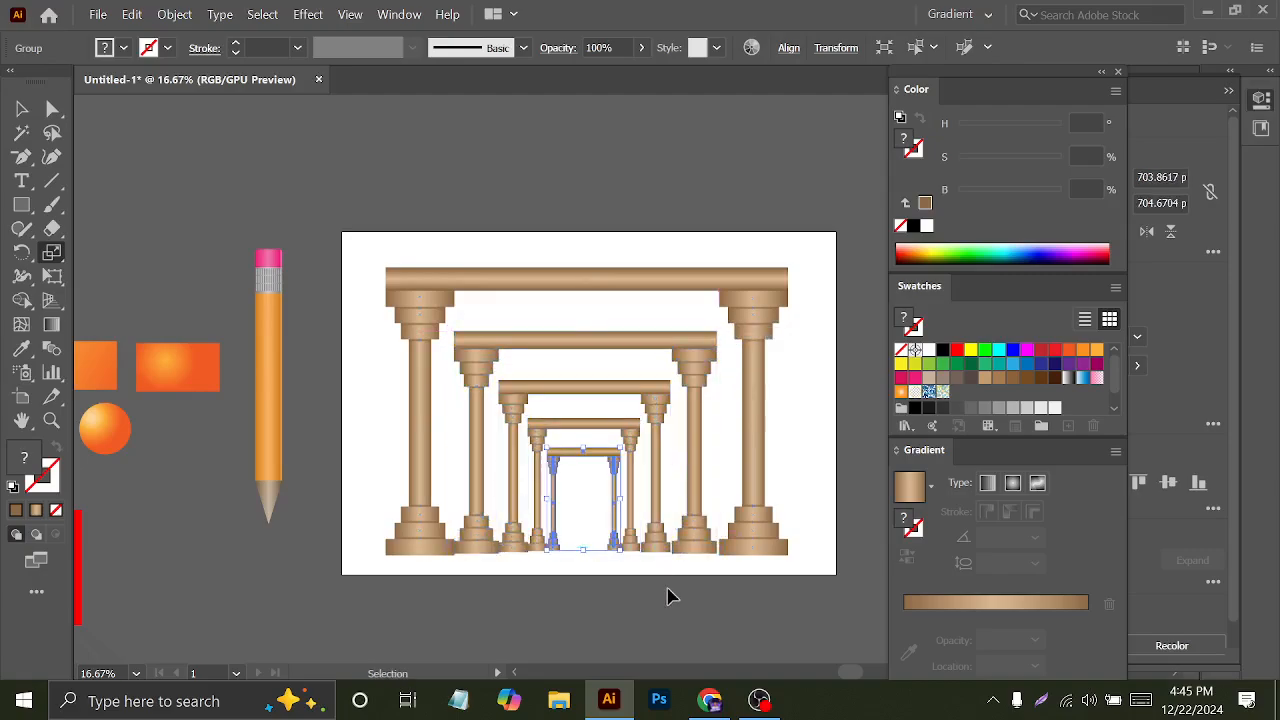
key(ctrl+d)
key(ctrl+d)
key(ctrl+d)
key(ctrl+d)
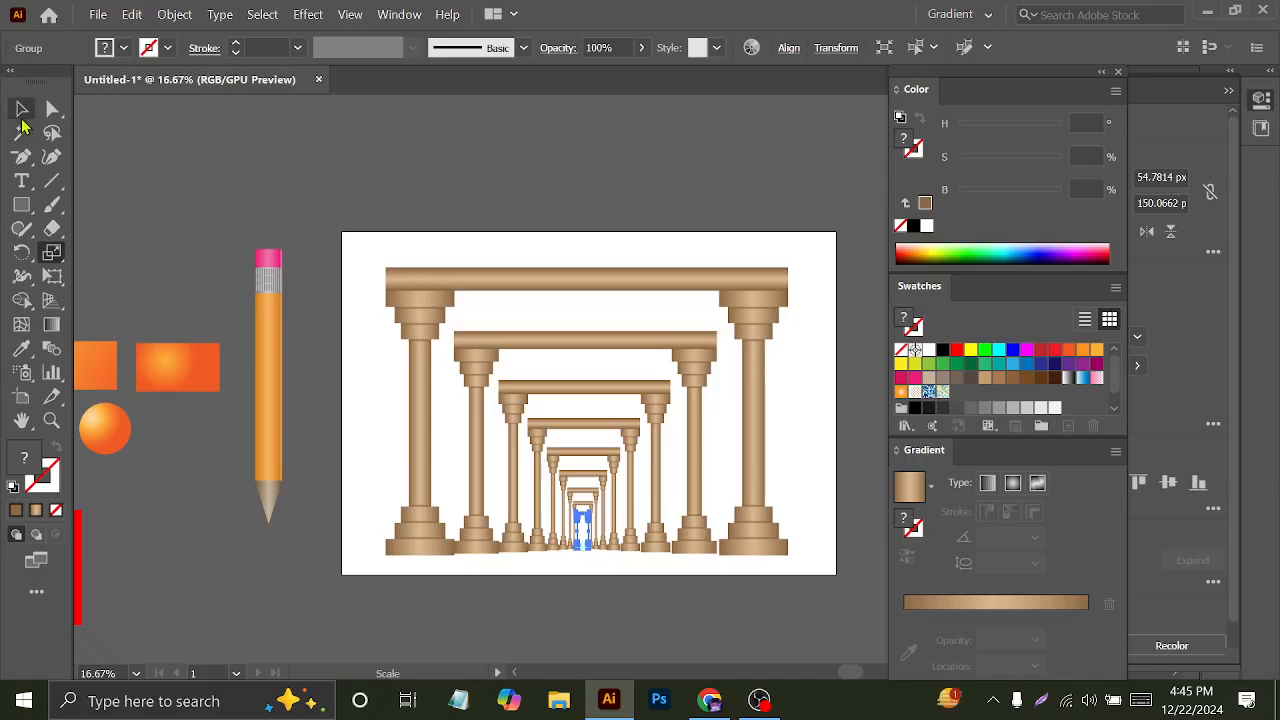
click(22, 110)
click(414, 191)
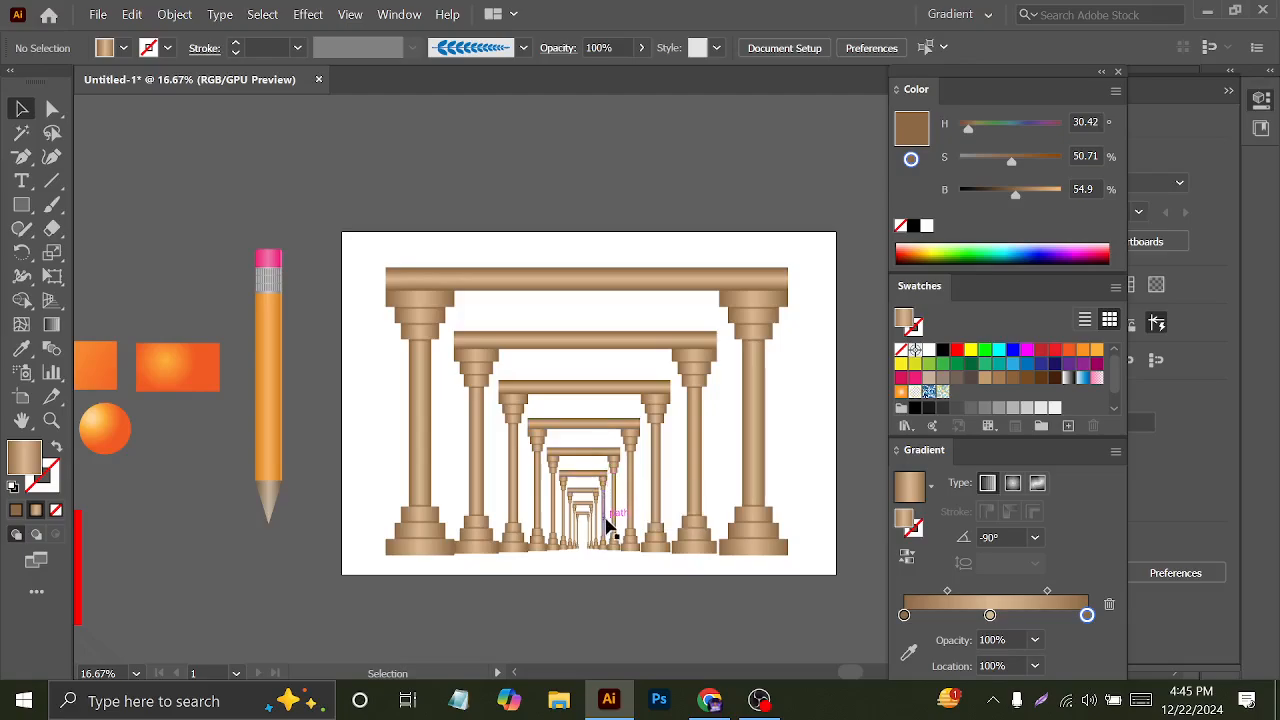
- Place a copy of the outer arch off the artboard and delete all the inner arches
scroll(542, 452, down, 1)
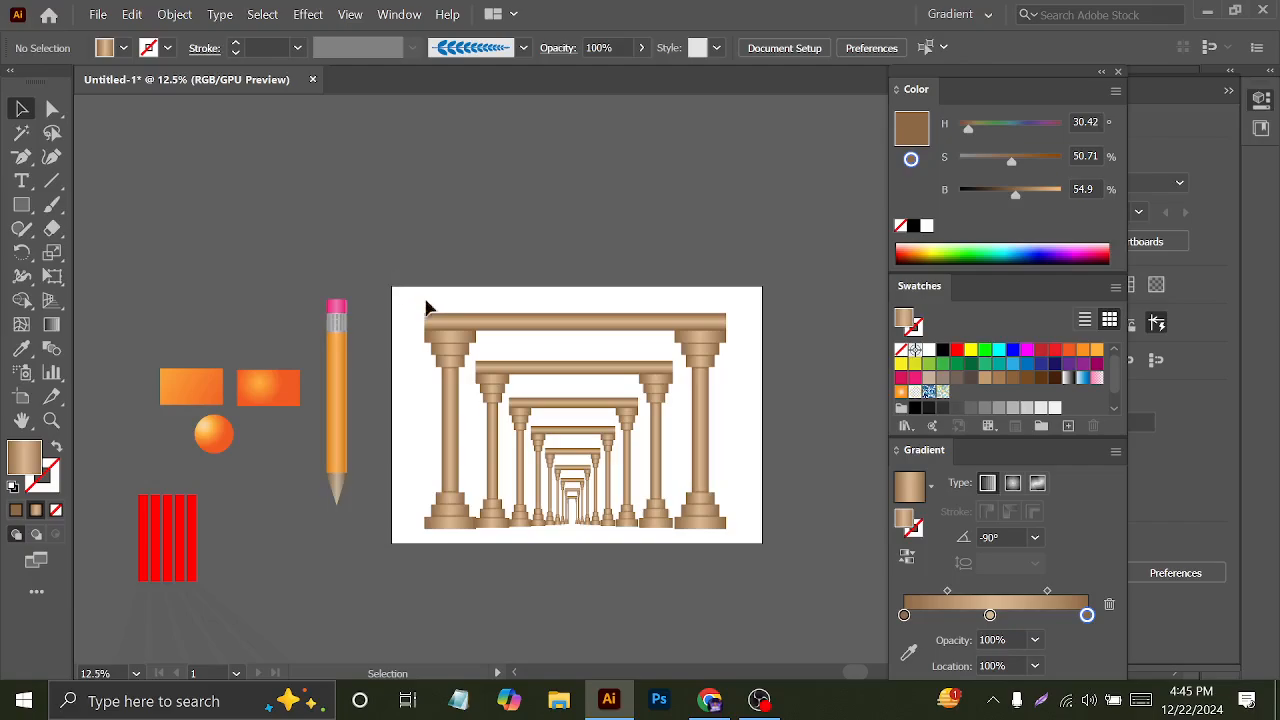
drag(449, 331, 92, 114)
click(603, 340)
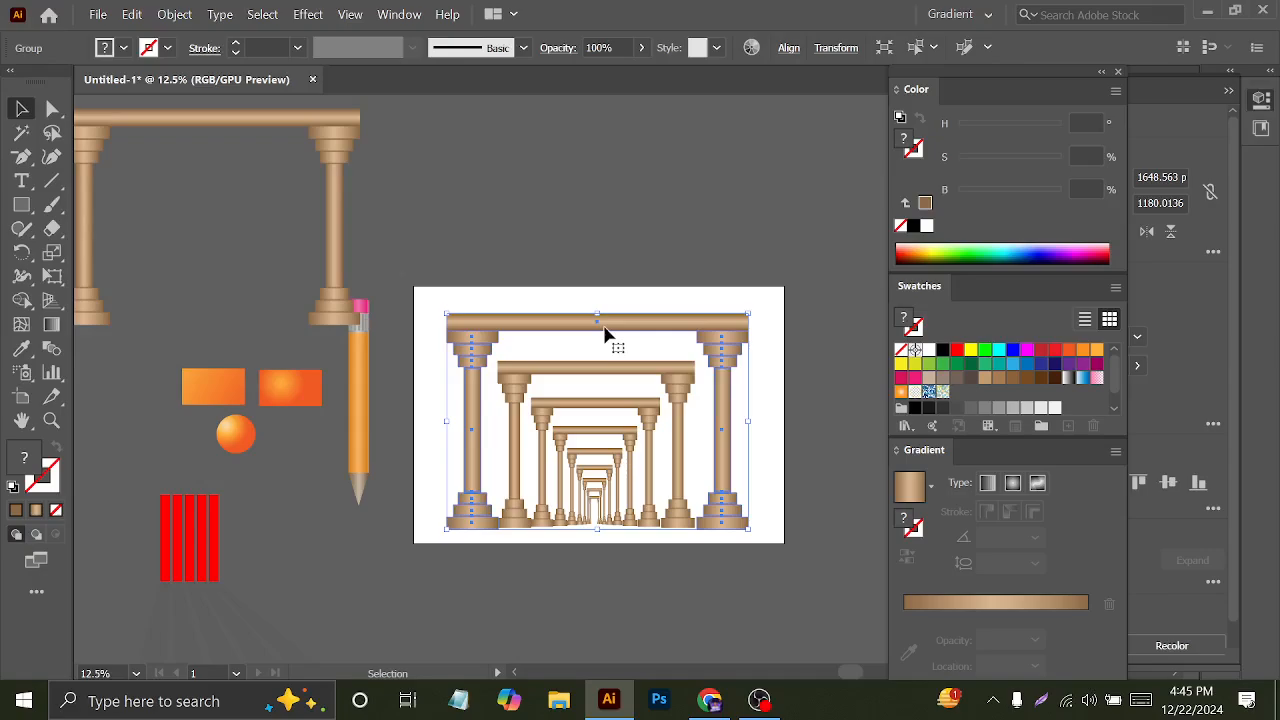
drag(524, 351, 672, 561)
key(Delete)
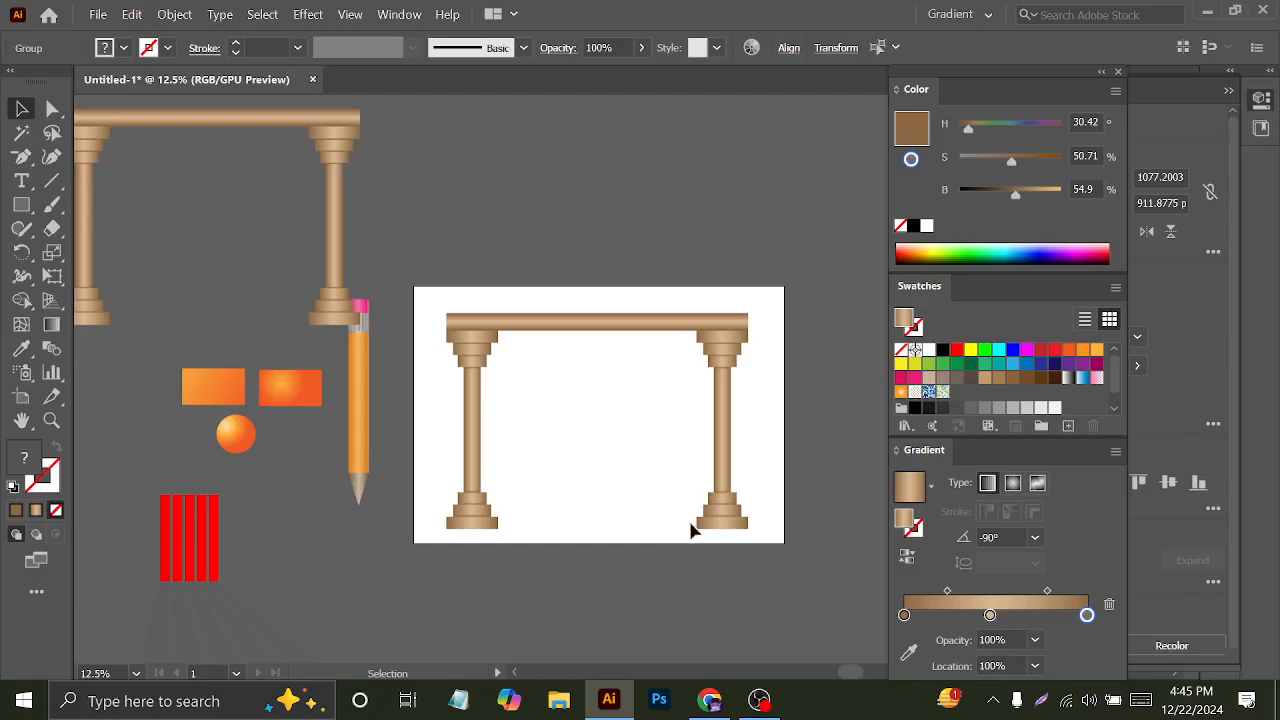
- Undo the deletion of the inner arches and the off-artboard copy of the outer arch
click(582, 330)
key(ctrl+z)
key(ctrl+z)
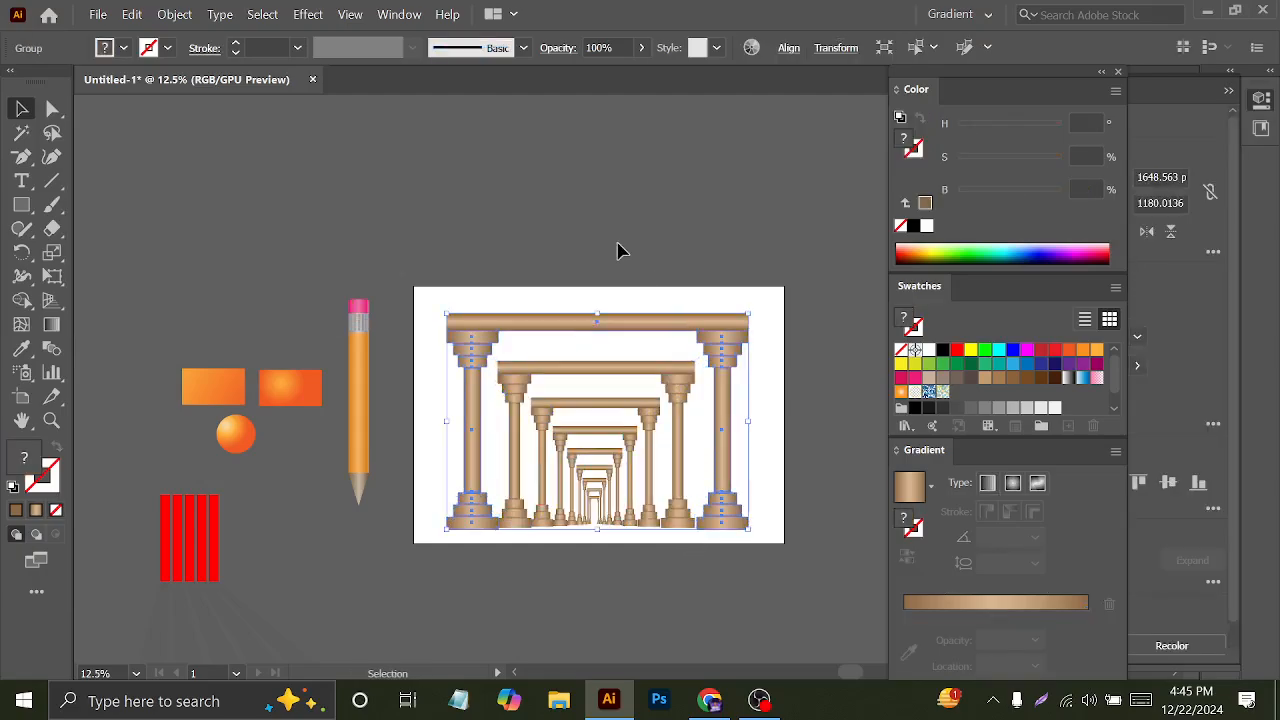
- Place a copy of the whole colonnade off the artboard and delete the inner arches from the original
click(616, 246)
drag(413, 271, 744, 573)
drag(607, 437, 204, 195)
click(631, 286)
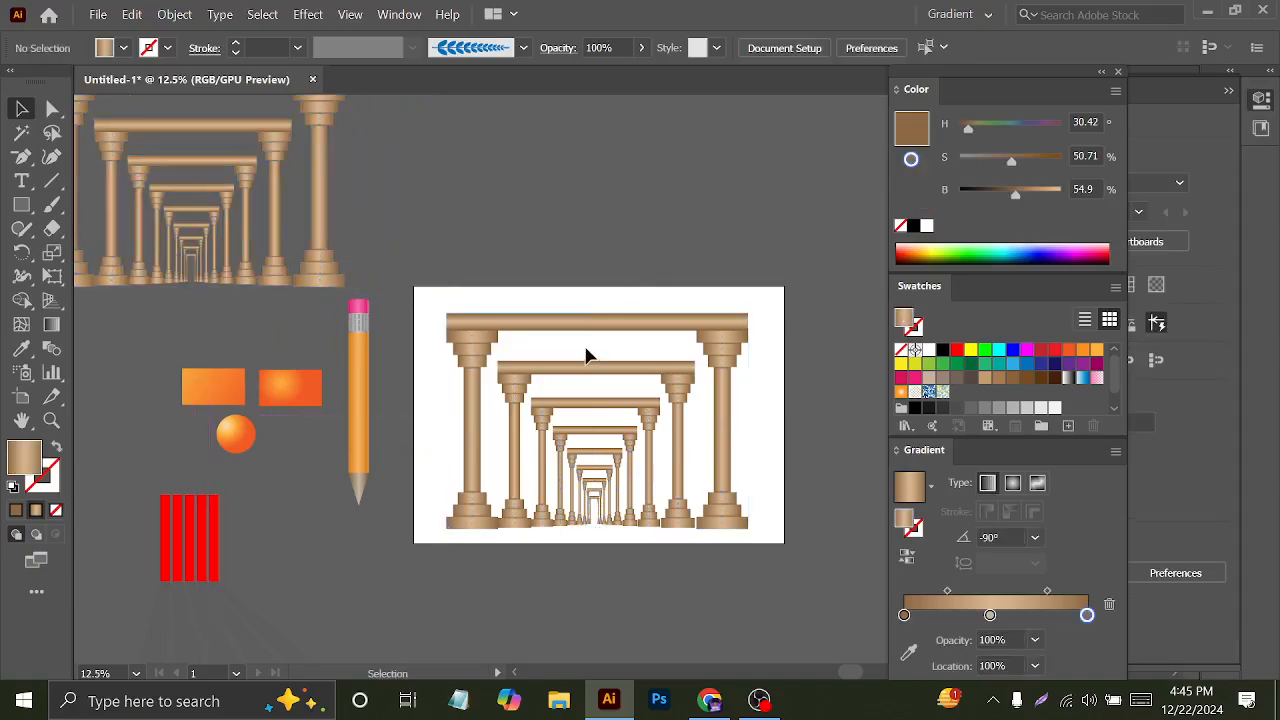
click(629, 566)
key(Delete)
- Make a scaled-down copy of the arch, about 1278 by 957 px, with the reference point just below the beam's center
click(580, 325)
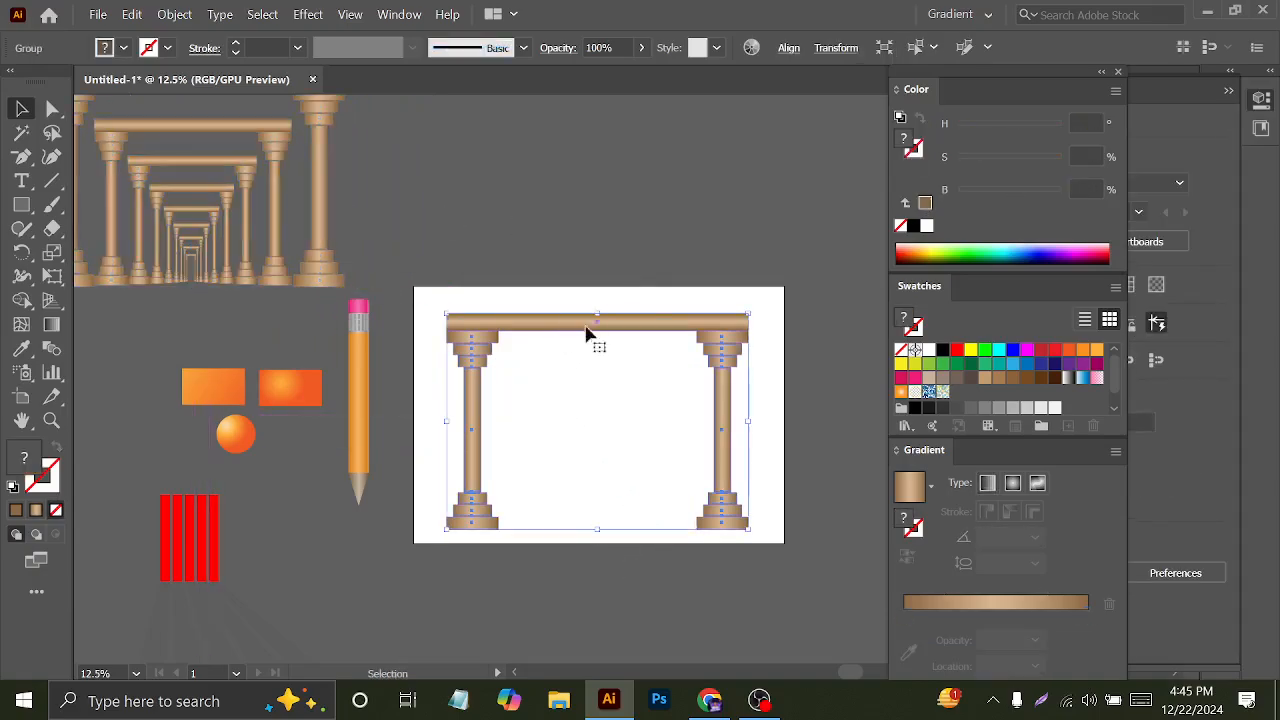
click(54, 256)
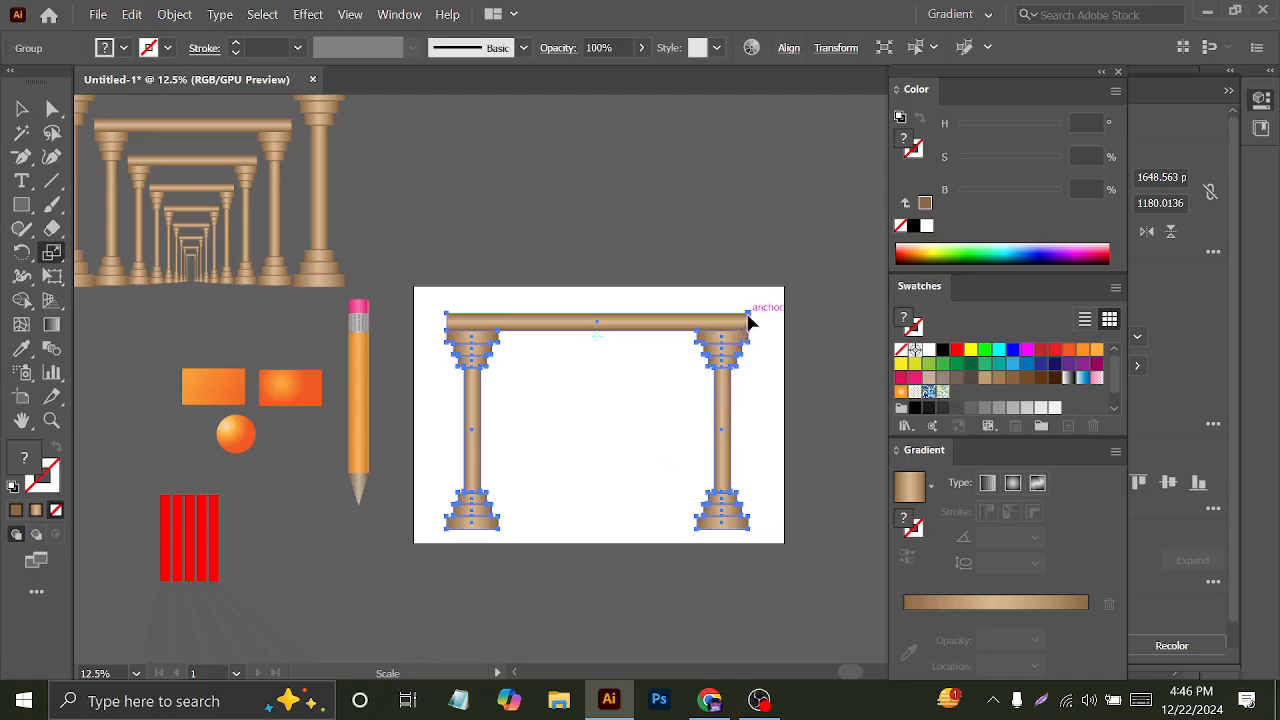
drag(751, 320, 735, 330)
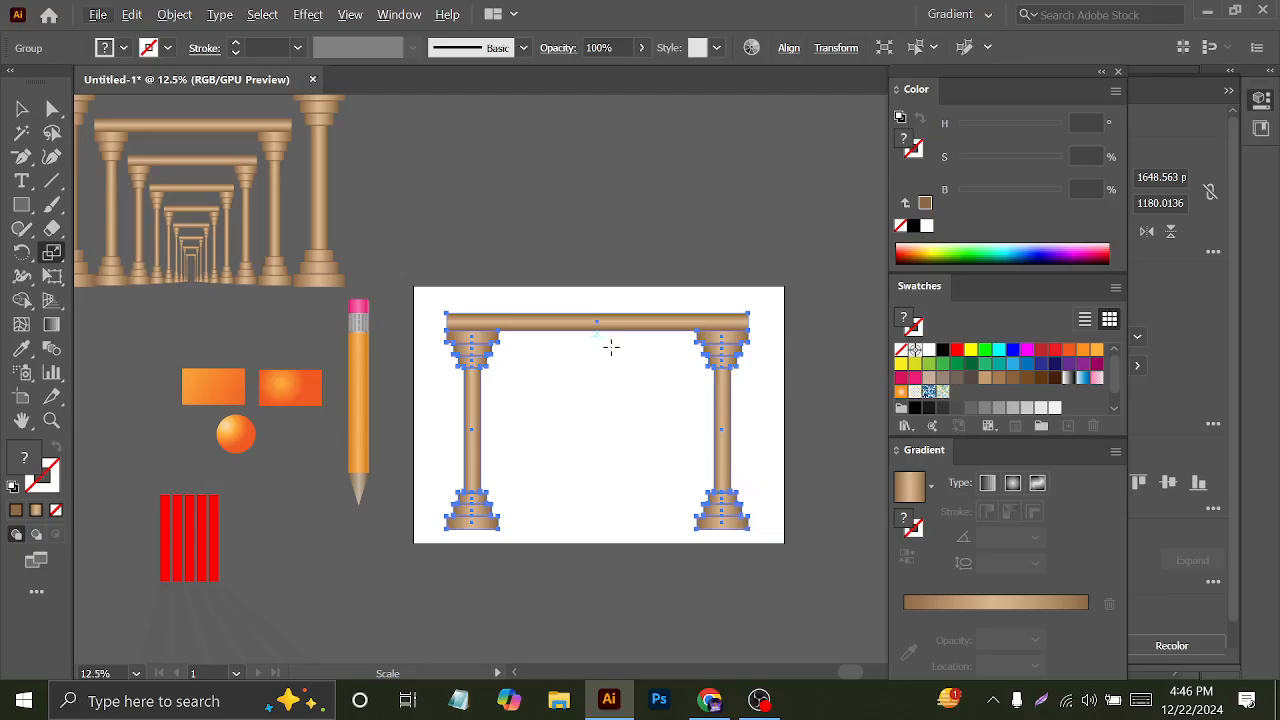
drag(748, 529, 716, 500)
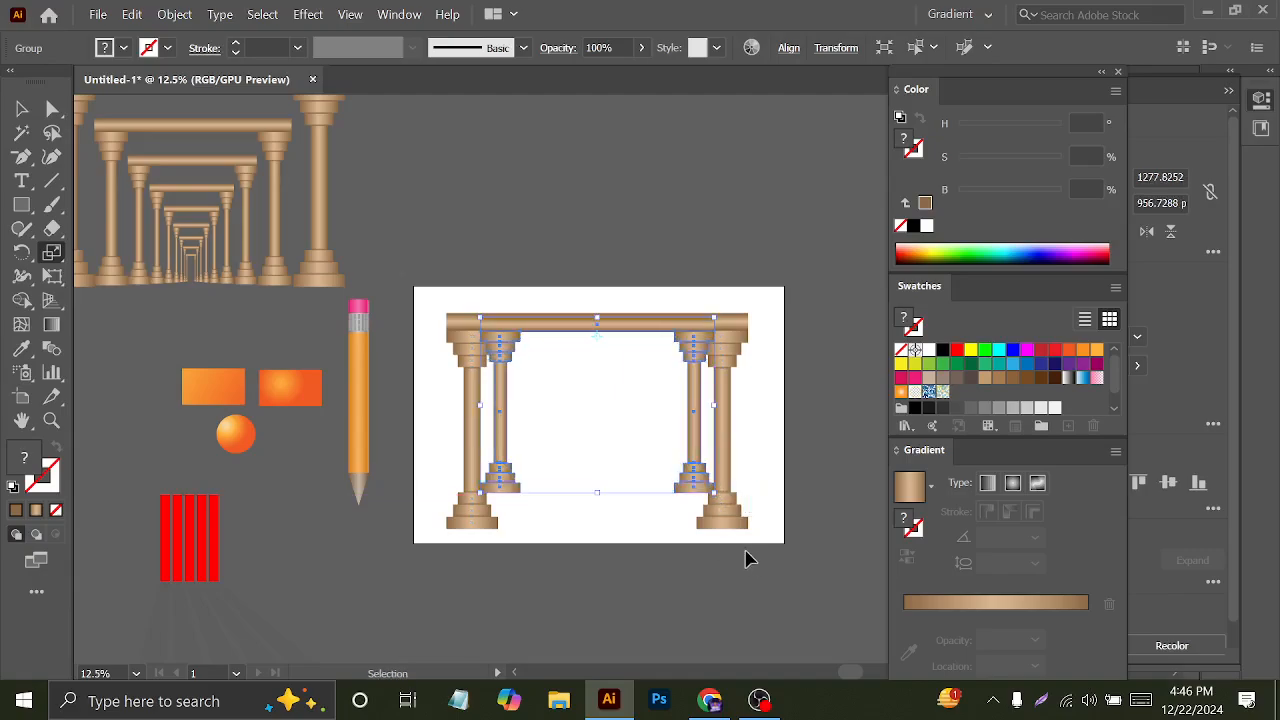
- Repeat the beam-anchored scaled copy until the arches recede to a small opening under the beam's center
key(ctrl+d)
key(ctrl+d)
key(ctrl+d)
key(ctrl+d)
key(ctrl+d)
key(ctrl+d)
key(ctrl+d)
key(ctrl+d)
key(ctrl+d)
key(ctrl+d)
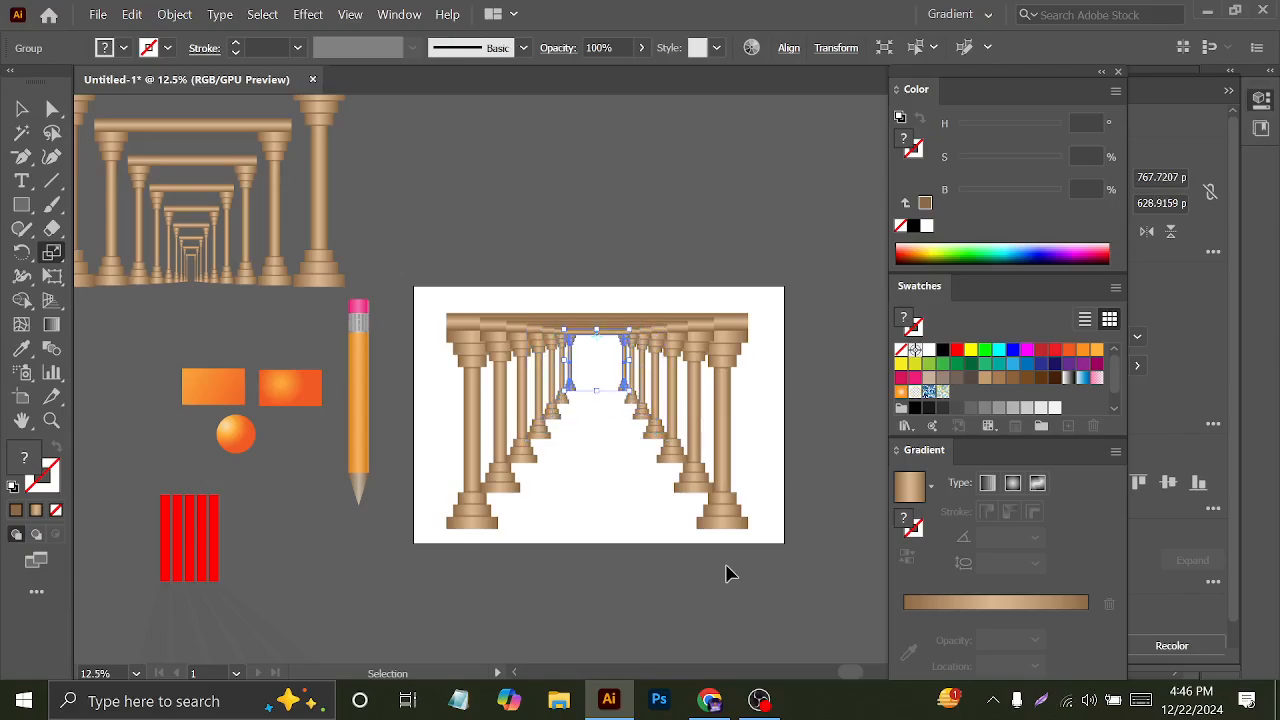
key(v)
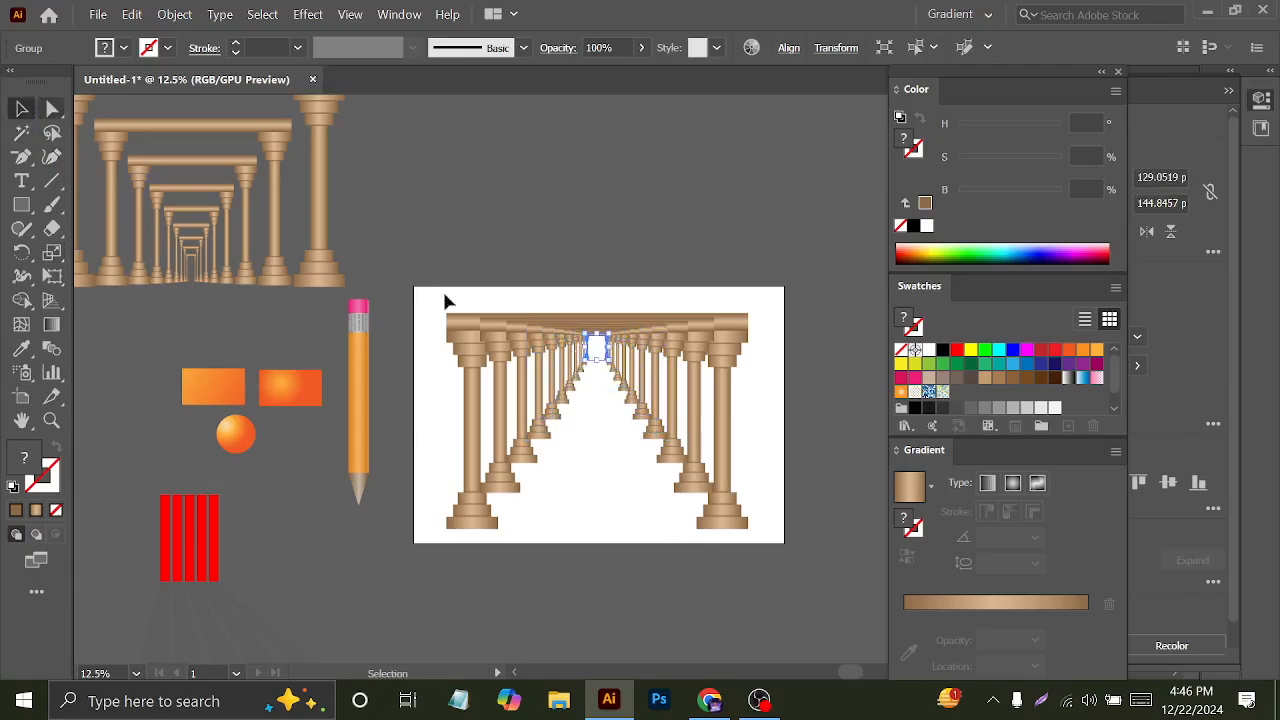
key(ctrl+=)
key(ctrl+=)
key(ctrl+=)
click(434, 287)
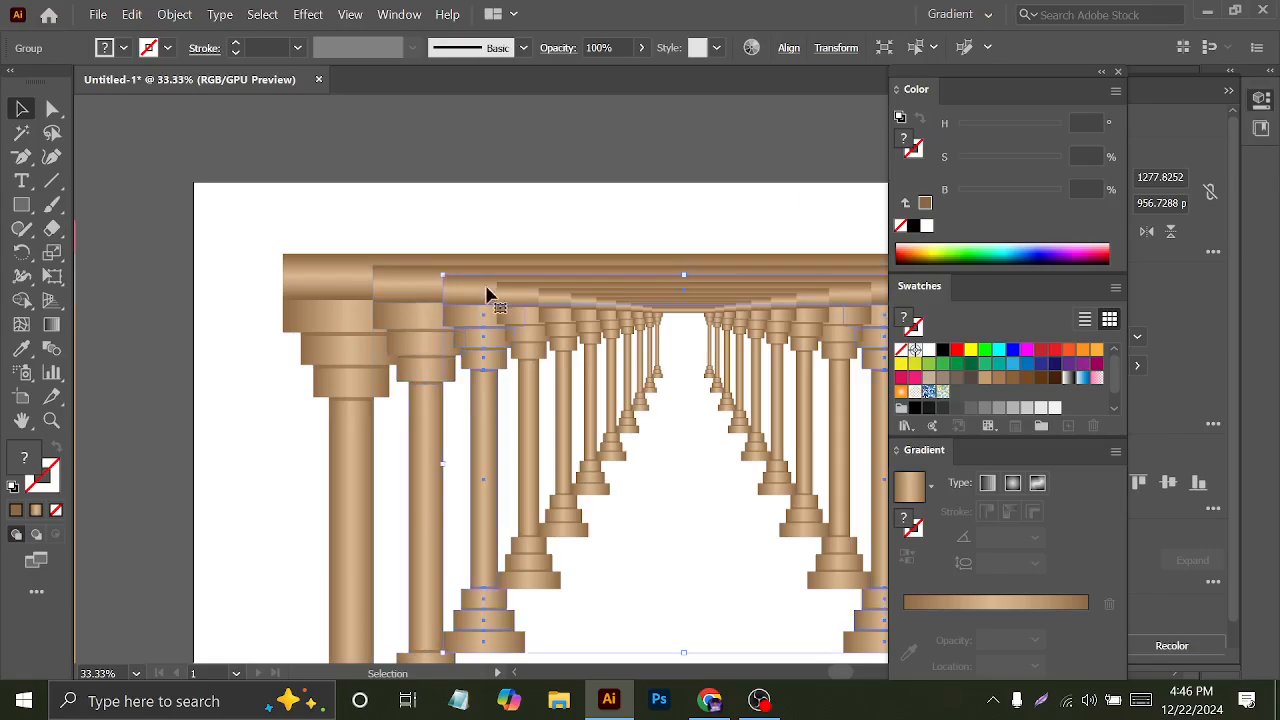
drag(400, 292, 277, 340)
key(ctrl+z)
key(ctrl+minus)
key(ctrl+minus)
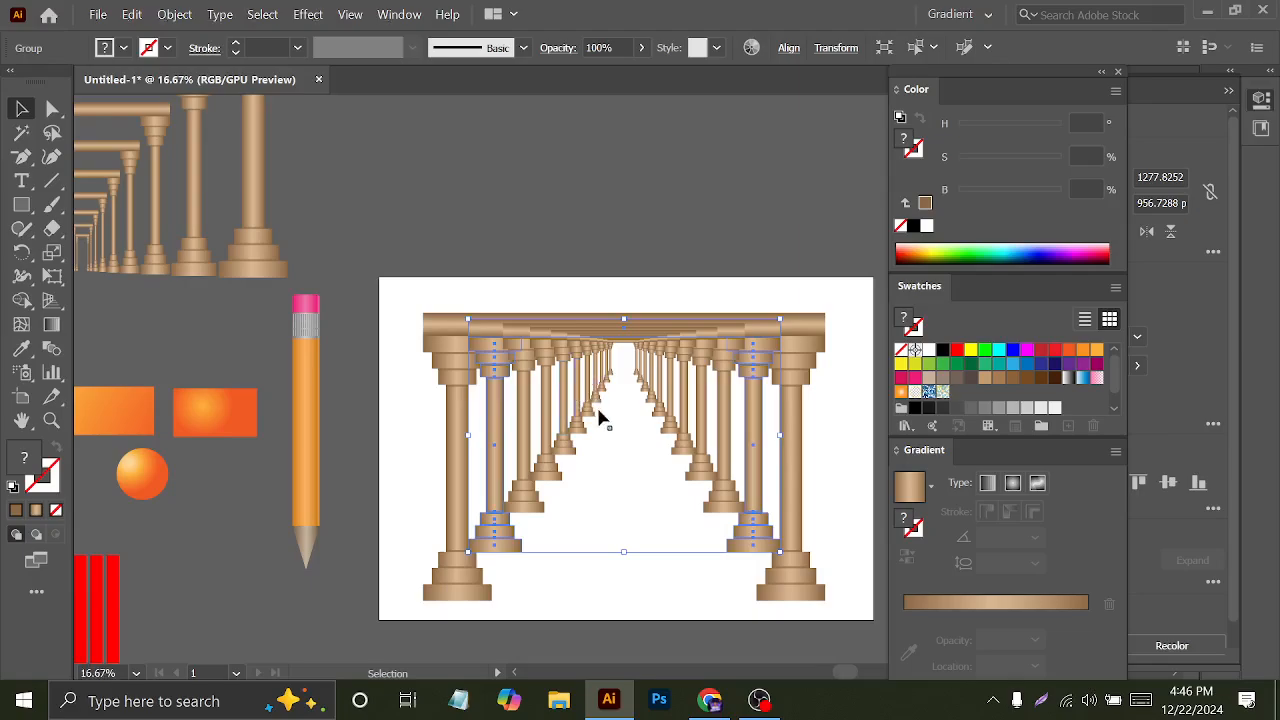
- Select the outermost arch of the colonnade and lock it
click(510, 282)
scroll(440, 336, up, 2)
click(450, 332)
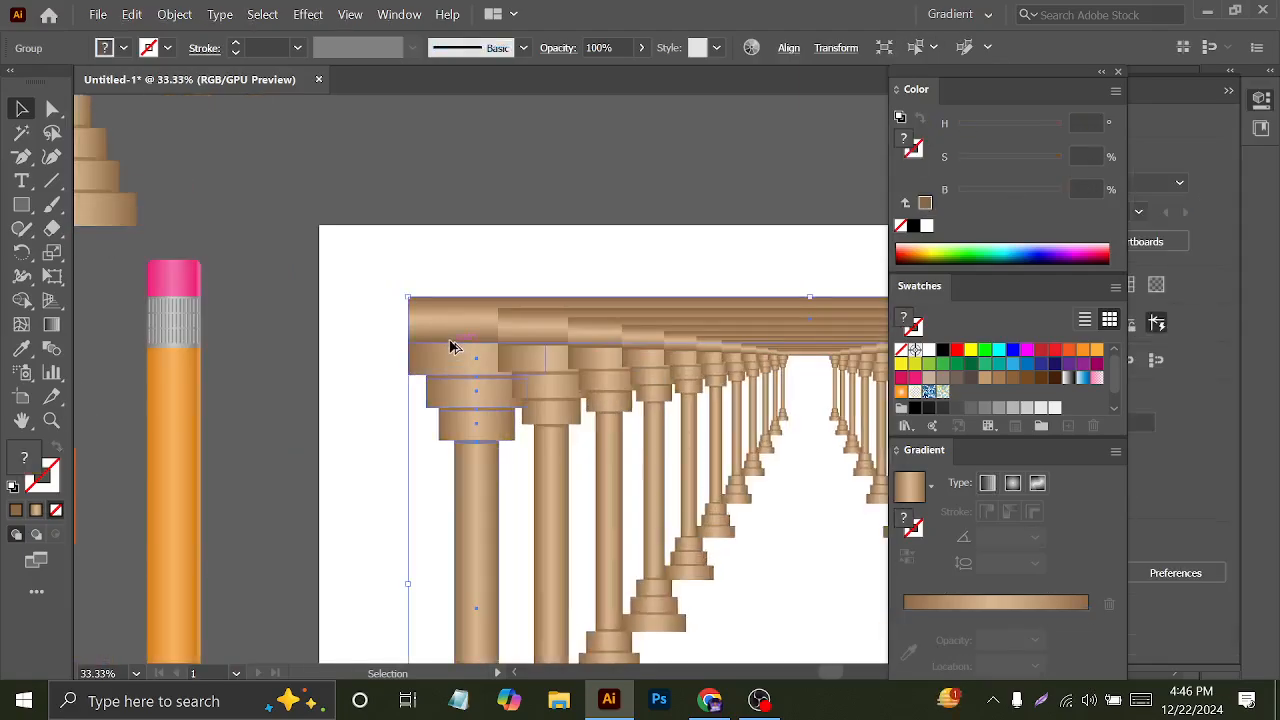
scroll(448, 330, down, 1)
key(ctrl)
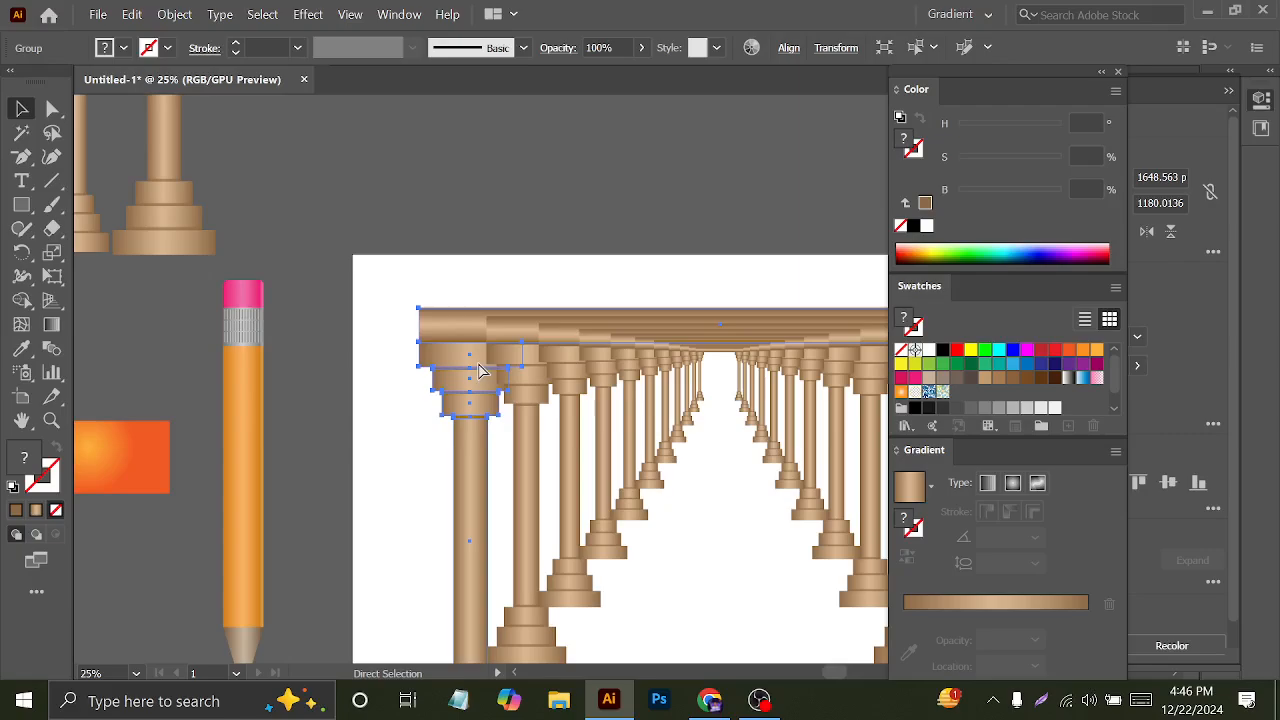
key(ctrl+minus)
key(ctrl+minus)
drag(443, 330, 458, 237)
key(ctrl+z)
ctrl+click(480, 488)
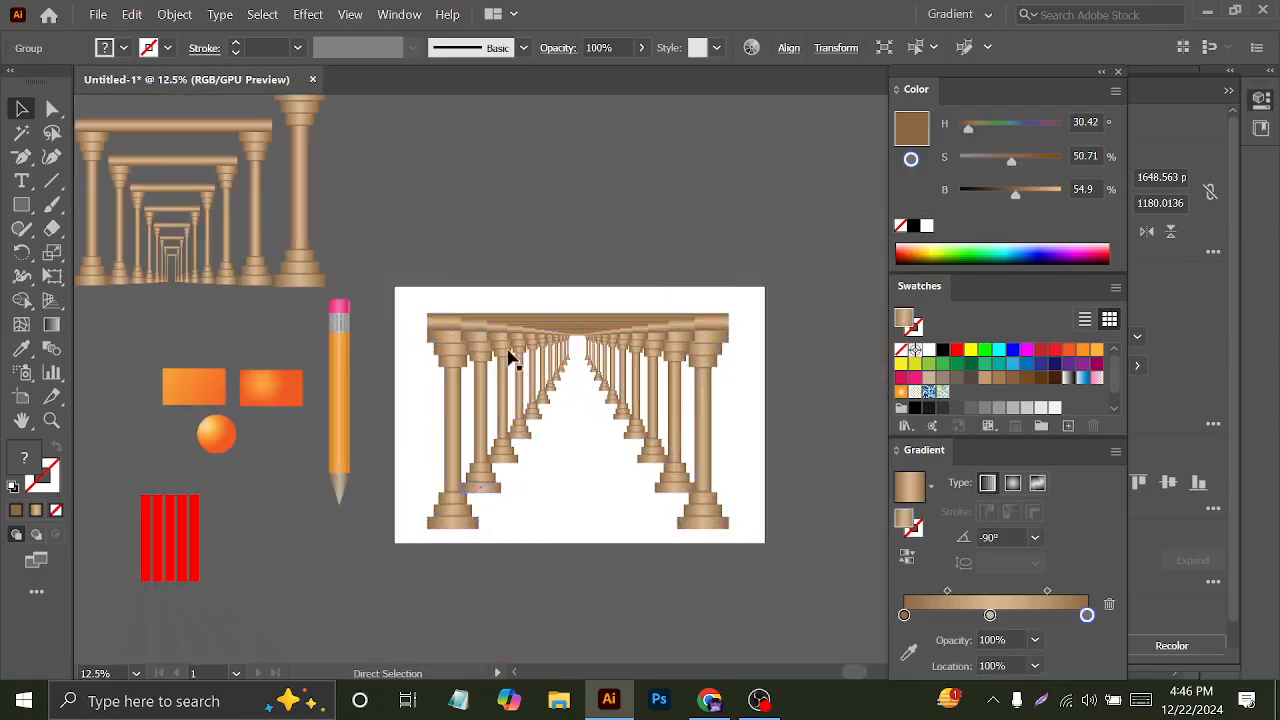
- Select all the inner arches, send them to the back and clear the selection
click(556, 424)
scroll(556, 424, up, 1)
drag(522, 357, 712, 540)
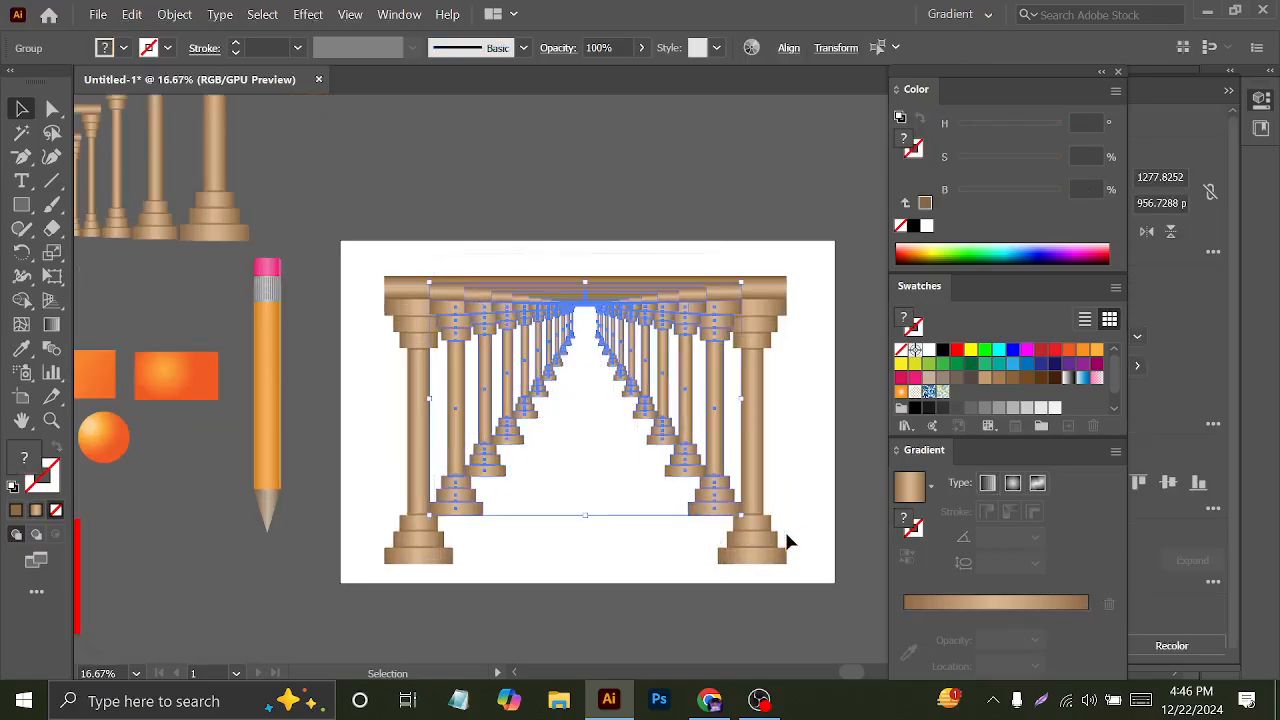
right_click(672, 408)
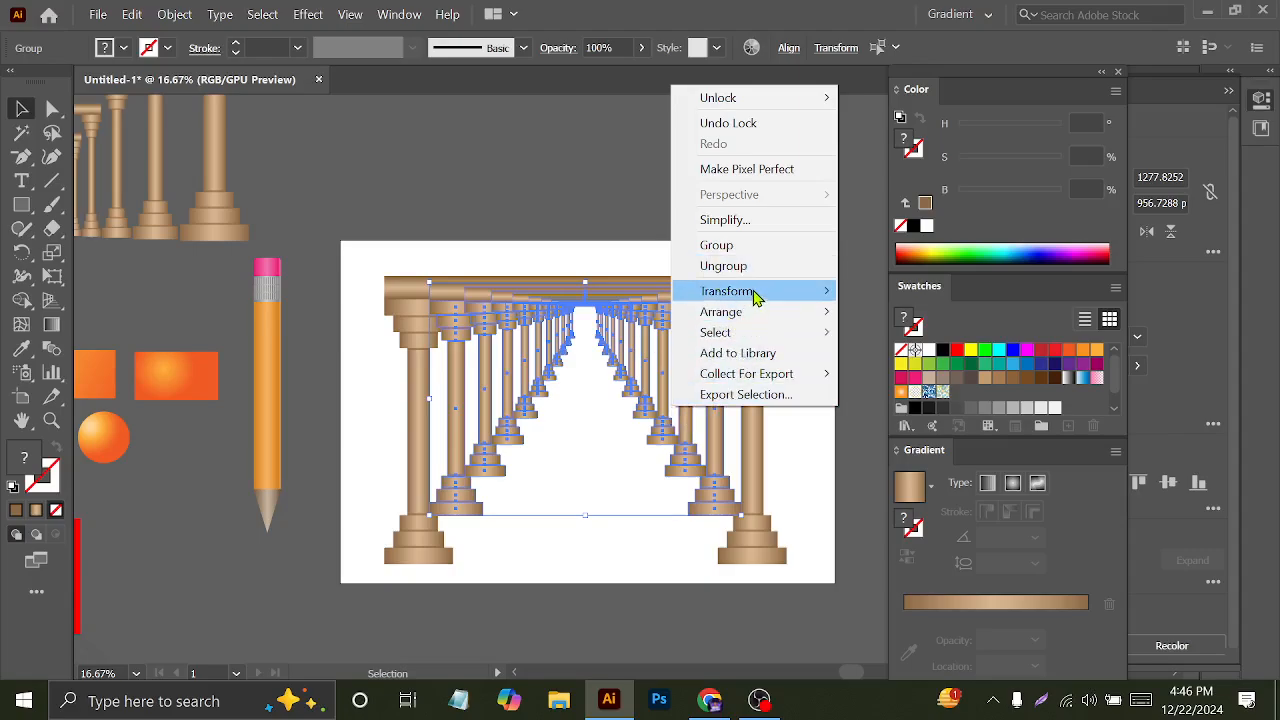
mouse_move(766, 314)
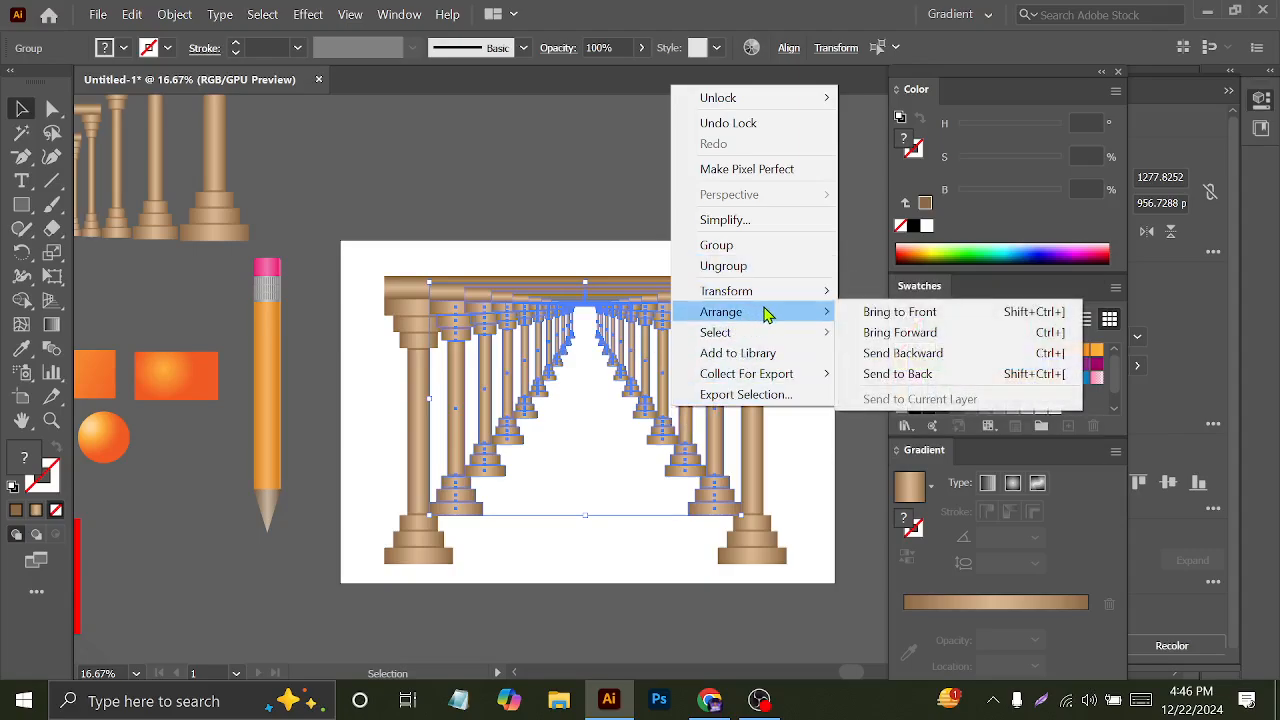
click(903, 373)
click(535, 248)
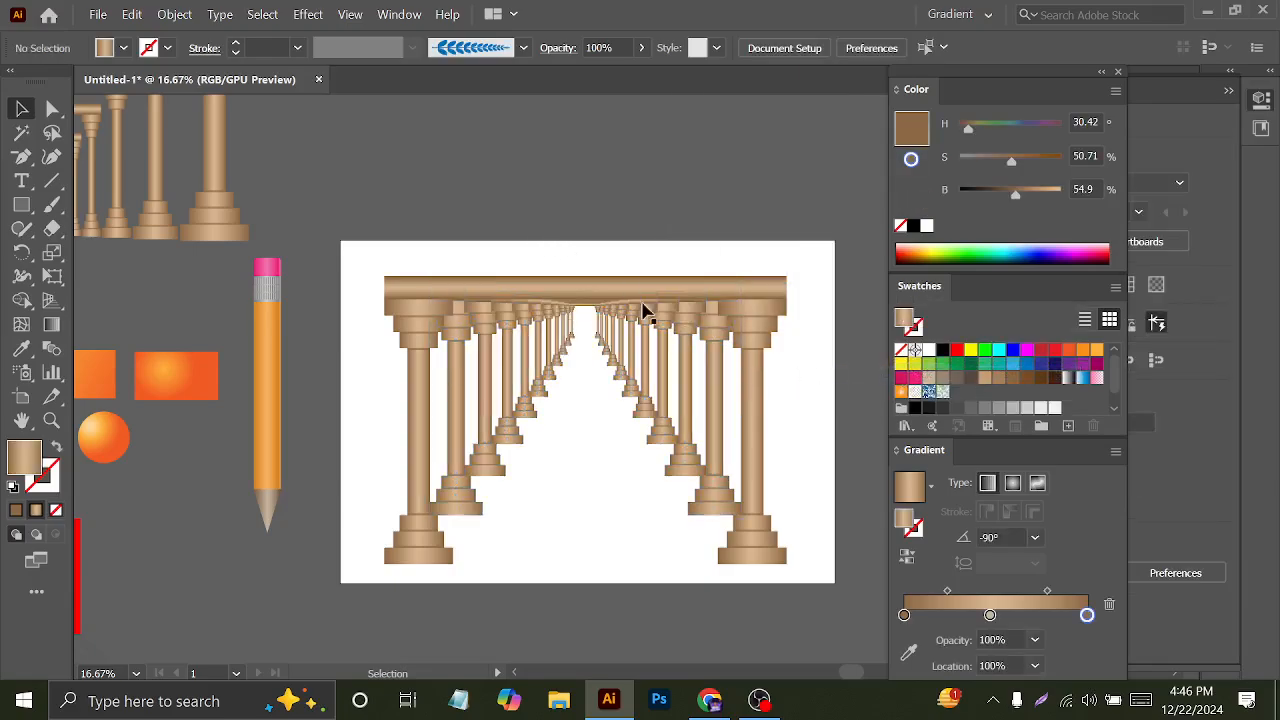
- Unlock the outer arch and group it with all the inner arches
scroll(660, 460, down, 1)
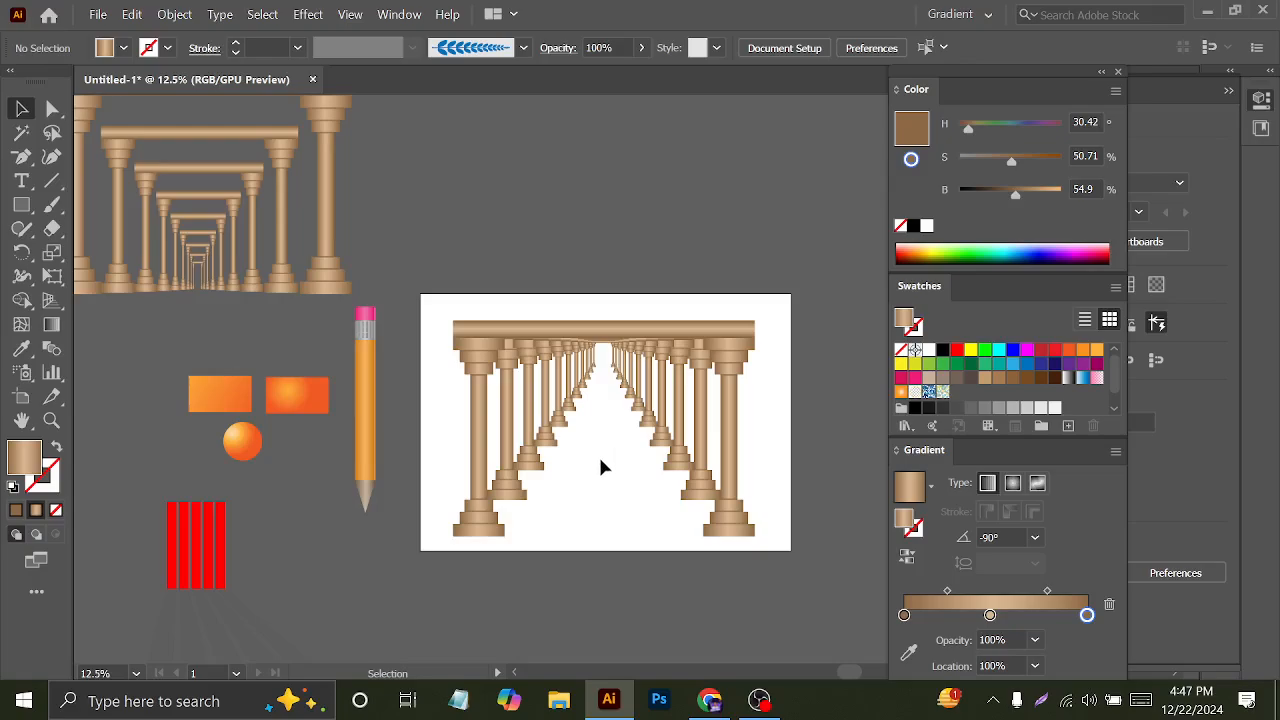
alt+click(538, 344)
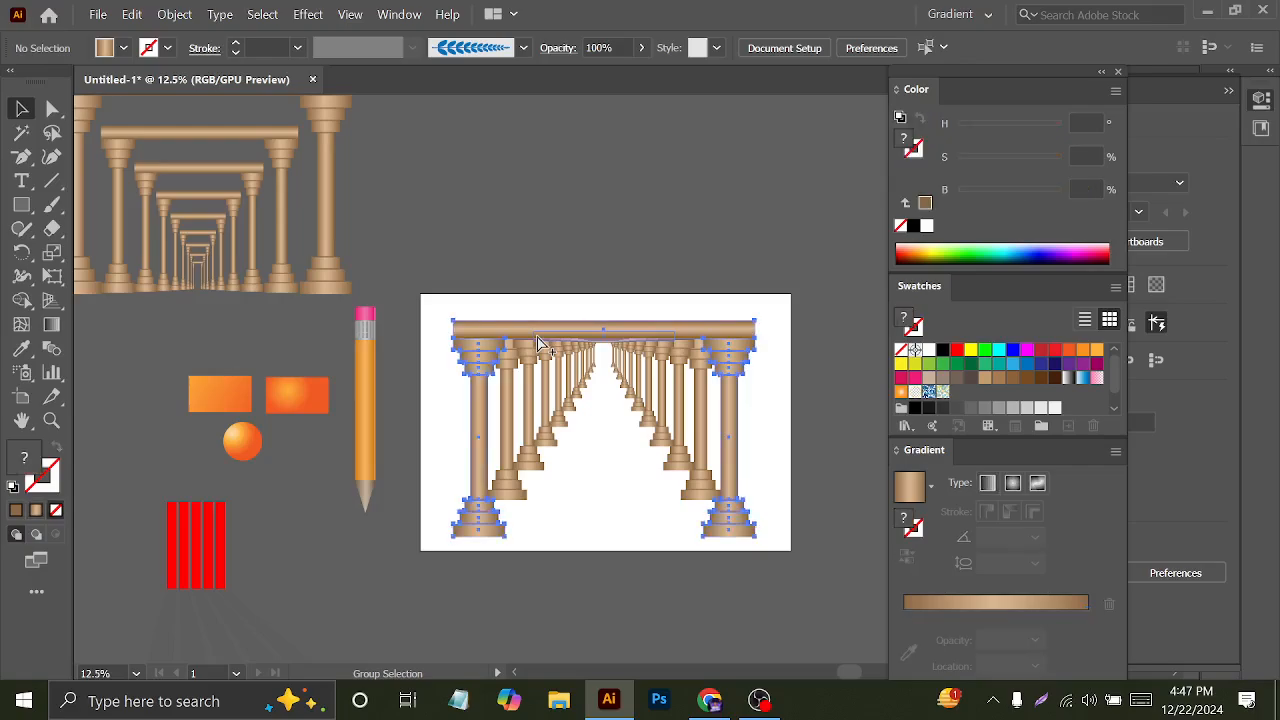
drag(432, 300, 750, 546)
key(ctrl+z)
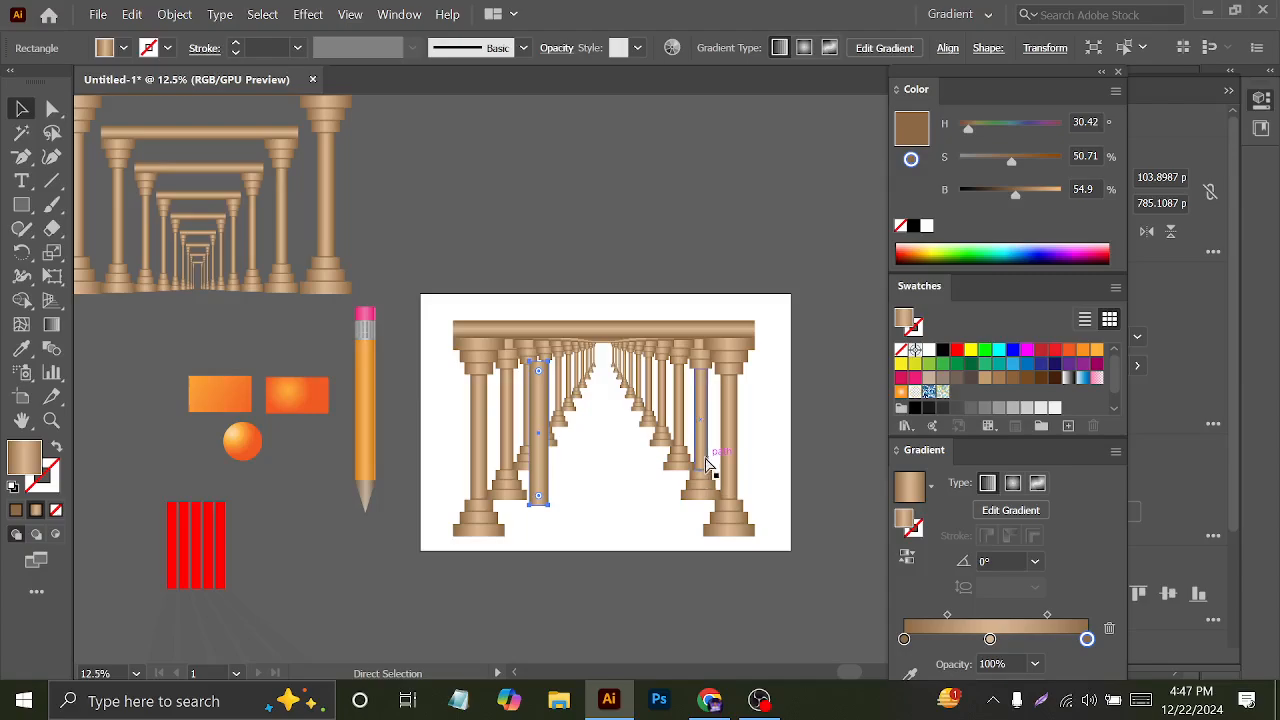
key(ctrl+shift+z)
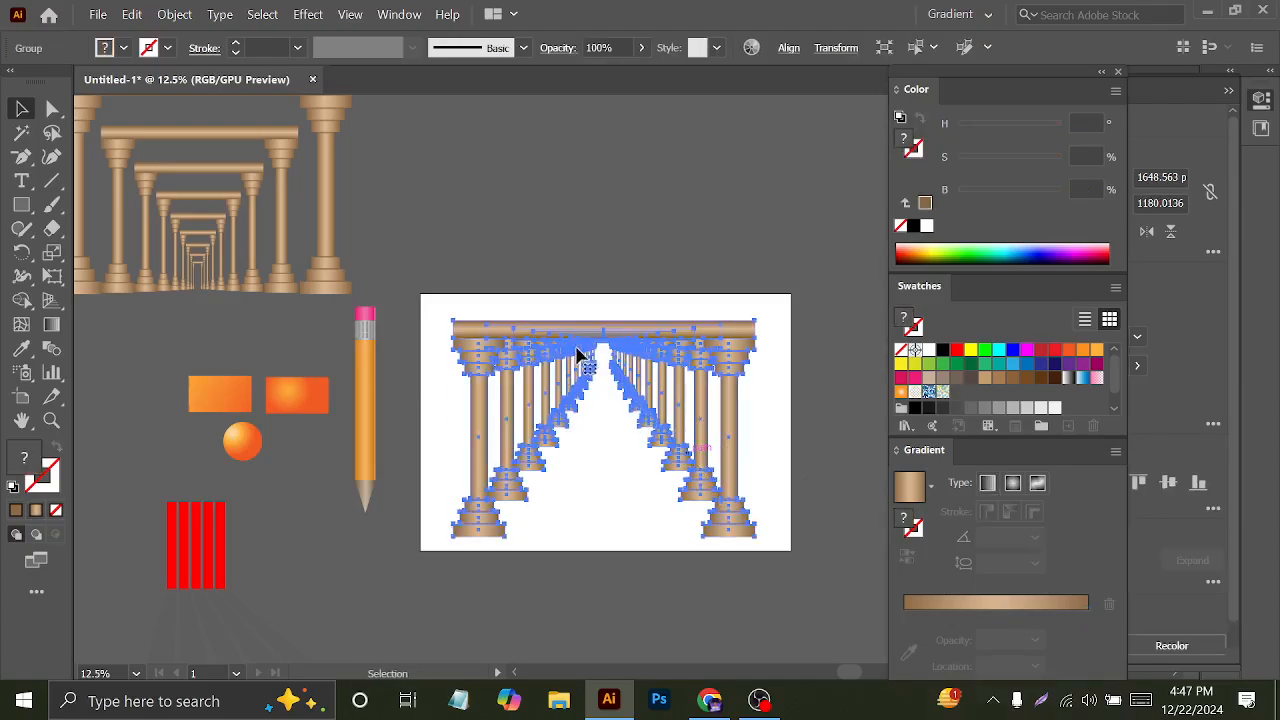
drag(578, 331, 554, 297)
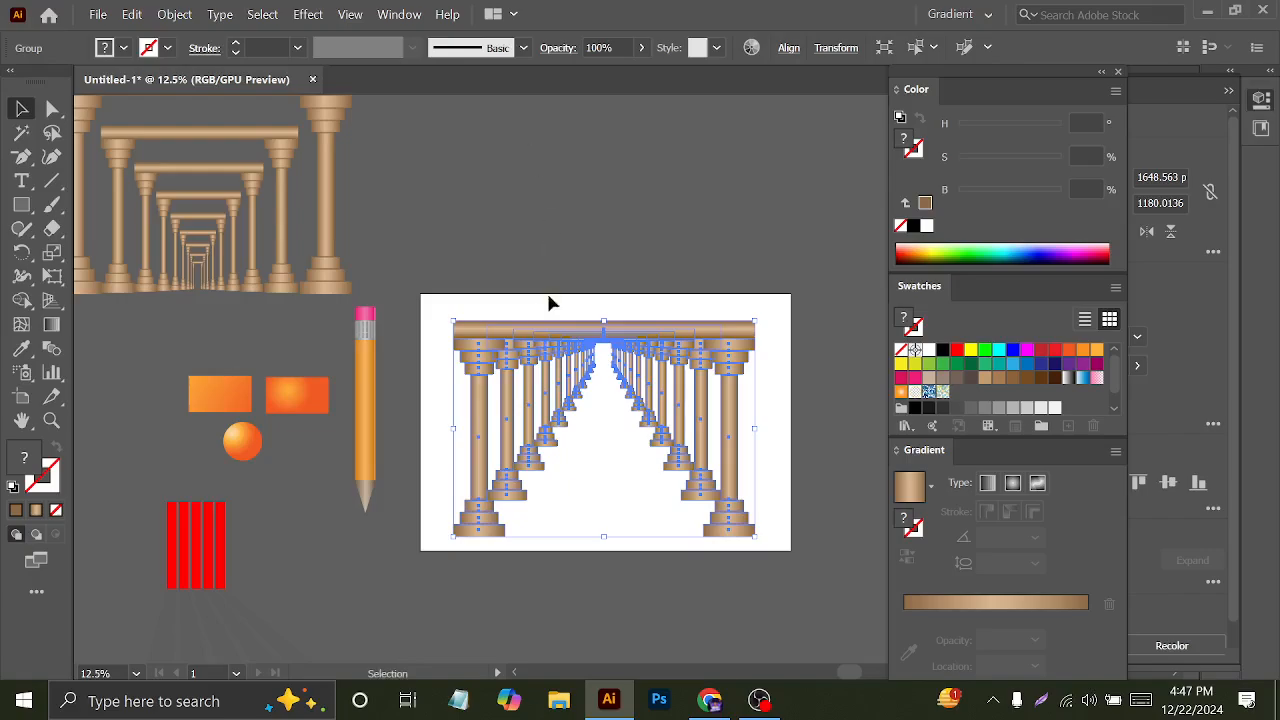
- Place a copy of the grouped colonnade above the artboard
scroll(510, 410, down, 2)
drag(510, 410, 501, 248)
scroll(562, 432, up, 1)
scroll(565, 430, up, 1)
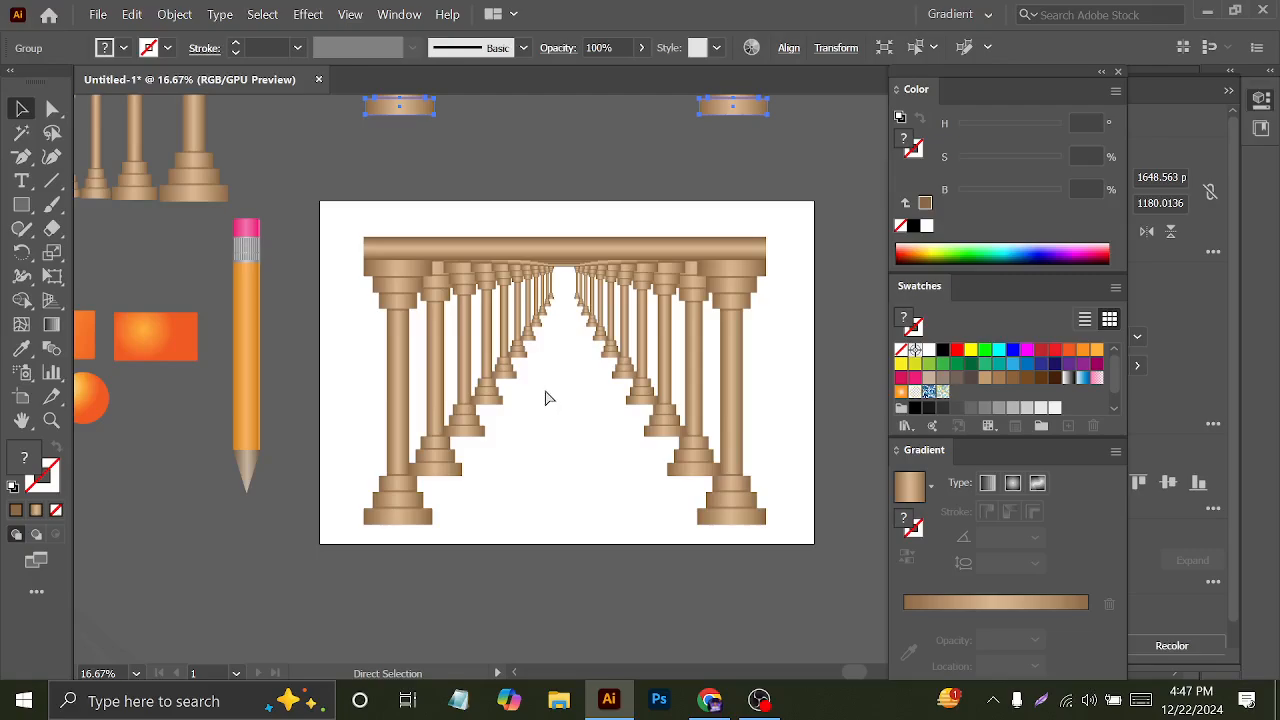
- Ungroup the colonnade on the artboard
click(548, 390)
right_click(500, 250)
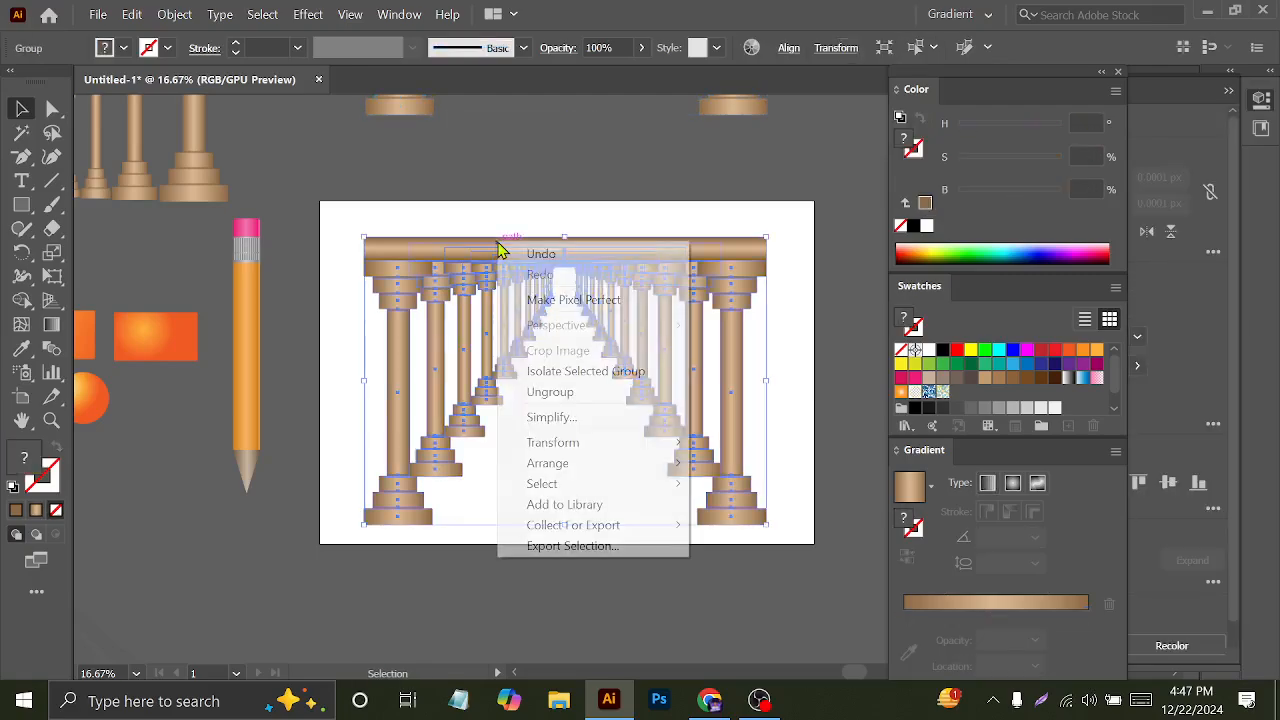
click(600, 406)
- Move the outer arch slightly up on the artboard and delete all the inner arches
click(412, 310)
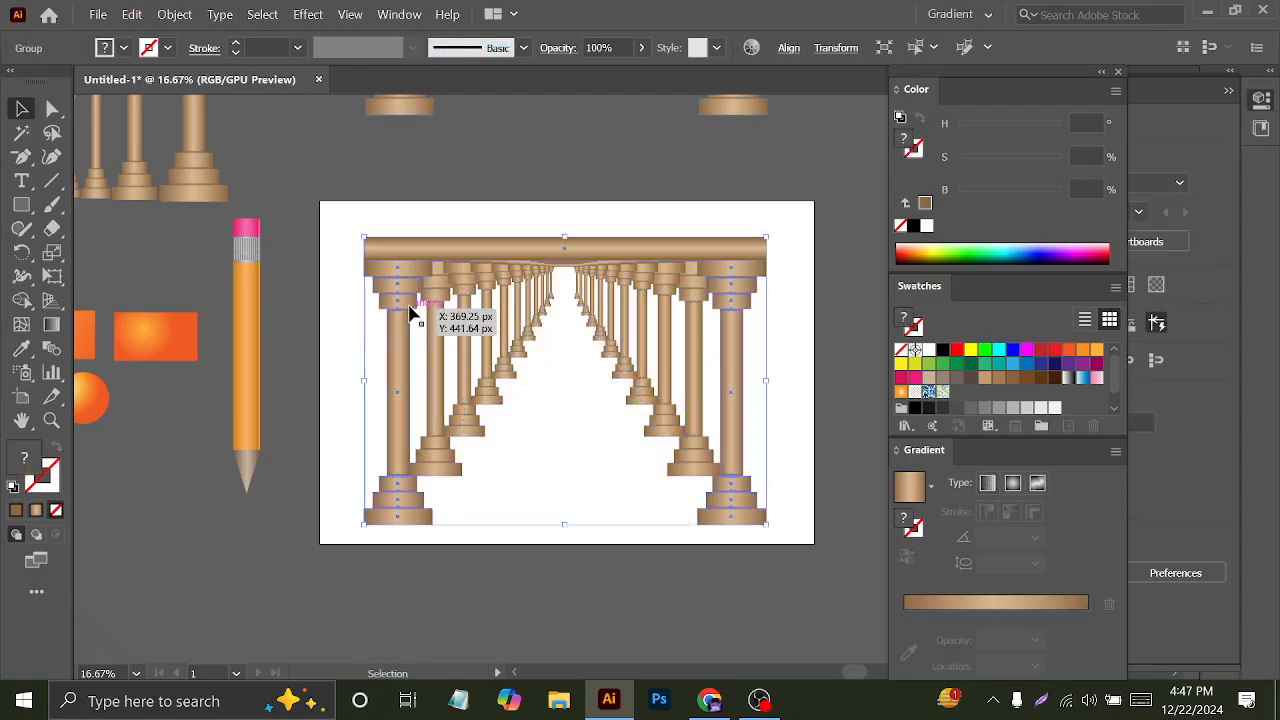
scroll(410, 305, down, 1)
scroll(407, 300, down, 1)
drag(409, 288, 480, 266)
click(544, 395)
key(Delete)
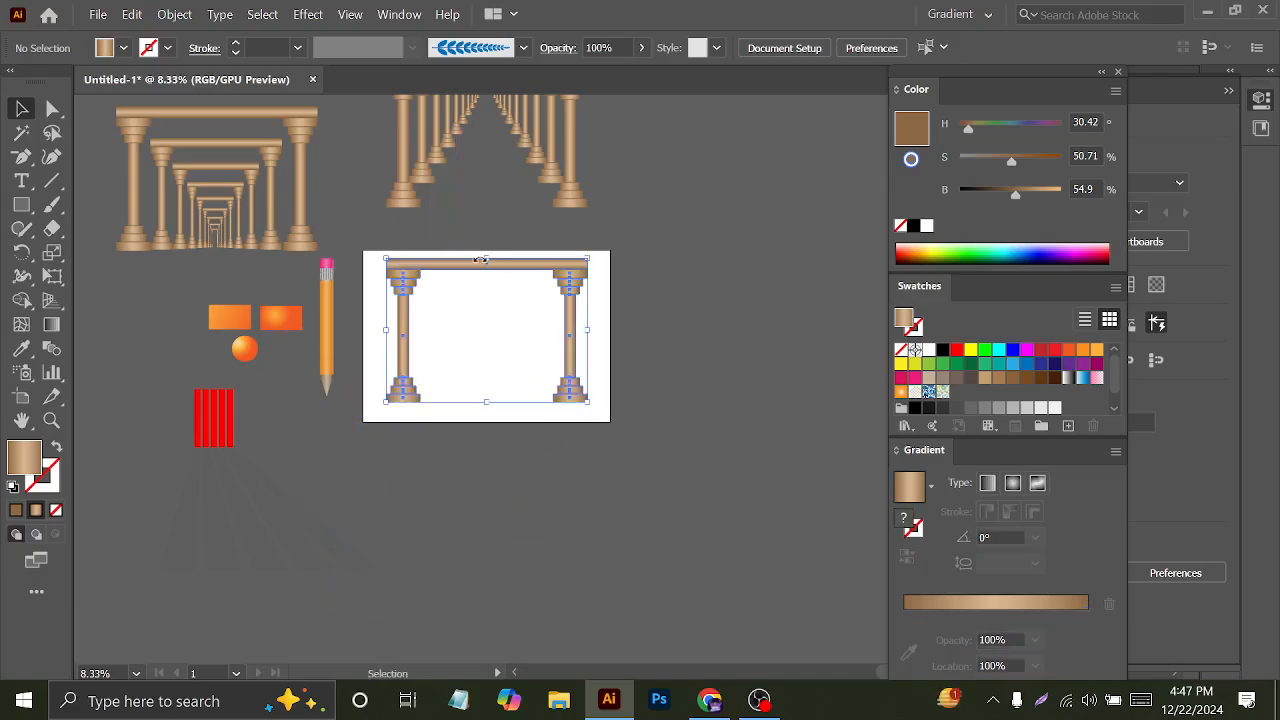
- Make a scaled-down copy of the arch, about 1348 by 874 px, with the reference point beside the lower shaft of the right column
scroll(500, 290, up, 2)
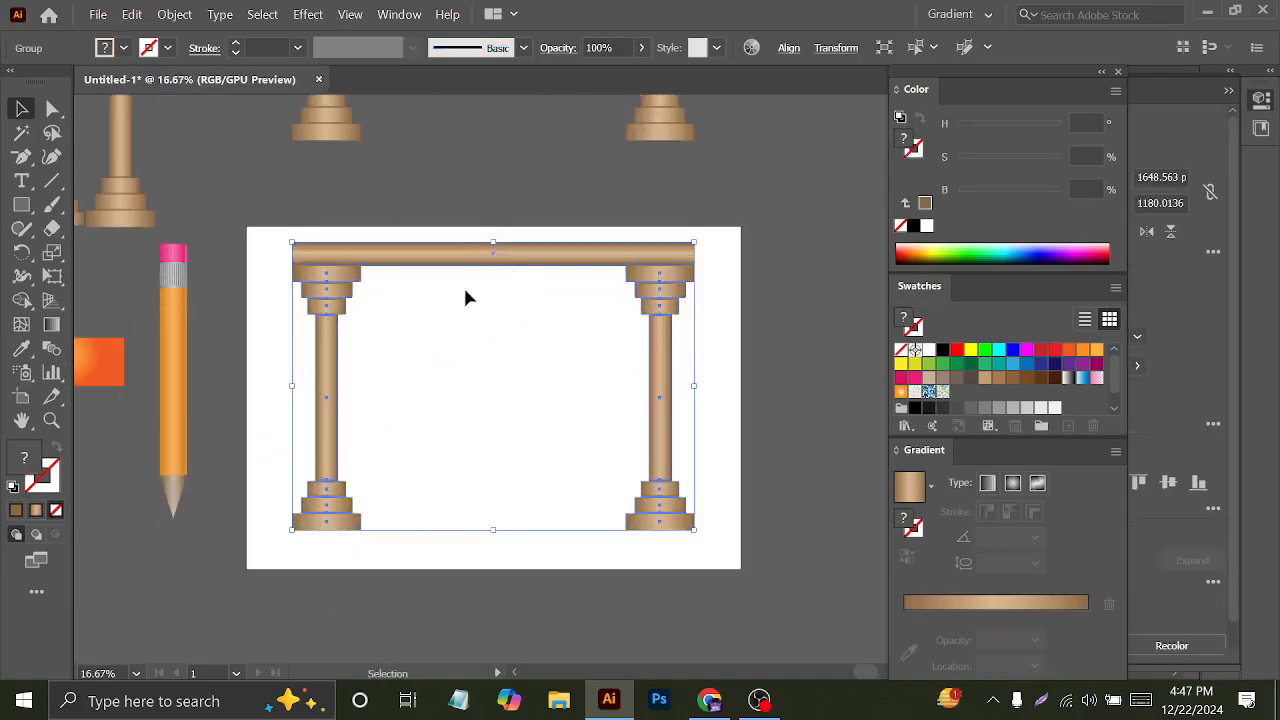
click(52, 252)
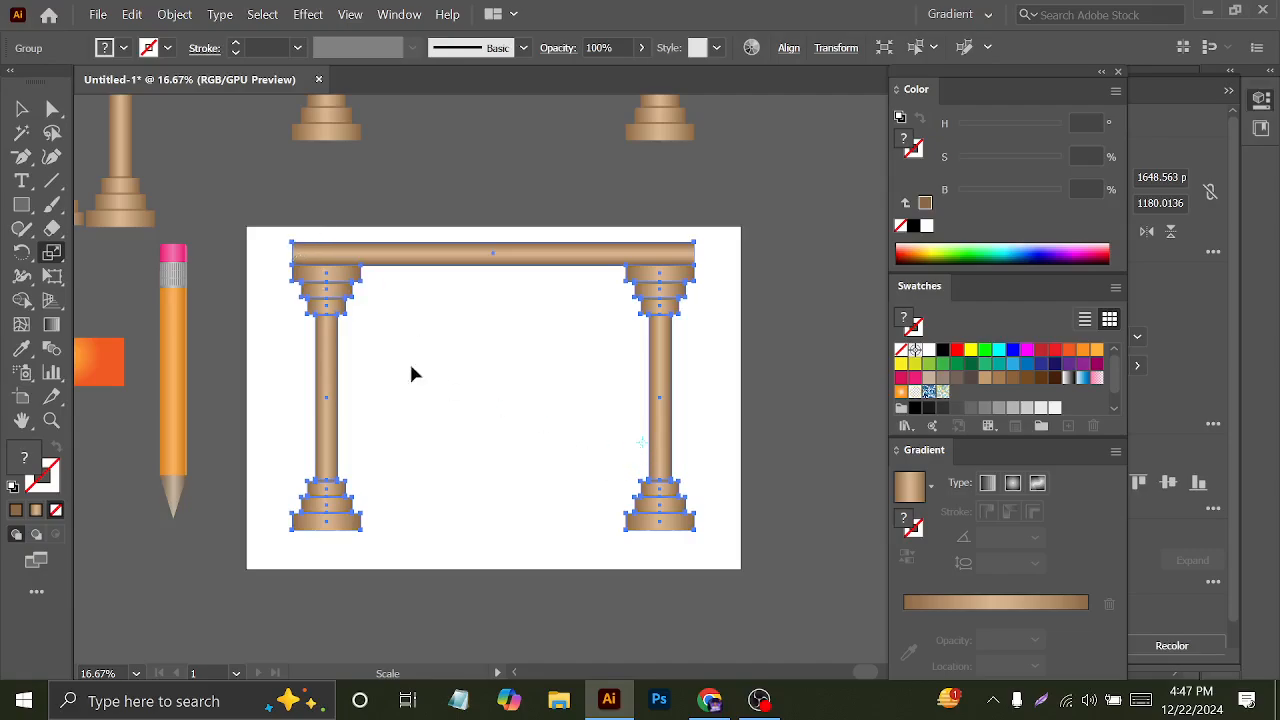
drag(294, 249, 356, 295)
key(v)
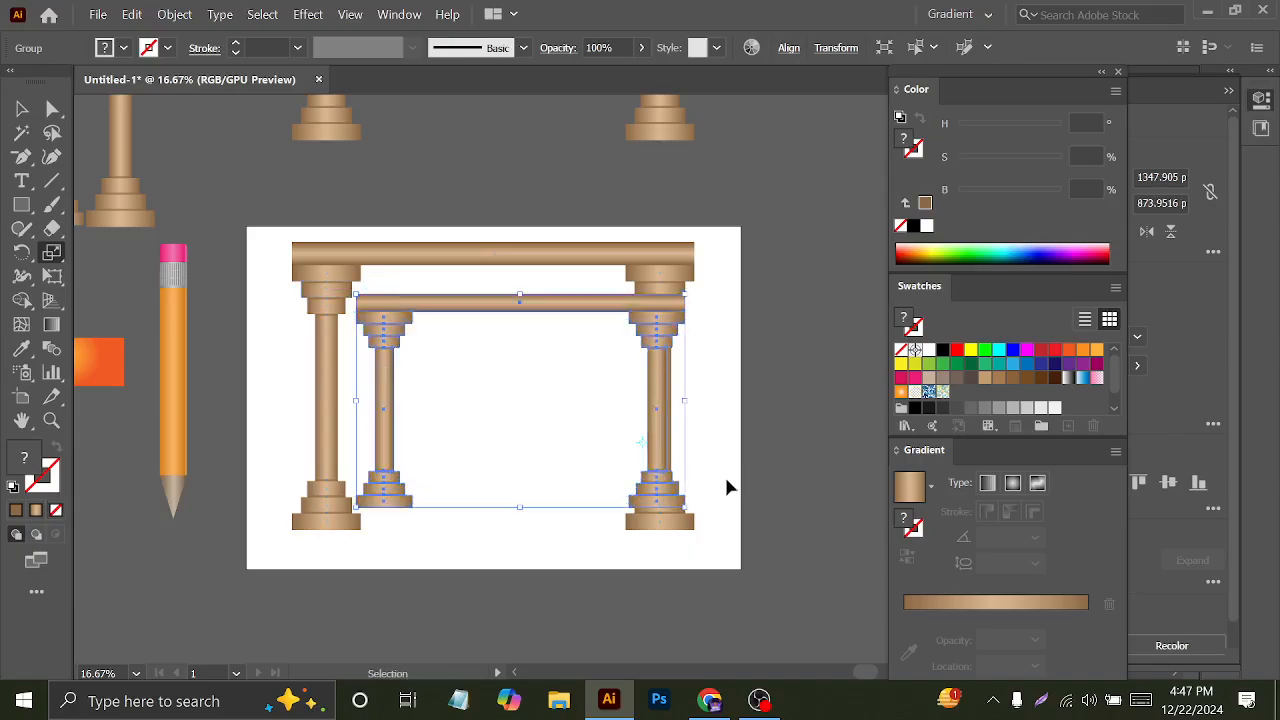
- Repeat the scaled copy until the arches recede to a tiny one at the right column
key(ctrl+d)
key(ctrl+d)
key(ctrl+d)
key(ctrl+d)
key(ctrl+d)
key(ctrl+d)
key(ctrl+d)
key(ctrl+d)
key(ctrl+d)
key(ctrl+d)
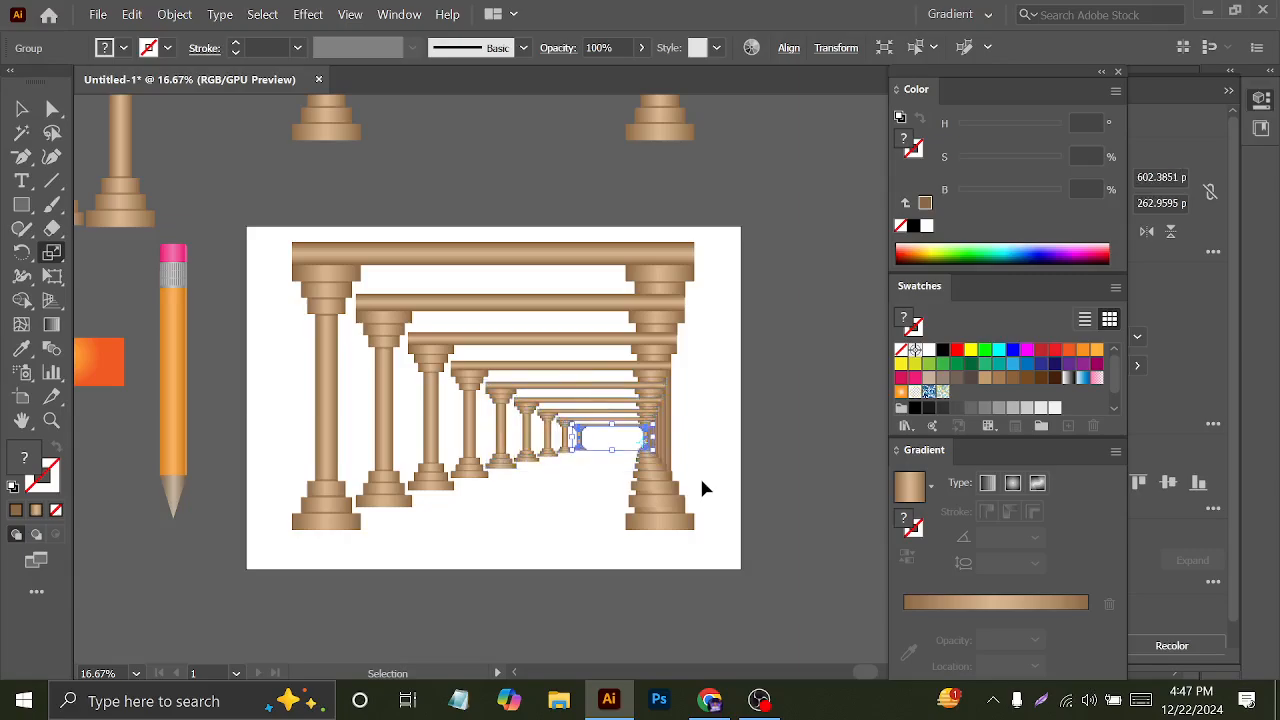
- Bring the outermost arch of the side-anchored colonnade to the front
key(s)
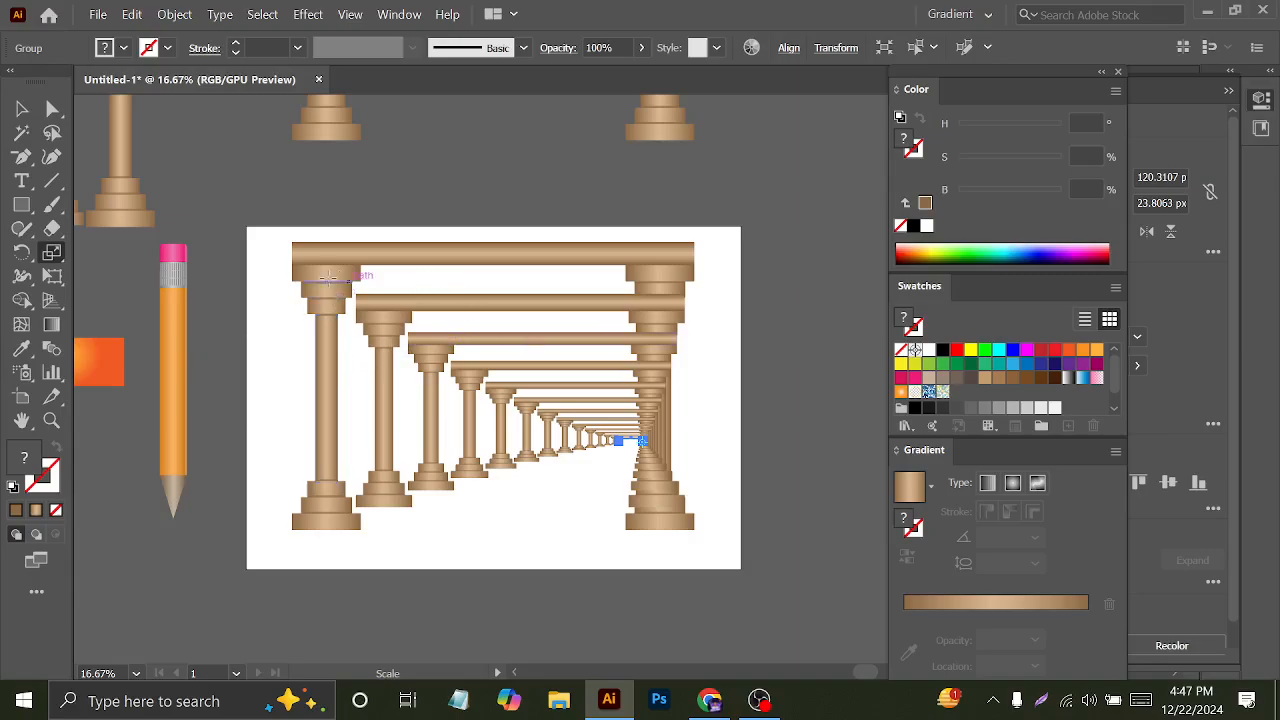
scroll(632, 370, up, 4)
scroll(636, 372, down, 2)
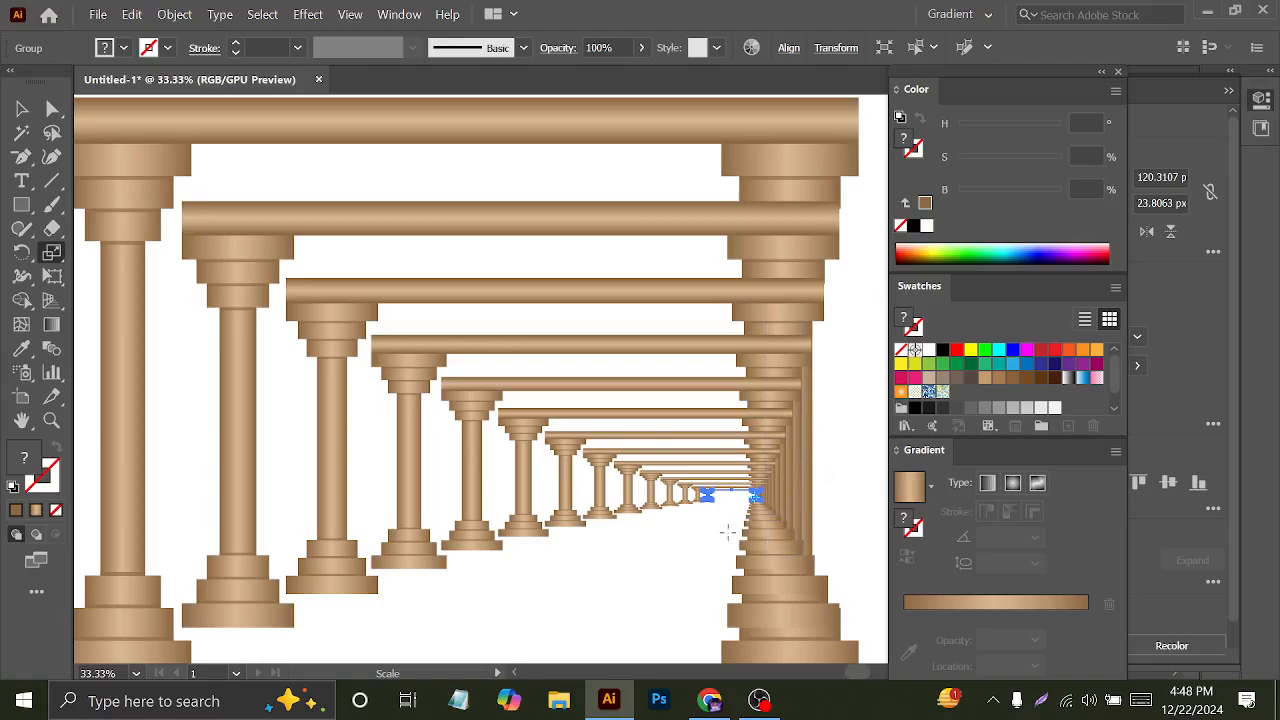
scroll(770, 458, down, 3)
click(22, 108)
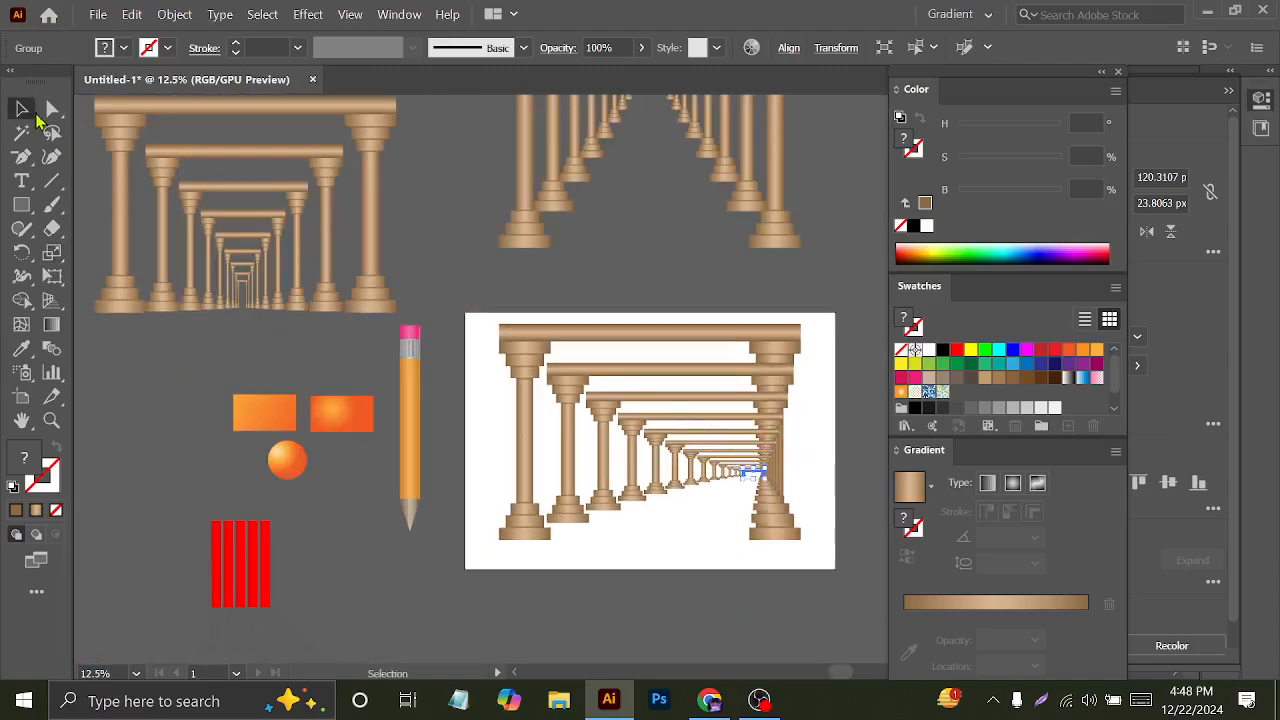
click(505, 345)
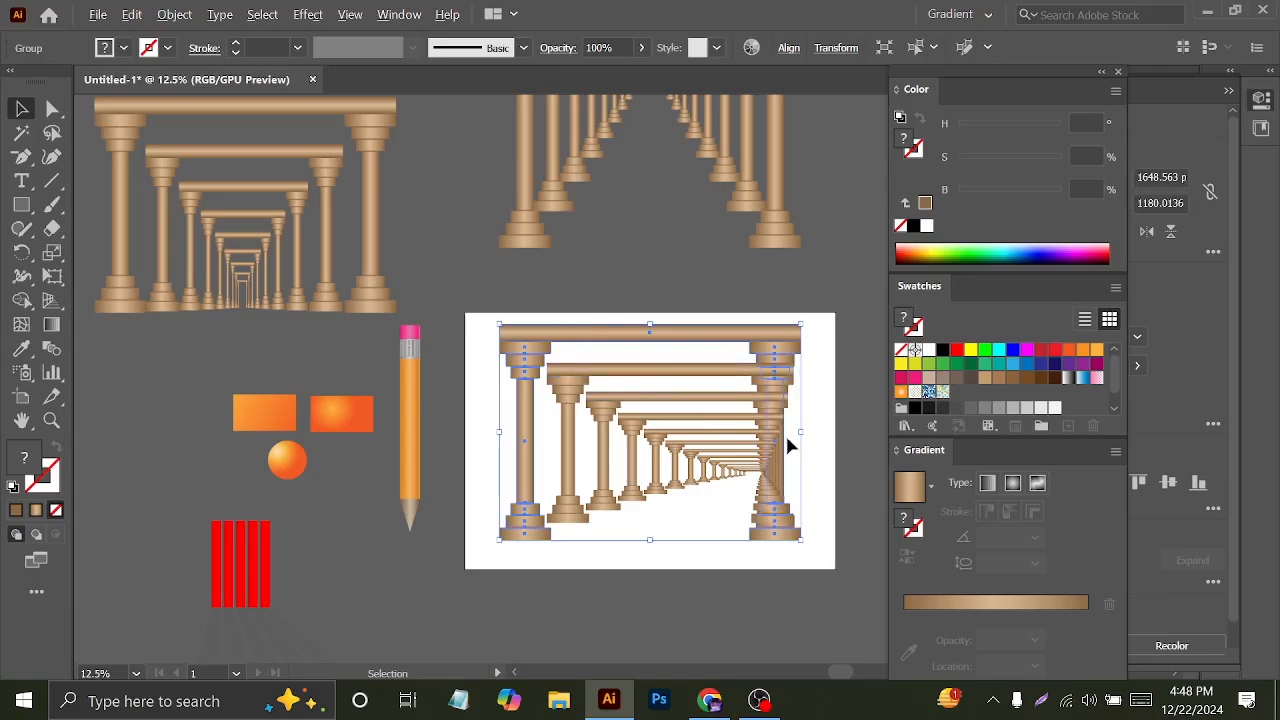
scroll(785, 433, up, 1)
right_click(710, 305)
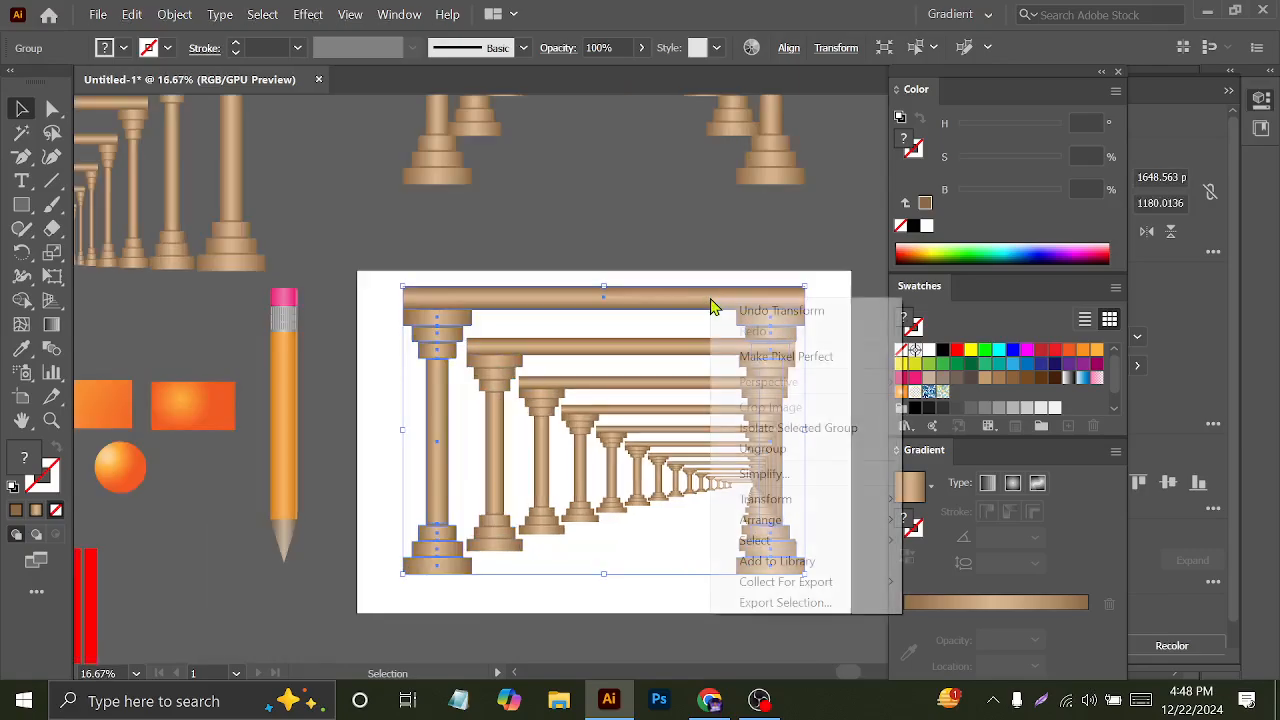
mouse_move(810, 521)
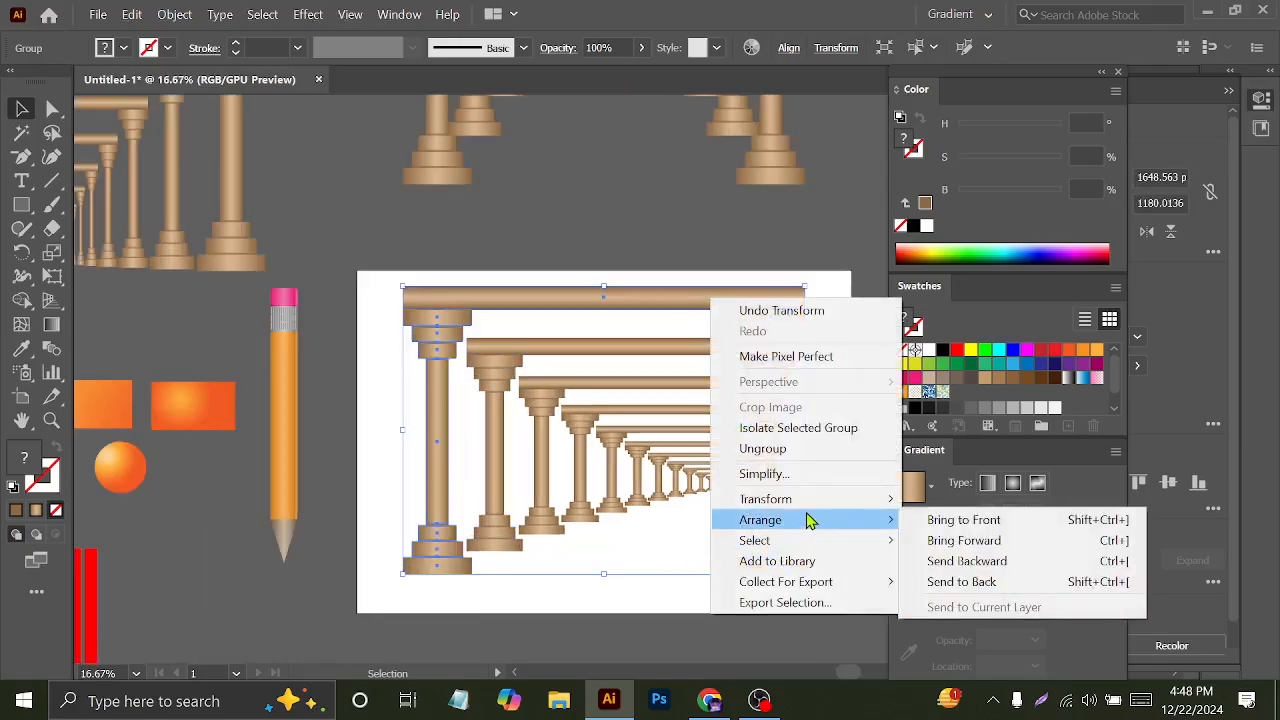
click(1000, 520)
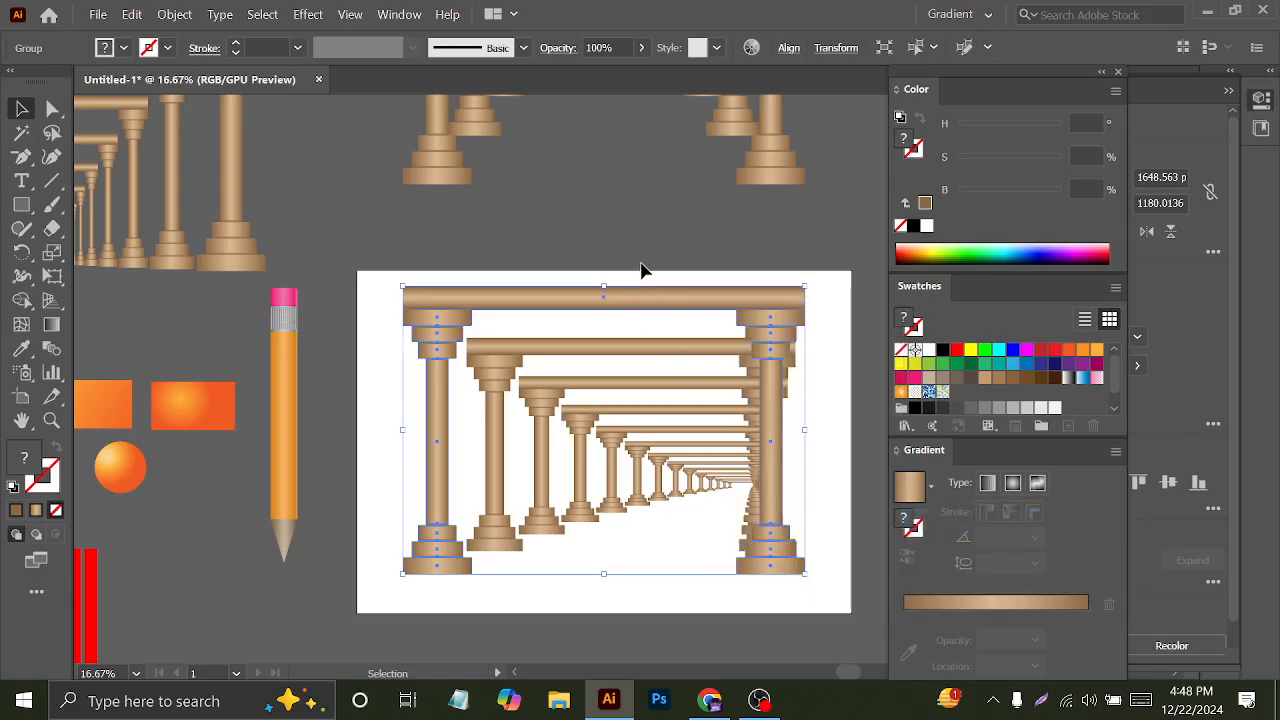
- Delete the side-anchored colonnade from the artboard
click(643, 270)
scroll(649, 414, down, 1)
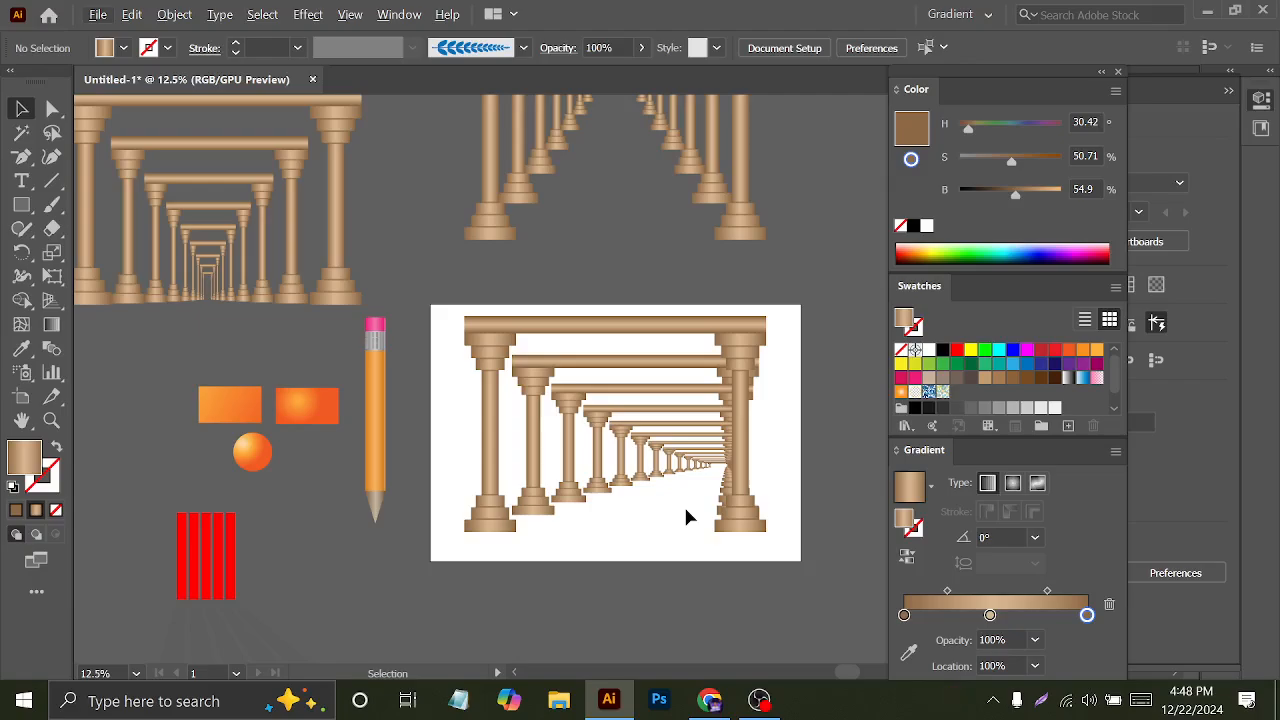
drag(162, 354, 295, 457)
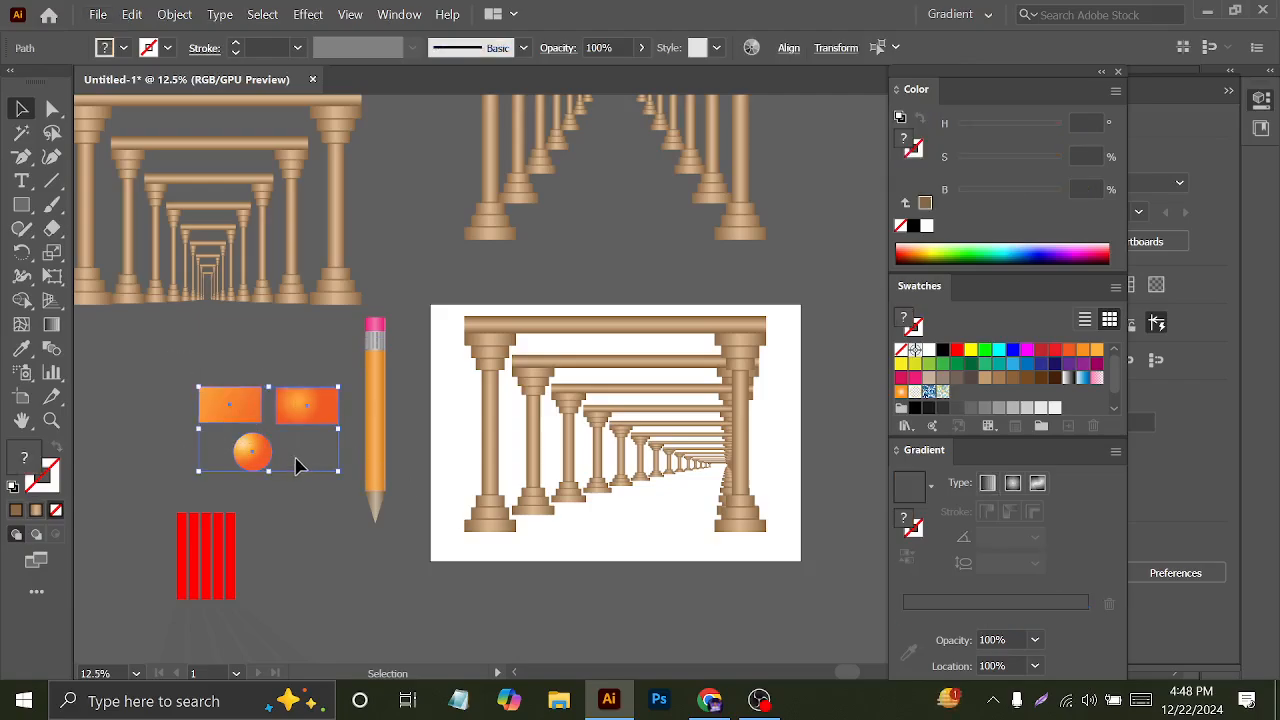
click(726, 543)
key(Delete)
- Move the three orange gradient shapes into the artboard's upper-left corner, scale them down slightly, and place the pencil just beside them
drag(165, 355, 311, 459)
drag(327, 390, 539, 334)
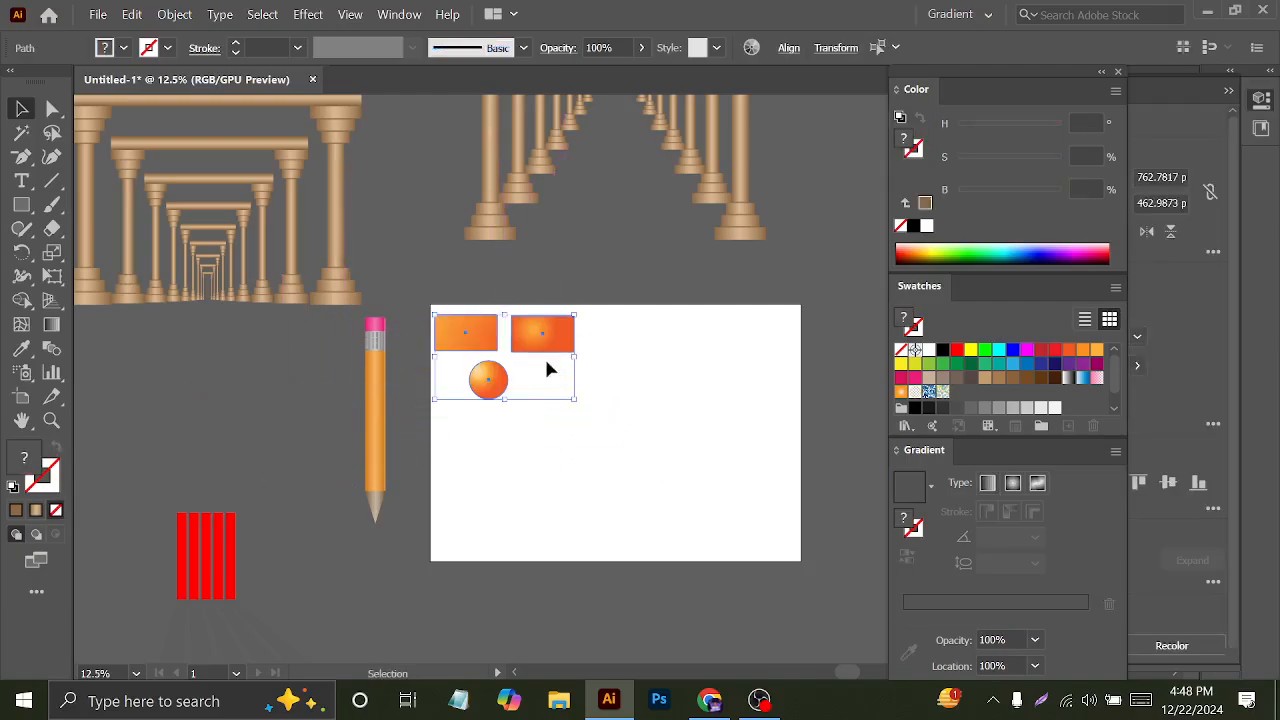
drag(571, 402, 545, 383)
mouse_move(386, 368)
mouse_down()
mouse_move(384, 384)
mouse_move(605, 402)
mouse_move(578, 363)
mouse_move(566, 423)
mouse_move(525, 414)
mouse_move(527, 443)
mouse_up()
click(631, 505)
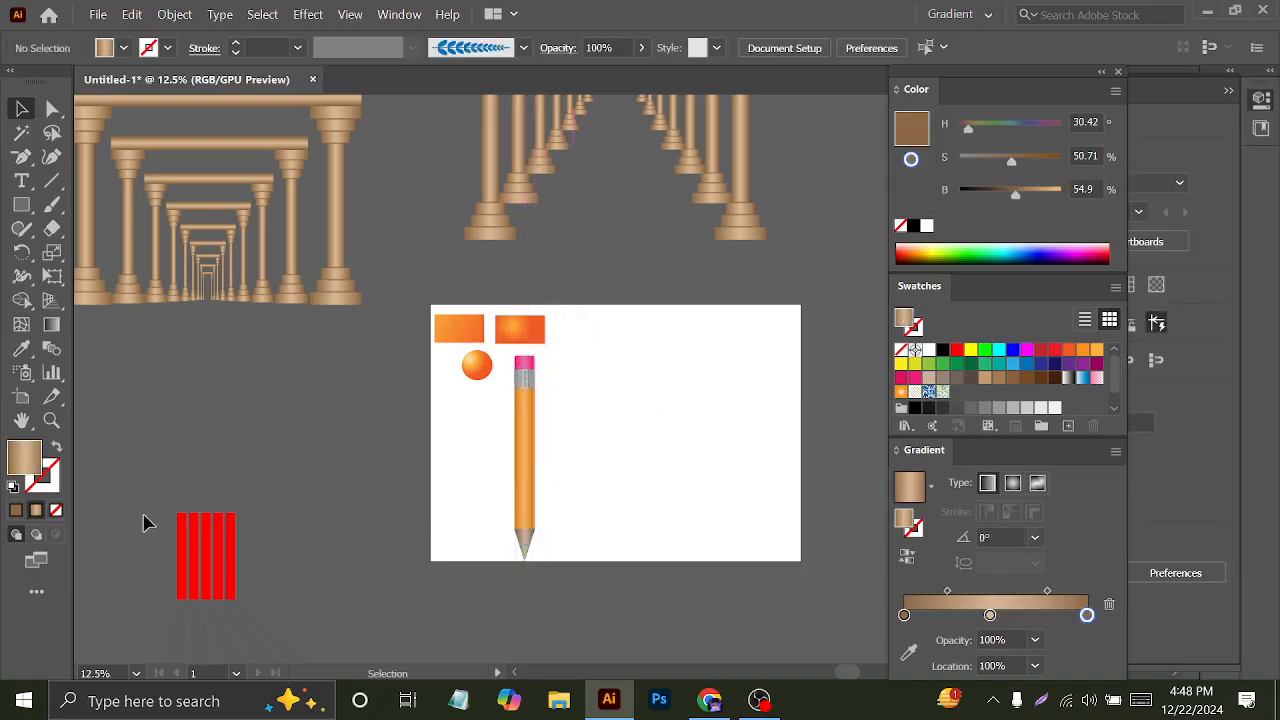
- Move the floor-aligned colonnade onto the artboard beside the pencil and scale it down to about 1066 by 763 px
scroll(222, 512, down, 1)
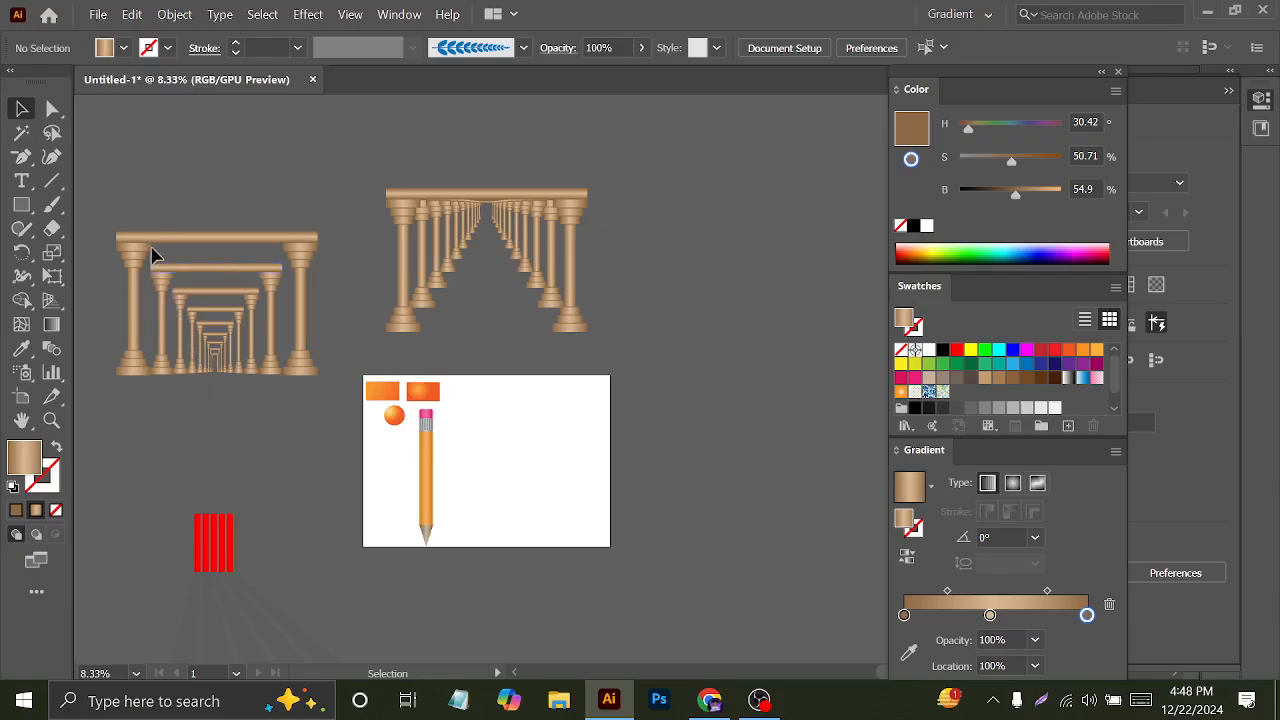
click(240, 325)
mouse_move(240, 325)
mouse_down()
mouse_move(543, 503)
mouse_move(561, 475)
mouse_up()
drag(640, 380, 589, 367)
scroll(557, 476, up, 2)
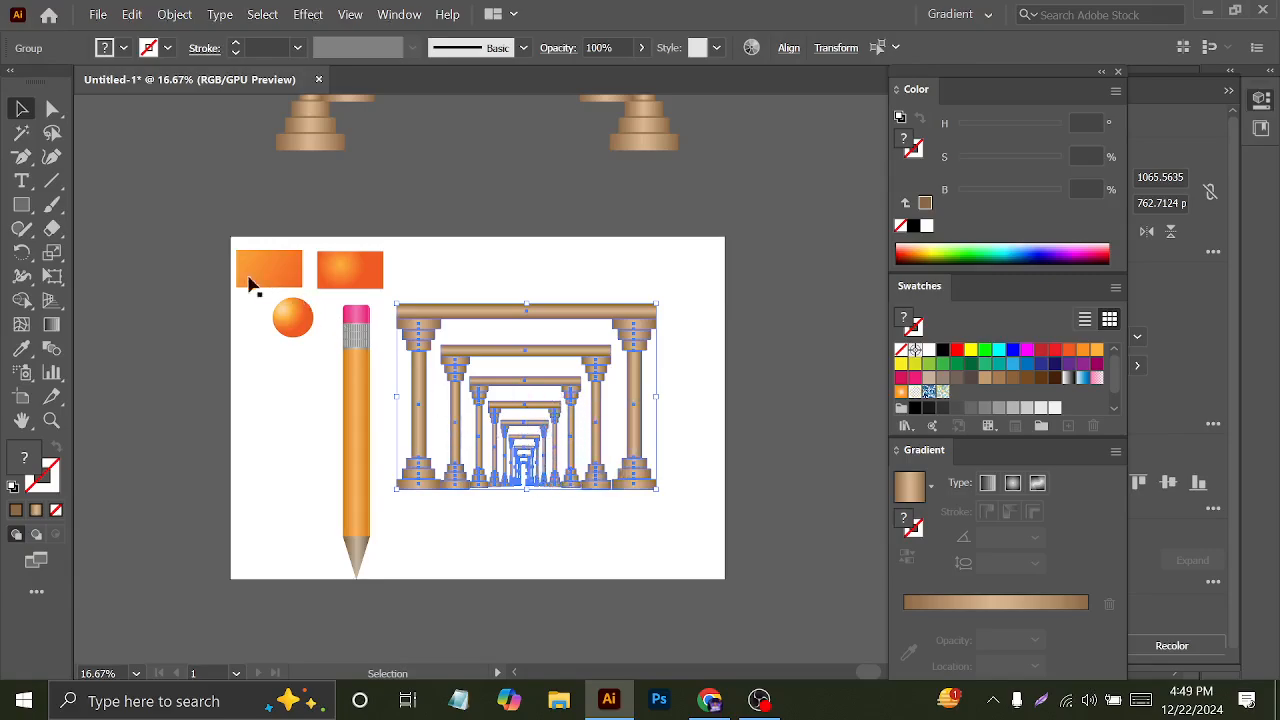
- Delete the three orange gradient shapes and the pencil from the artboard, leaving the colonnade's arches in place
drag(268, 289, 372, 505)
key(Delete)
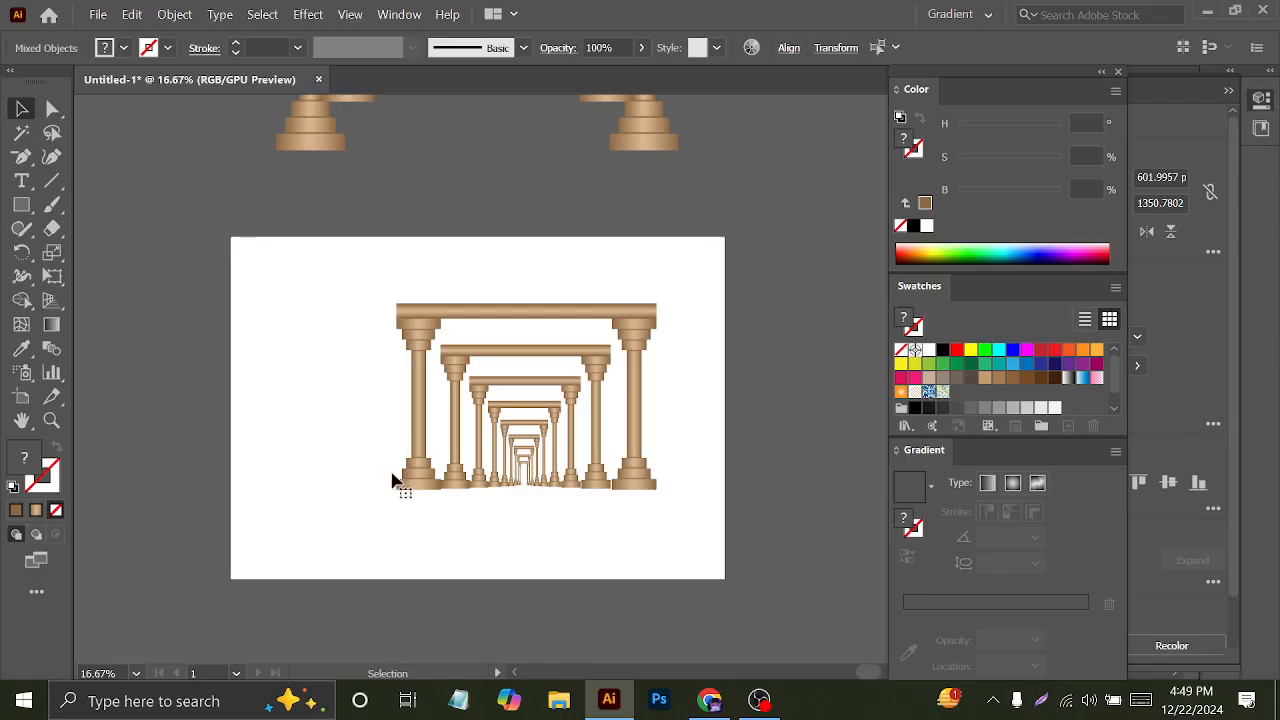
drag(498, 384, 469, 384)
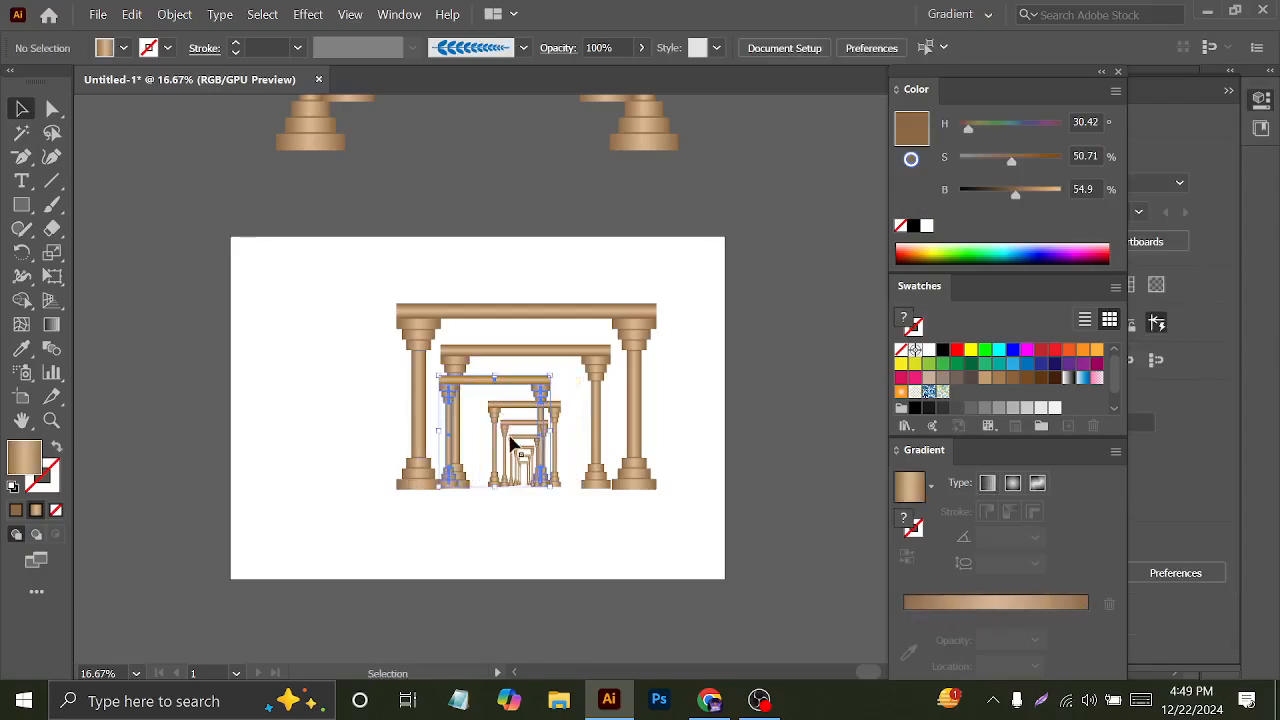
key(ctrl+z)
- Enlarge the whole colonnade to about 1745 by 1249 px, centred on the artboard, and nudge it up to the lower artboard edge
click(423, 273)
drag(349, 271, 654, 542)
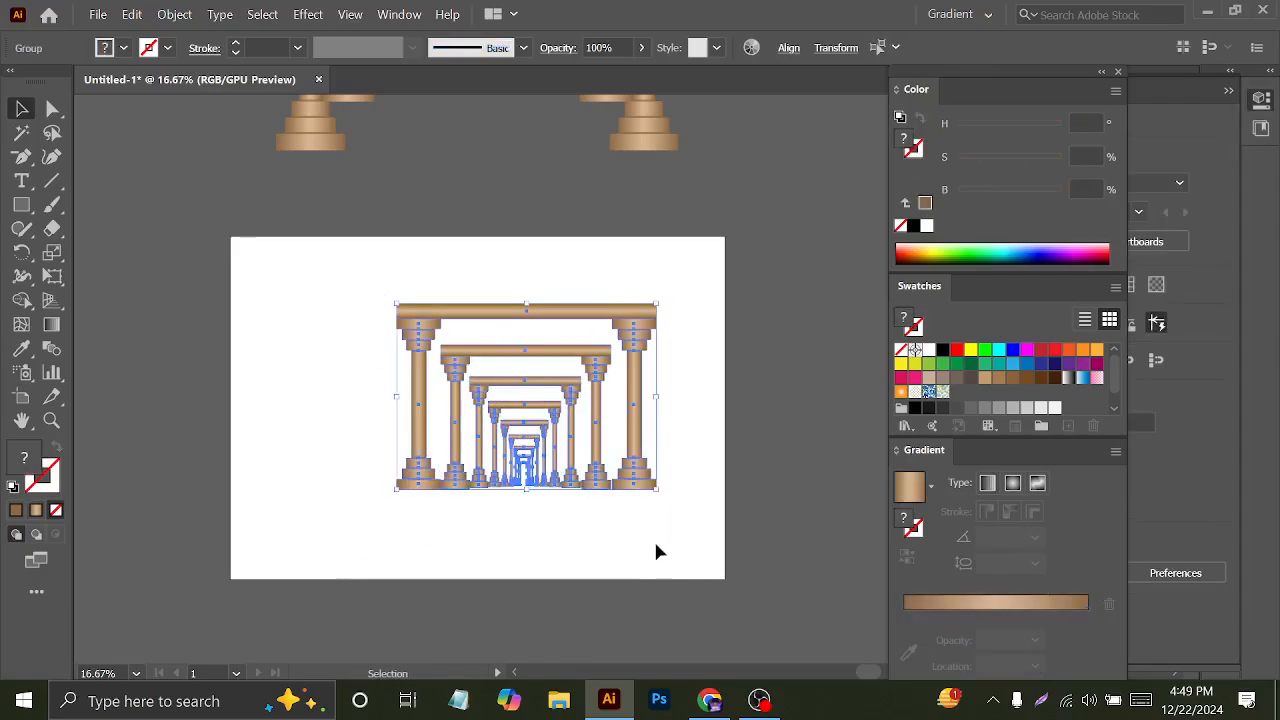
drag(545, 416, 500, 511)
drag(477, 396, 505, 279)
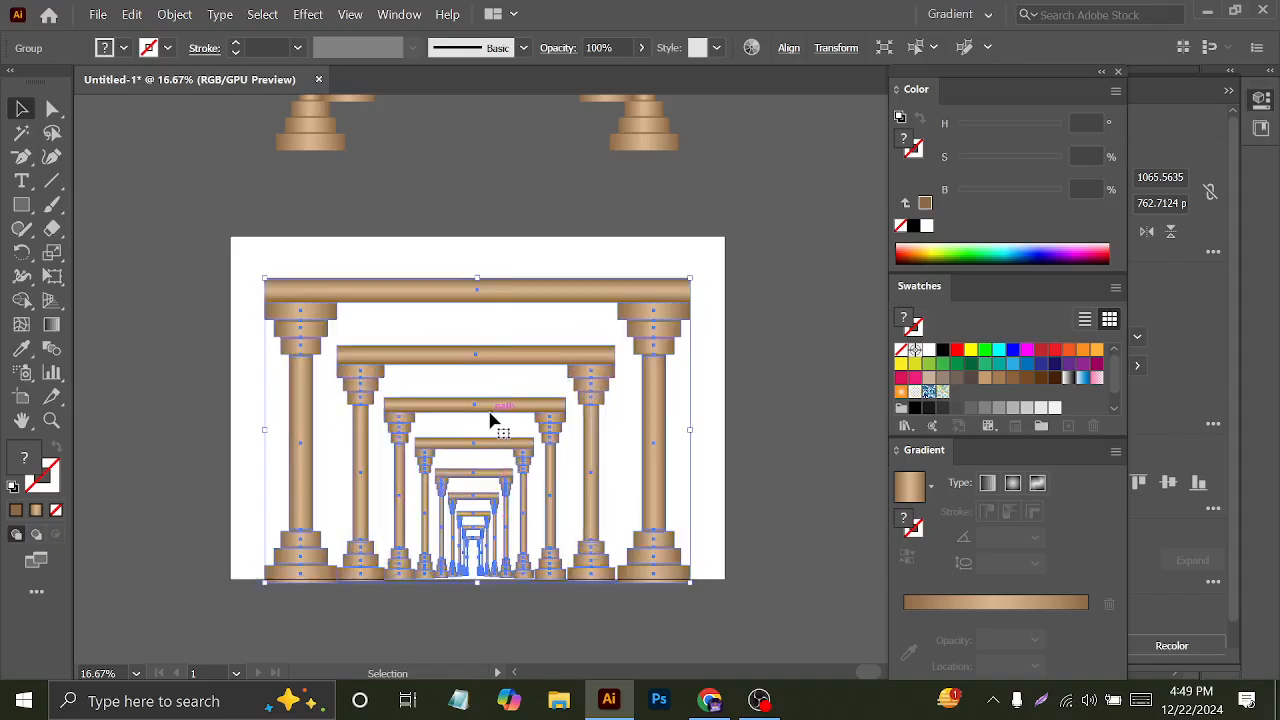
key(Up)
key(Up)
key(Up)
key(Up)
key(Up)
key(Up)
key(Up)
key(Up)
key(Up)
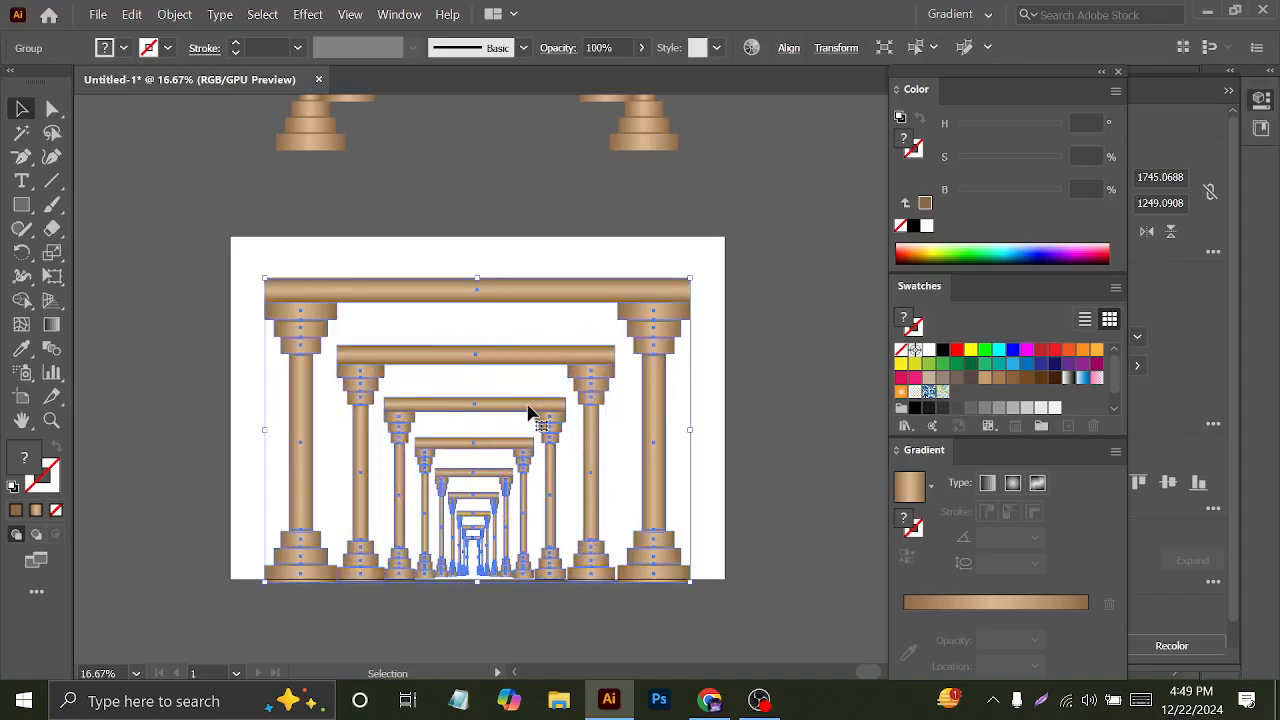
key(Up)
key(Up)
key(Up)
key(Up)
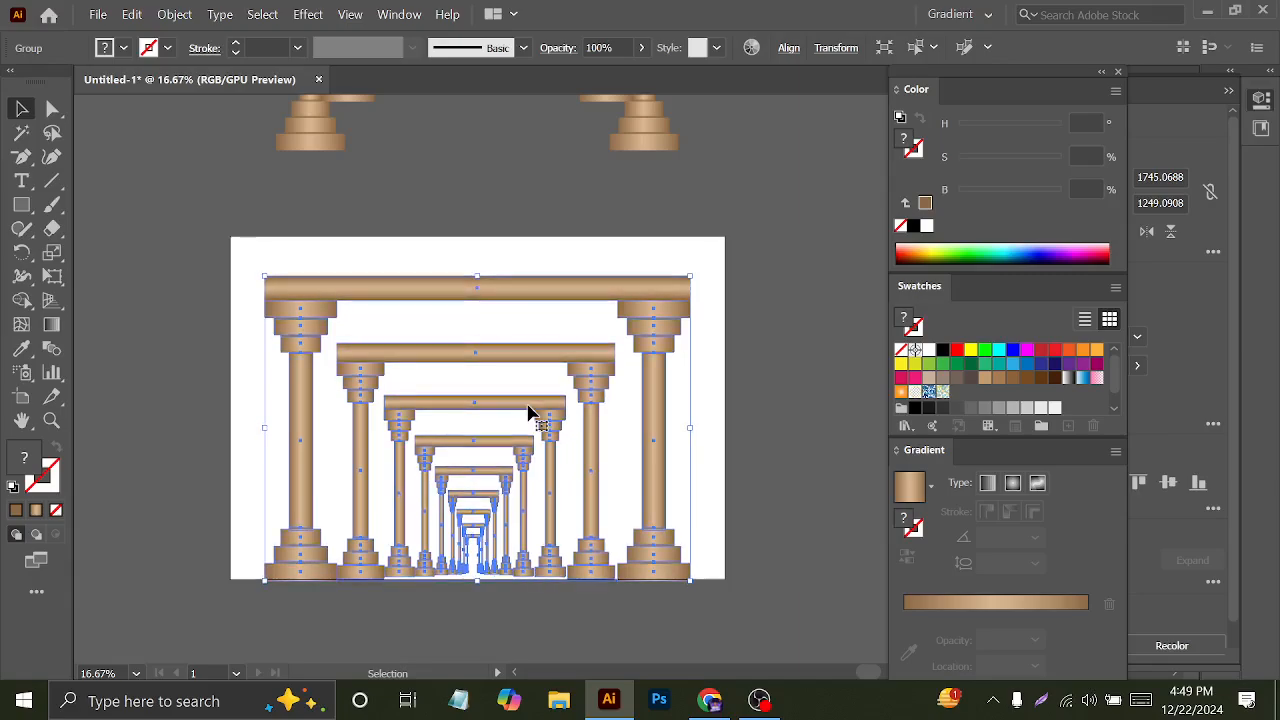
click(660, 588)
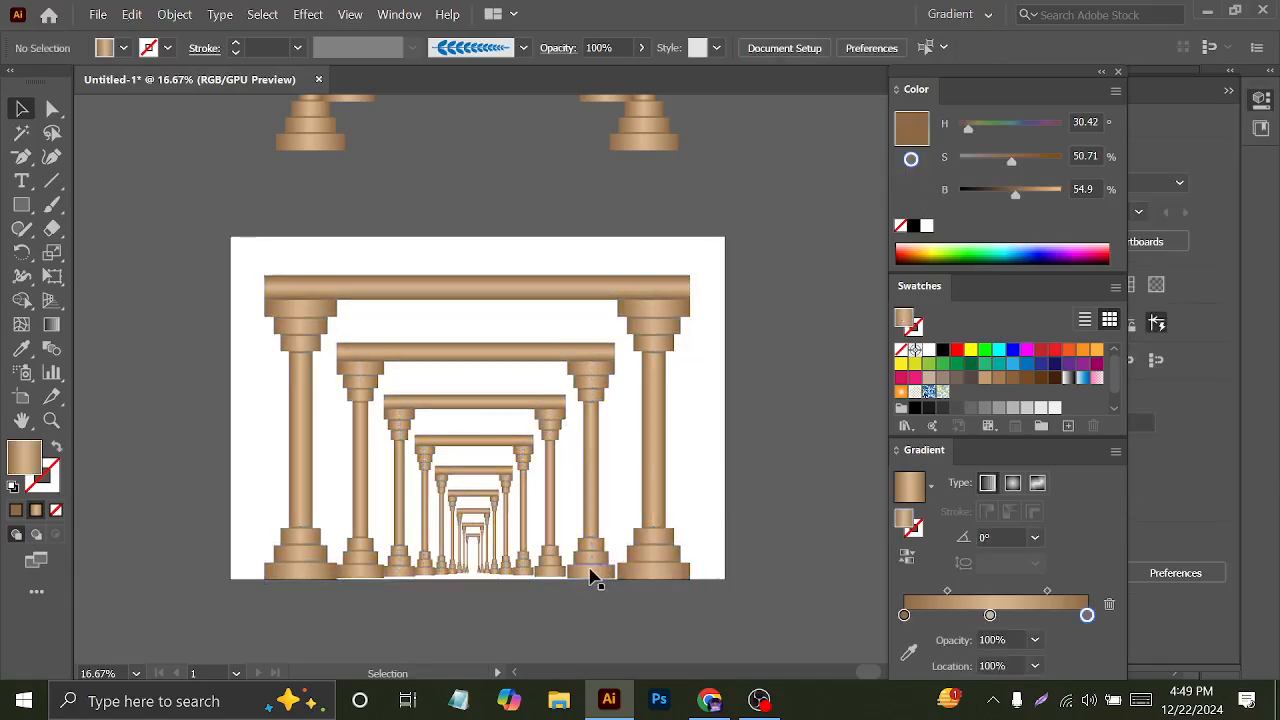
- Draw a rectangle of about 2029 by 1409 px covering the artboard and fill it with the dark grey swatch of 20% brightness
scroll(588, 571, down, 1)
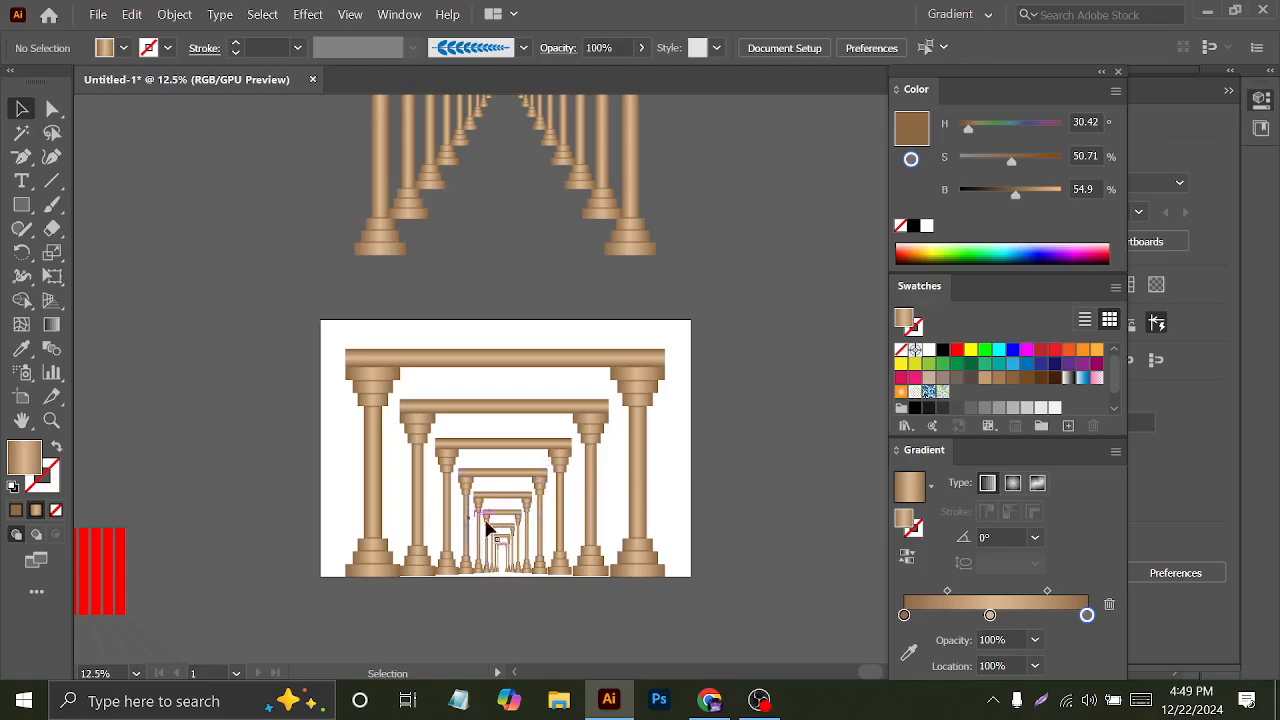
click(21, 204)
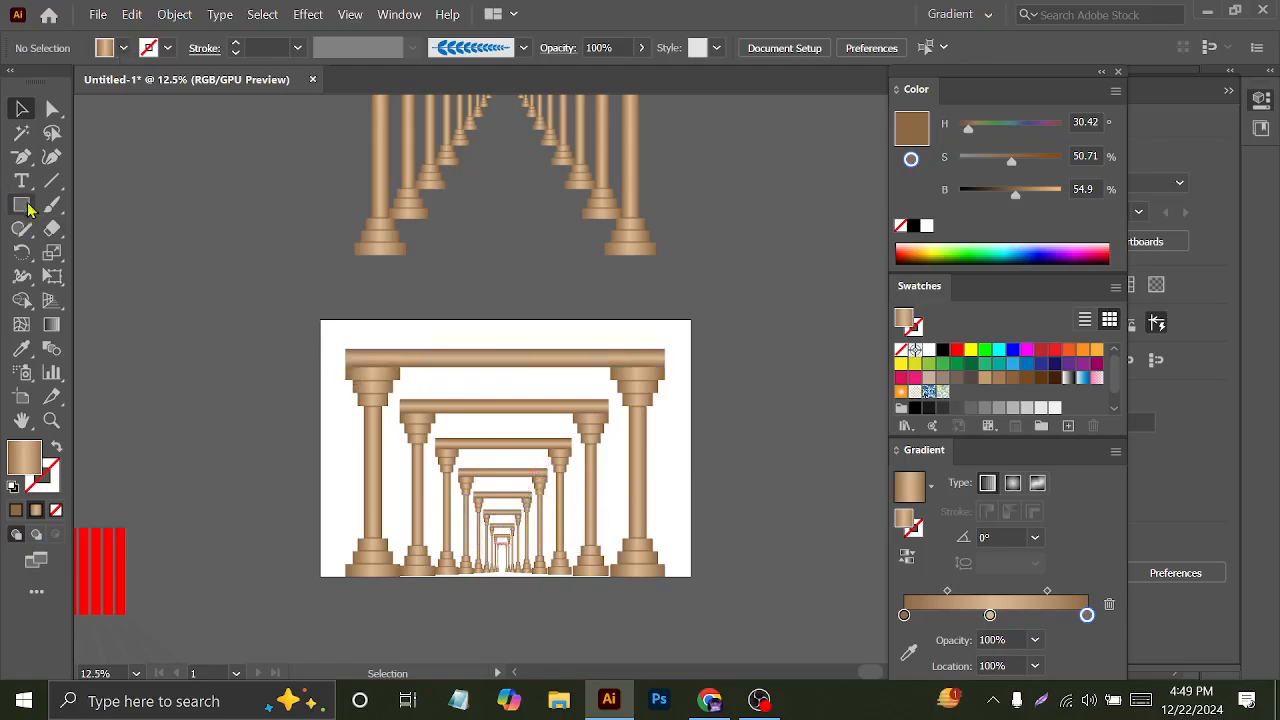
drag(319, 317, 690, 576)
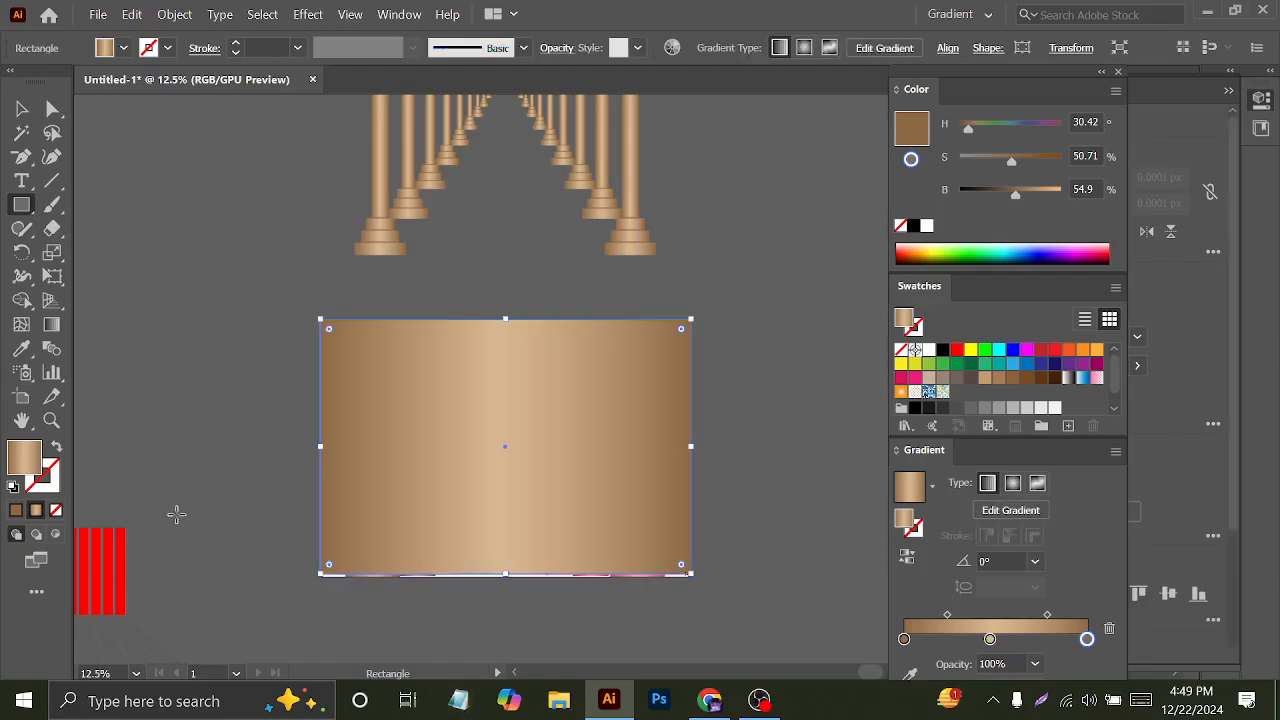
click(16, 511)
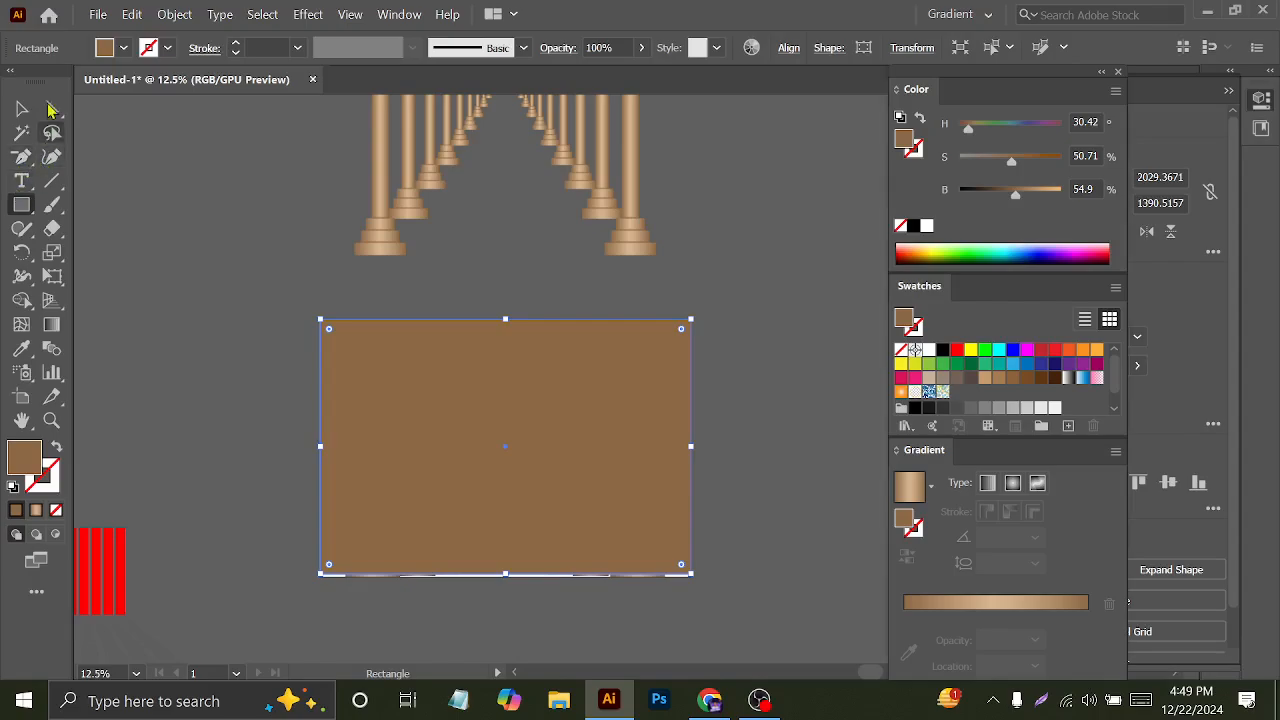
click(123, 48)
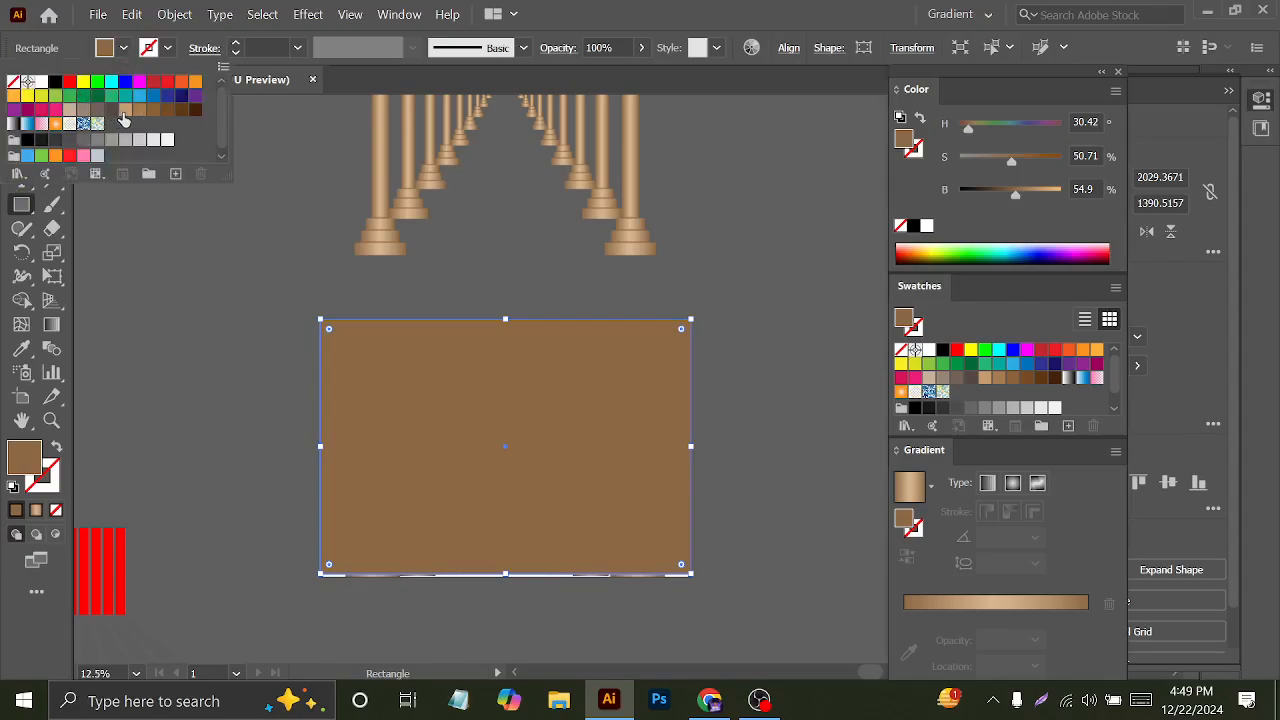
click(68, 140)
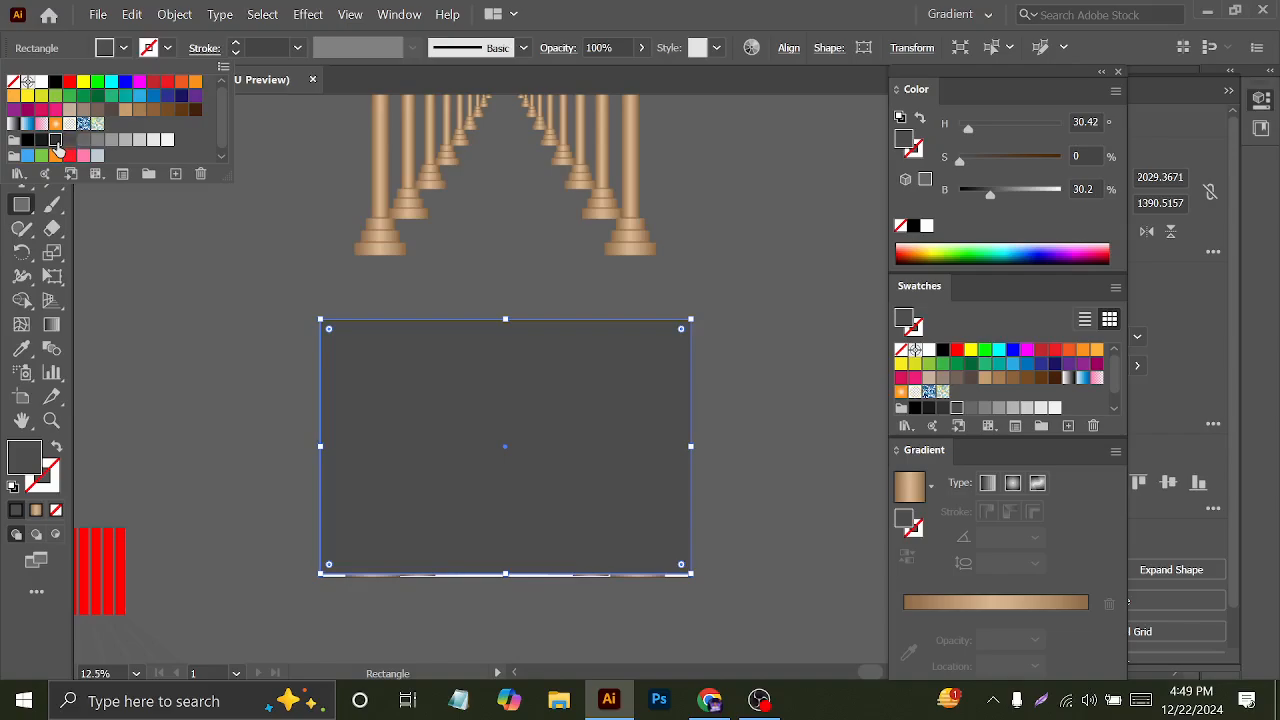
click(56, 141)
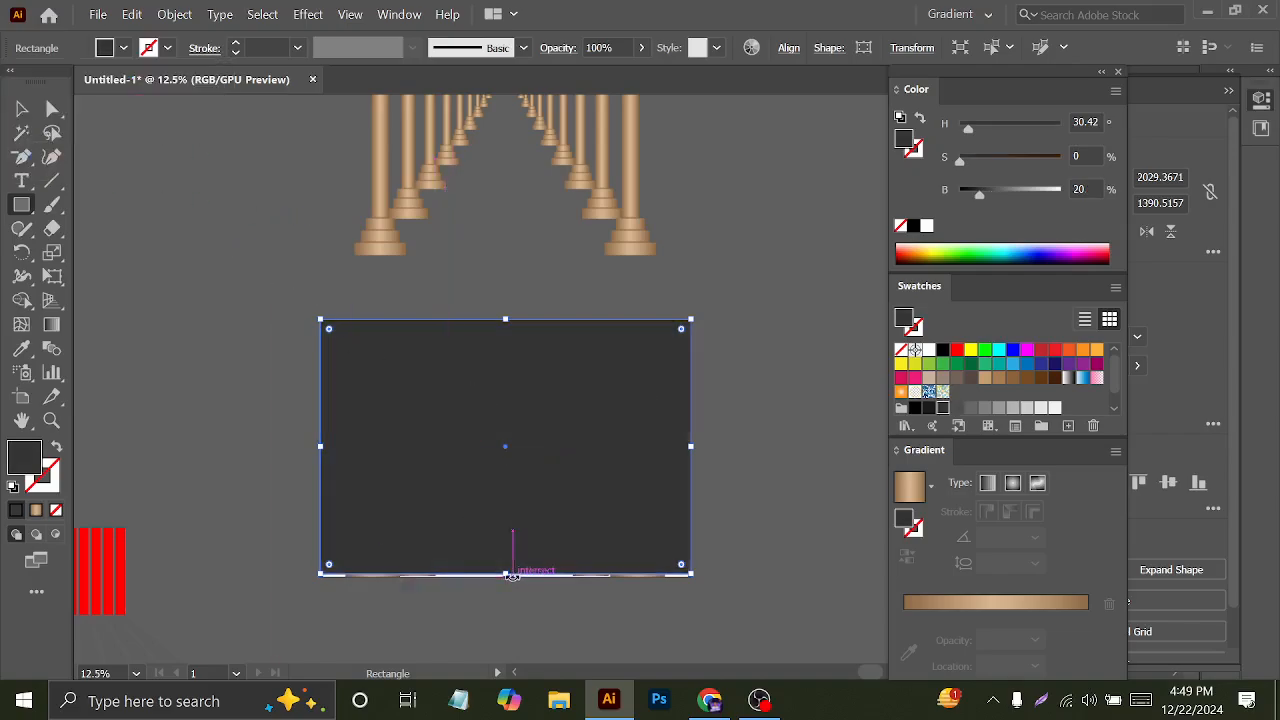
drag(506, 575, 506, 580)
- Send the dark grey rectangle to the back, behind the colonnade
key(v)
right_click(440, 390)
click(339, 382)
key(ctrl+shift+[)
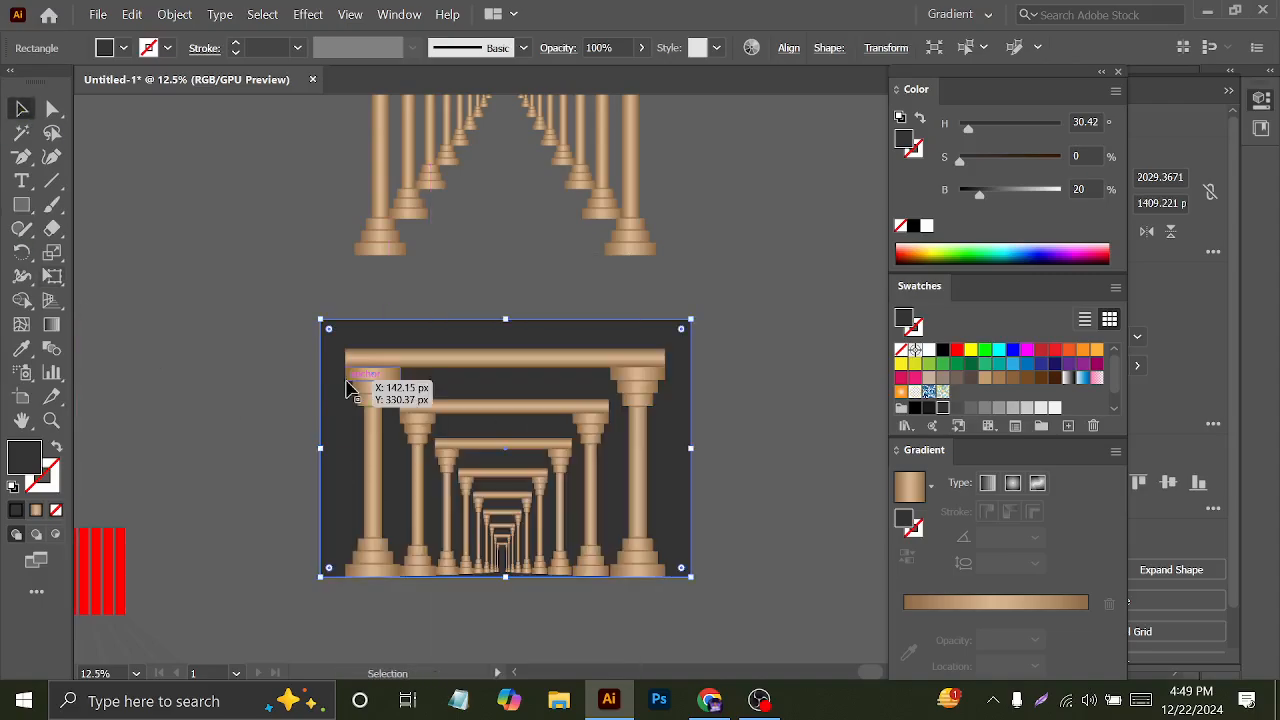
click(277, 440)
- Delete the dark grey background rectangle behind the arches
alt+scroll(557, 606, up, 1)
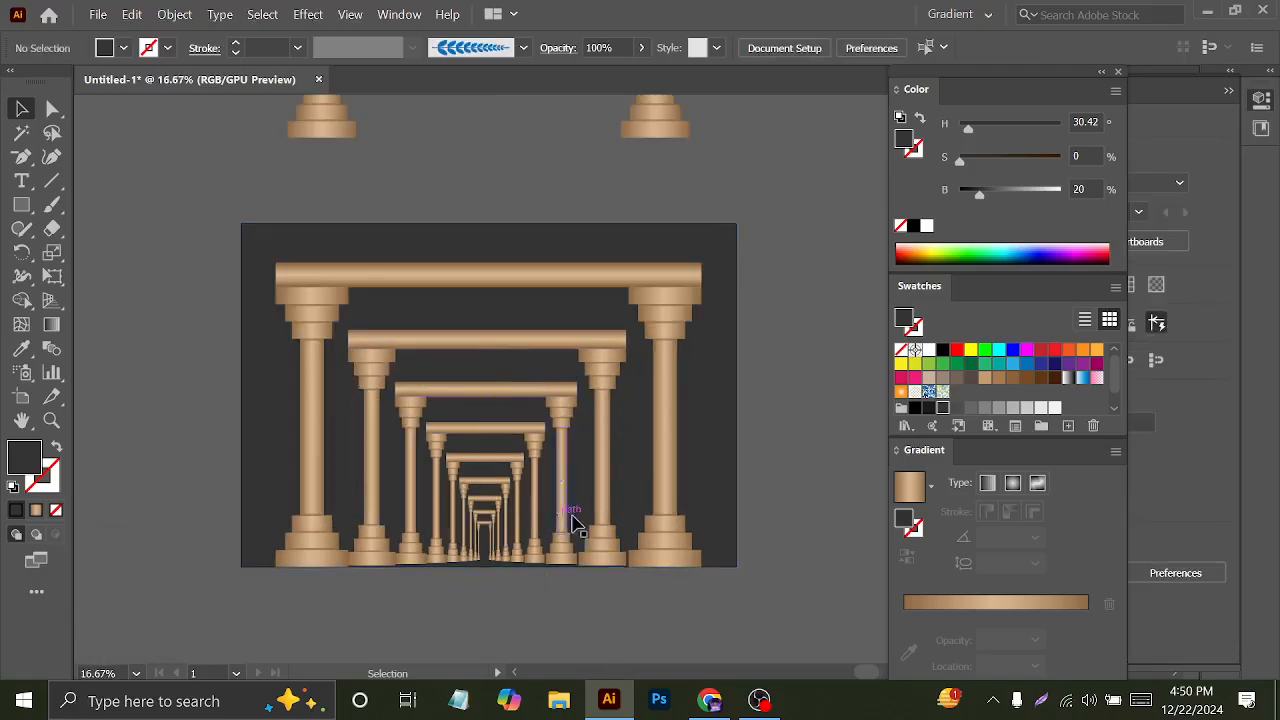
click(567, 255)
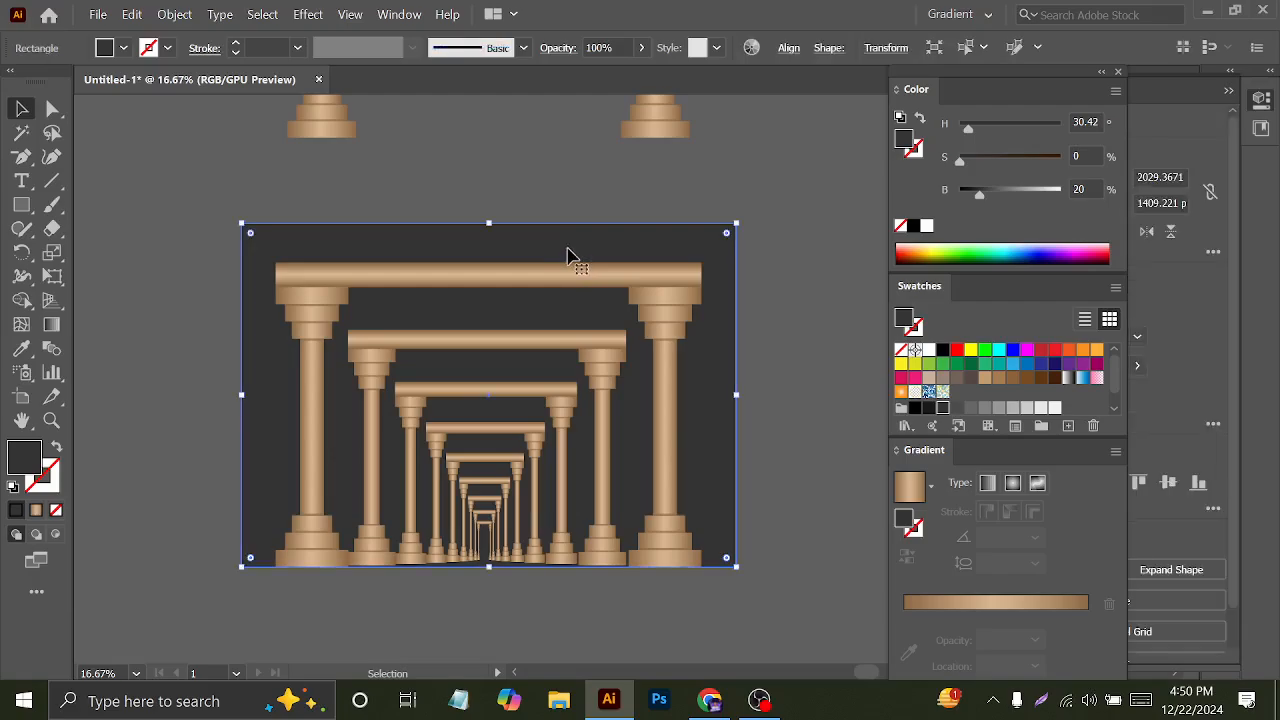
click(512, 278)
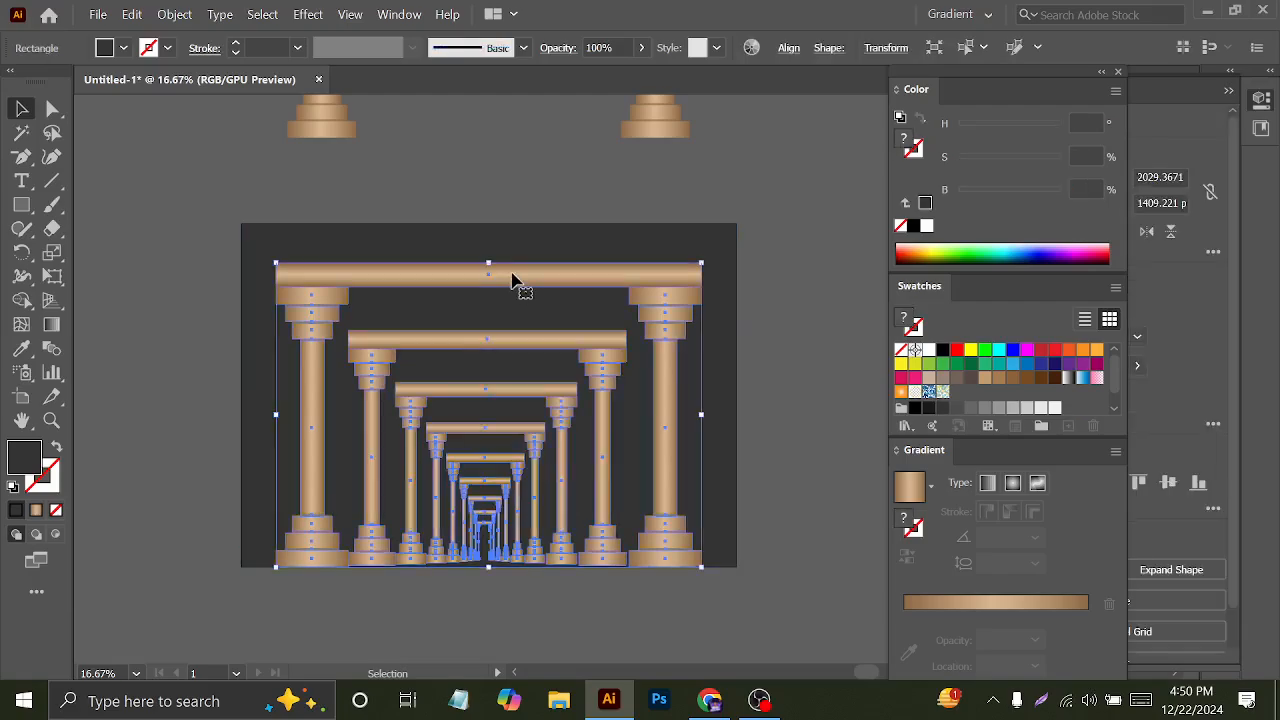
click(560, 232)
key(Delete)
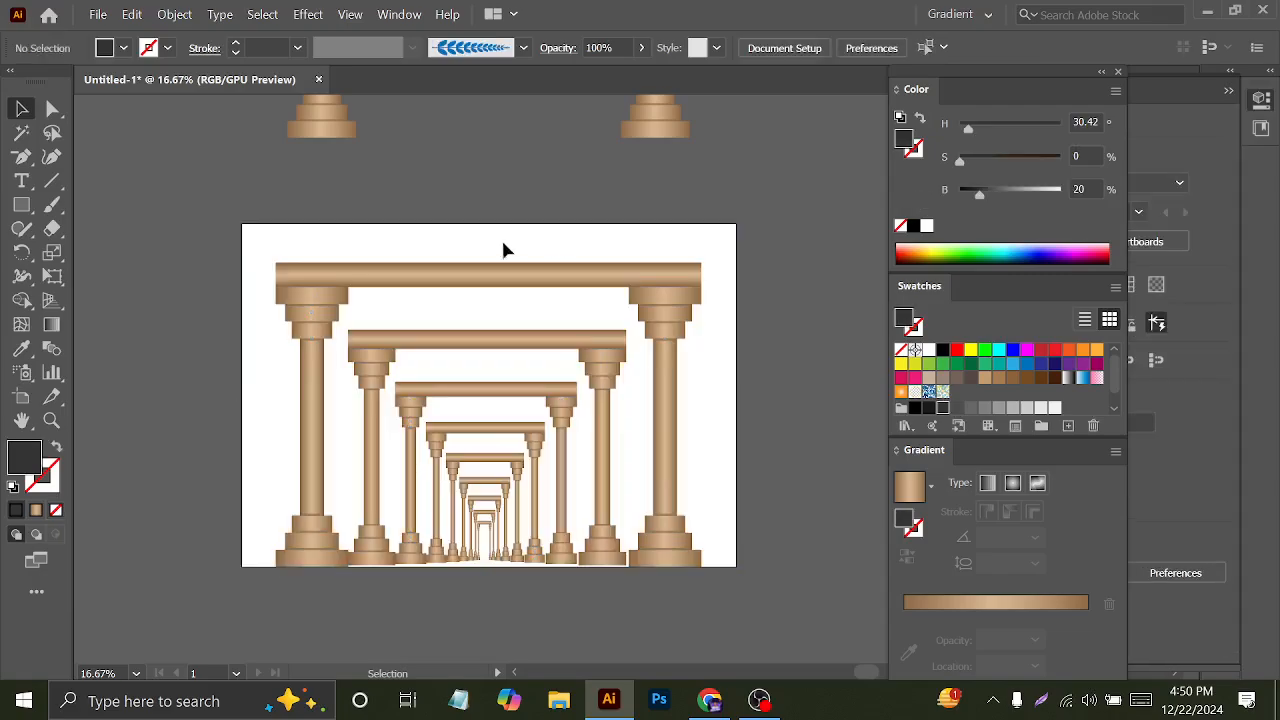
- Undo the background, enlargement and deletion edits, back to the artboard holding only the orange gradient shapes and the pencil
scroll(450, 390, down, 1)
click(645, 527)
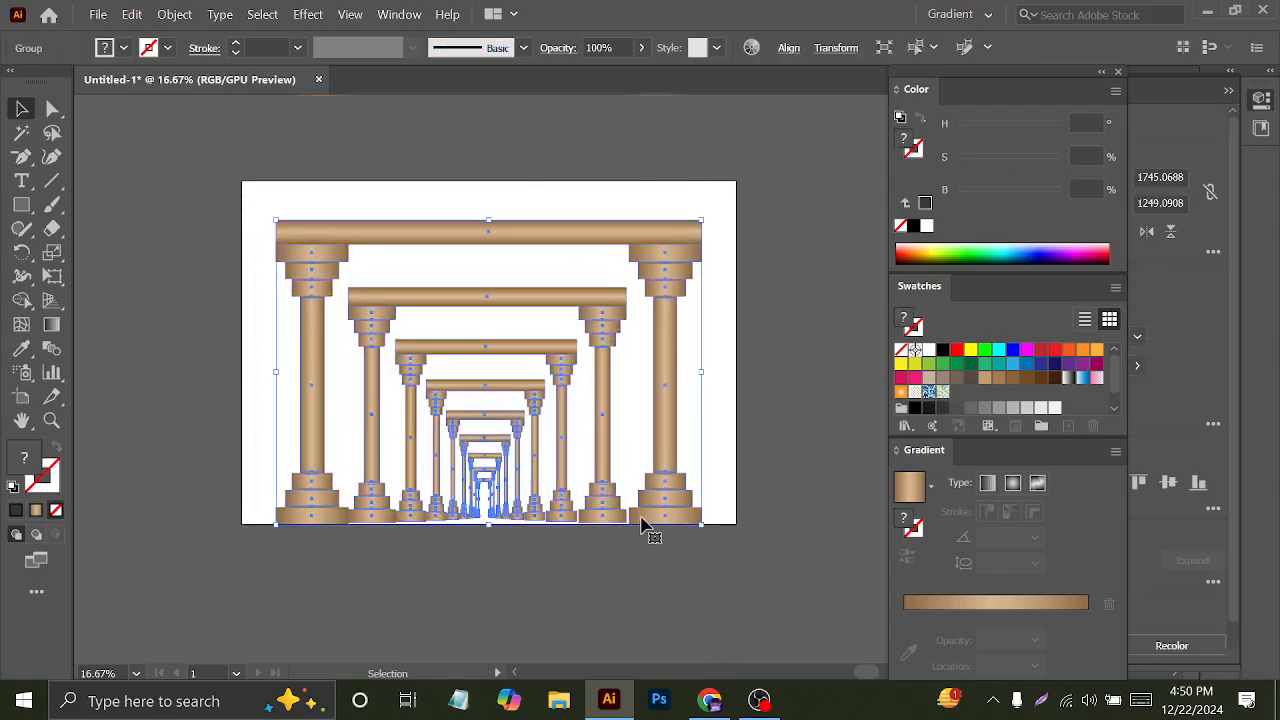
scroll(634, 517, up, 2)
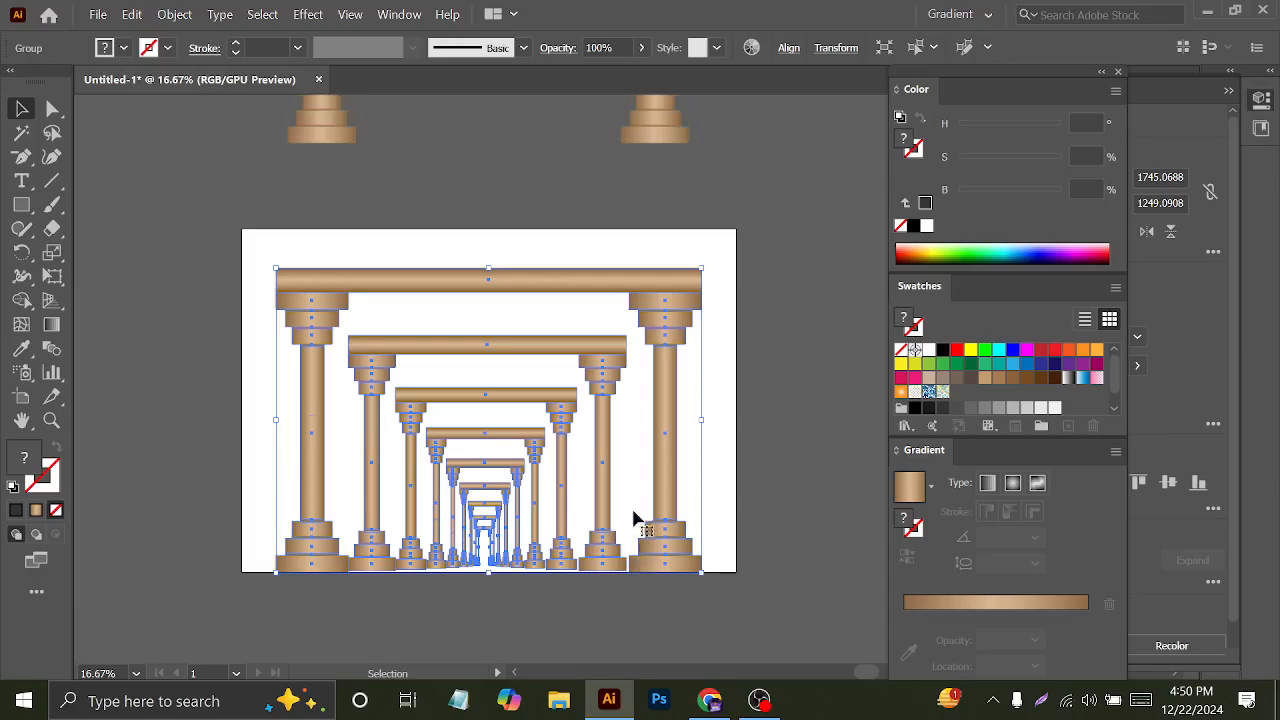
scroll(555, 406, down, 2)
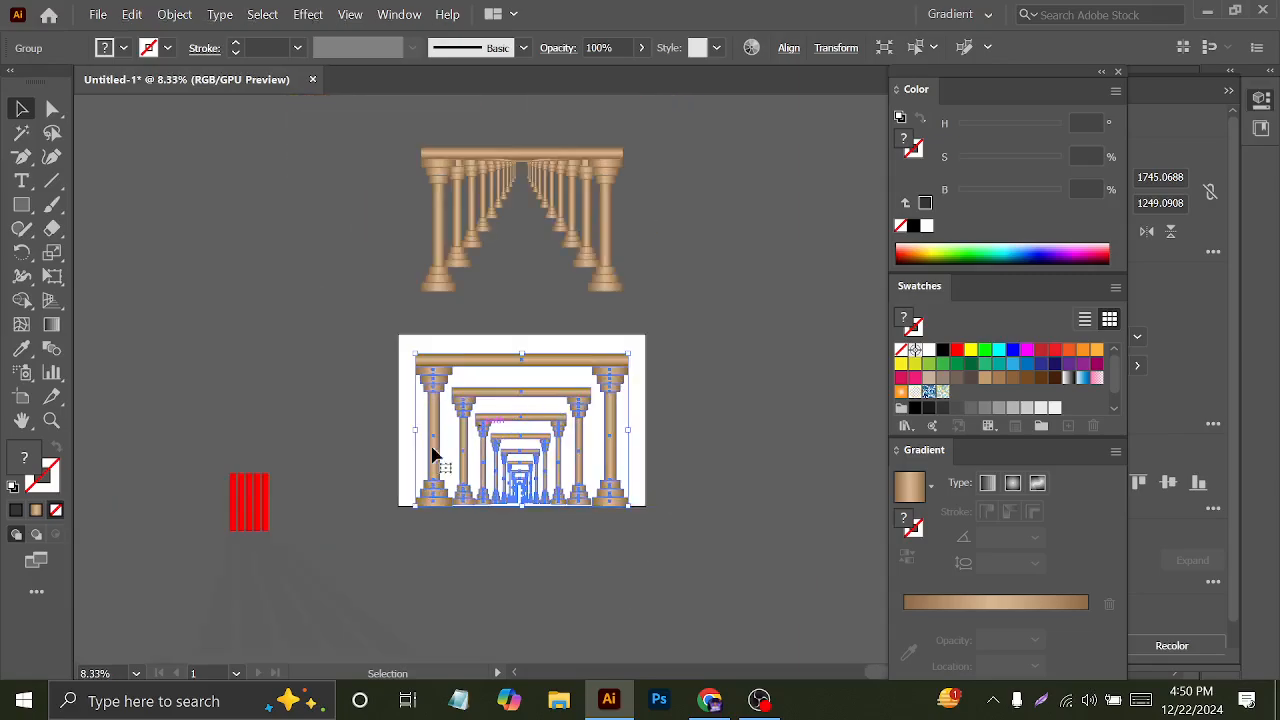
key(ctrl+z)
key(ctrl+z)
key(ctrl+z)
key(ctrl+z)
key(ctrl+z)
key(ctrl+z)
key(ctrl+z)
key(ctrl+z)
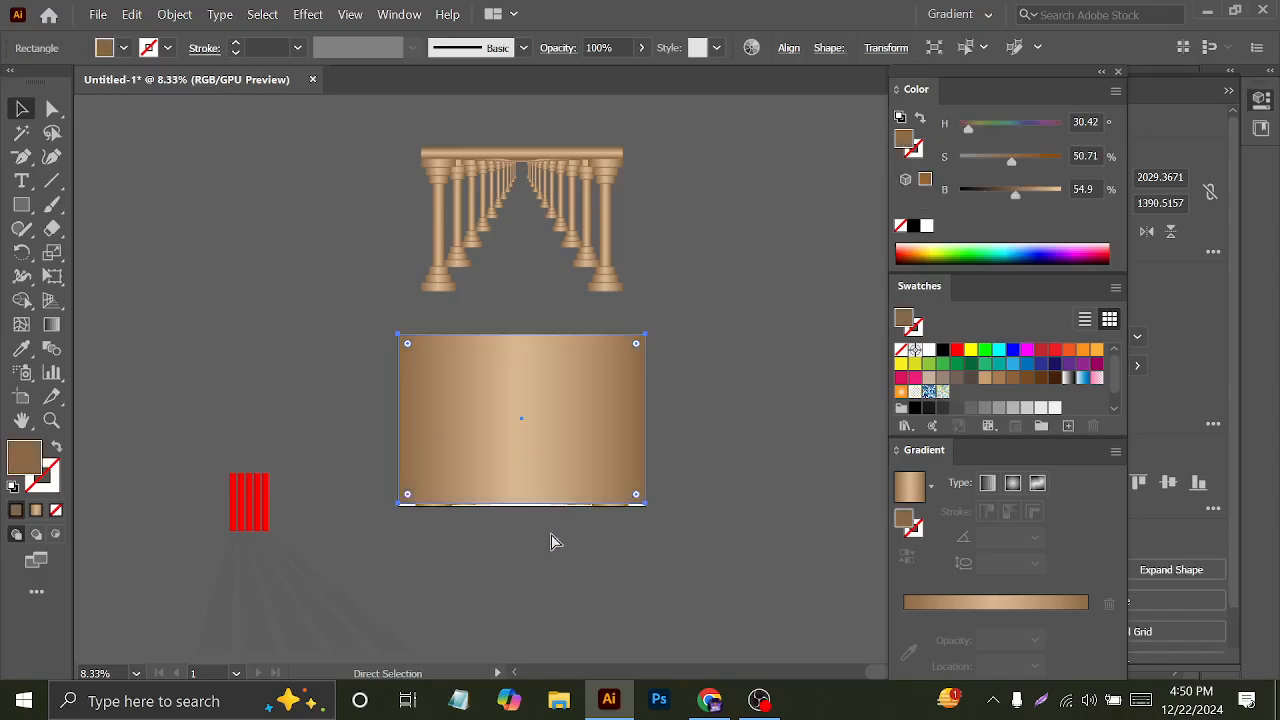
key(ctrl+z)
key(ctrl+z)
key(ctrl+z)
key(ctrl+z)
key(ctrl+z)
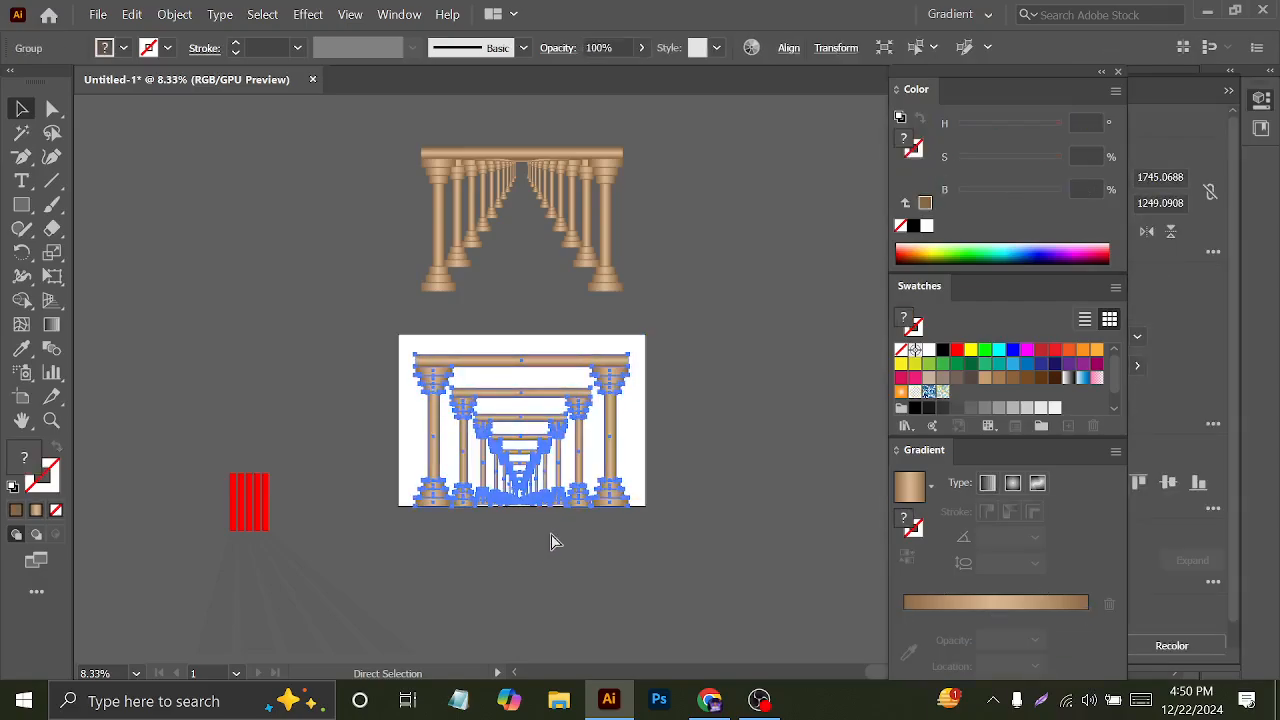
key(ctrl+z)
key(ctrl+z)
key(ctrl+z)
key(ctrl+z)
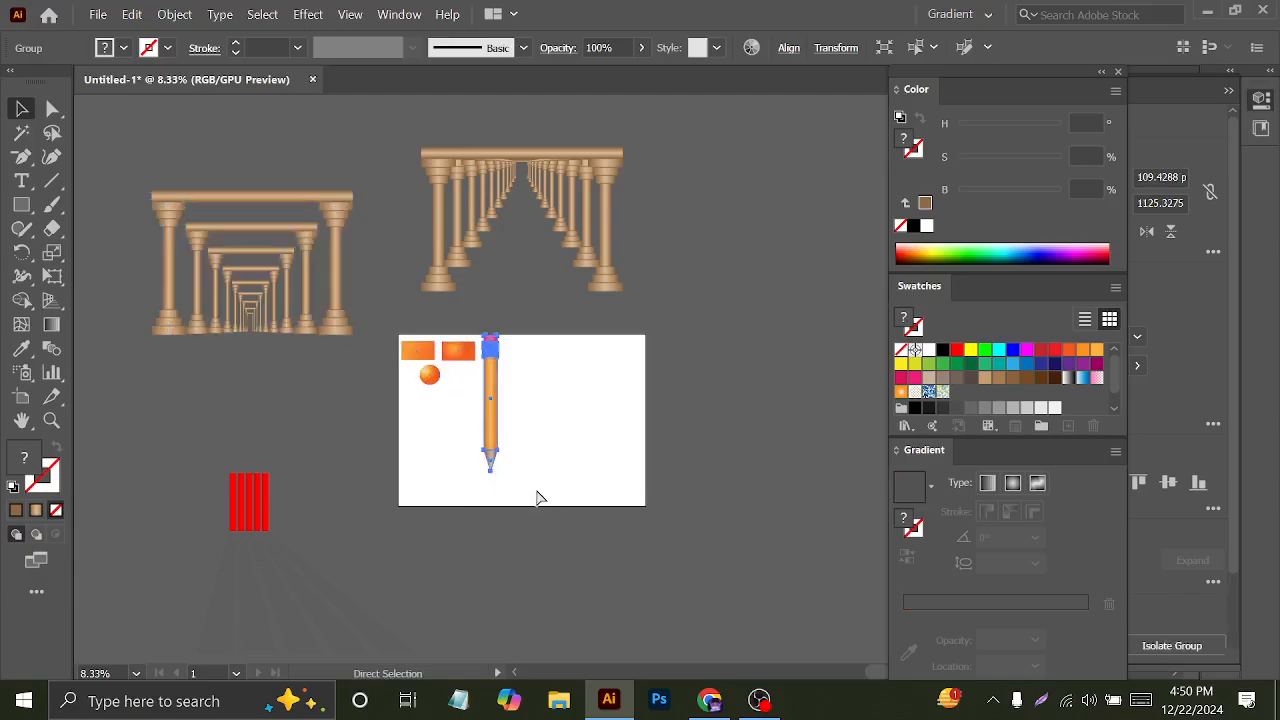
- Enlarge the orange shapes and pencil together to about 717 by 1610 px and move the pencil to the artboard's right side
drag(391, 337, 472, 472)
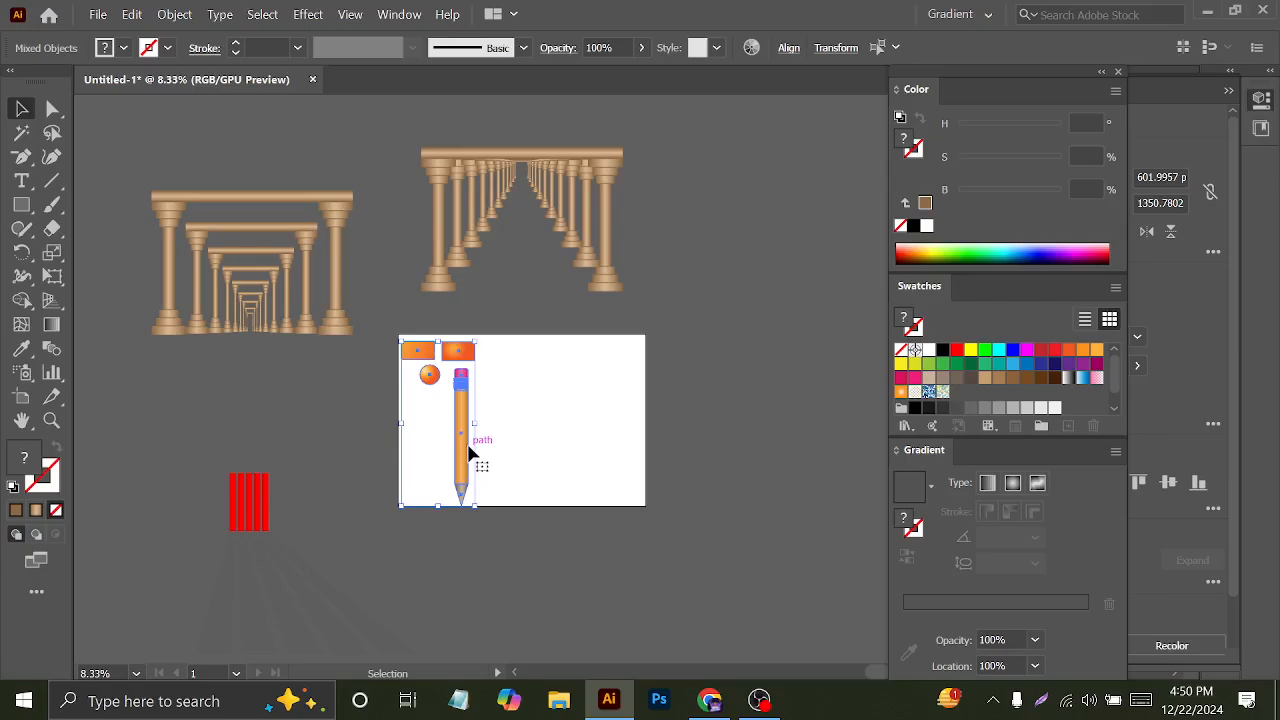
mouse_move(474, 423)
mouse_down()
mouse_move(484, 418)
mouse_move(505, 470)
mouse_up()
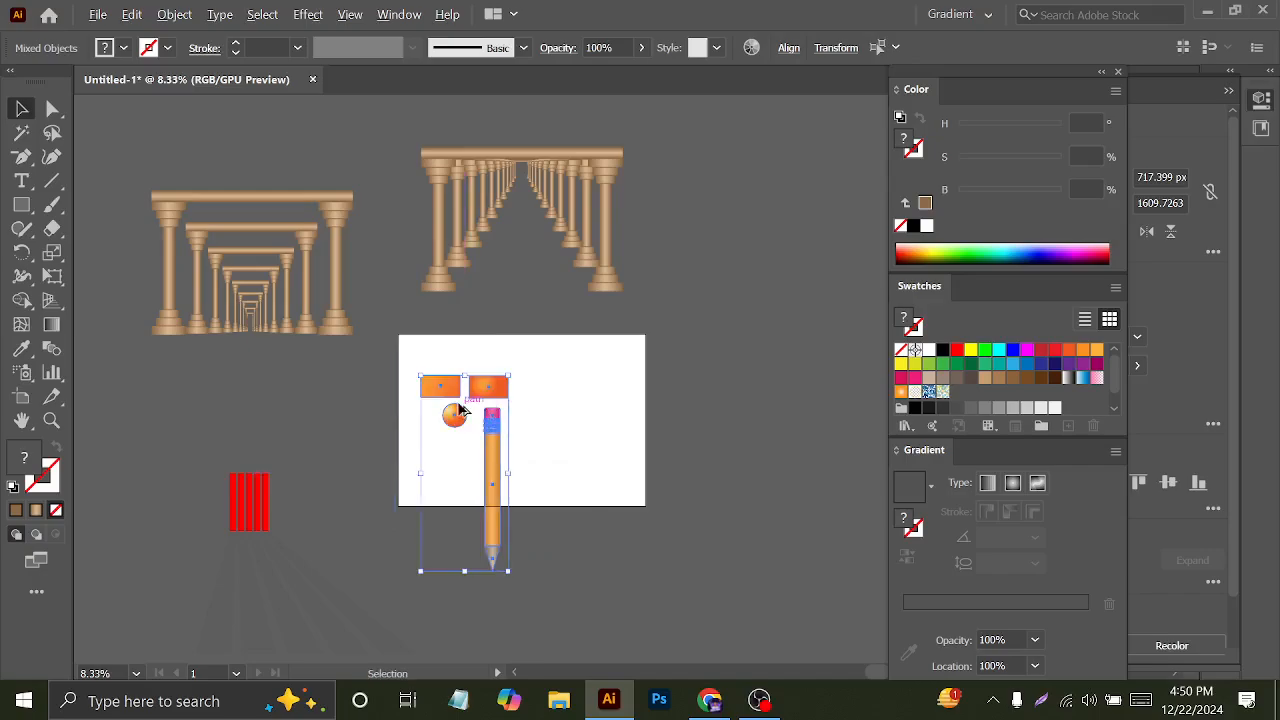
scroll(462, 407, up, 2)
click(473, 470)
mouse_move(518, 522)
mouse_down()
mouse_move(706, 486)
mouse_move(708, 380)
mouse_up()
- Enlarge the three orange gradient shapes and place them in the artboard's free area left of the pencil
drag(389, 329, 620, 449)
drag(549, 357, 611, 413)
click(643, 355)
drag(806, 400, 771, 365)
- Move the red stripes together with their fanned grey shadows onto the artboard, over the orange shapes
scroll(563, 403, down, 3)
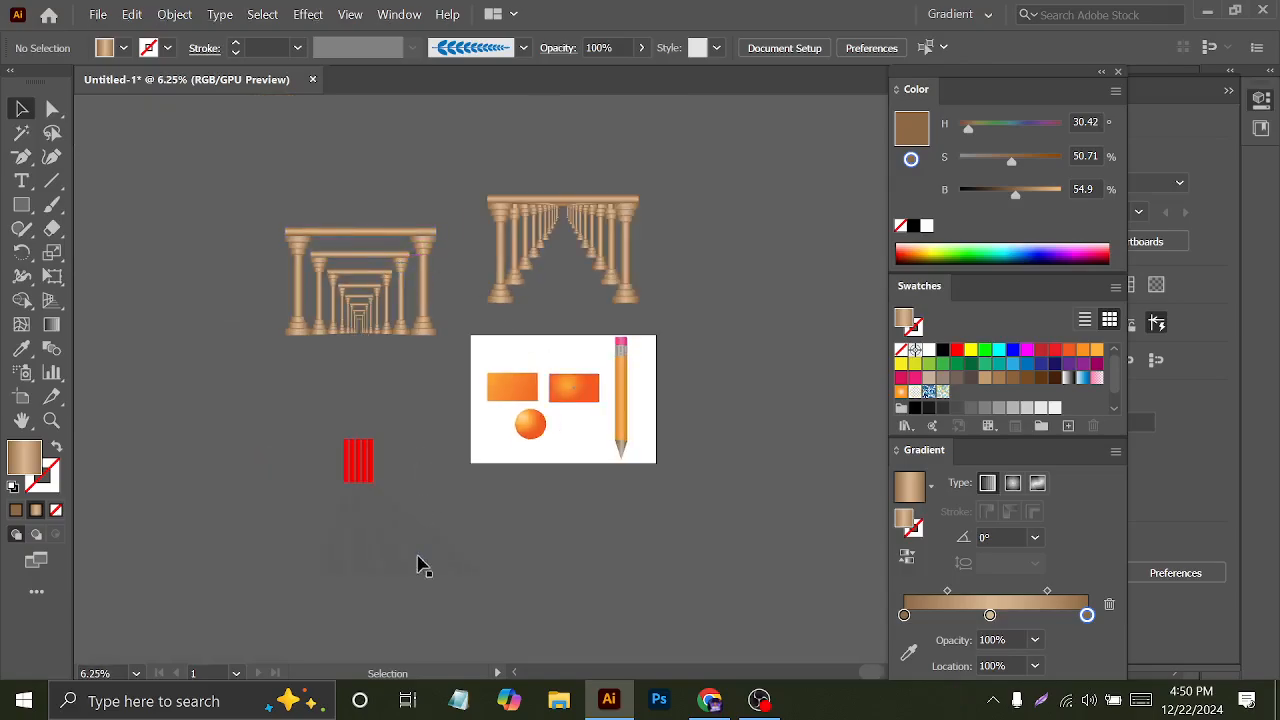
scroll(421, 548, up, 2)
drag(234, 320, 440, 578)
drag(378, 480, 691, 284)
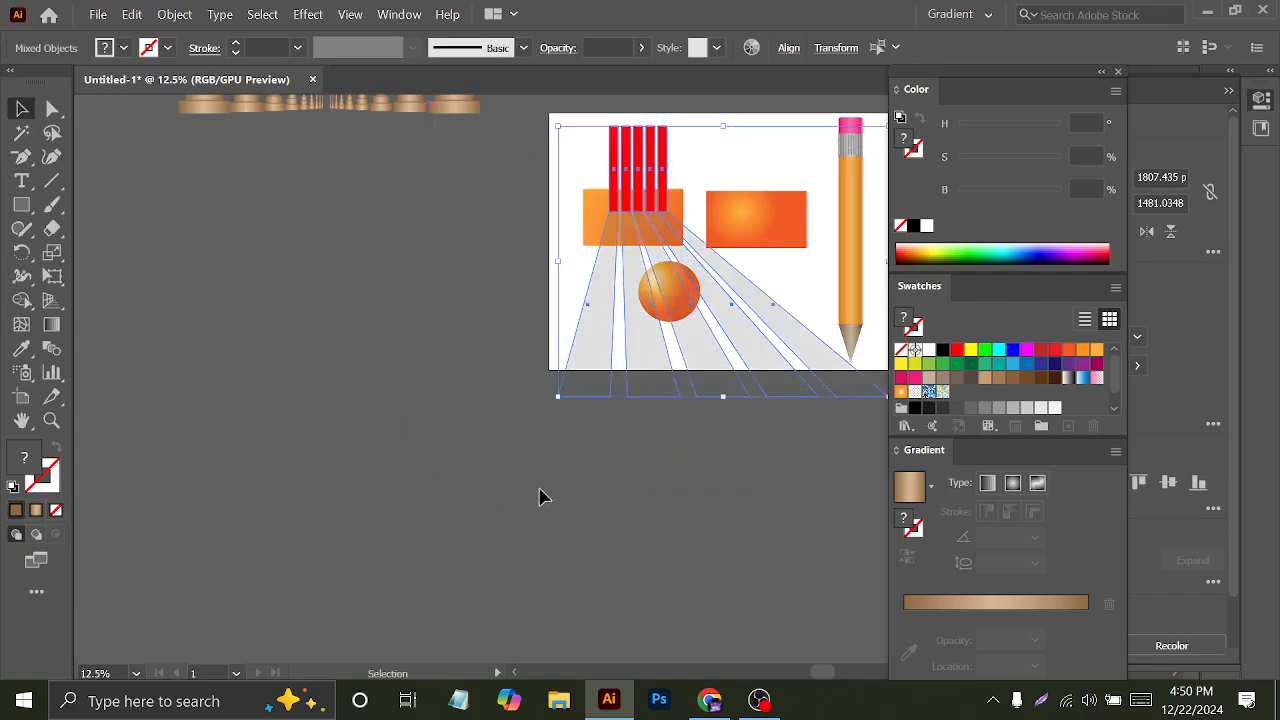
- Move the red stripes with their grey shadows off the artboard to its left, leaving the orange shapes and pencil on it
scroll(538, 497, down, 2)
drag(601, 430, 391, 490)
click(711, 517)
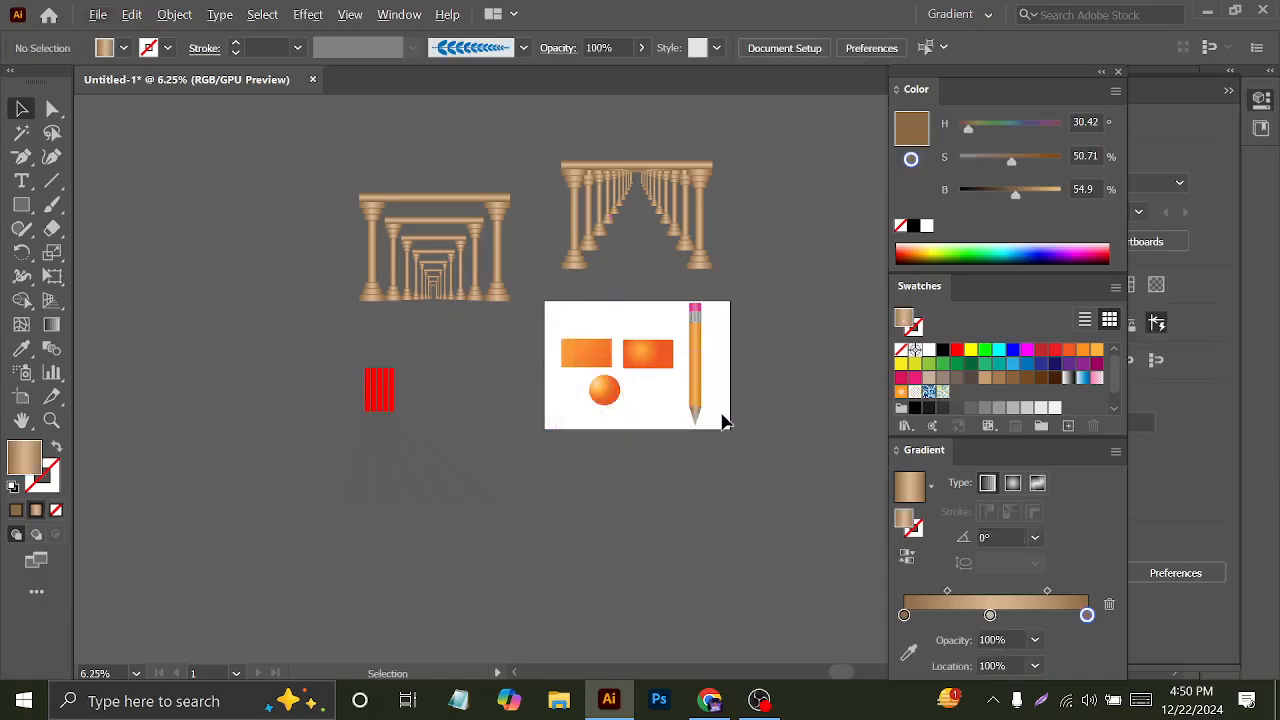
scroll(709, 429, up, 1)
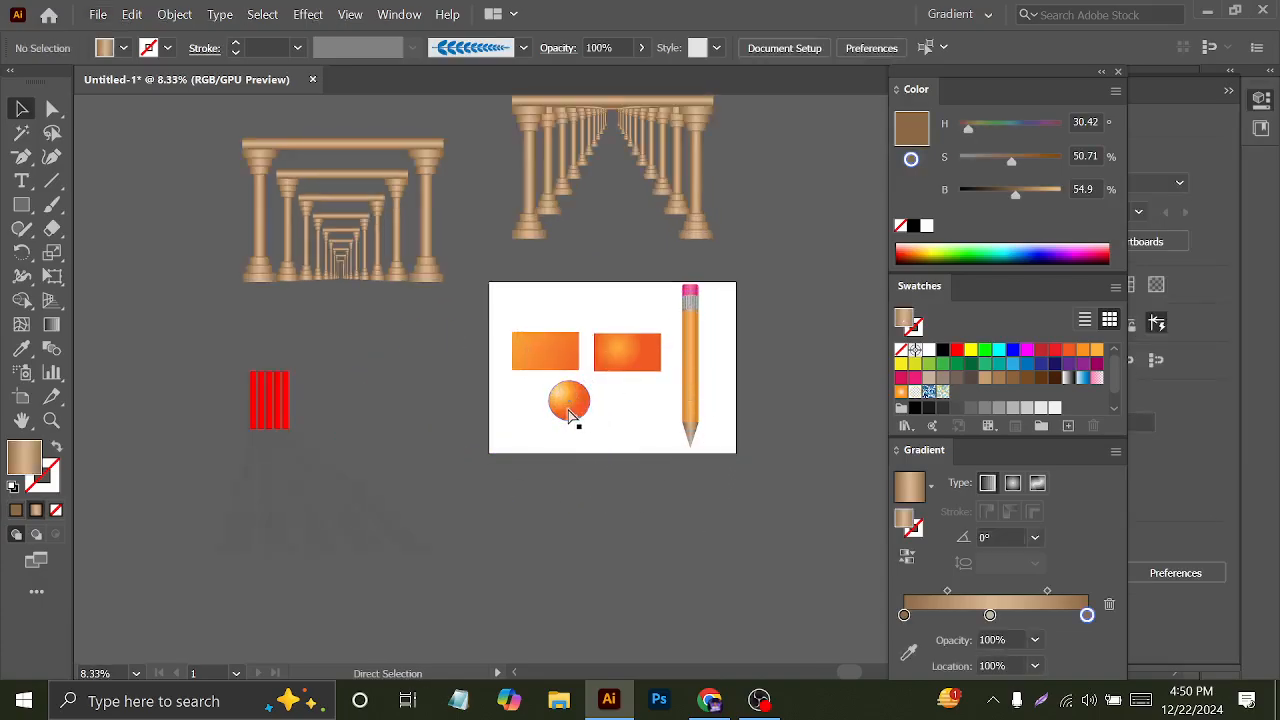
- Start a Save for Web export of the artboard and set its format to JPEG
click(98, 14)
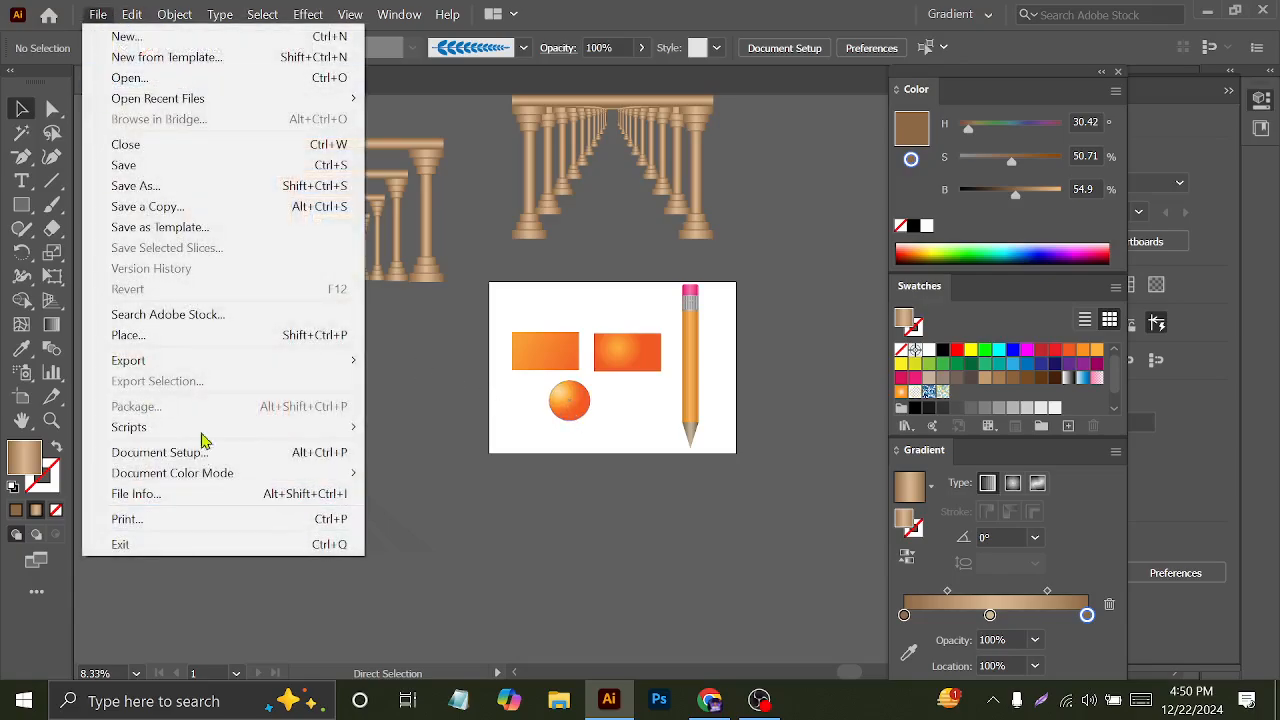
mouse_move(205, 365)
click(453, 403)
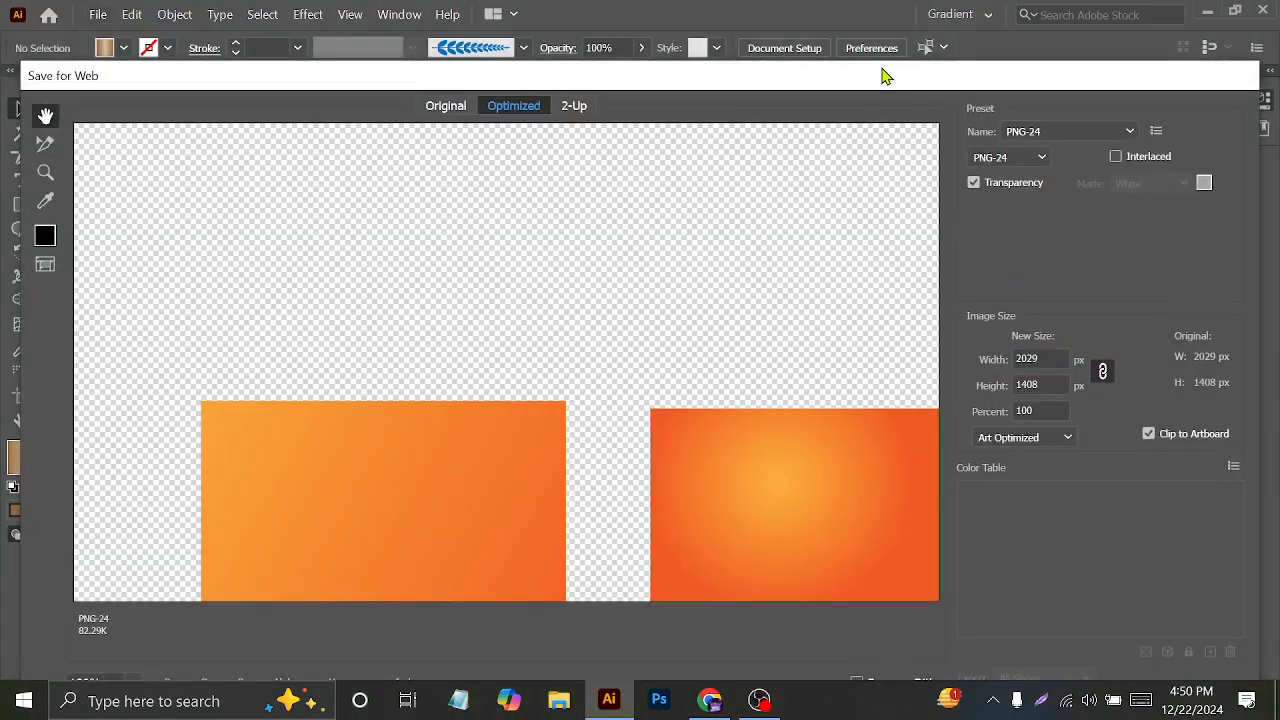
drag(883, 75, 874, 6)
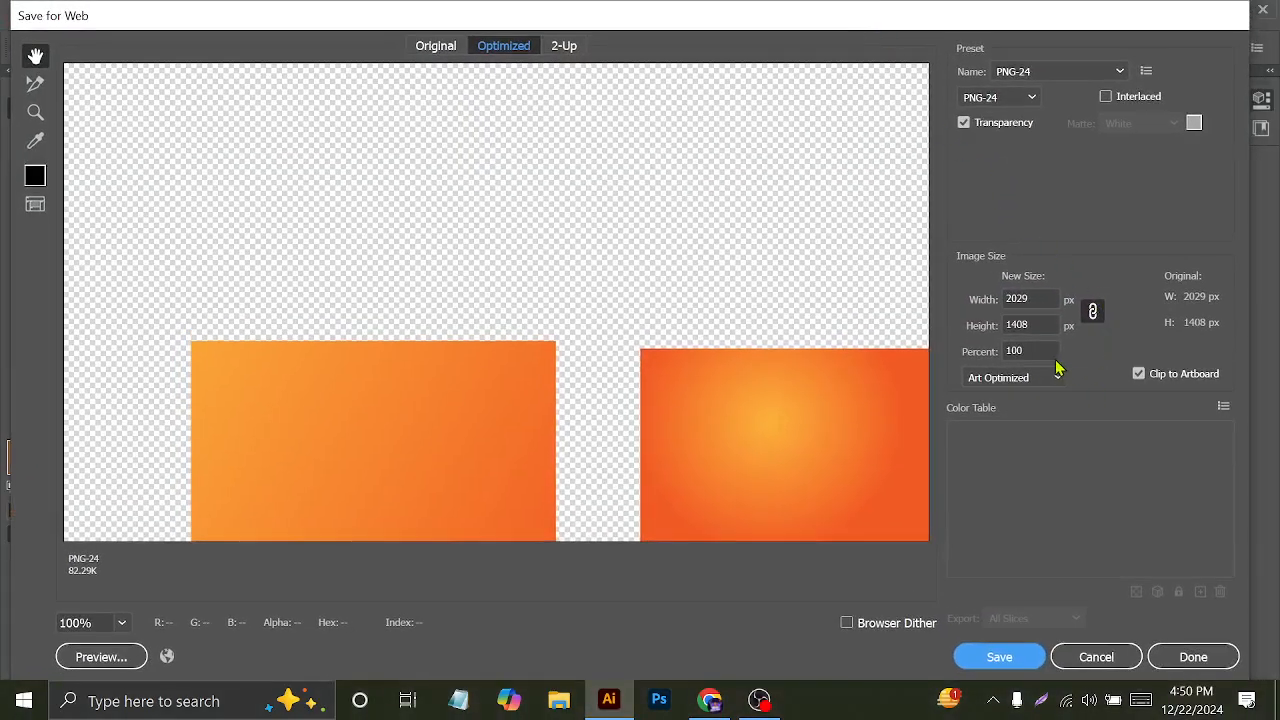
click(1042, 351)
click(1005, 97)
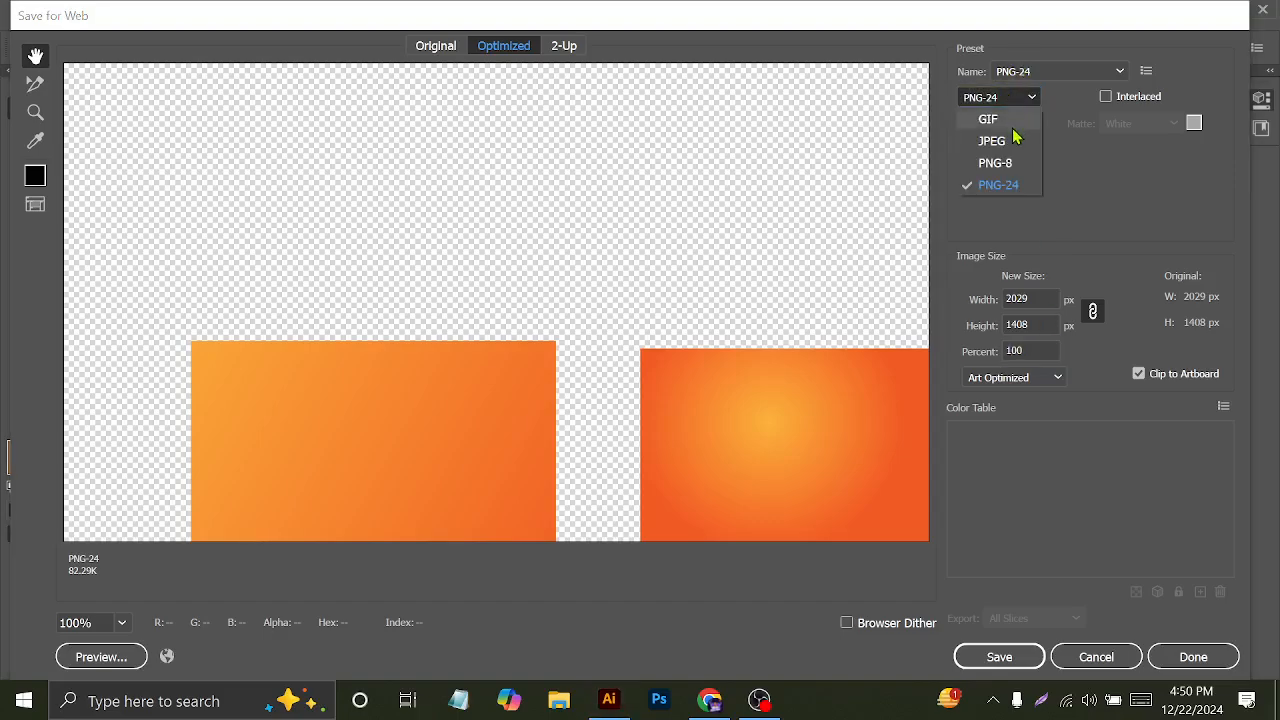
click(1014, 134)
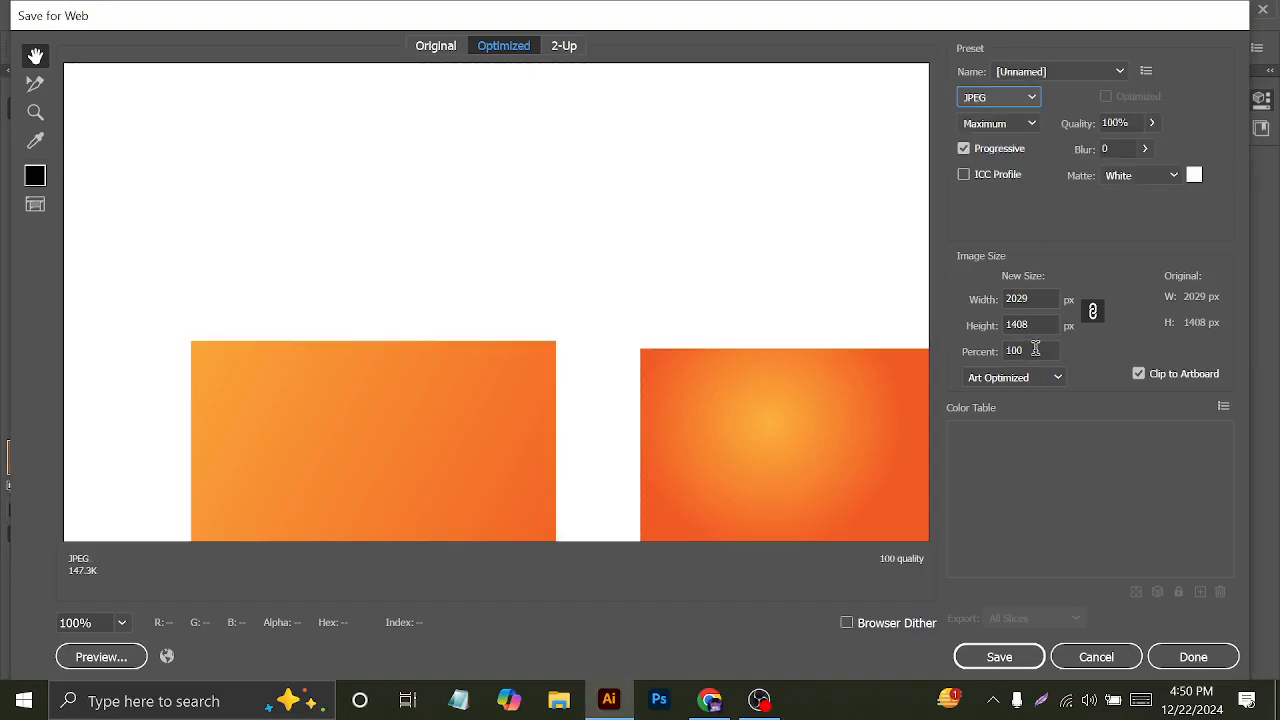
- Set the export scale to 1000 percent for an 8192 by 5685 px image
click(1036, 349)
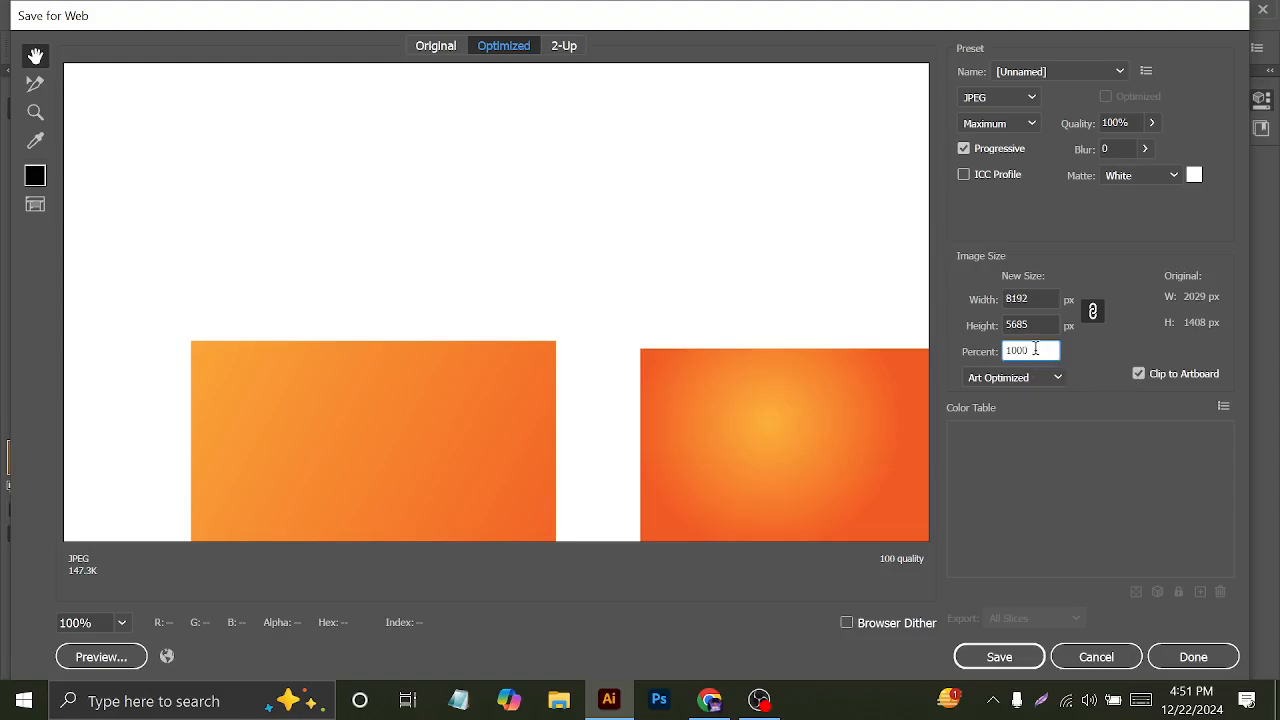
click(1030, 324)
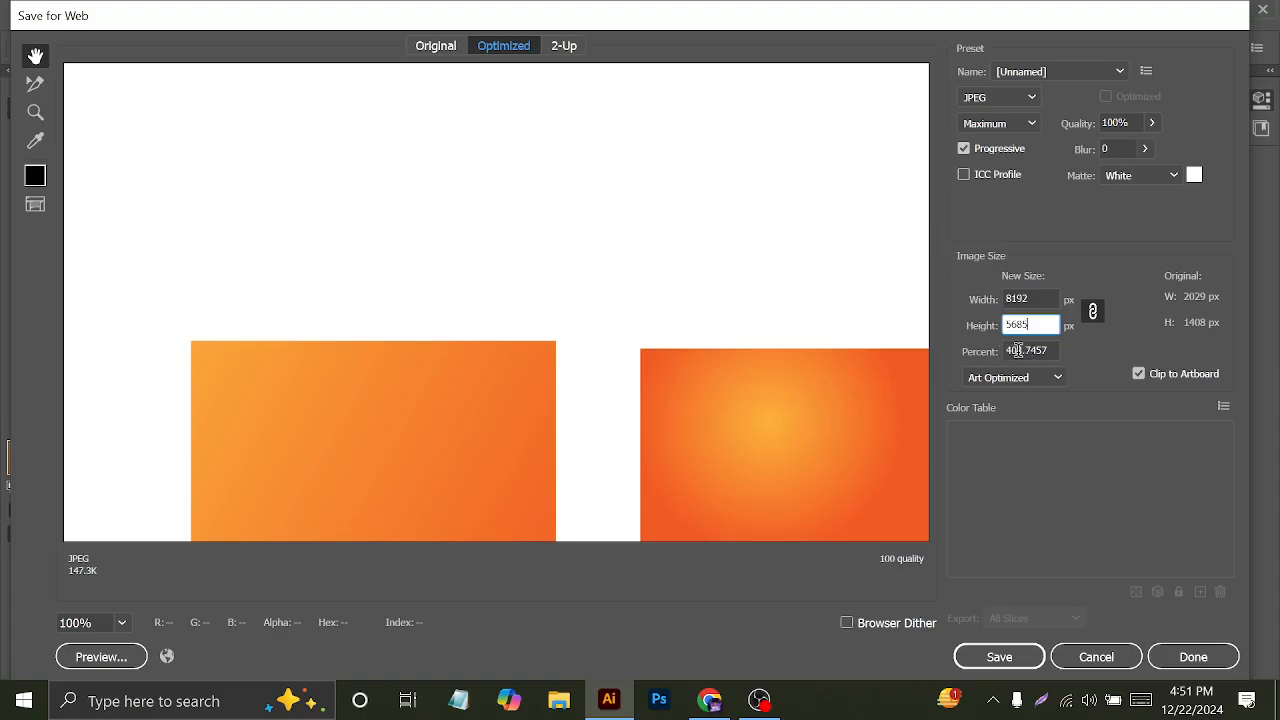
double_click(1018, 350)
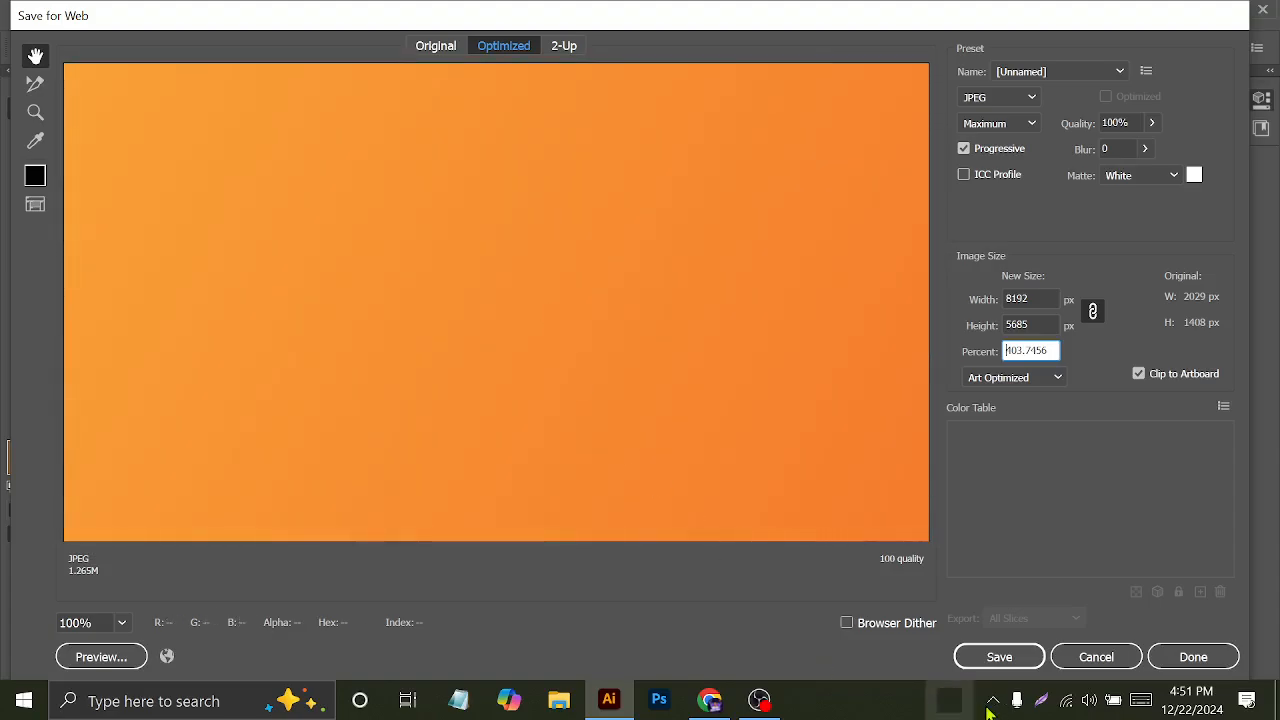
- Save the exported JPEG to the Desktop under the file name 1
click(999, 657)
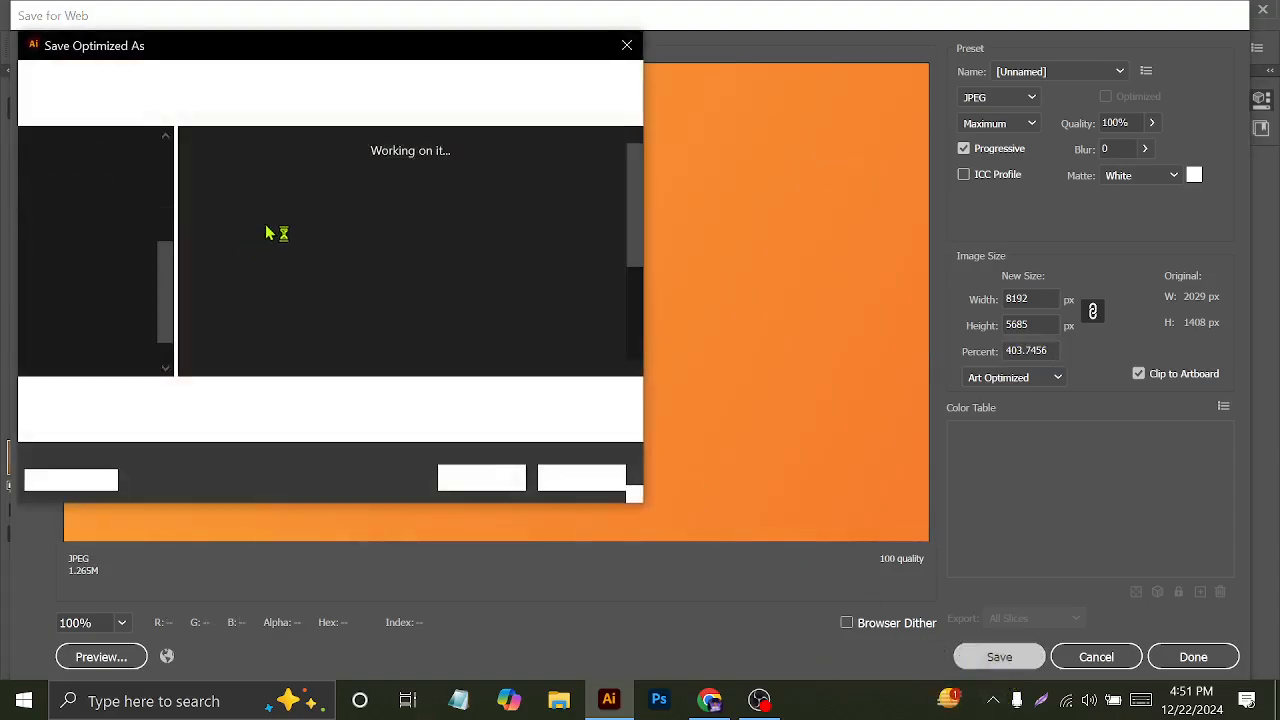
click(85, 196)
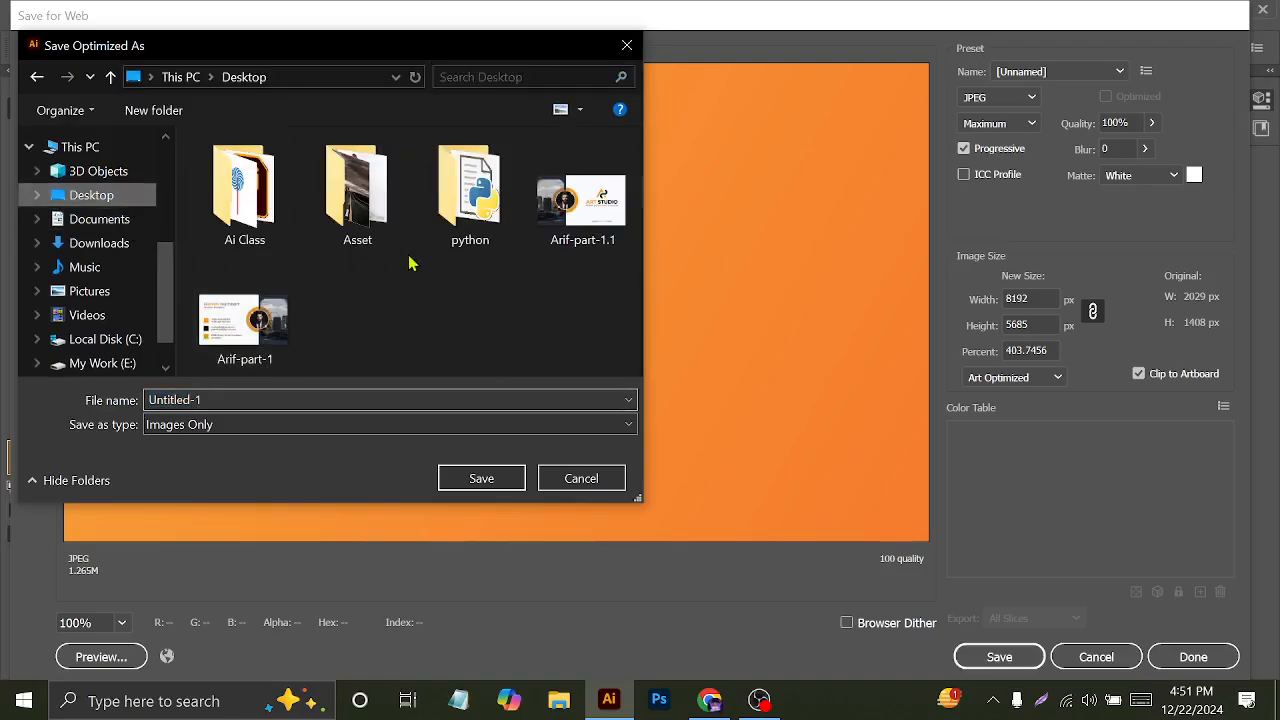
double_click(323, 400)
text(1)
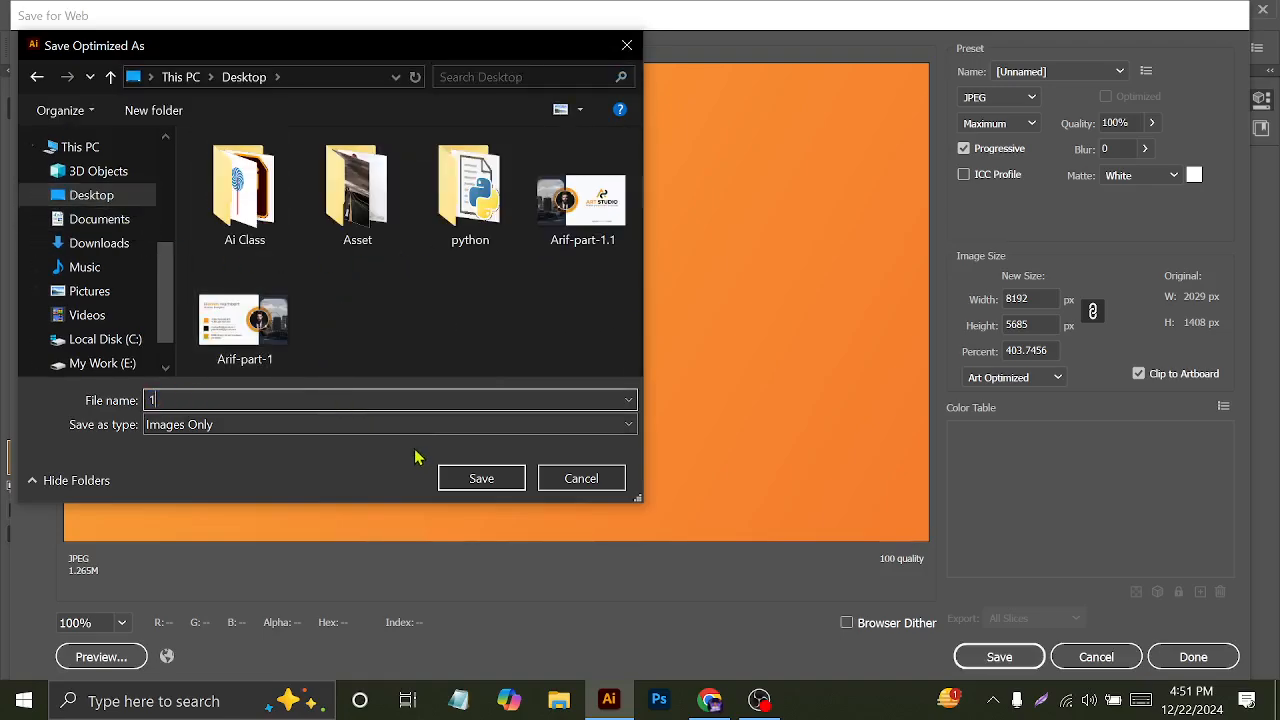
click(464, 475)
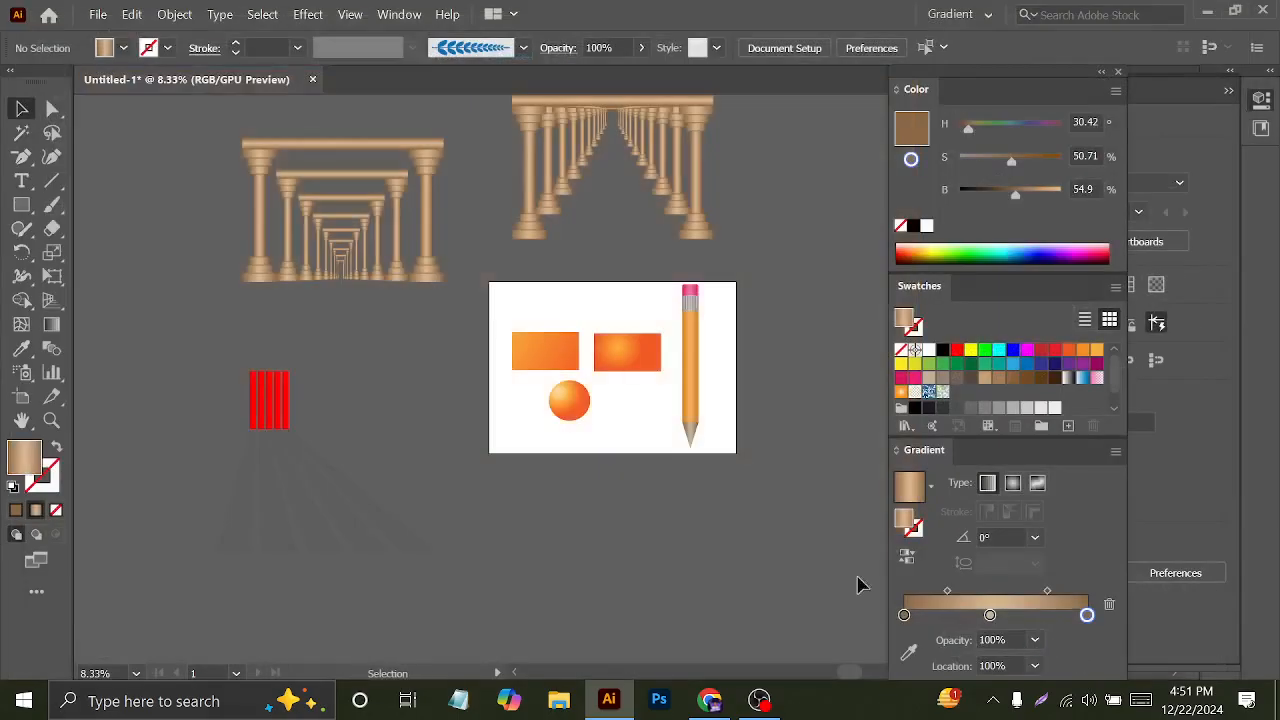
- Move the orange shapes and pencil off the artboard to its right and place the nested arch colonnade on the artboard
drag(768, 495, 674, 391)
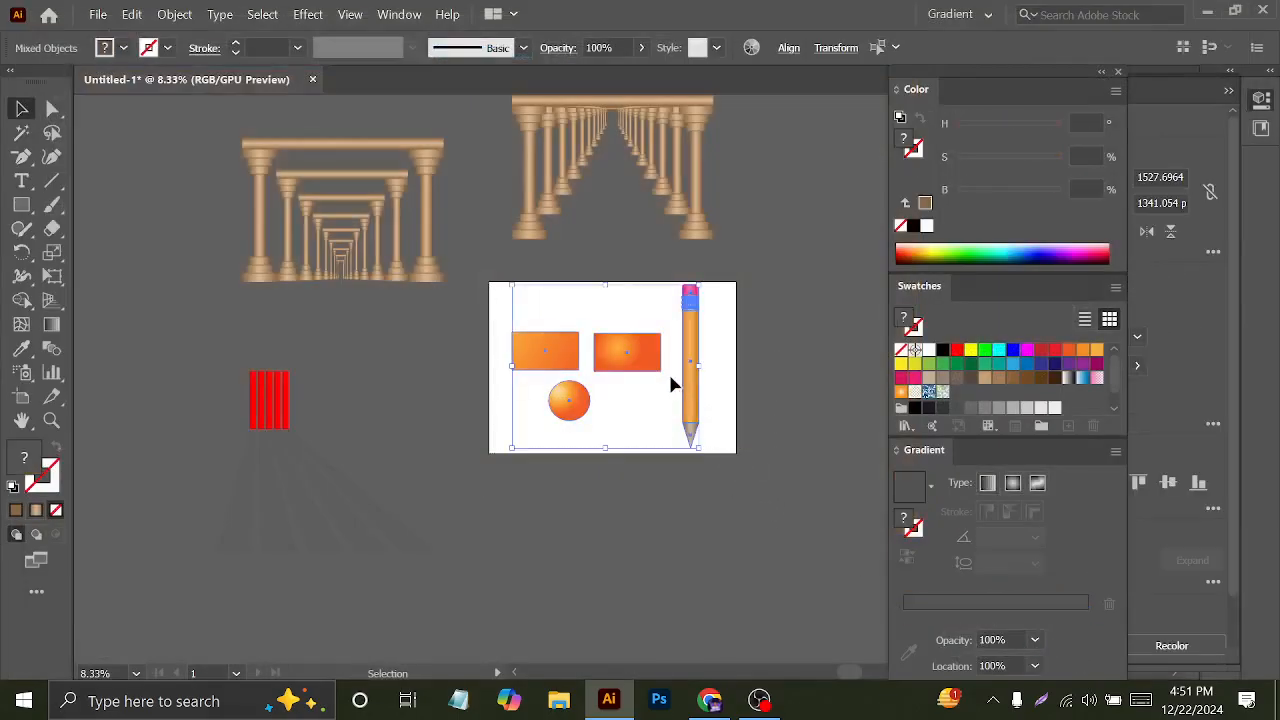
drag(596, 358, 828, 357)
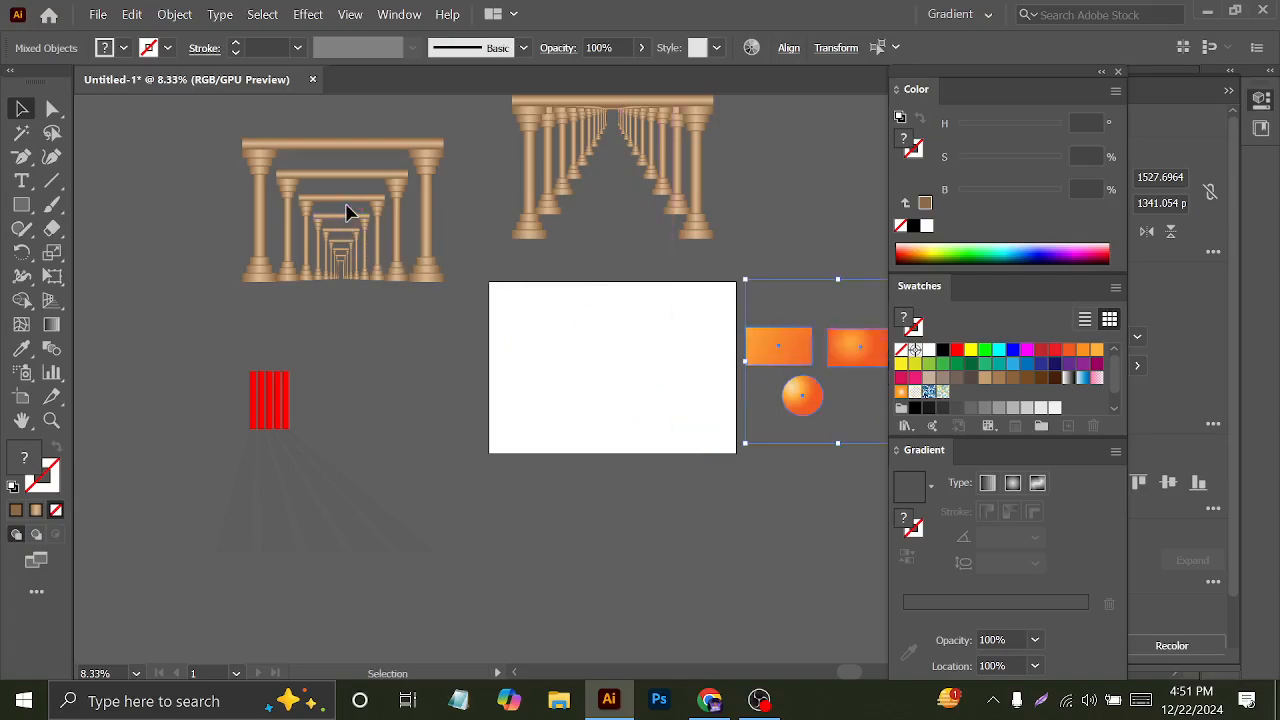
drag(368, 226, 407, 274)
key(ctrl+z)
drag(187, 128, 450, 302)
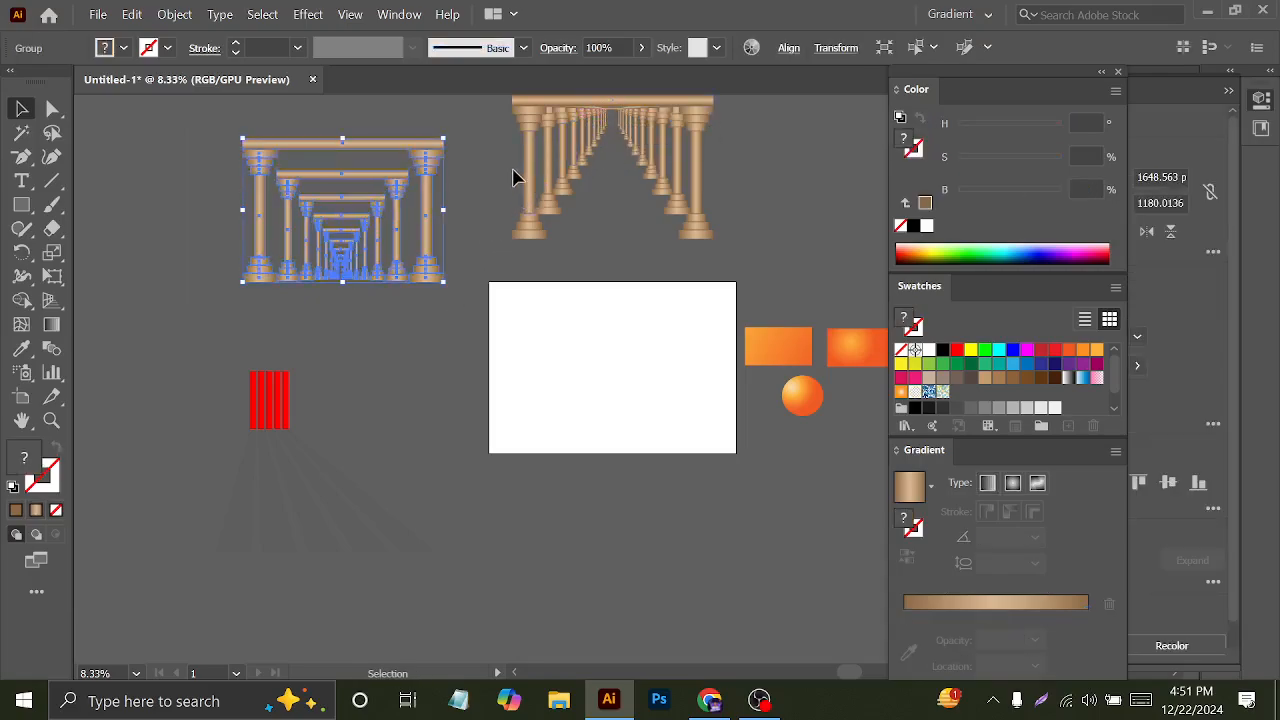
drag(378, 216, 654, 380)
- Start a Save for Web export of the artboard with the nested colonnade
click(98, 14)
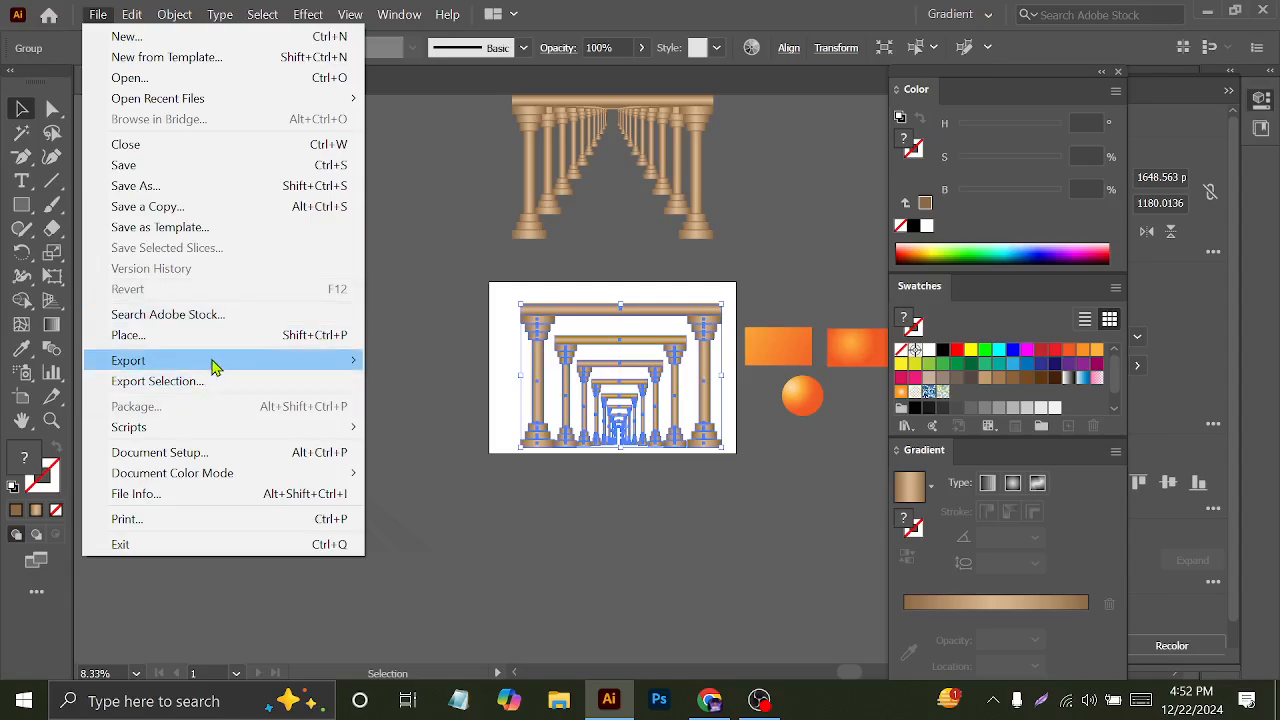
mouse_move(229, 366)
click(440, 403)
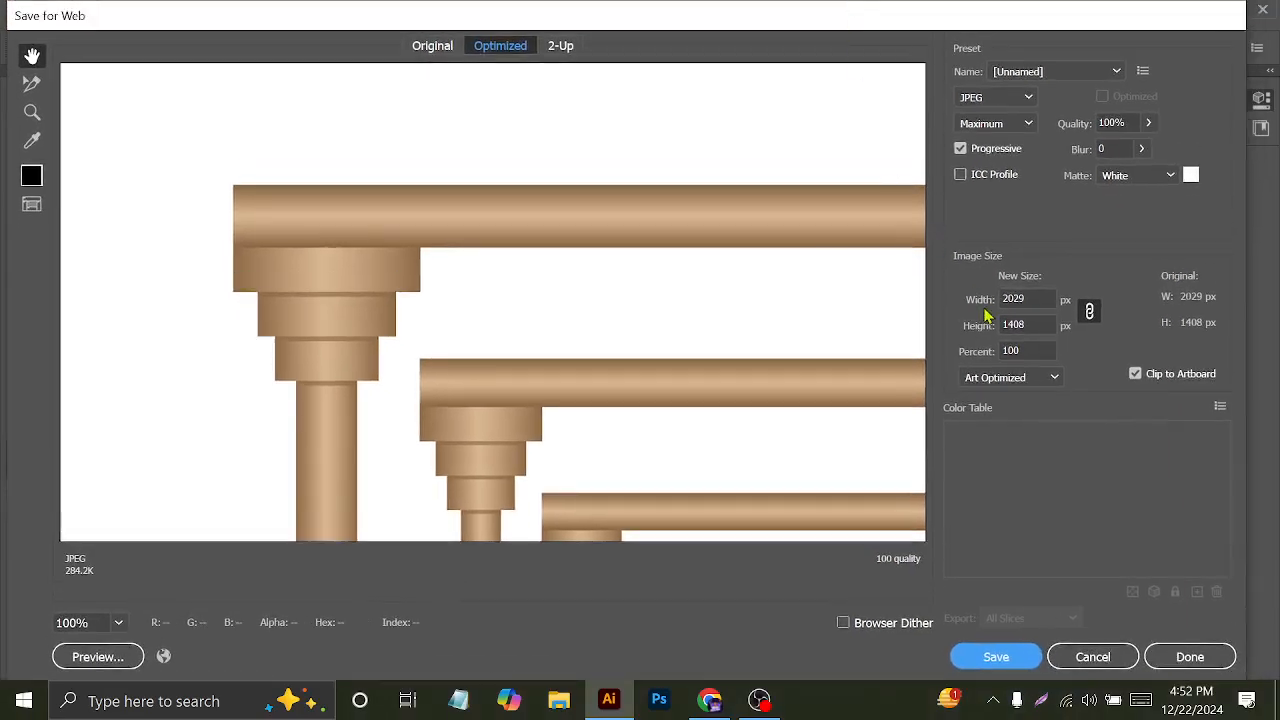
- Set the colonnade's export scale to 403 percent
click(1032, 353)
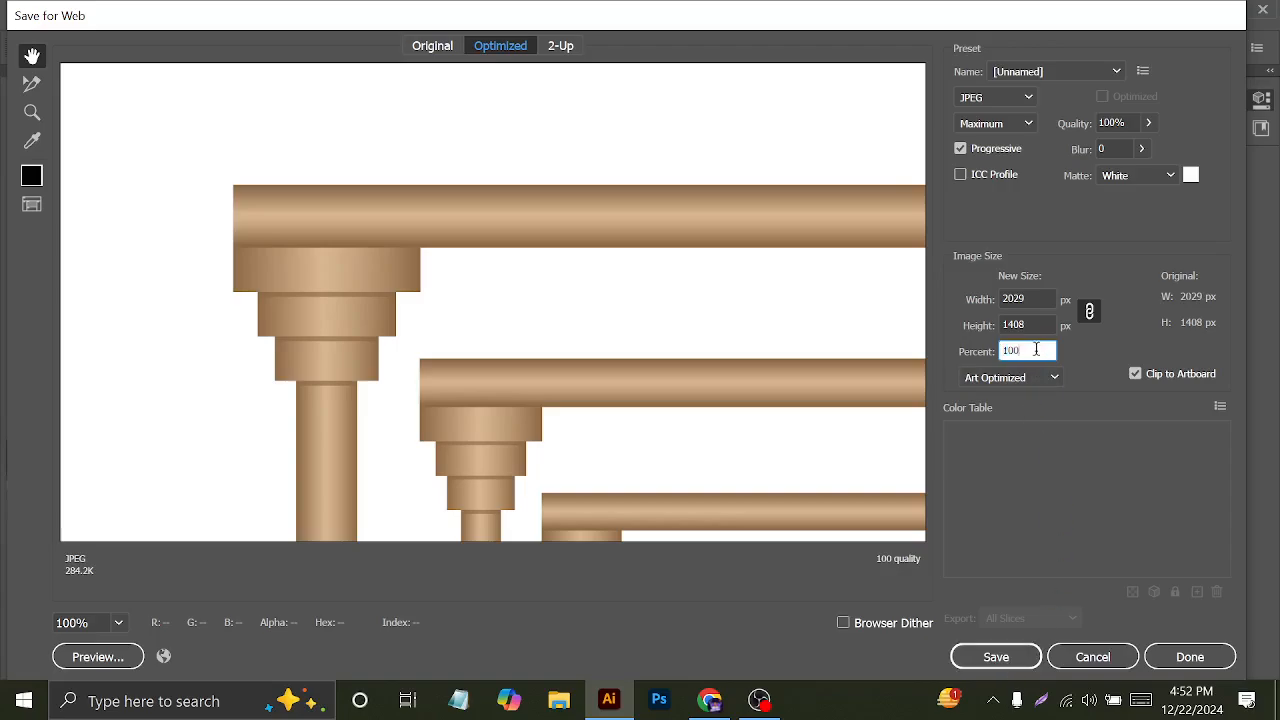
drag(1036, 349, 960, 358)
text(4)
text(3)
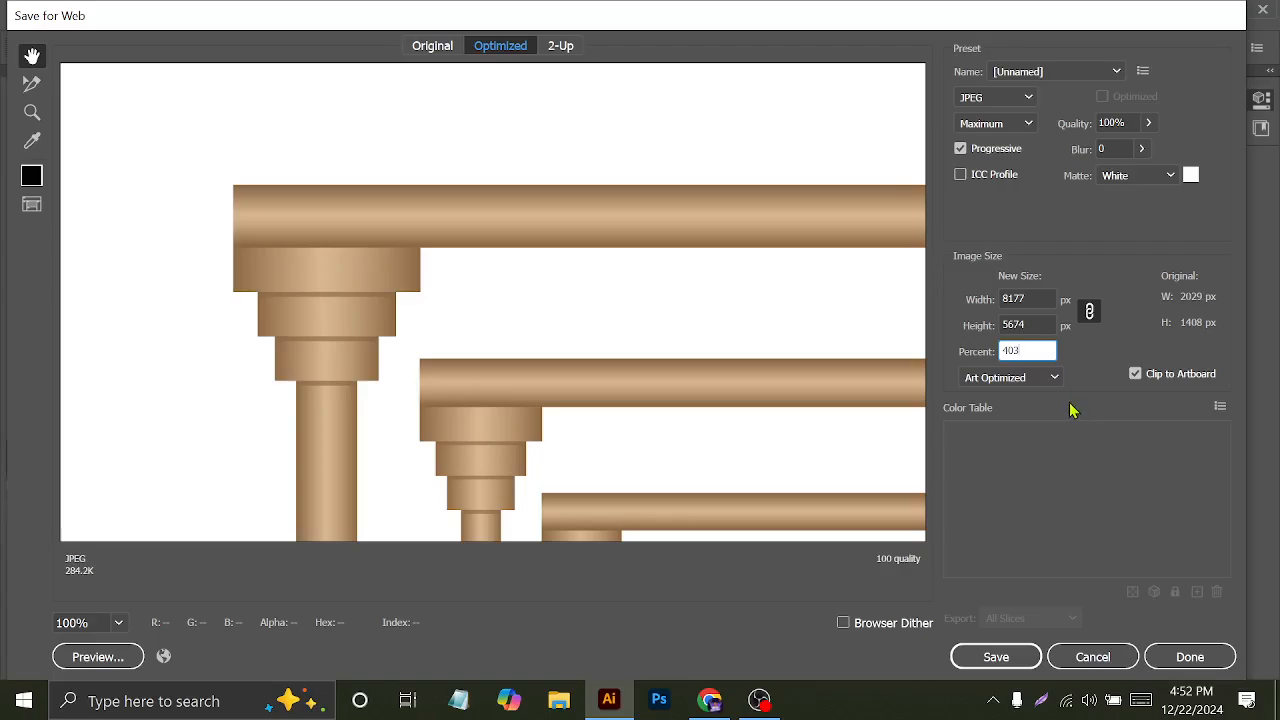
click(1044, 321)
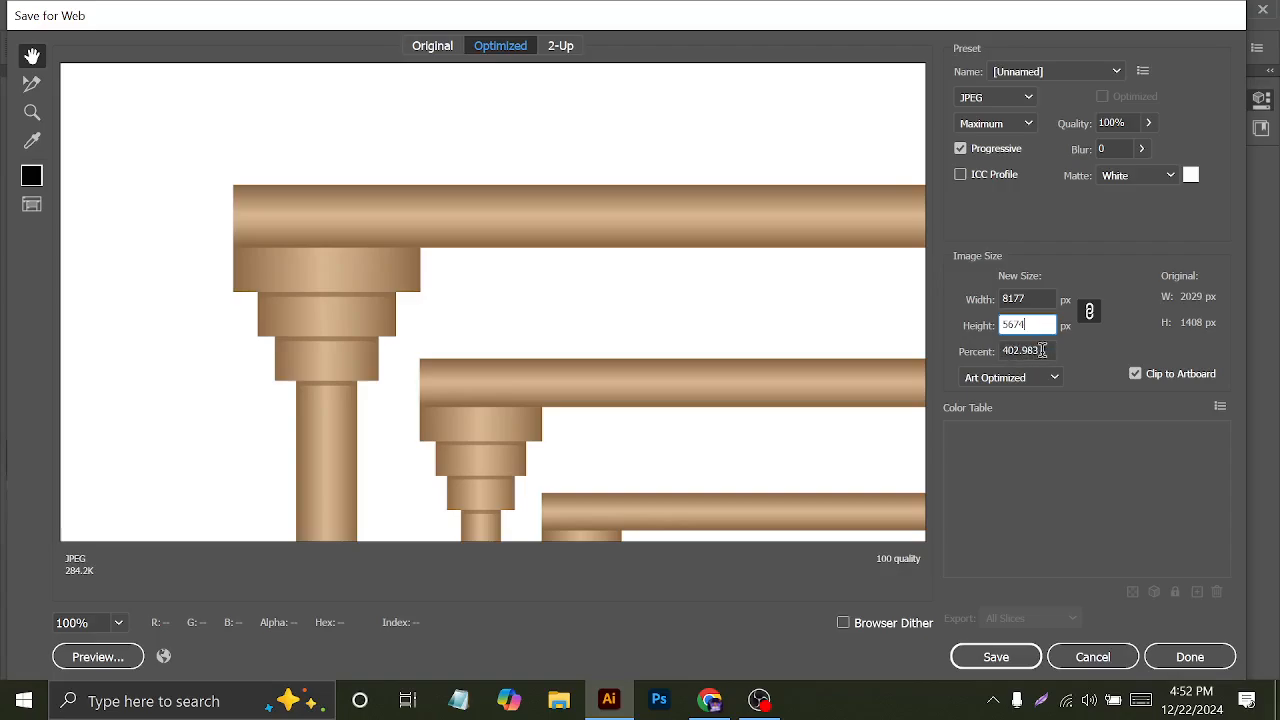
double_click(1041, 350)
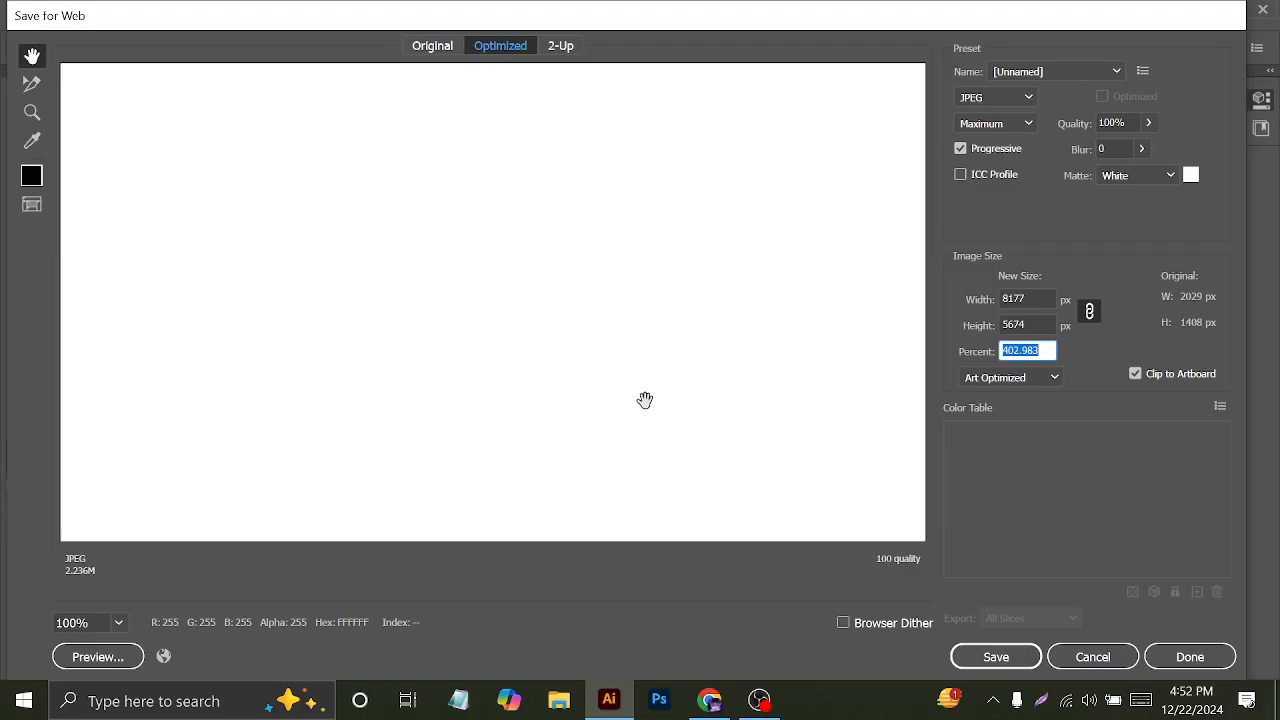
- Examine the column and beam edges in the enlarged export preview and cancel the file saving
mouse_move(666, 434)
mouse_down()
mouse_move(537, 249)
mouse_move(427, 204)
mouse_up()
drag(727, 417, 396, 202)
drag(771, 351, 514, 311)
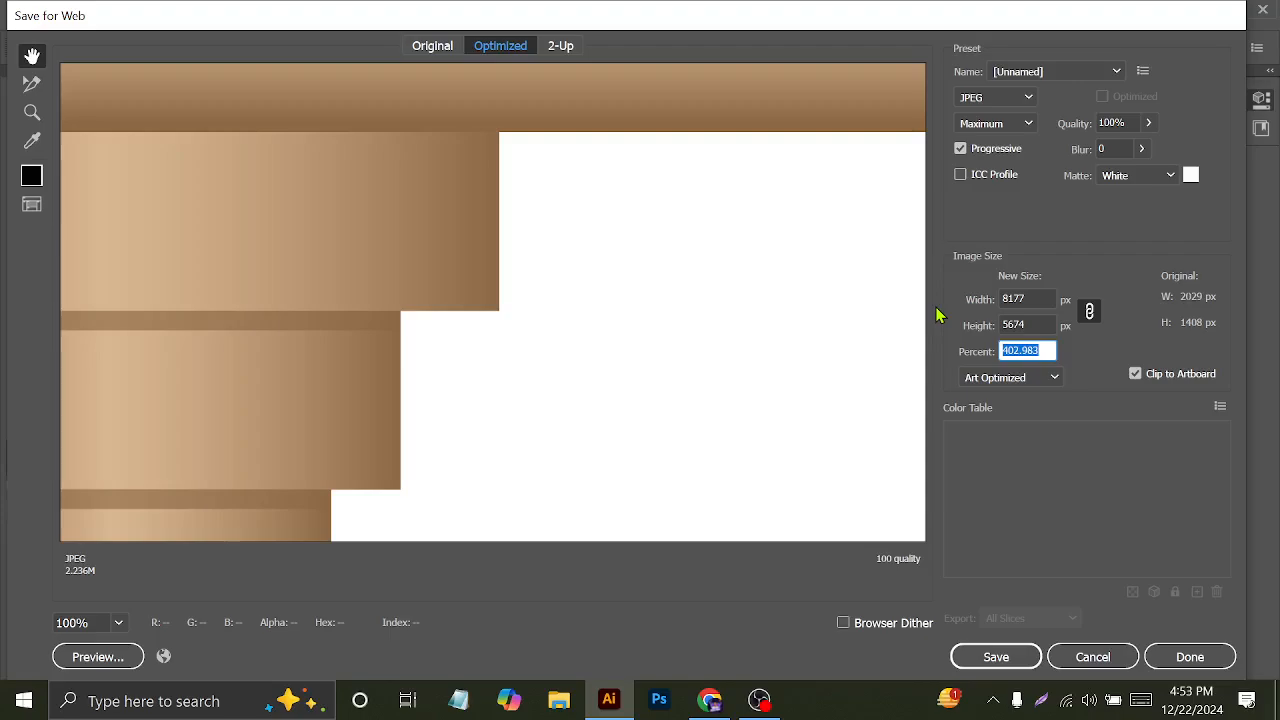
click(1000, 656)
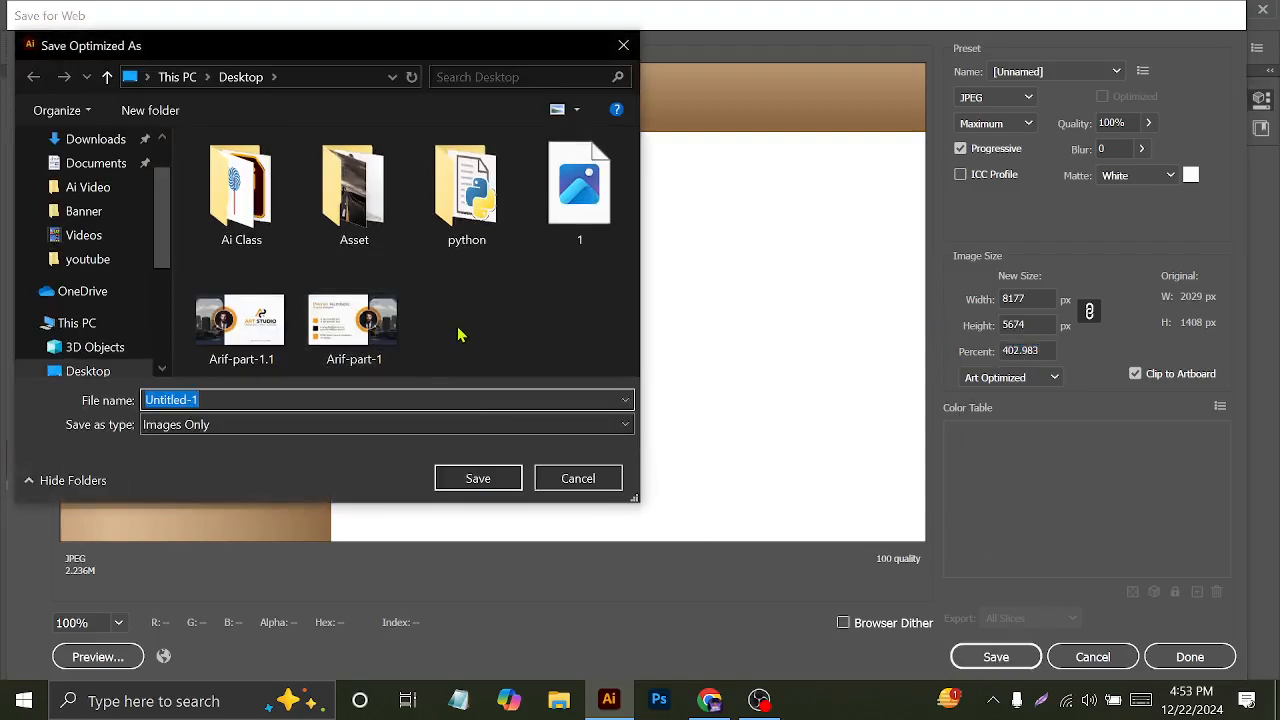
click(562, 480)
- Set the colonnade's export scale to 1000000 percent for an 8192 by 5685 px image
click(1025, 351)
double_click(1020, 351)
text(1000000)
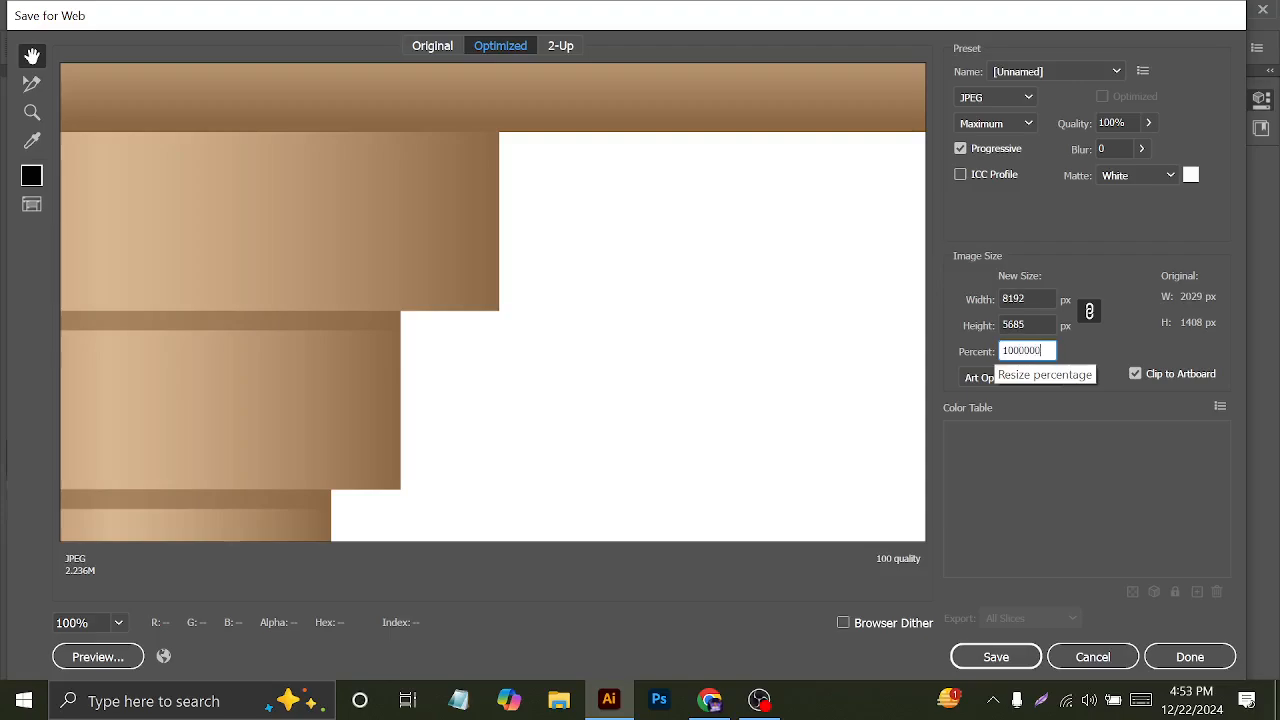
click(1018, 298)
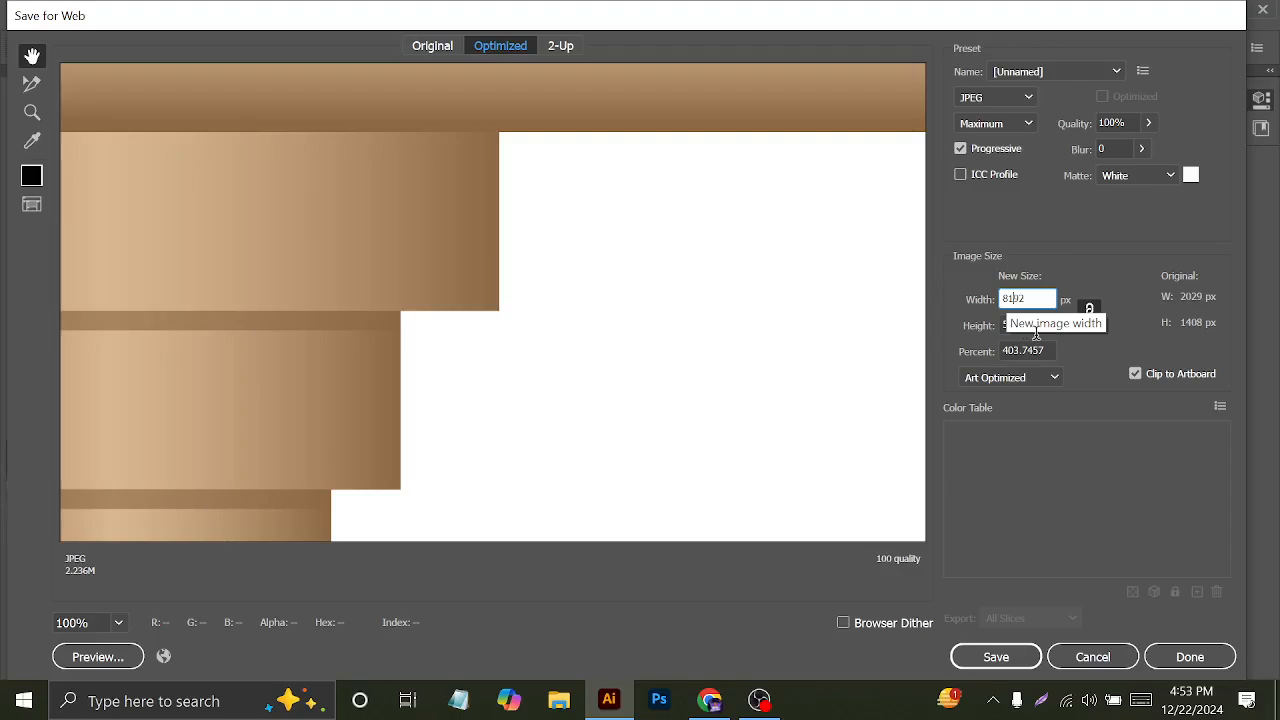
key(shift+Right)
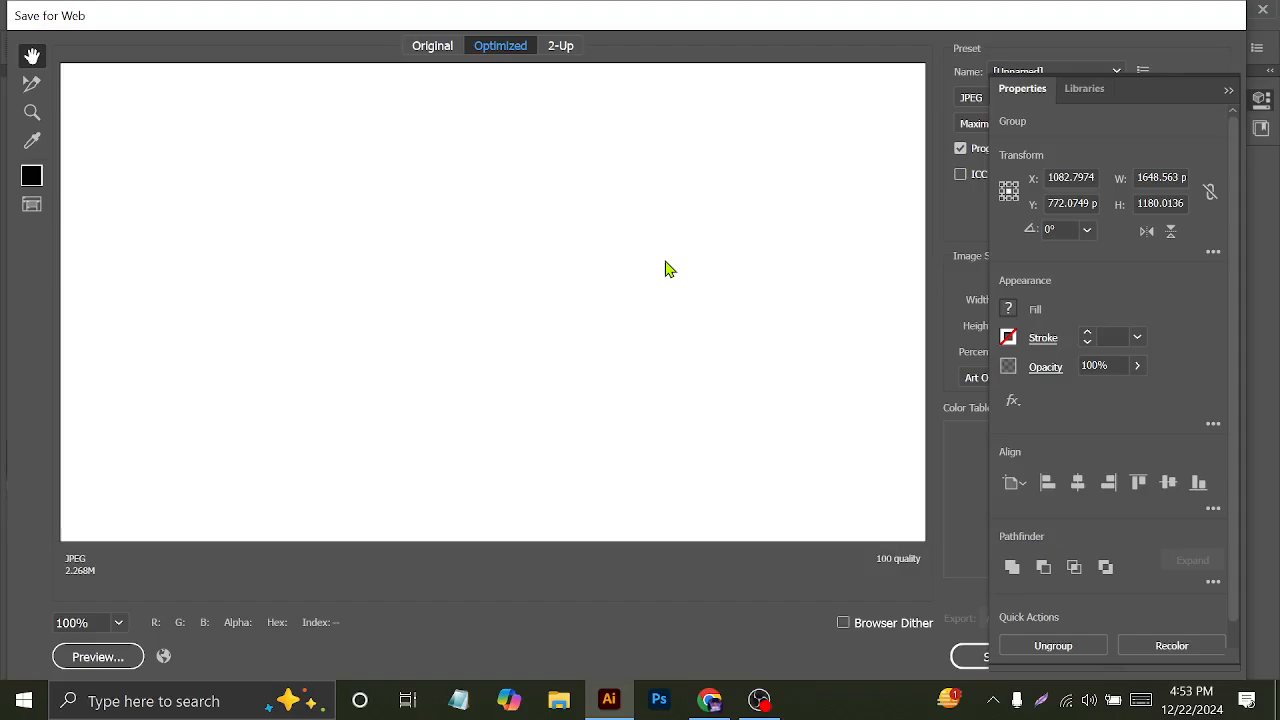
- Save the colonnade JPEG to the Desktop under the file name 2
click(966, 657)
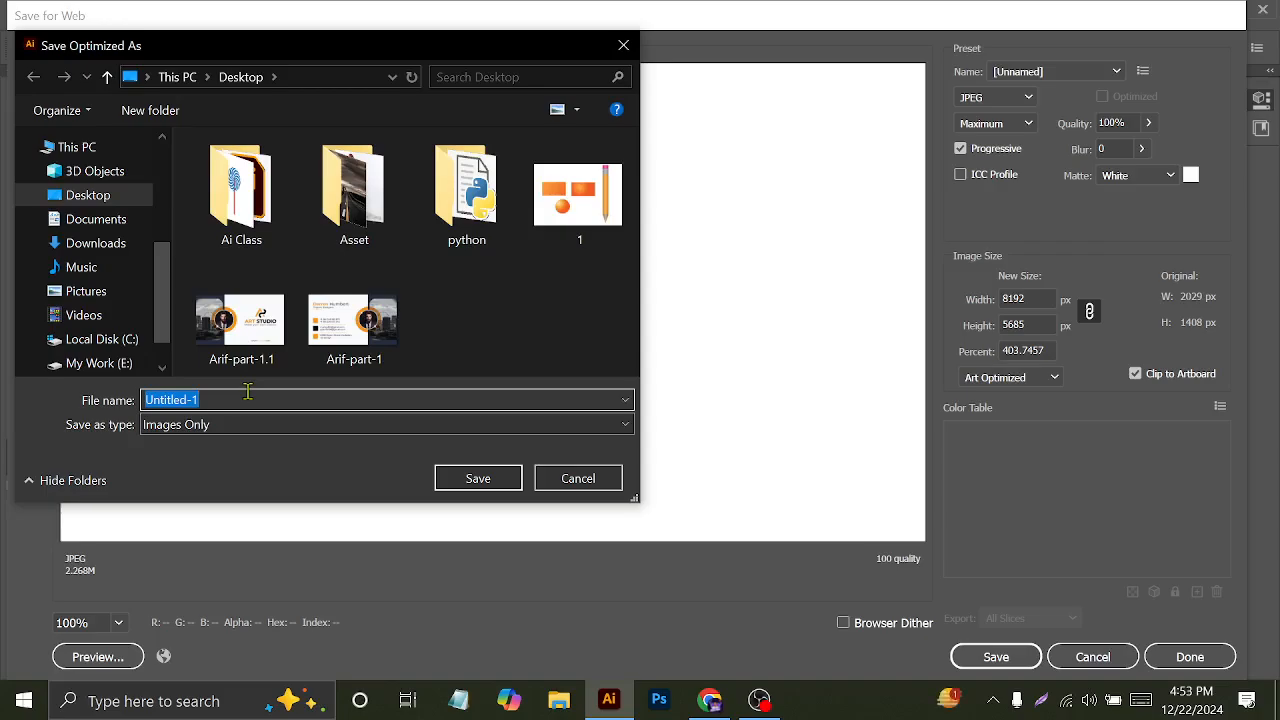
text(2)
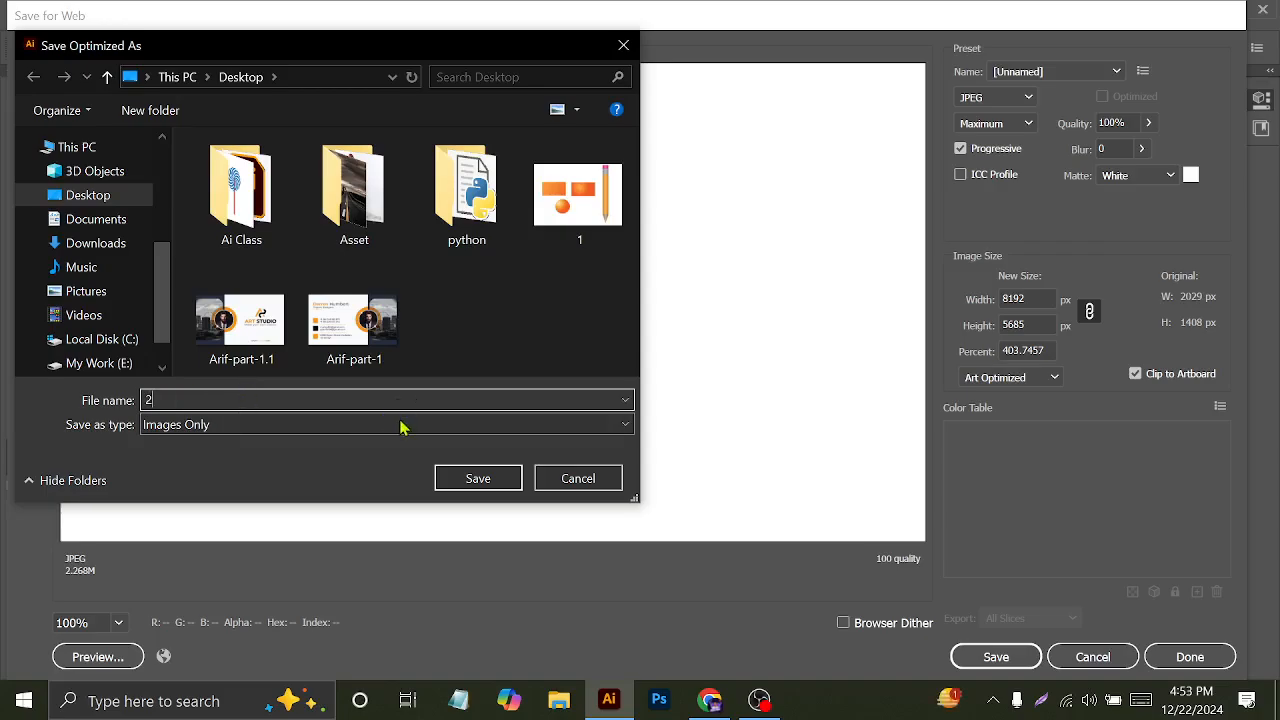
click(475, 480)
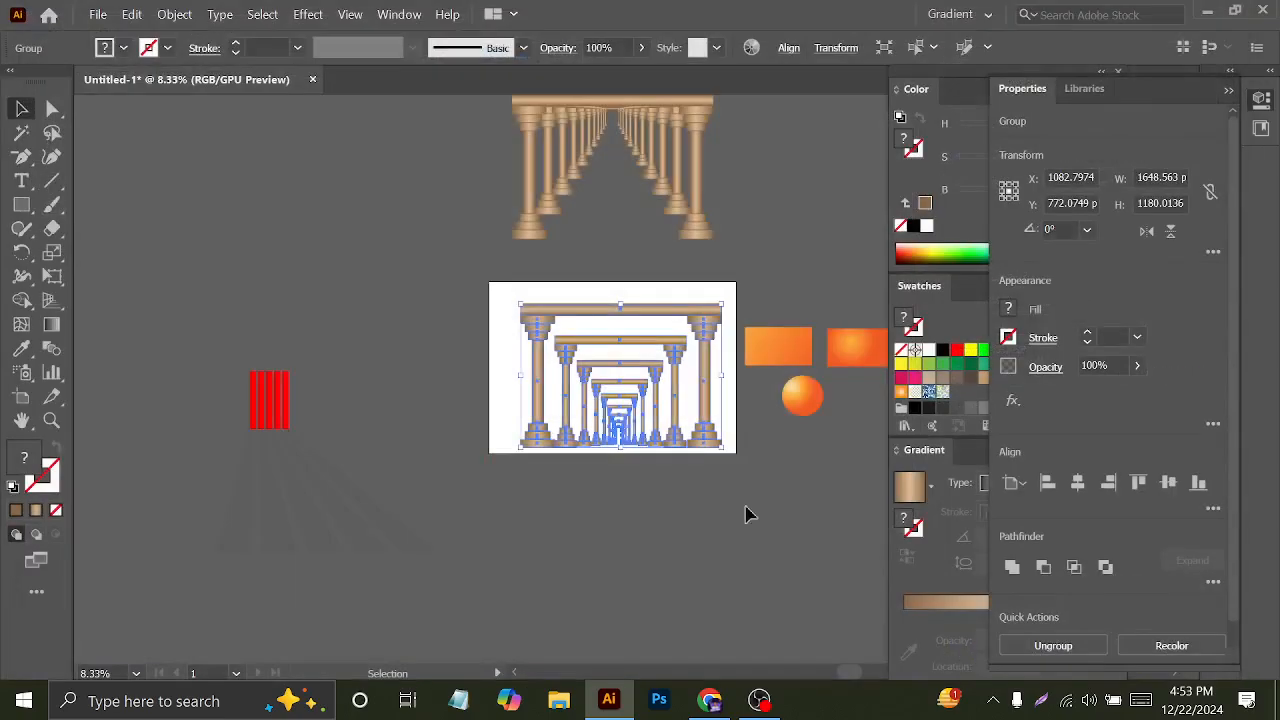
- Move the nested colonnade off the artboard to its left and place the red stripes with their fanned shadows on the artboard
drag(600, 314, 304, 350)
drag(190, 378, 336, 528)
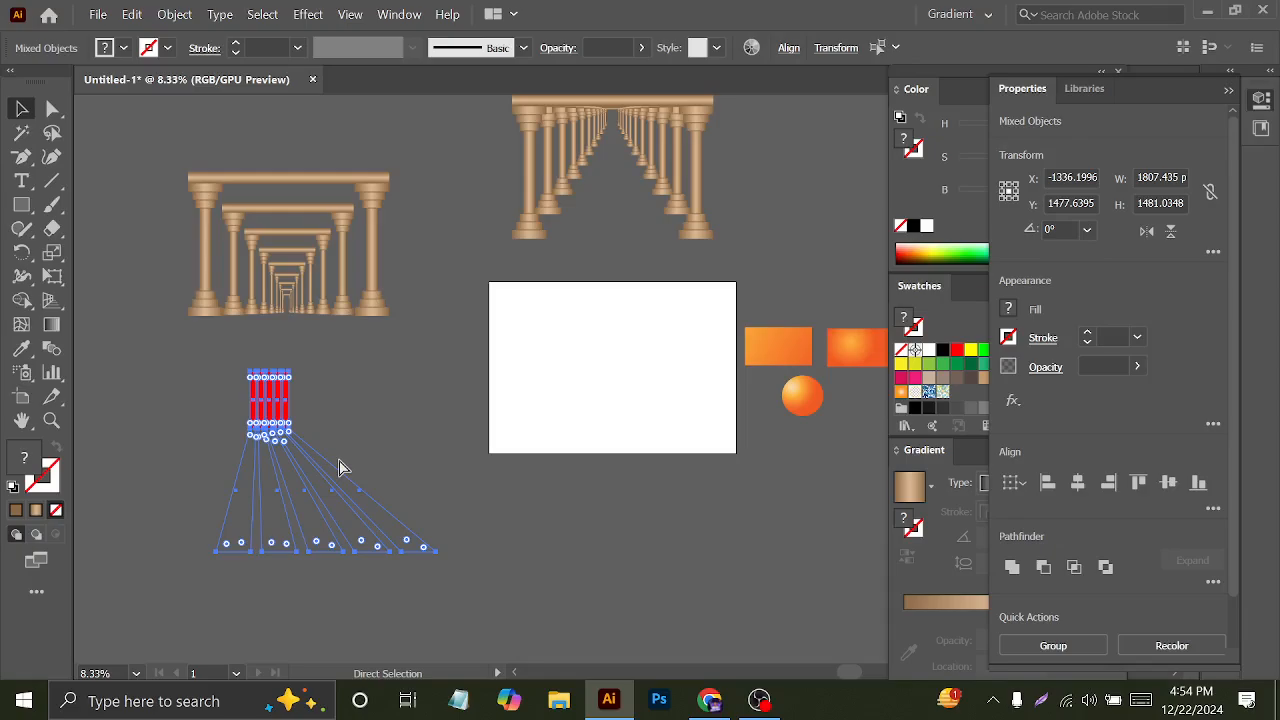
key(v)
drag(286, 409, 582, 308)
- Group the red stripes with their shadows and shrink them to about 1722 by 1384 px so they fit the artboard
scroll(584, 309, up, 1)
drag(637, 541, 651, 527)
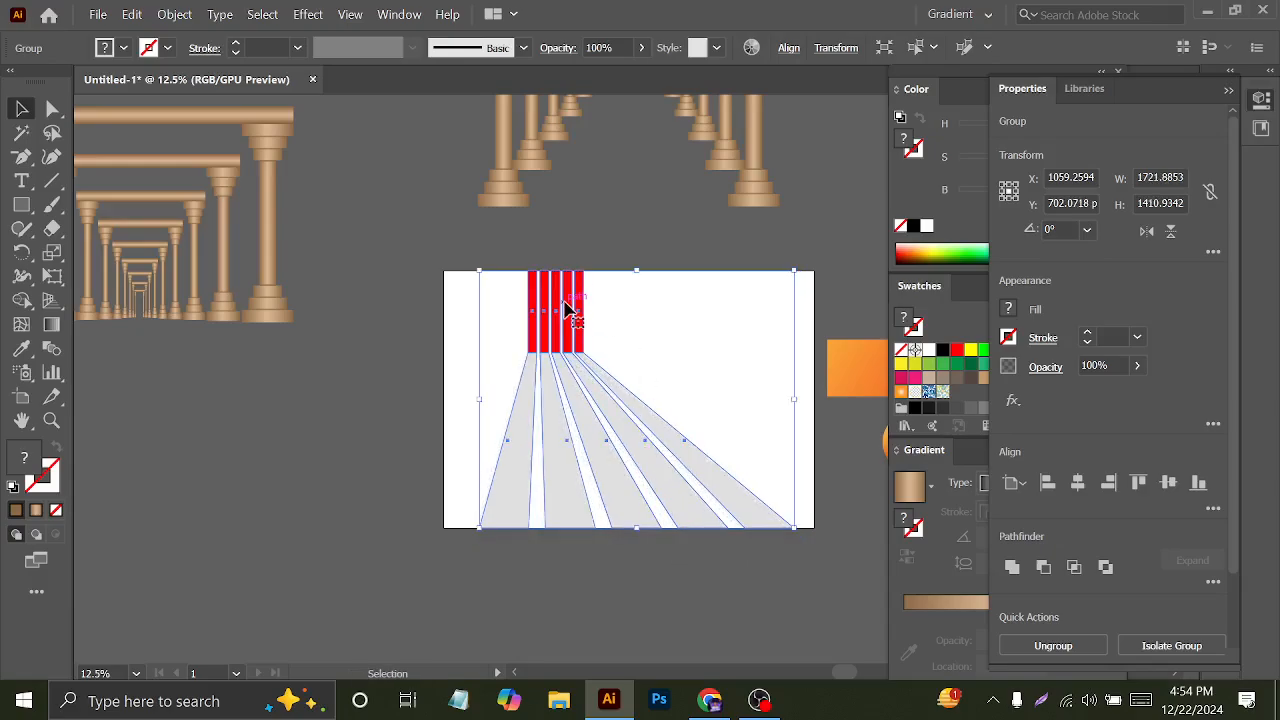
click(640, 274)
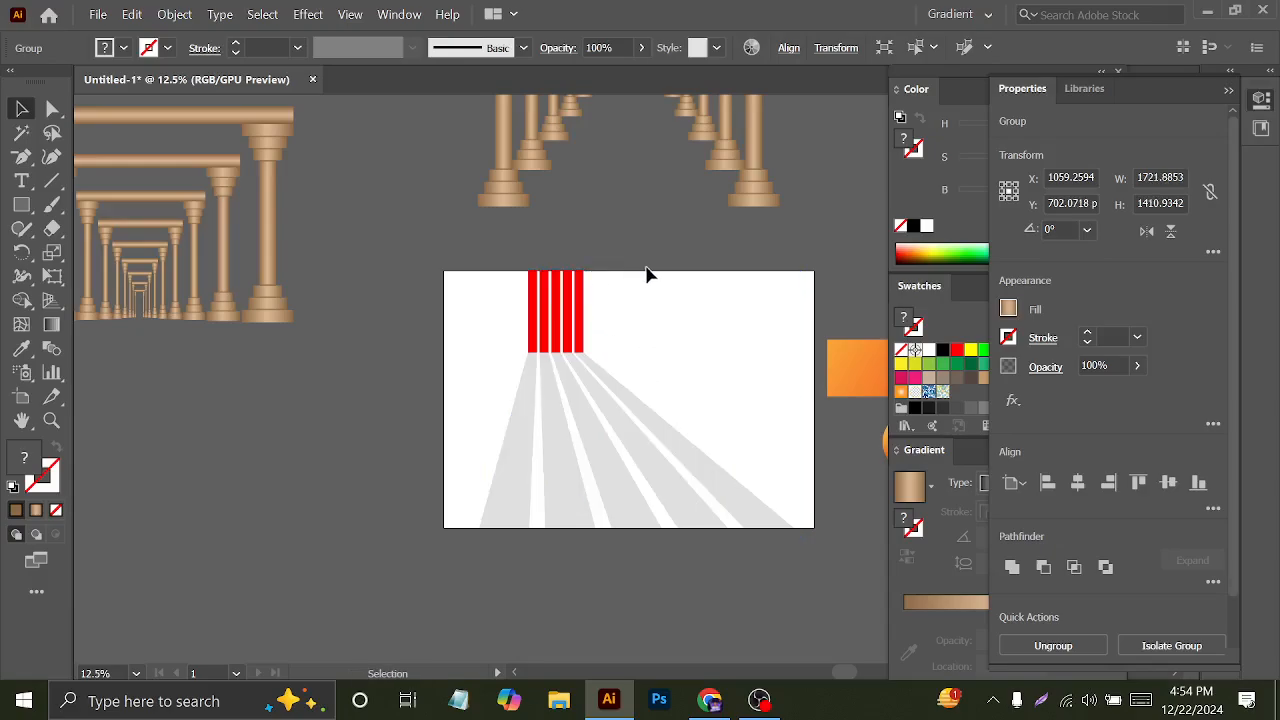
click(571, 300)
drag(637, 270, 632, 275)
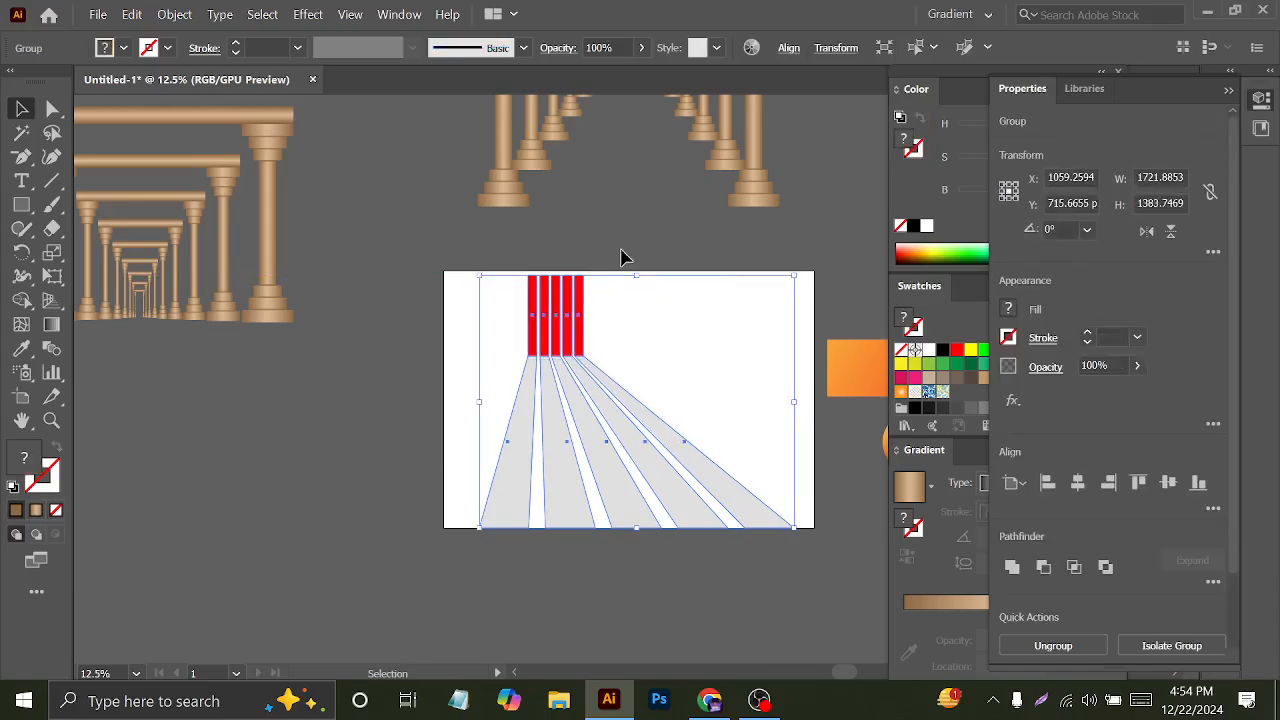
- Export the artboard with the red stripes and fanned shadows as a maximum-quality JPEG to the Desktop under the file name 3
click(623, 254)
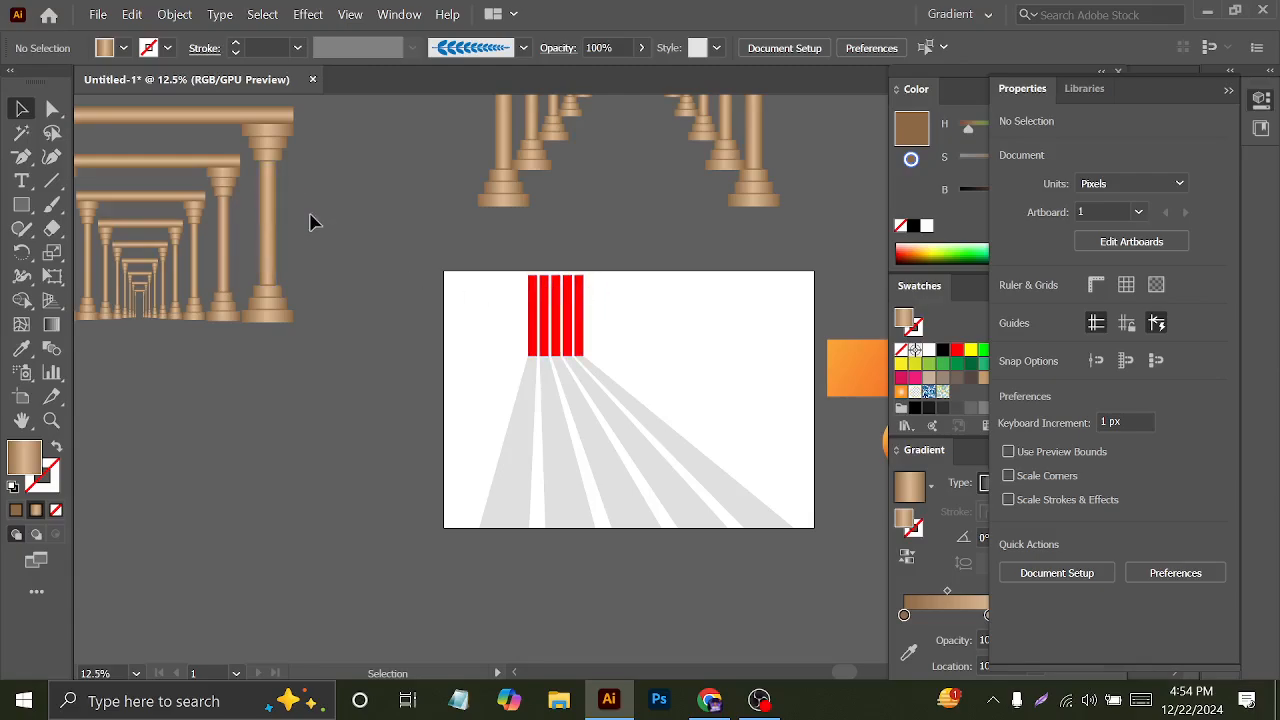
click(580, 428)
click(685, 369)
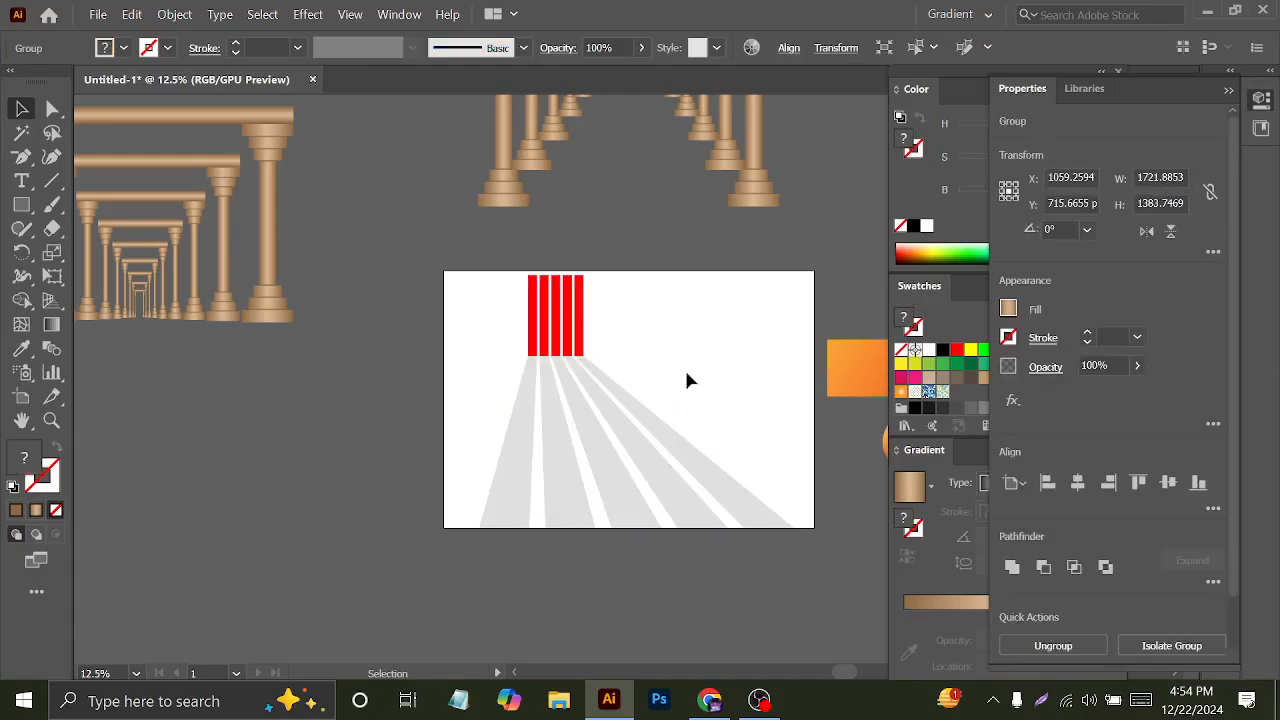
click(98, 14)
mouse_move(165, 364)
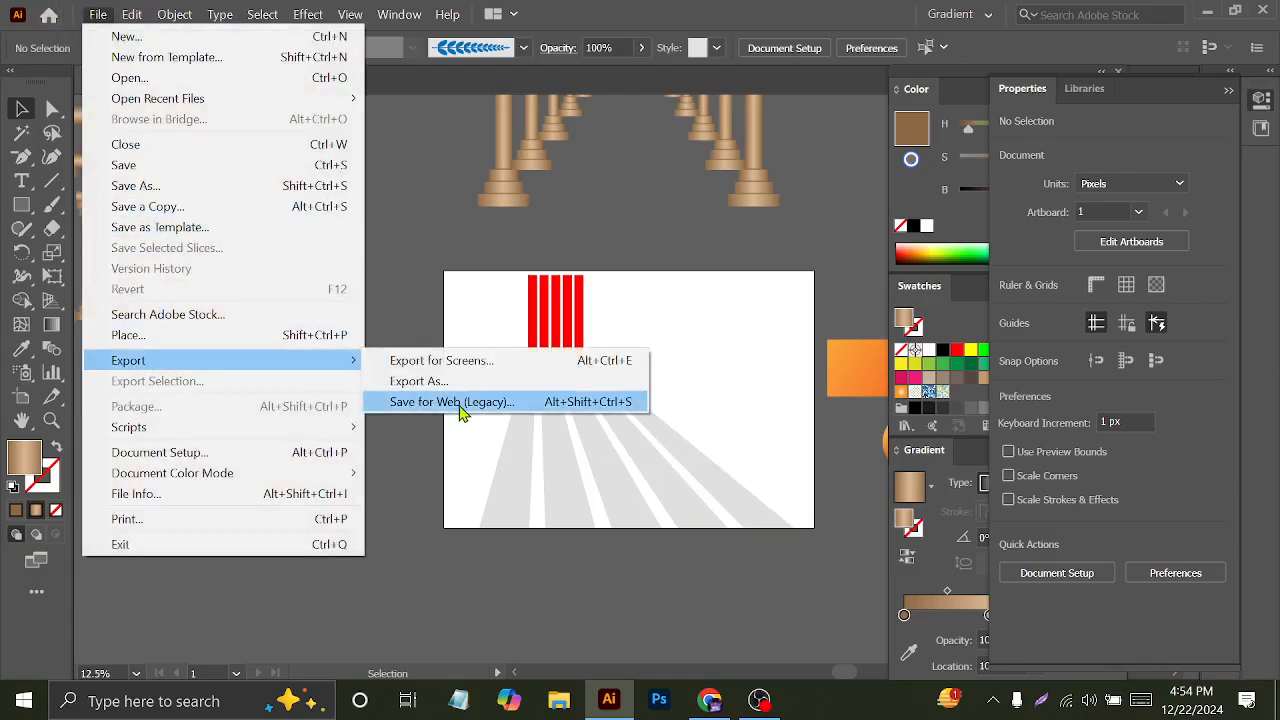
click(460, 411)
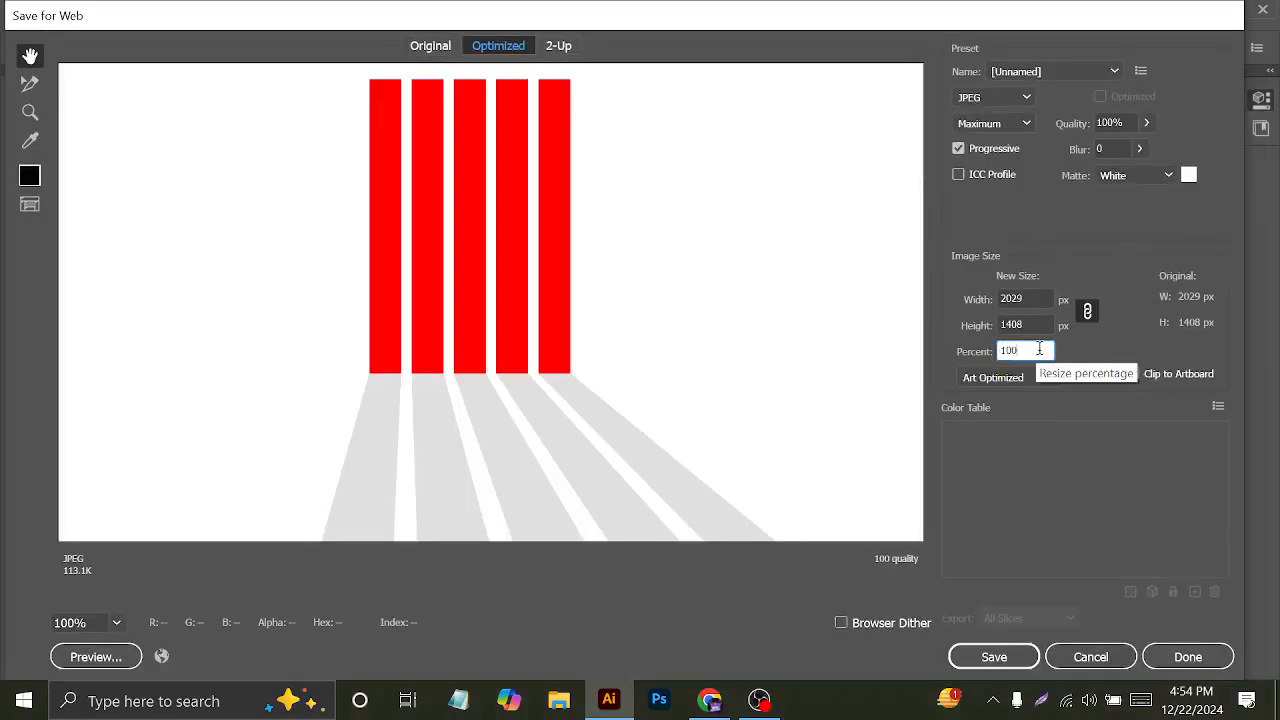
click(1013, 651)
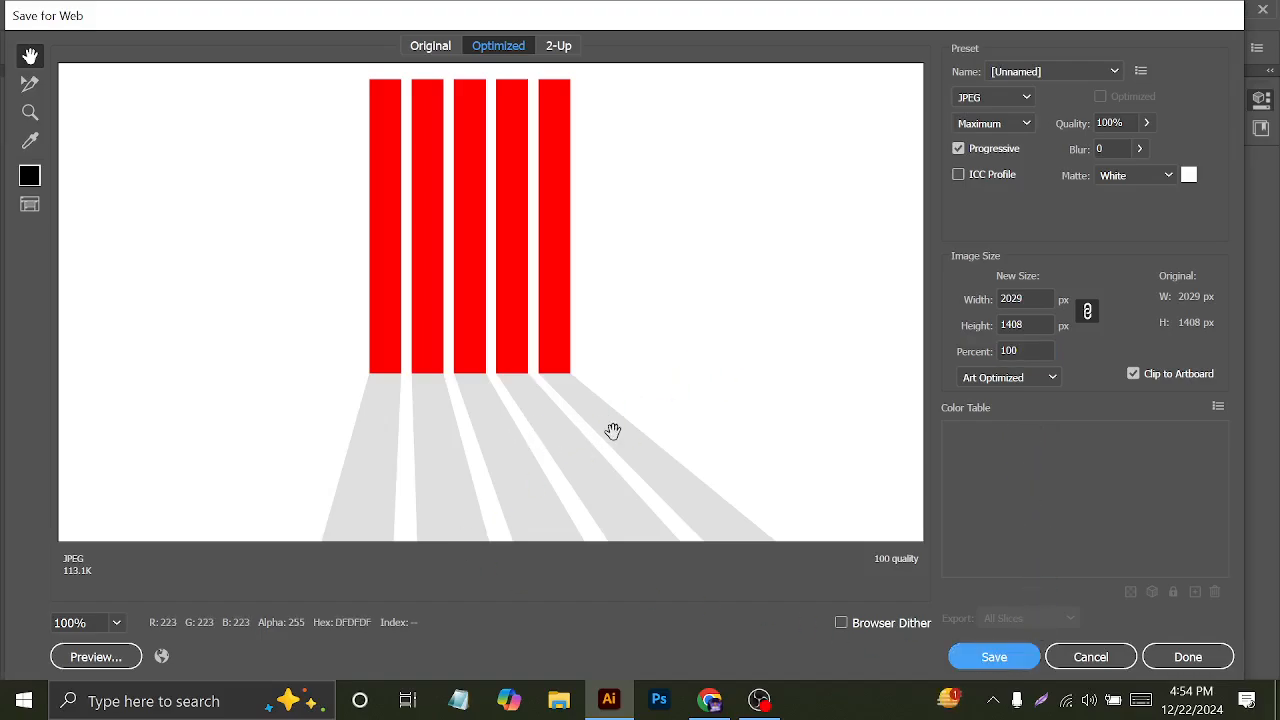
click(994, 657)
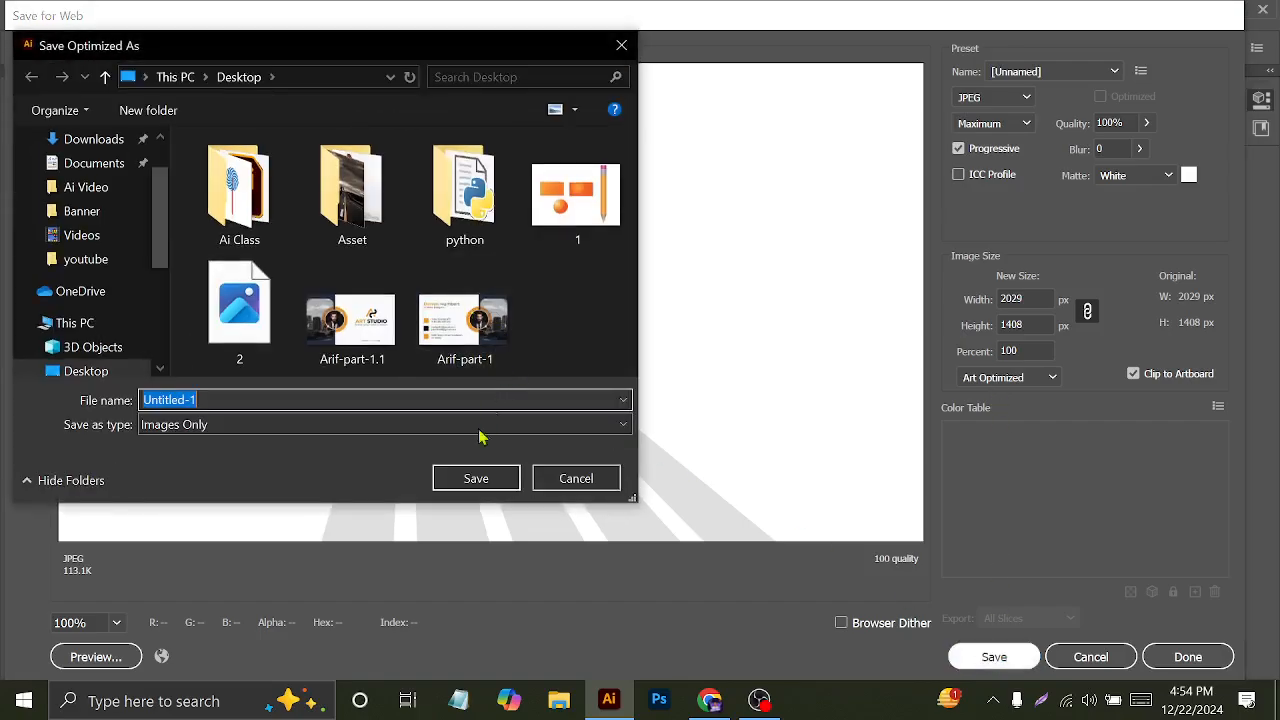
text(3)
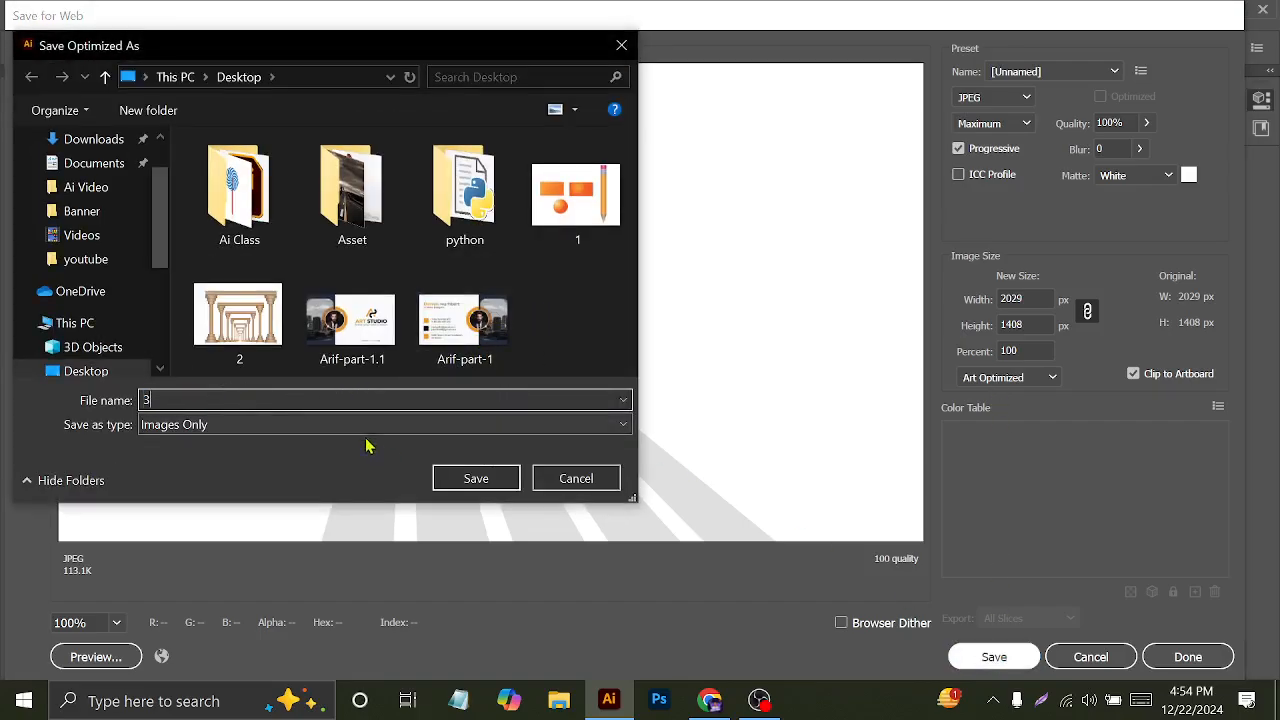
click(462, 480)
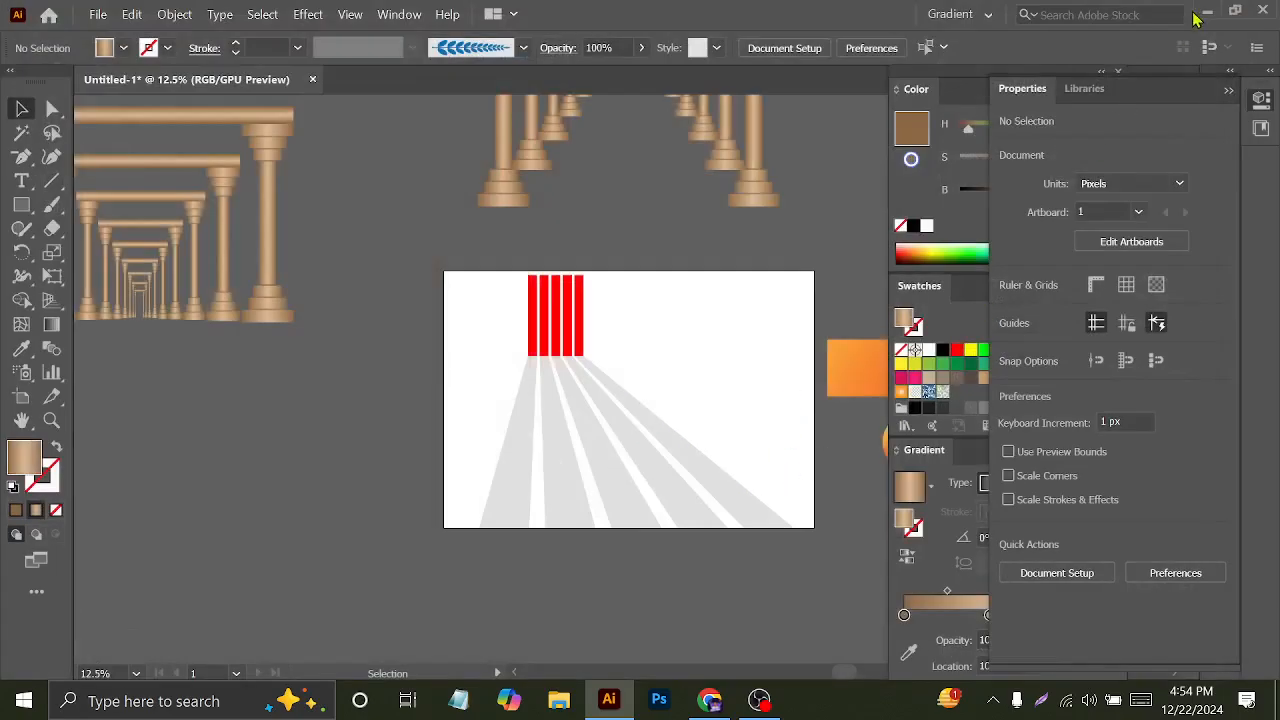
- Switch to Chrome, bring up the Facebook Messenger page and dismiss the missed-call notice
click(1195, 16)
click(709, 700)
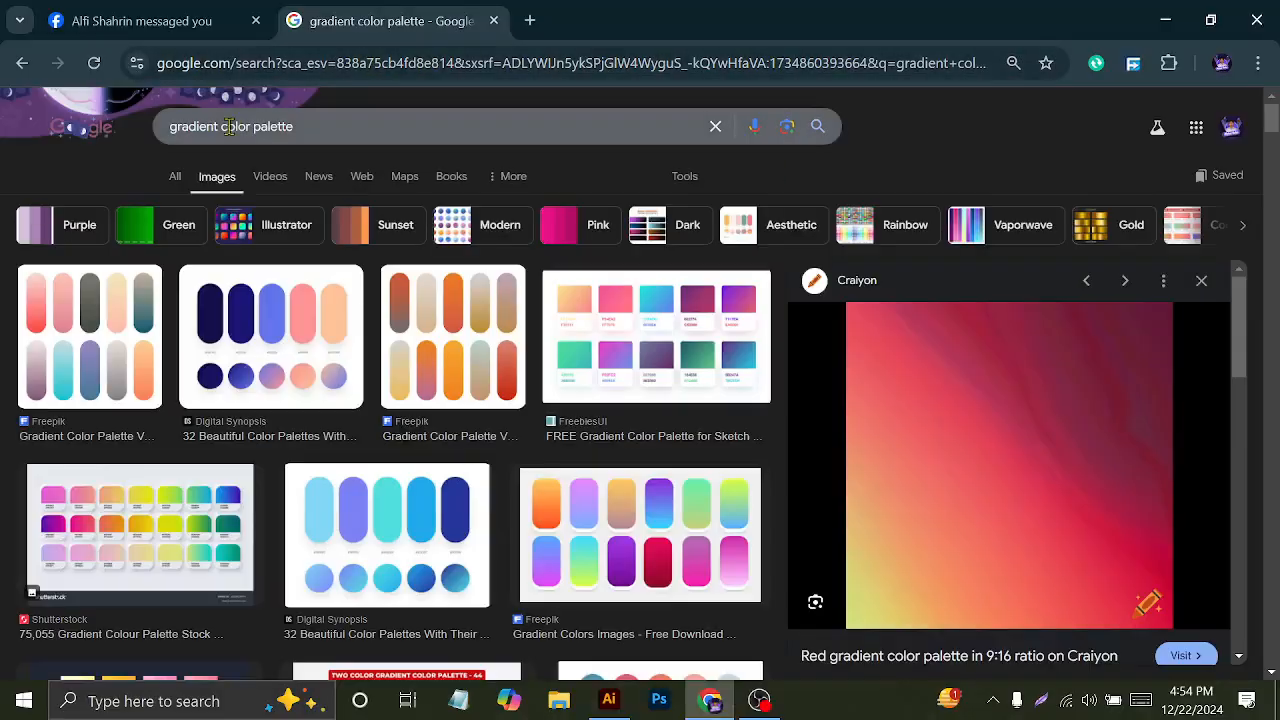
click(175, 17)
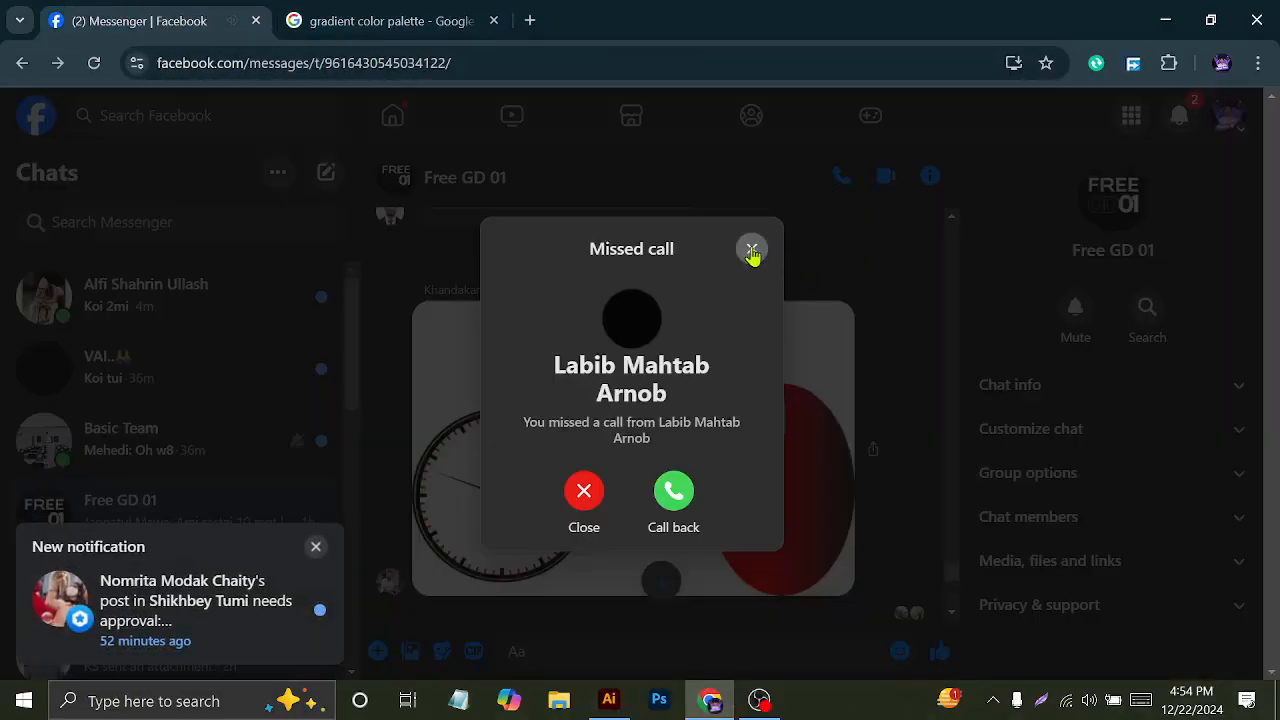
click(751, 248)
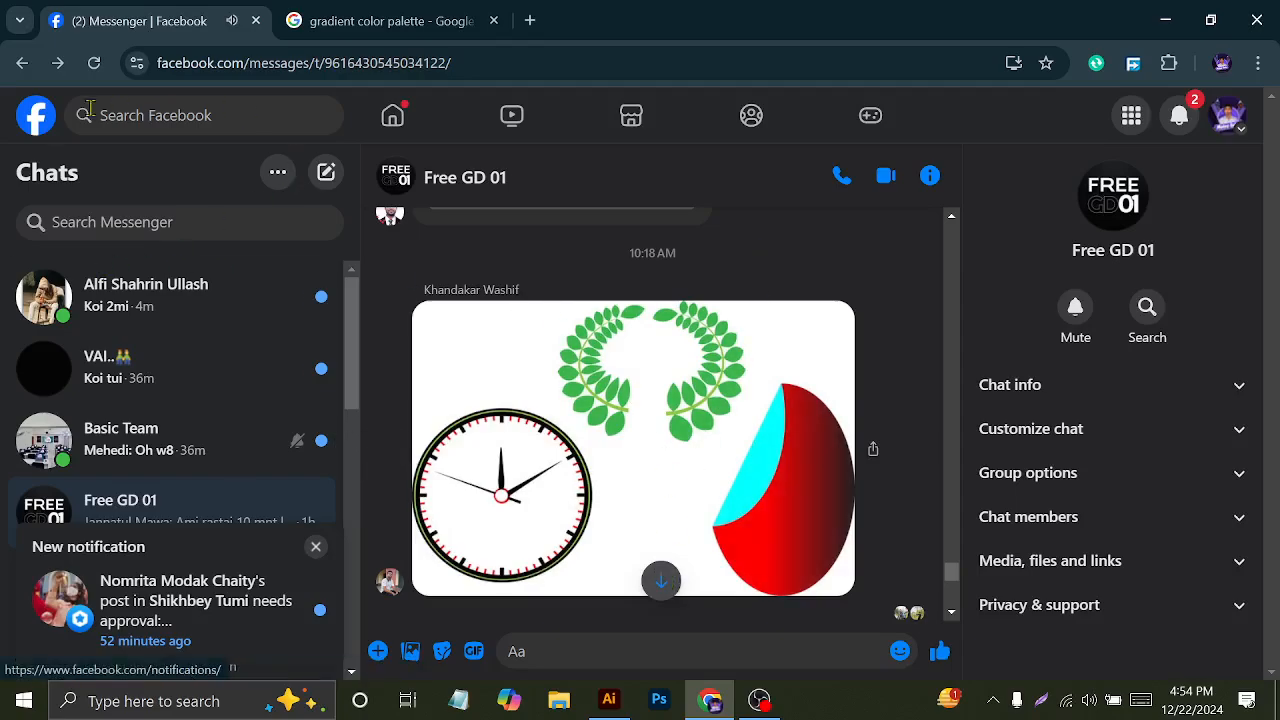
click(135, 112)
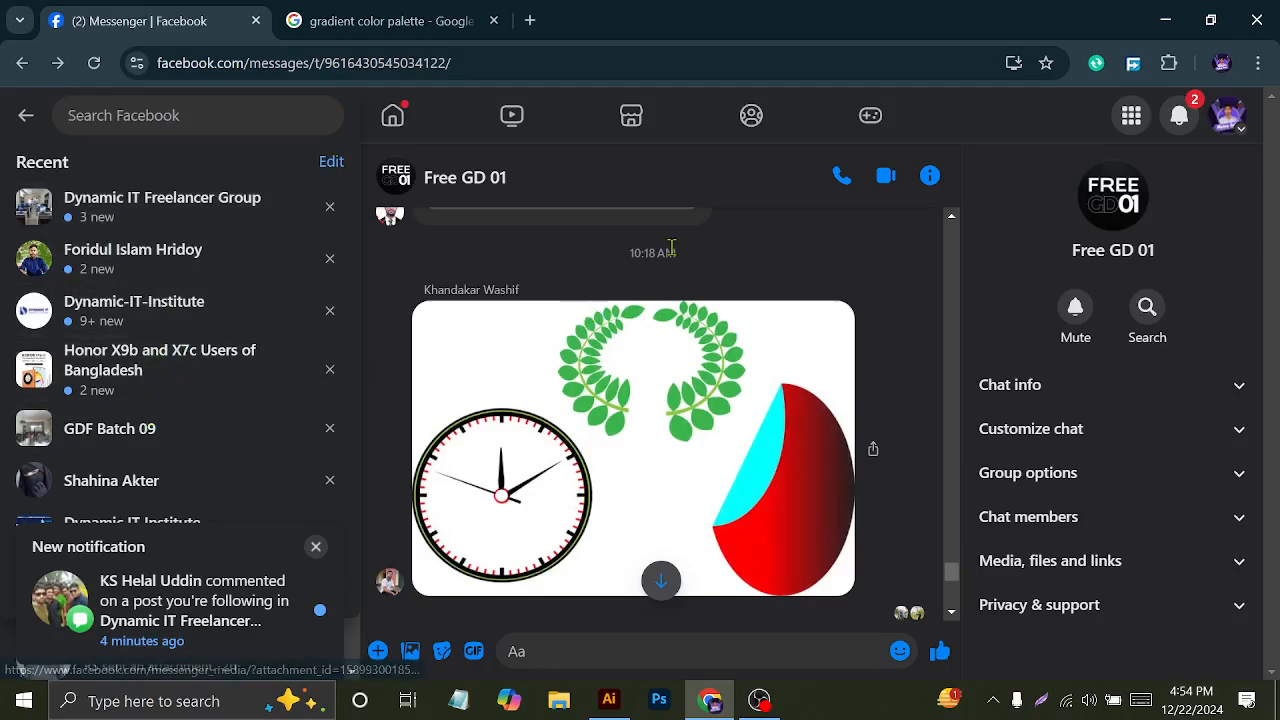
click(801, 259)
scroll(610, 425, up, 3)
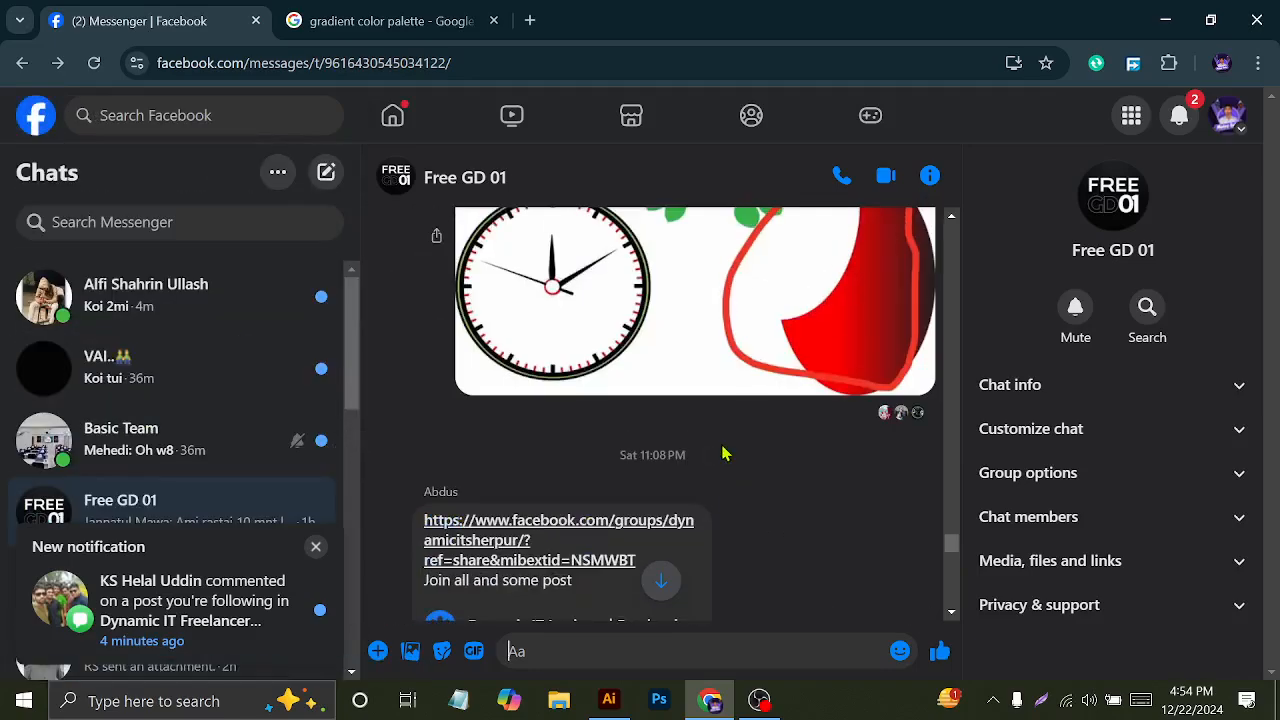
- Search Facebook for "dynamic it" and open the Dynamic IT Institute group
click(211, 116)
text(ynam)
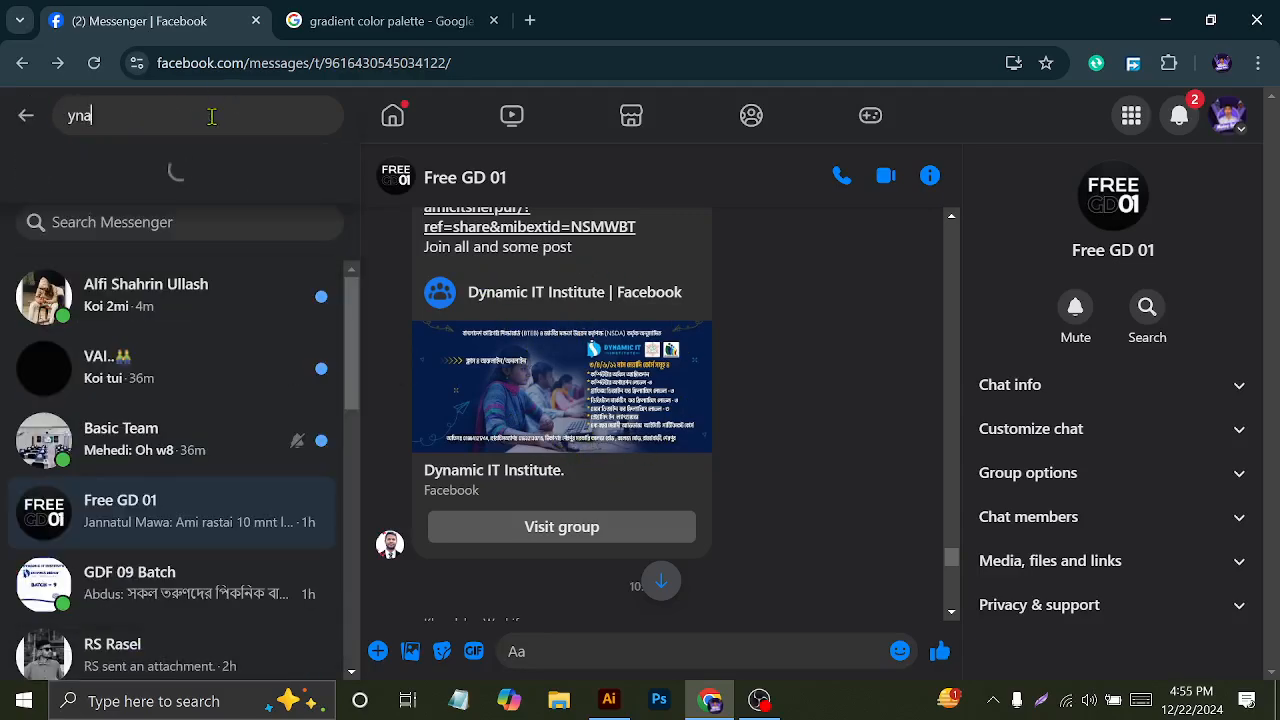
key(BackSpace)
key(BackSpace)
key(BackSpace)
key(BackSpace)
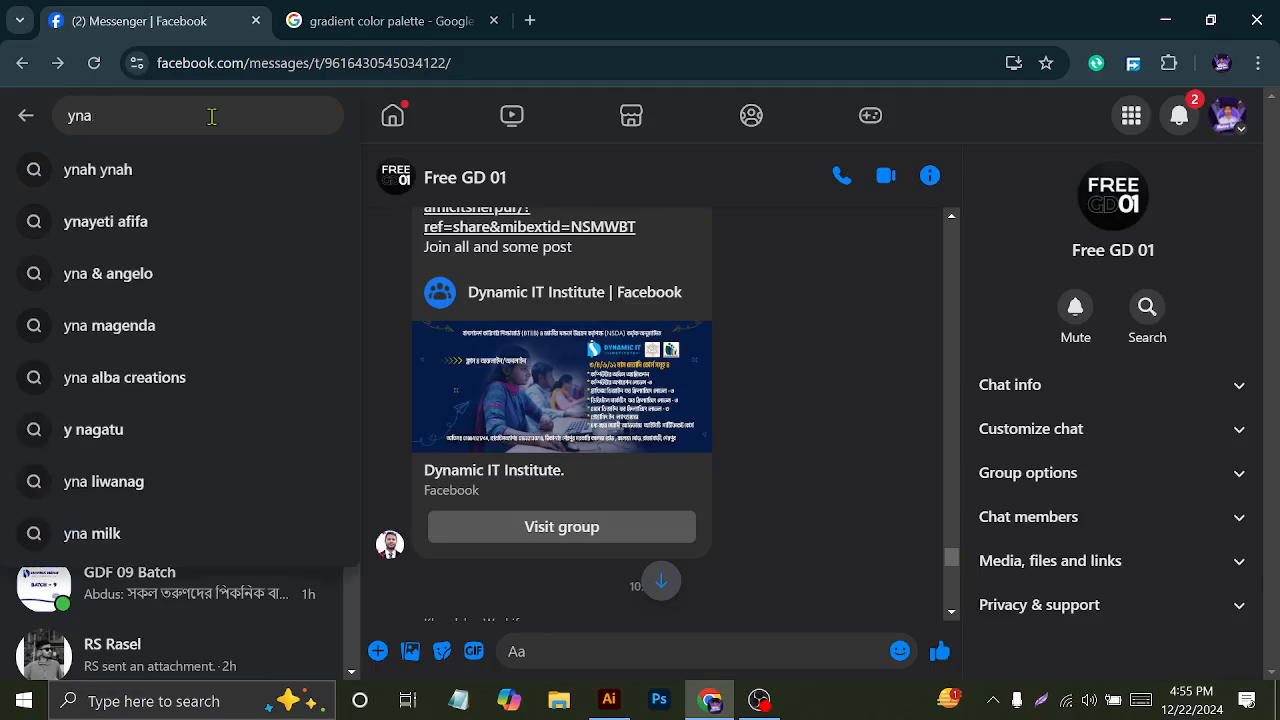
text(dynamic i)
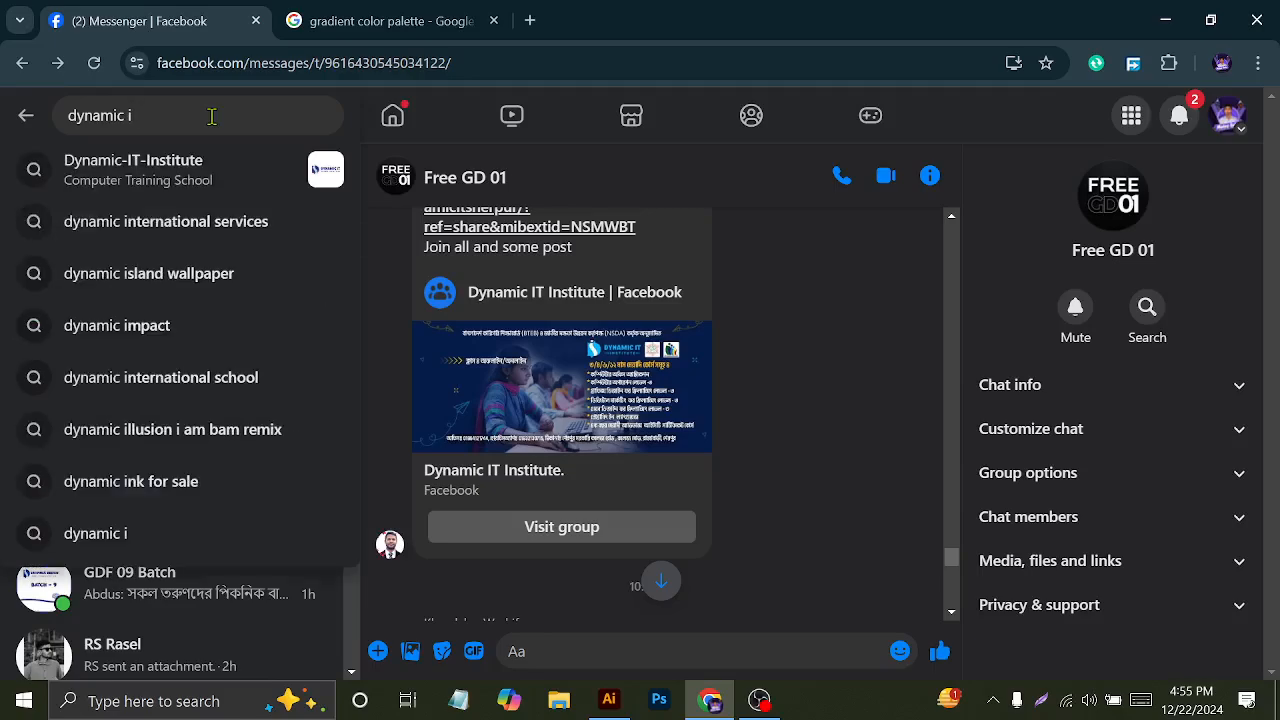
text(t)
click(166, 218)
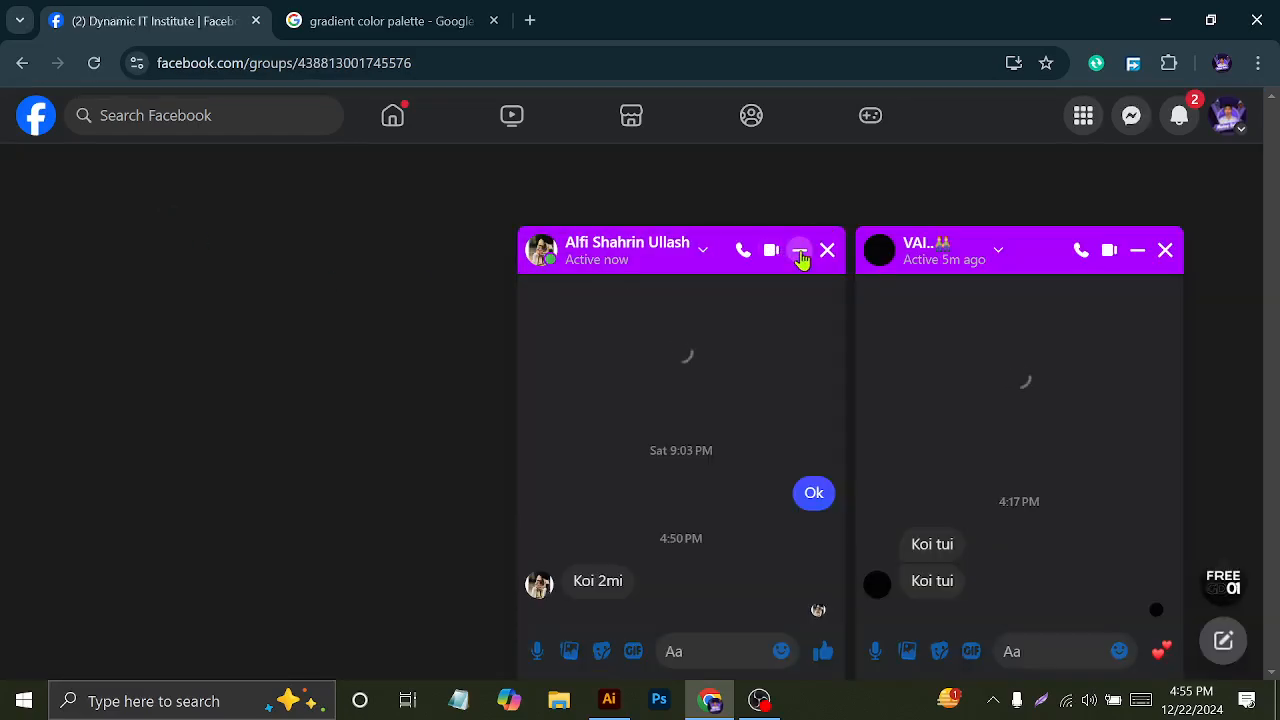
- Minimize the open chat windows and start a new photo/video post in the group
click(801, 254)
click(801, 253)
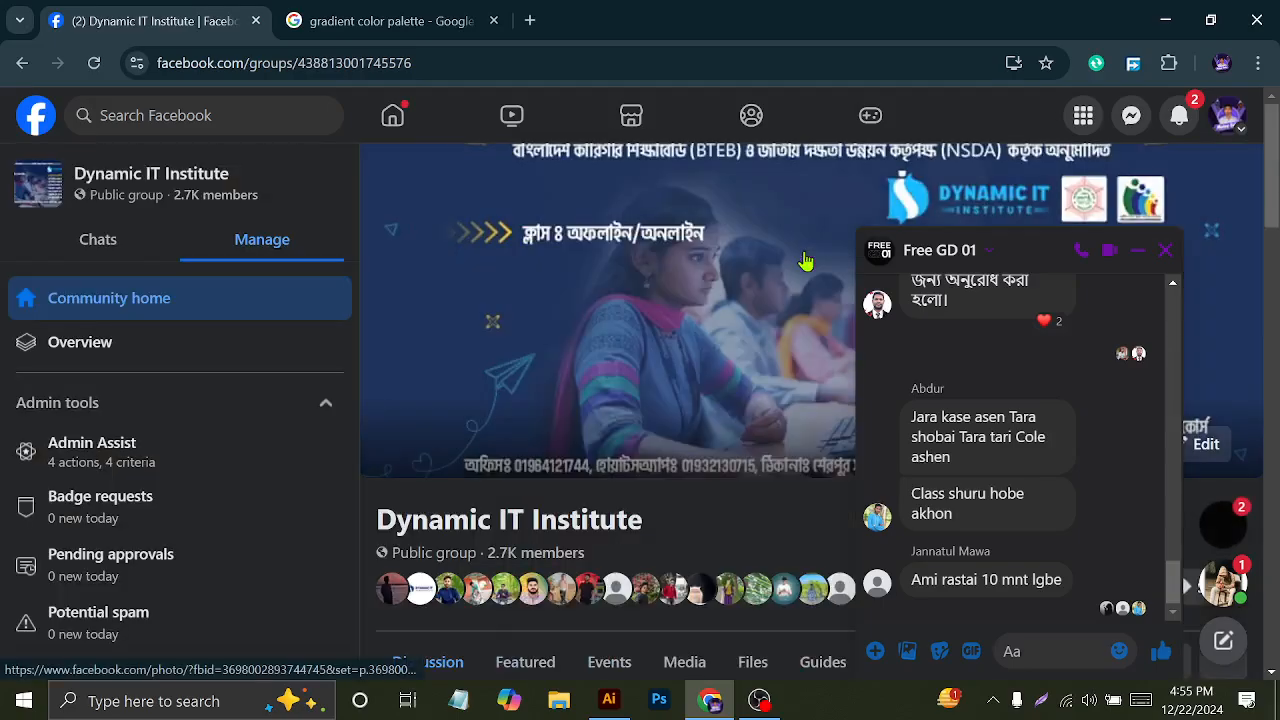
click(1137, 251)
scroll(795, 384, down, 4)
scroll(795, 384, down, 2)
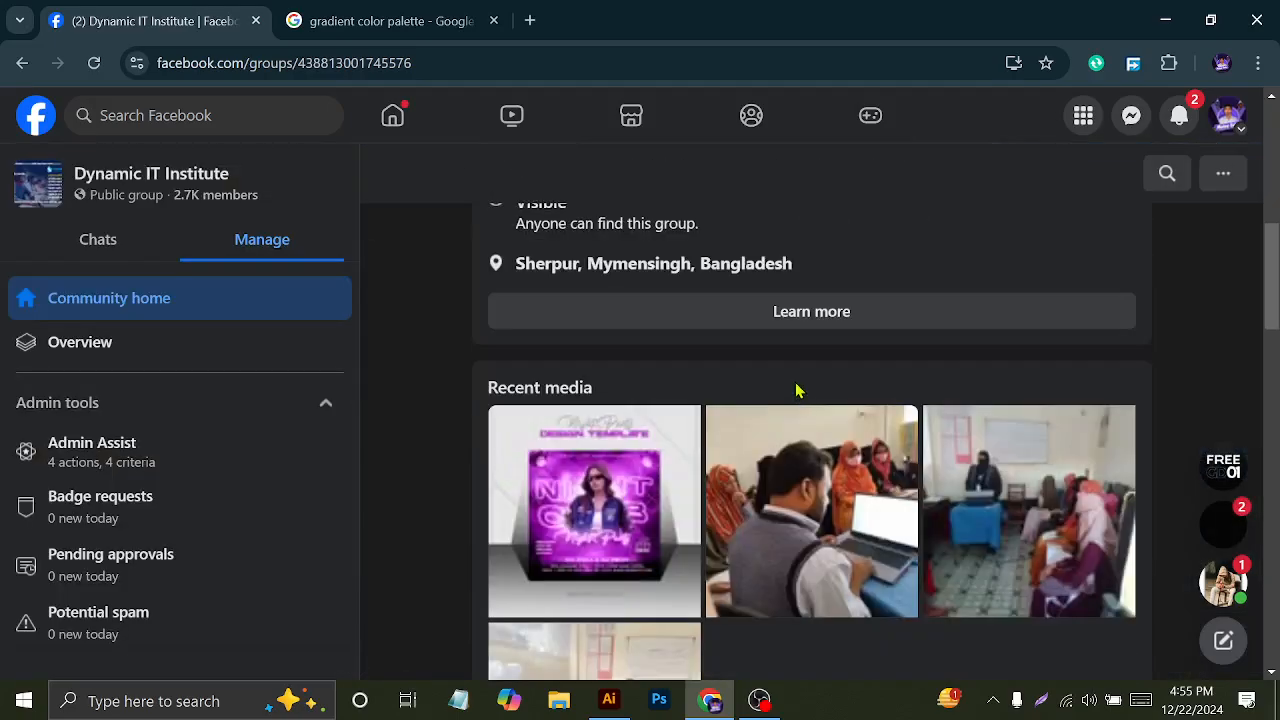
scroll(795, 384, up, 3)
scroll(798, 386, down, 7)
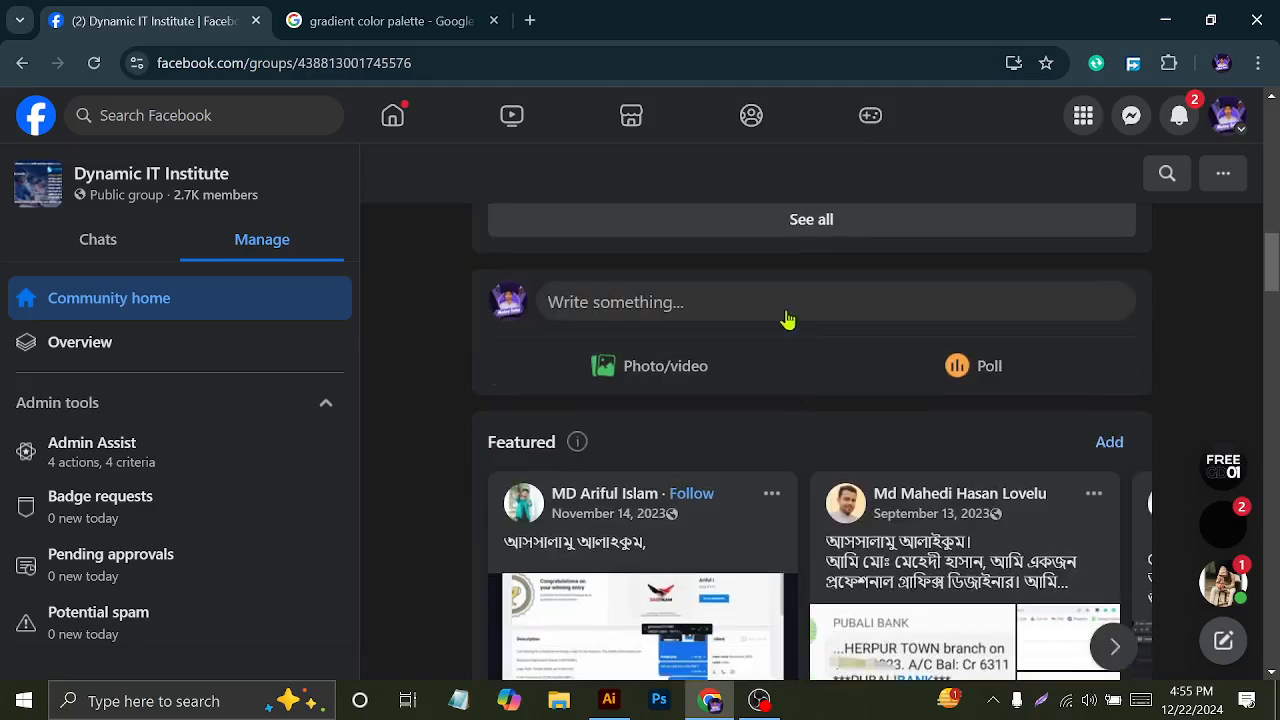
click(665, 370)
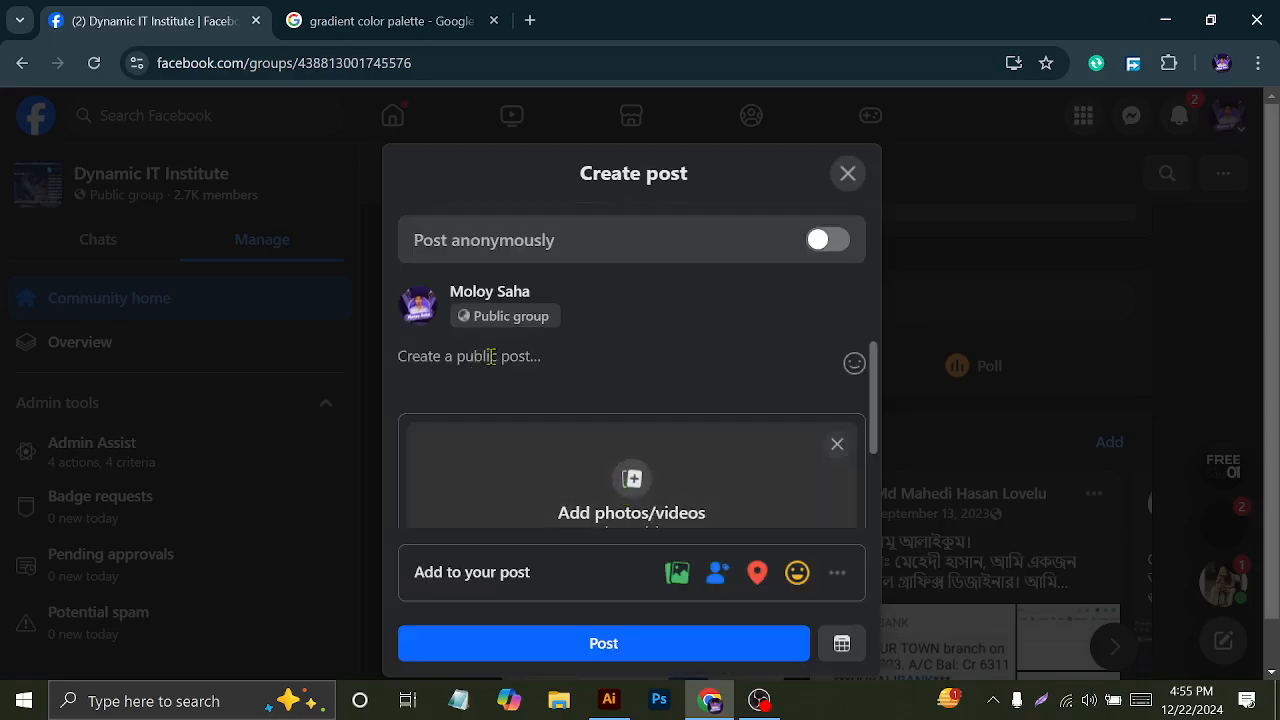
- Write "Free Batch 01" and, on a second line, "Adobe Illustrator: class 05" as the post text
text(Fr)
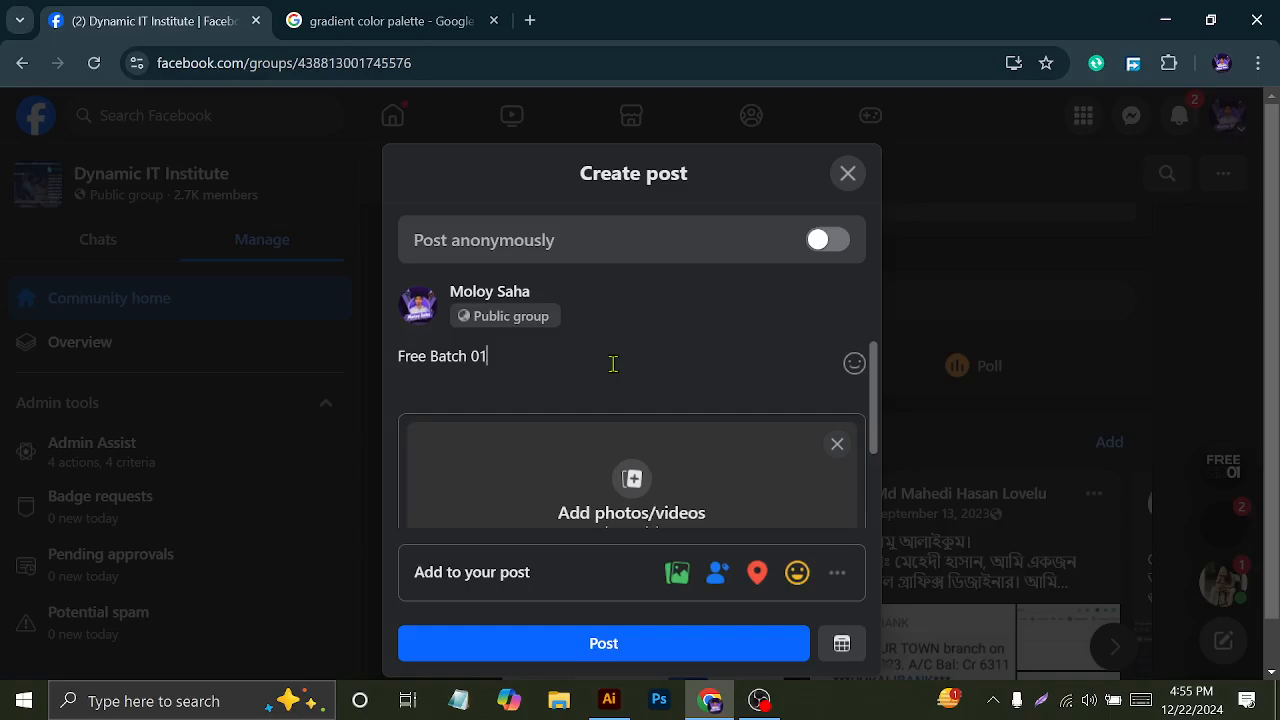
text(ee Batch 01)
key(Return)
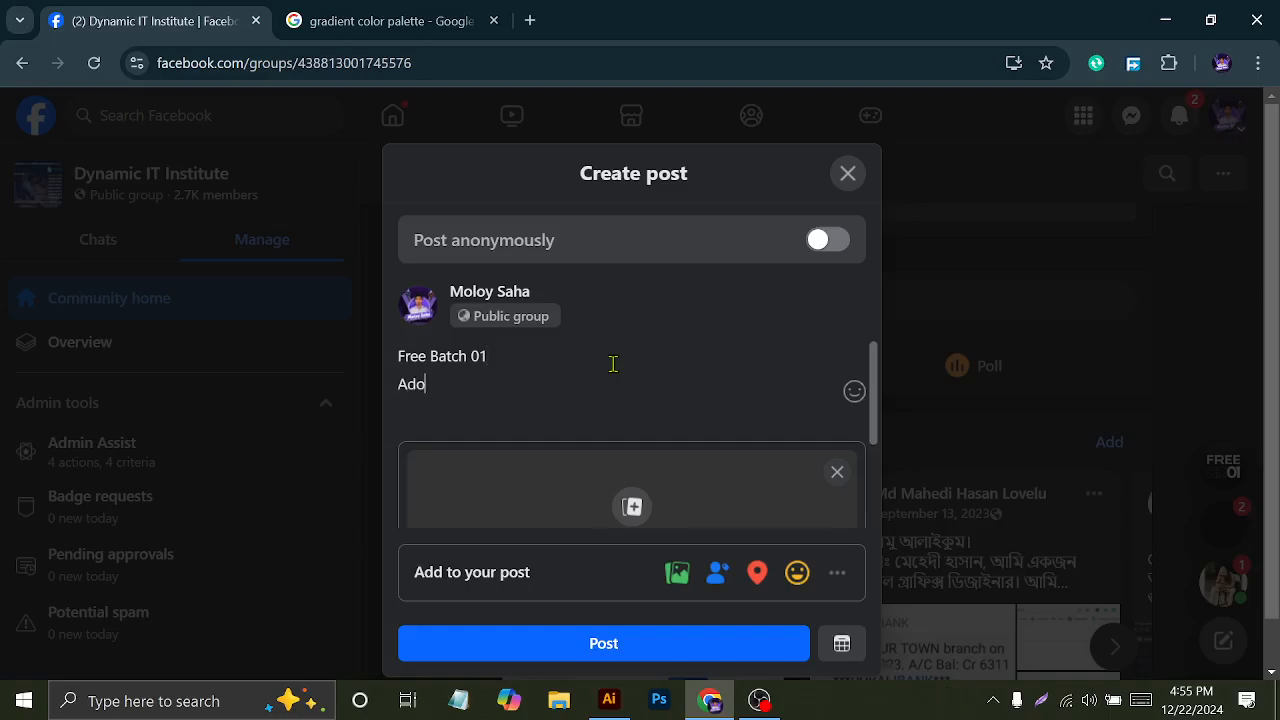
text(Adobe Illustr)
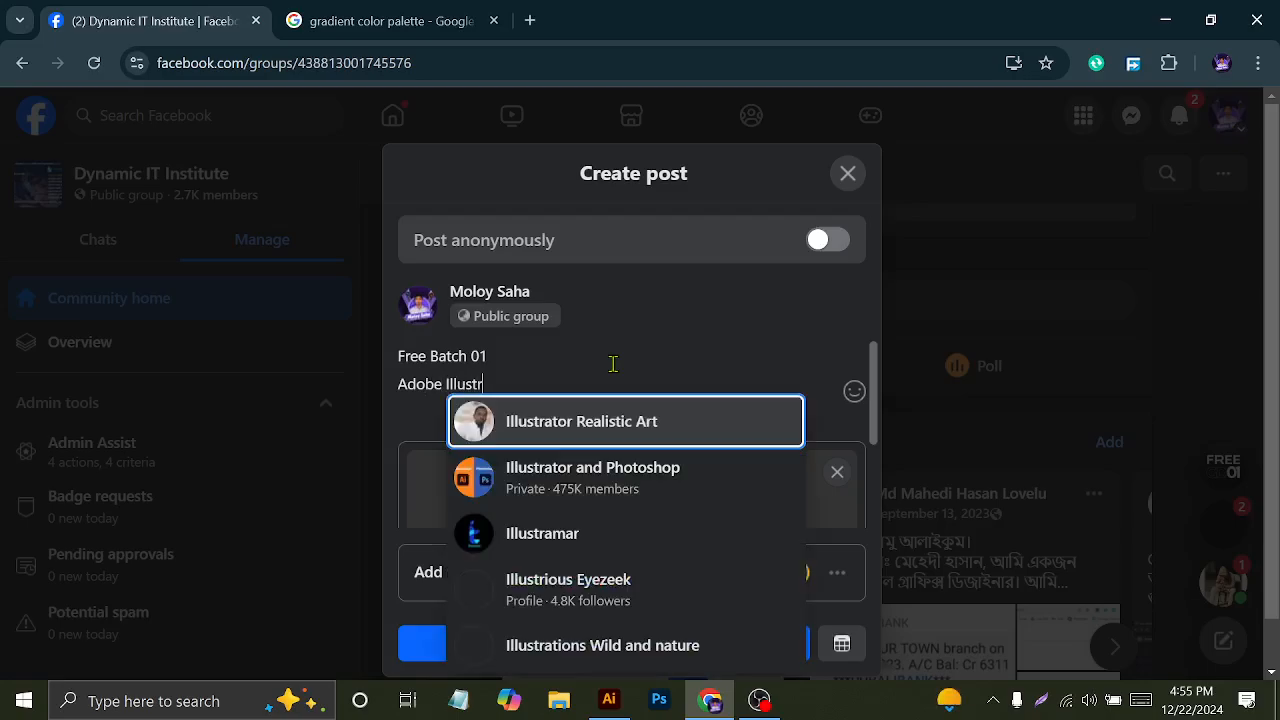
text(ator class 05)
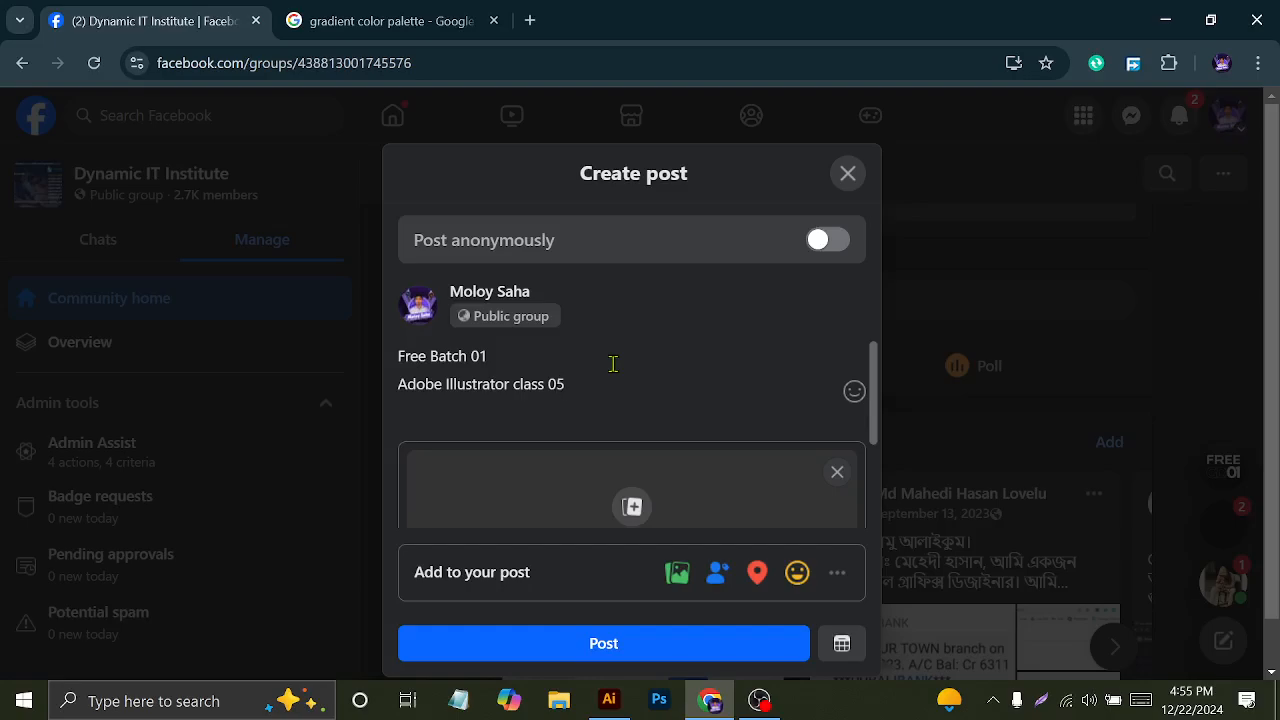
click(511, 389)
text(:)
click(578, 383)
- Add a third line to the post reading "Mentor:" followed by a tag of the mentor's profile
key(Return)
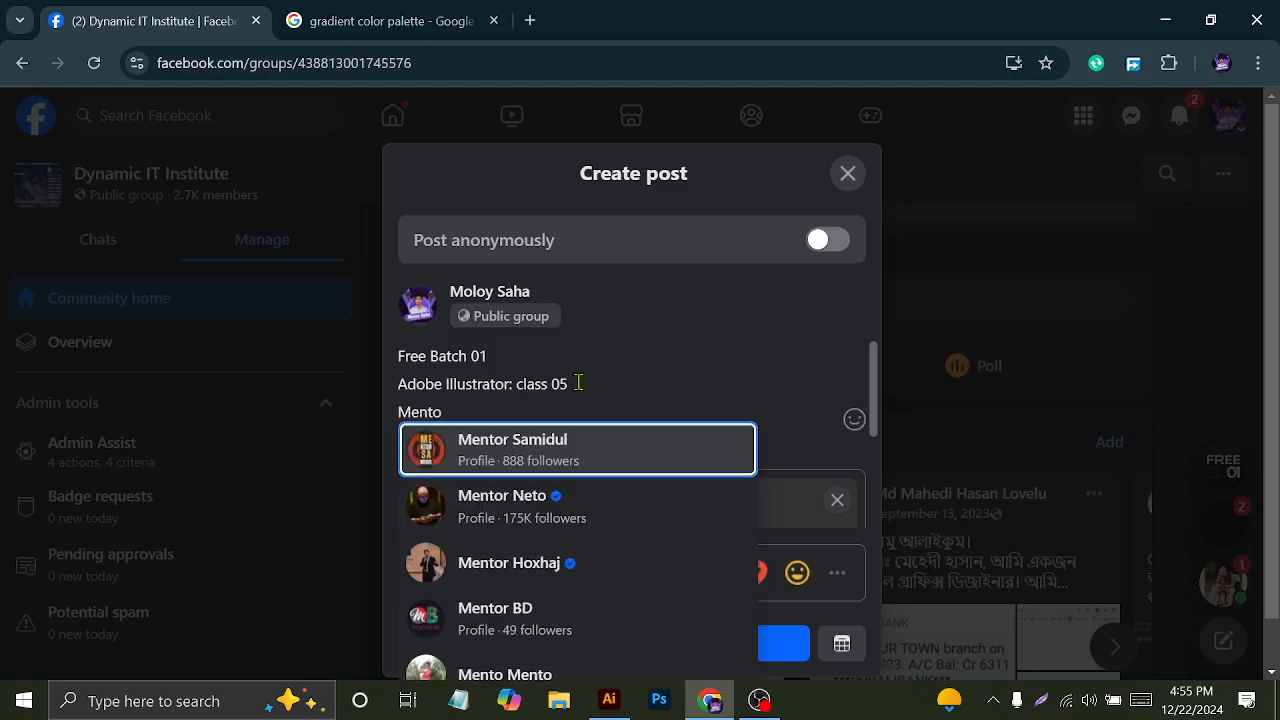
text(:)
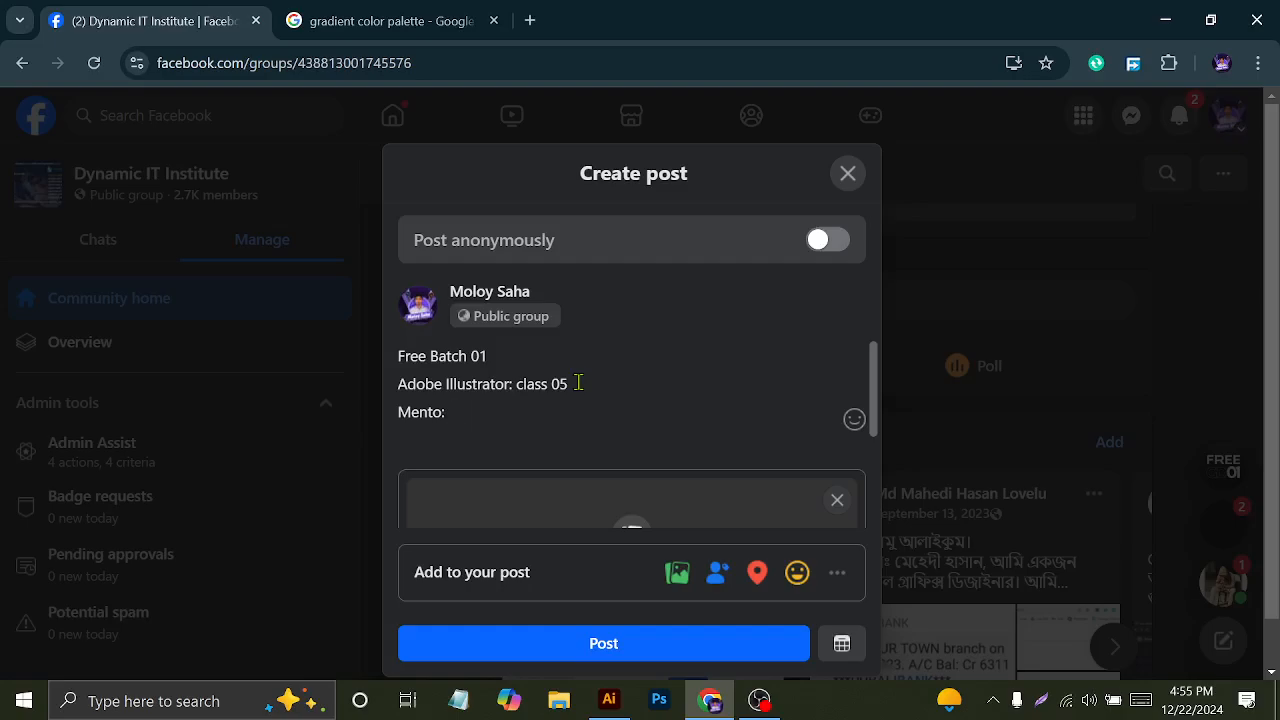
text( @molo)
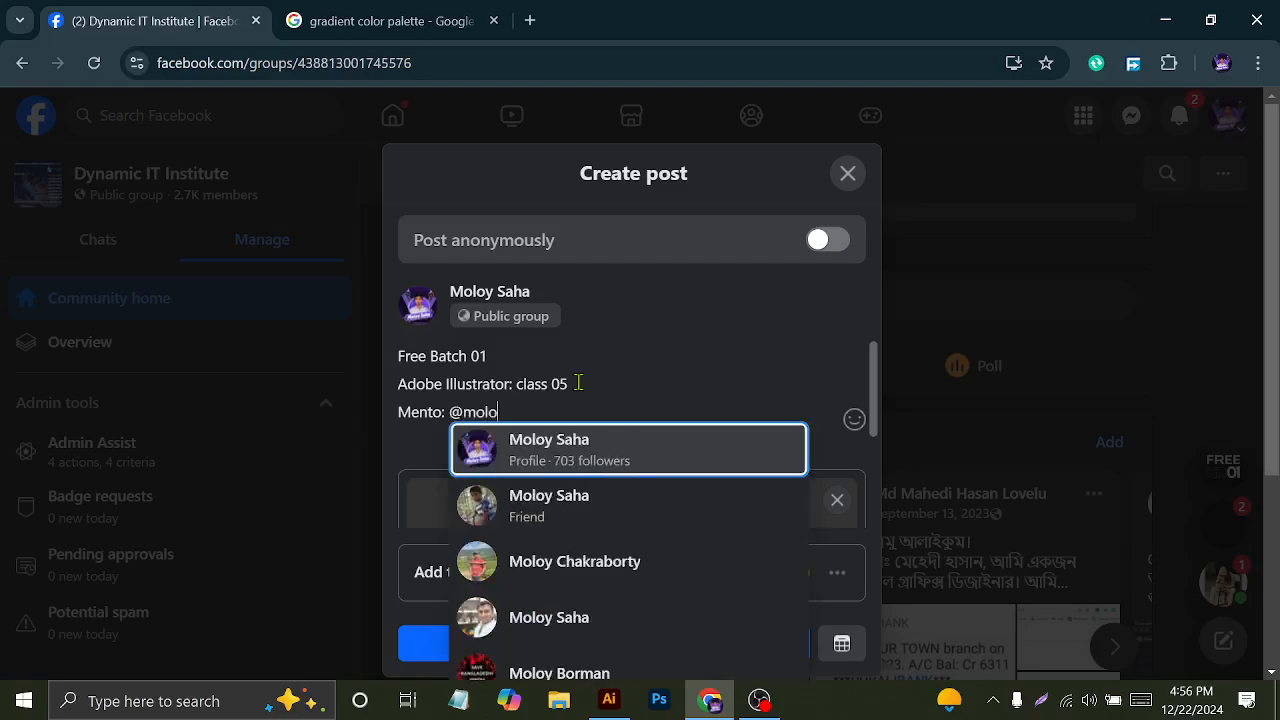
click(563, 452)
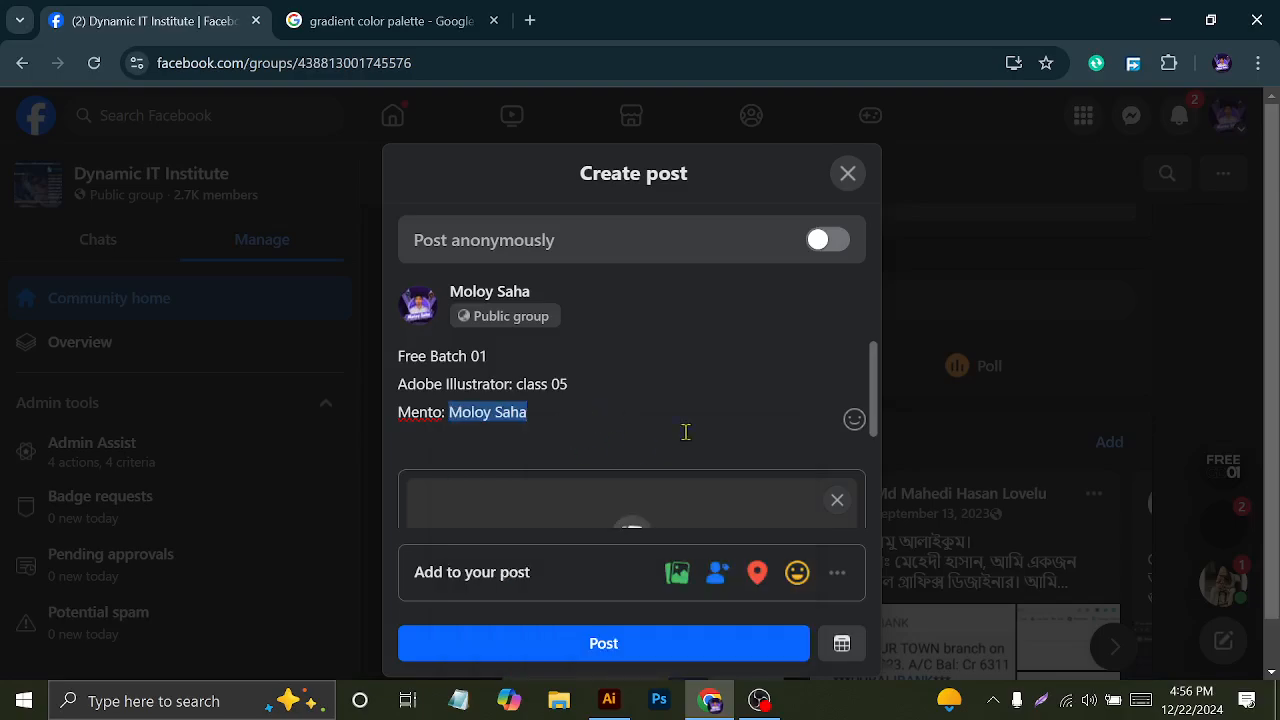
scroll(681, 403, down, 2)
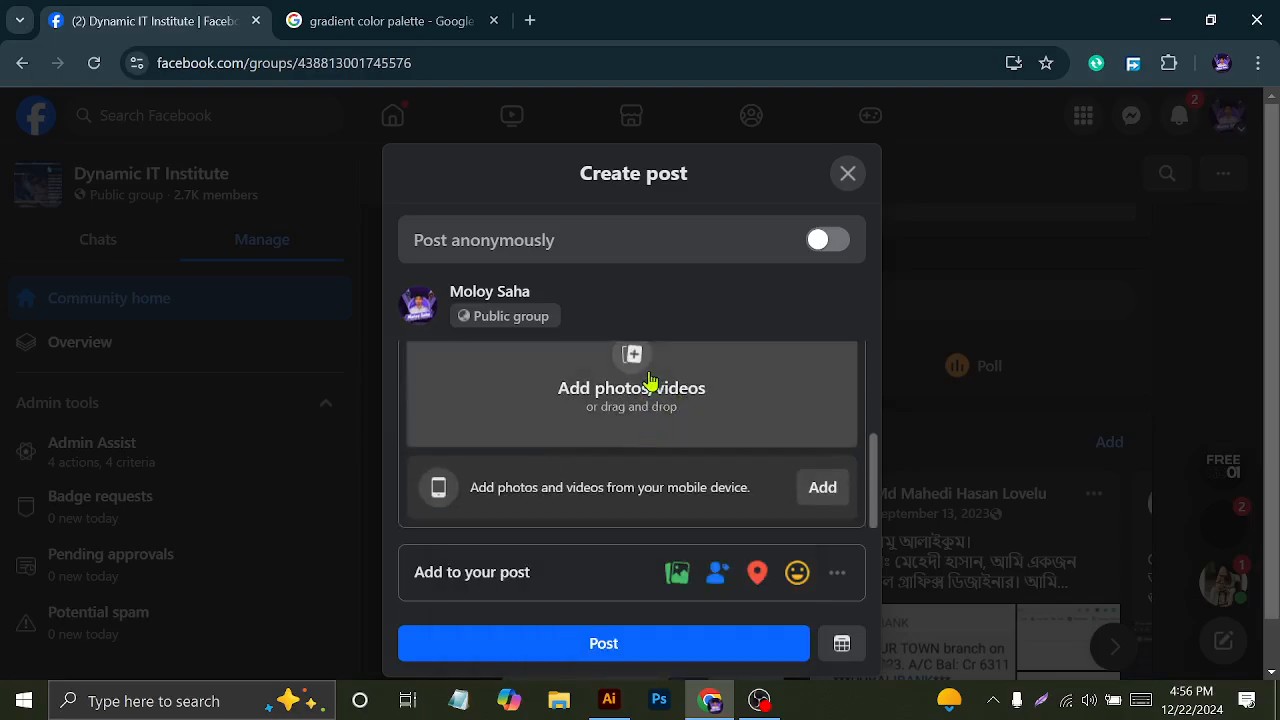
scroll(648, 380, up, 2)
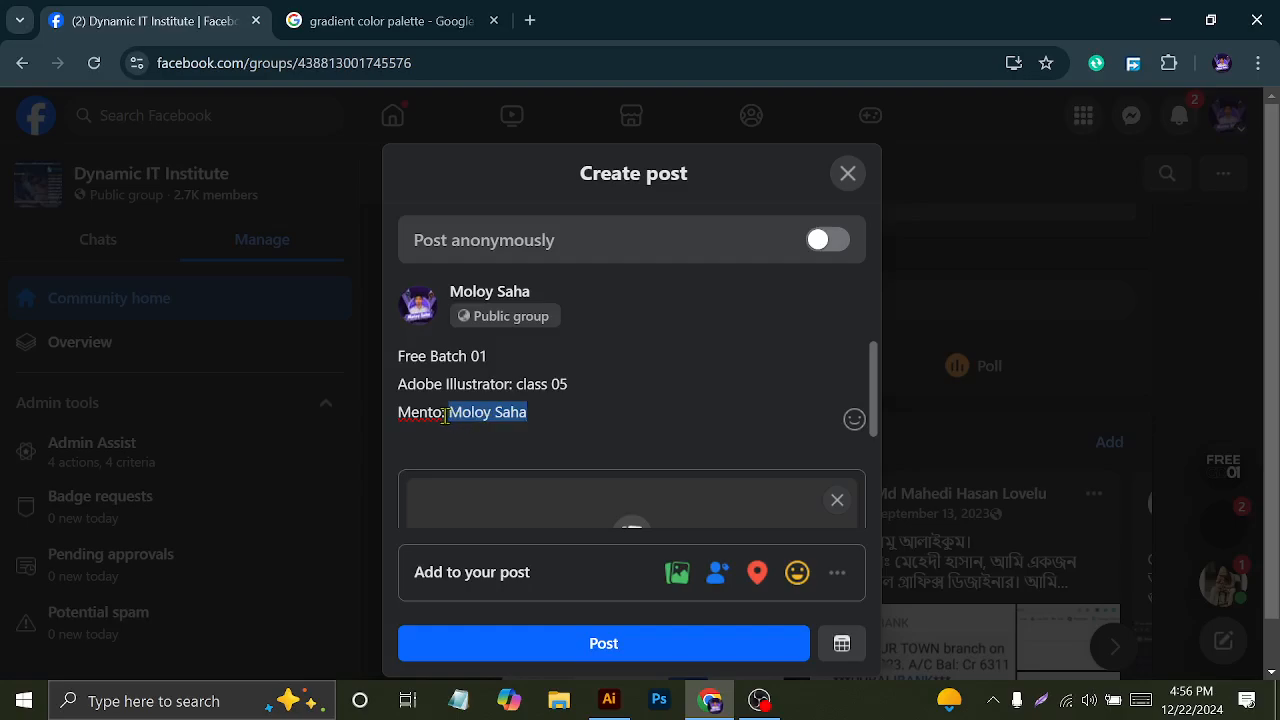
text(r)
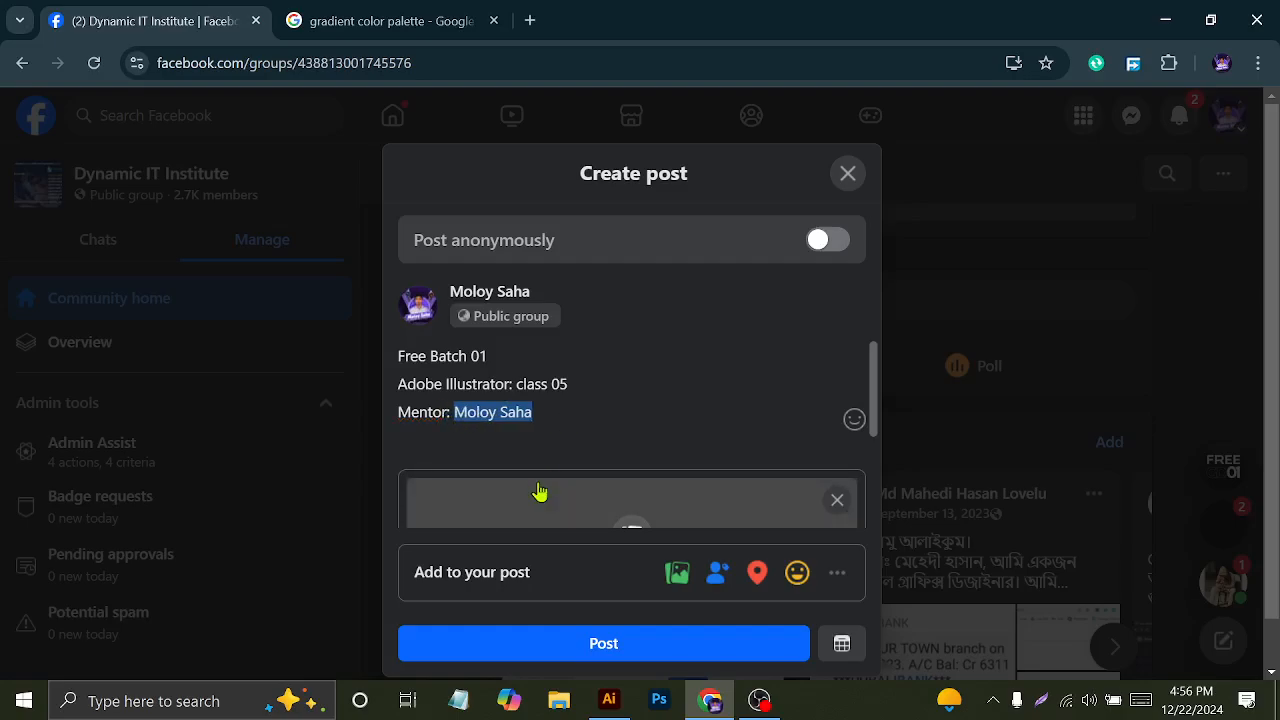
- Open the file picker for the post's photos and browse to the Desktop folder
click(540, 490)
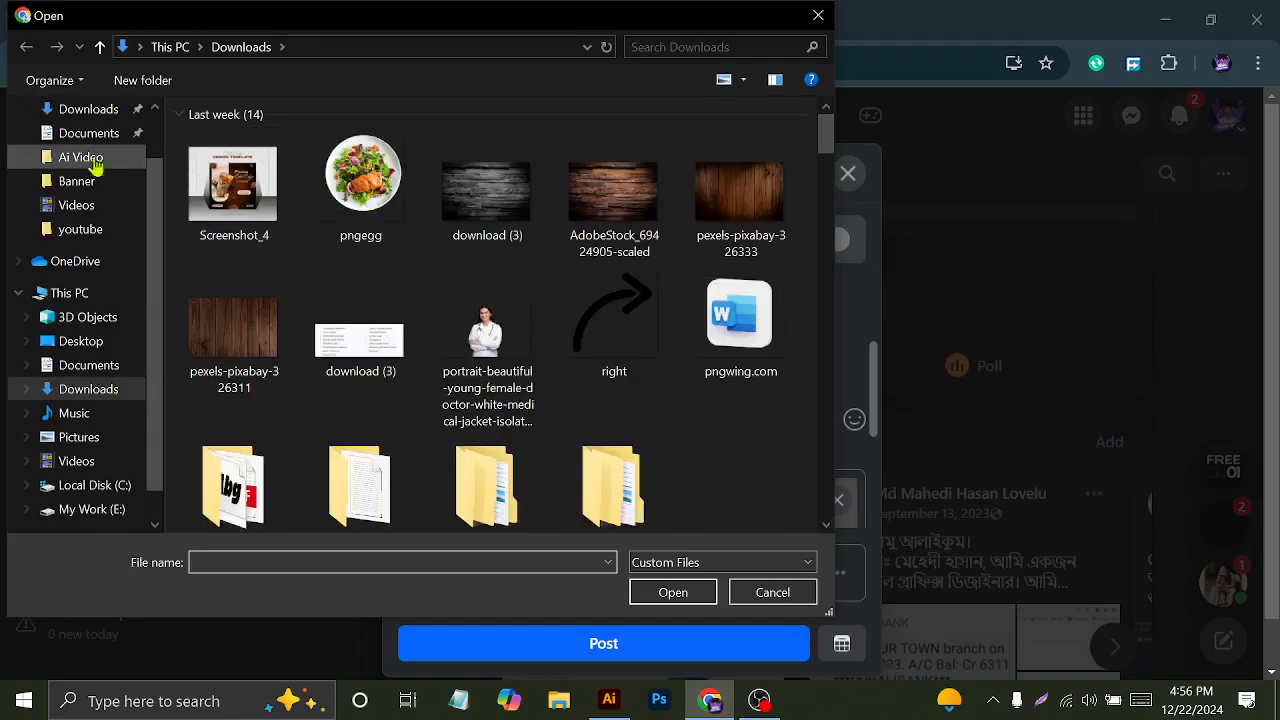
scroll(100, 120, up, 1)
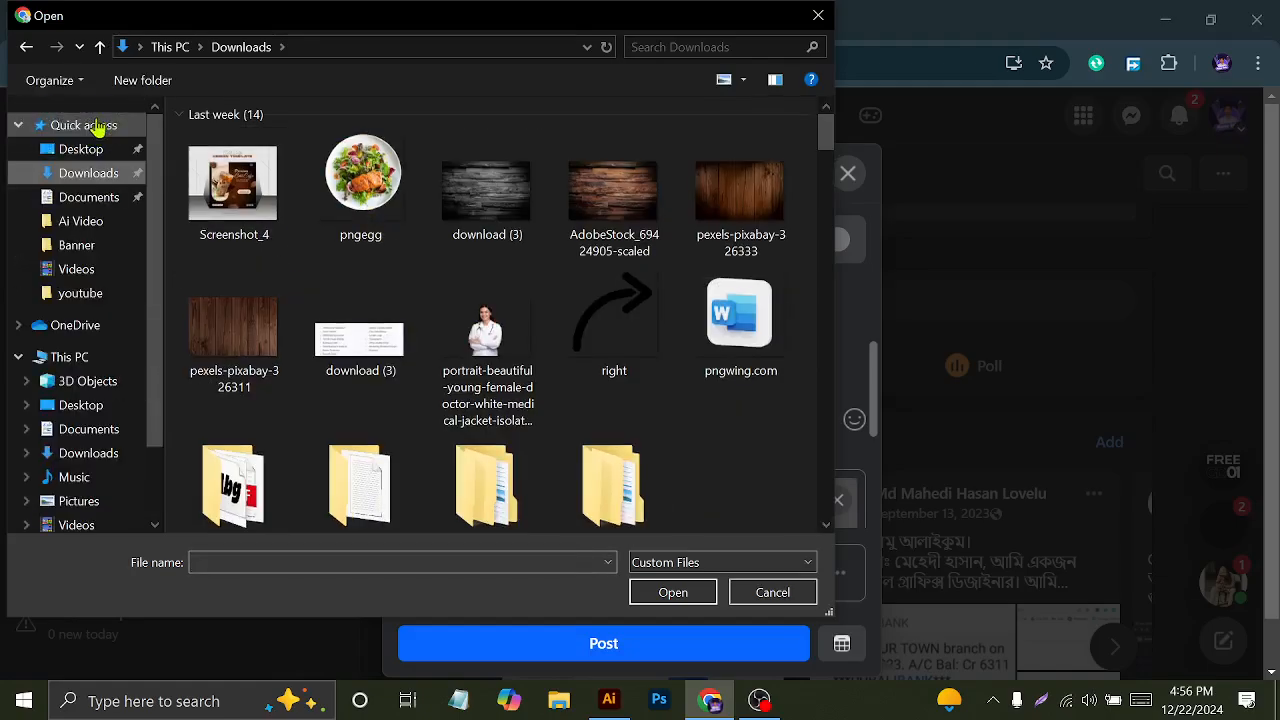
click(101, 157)
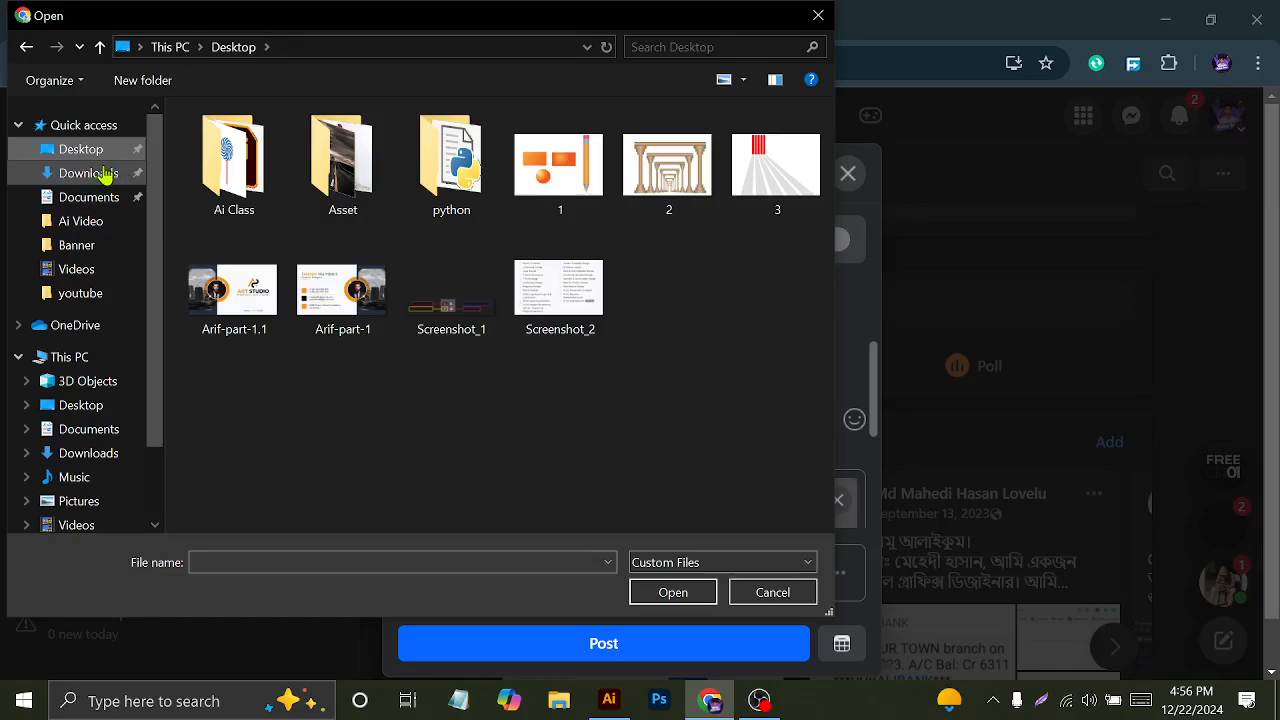
click(104, 172)
click(97, 244)
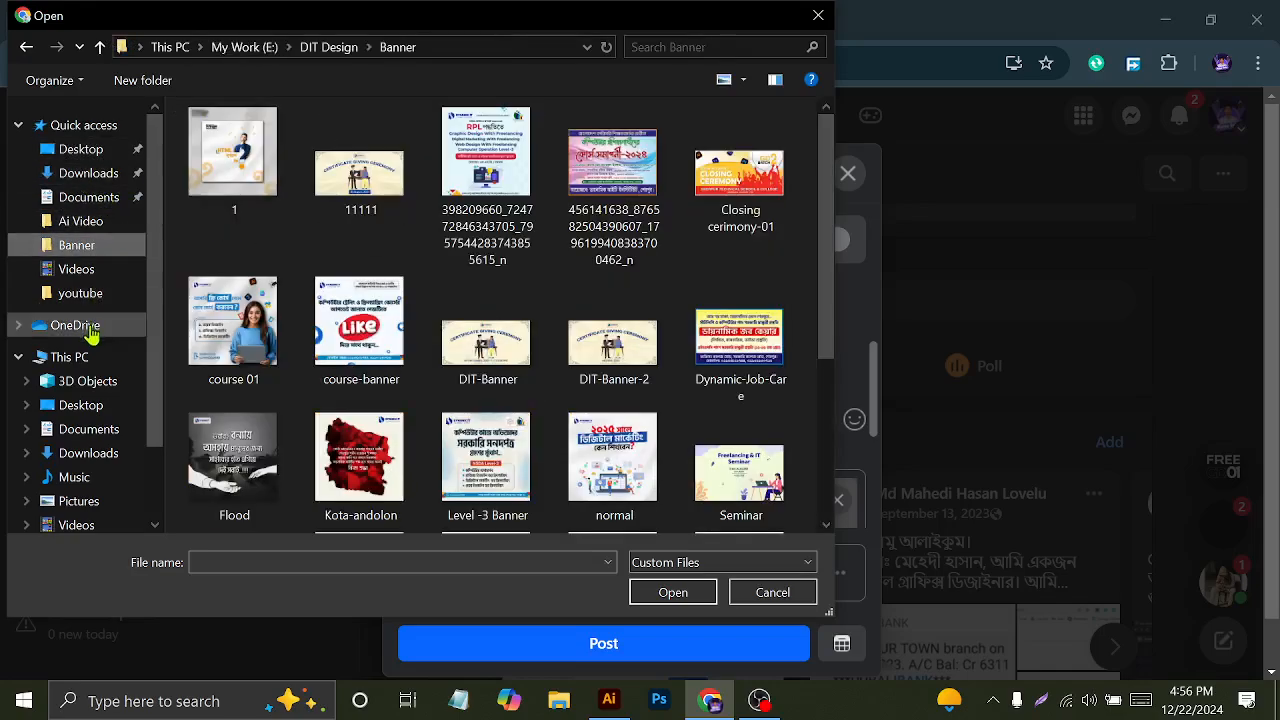
click(72, 162)
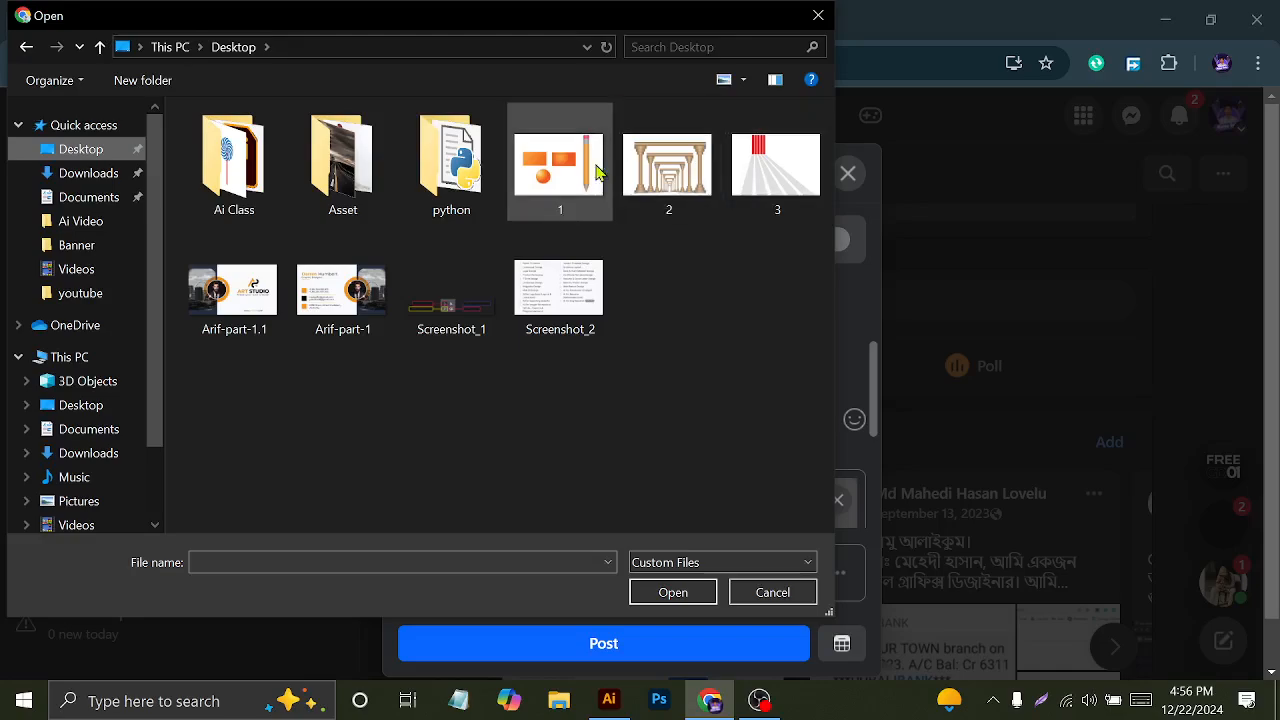
- Select the image files 1, 2 and 3 together and attach them to the group post
click(548, 160)
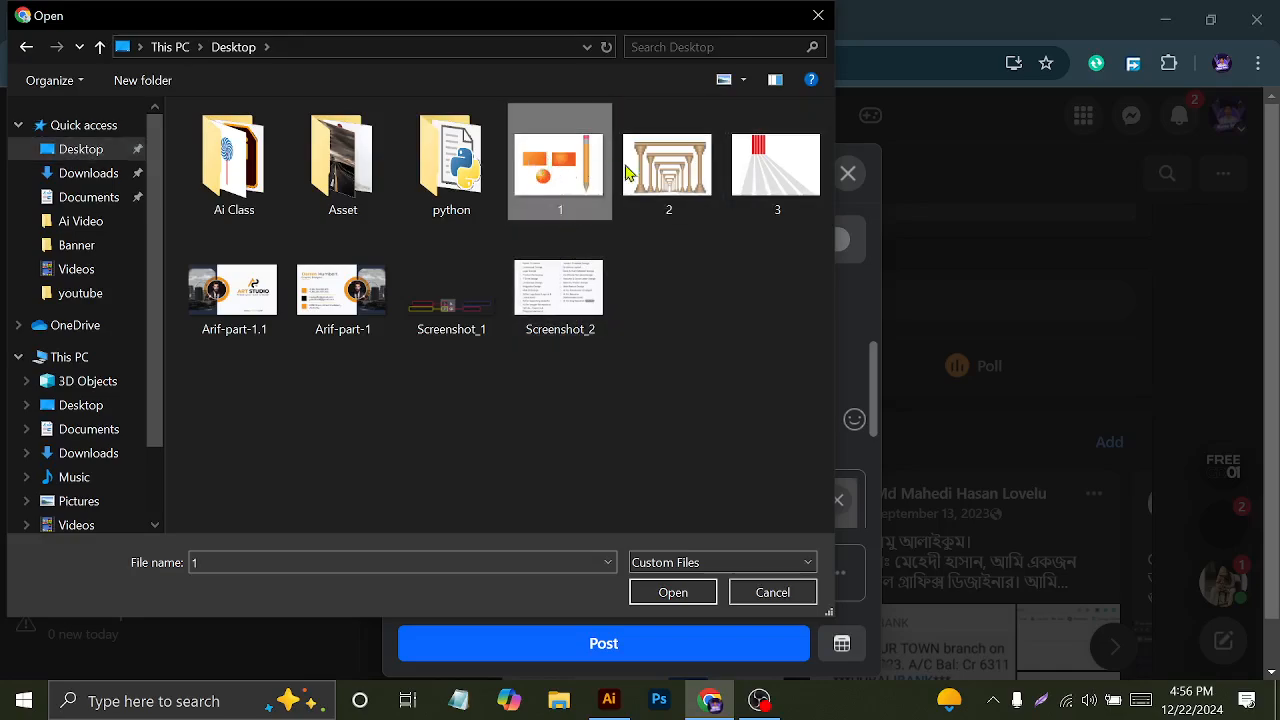
ctrl+click(652, 170)
ctrl+click(742, 175)
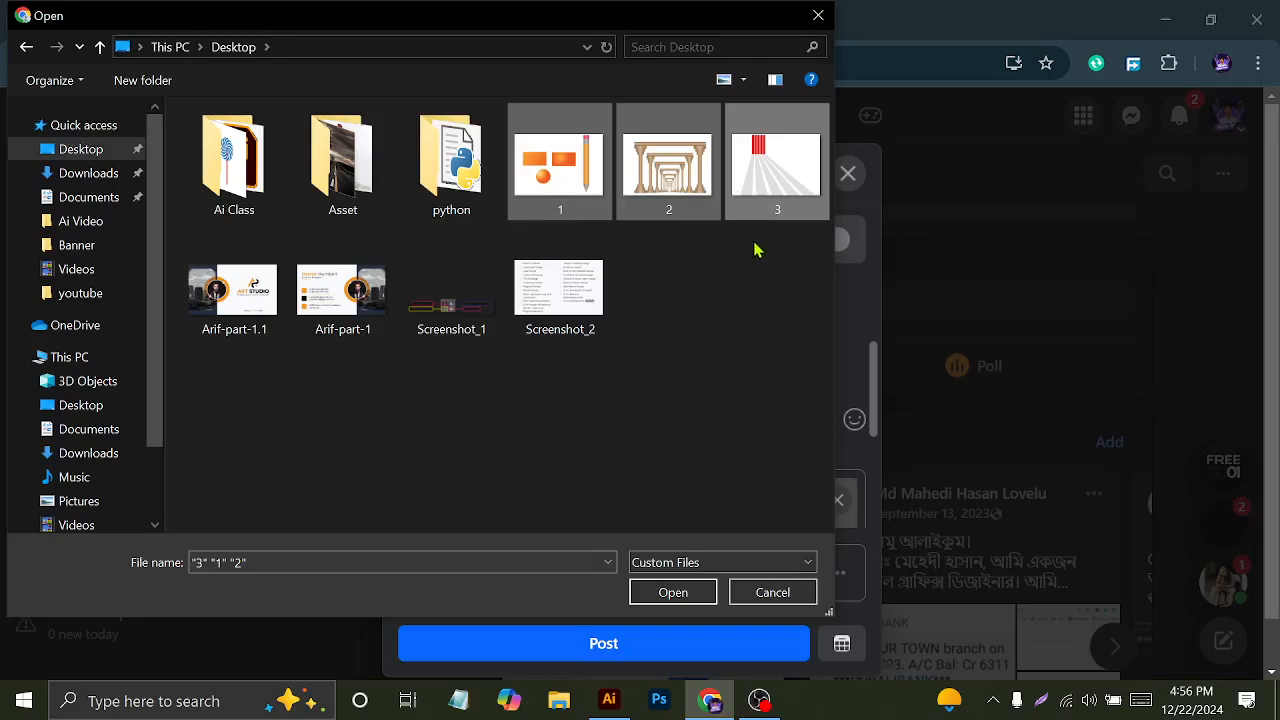
click(508, 233)
drag(508, 233, 780, 206)
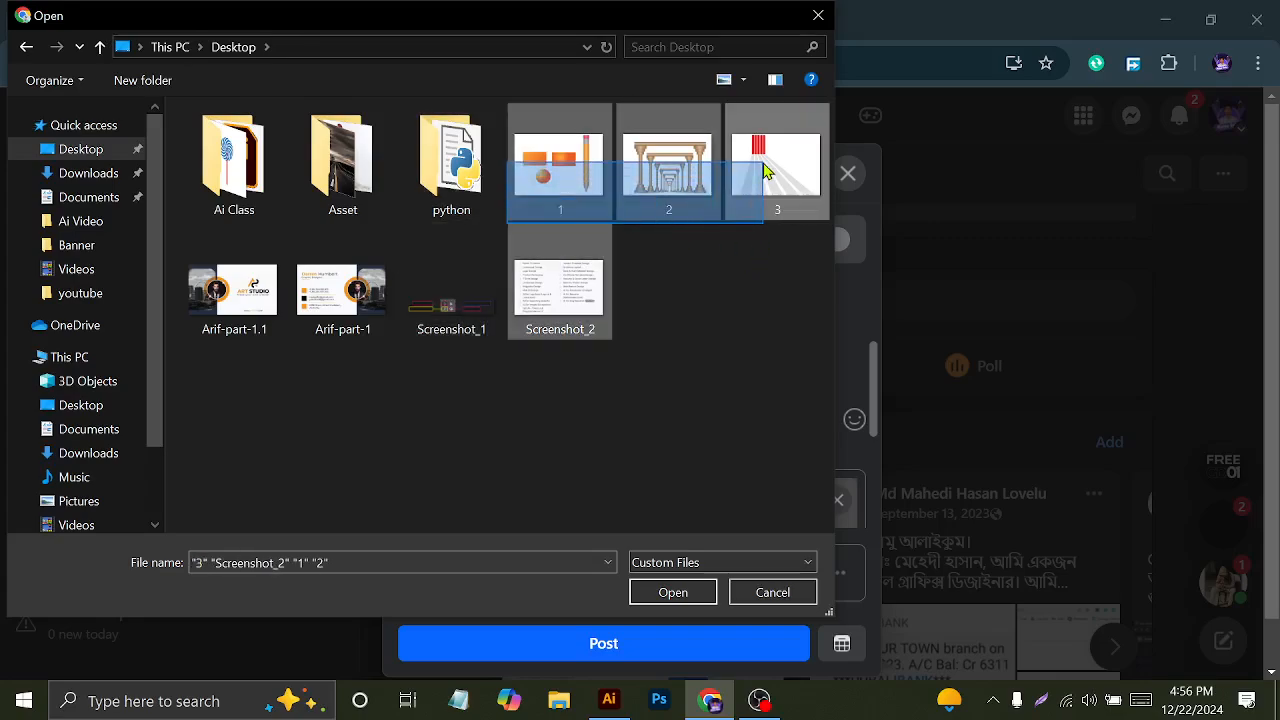
click(779, 269)
click(583, 185)
ctrl+click(694, 172)
ctrl+click(756, 170)
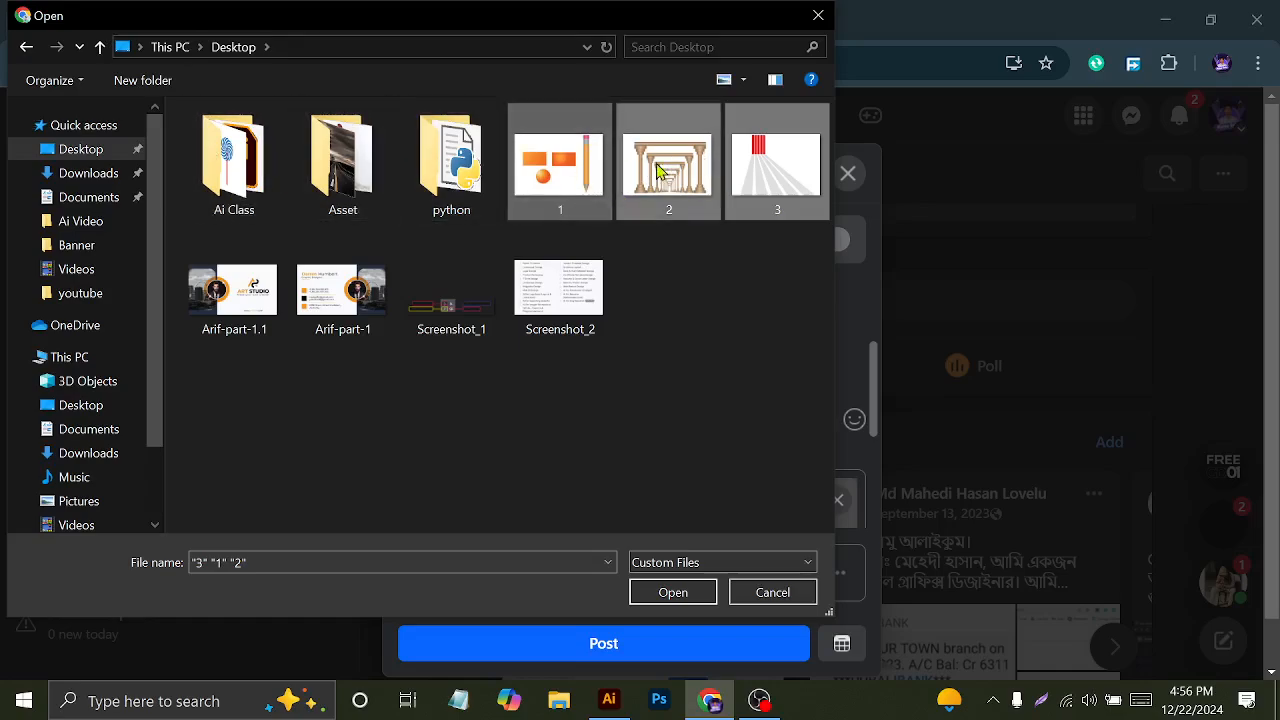
click(672, 592)
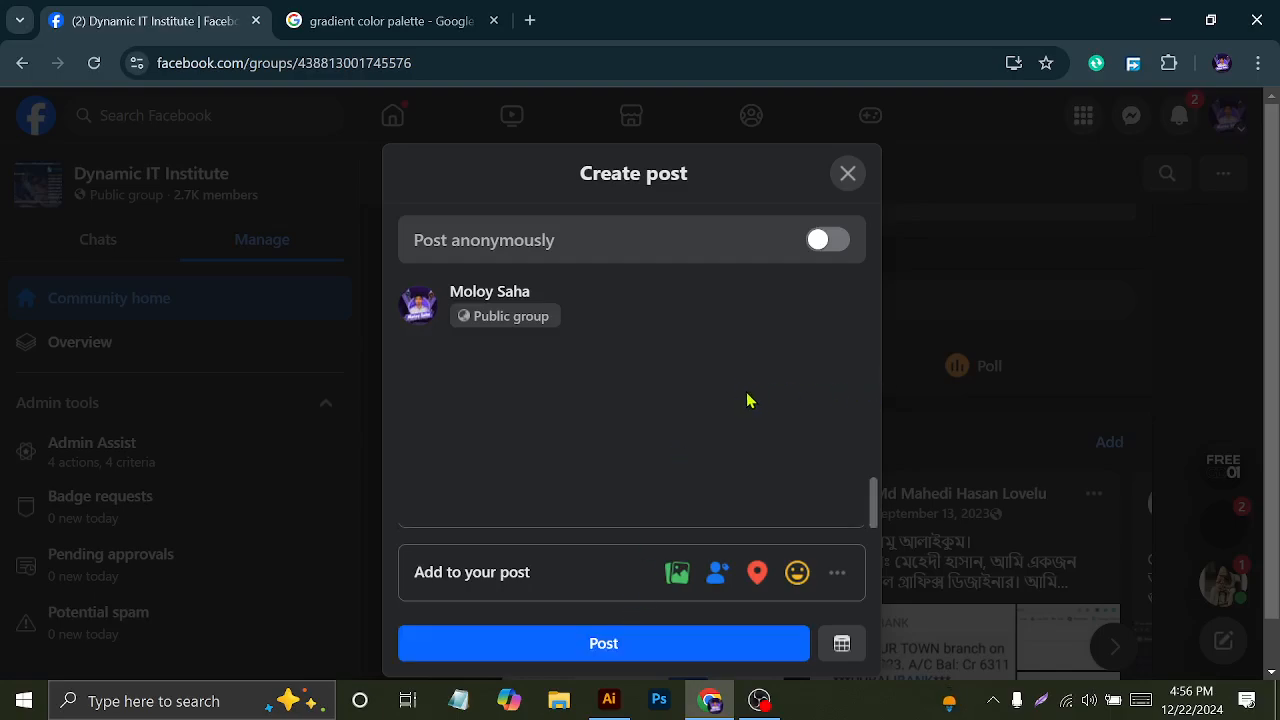
- Review the draft post's text and the three attached artwork images
scroll(708, 397, up, 5)
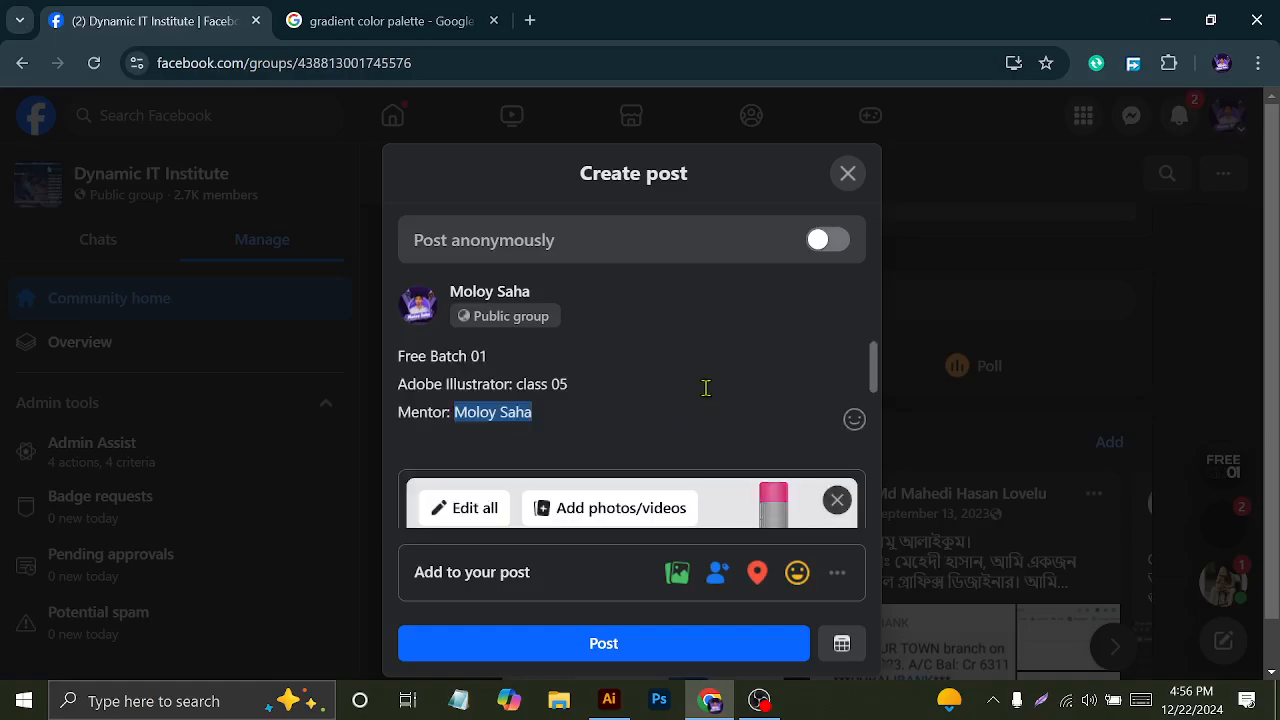
scroll(744, 408, down, 5)
scroll(700, 400, up, 3)
scroll(640, 390, down, 3)
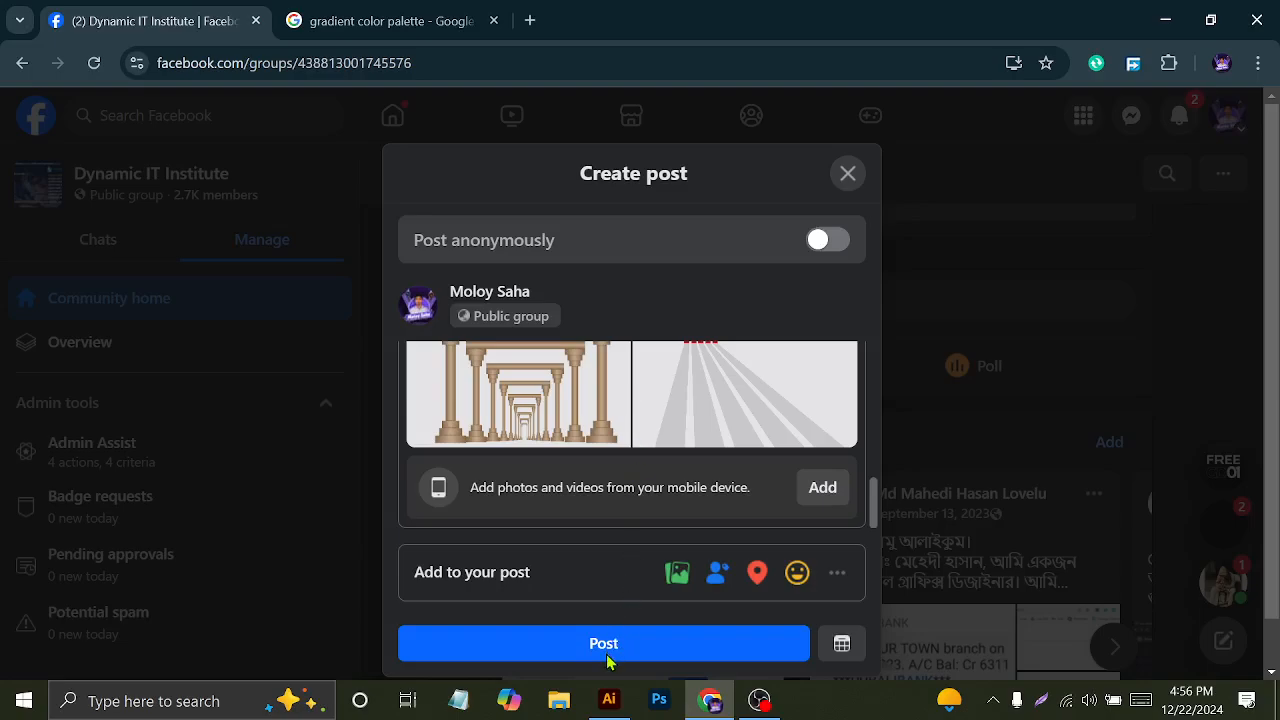
scroll(644, 524, up, 3)
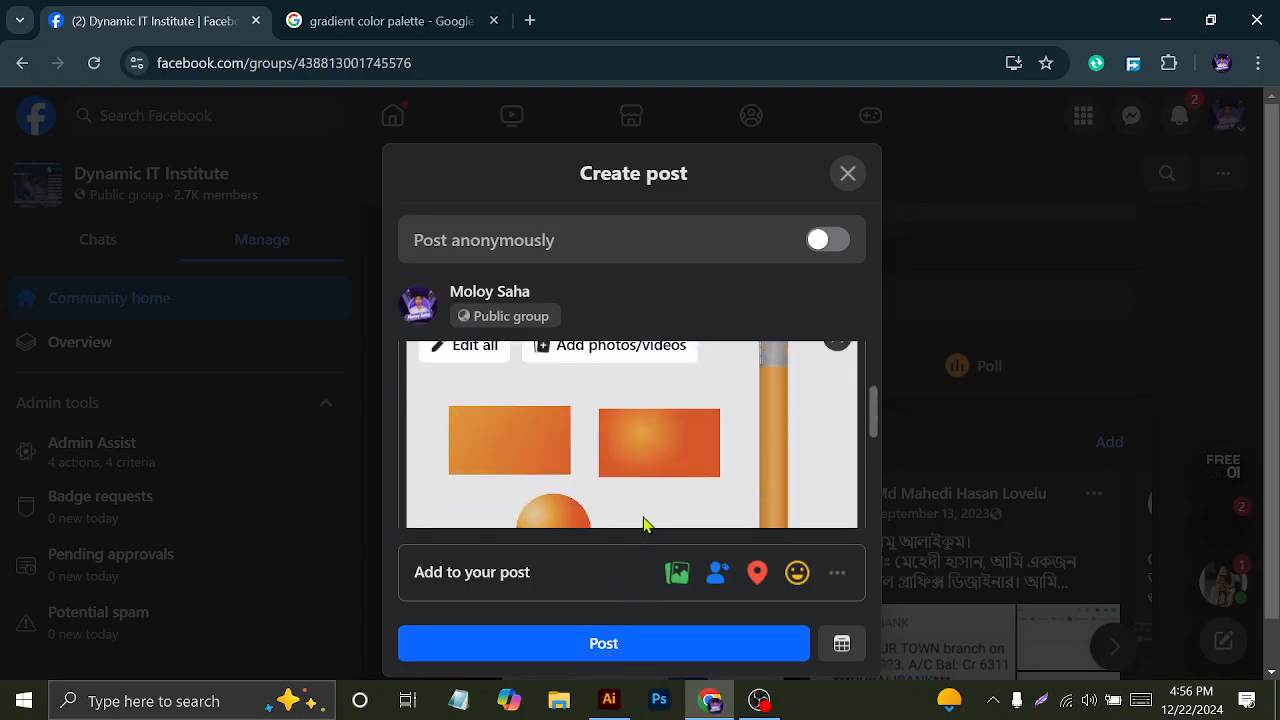
scroll(644, 520, up, 3)
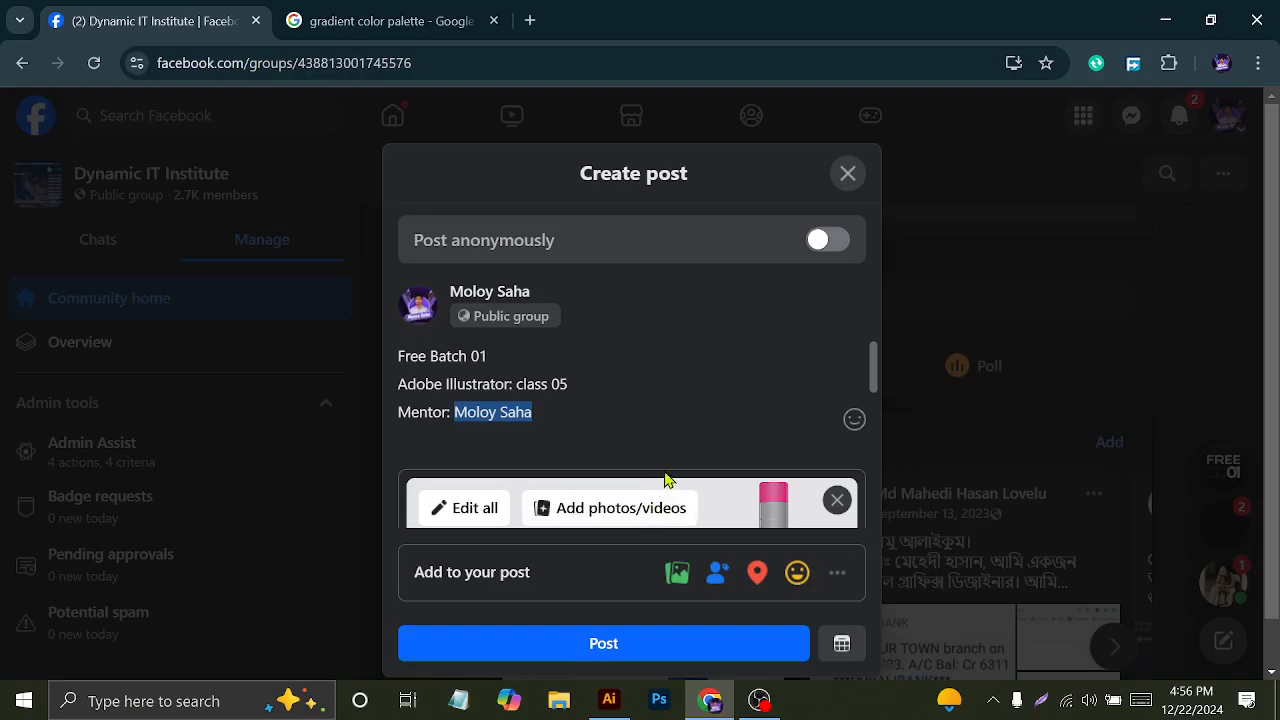
scroll(668, 480, down, 3)
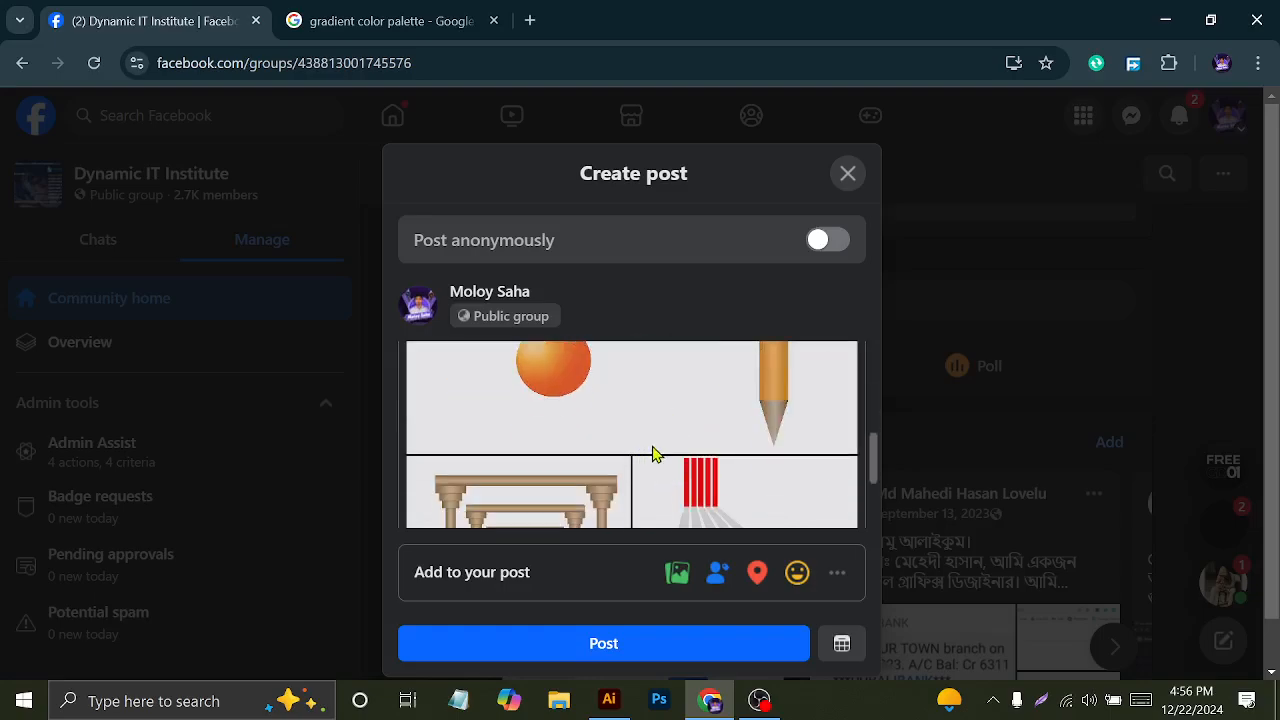
click(676, 575)
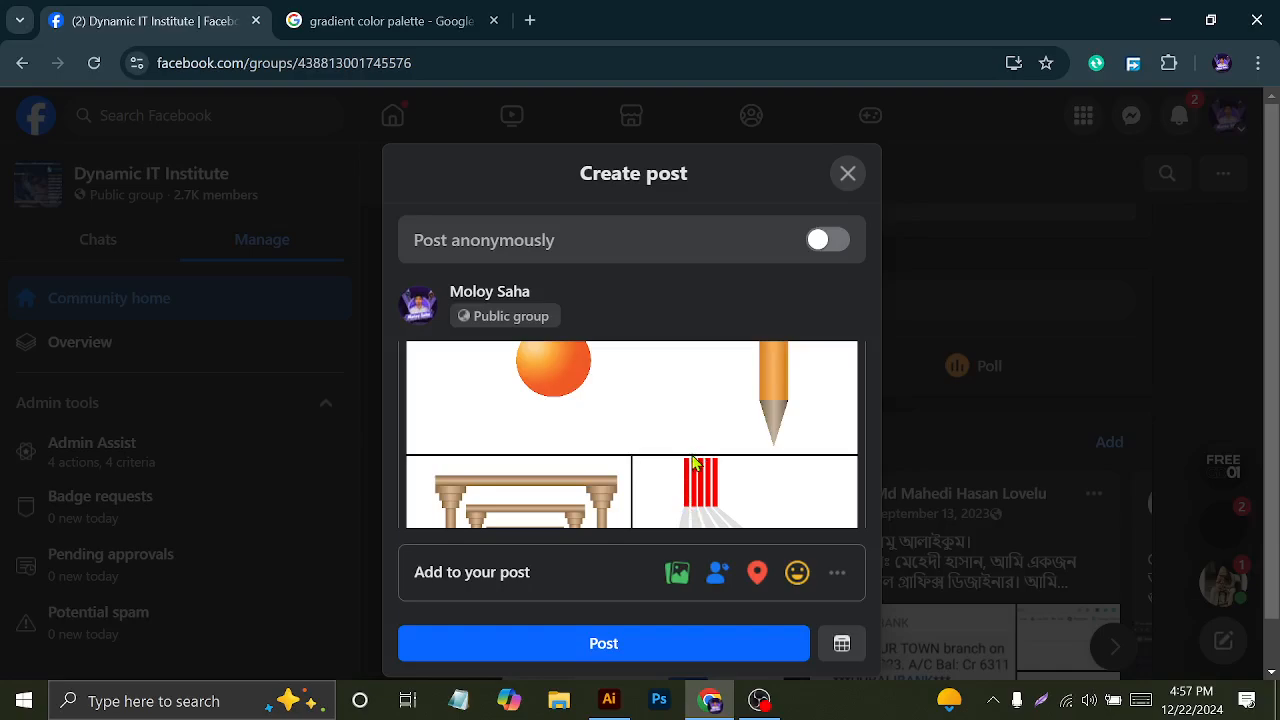
scroll(693, 463, down, 2)
scroll(686, 479, down, 5)
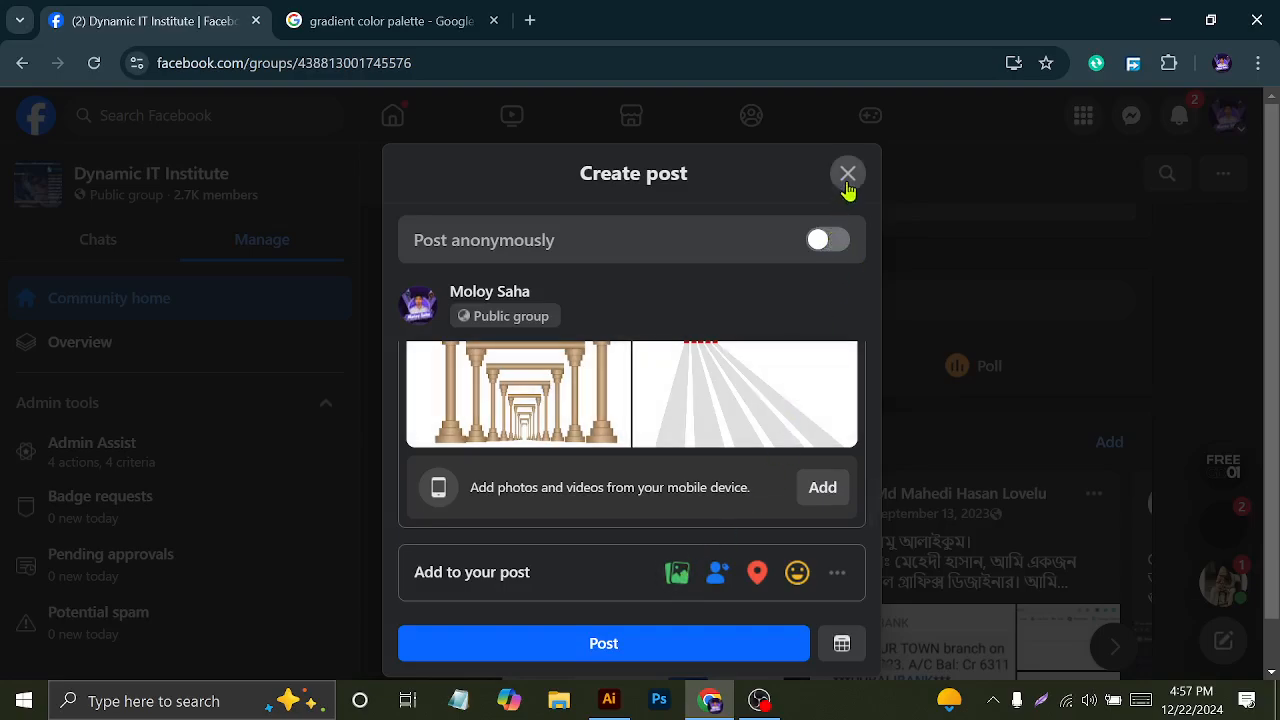
scroll(697, 436, up, 3)
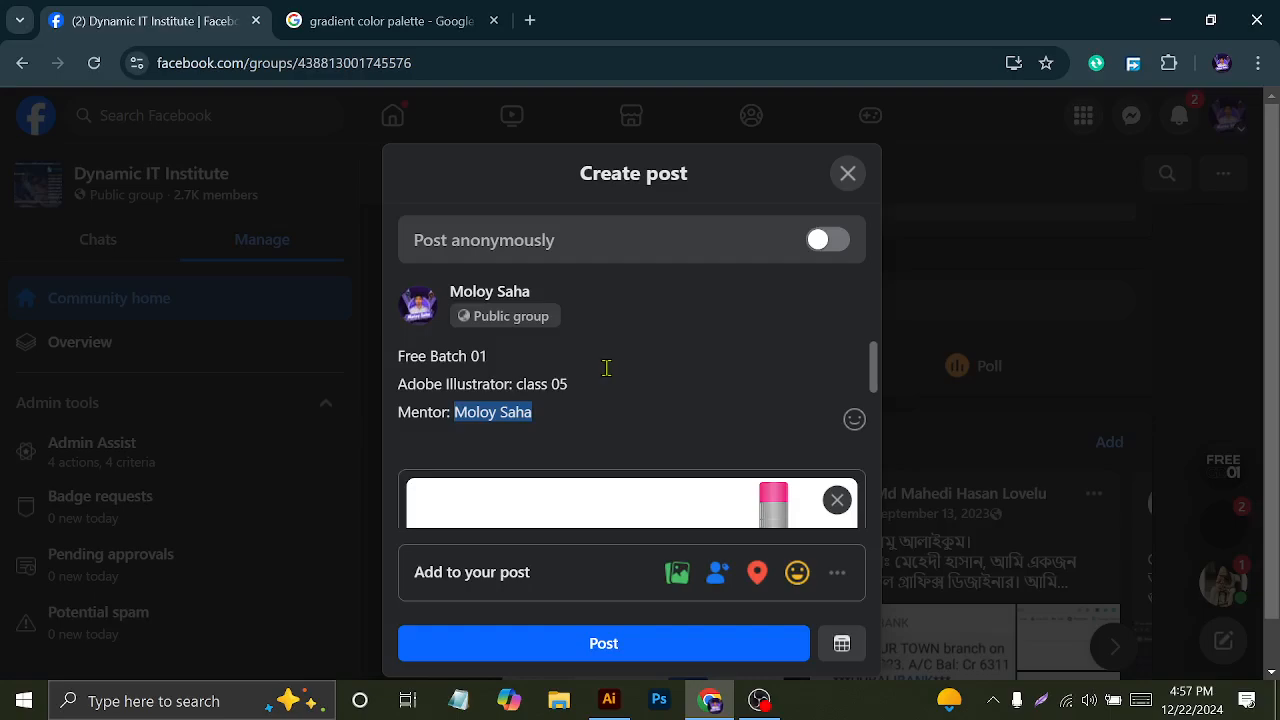
scroll(709, 446, down, 5)
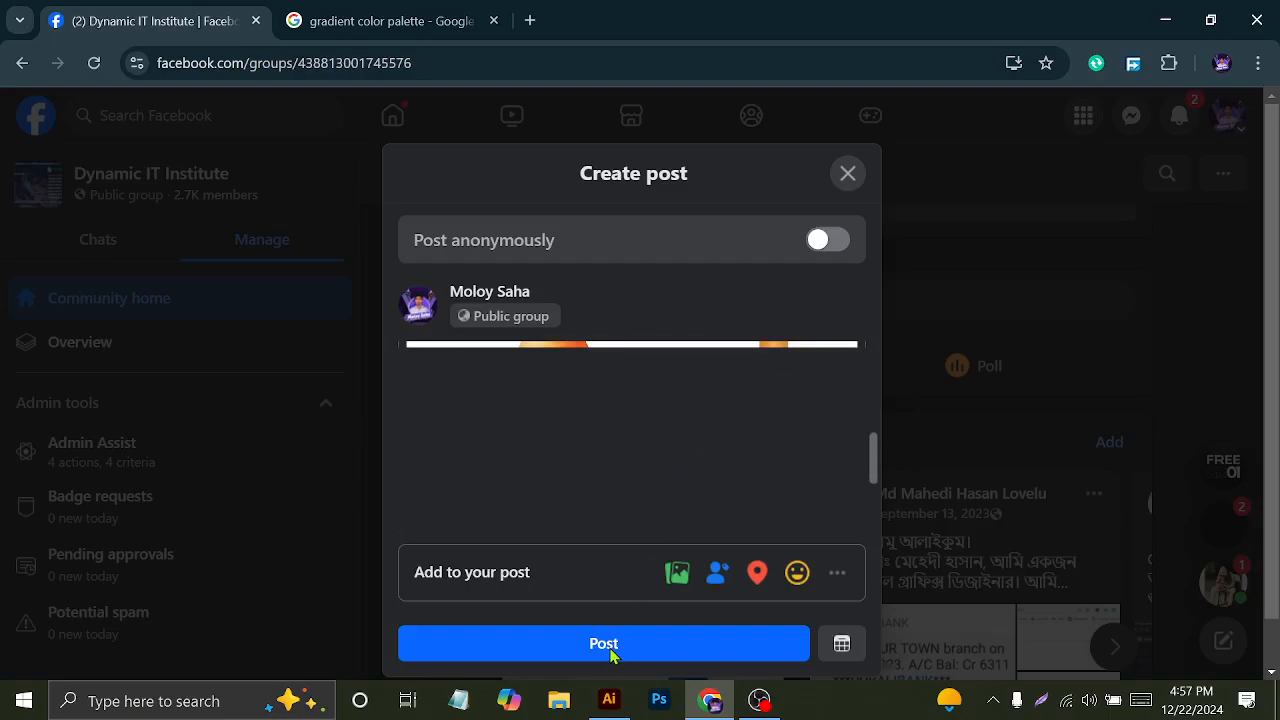
scroll(675, 500, up, 3)
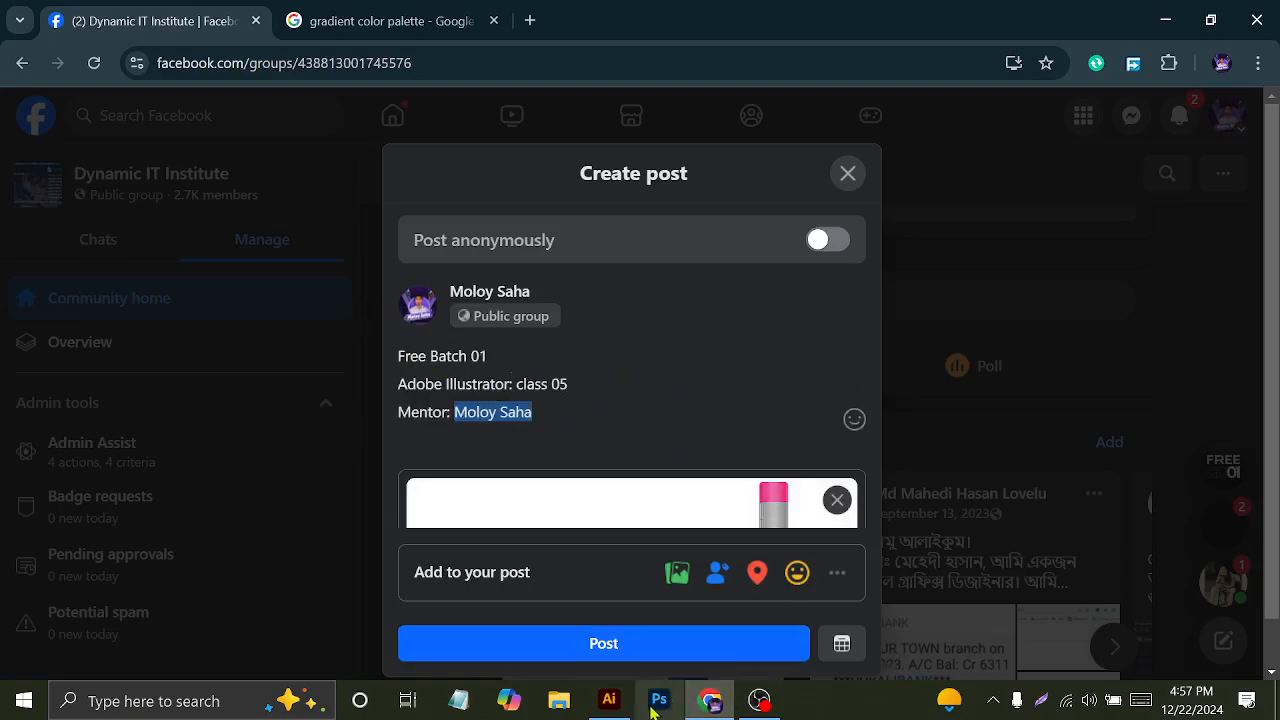
- Capture a screenshot area covering the draft post's text and the top of its images, and close the draft without publishing
click(1050, 703)
drag(256, 202, 898, 521)
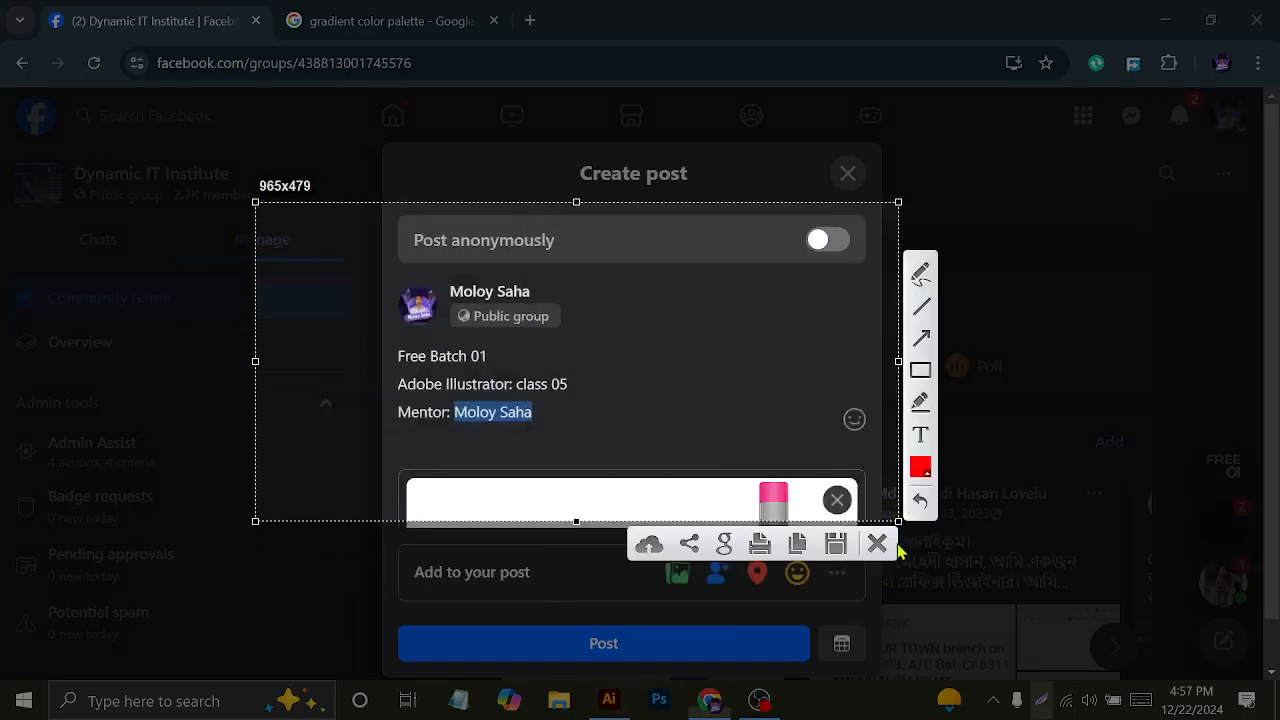
click(879, 545)
click(847, 173)
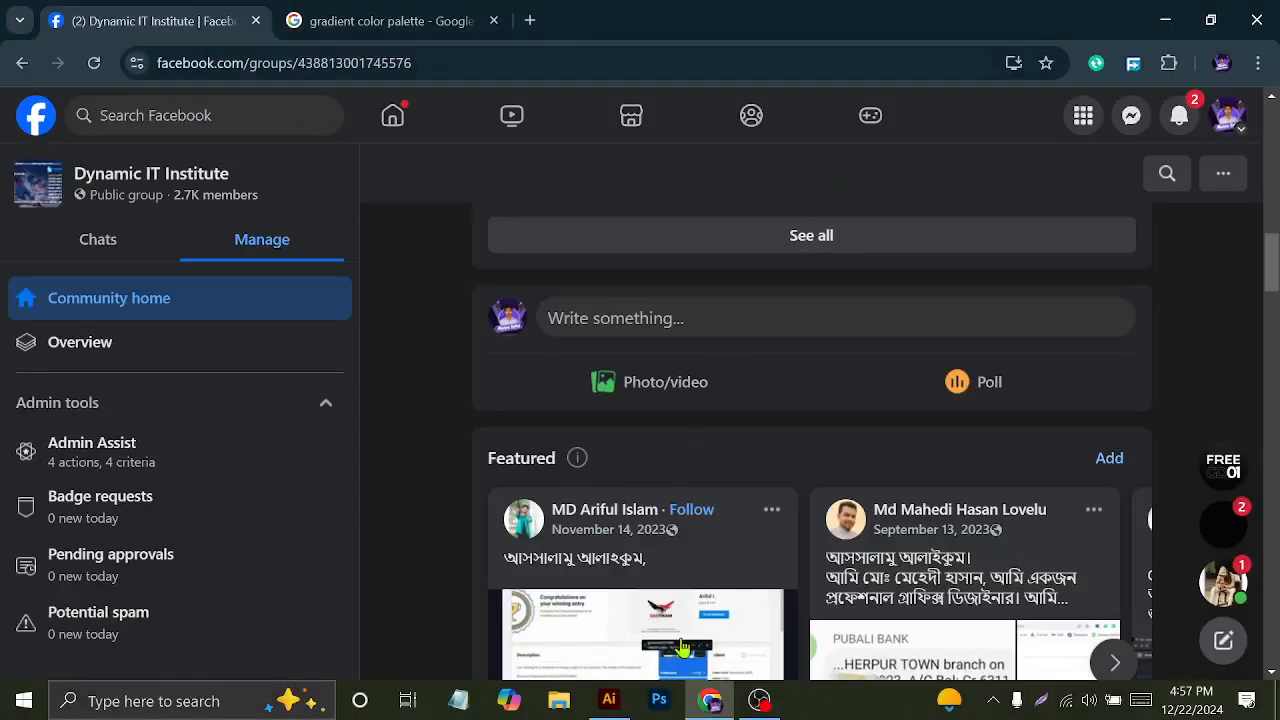
- Send the captured screenshot of the draft post to the Free GD 01 group chat and minimize the chat
click(1221, 472)
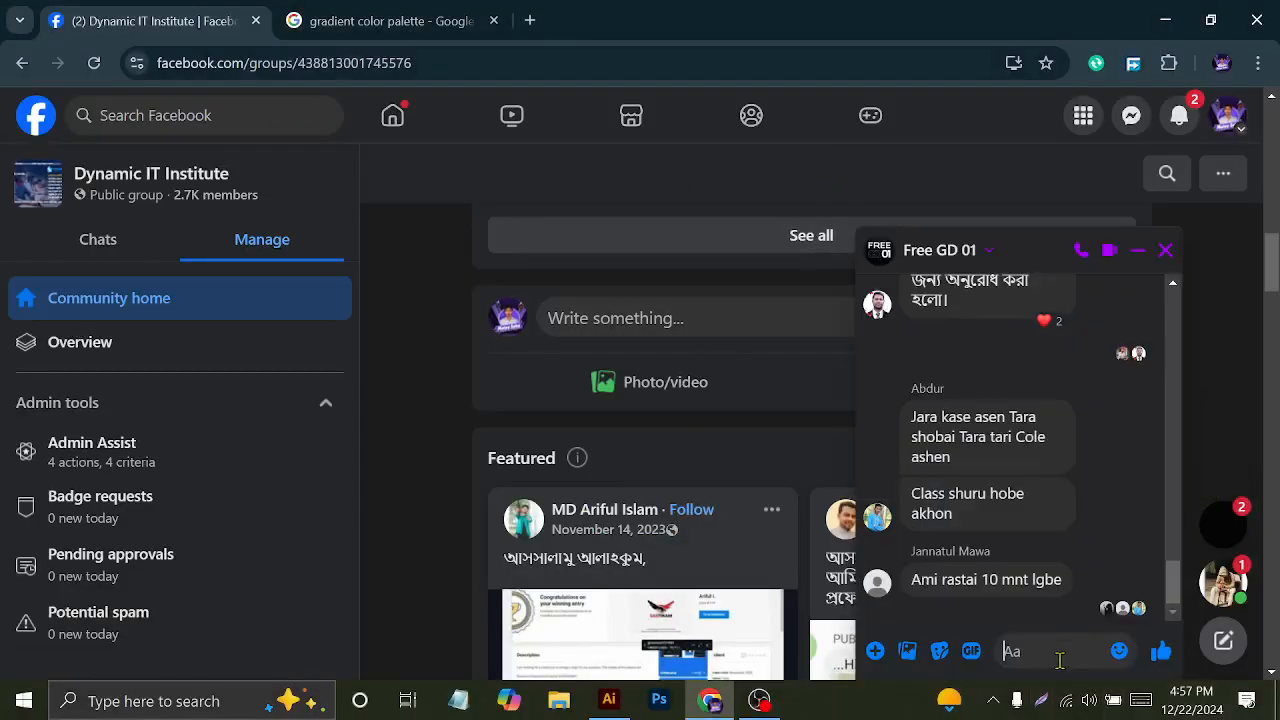
click(1058, 645)
key(ctrl+v)
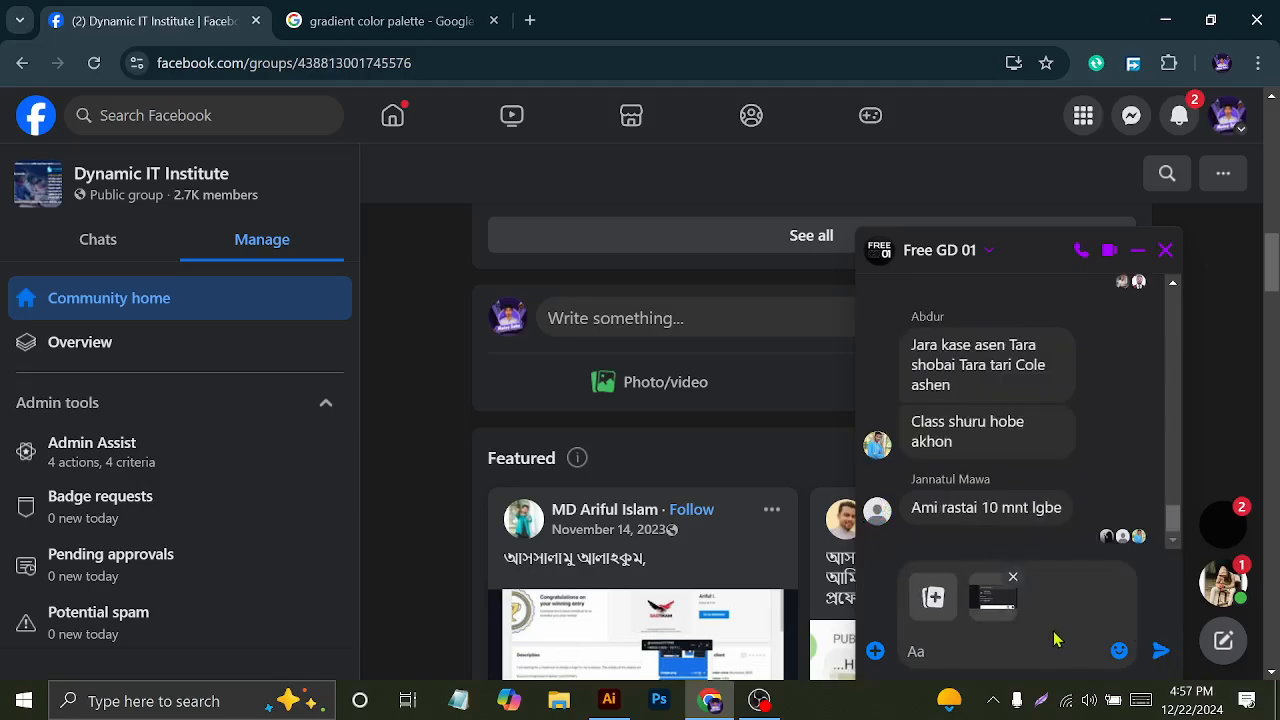
key(Return)
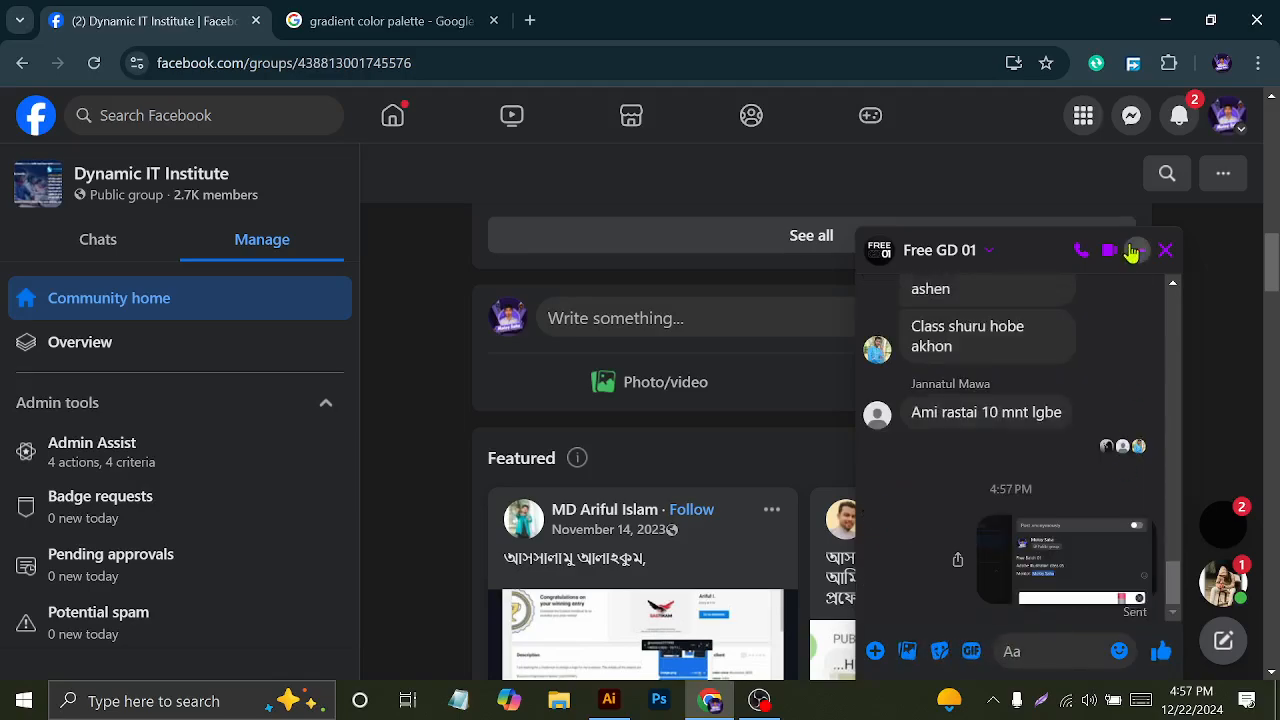
click(1133, 251)
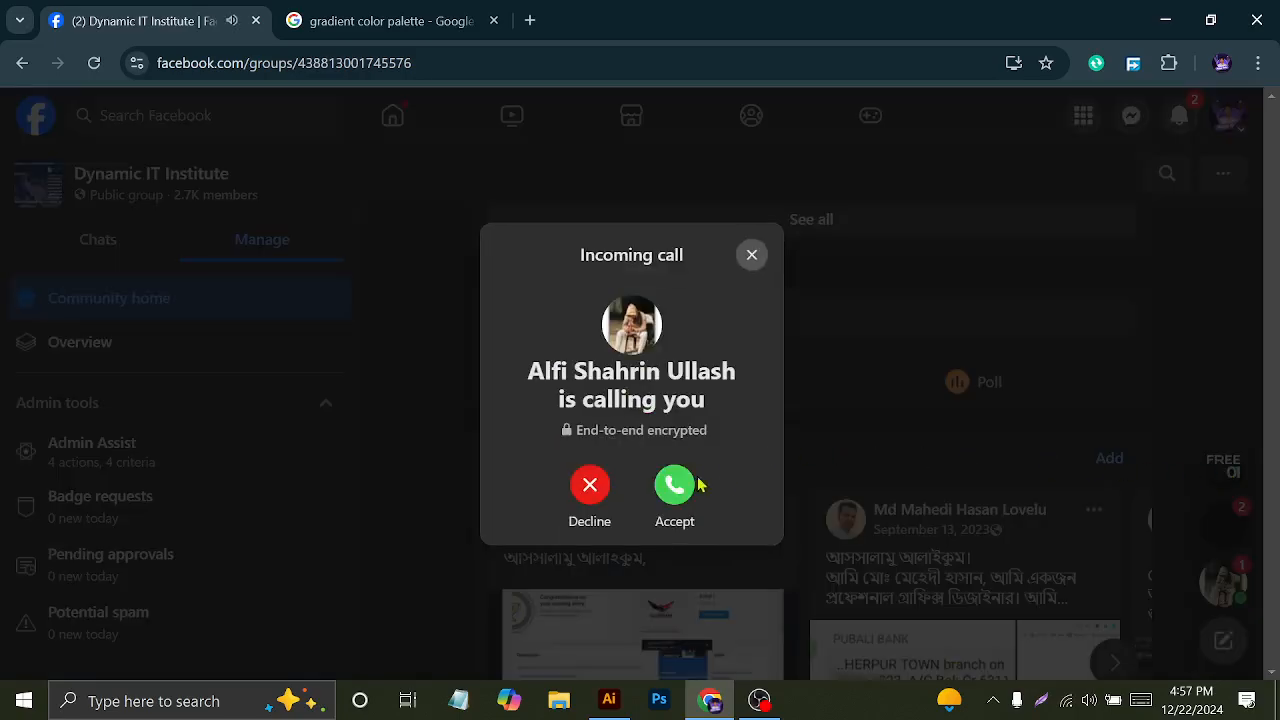
- Decline the incoming call and switch to OBS
click(588, 486)
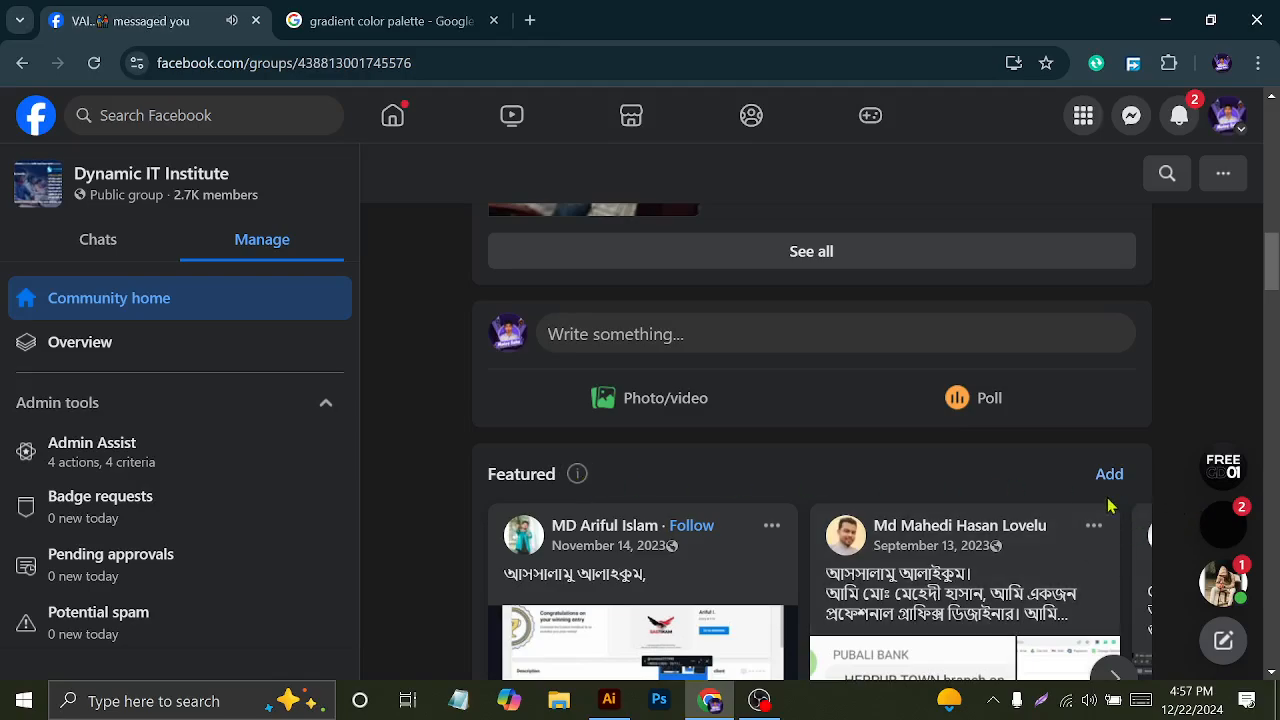
click(760, 700)
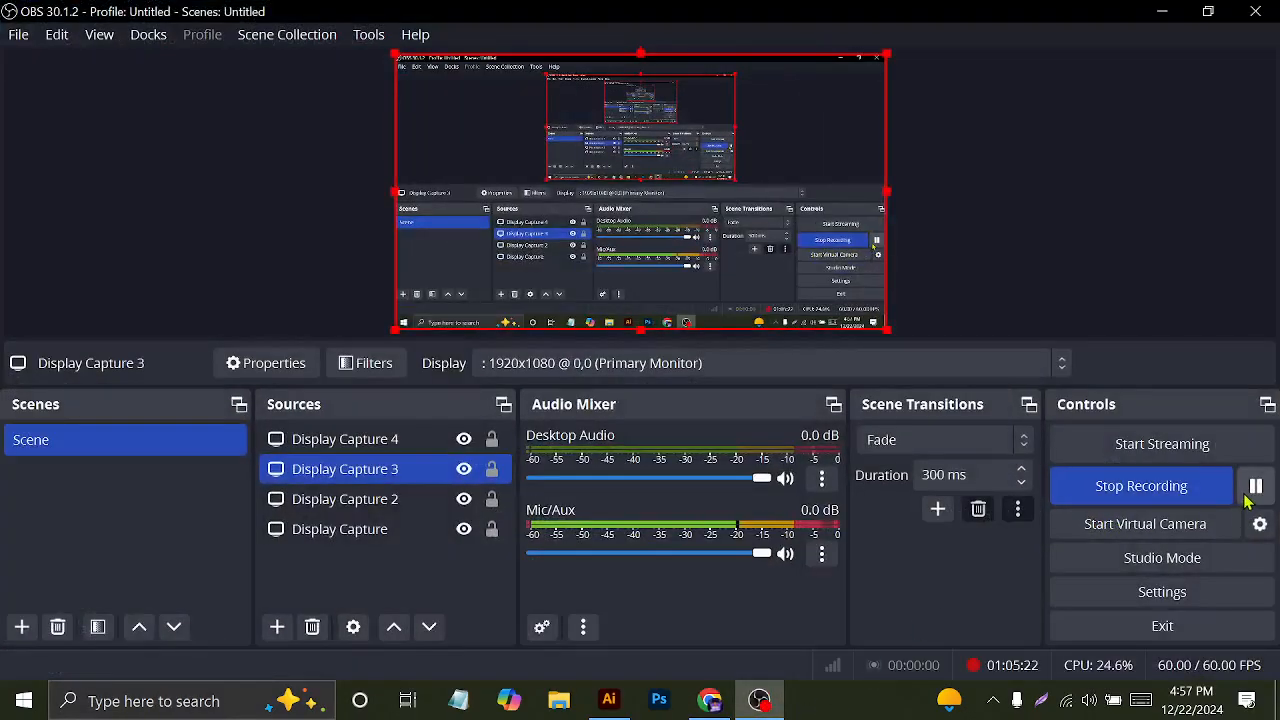